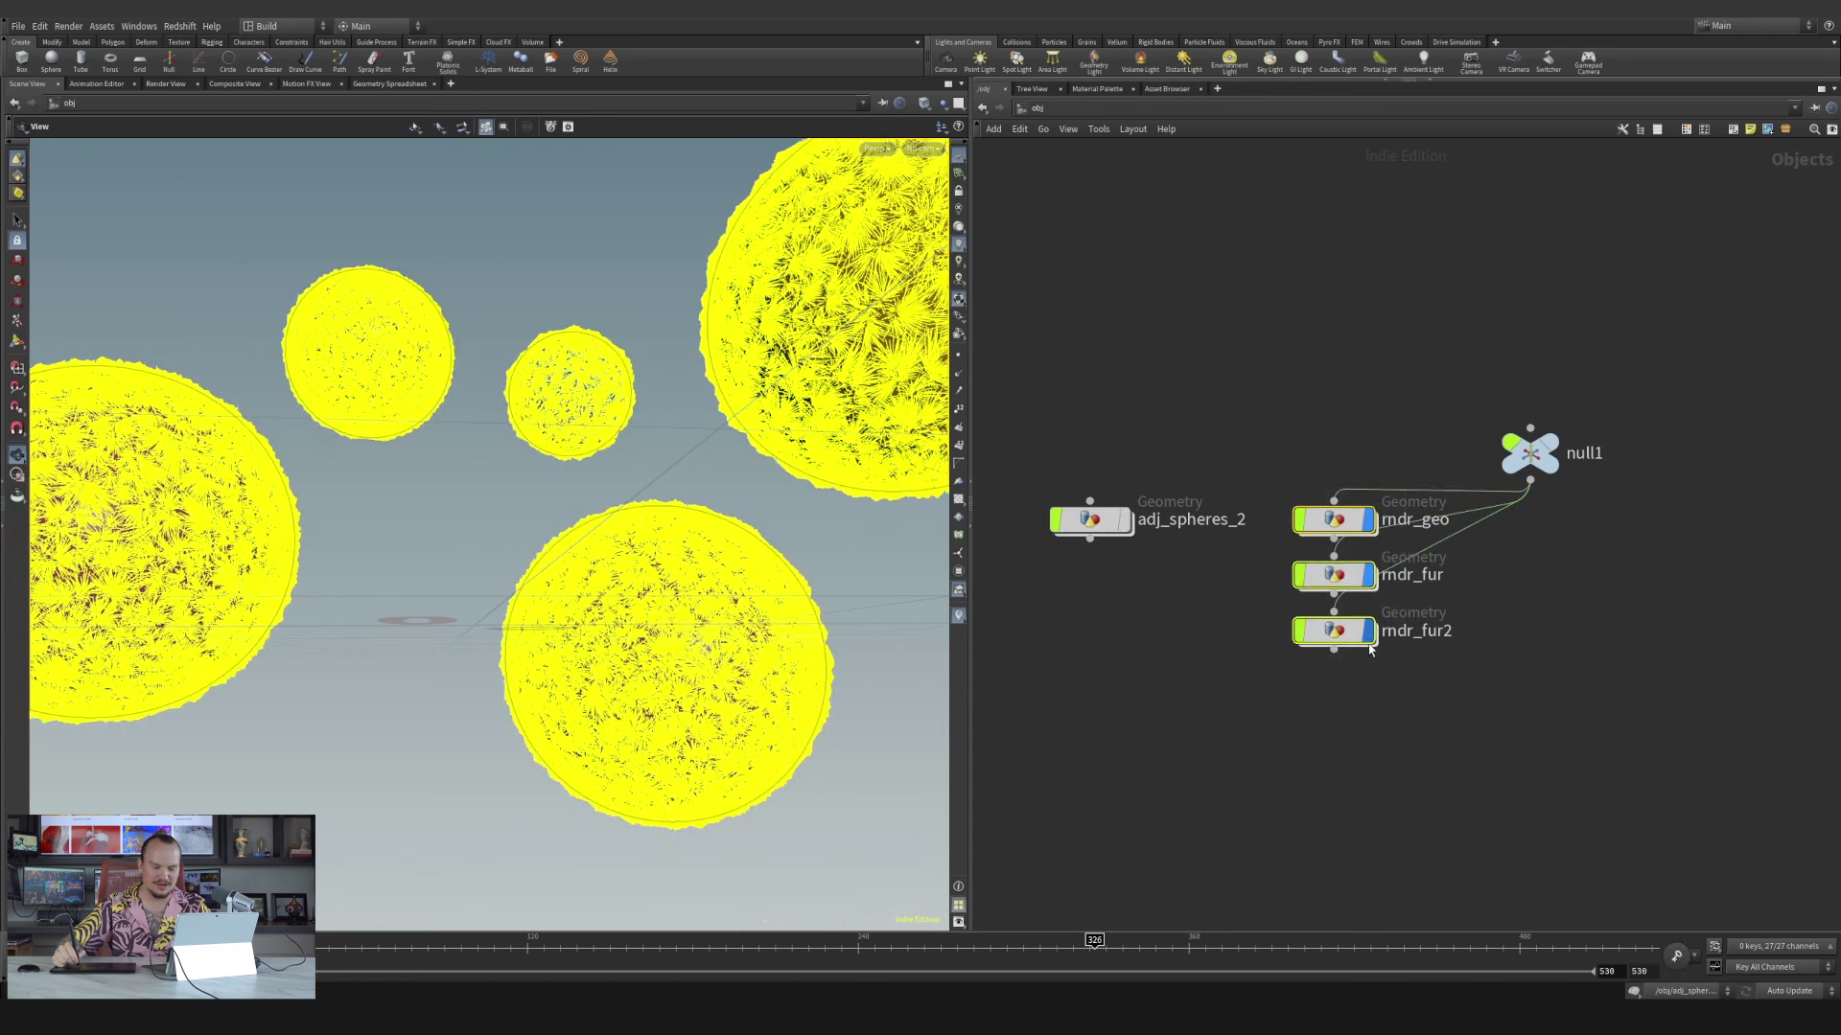
Enter the adj_spheres_2 geometry network and move its displayed output node down, clear of the other nodes
middle_click_drag(1449, 706, 1474, 686)
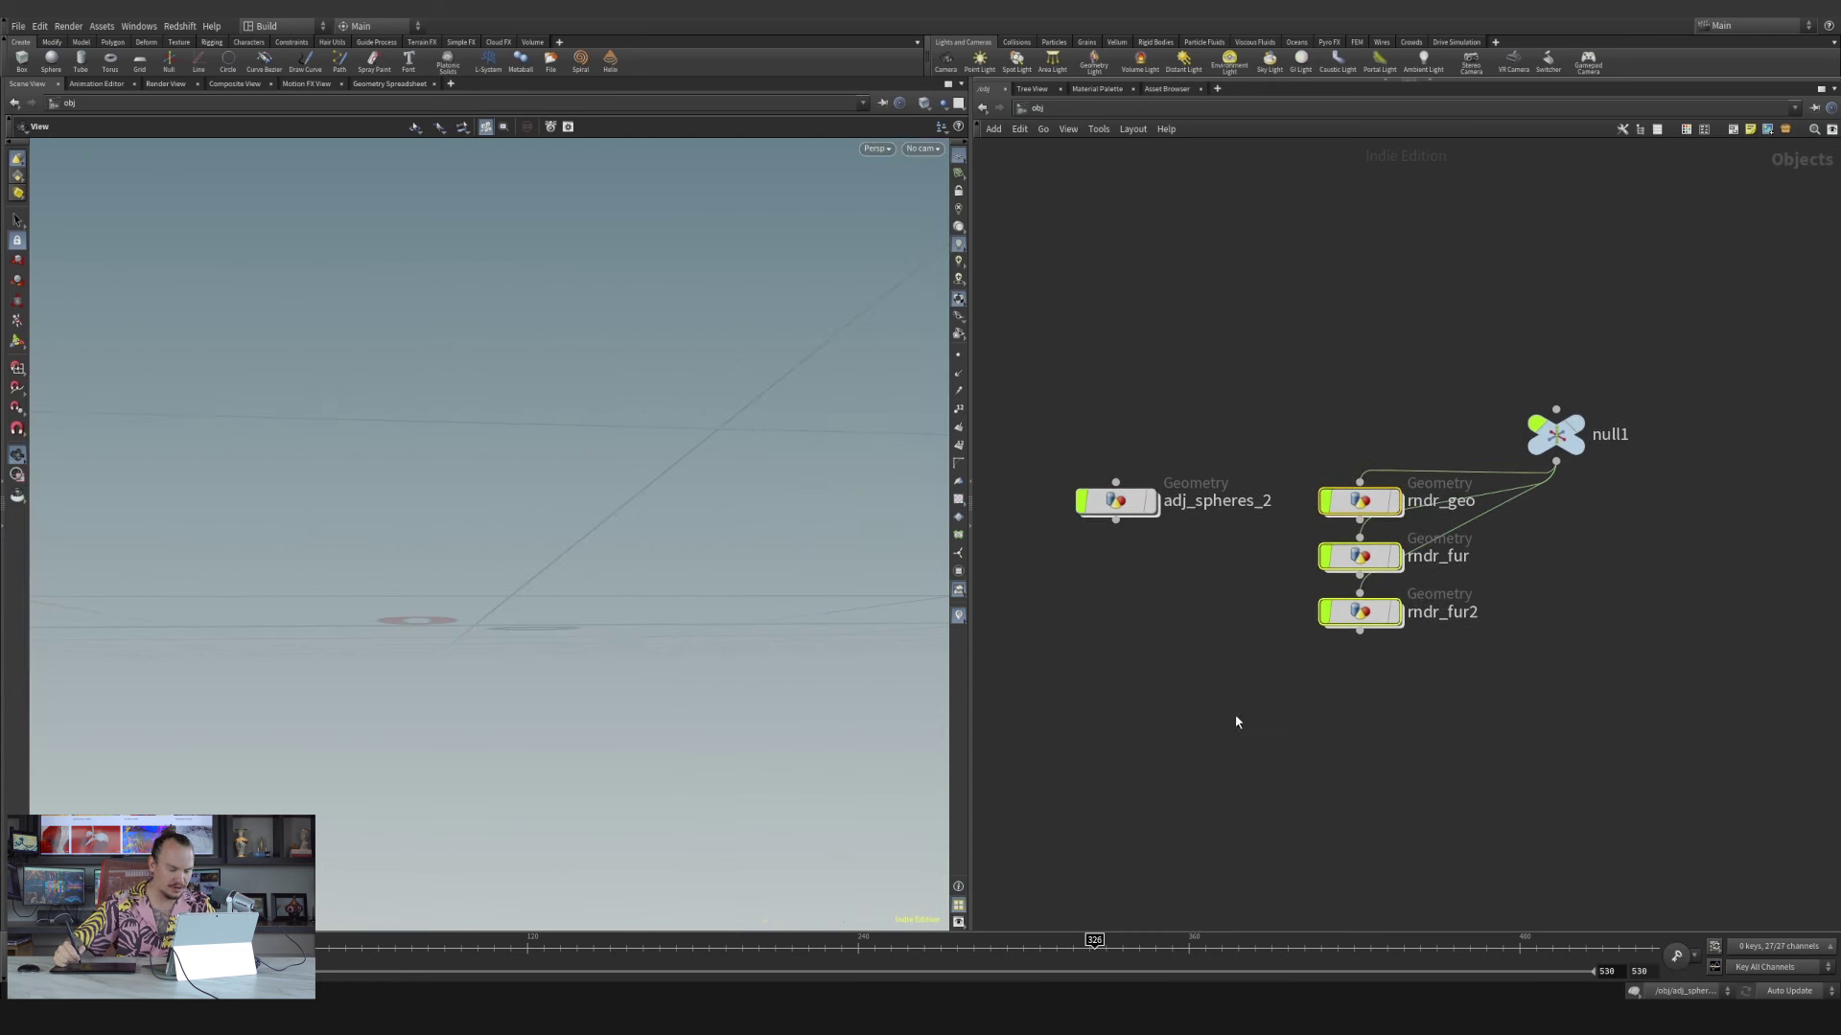
left_click_drag(1163, 440, 1151, 627)
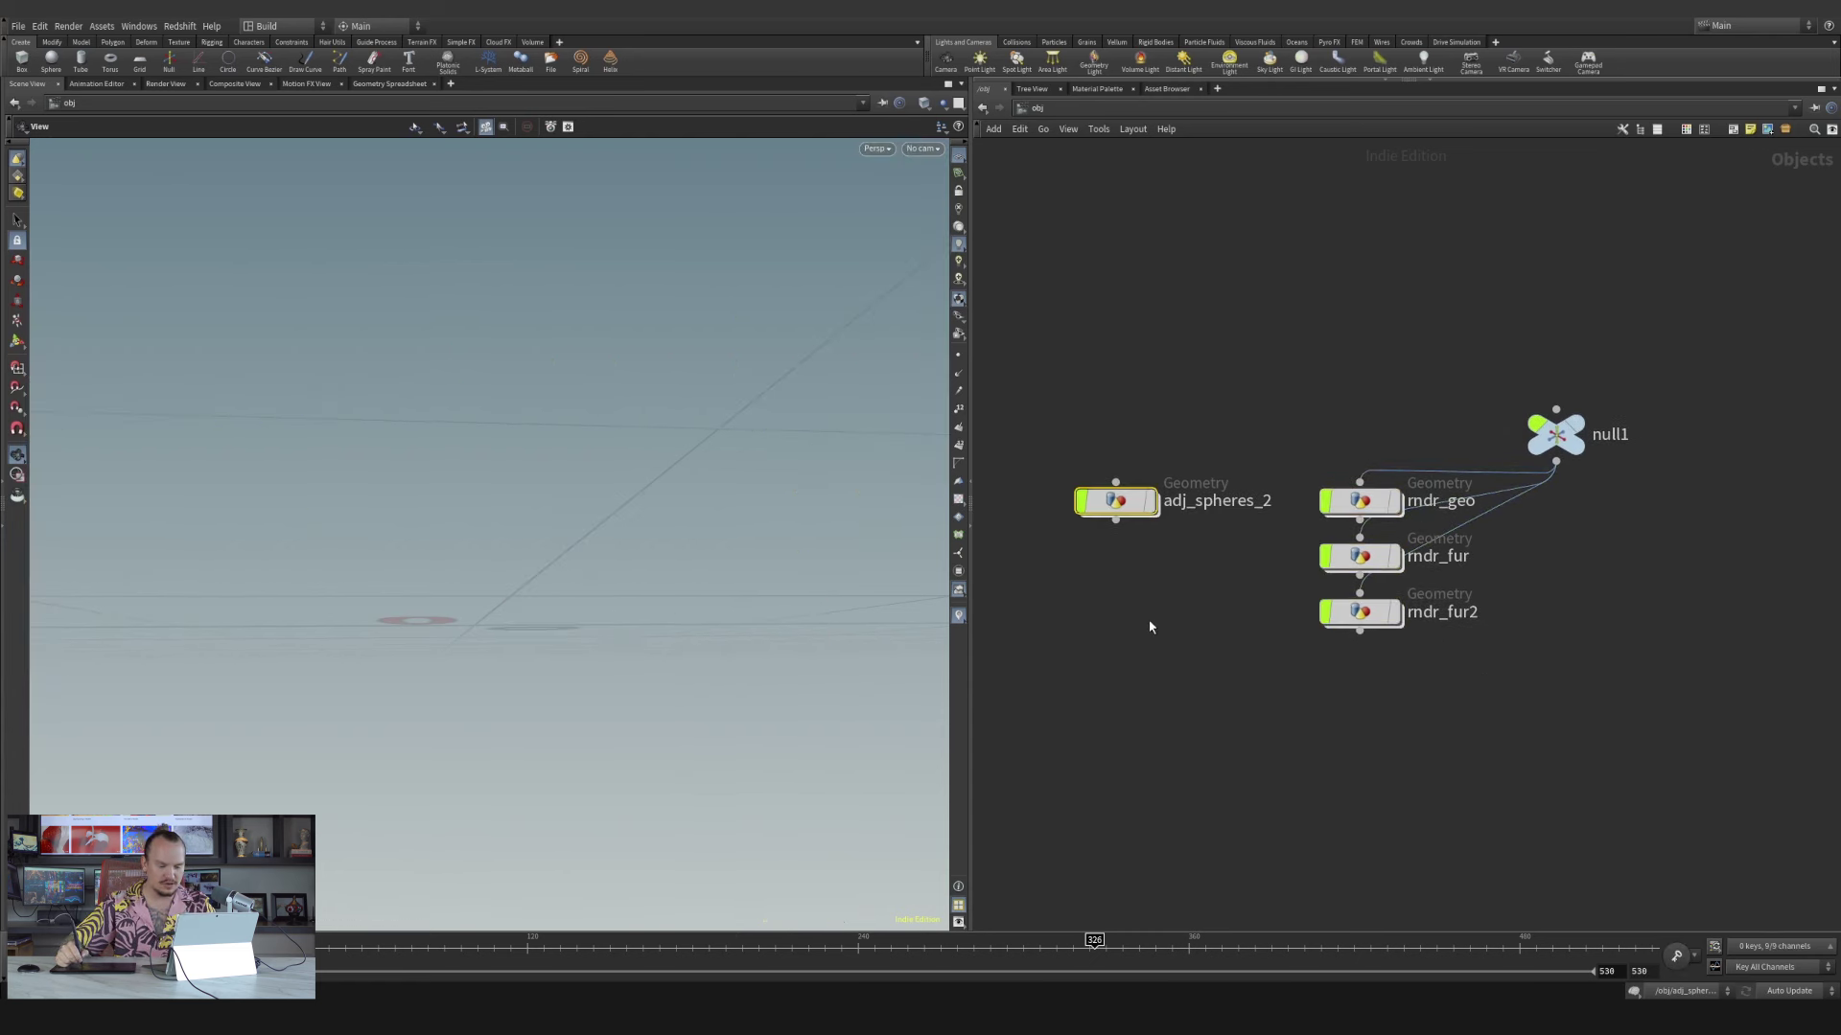
double_click(1126, 503)
middle_click_drag(1391, 557, 1491, 470)
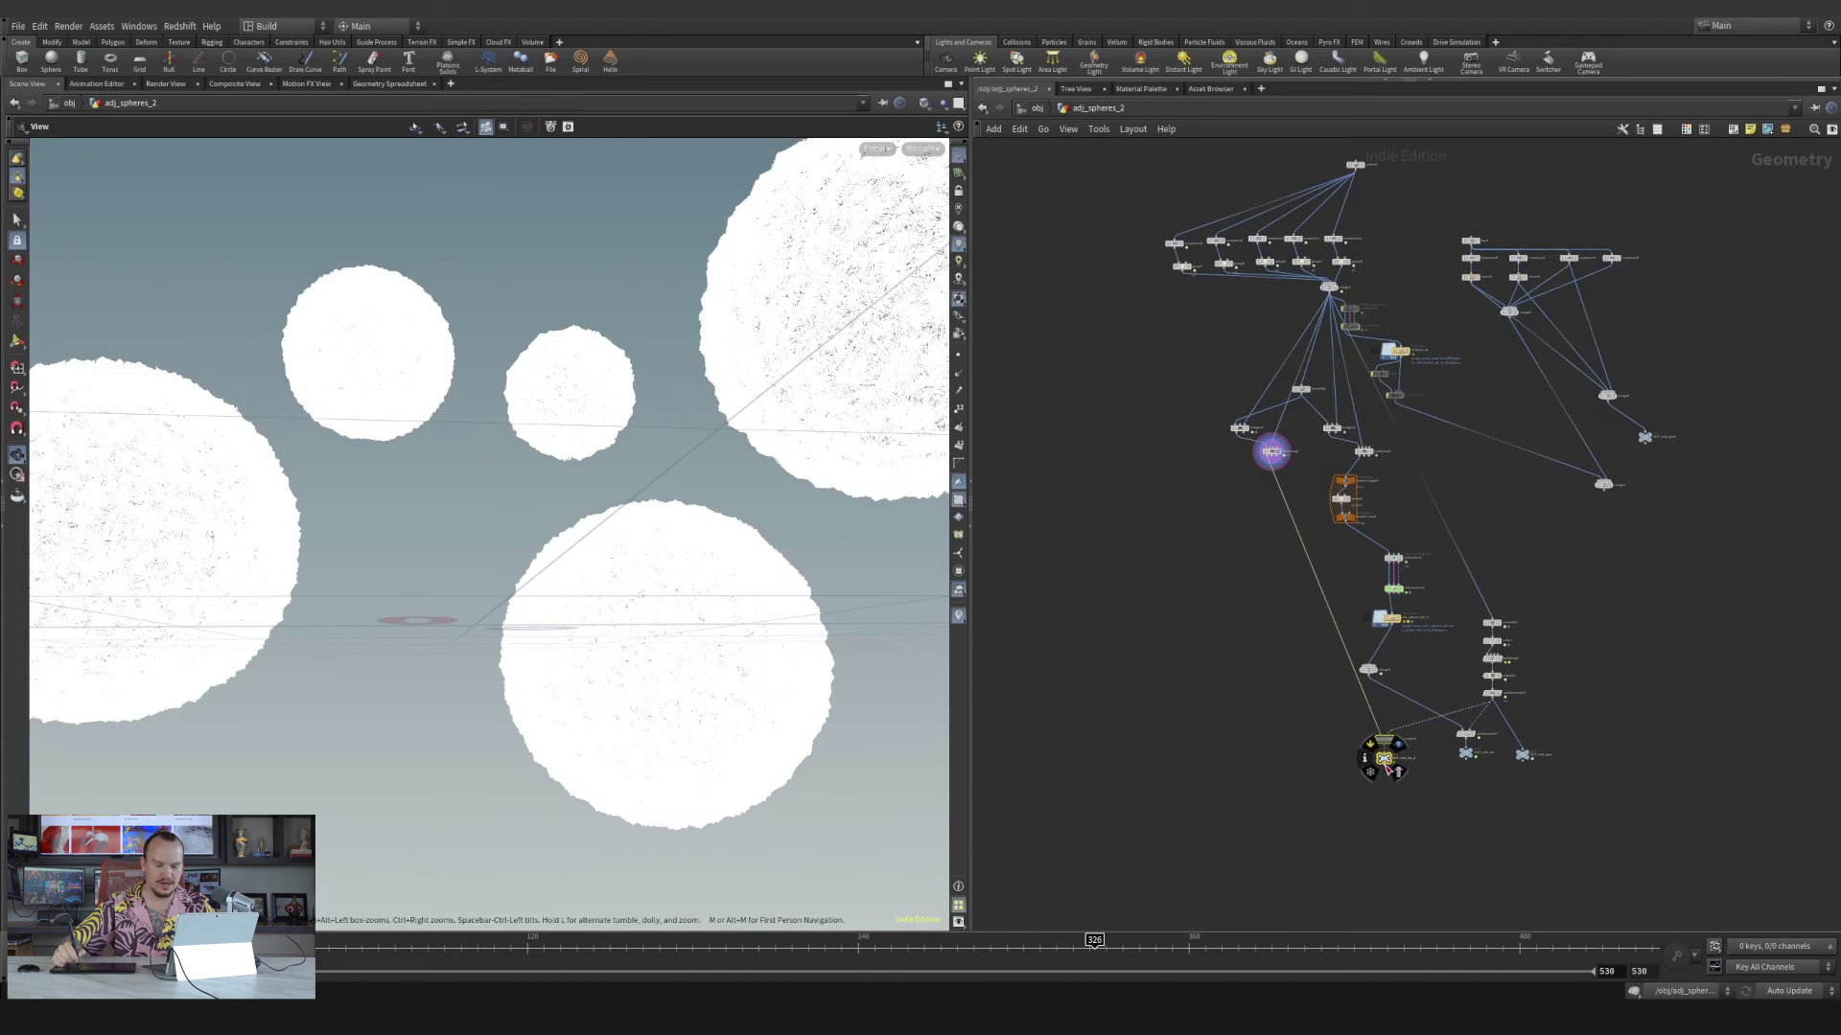
left_click_drag(1387, 768, 1245, 863)
Select the sphere1, transform, group and merge1 nodes together and move them up, away from the rest of the network
middle_click_drag(1330, 546, 1348, 650)
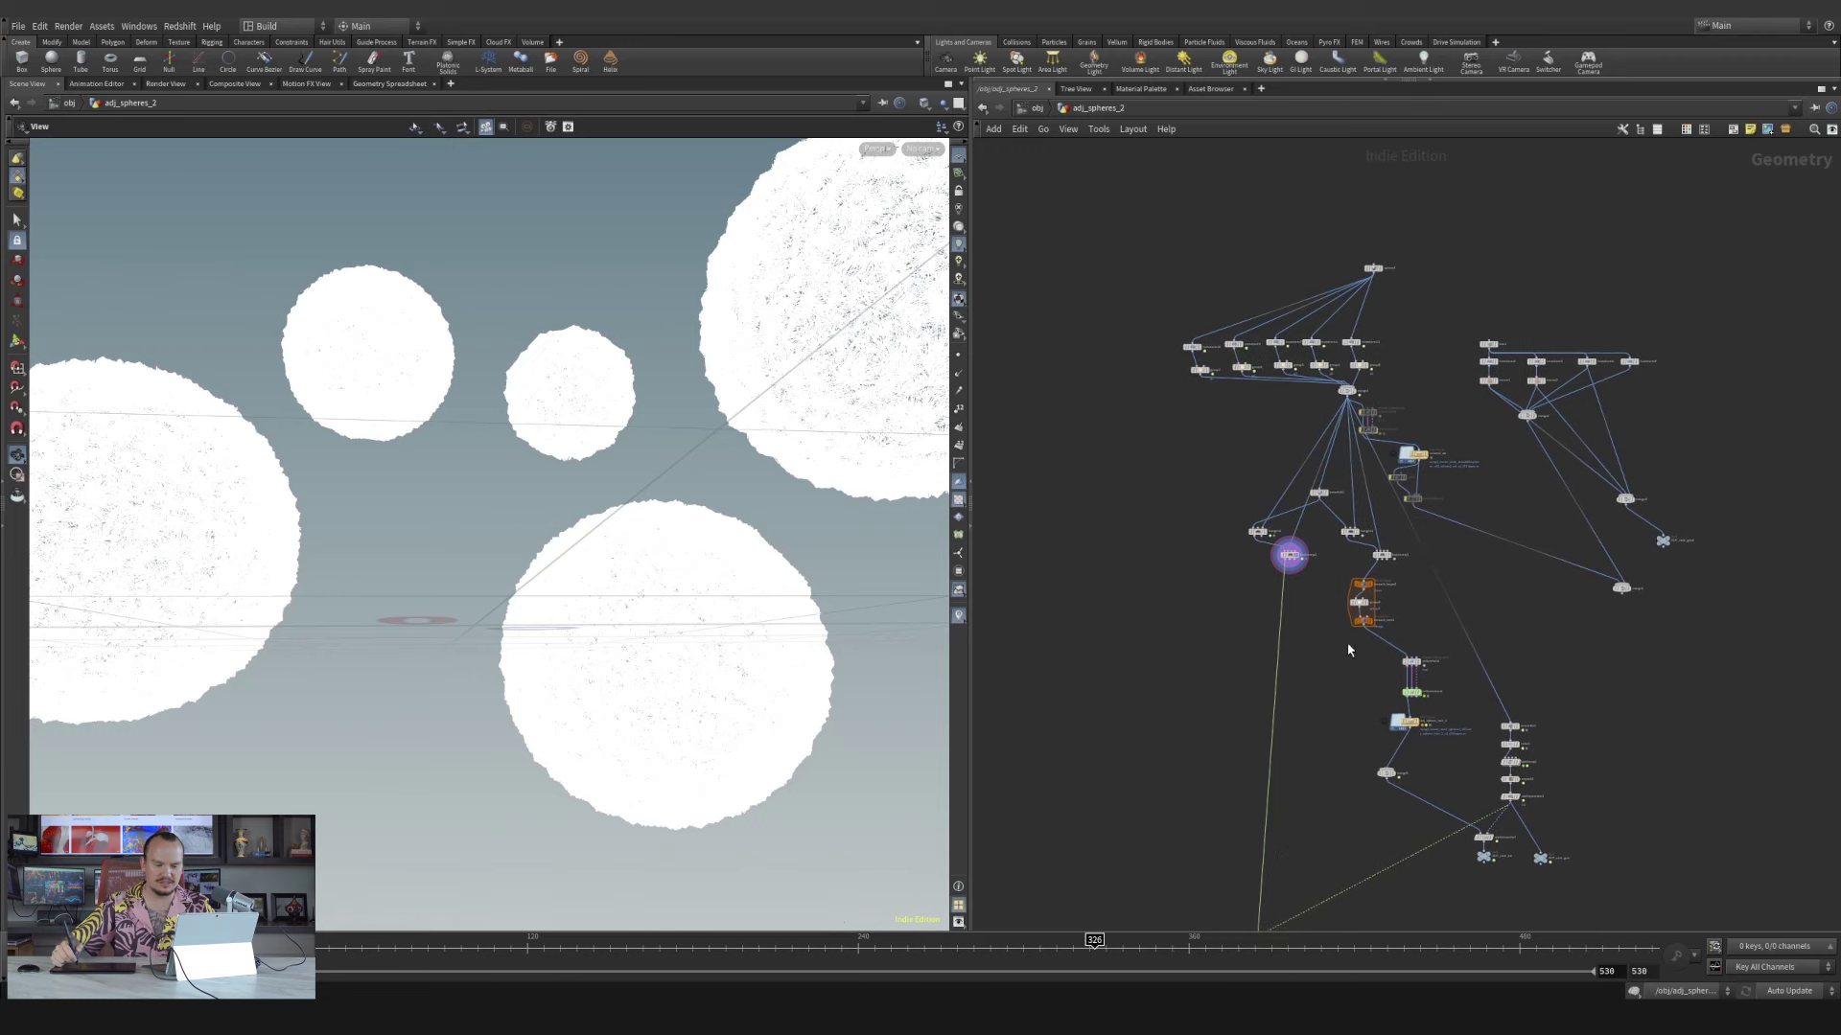
scroll(1505, 466, "up", 4)
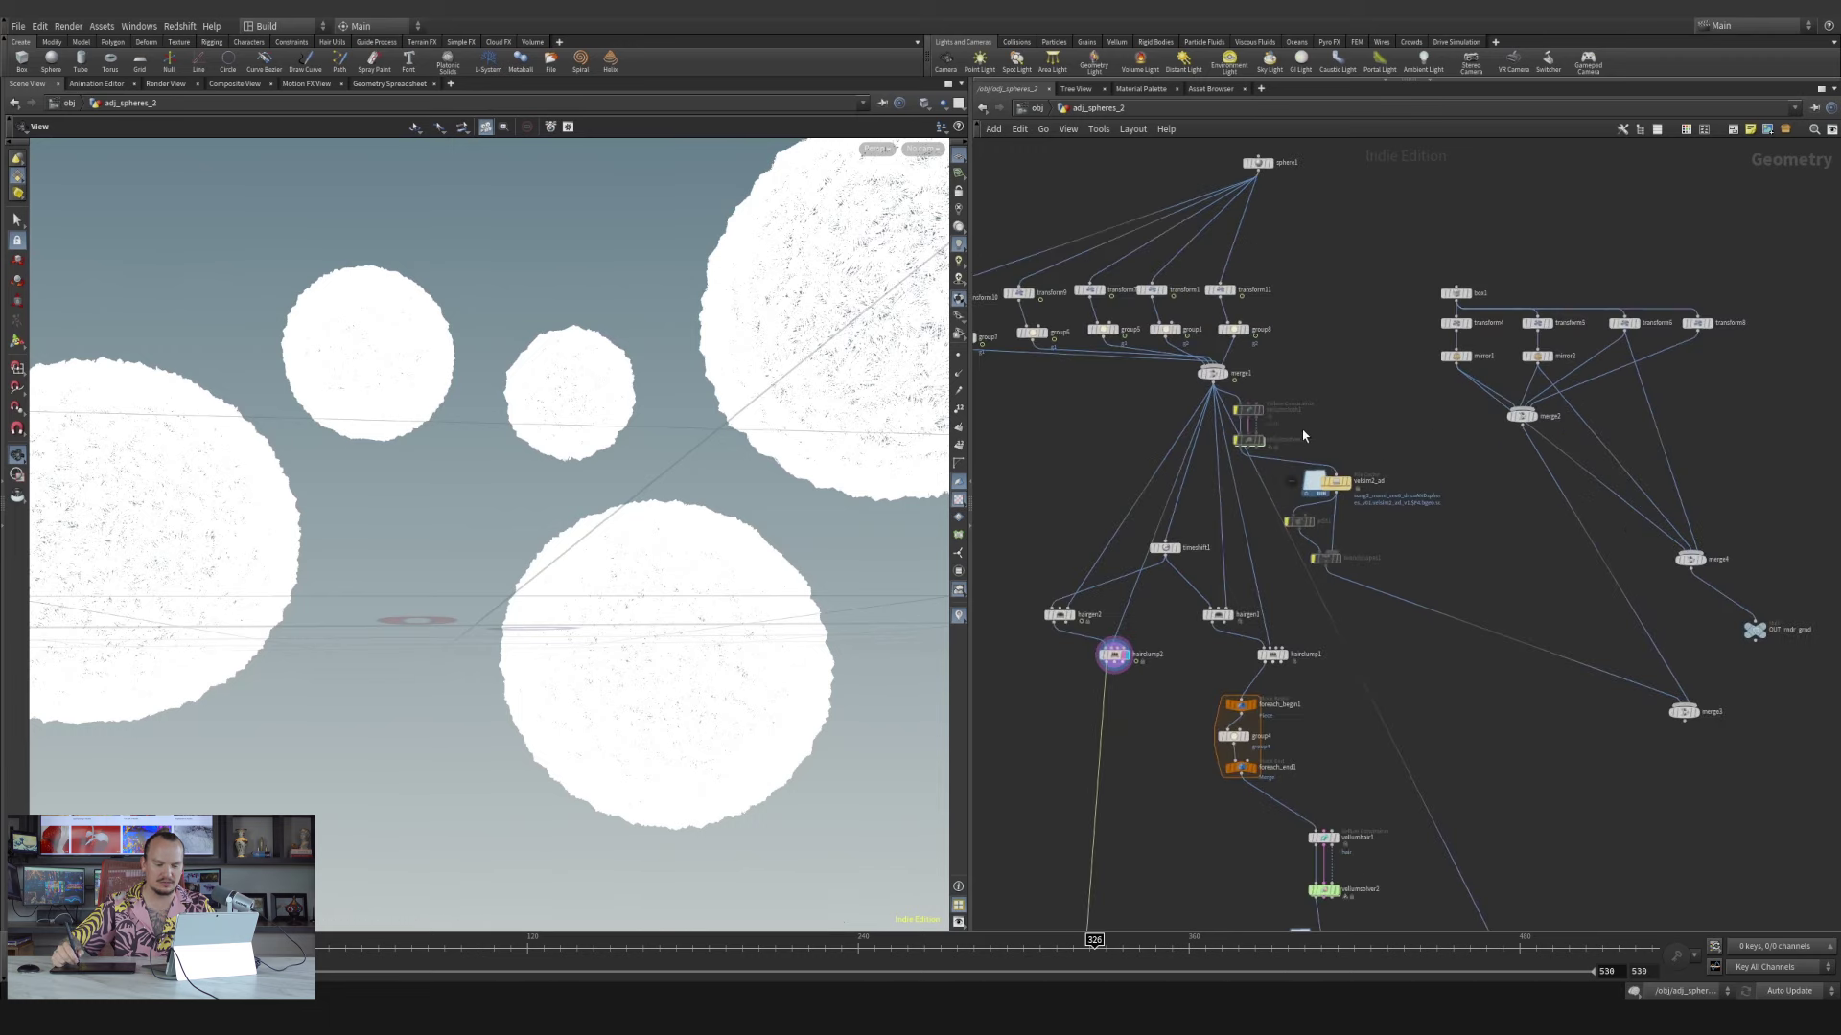
middle_click_drag(1310, 295, 1460, 470)
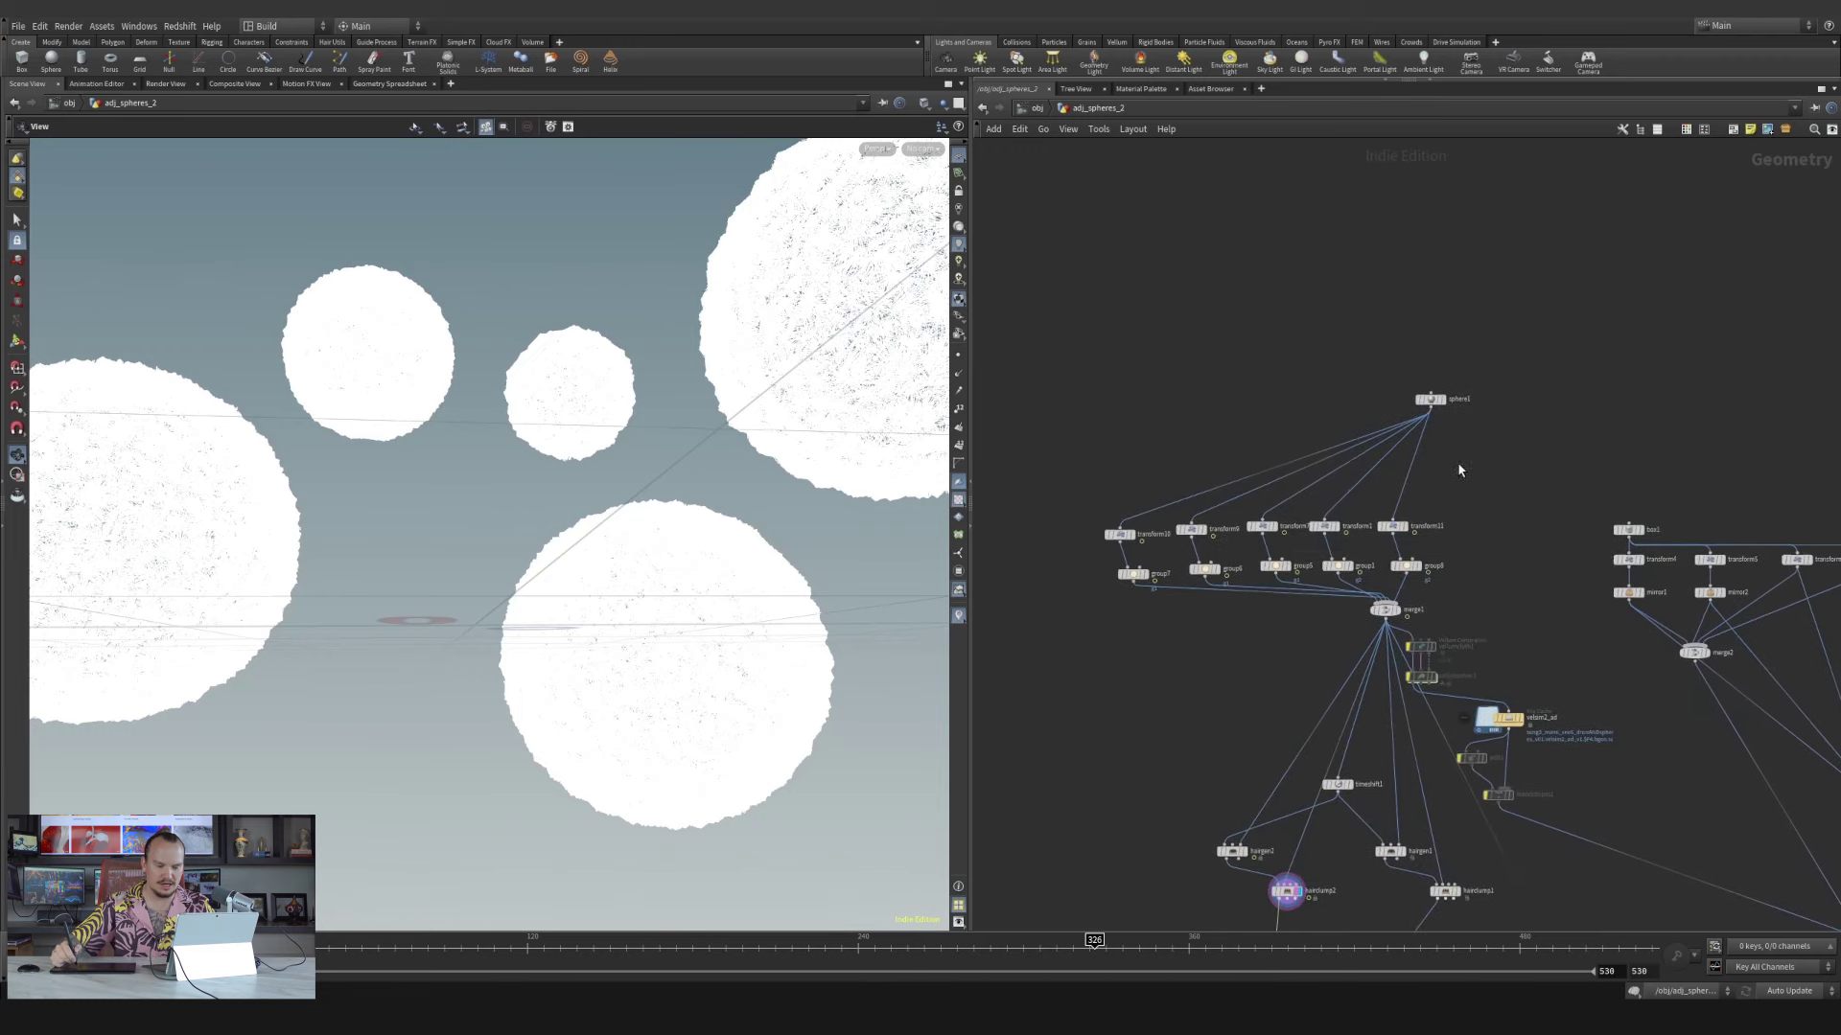
left_click_drag(1098, 315, 1502, 612)
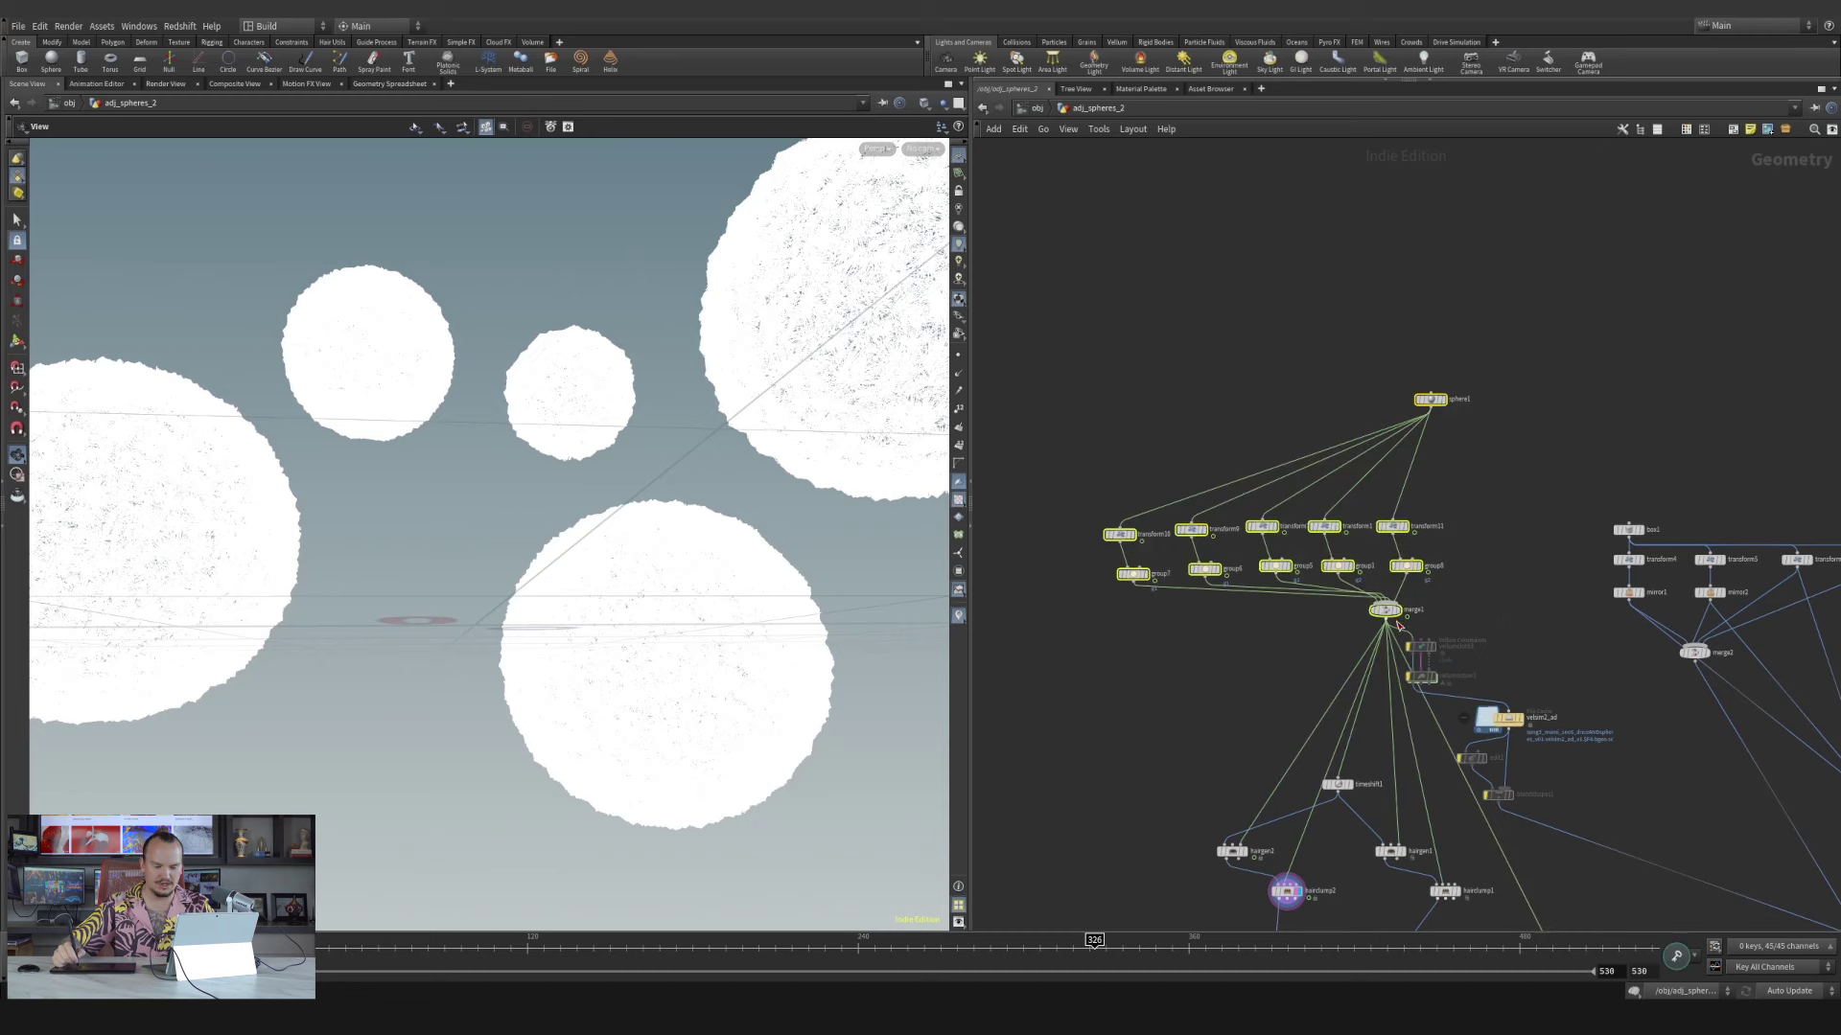
left_click_drag(1388, 614, 1339, 314)
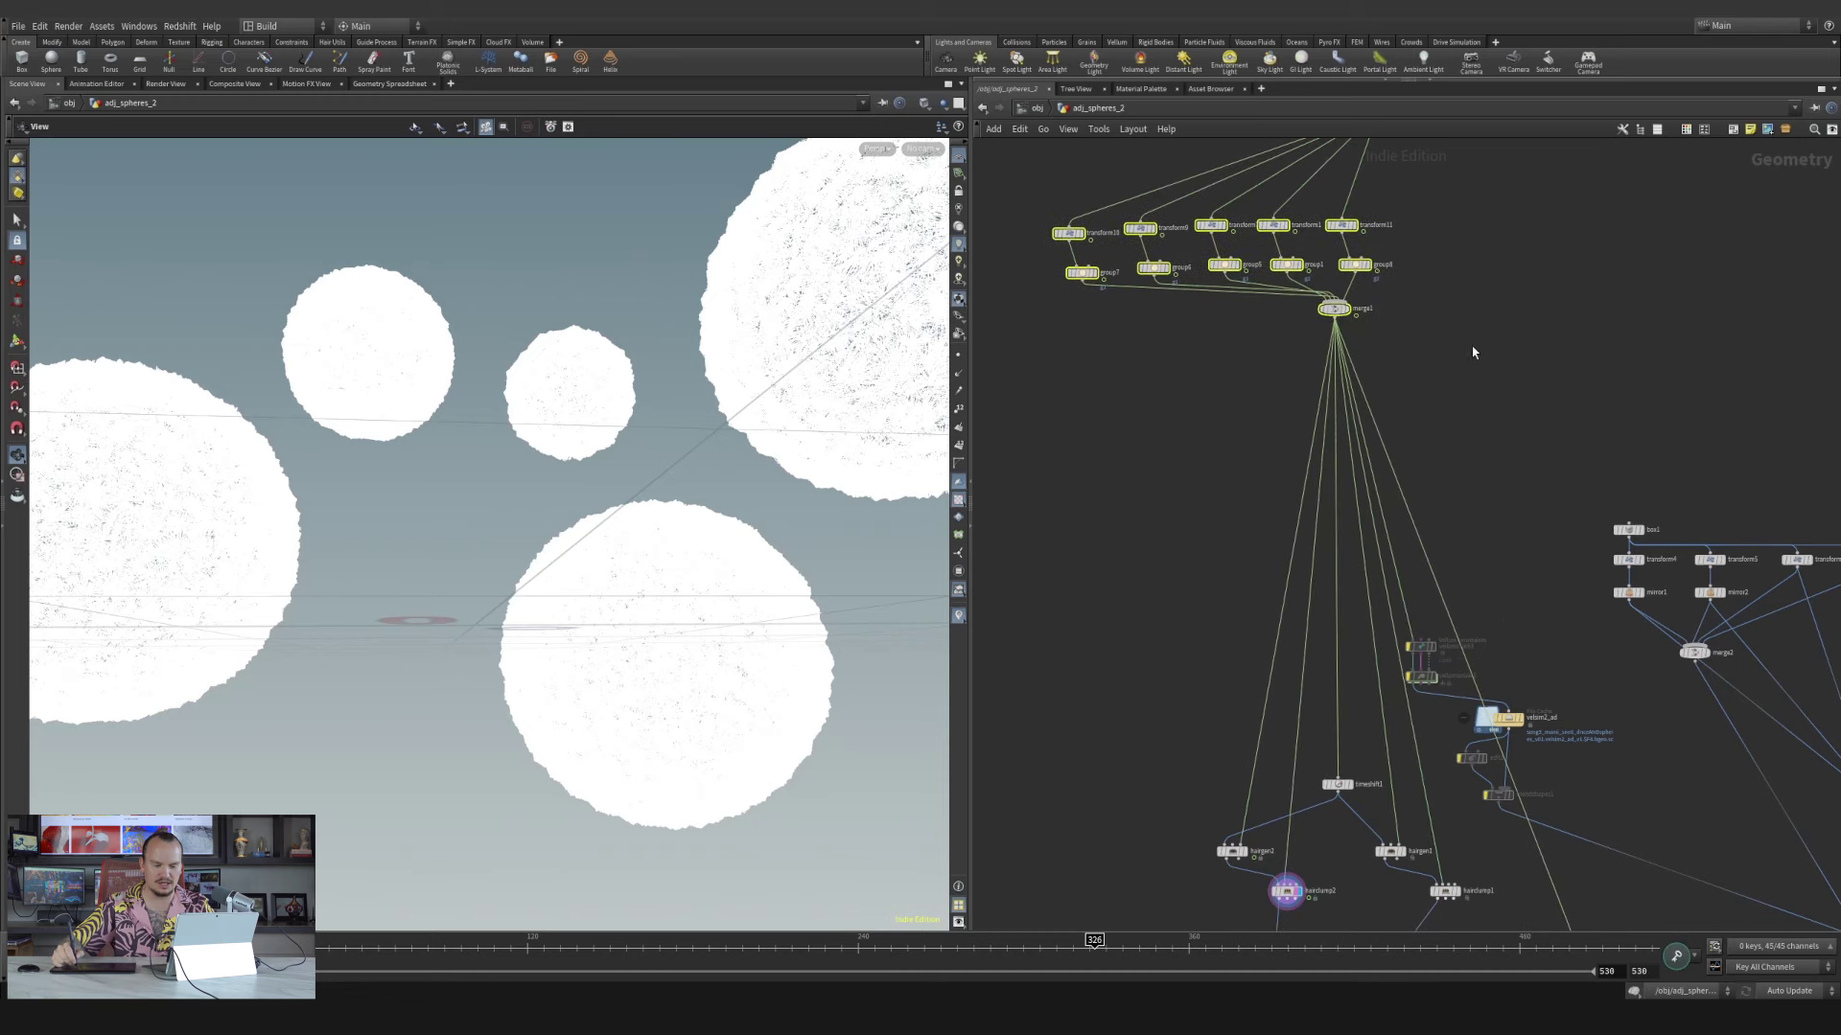
Add a Null node in the empty space below merge1, beside its output wires
left_click(1496, 368)
scroll(1495, 368, "up", 3)
key("Tab")
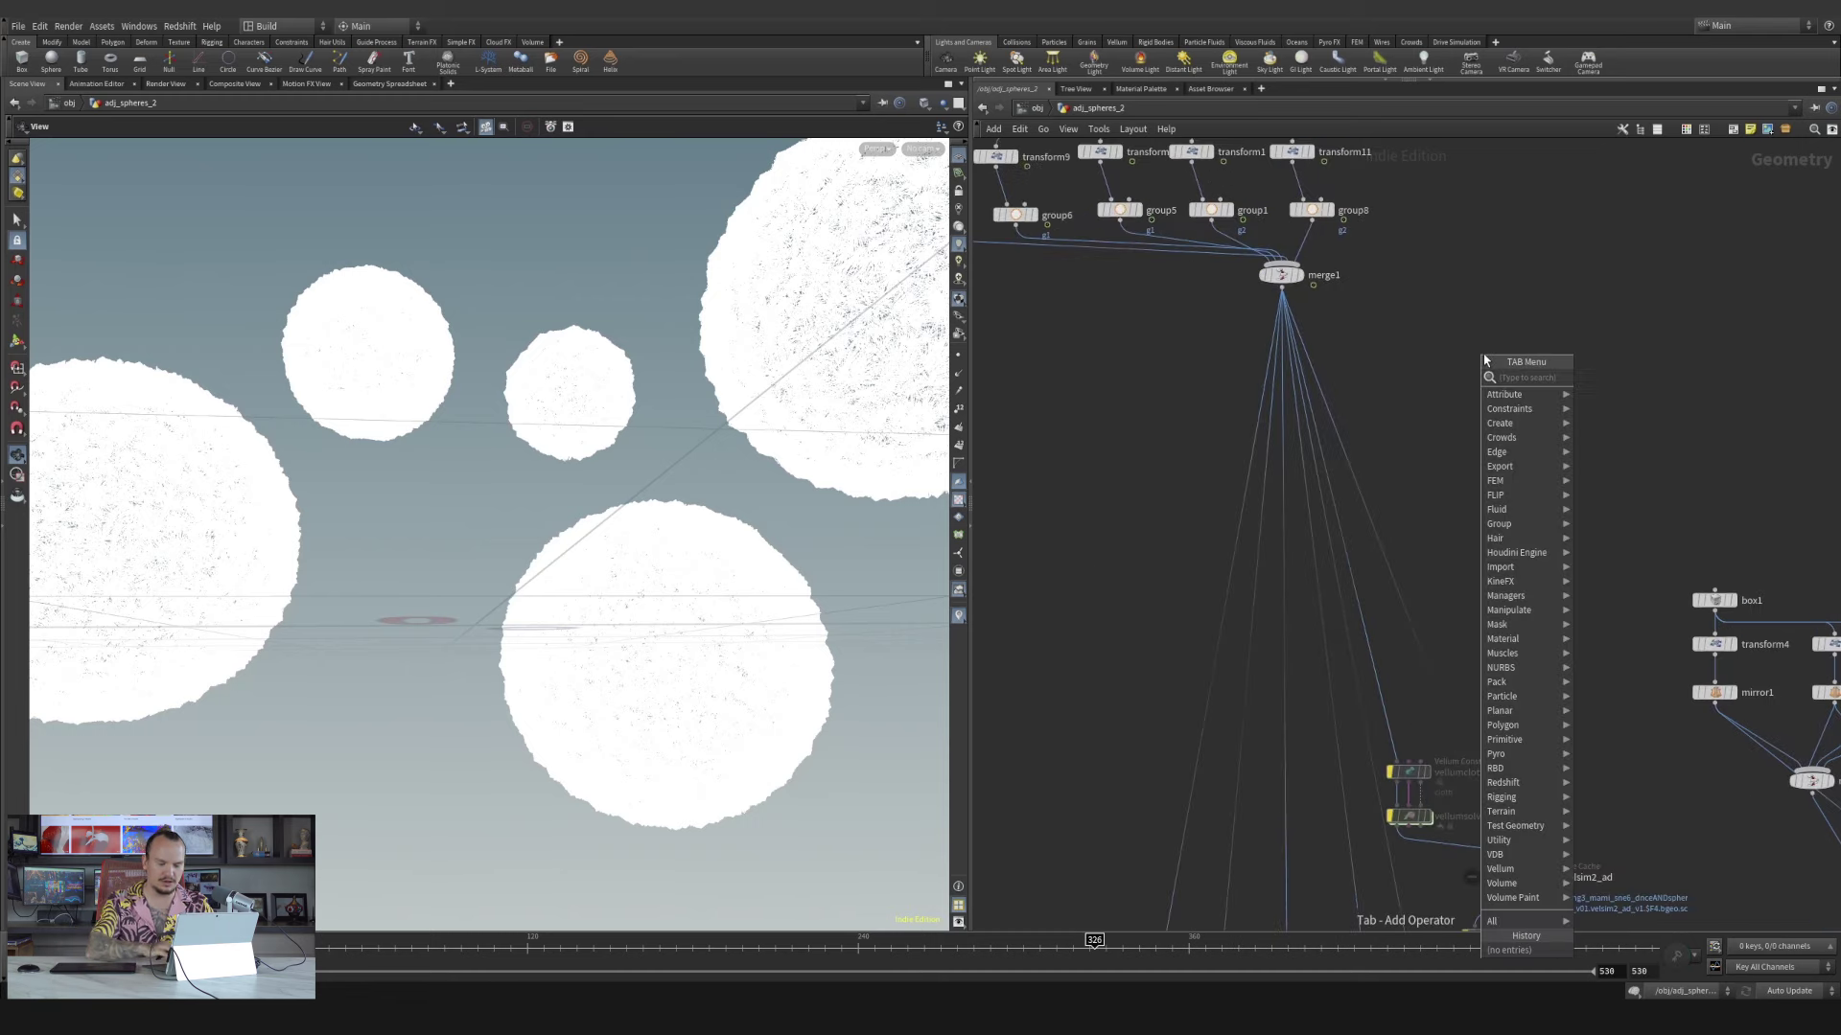
type("null")
key("Return")
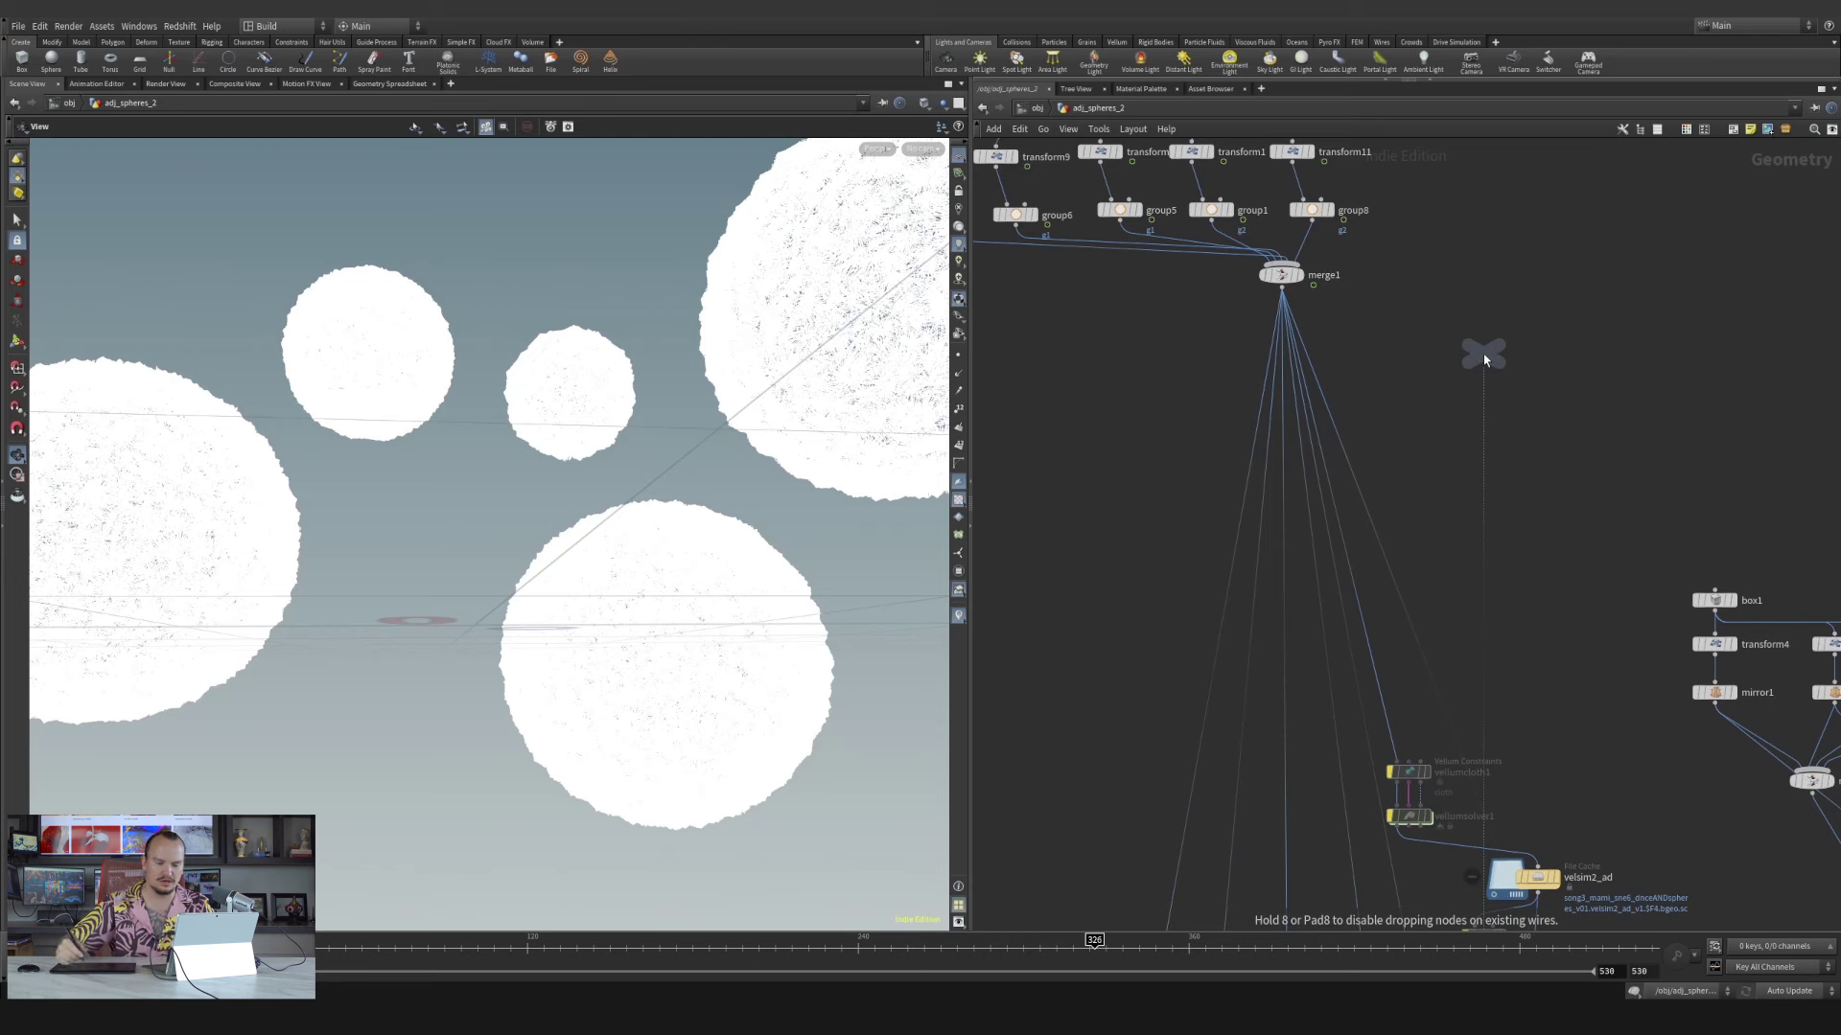
left_click(1174, 548)
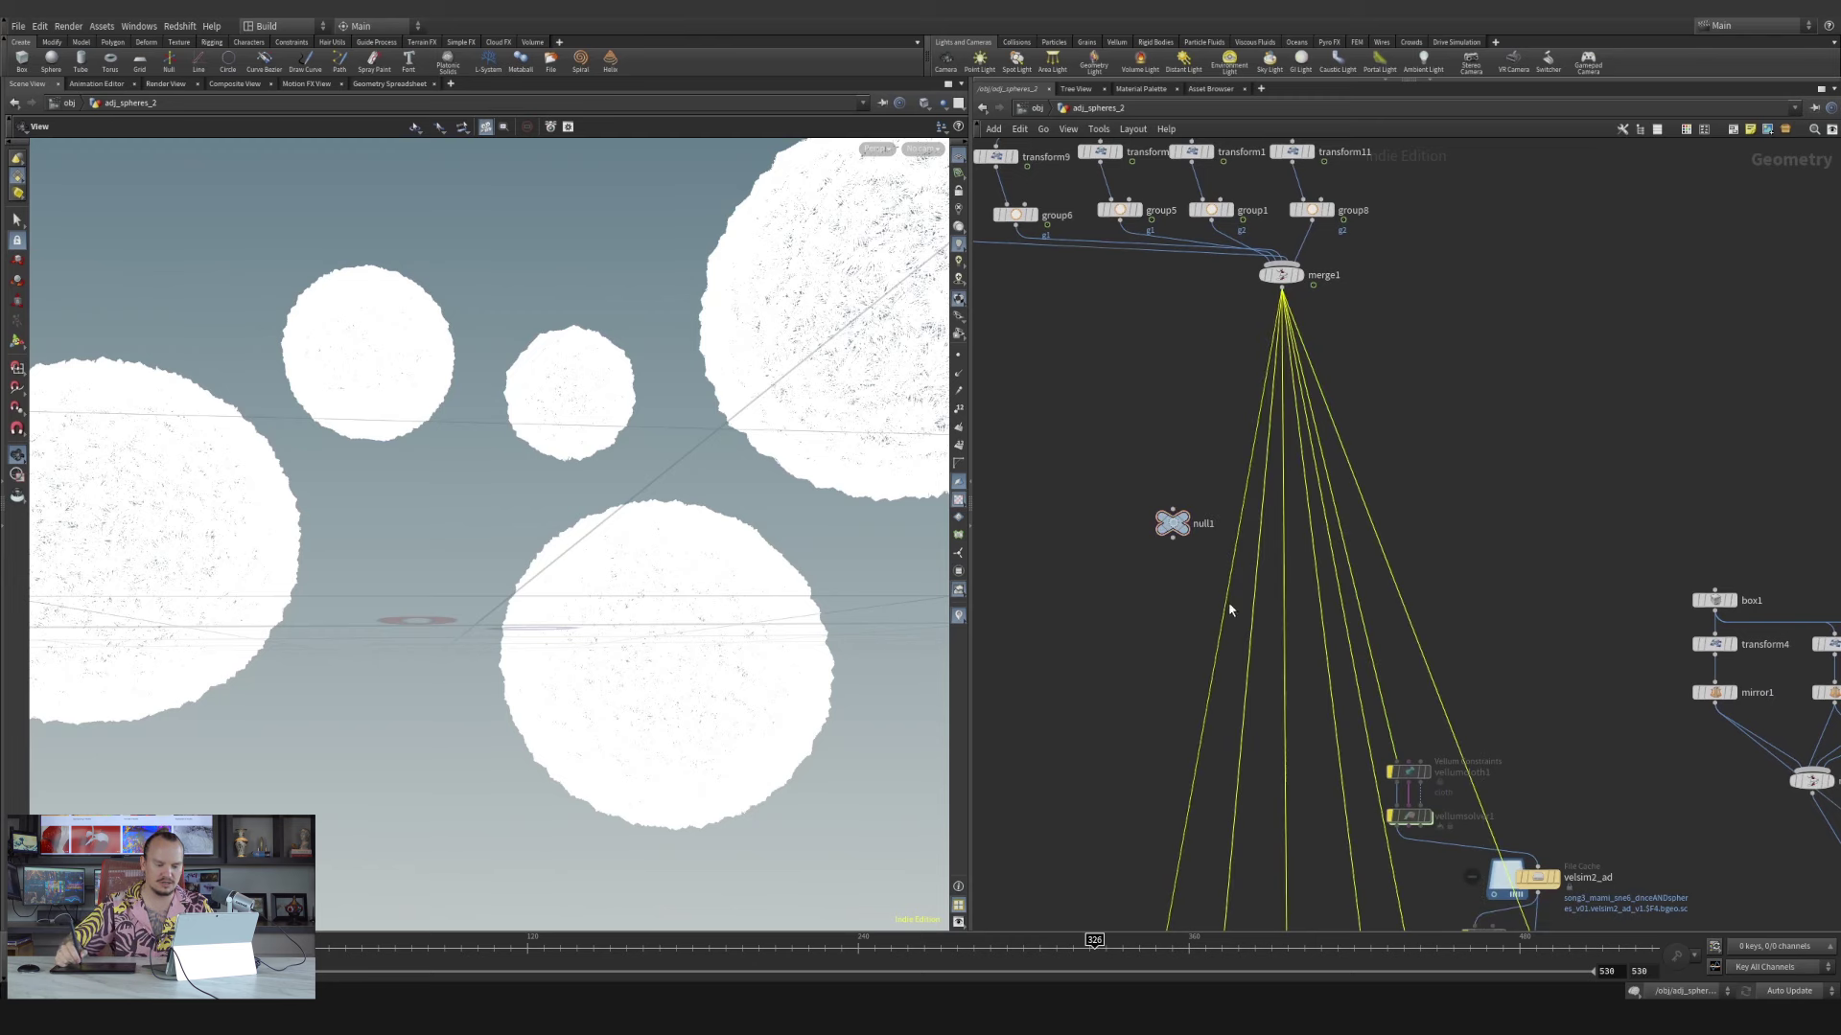
Reroute merge1's outgoing wires through the null, connect merge1 to the null's input and move merge1 closer to it
left_click_drag(1282, 567, 1260, 495)
left_click(1285, 305)
left_click(1282, 287)
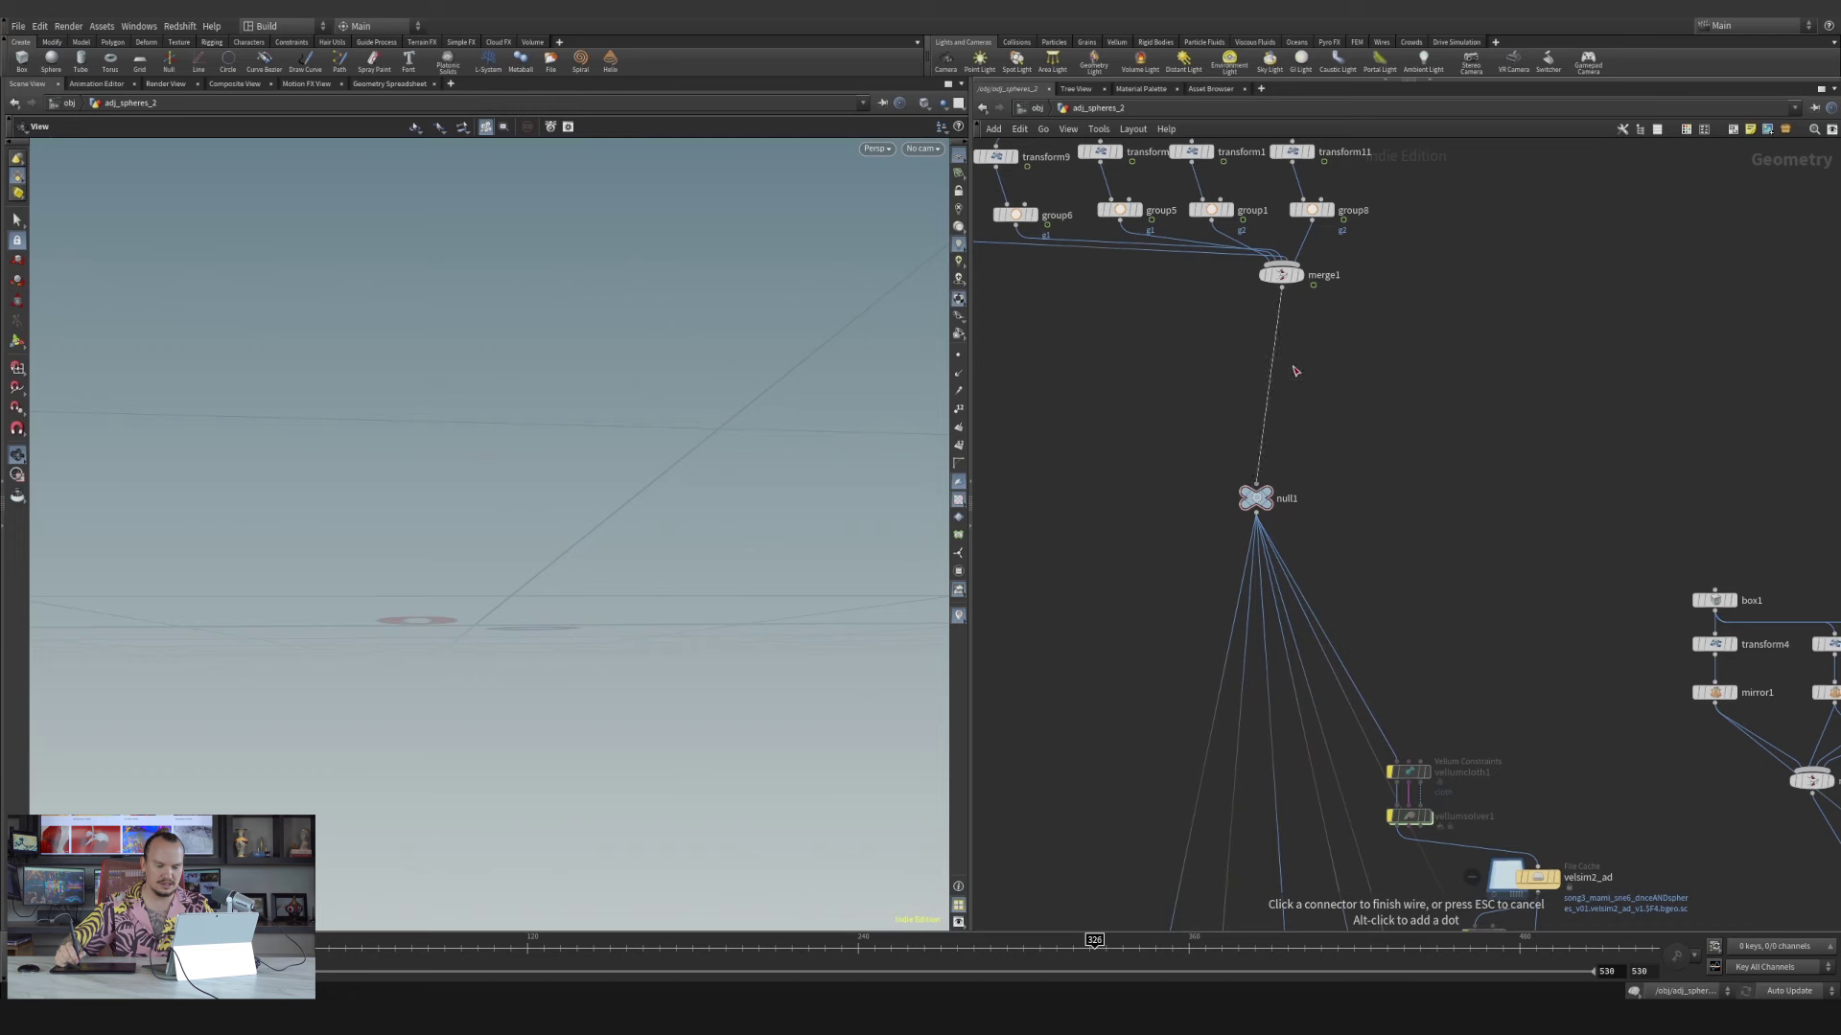
left_click_drag(1291, 280, 1160, 384)
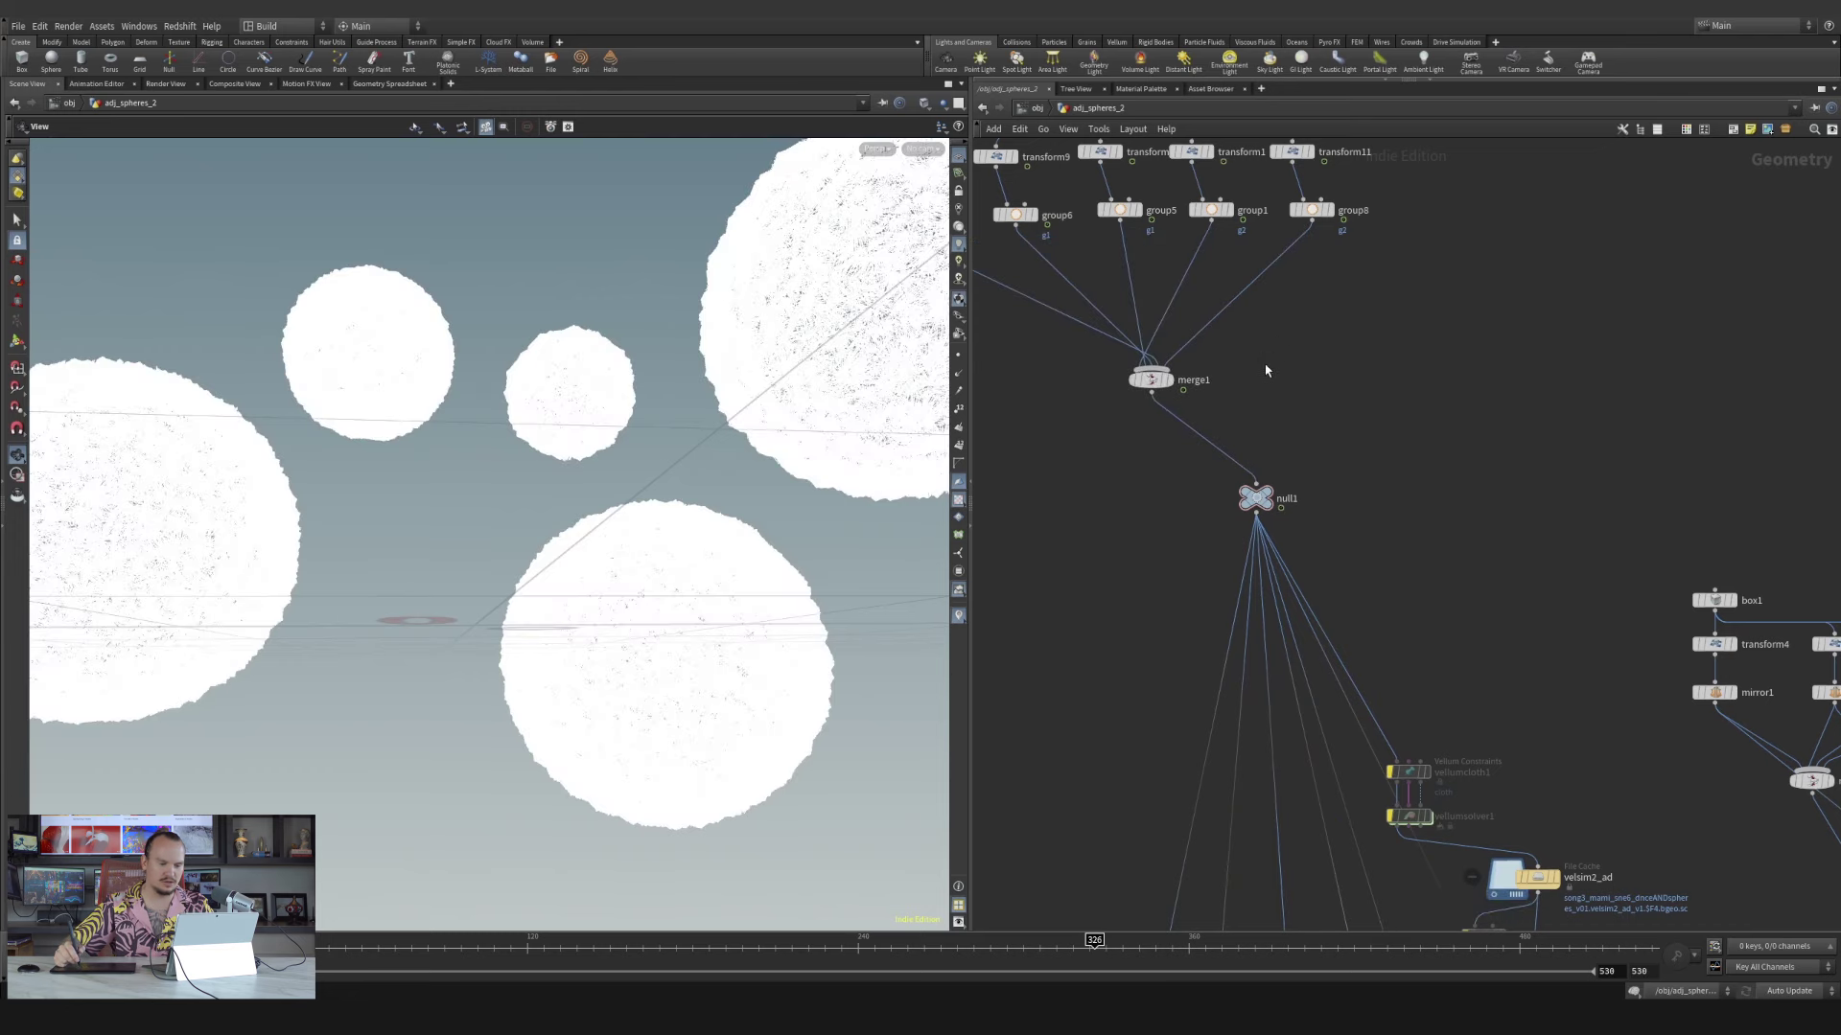
Set both the display and render flags on merge1 so only the plain merged spheres show
middle_click_drag(1318, 329, 1401, 426)
scroll(1377, 428, "up", 1)
mouse_move(1249, 491)
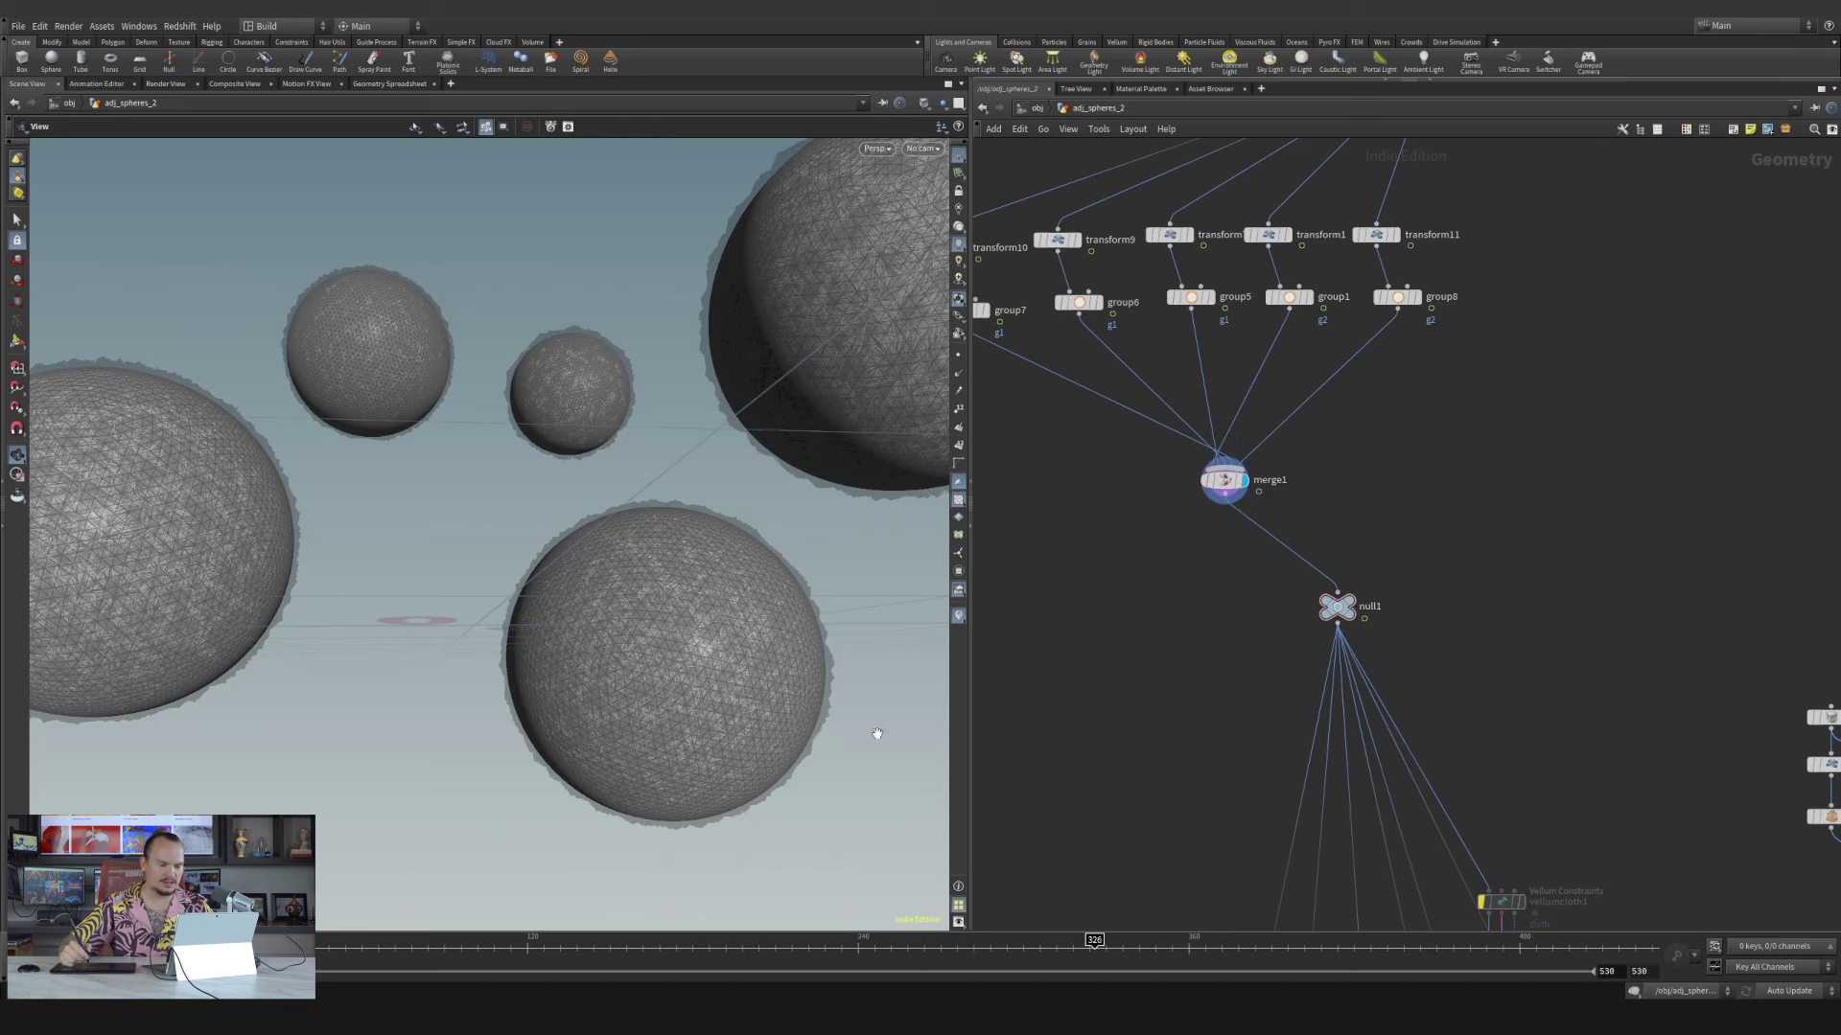
right_click_drag(680, 679, 595, 492)
left_click_drag(639, 448, 638, 547)
scroll(1355, 495, "up", 1)
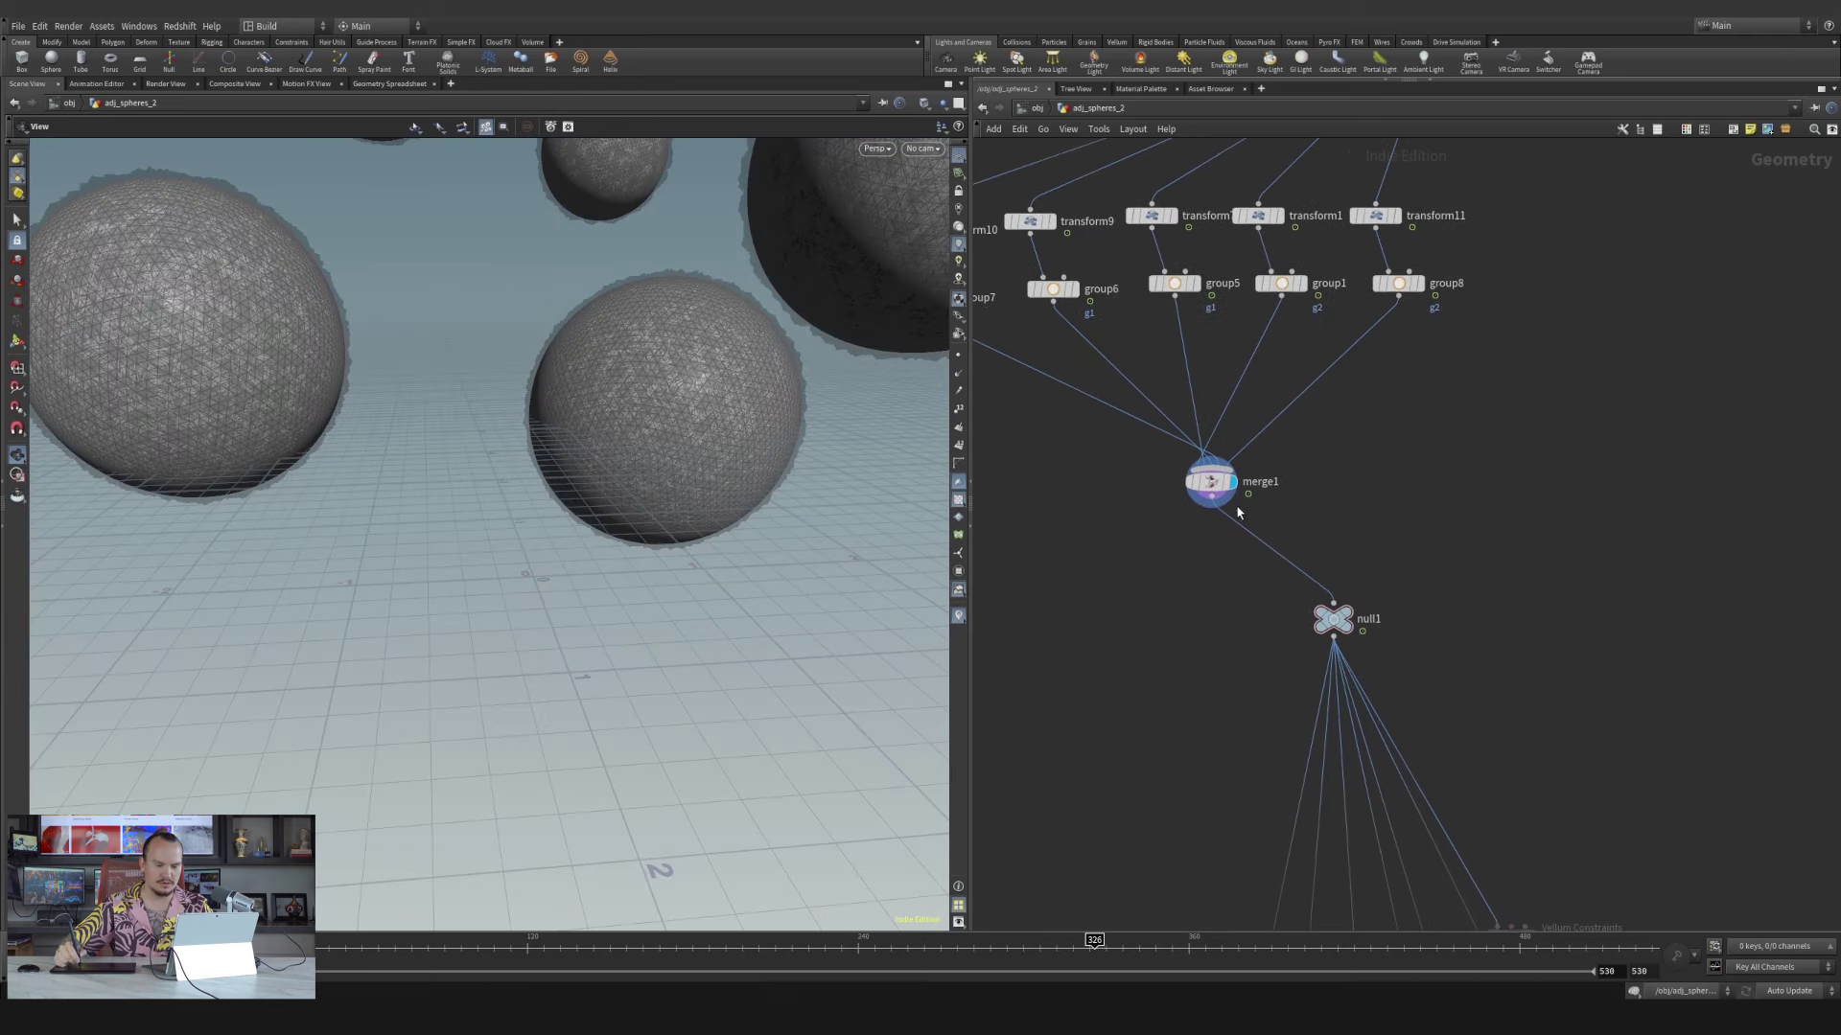
left_click(1230, 490)
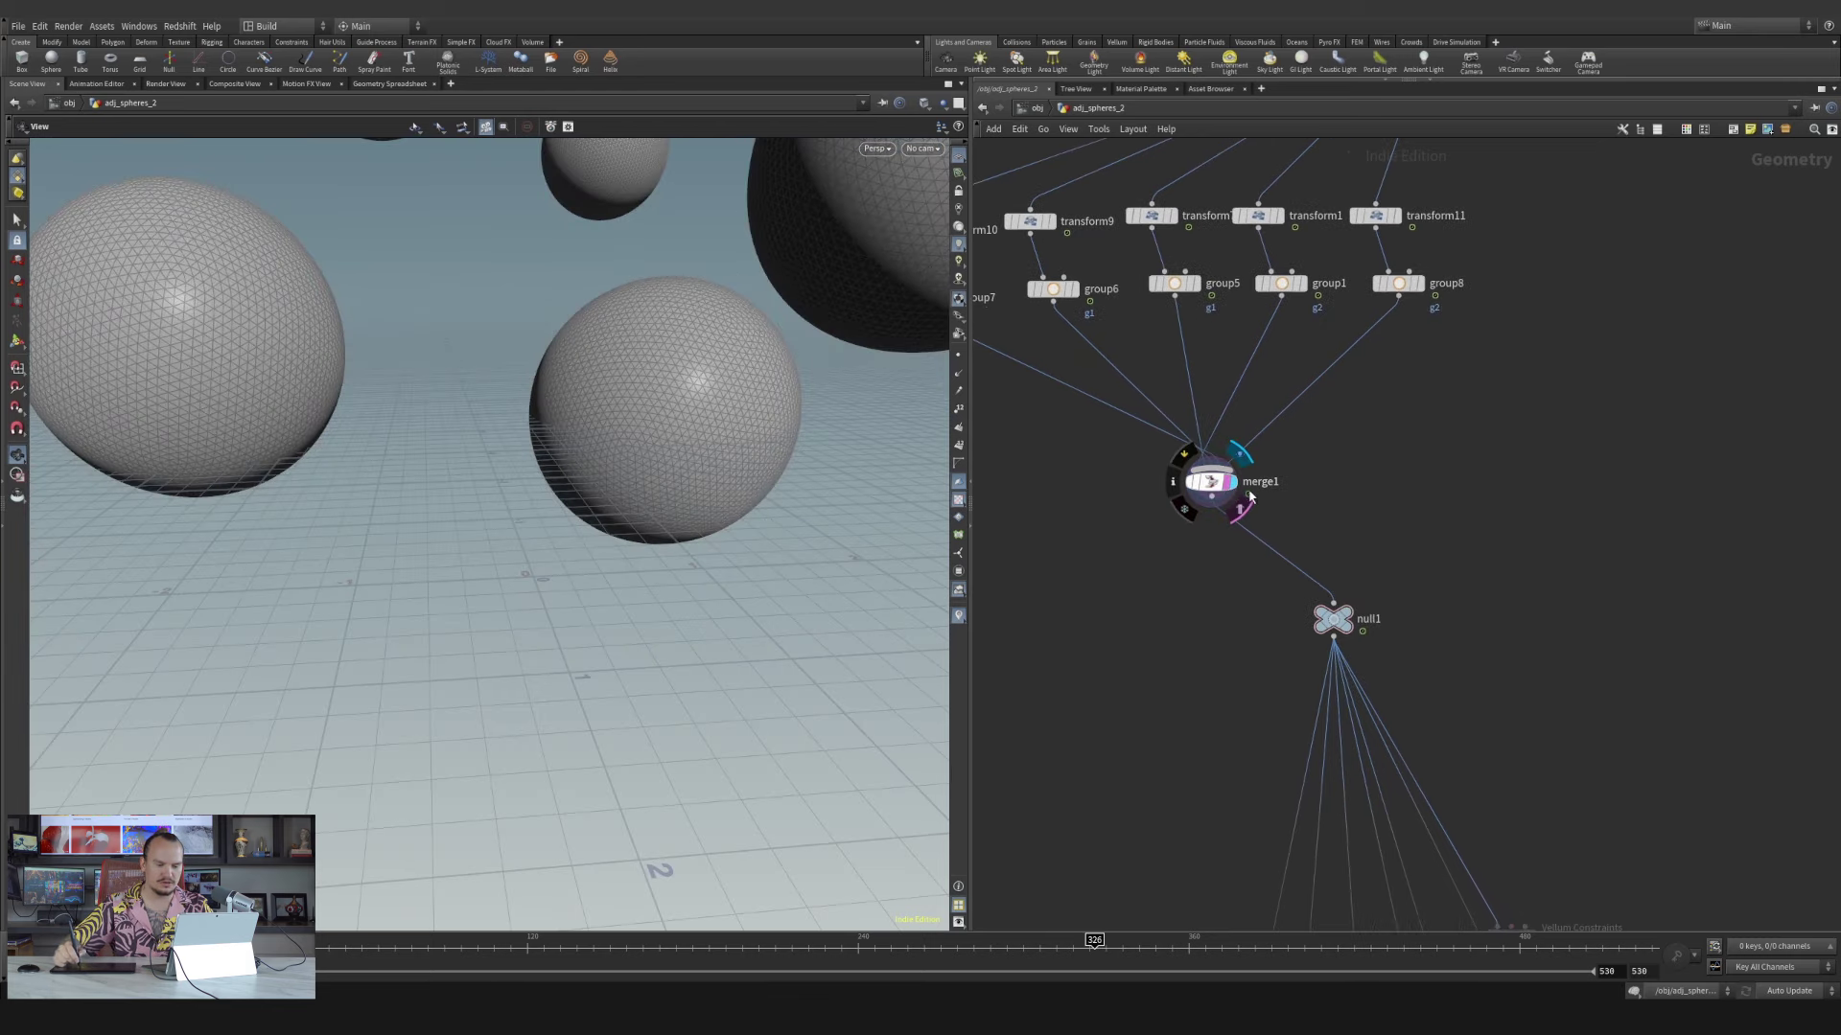
Move the sphere1 node so it sits centrally above the five transform nodes
middle_click_drag(1381, 432, 1471, 814)
left_click_drag(1521, 382, 1288, 419)
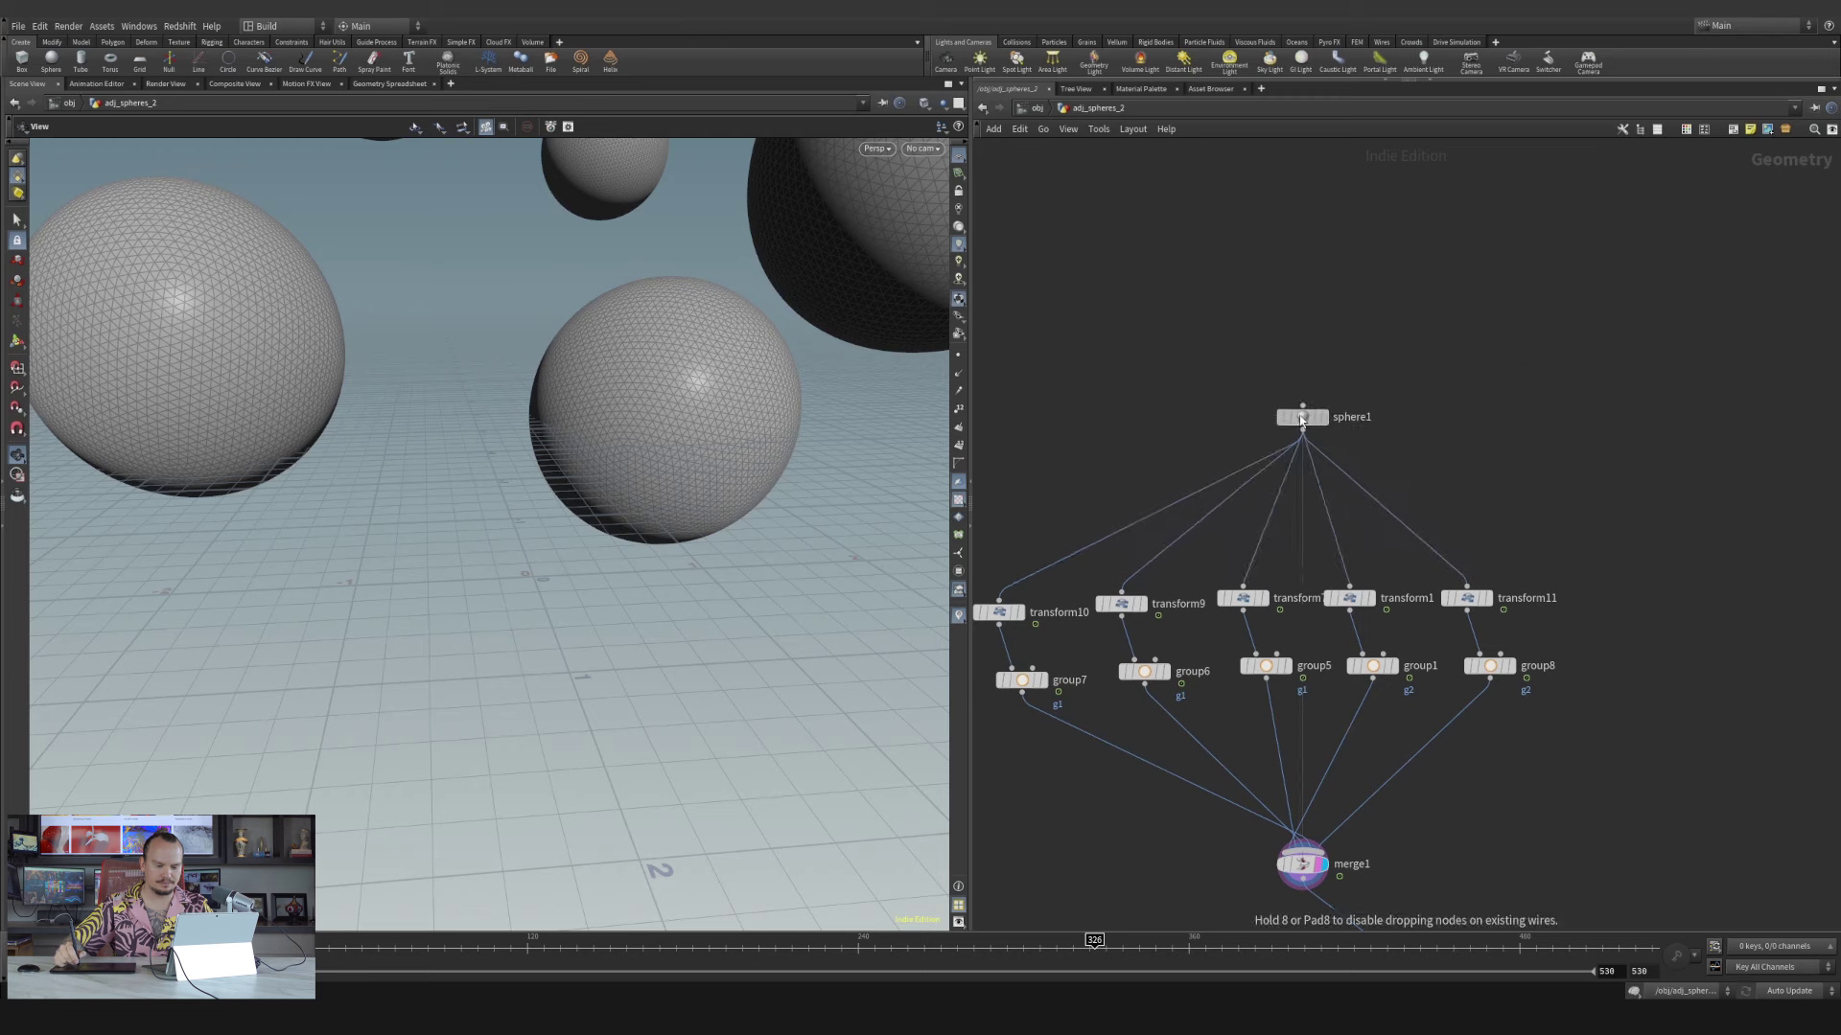
middle_click_drag(1147, 457, 1342, 332)
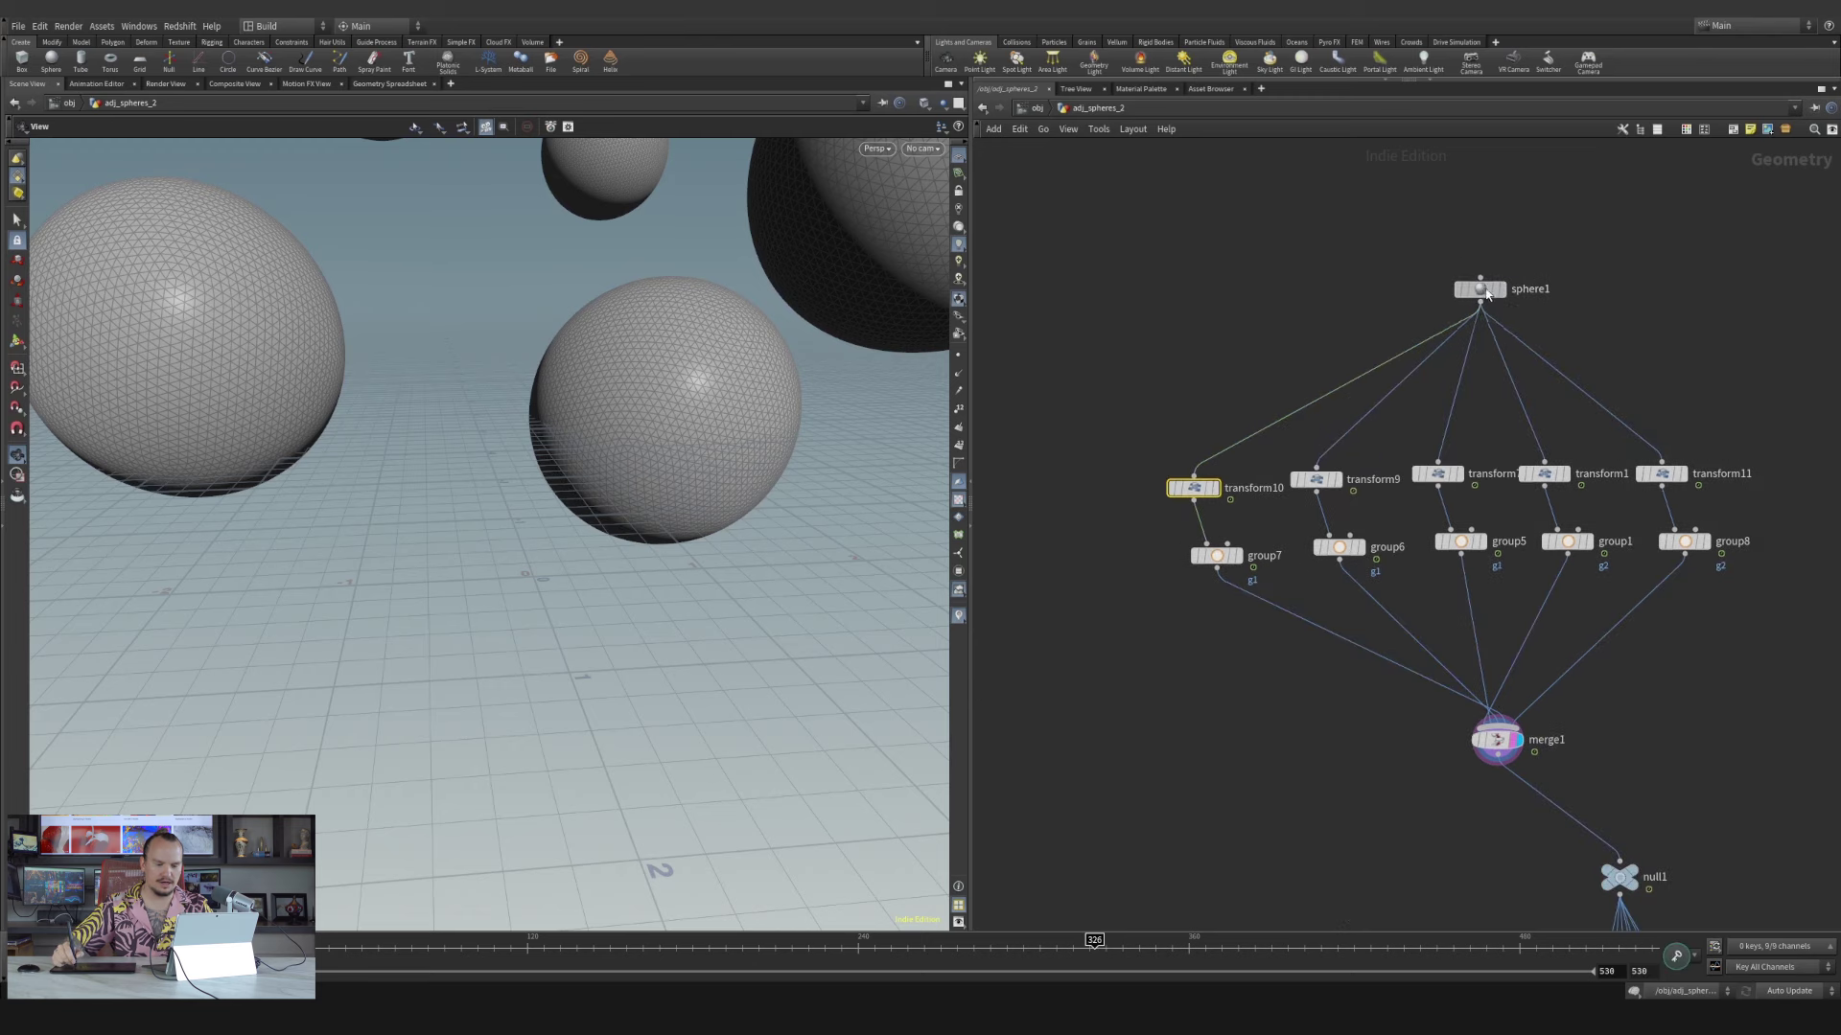
left_click_drag(1479, 290, 1472, 327)
Set the display and render flags on sphere1 and view the single source sphere
left_click(1497, 327)
left_click(1482, 327)
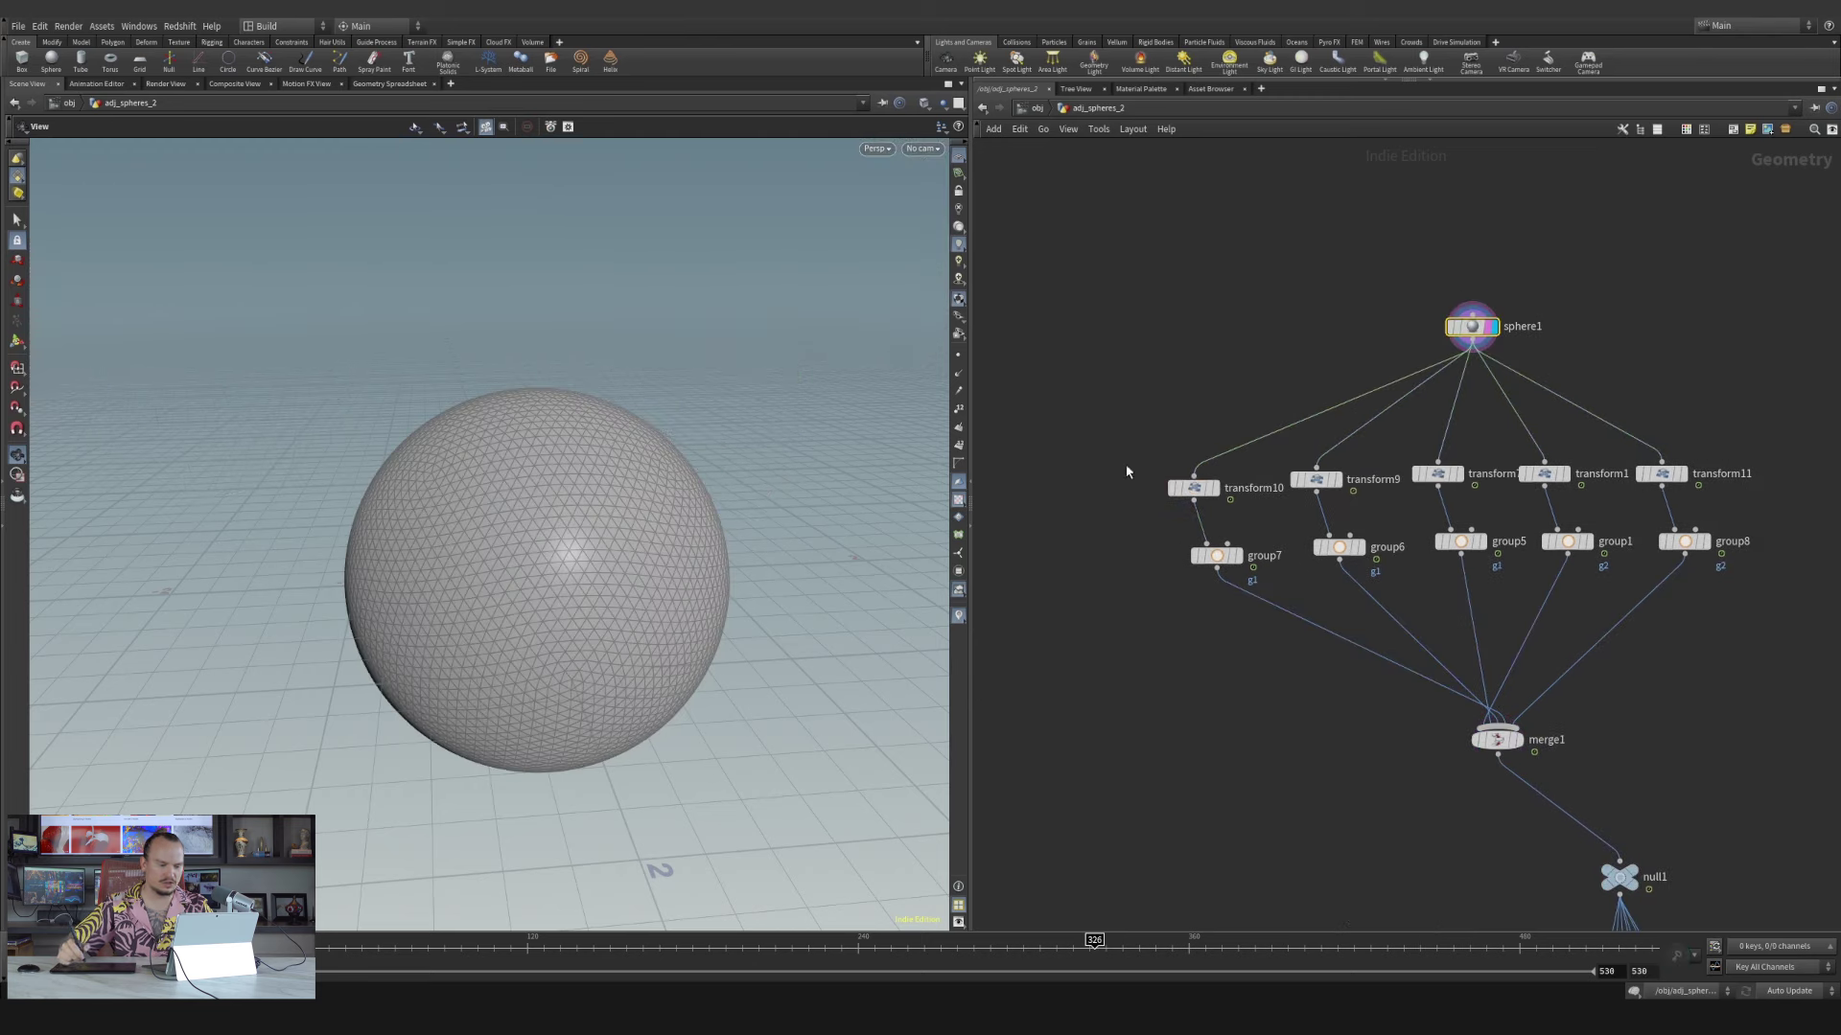
right_click_drag(613, 546, 403, 591, "alt")
left_click_drag(402, 592, 657, 480, "alt")
Show sphere1's parameters and examine its primitive type, uniform scale and frequency alongside the mesh
middle_click_drag(1511, 240, 1428, 231)
key("p")
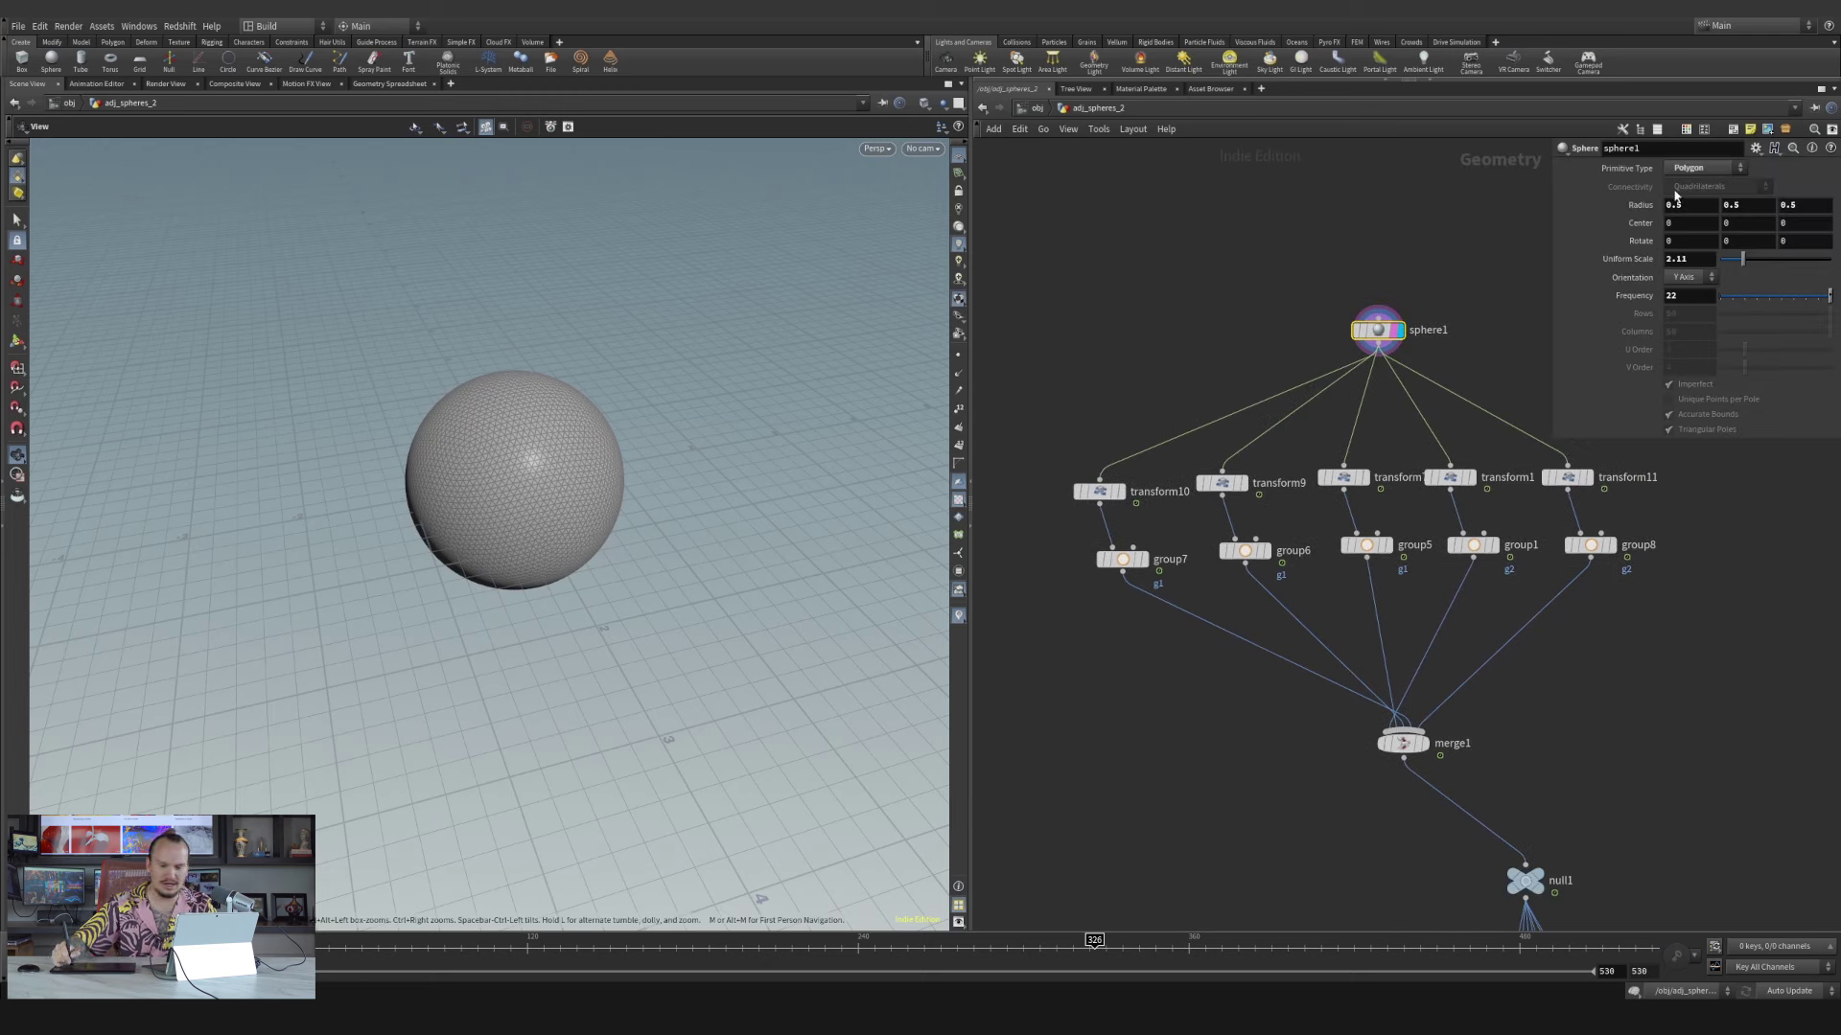
middle_click_drag(1398, 228, 1329, 254)
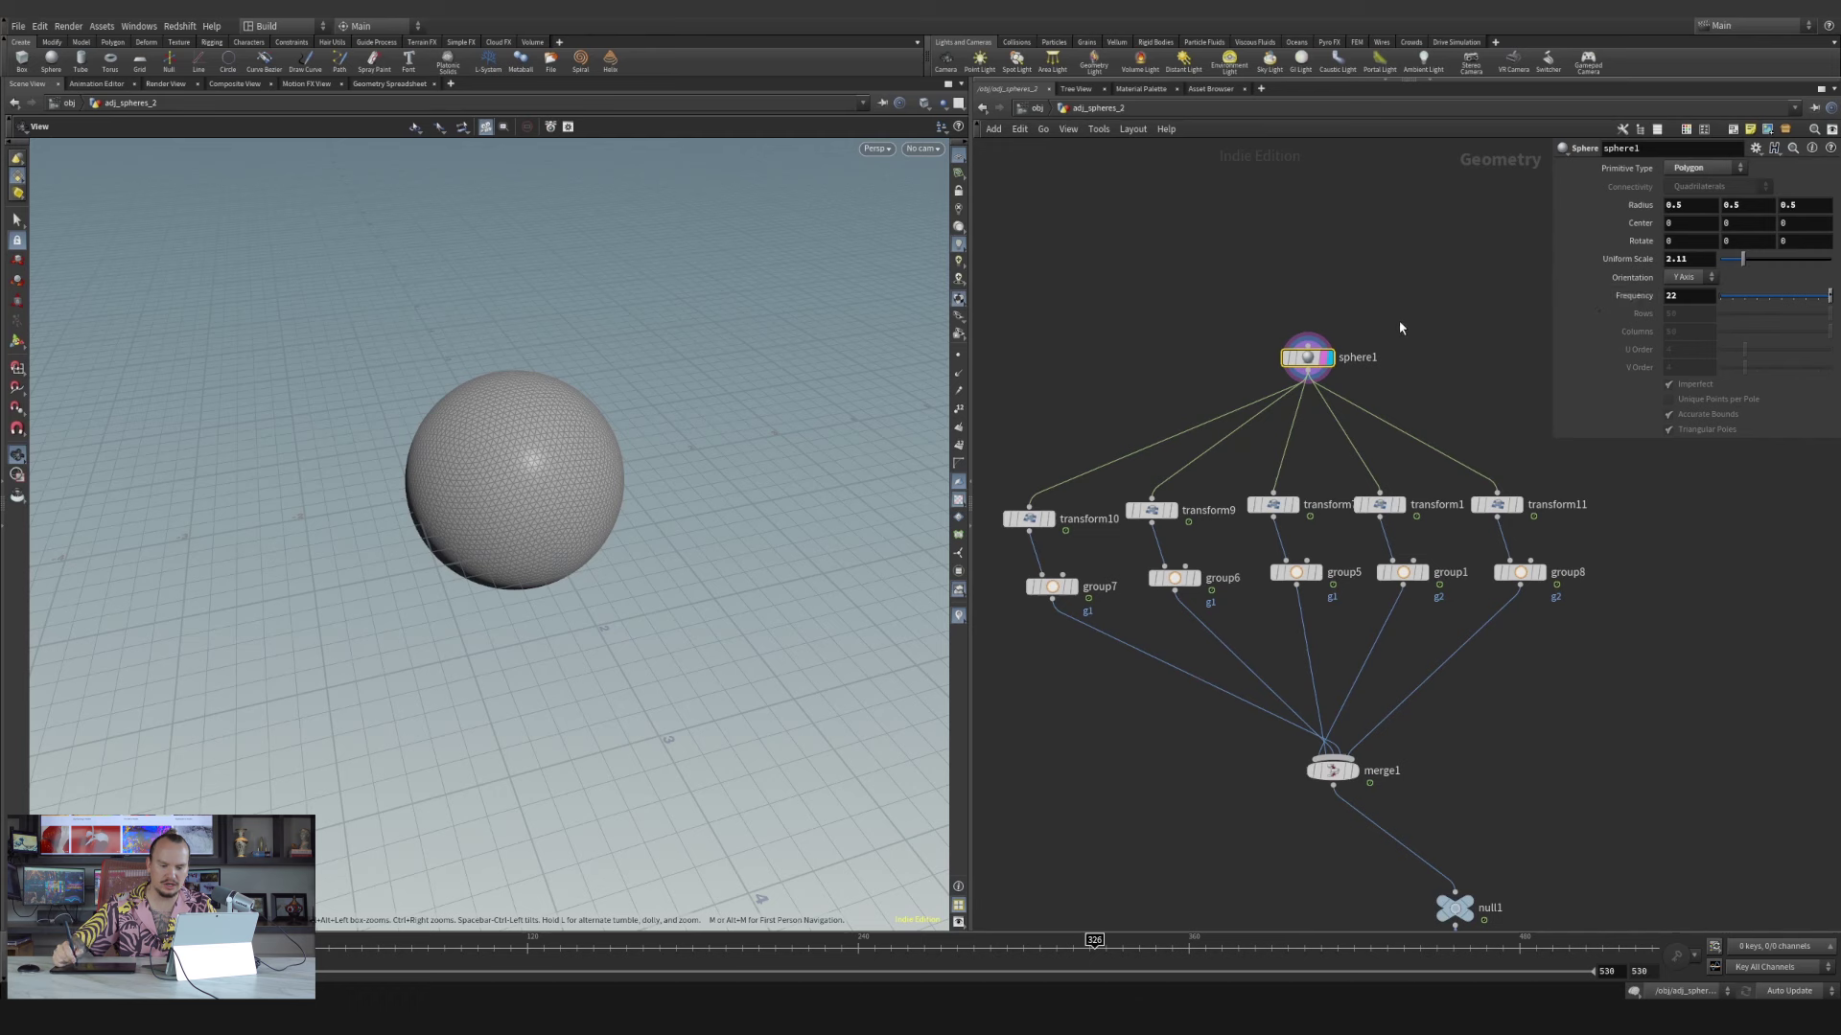
left_click_drag(1372, 416, 1373, 416)
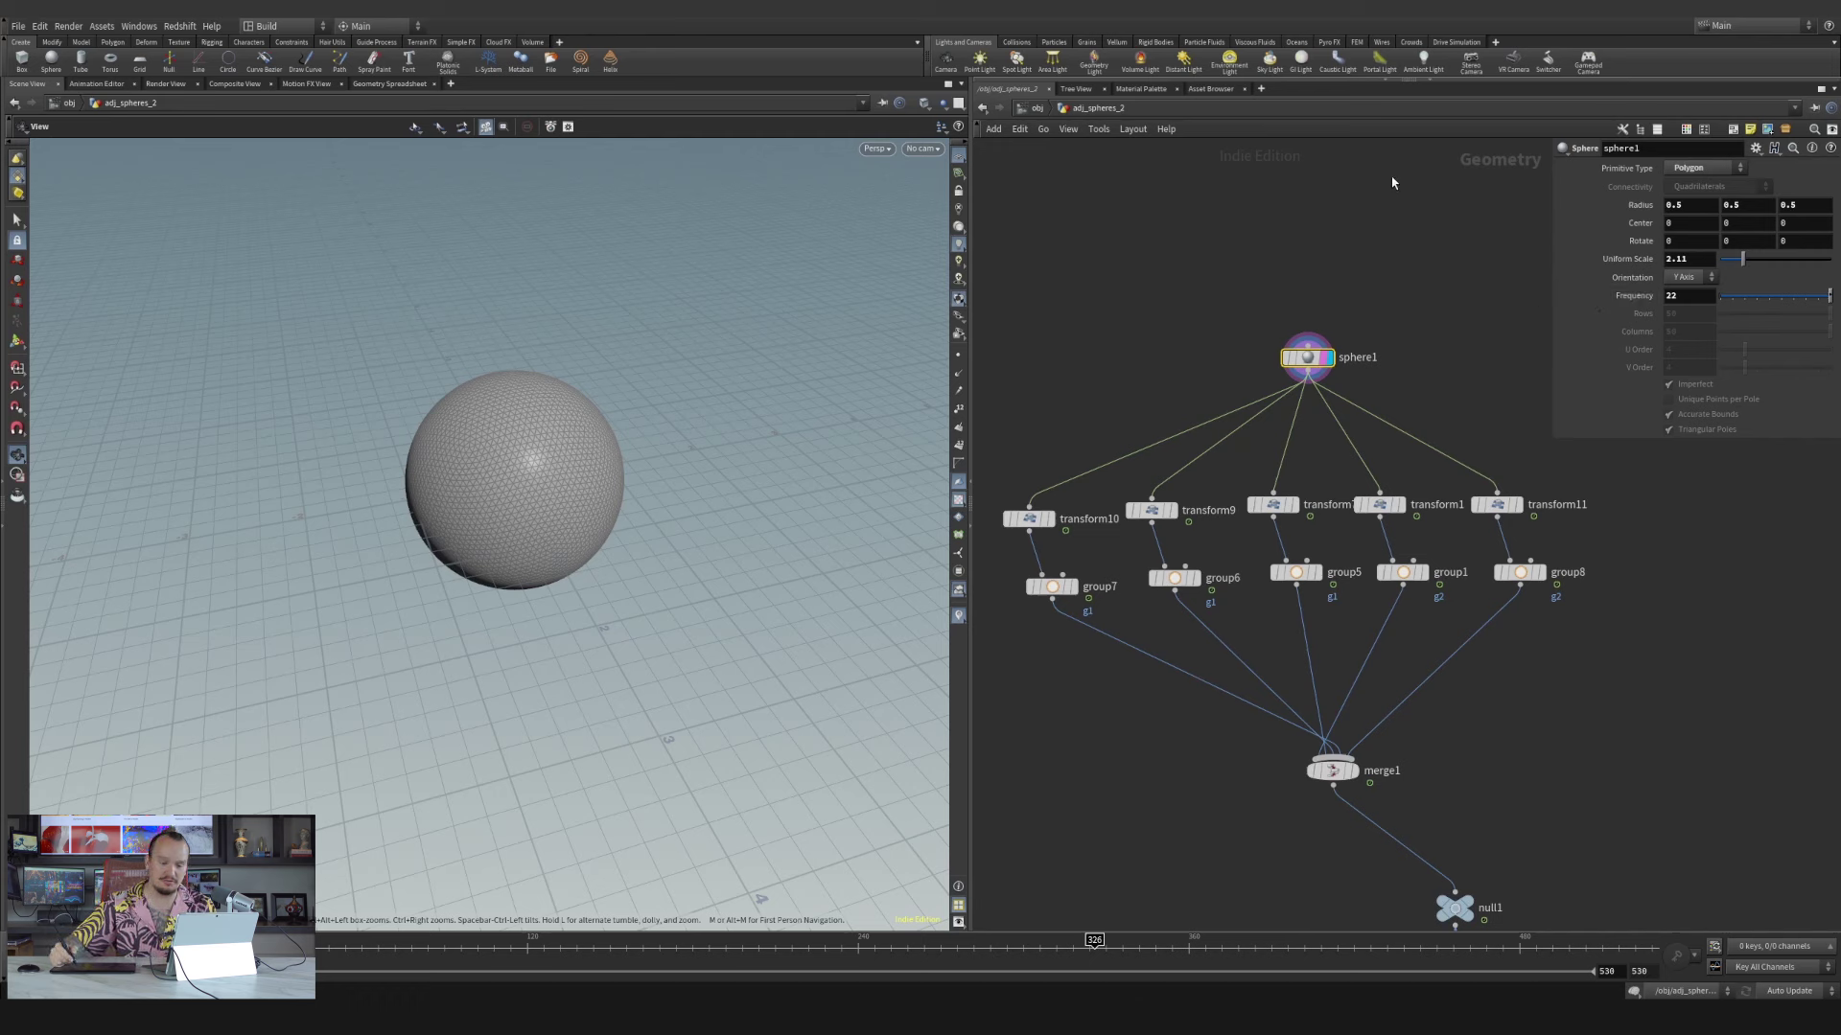
right_click_drag(521, 456, 505, 485)
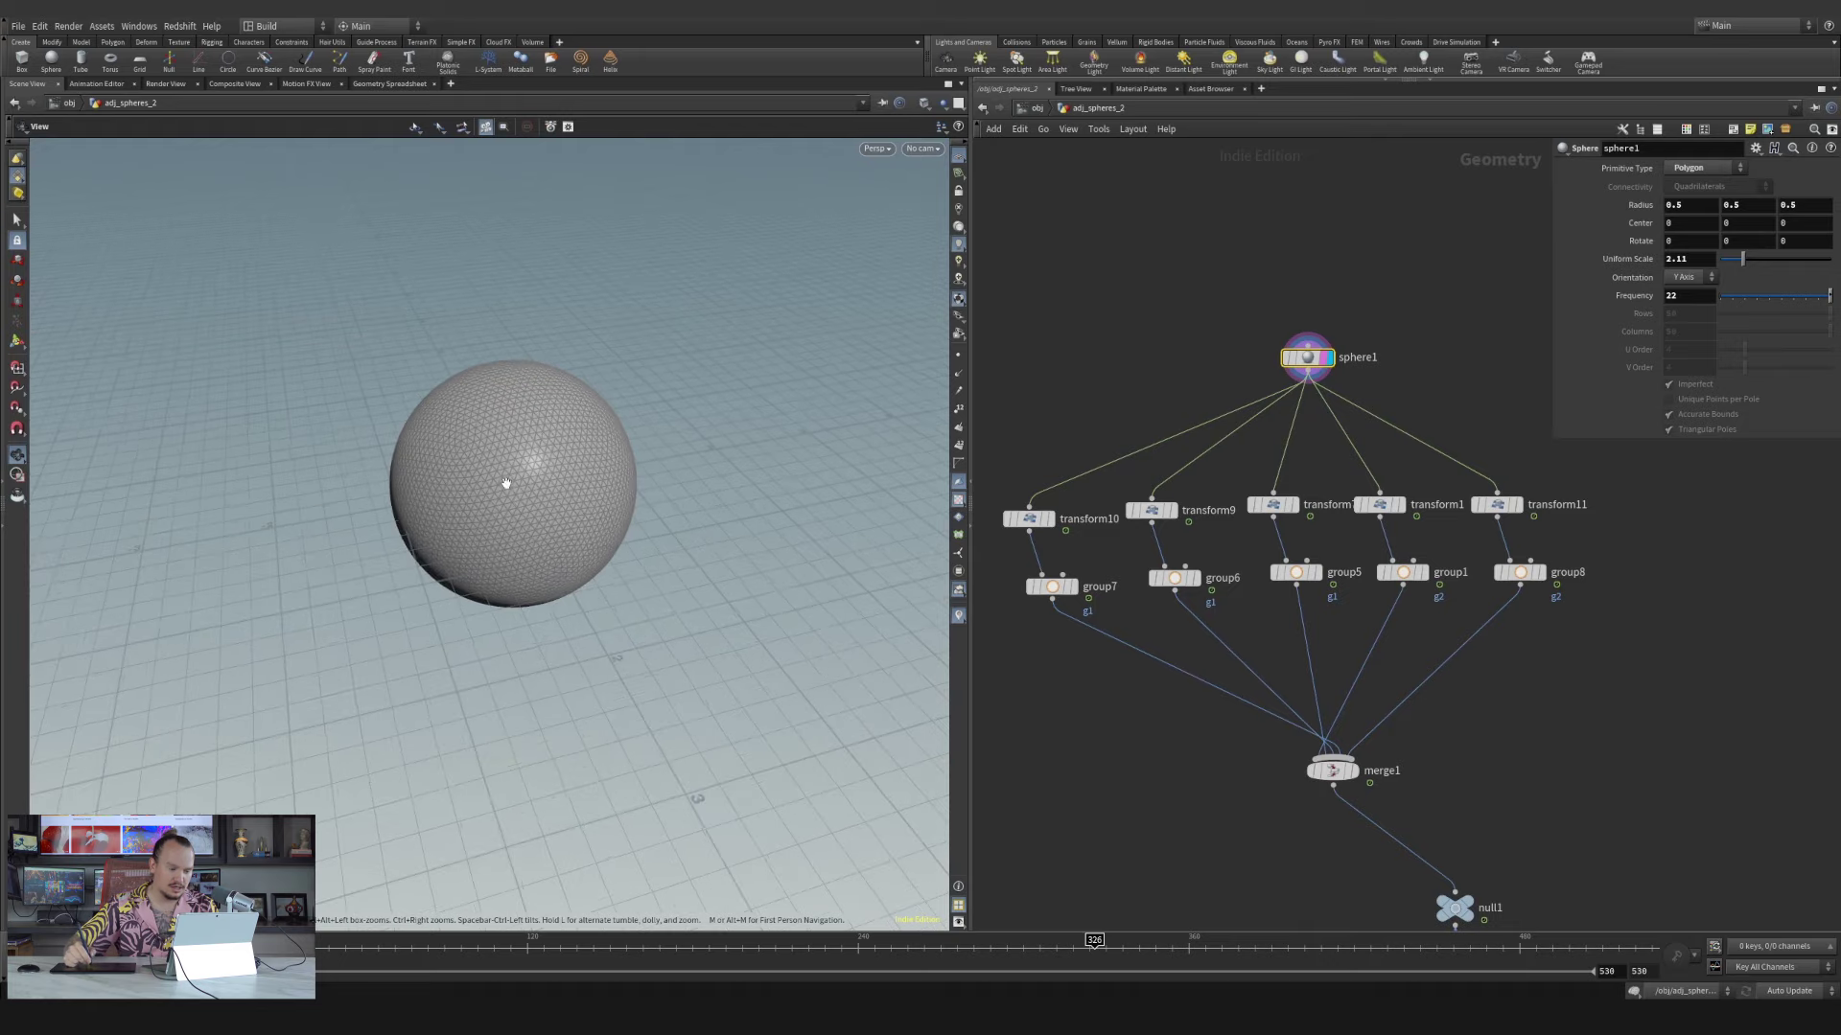
left_click_drag(506, 486, 521, 413)
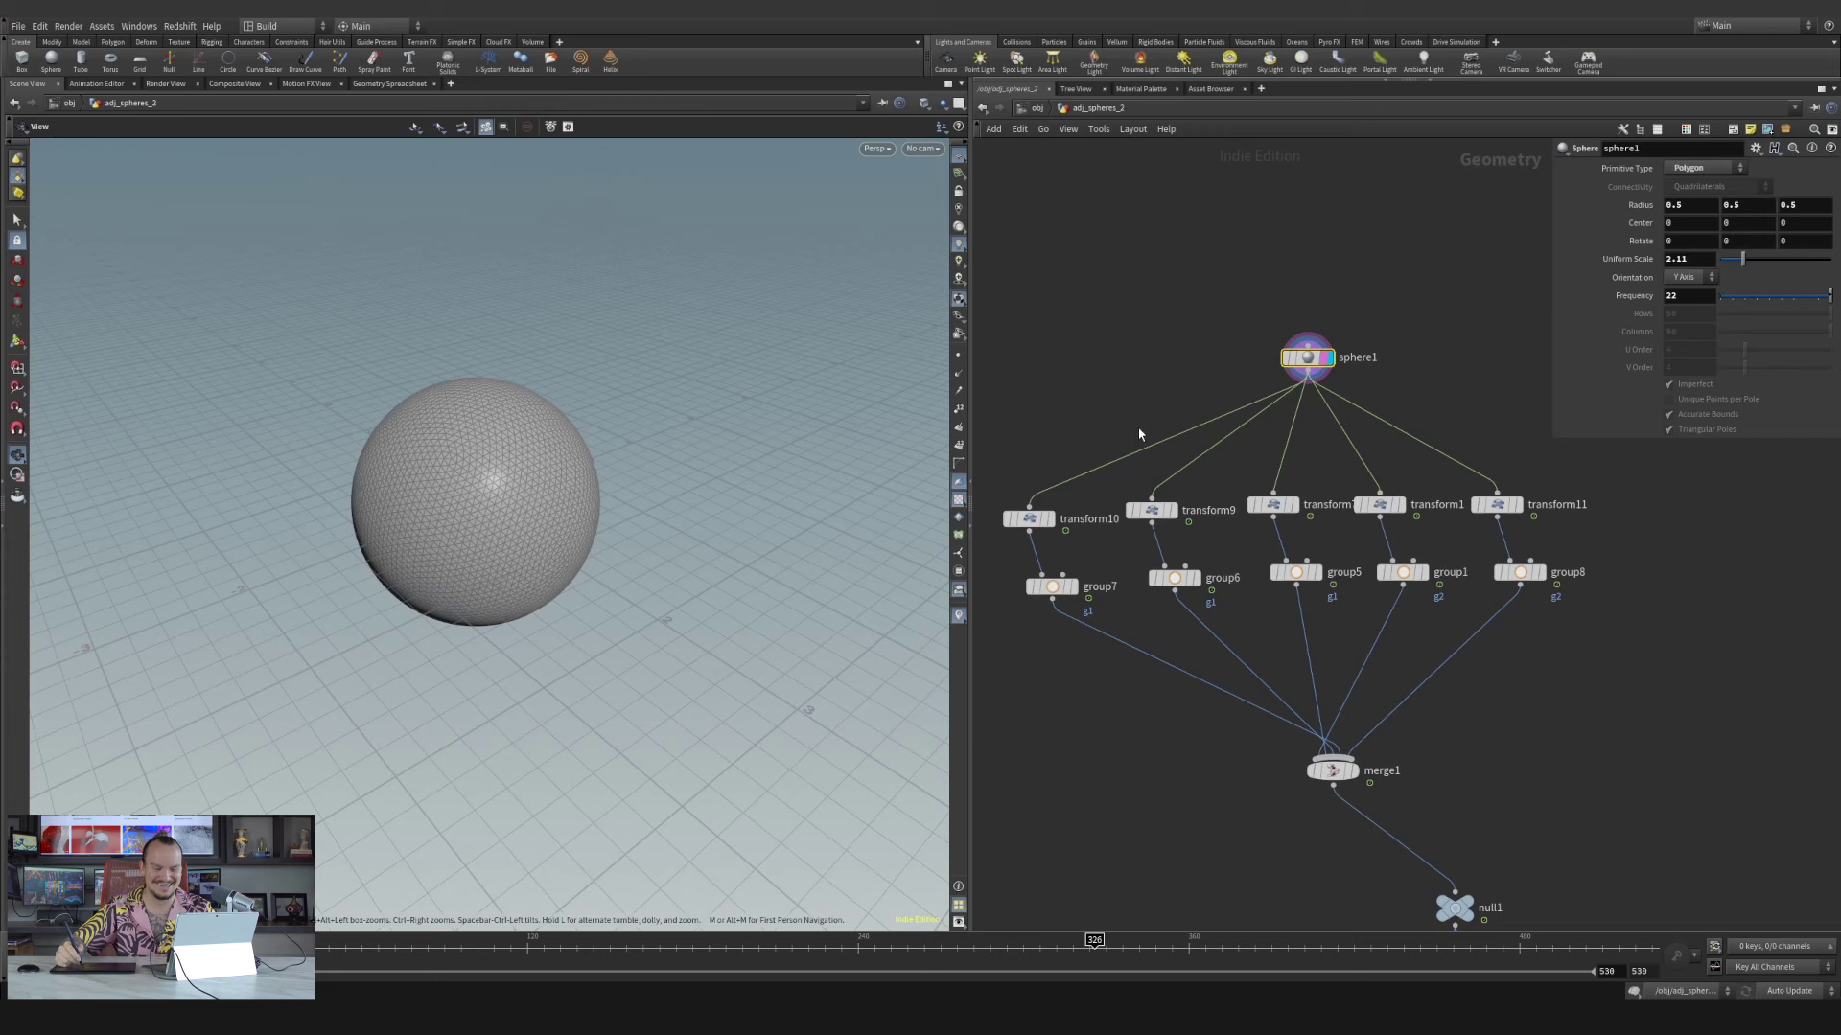
Display transform10 and move its sphere with the transform handle to about 2.01, -0.27, -5.07
middle_click_drag(1139, 435, 1240, 281)
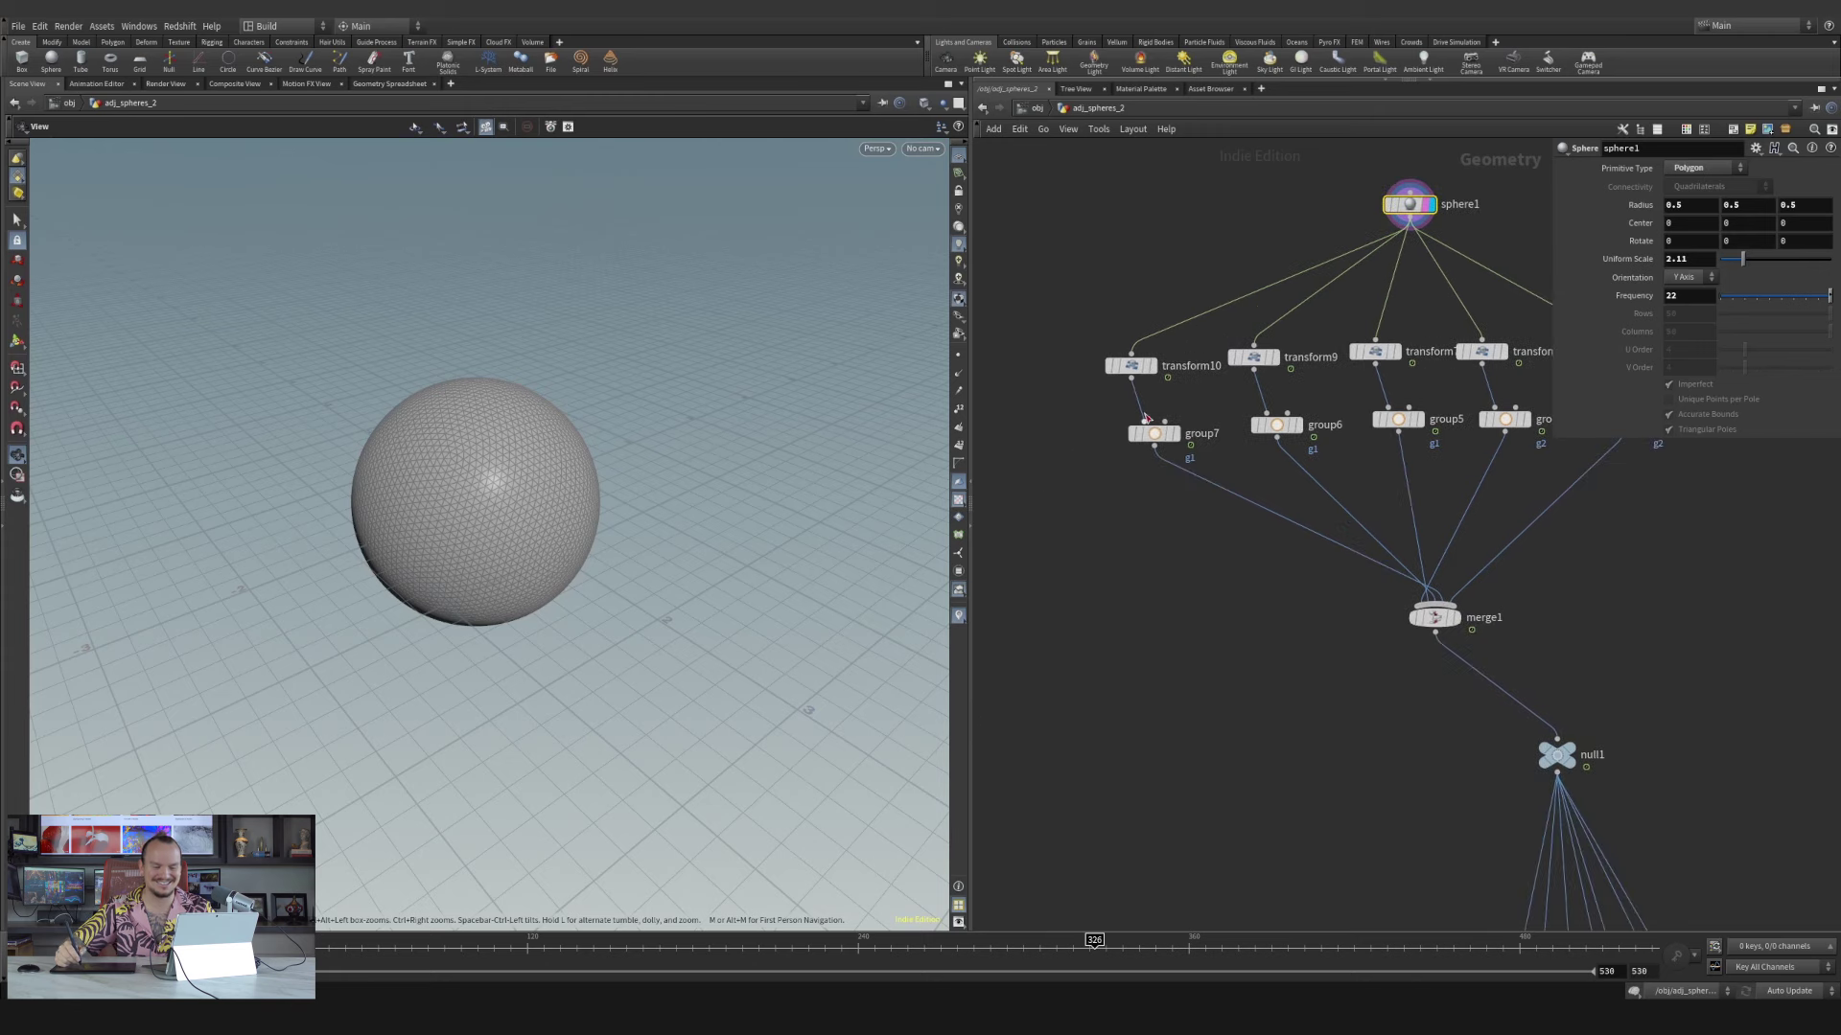
scroll(1162, 397, "up", 3)
left_click(1151, 351)
left_click(1158, 387)
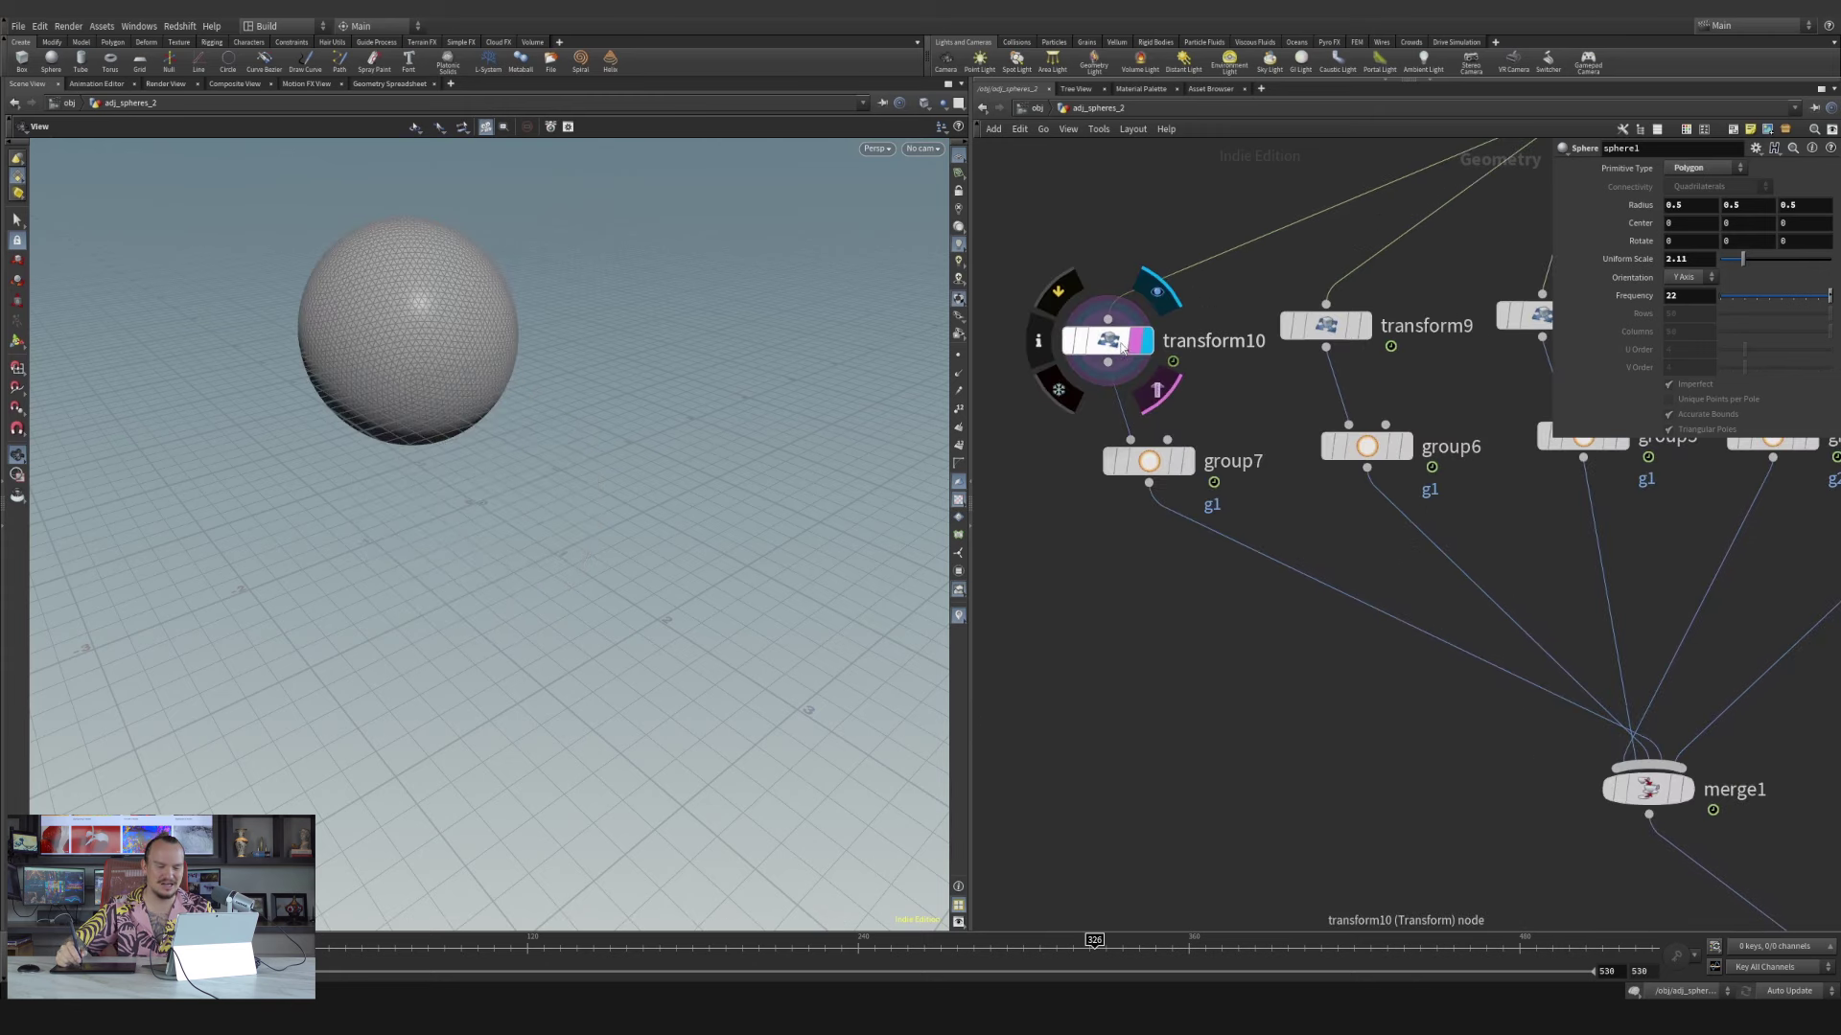
left_click_drag(1110, 340, 1150, 325)
key("Return")
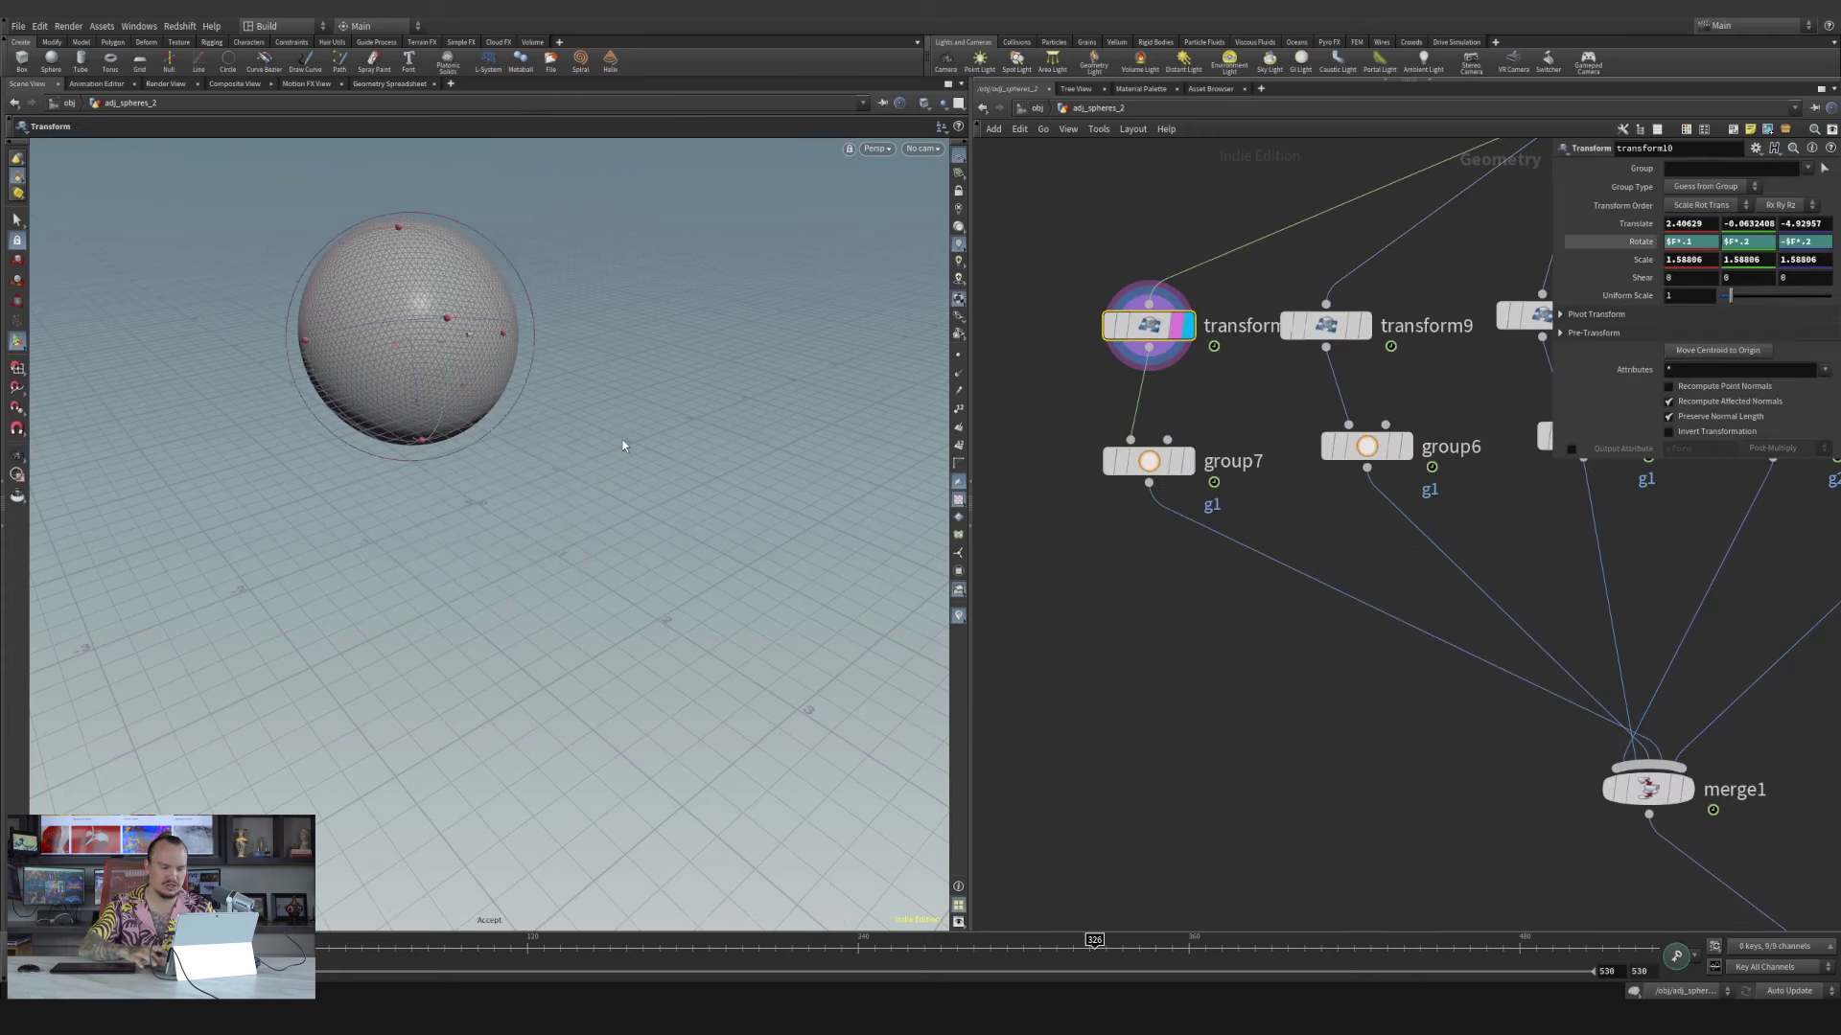
middle_click_drag(751, 464, 837, 266)
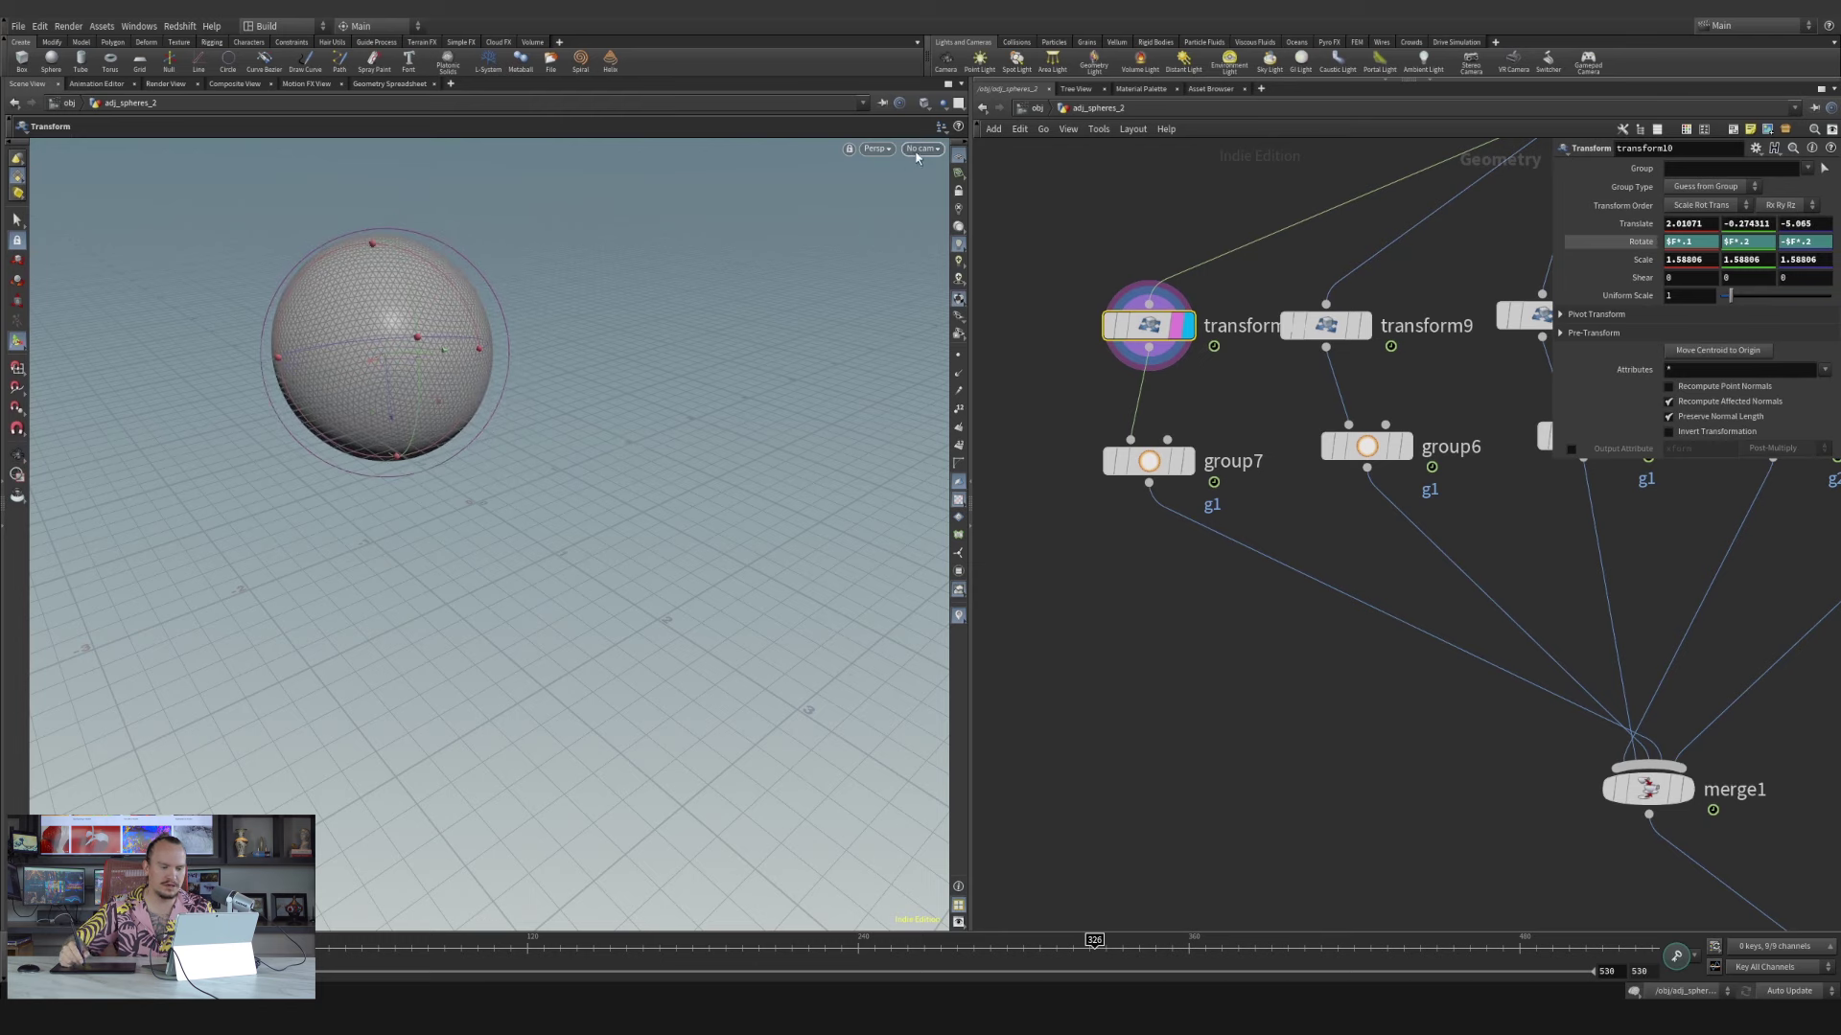
Create a new camera locked to the view, return inside adj_spheres_2 and frame the transform10 sphere through it
left_click(917, 150)
left_click(949, 197)
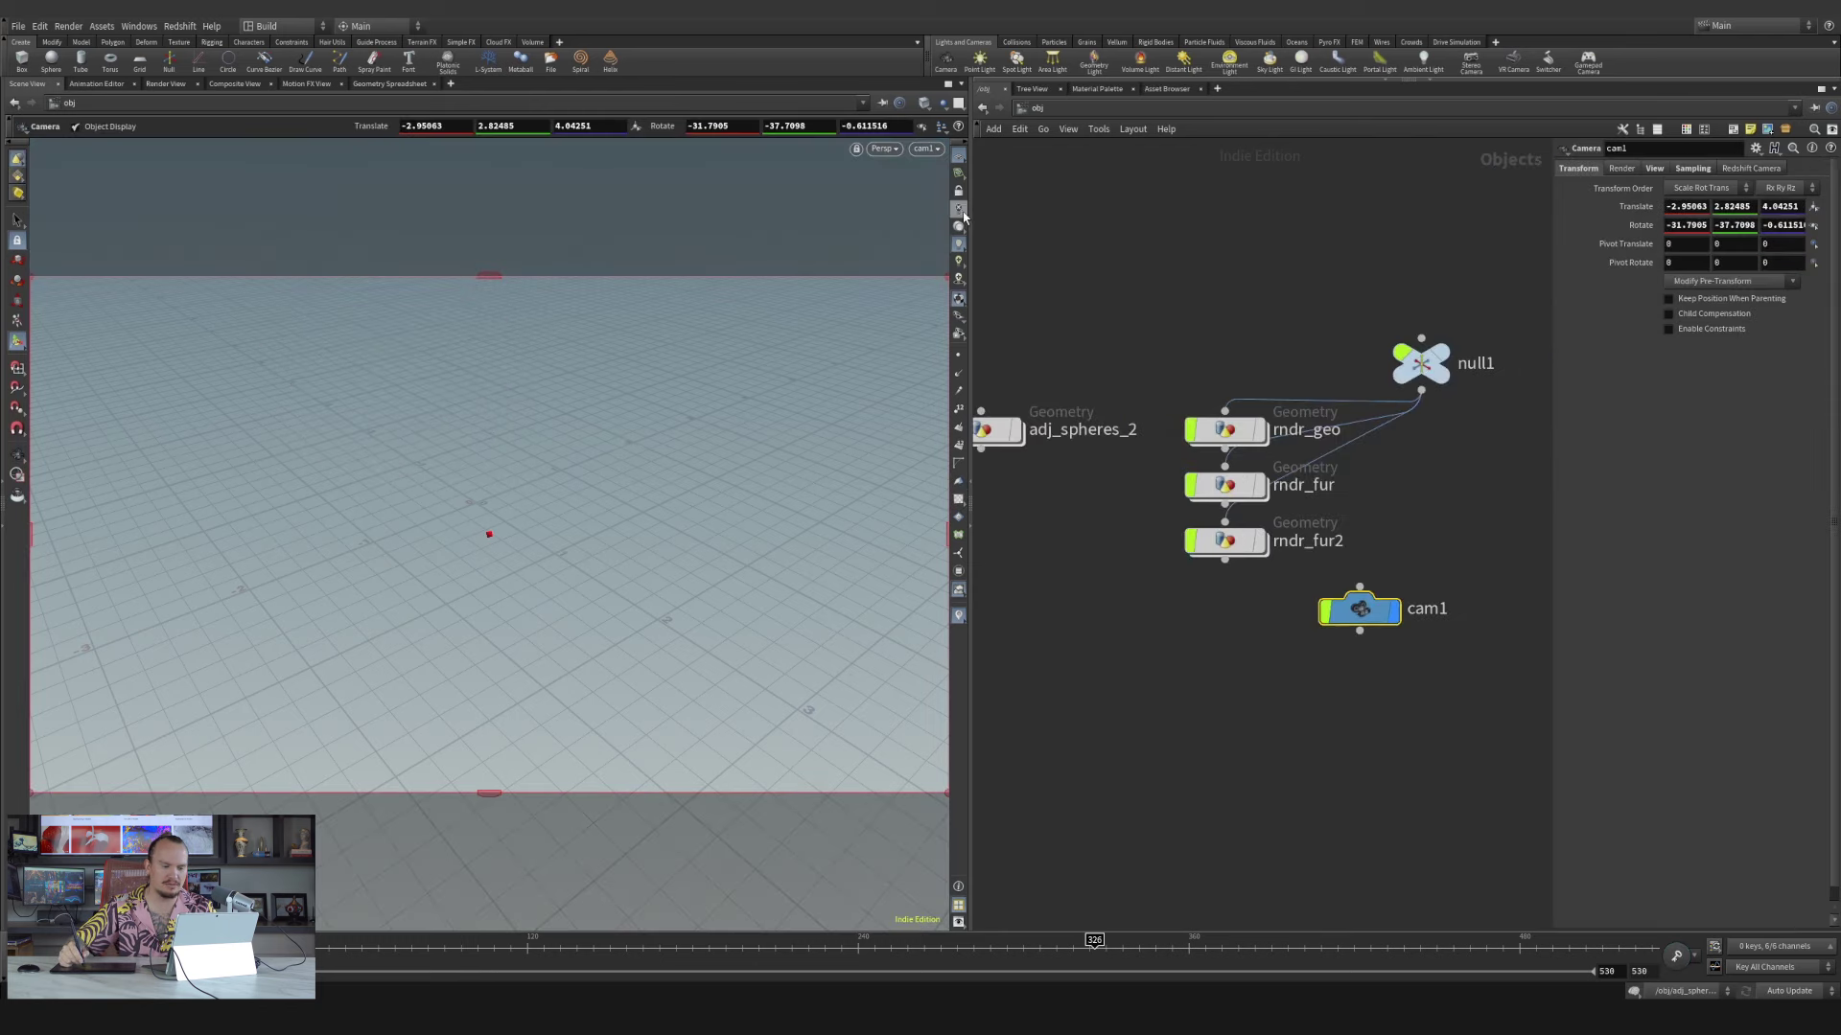
double_click(1019, 438)
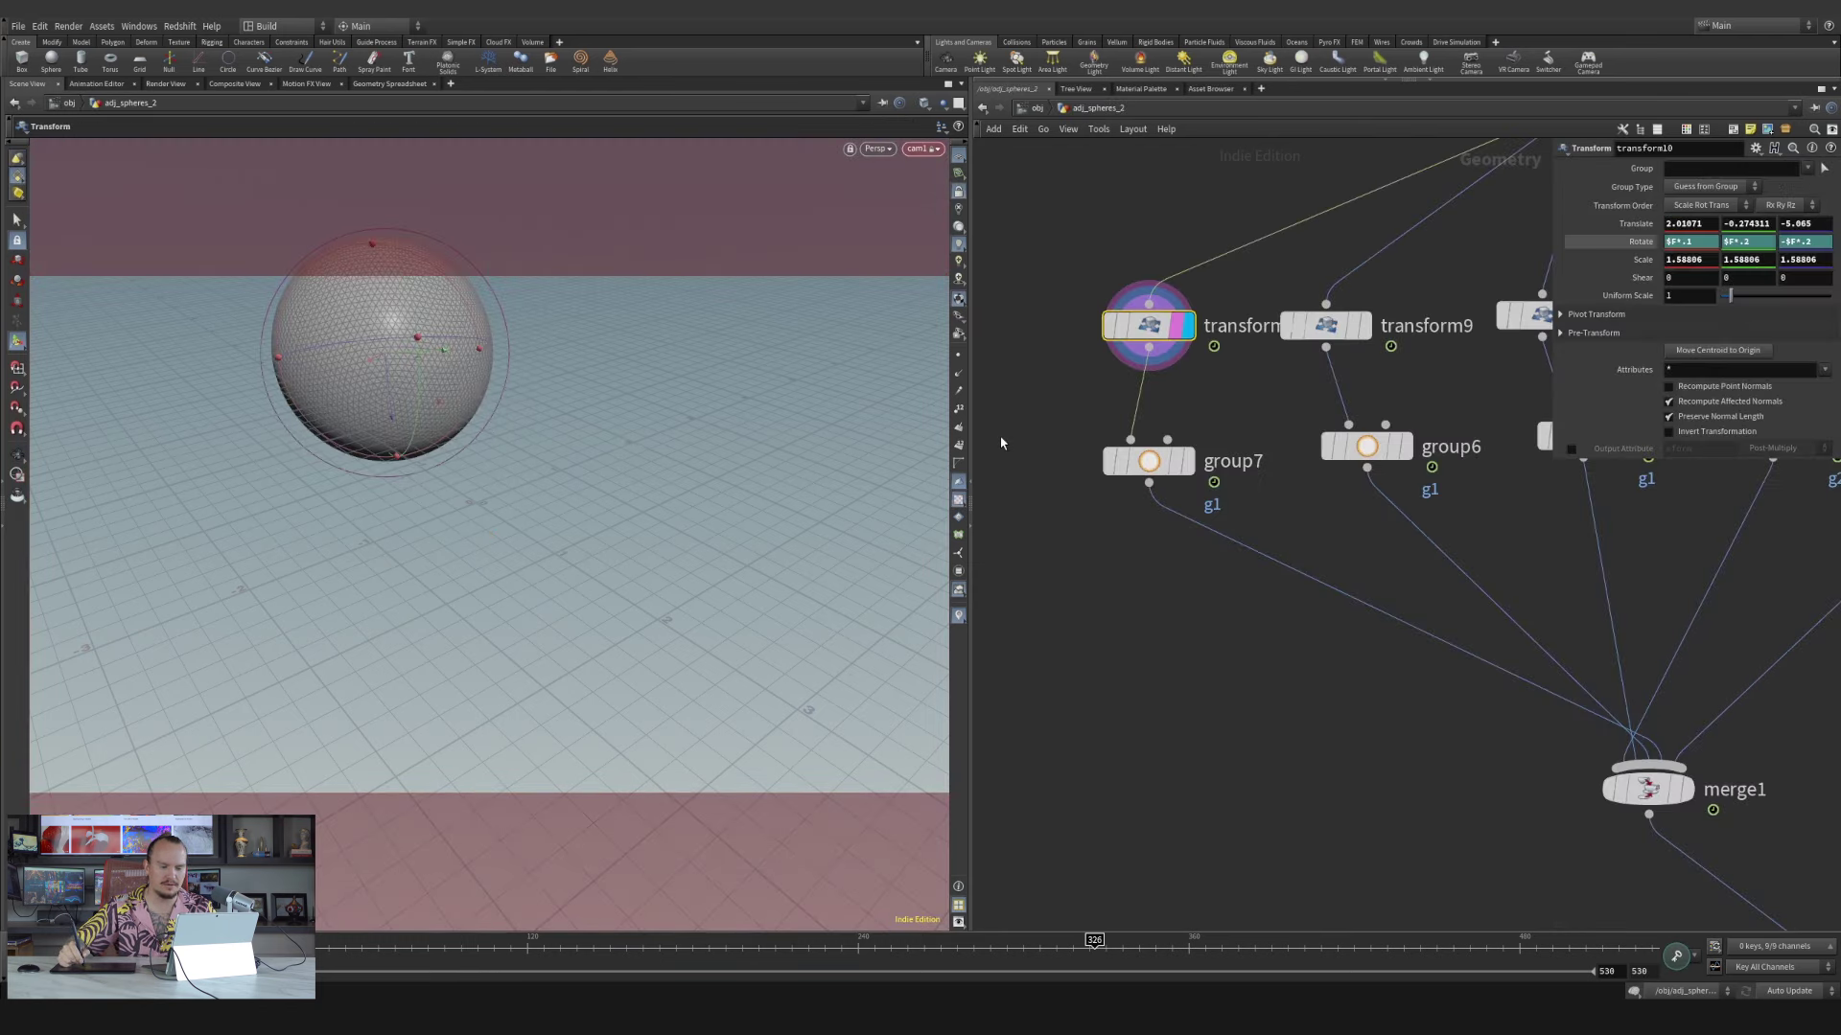
left_click_drag(444, 422, 505, 412)
middle_click_drag(513, 426, 550, 482)
left_click_drag(516, 498, 515, 479)
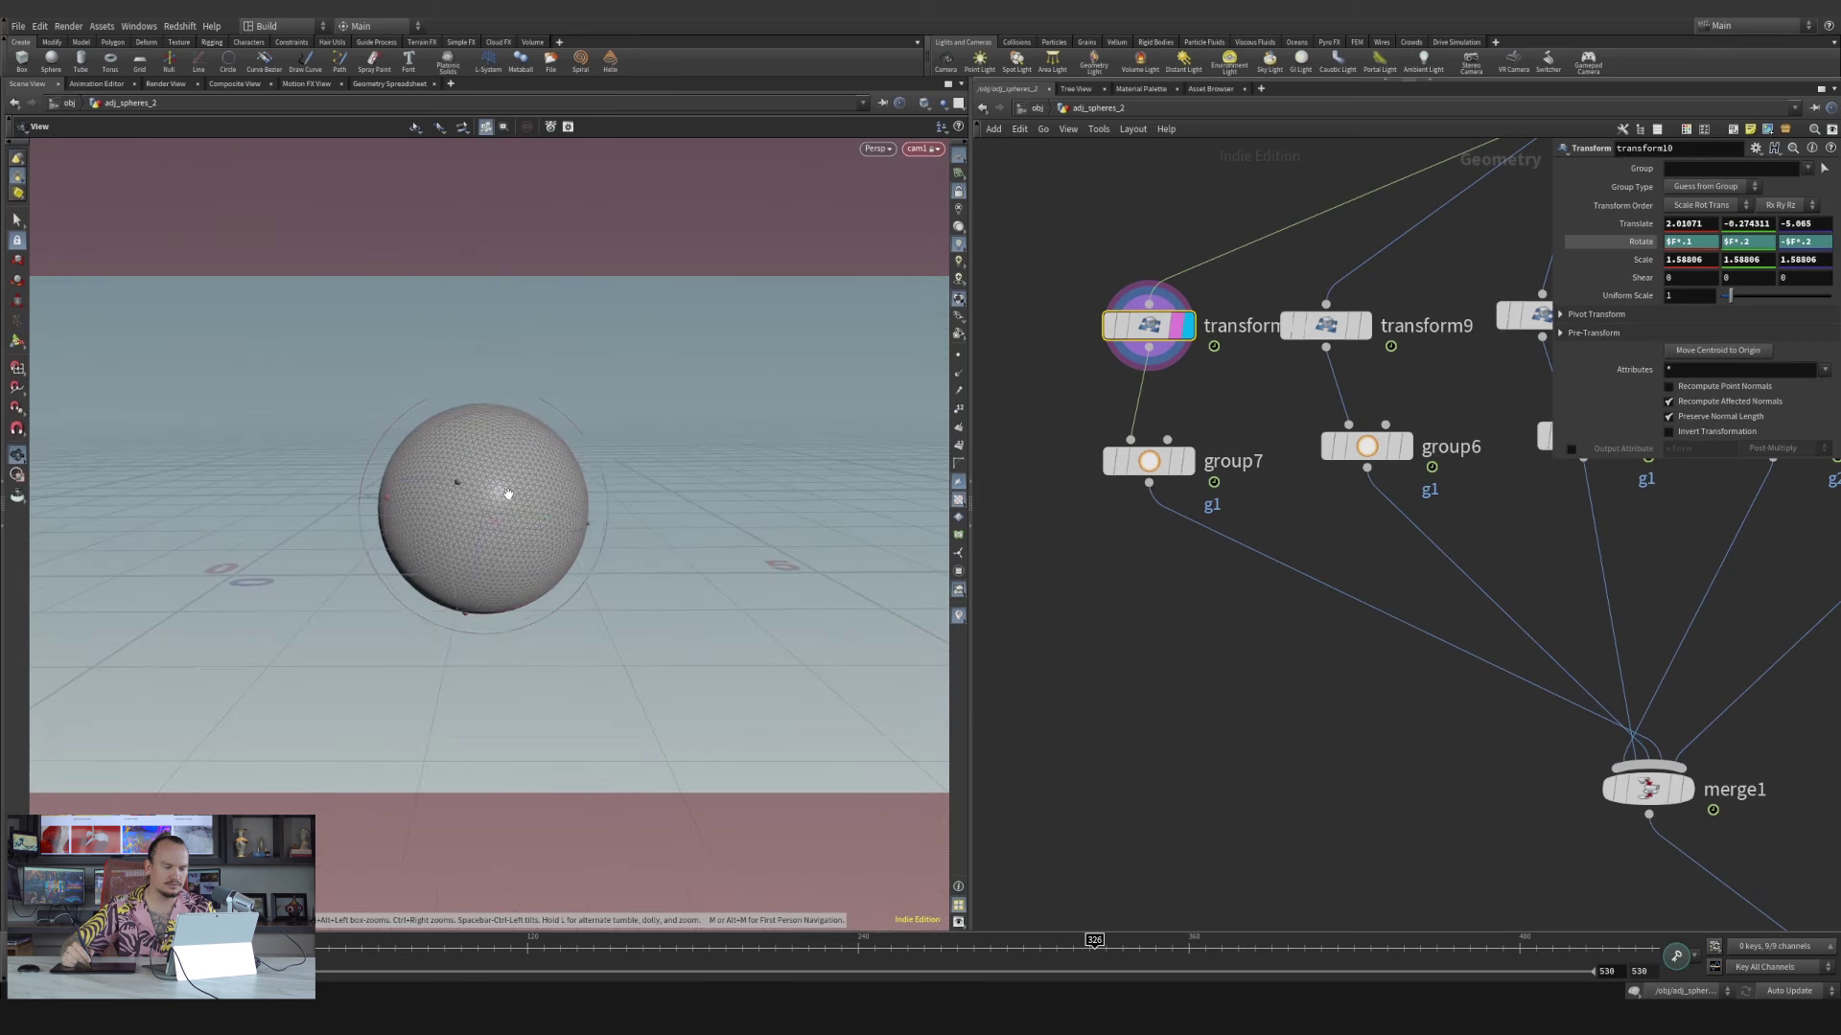
Set the display and render flags back on merge1 to show all the spheres through the camera
middle_click_drag(1378, 499, 1332, 528)
scroll(1366, 384, "down", 3)
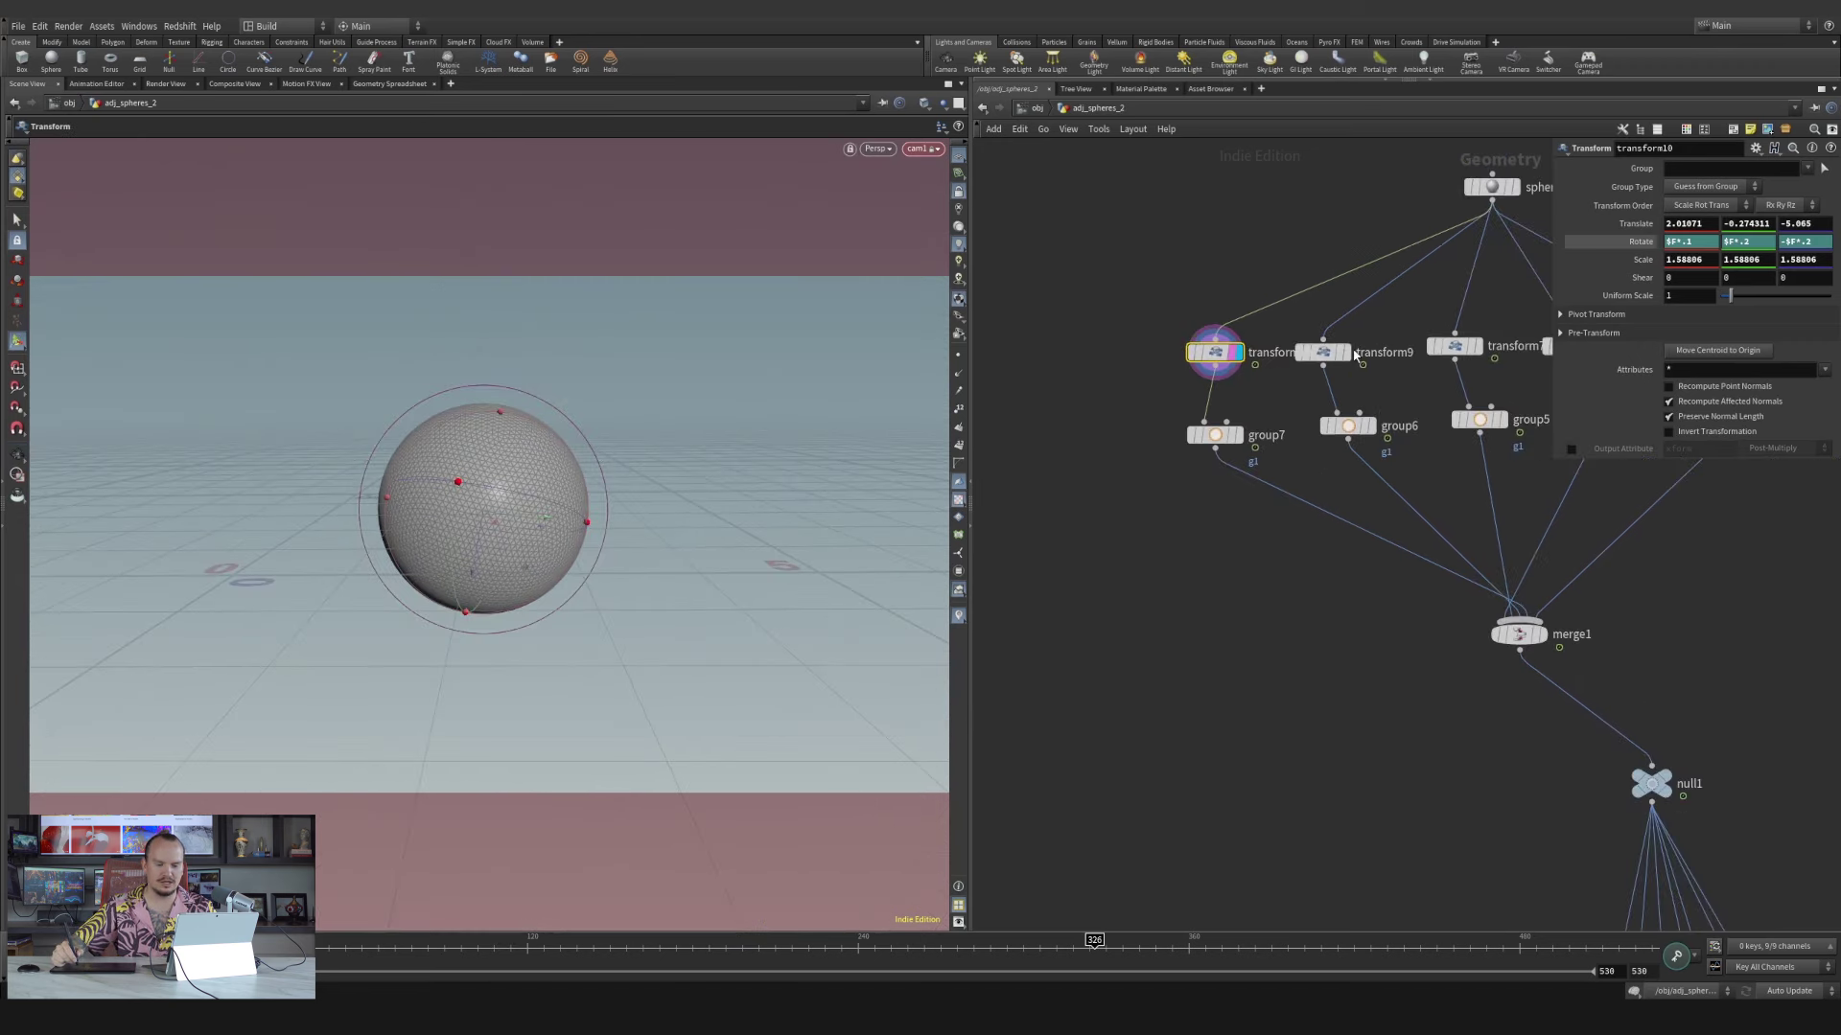
middle_click_drag(1397, 437, 1208, 334)
scroll(1423, 522, "up", 2)
scroll(1429, 522, "down", 1)
left_click(1351, 496)
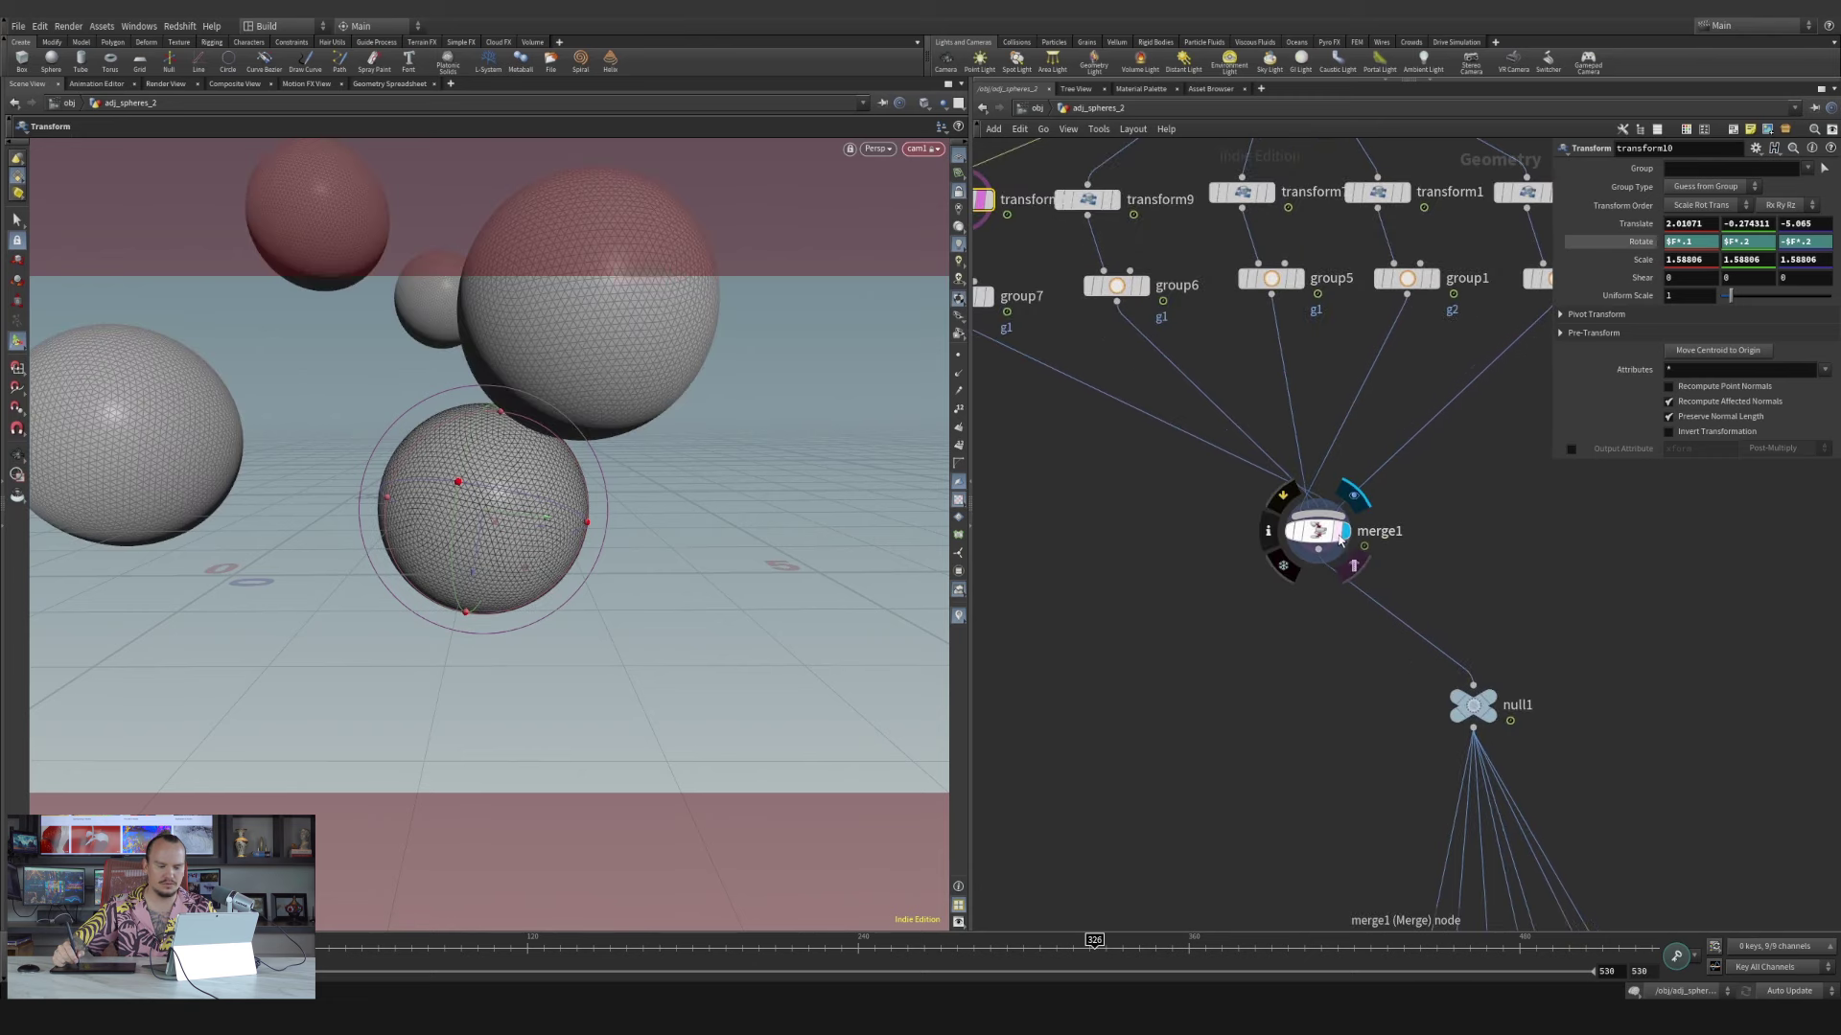
Select transform9 and reposition its small sphere to about 0.84, 2.03, -4.44
middle_click_drag(1192, 448, 1343, 623)
left_click(1236, 373)
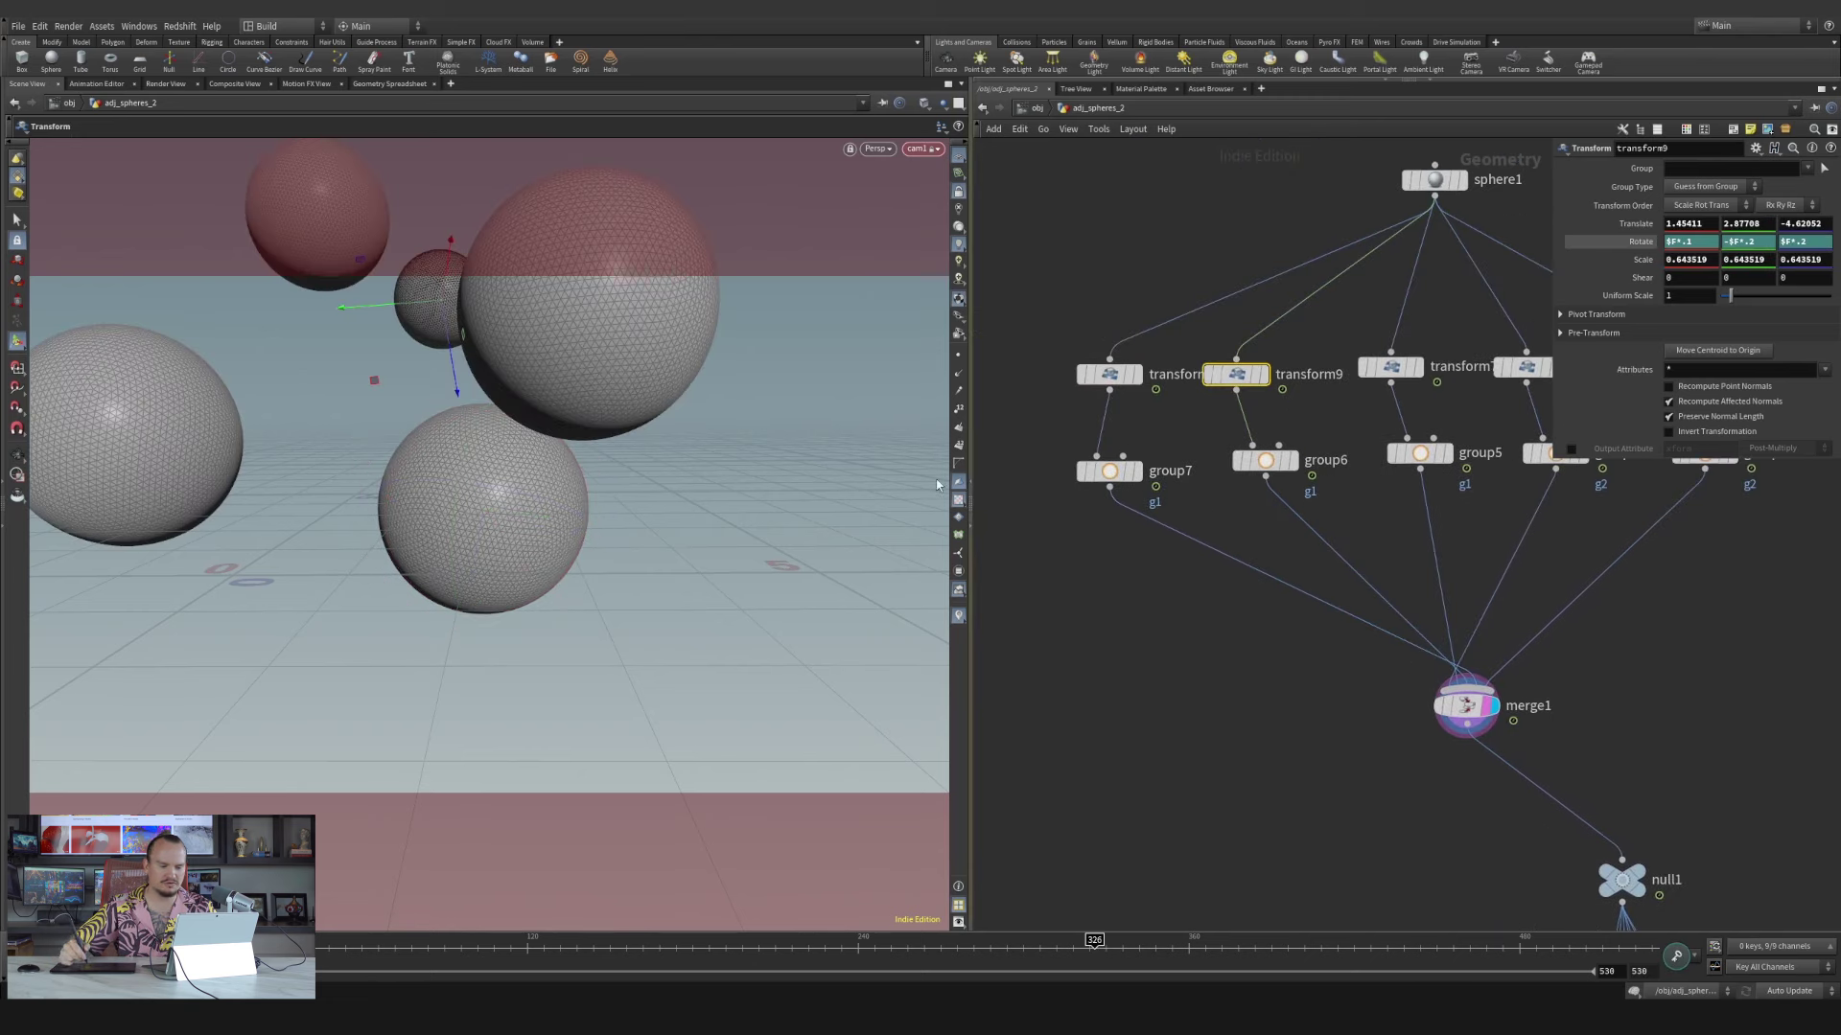
key("ctrl+z")
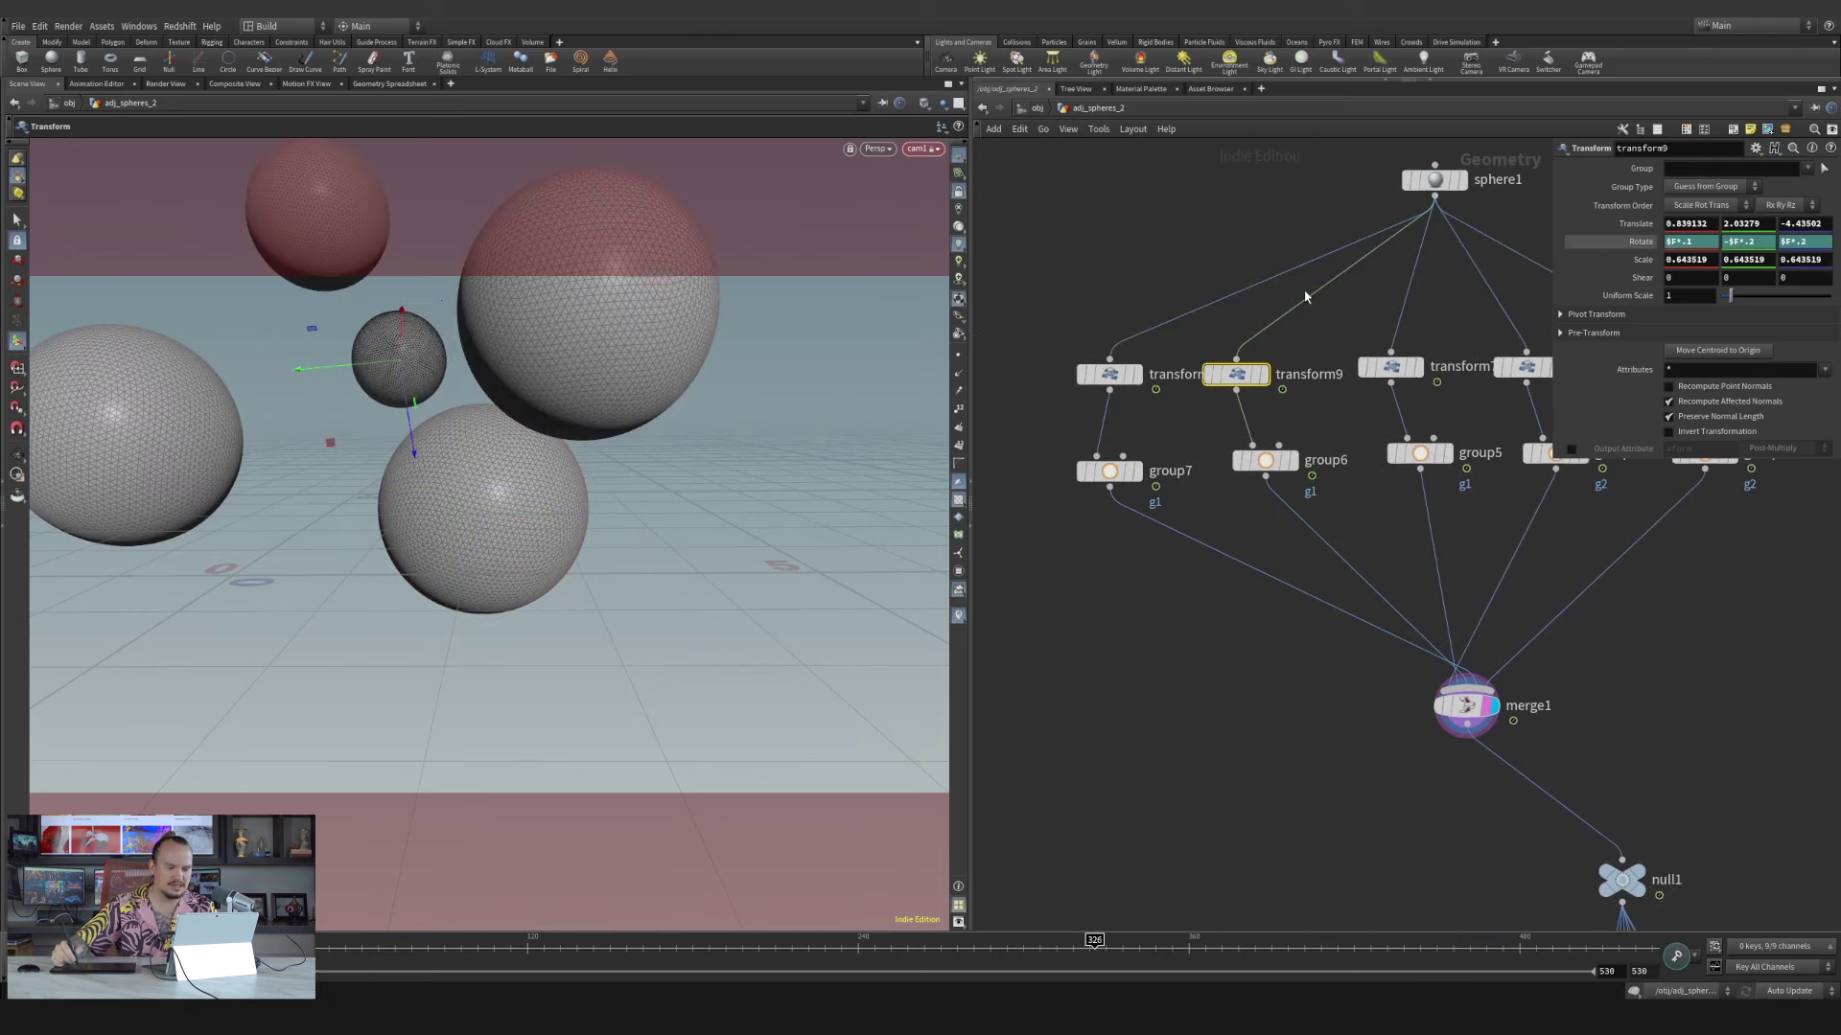
Reposition the sphere of the transform feeding group5 and move the transform1 sphere to about 4.55, -0.17, -1.15
left_click(1391, 367)
middle_click_drag(805, 374, 814, 709)
middle_click_drag(1421, 491, 1272, 540)
left_click(1396, 415)
middle_click_drag(834, 580, 910, 844)
middle_click_drag(813, 392, 829, 379)
Select transform11 and reposition its sphere to about -2.77, 2.15, -7.24
middle_click_drag(1474, 271, 1288, 287)
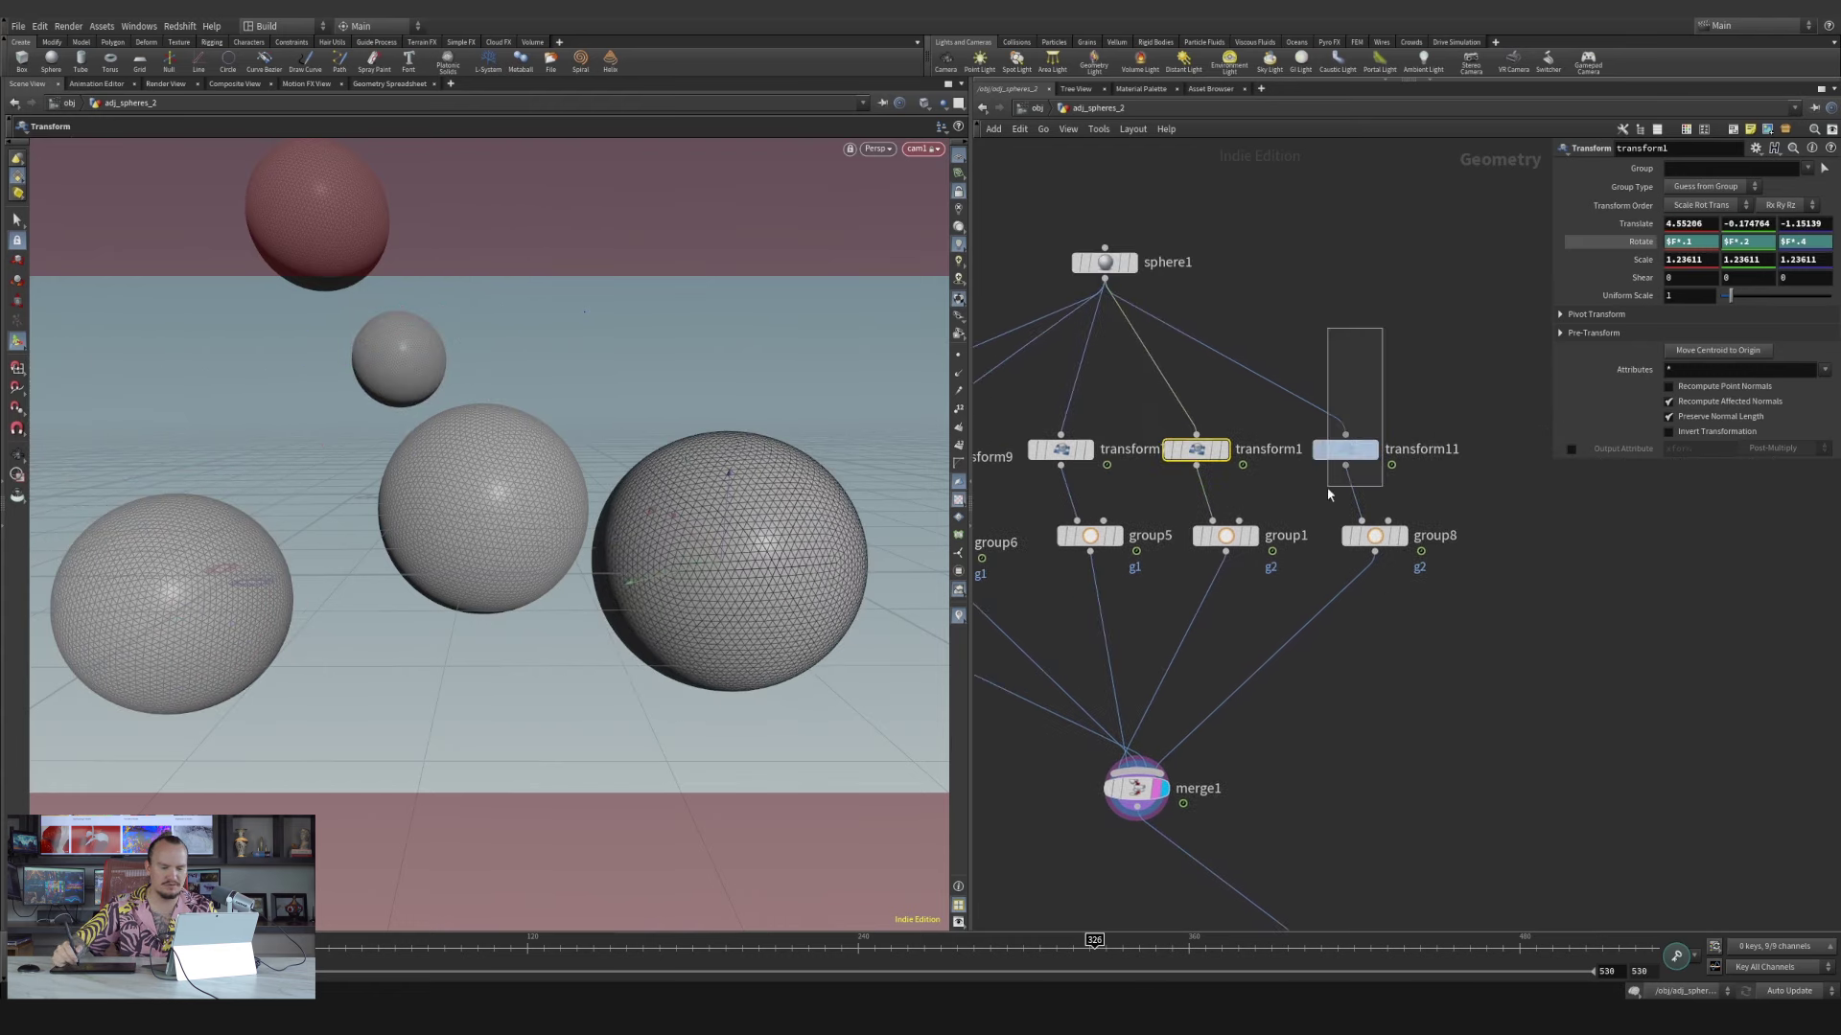
left_click_drag(1328, 494, 1328, 491)
middle_click_drag(516, 393, 569, 429)
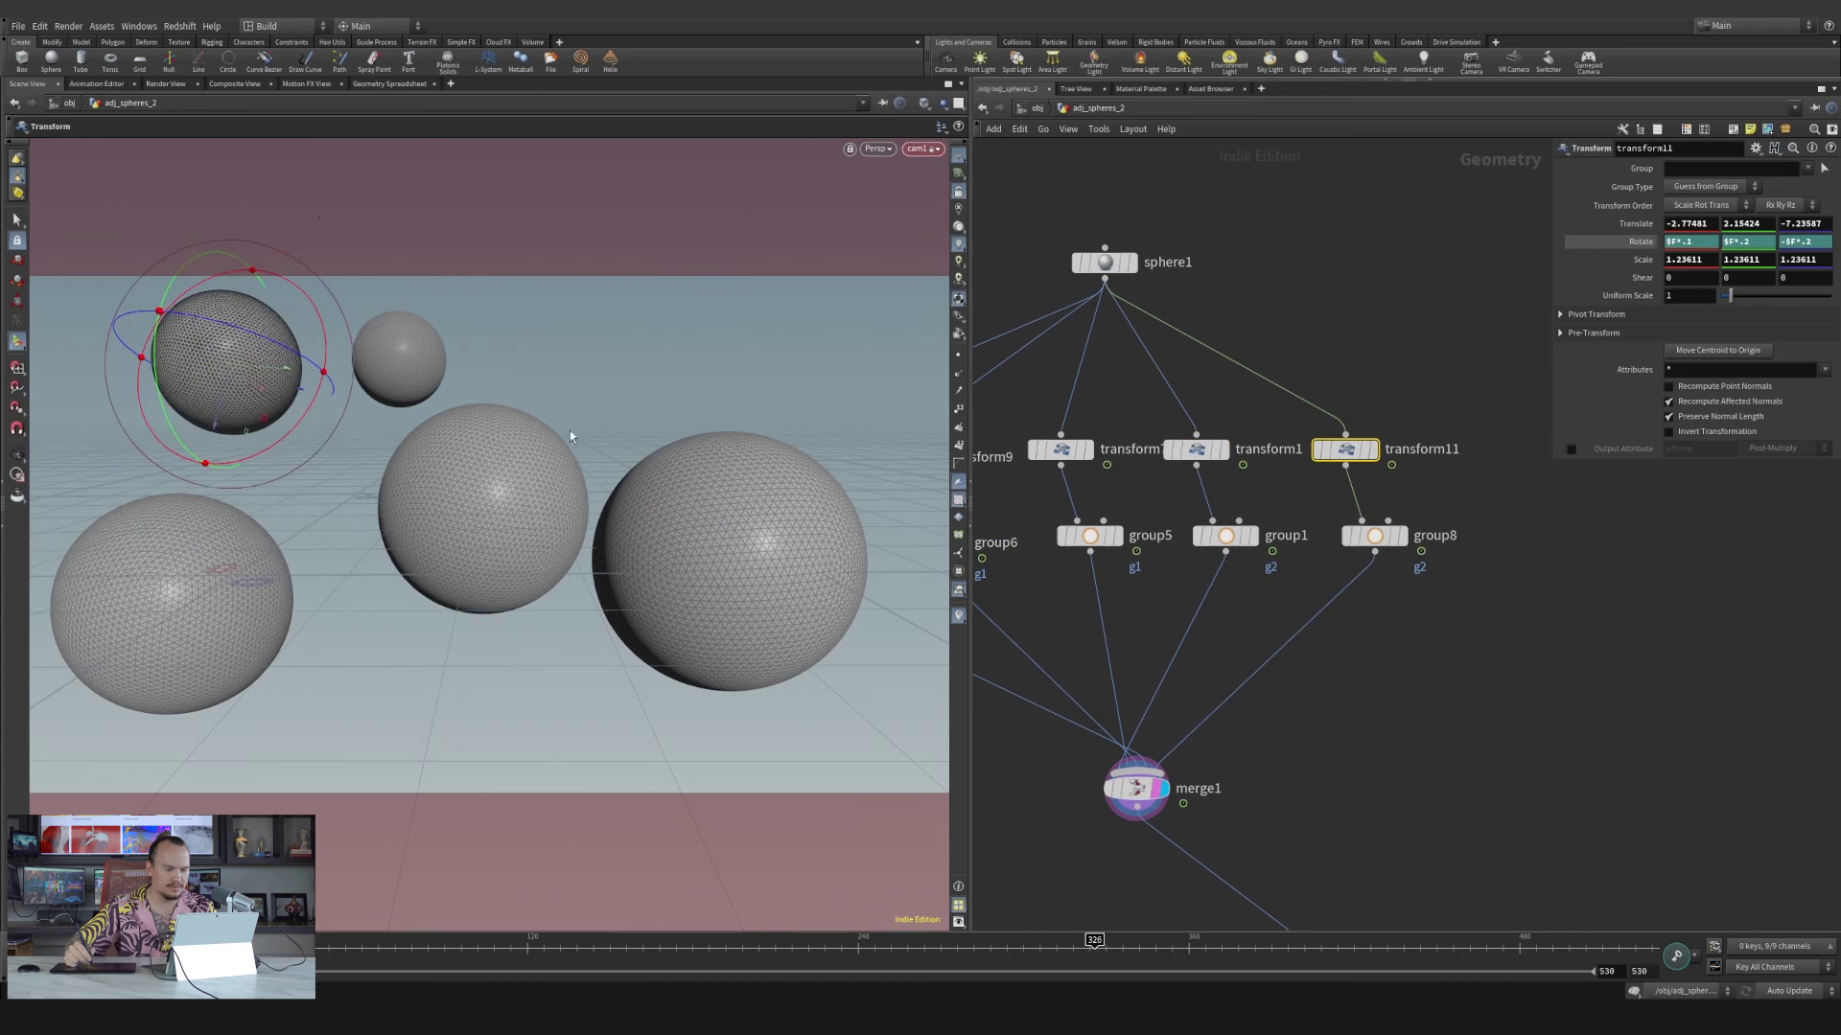
Check the group name on group7 and set the group name on group6 to g2
middle_click_drag(1290, 318, 1370, 213)
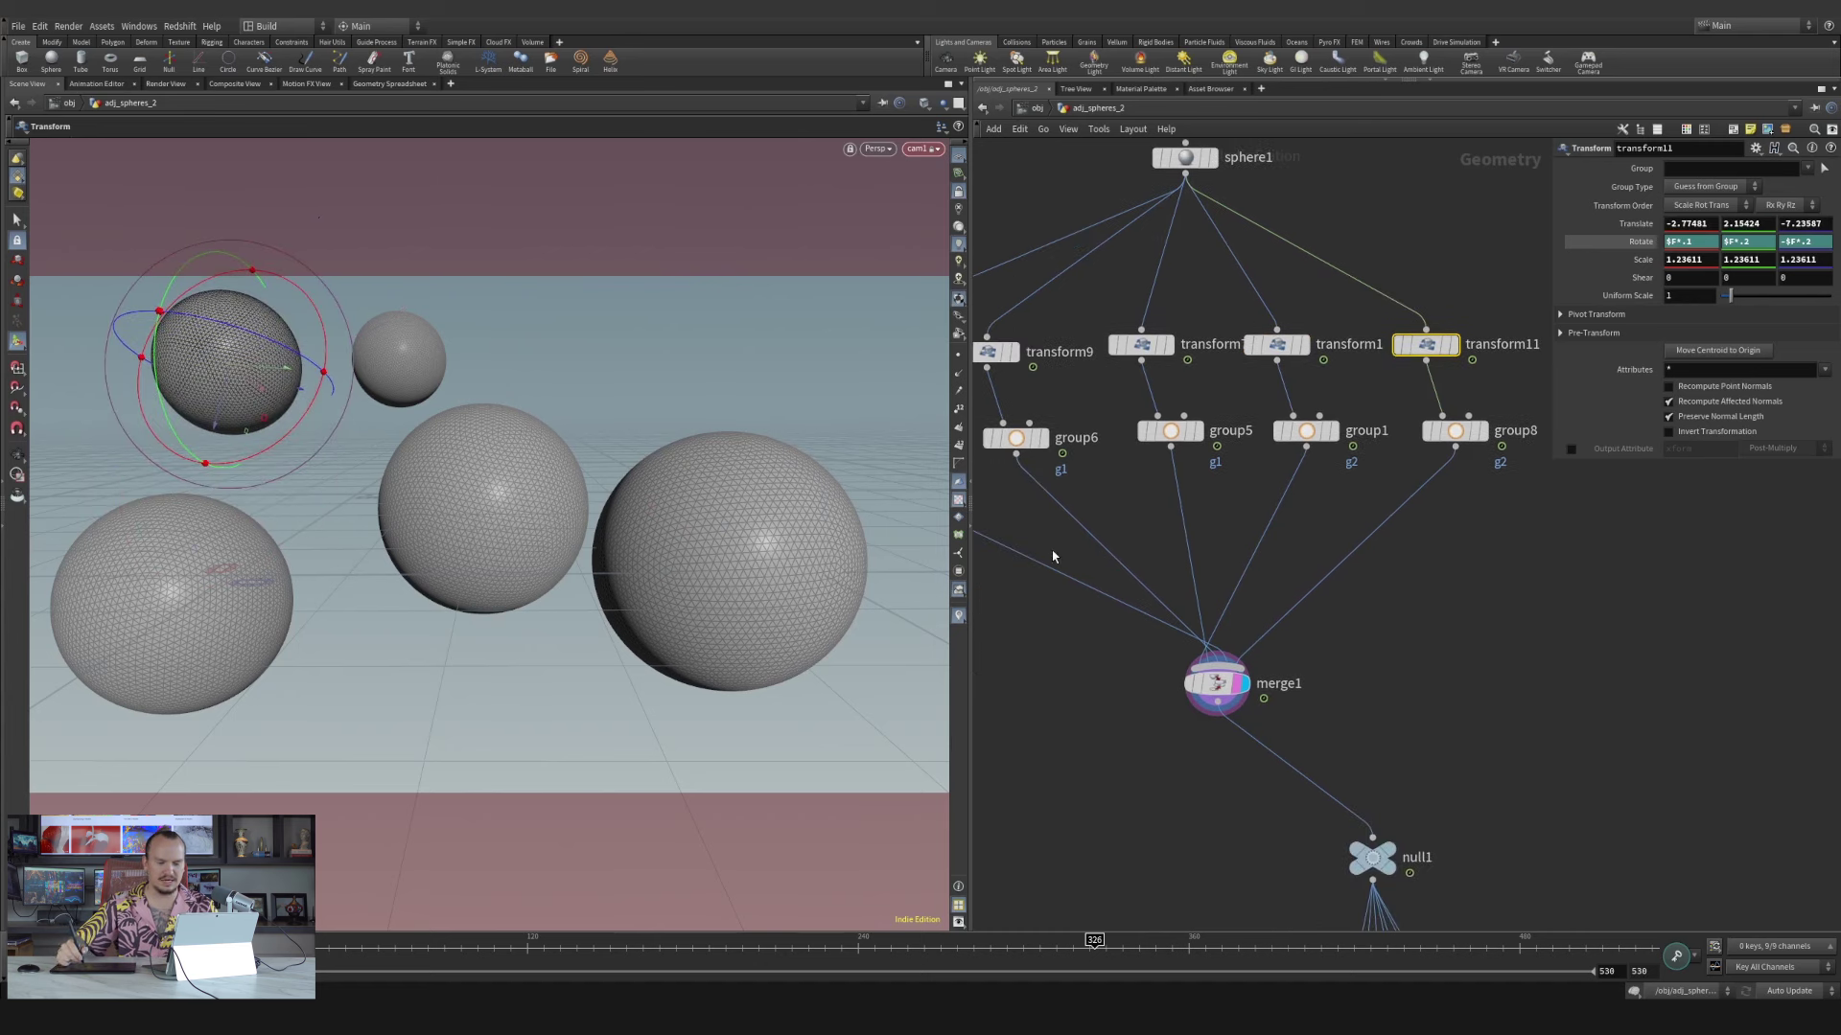
middle_click_drag(1196, 520, 1422, 520)
left_click(1102, 451)
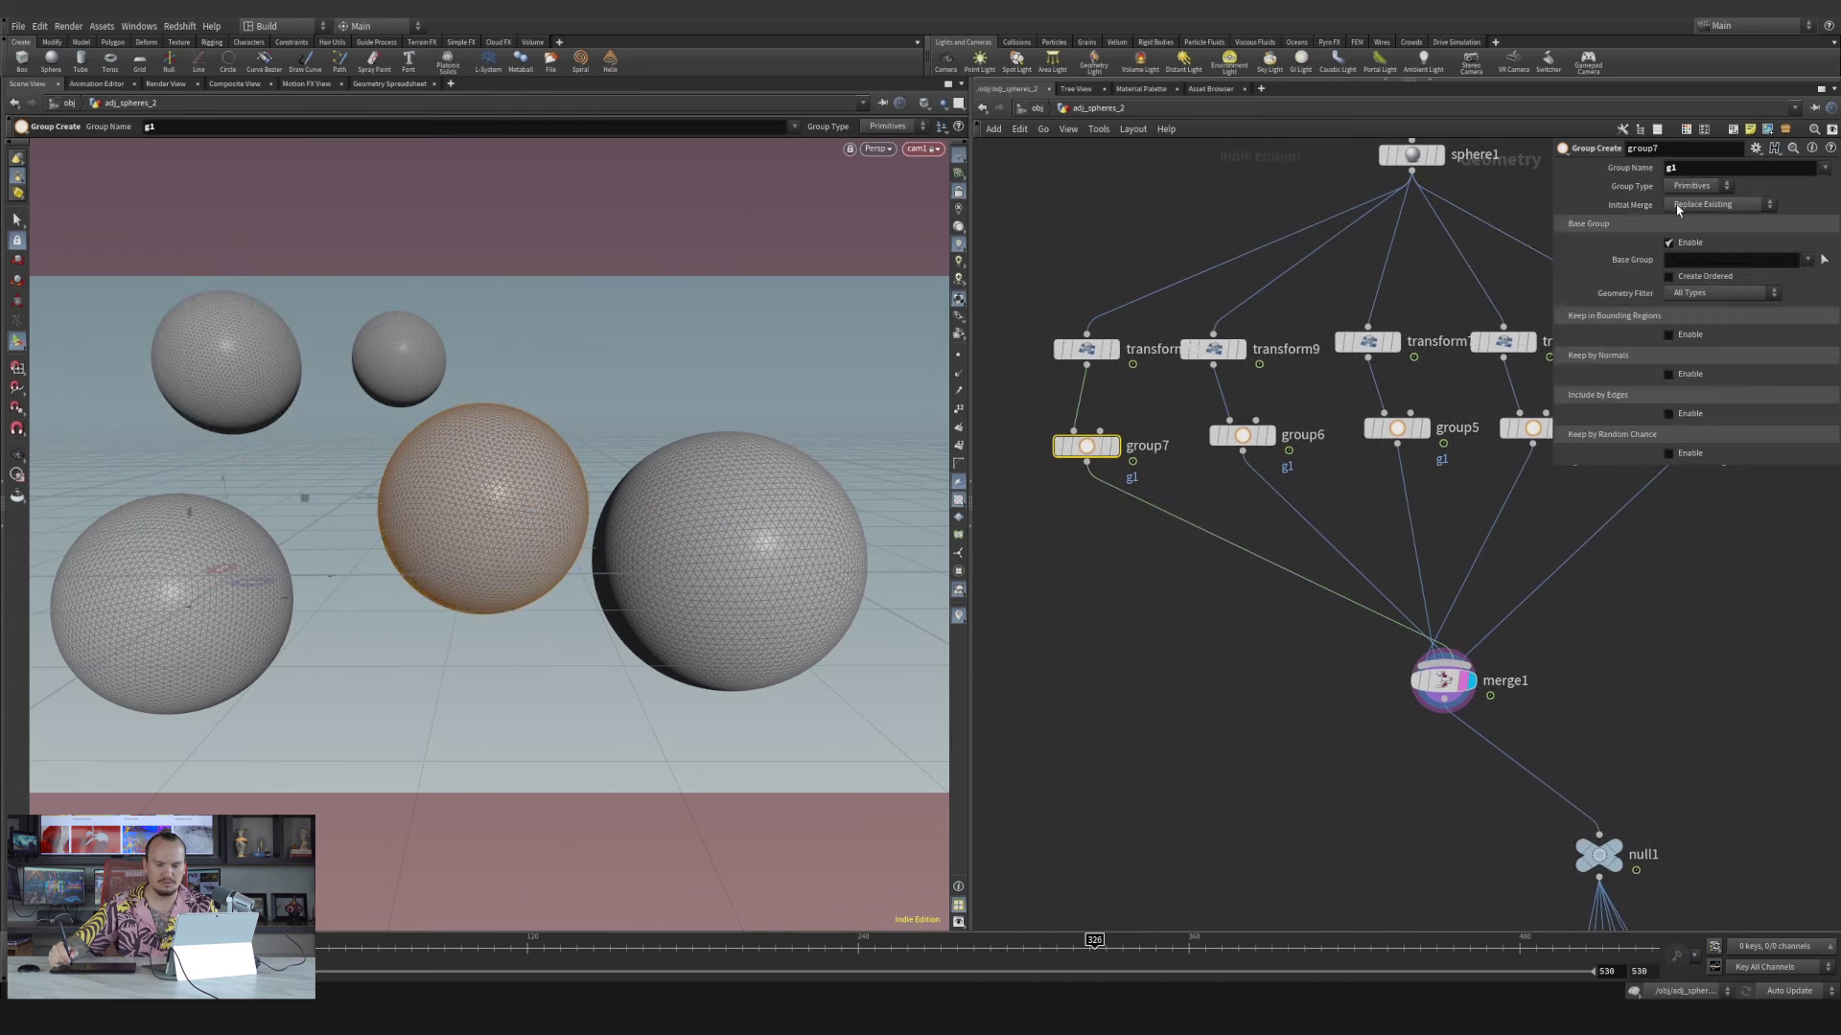
middle_click_drag(1269, 496, 1245, 491)
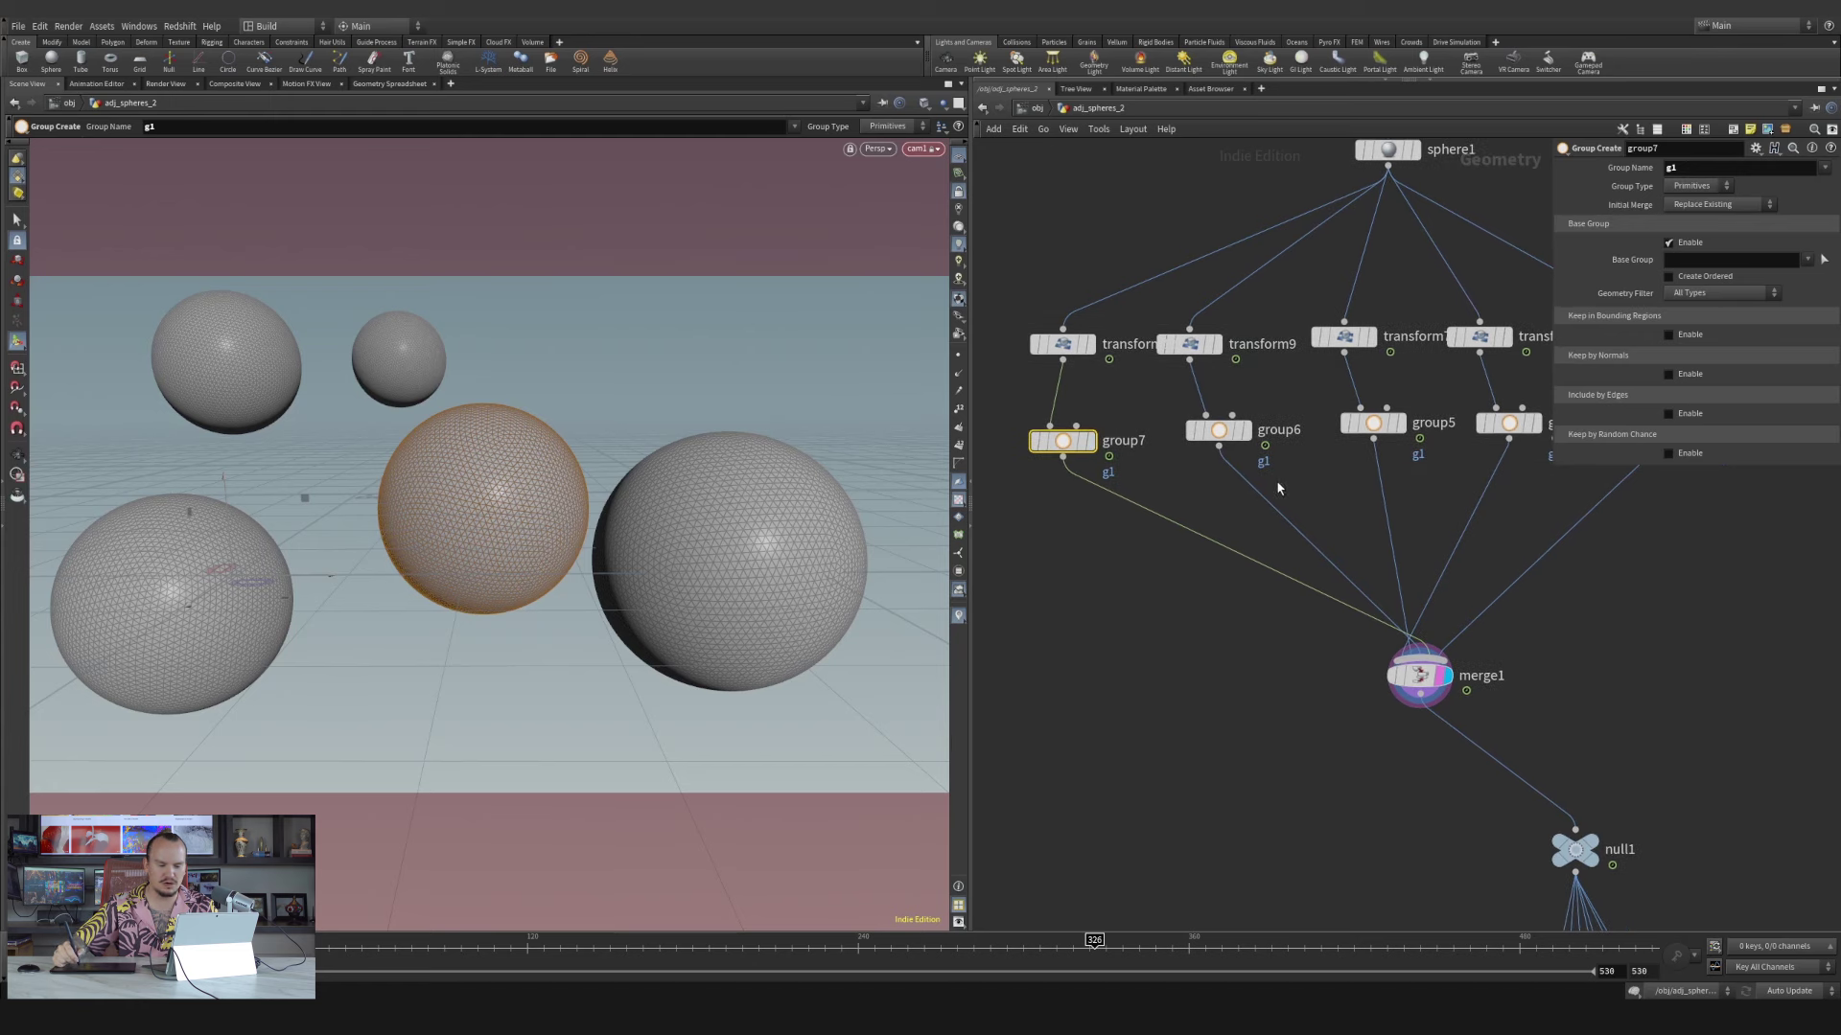
left_click(1236, 439)
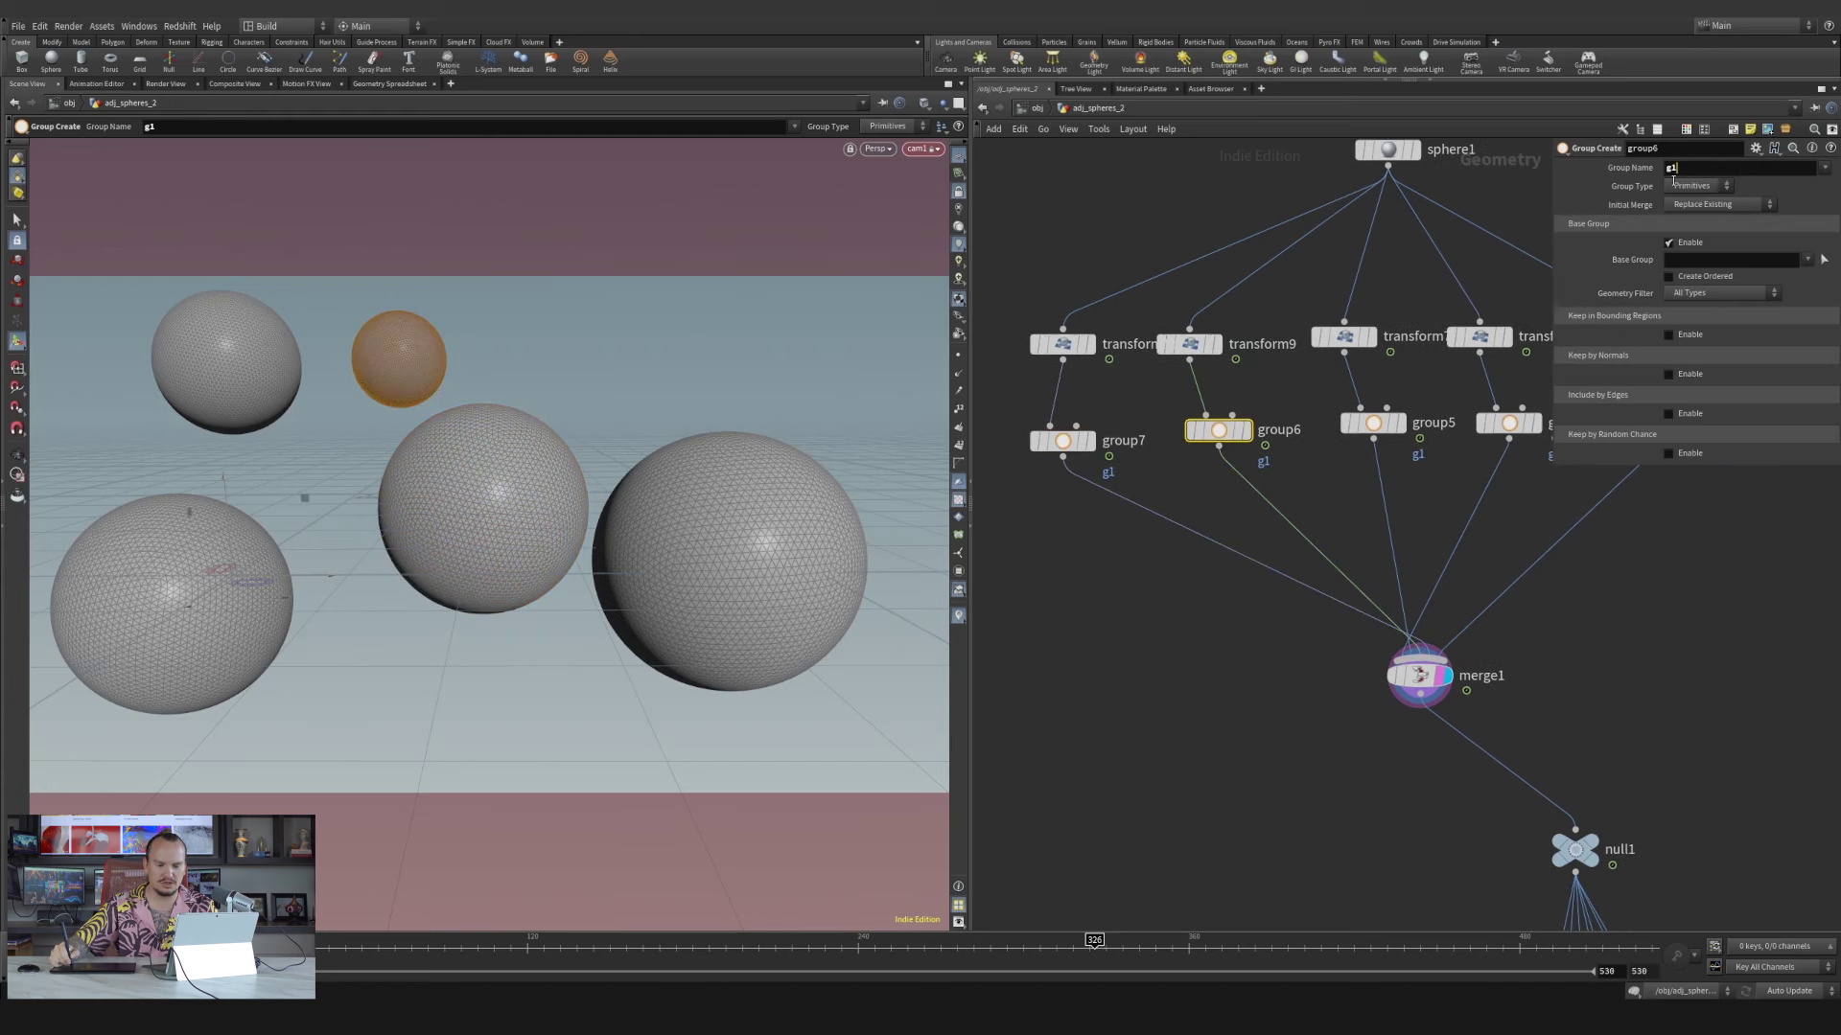
Set the group name on group5 to g3 and on group1 to g4
middle_click_drag(1456, 391, 1346, 425)
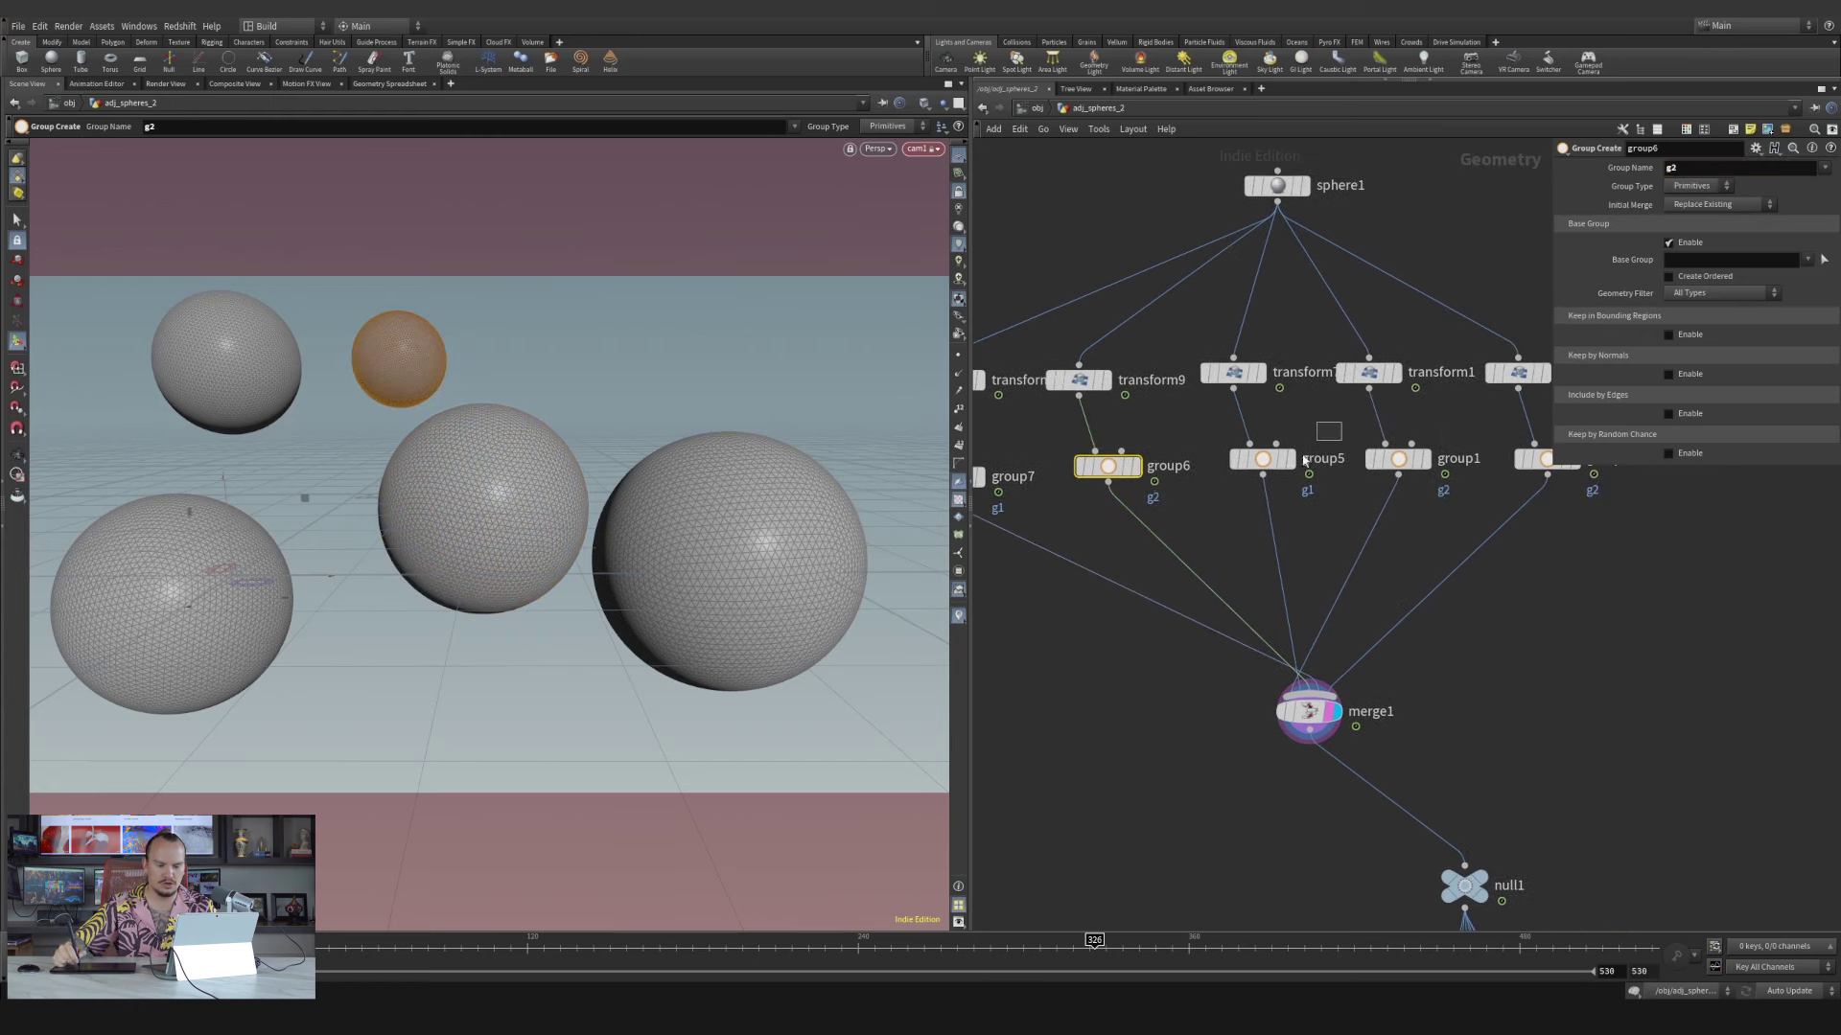
left_click(1305, 461)
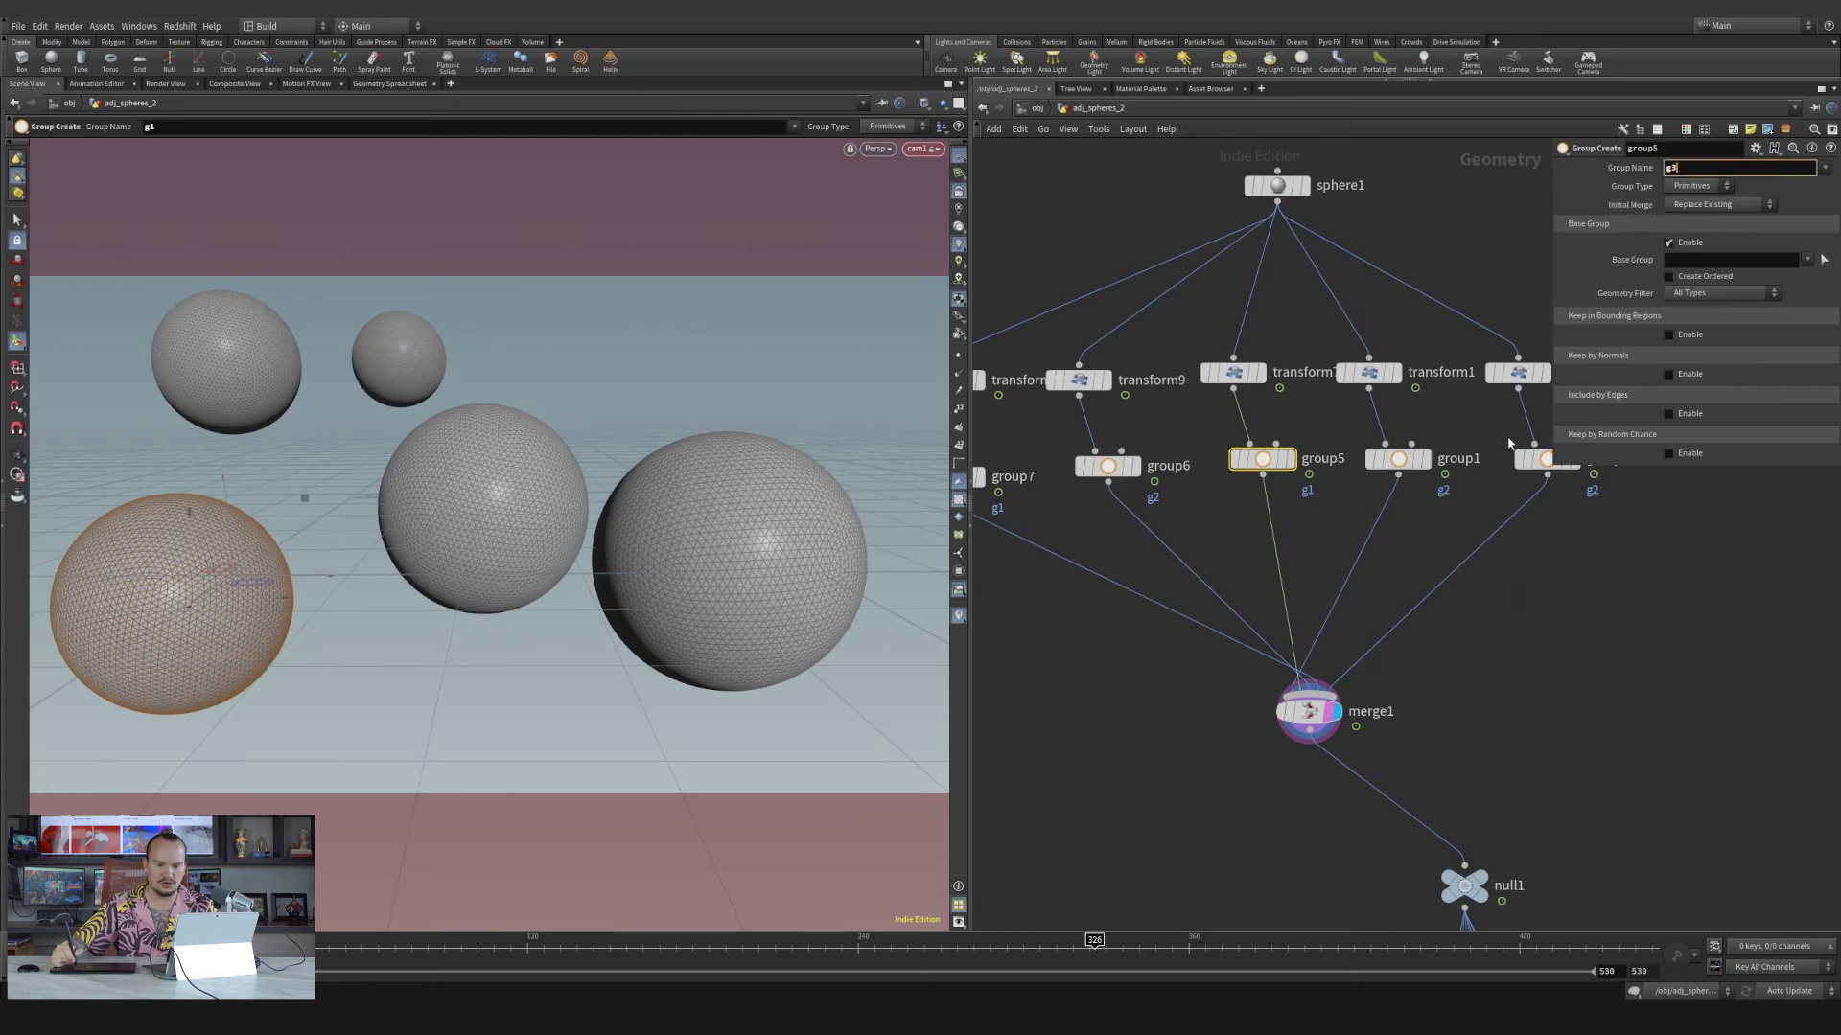
left_click(1398, 459)
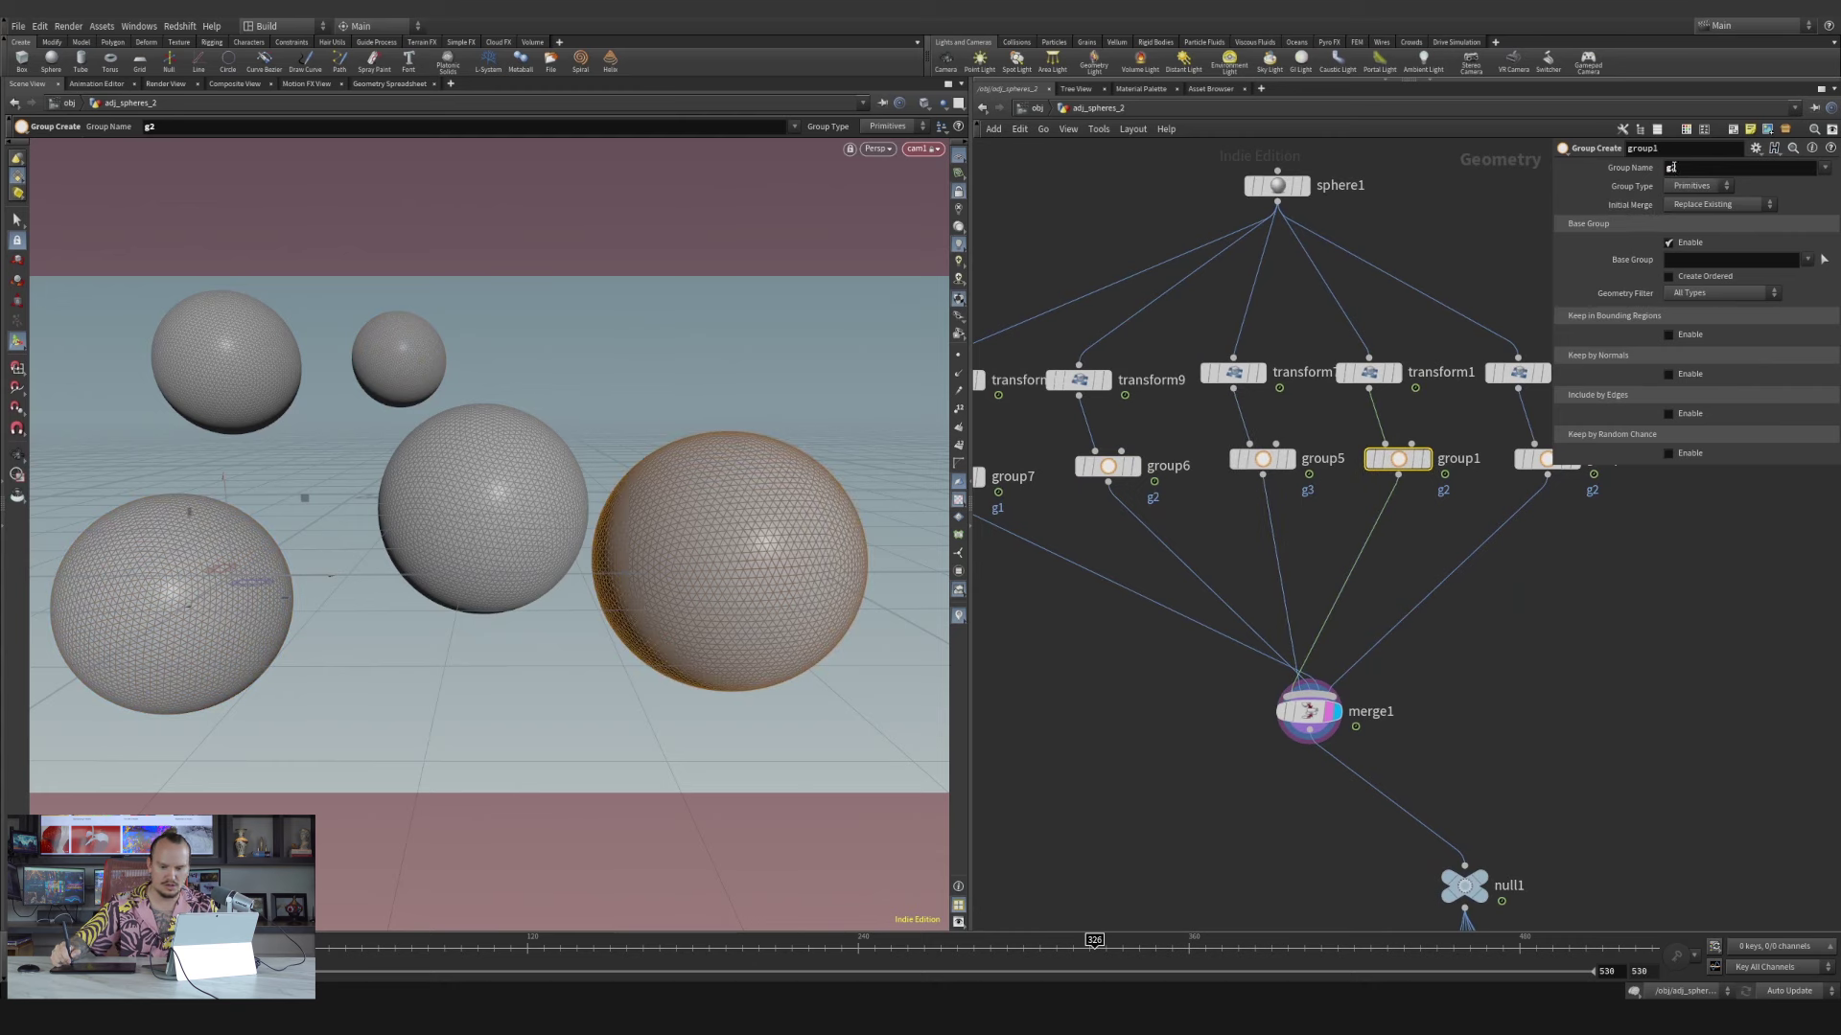
key("Return")
middle_click_drag(1547, 601, 1342, 604)
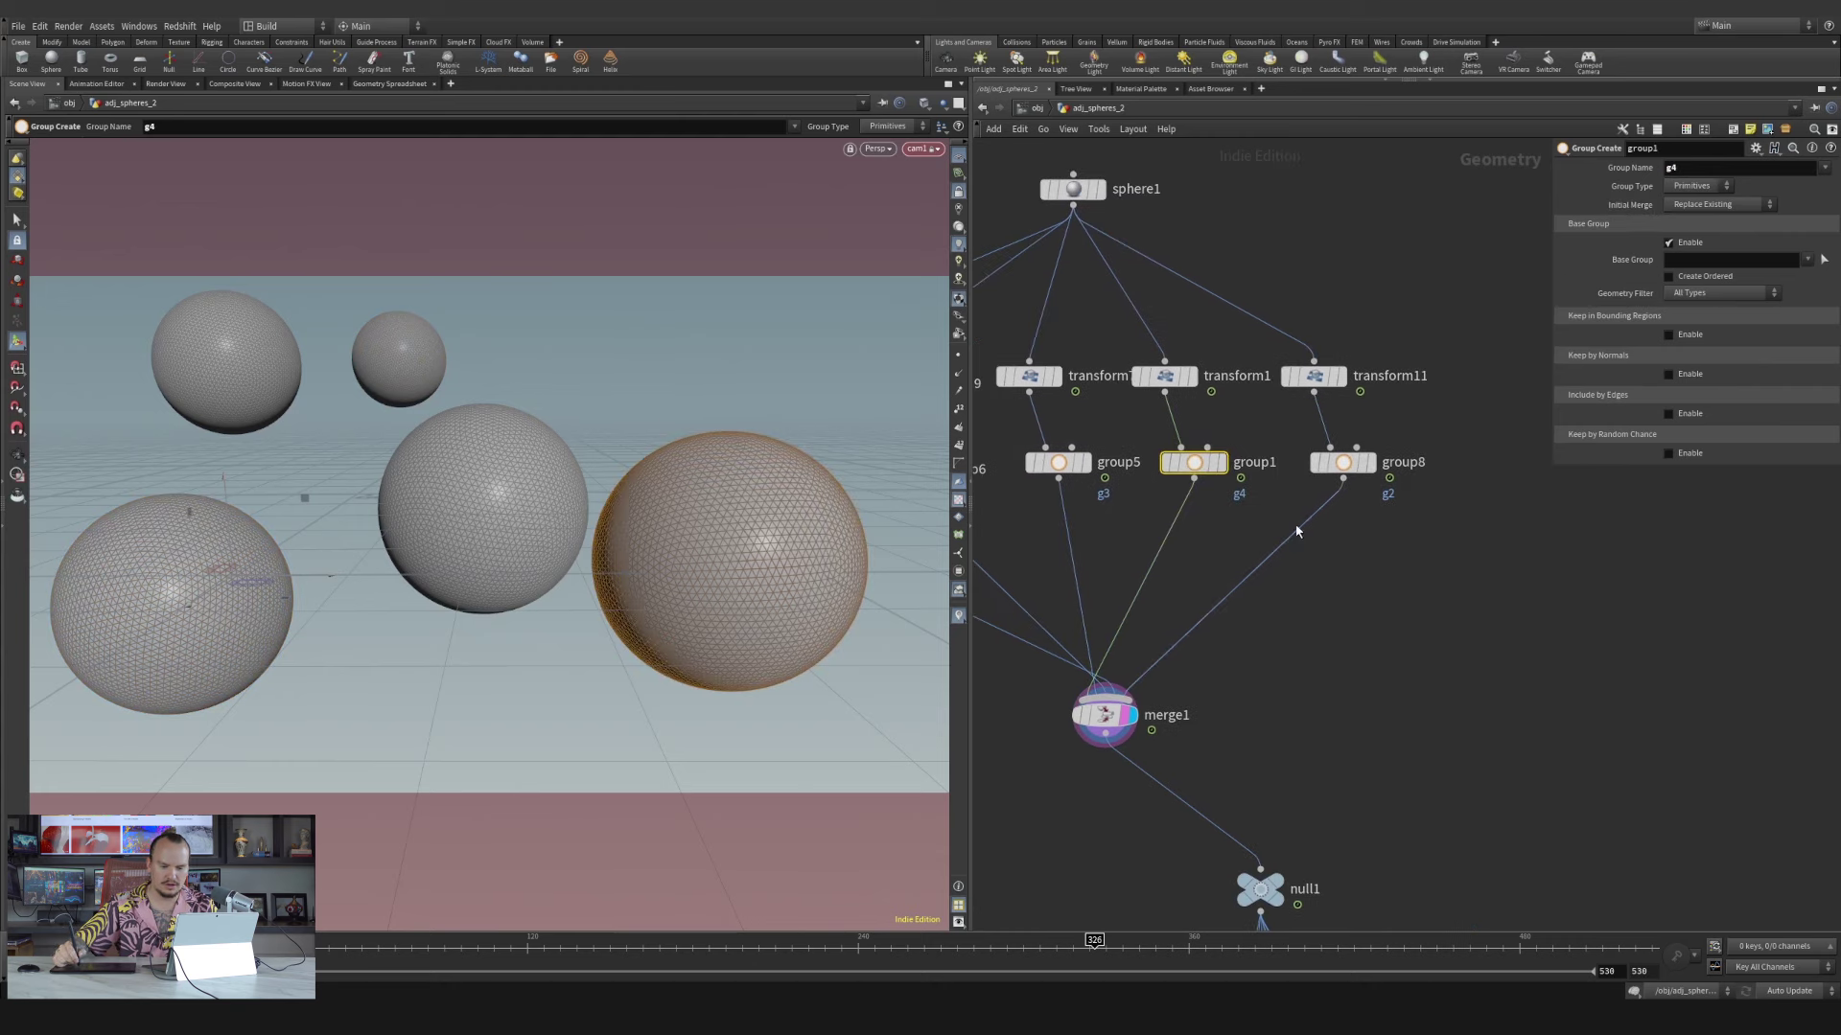
Change the group name on group1 to g5
left_click(1294, 531)
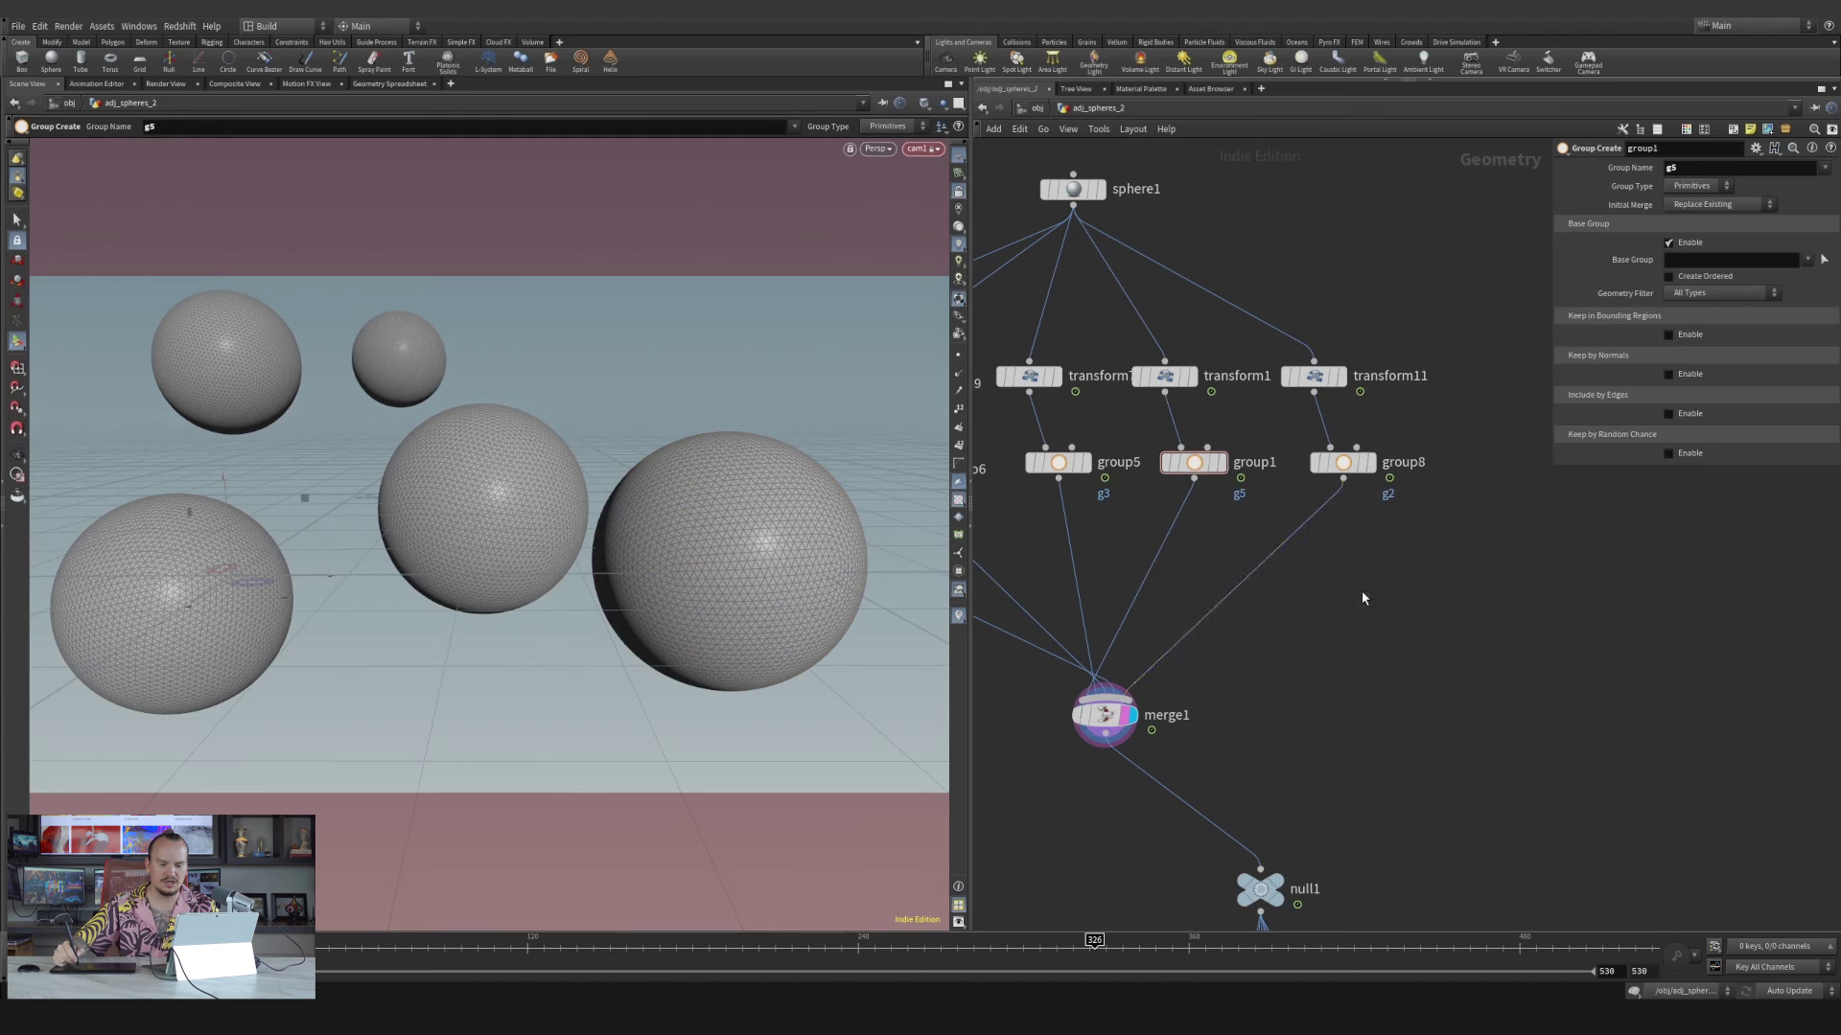
scroll(1364, 598, "down", 3)
scroll(1307, 608, "up", 2)
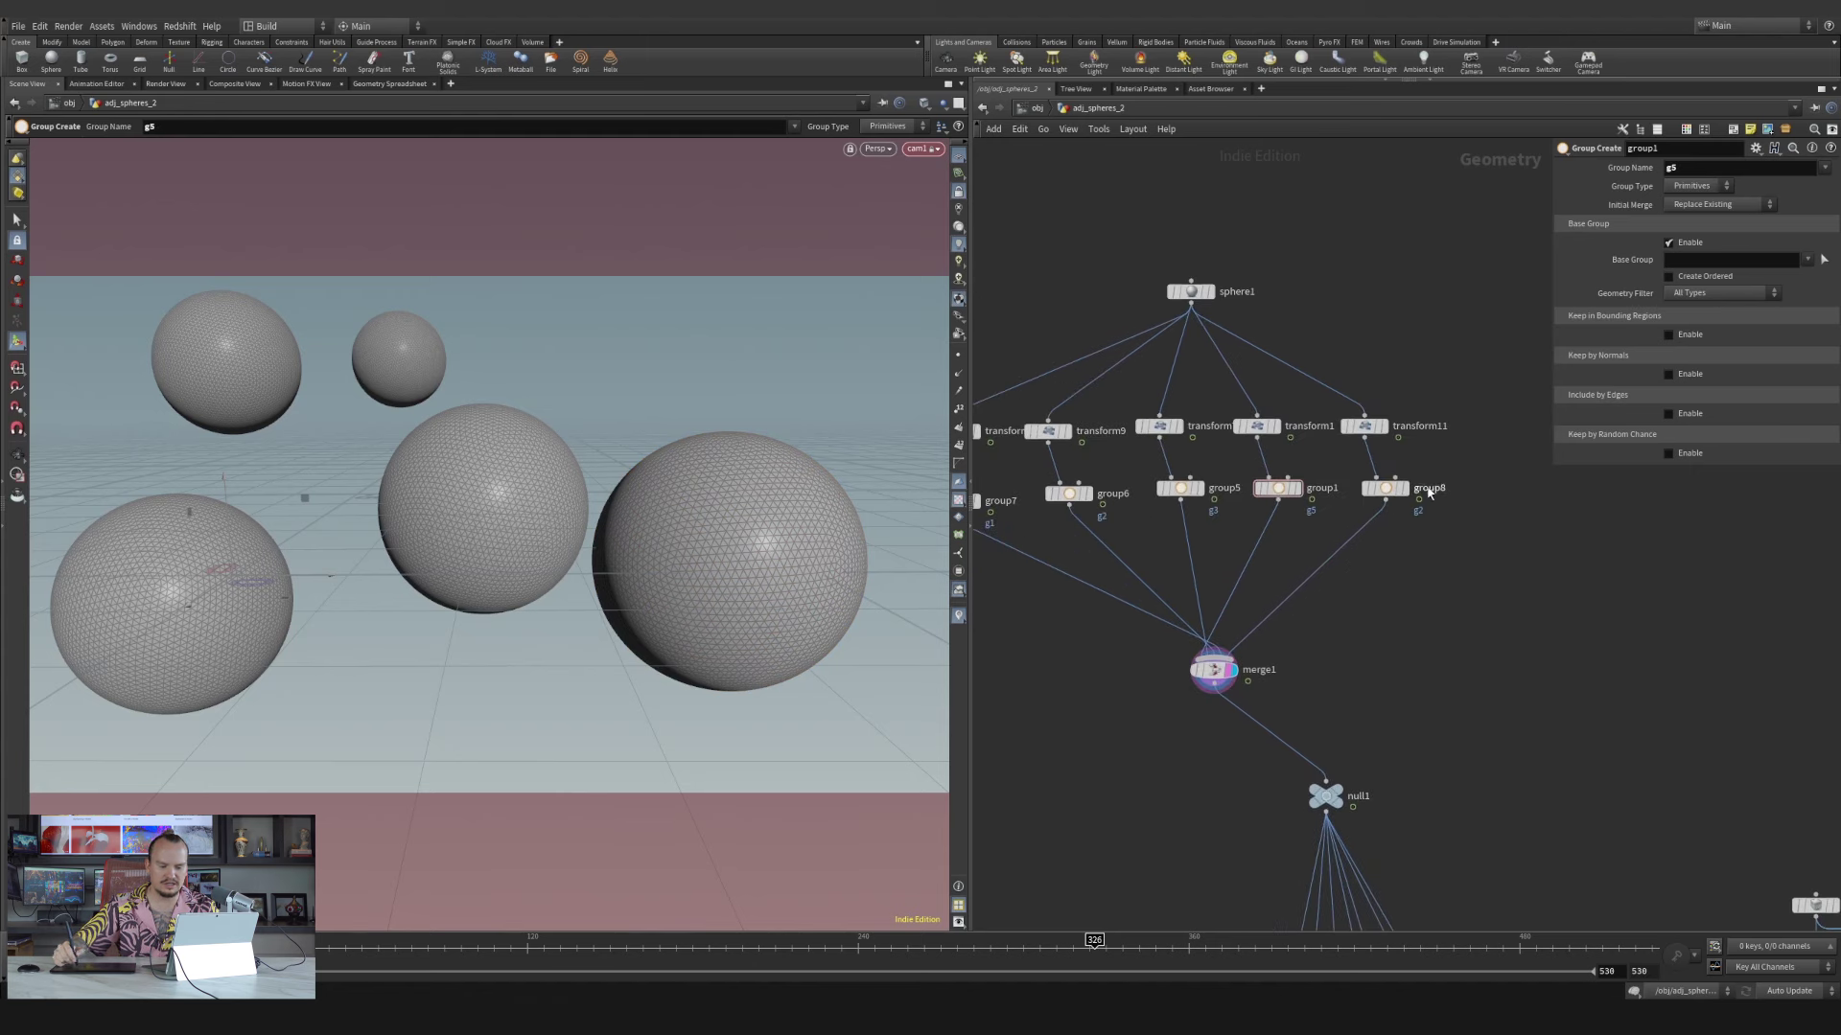
middle_click_drag(1195, 555, 1262, 542)
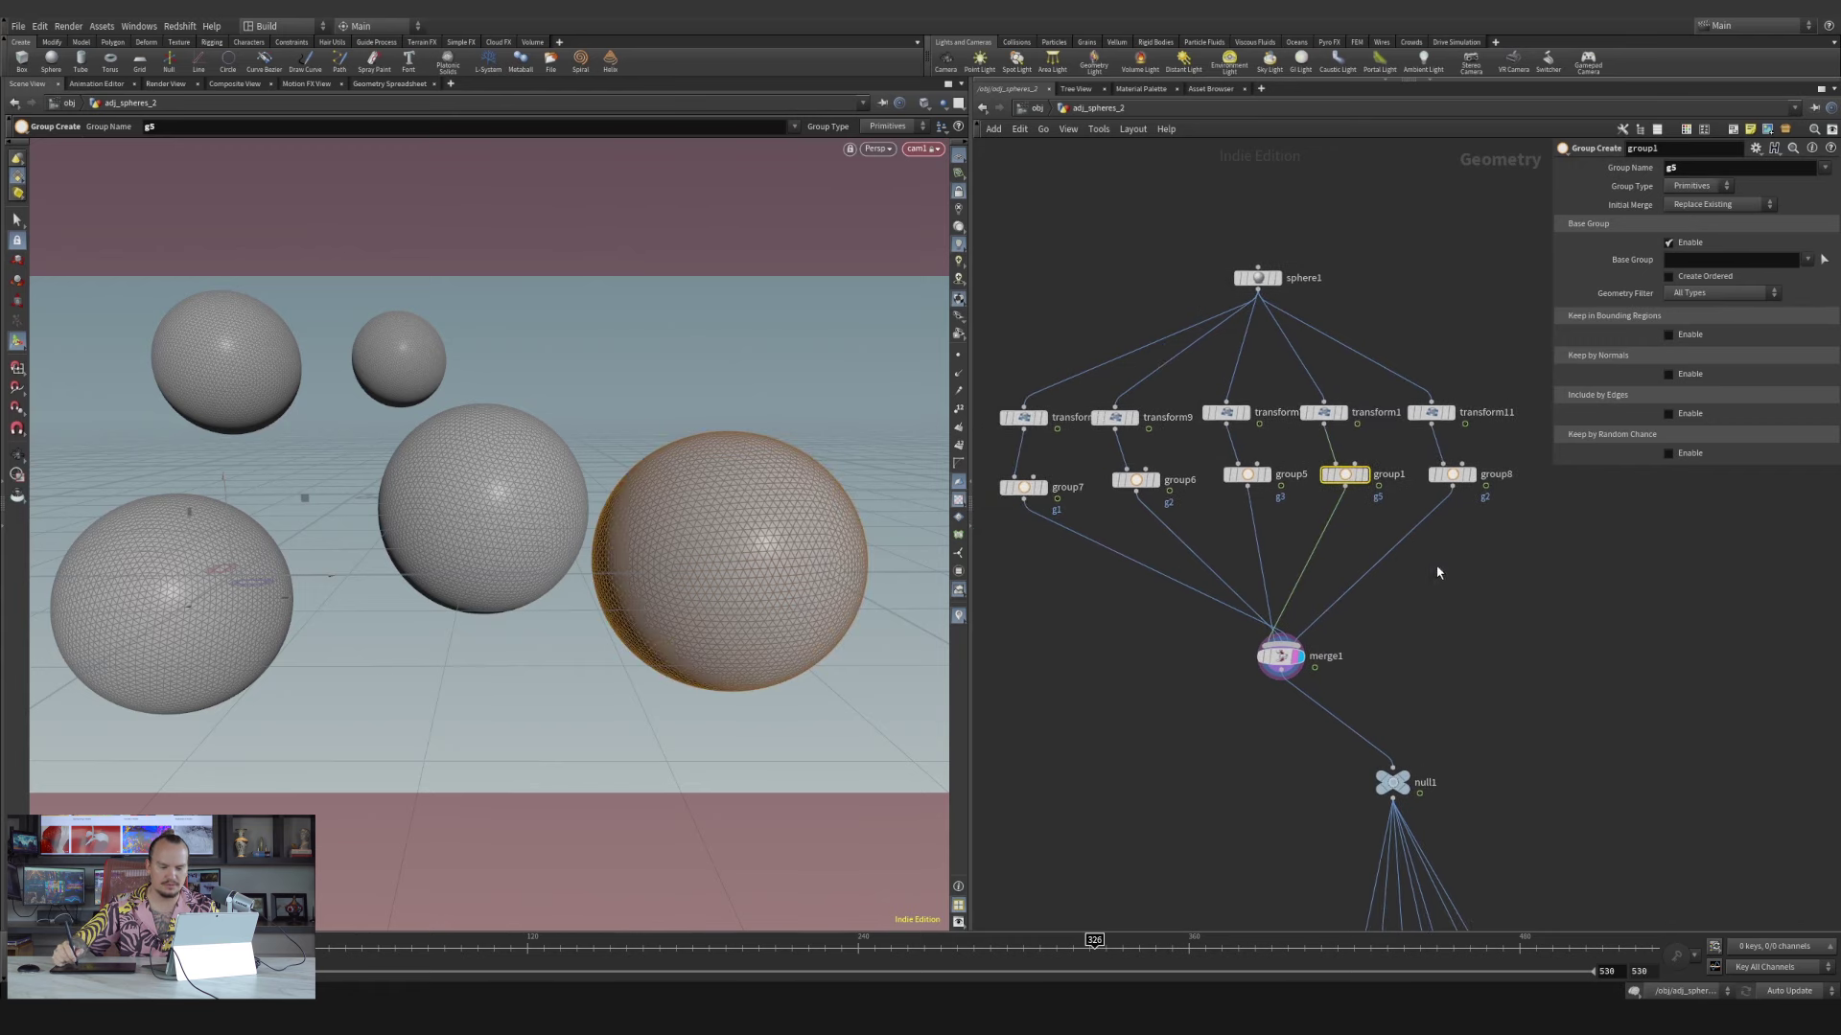
Restore the group name on group1 to g4
right_click(1399, 512)
scroll(1398, 441, "up", 2)
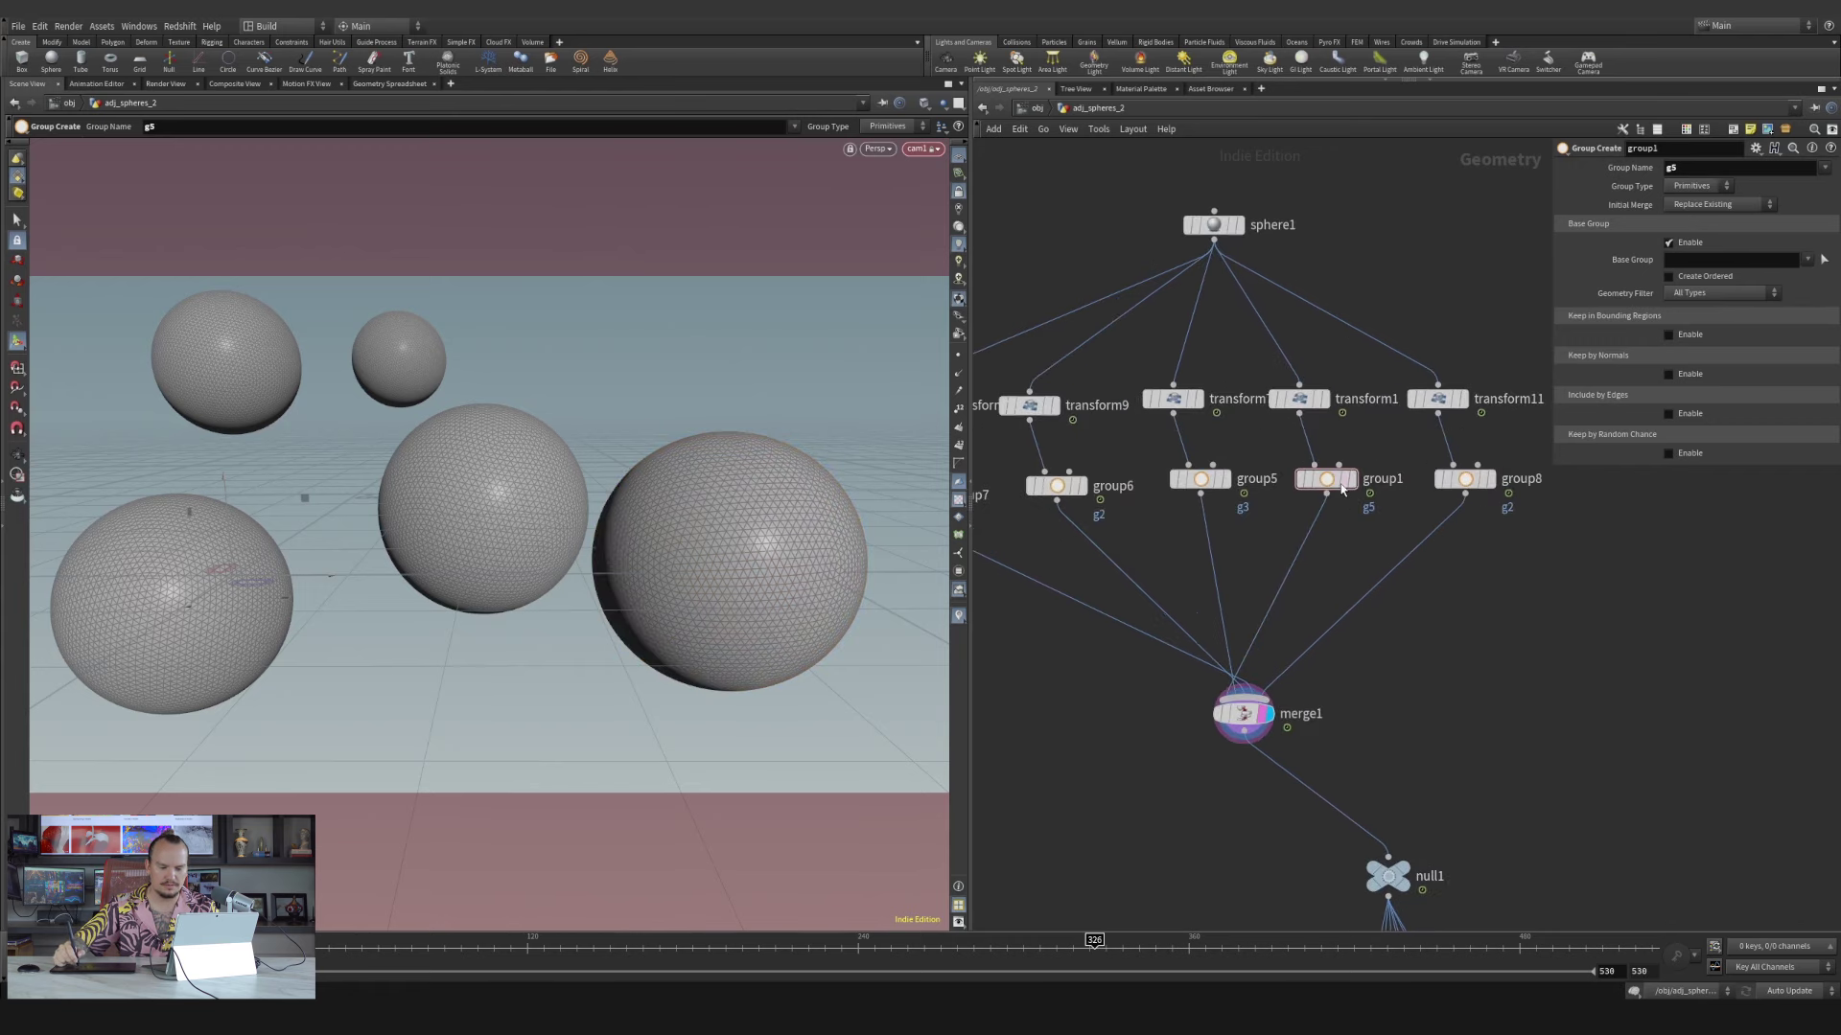
key("BackSpace")
type("4")
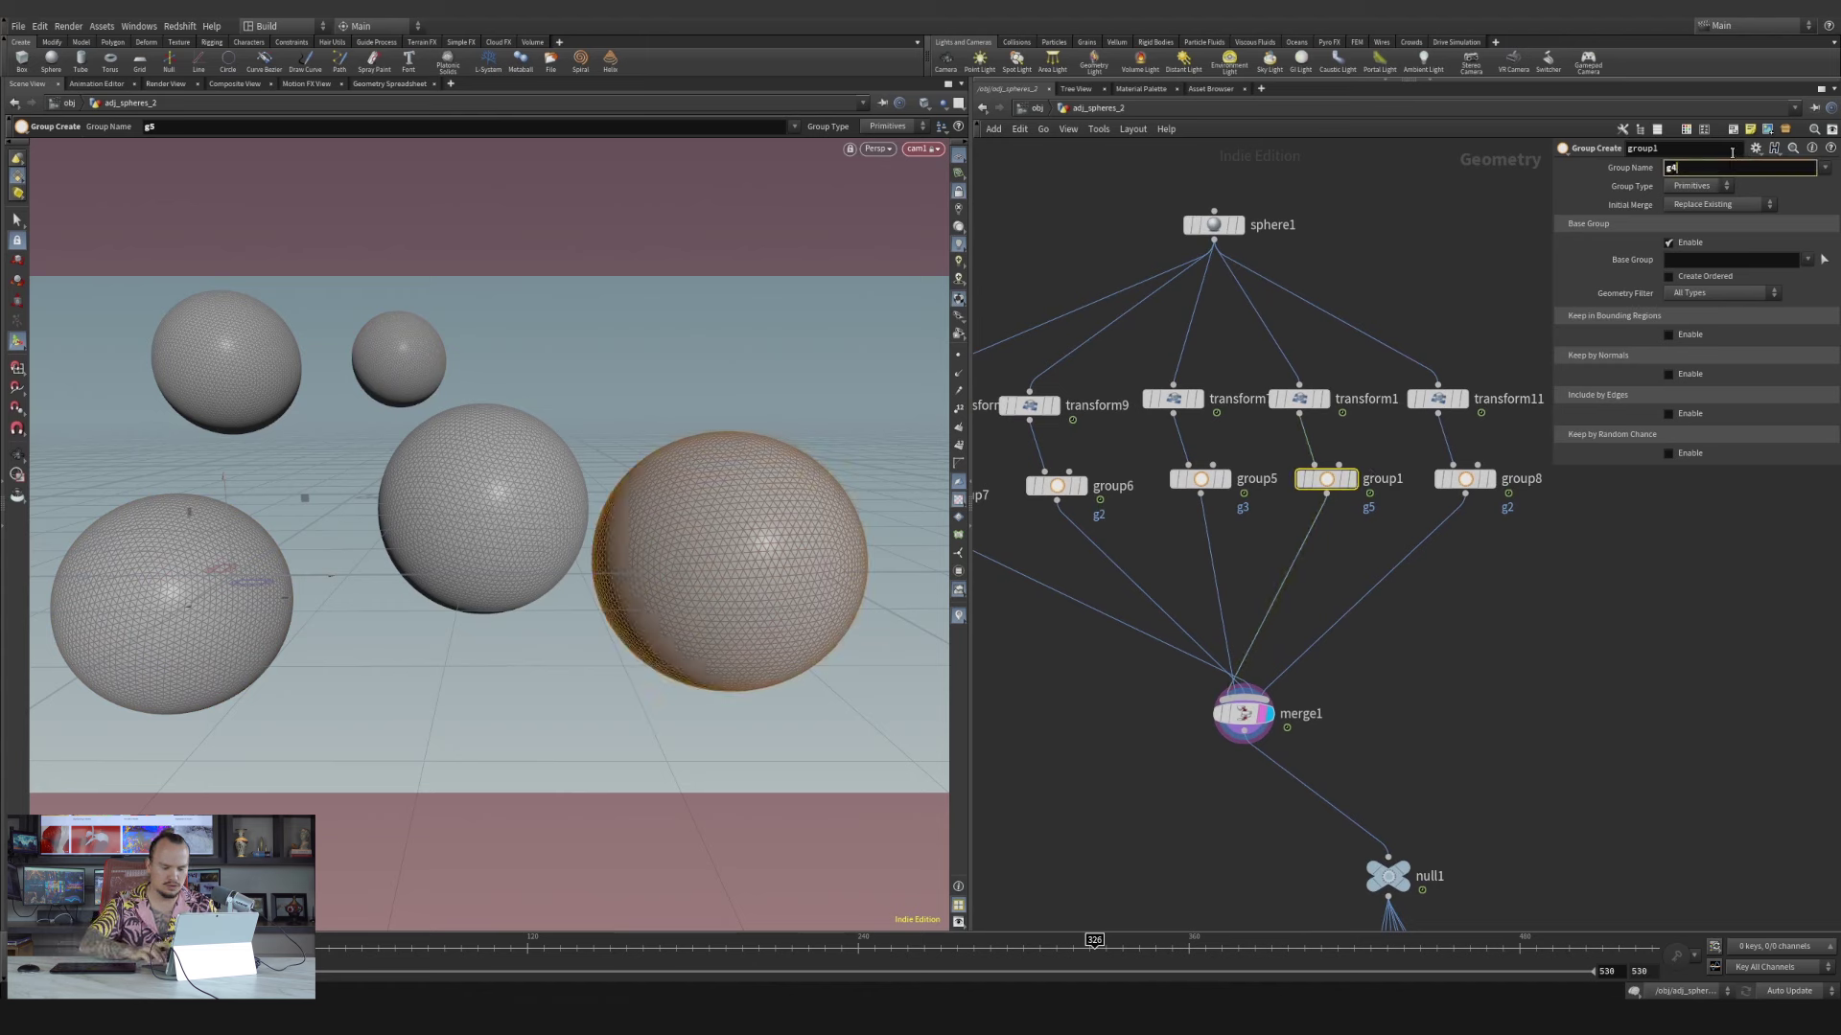
key("Return")
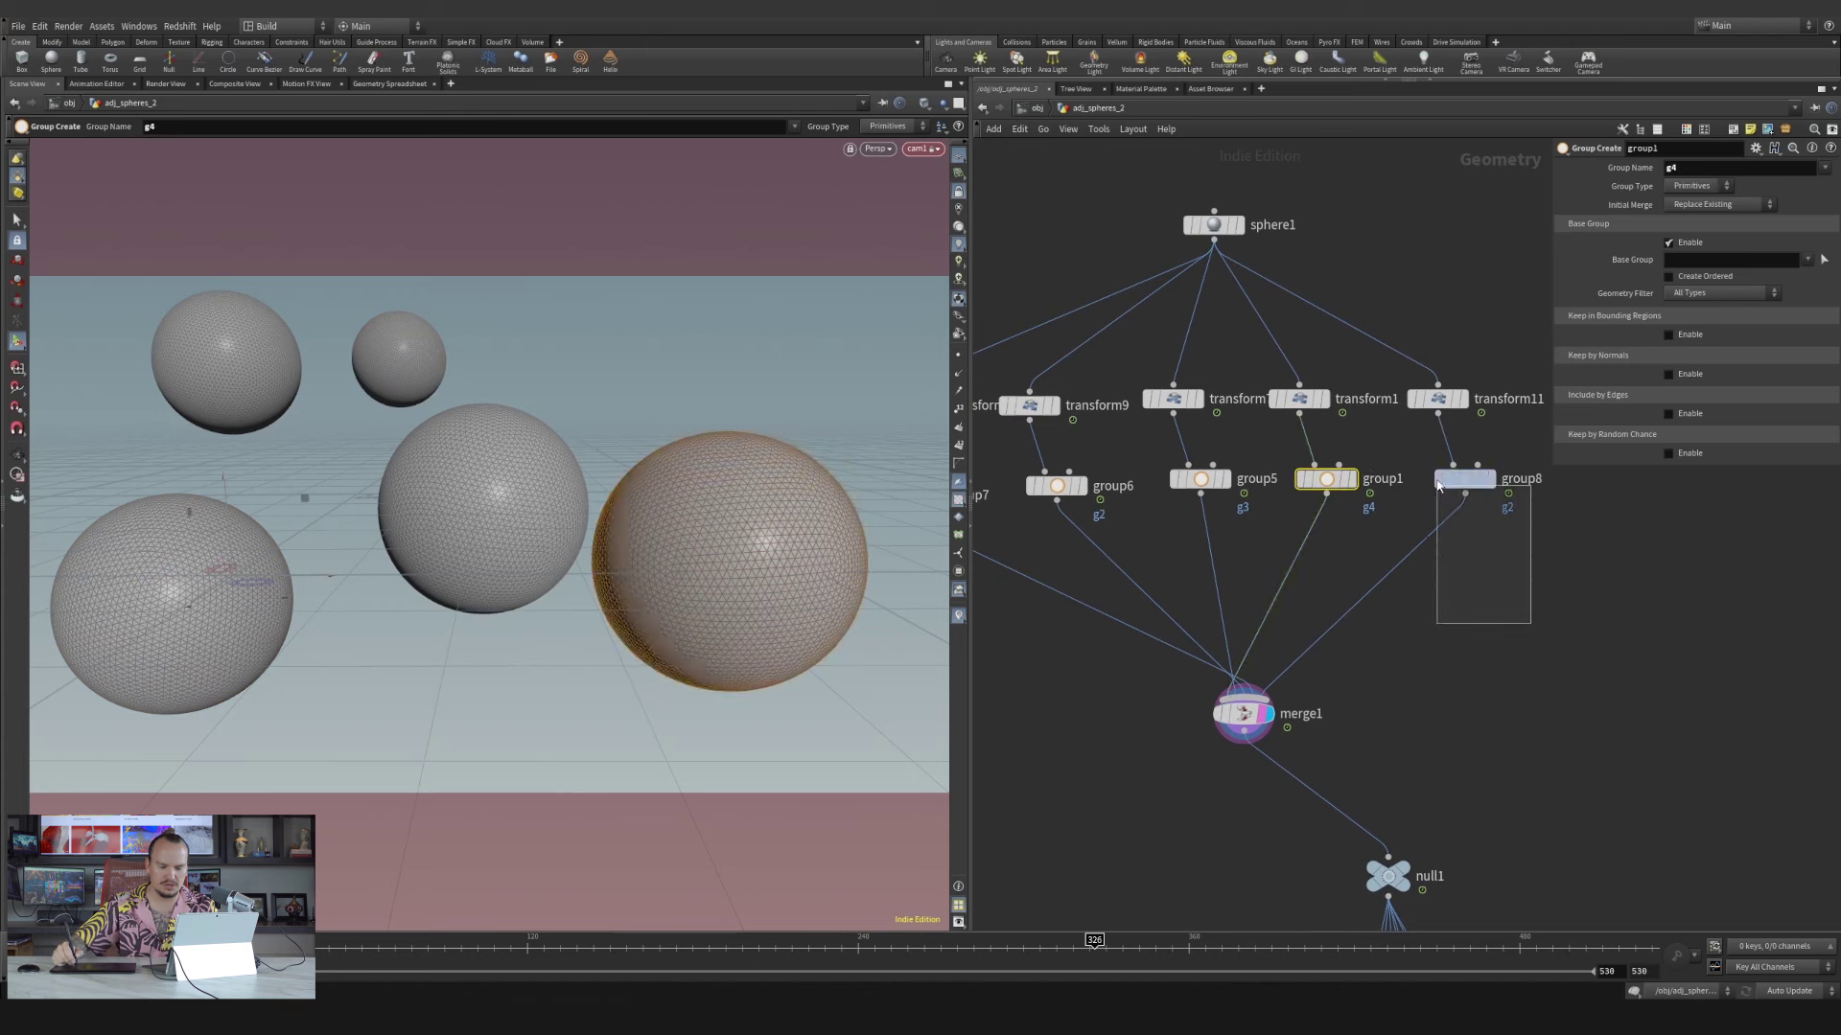
Set the group name on group8 to g5
left_click_drag(1438, 487, 1438, 486)
left_click(1714, 171)
key("BackSpace")
type("5")
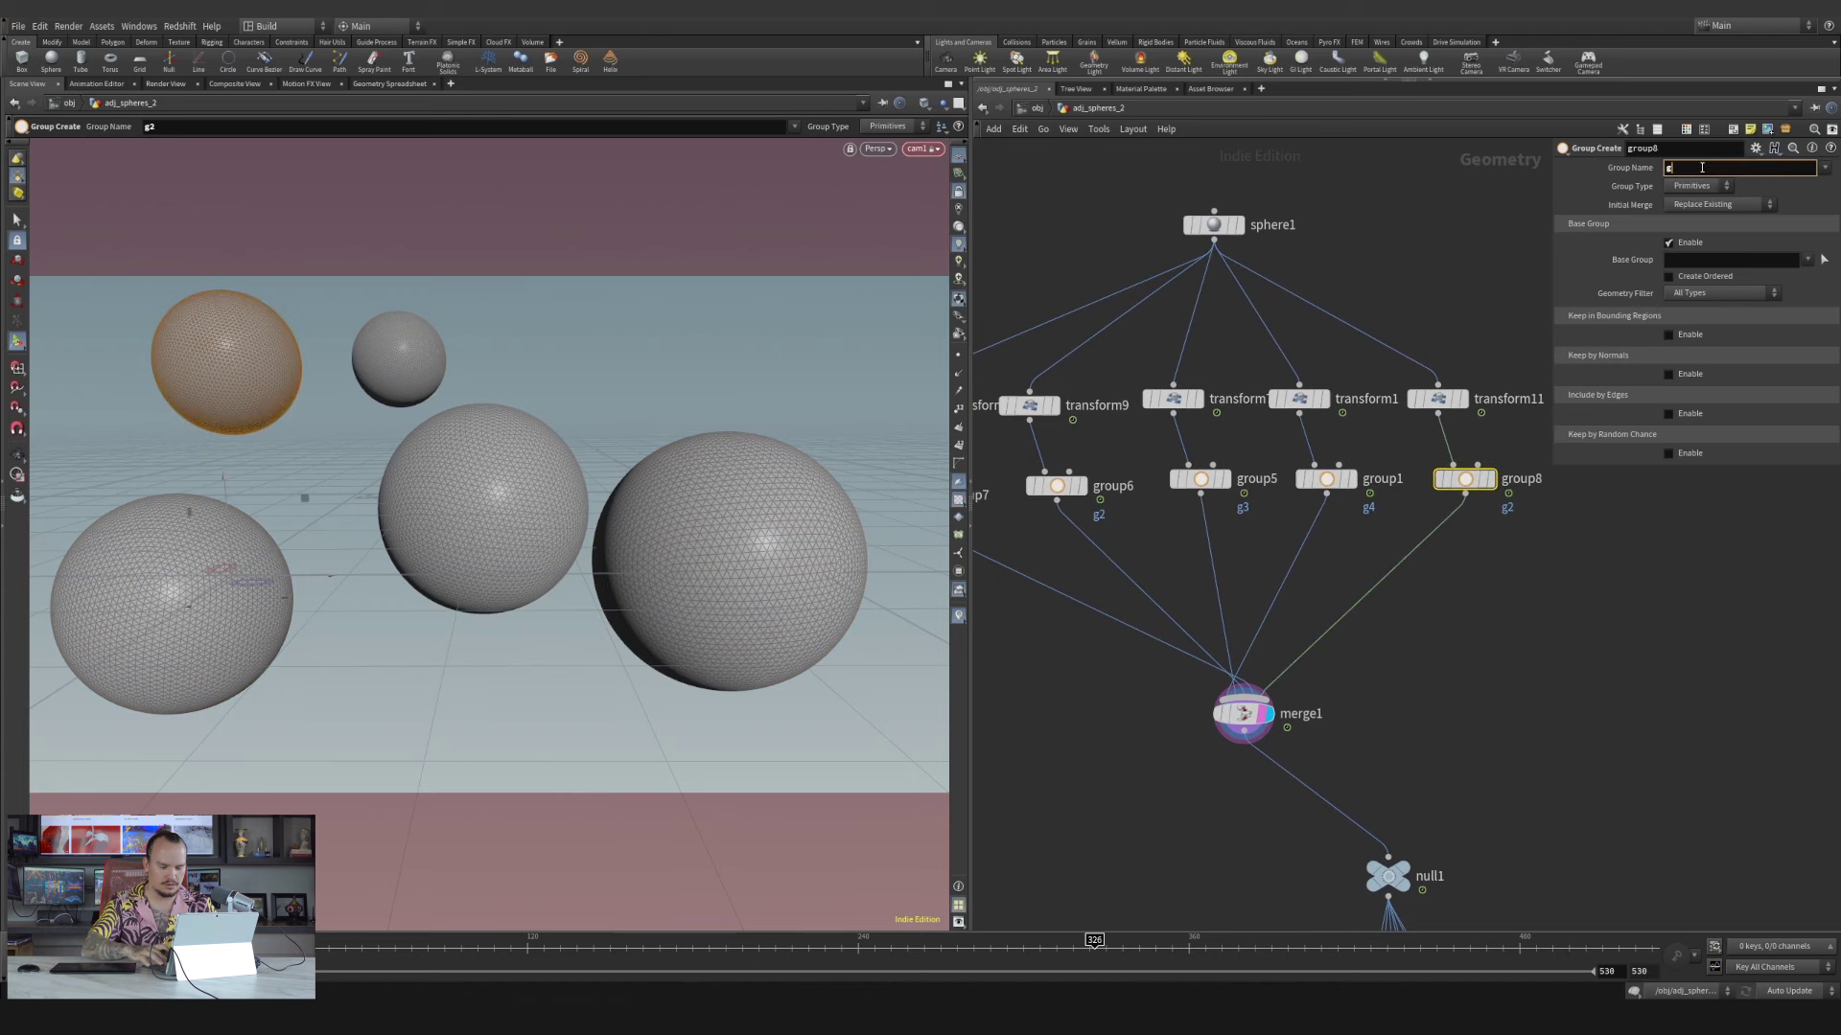
key("Return")
Set the display and render flags on null1 below merge1
middle_click_drag(1447, 778, 1400, 387)
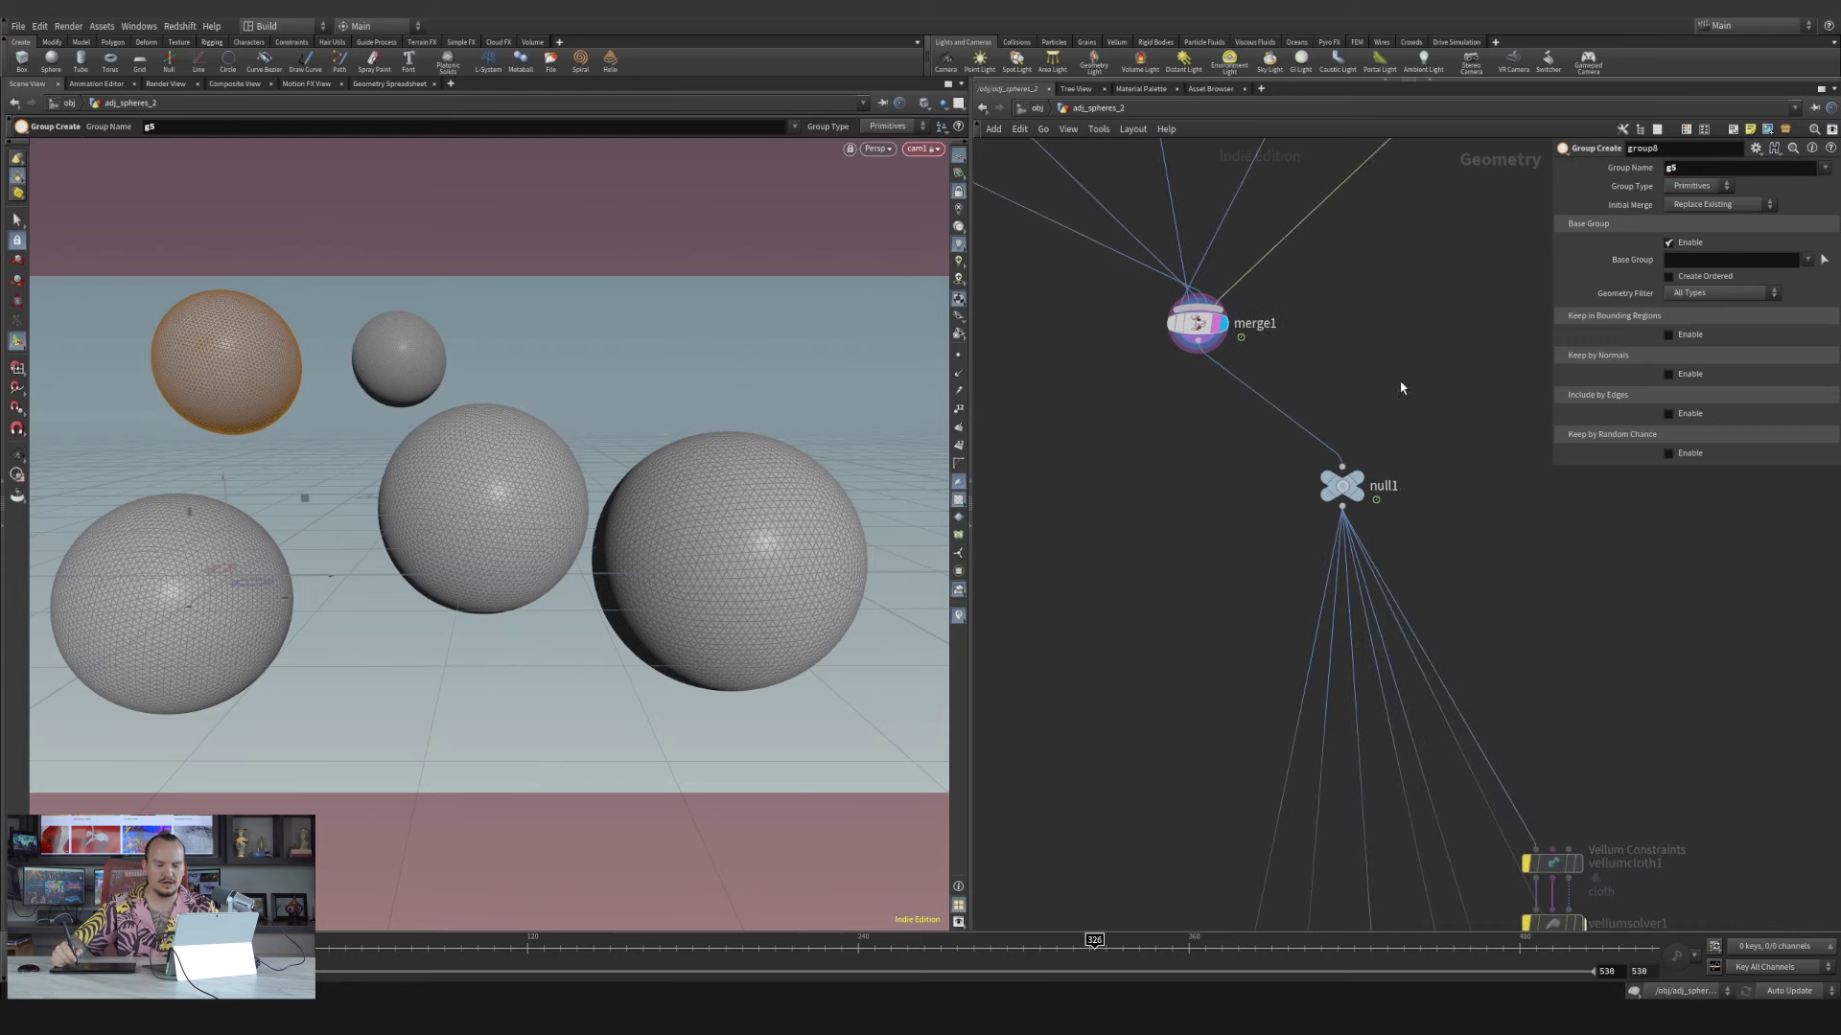
left_click(1375, 455)
left_click(1373, 510)
Examine the network downstream of null1, including the Vellum cloth, hair and box1 branches
right_click_drag(1460, 501, 1434, 538)
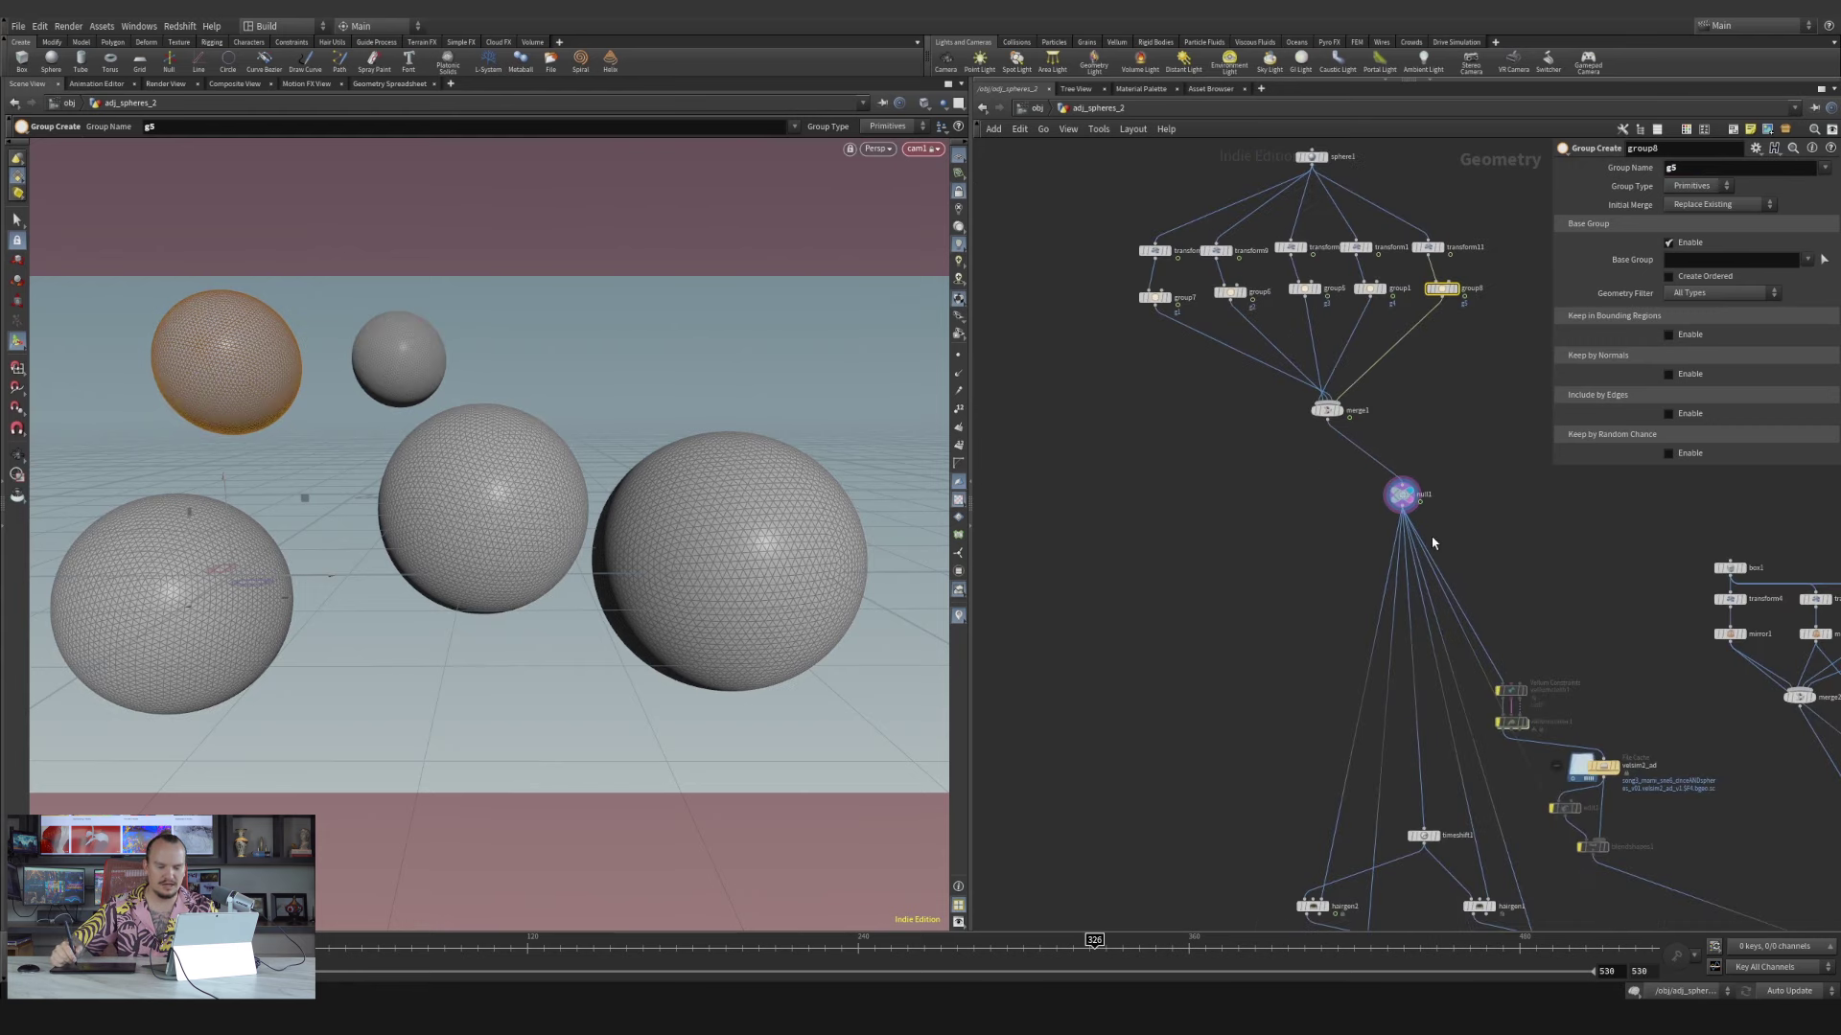
middle_click_drag(1525, 546, 1395, 212)
middle_click_drag(1517, 605, 1378, 655)
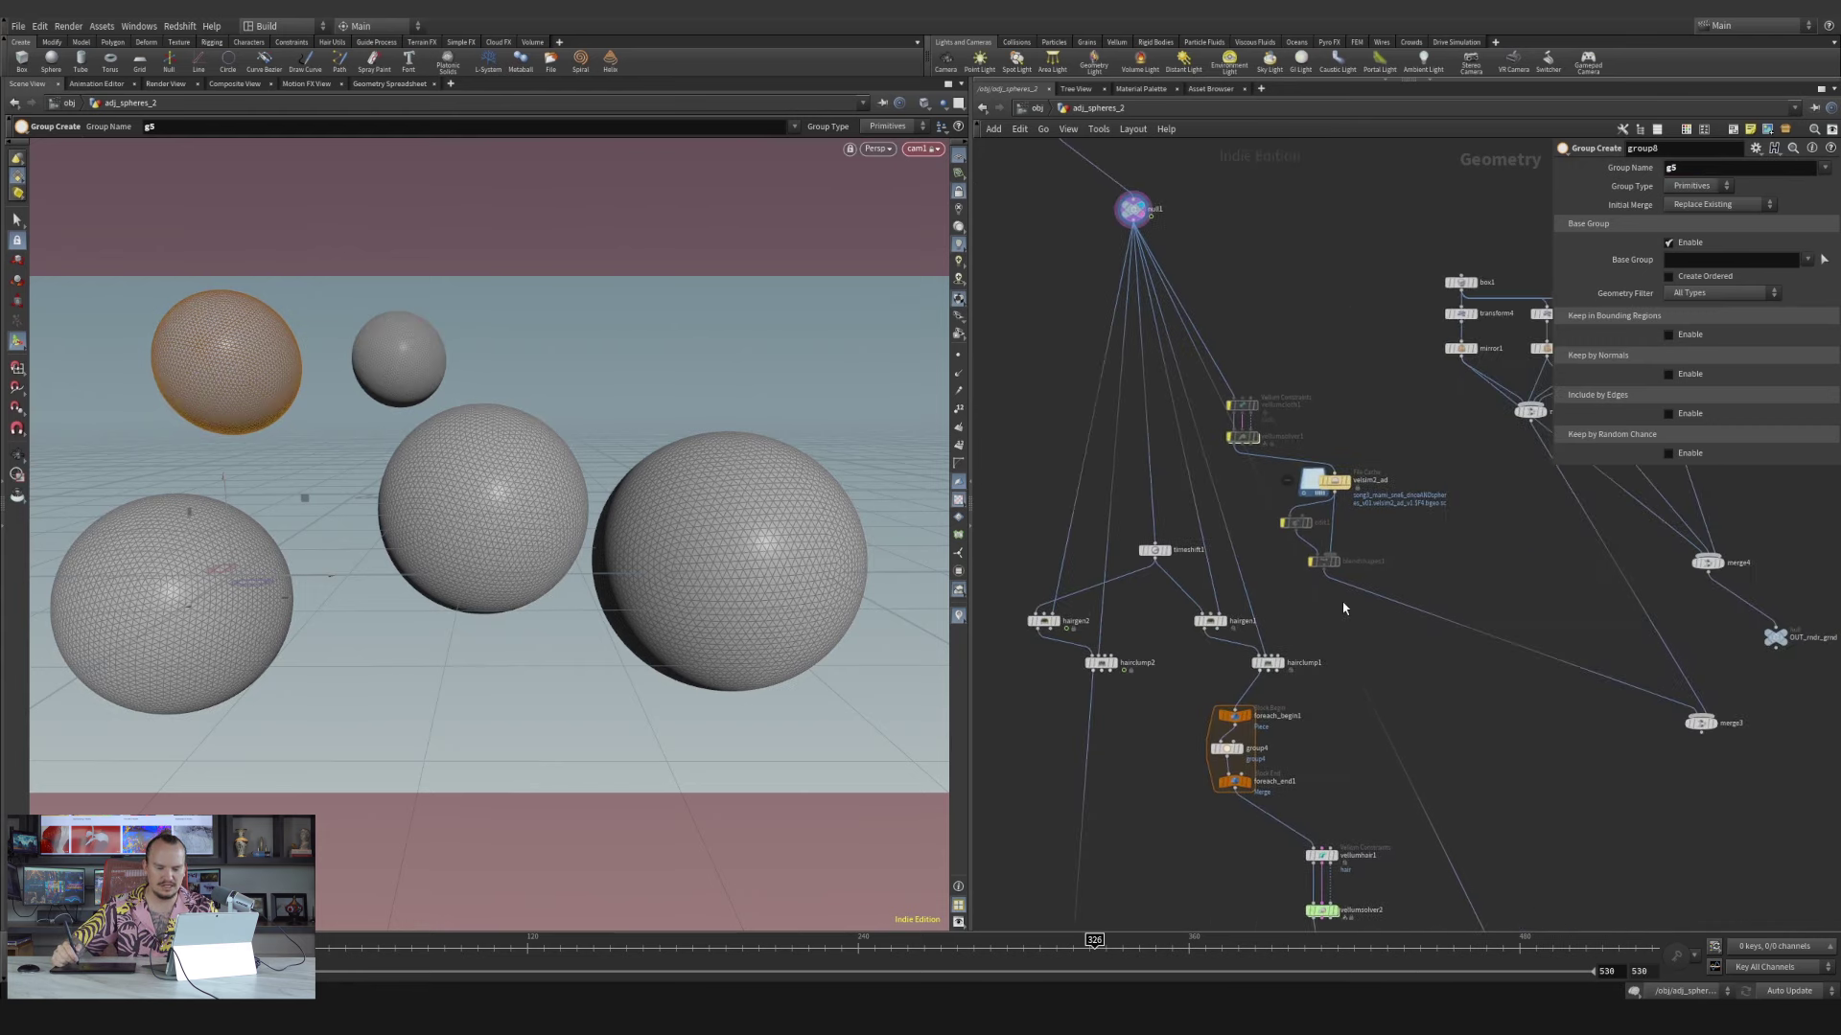
middle_click_drag(1464, 500, 1474, 609)
middle_click_drag(1444, 543, 1276, 625)
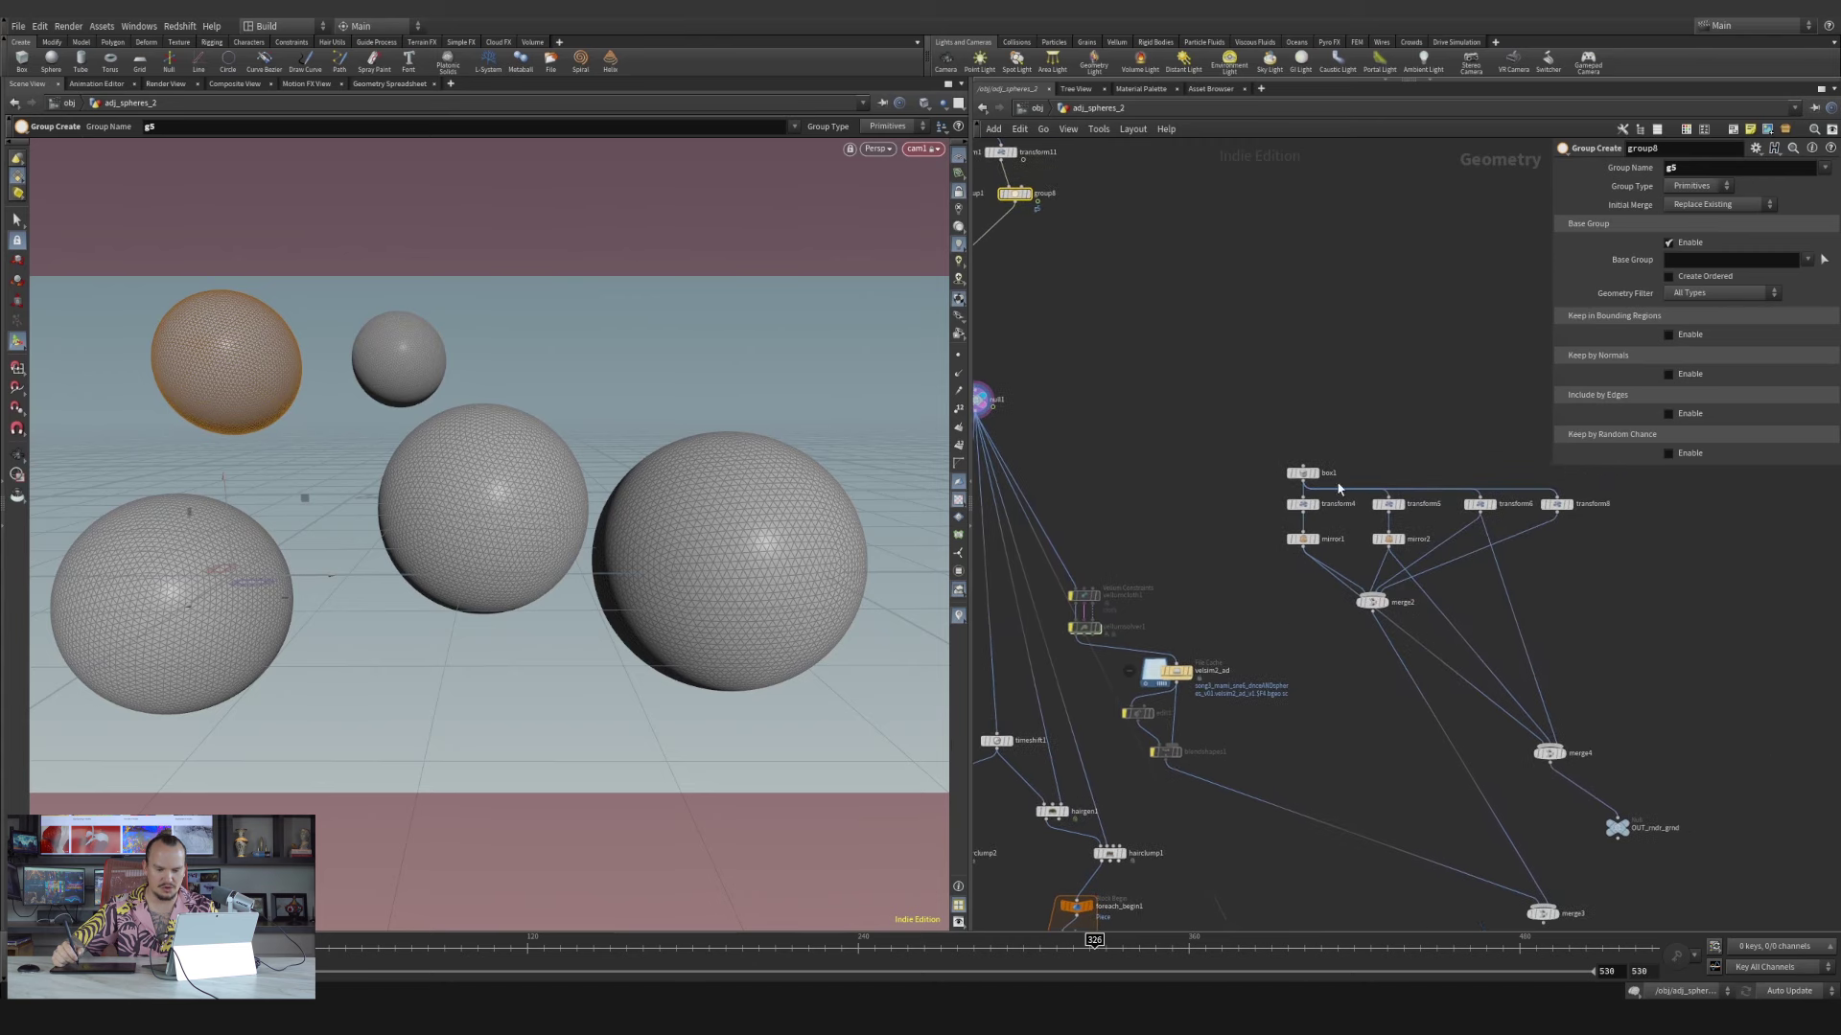
middle_click_drag(1383, 736, 1569, 603)
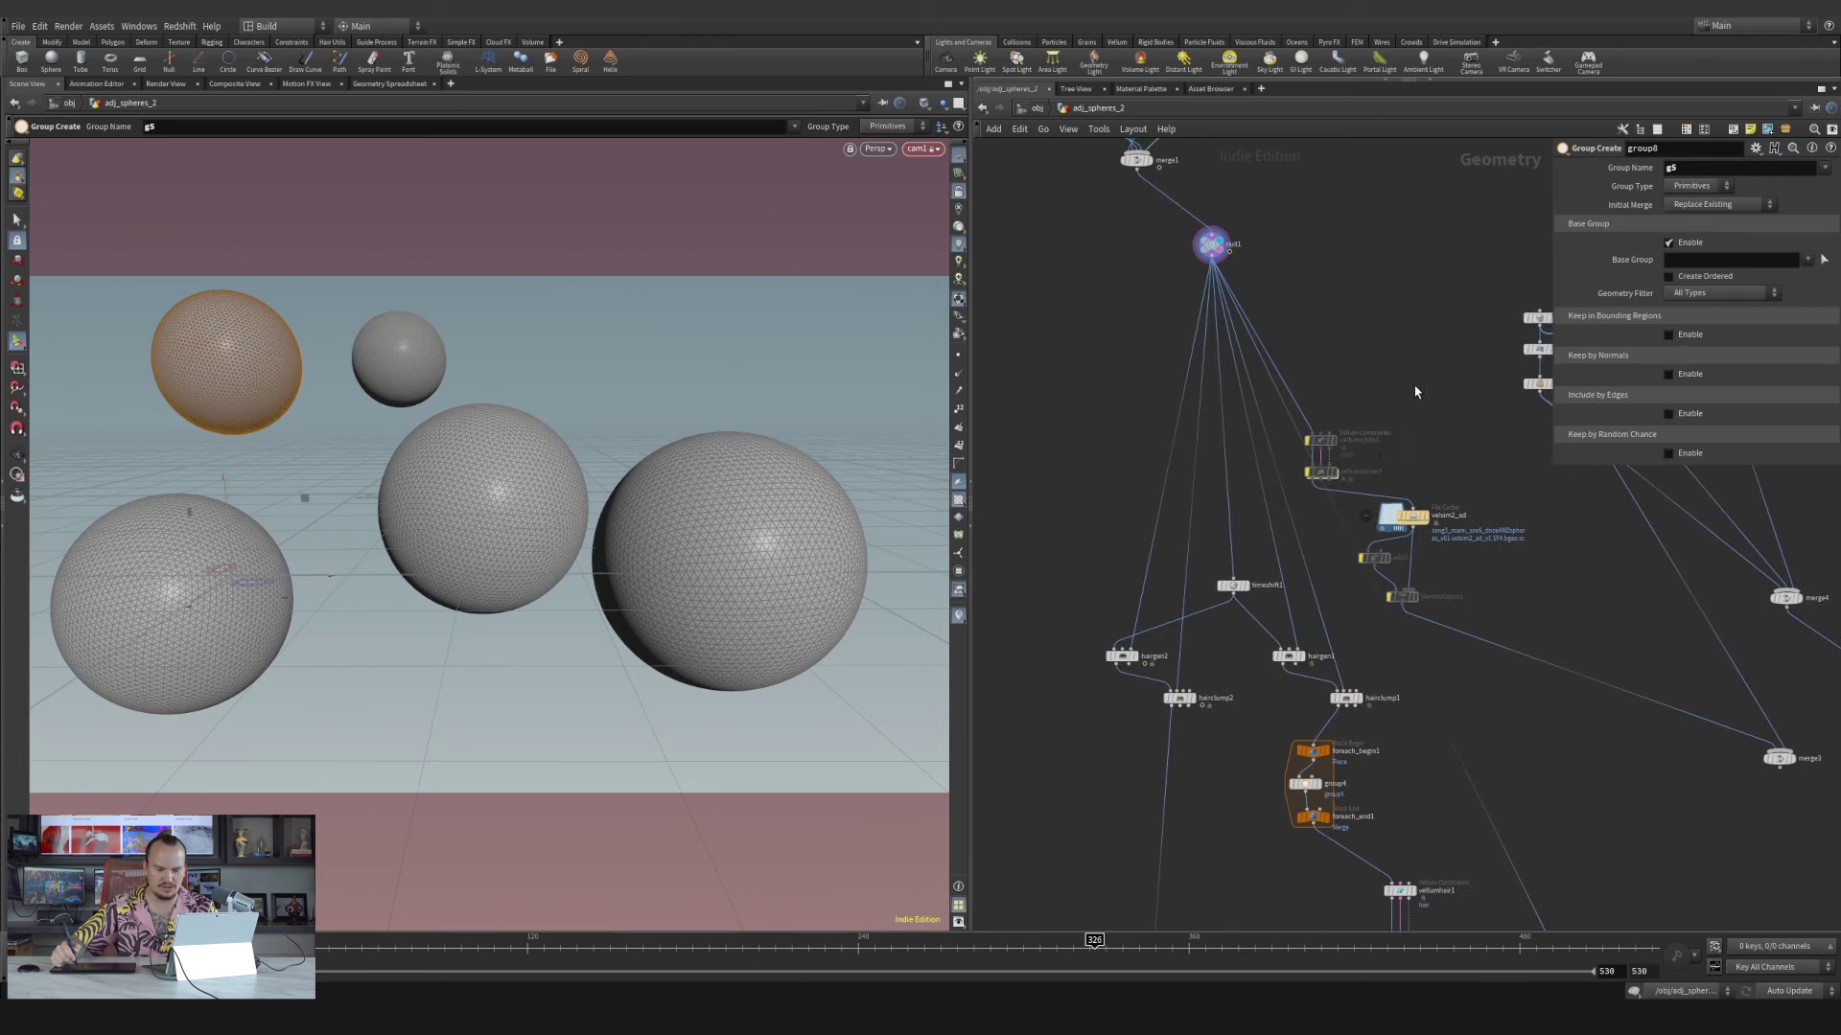
middle_click_drag(1299, 533, 1314, 312)
Select the hair nodes and their outputs below null1 and move them well down, away from the Vellum cloth branch
right_click_drag(1267, 286, 1179, 324)
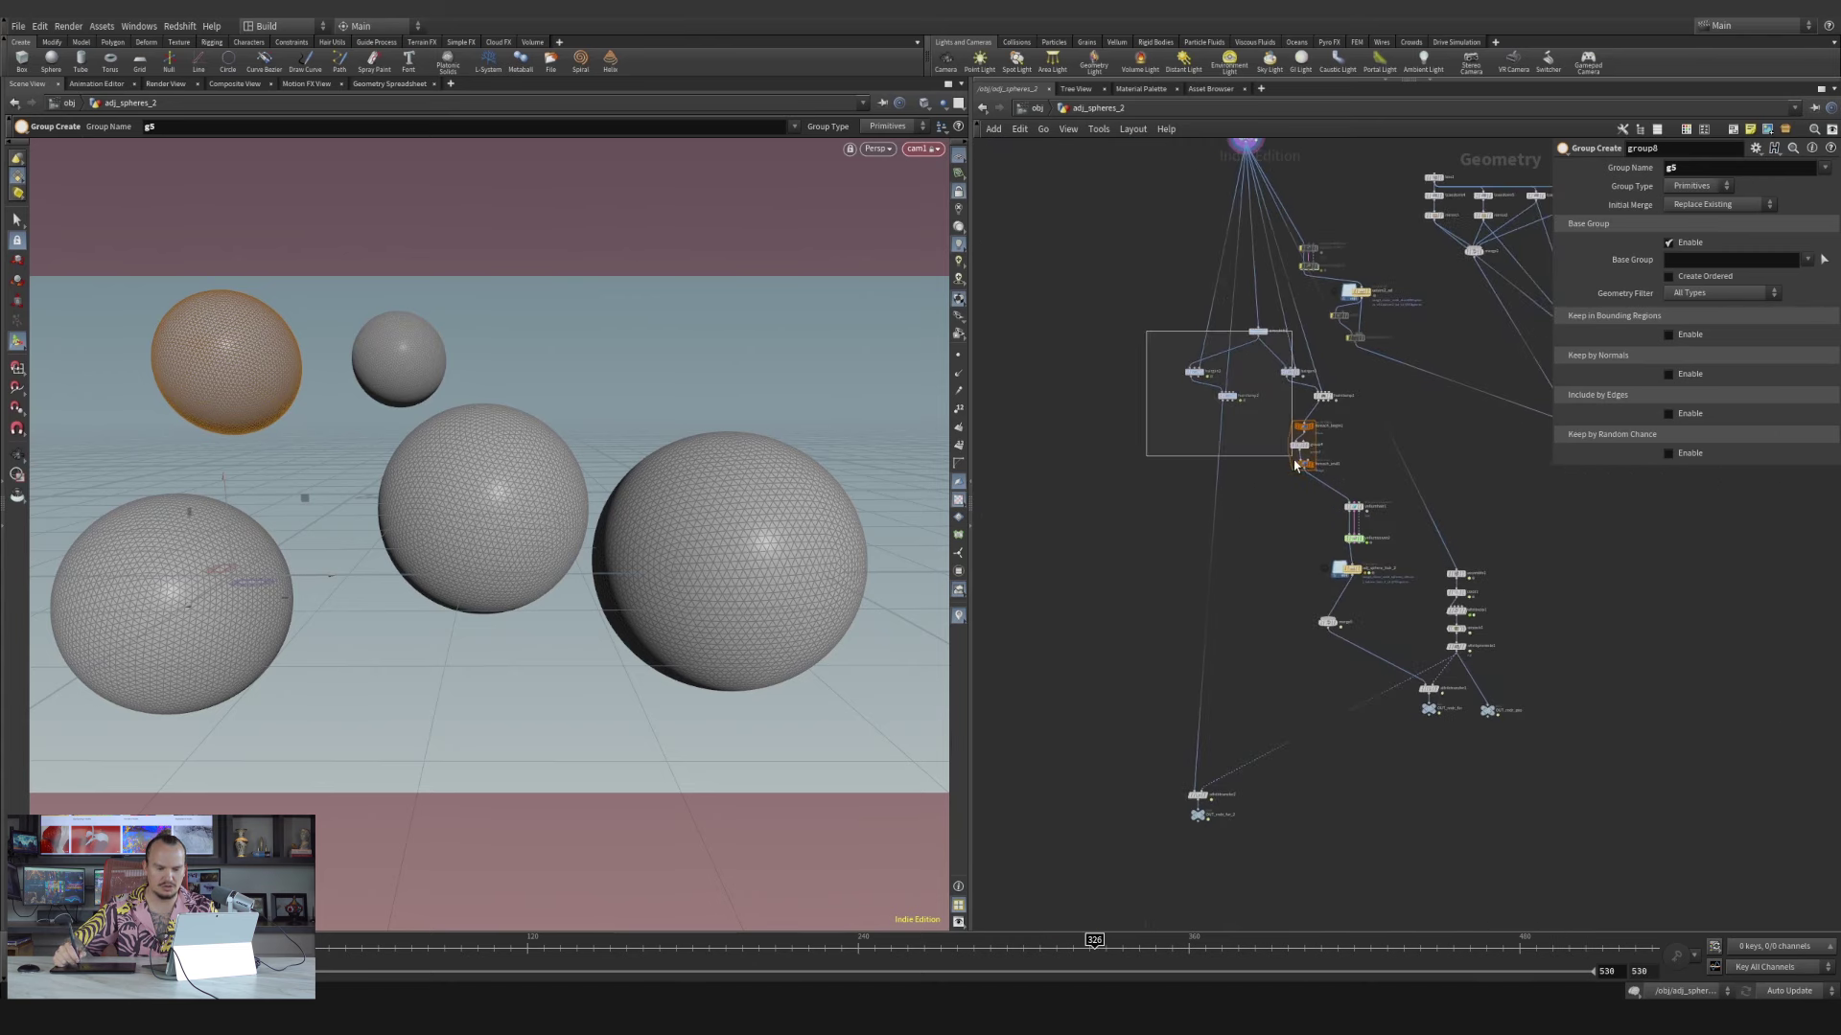
left_click_drag(1113, 451, 1525, 834)
left_click_drag(1261, 337, 1258, 826)
Add a new Null node in the empty space above the moved hair nodes
right_click_drag(1321, 640, 1356, 630)
left_click(1355, 630)
key("Tab")
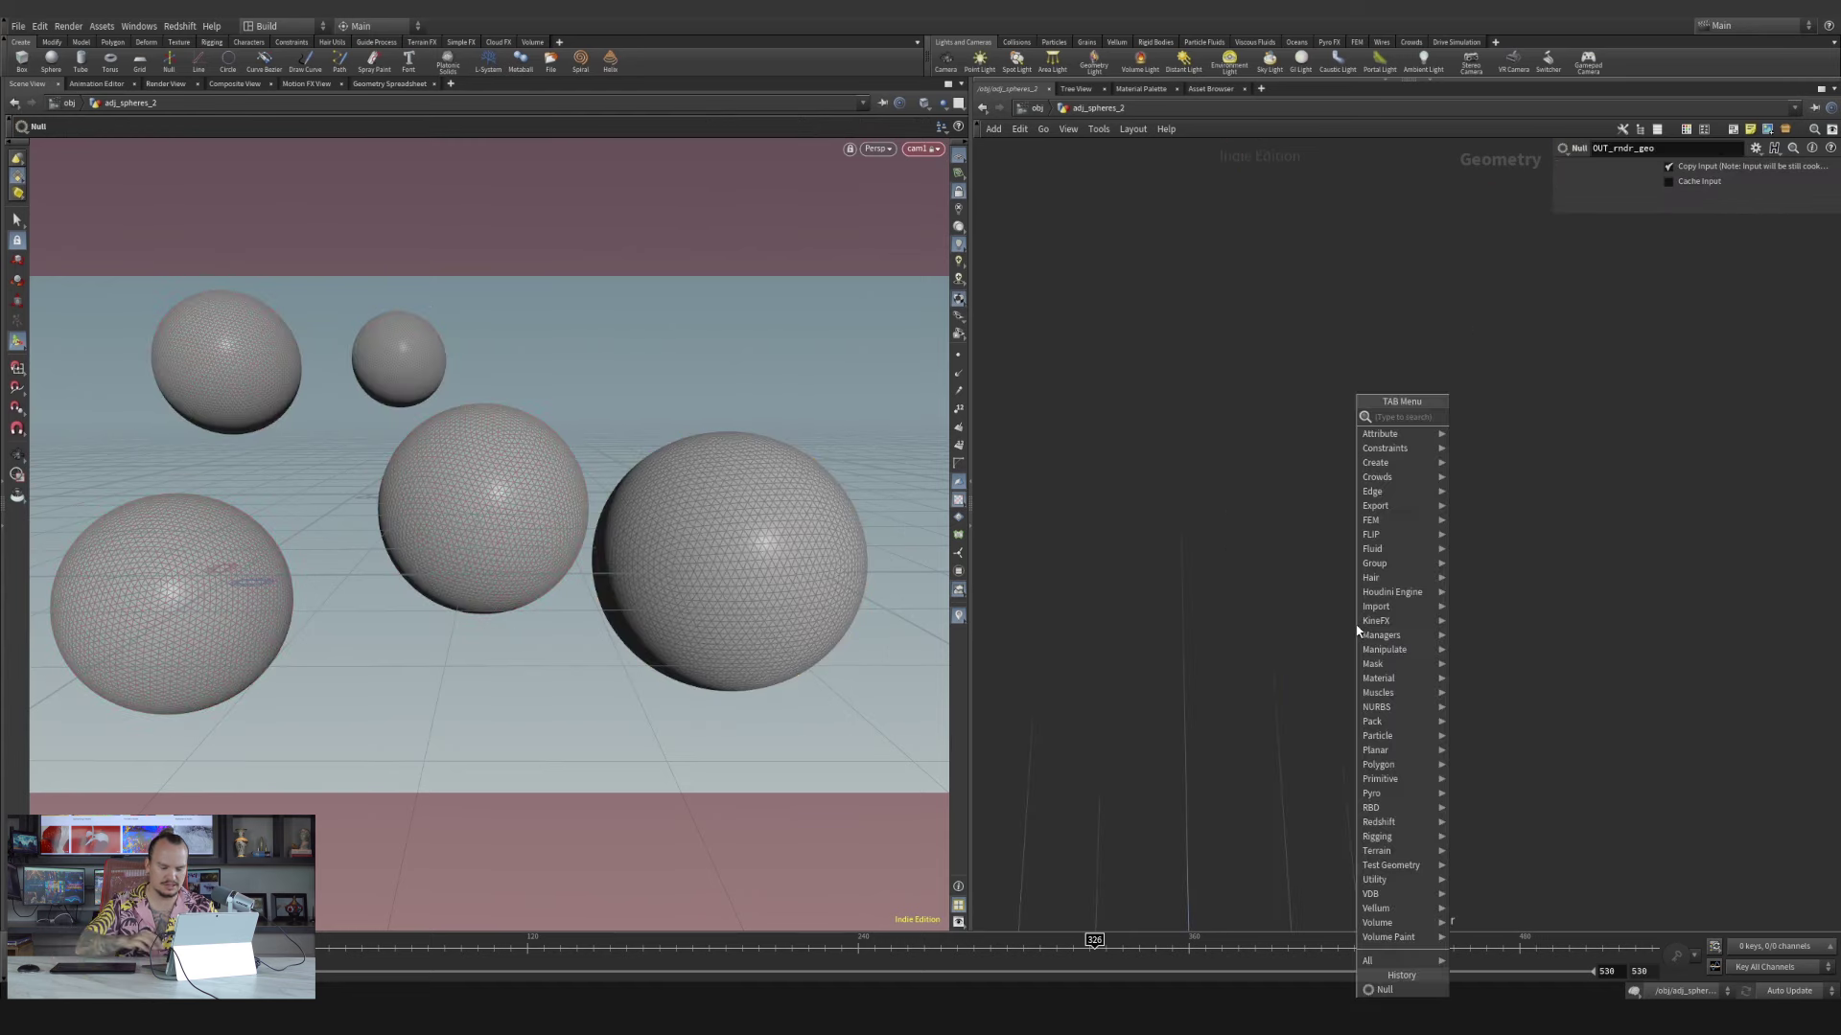
type("null")
key("Return")
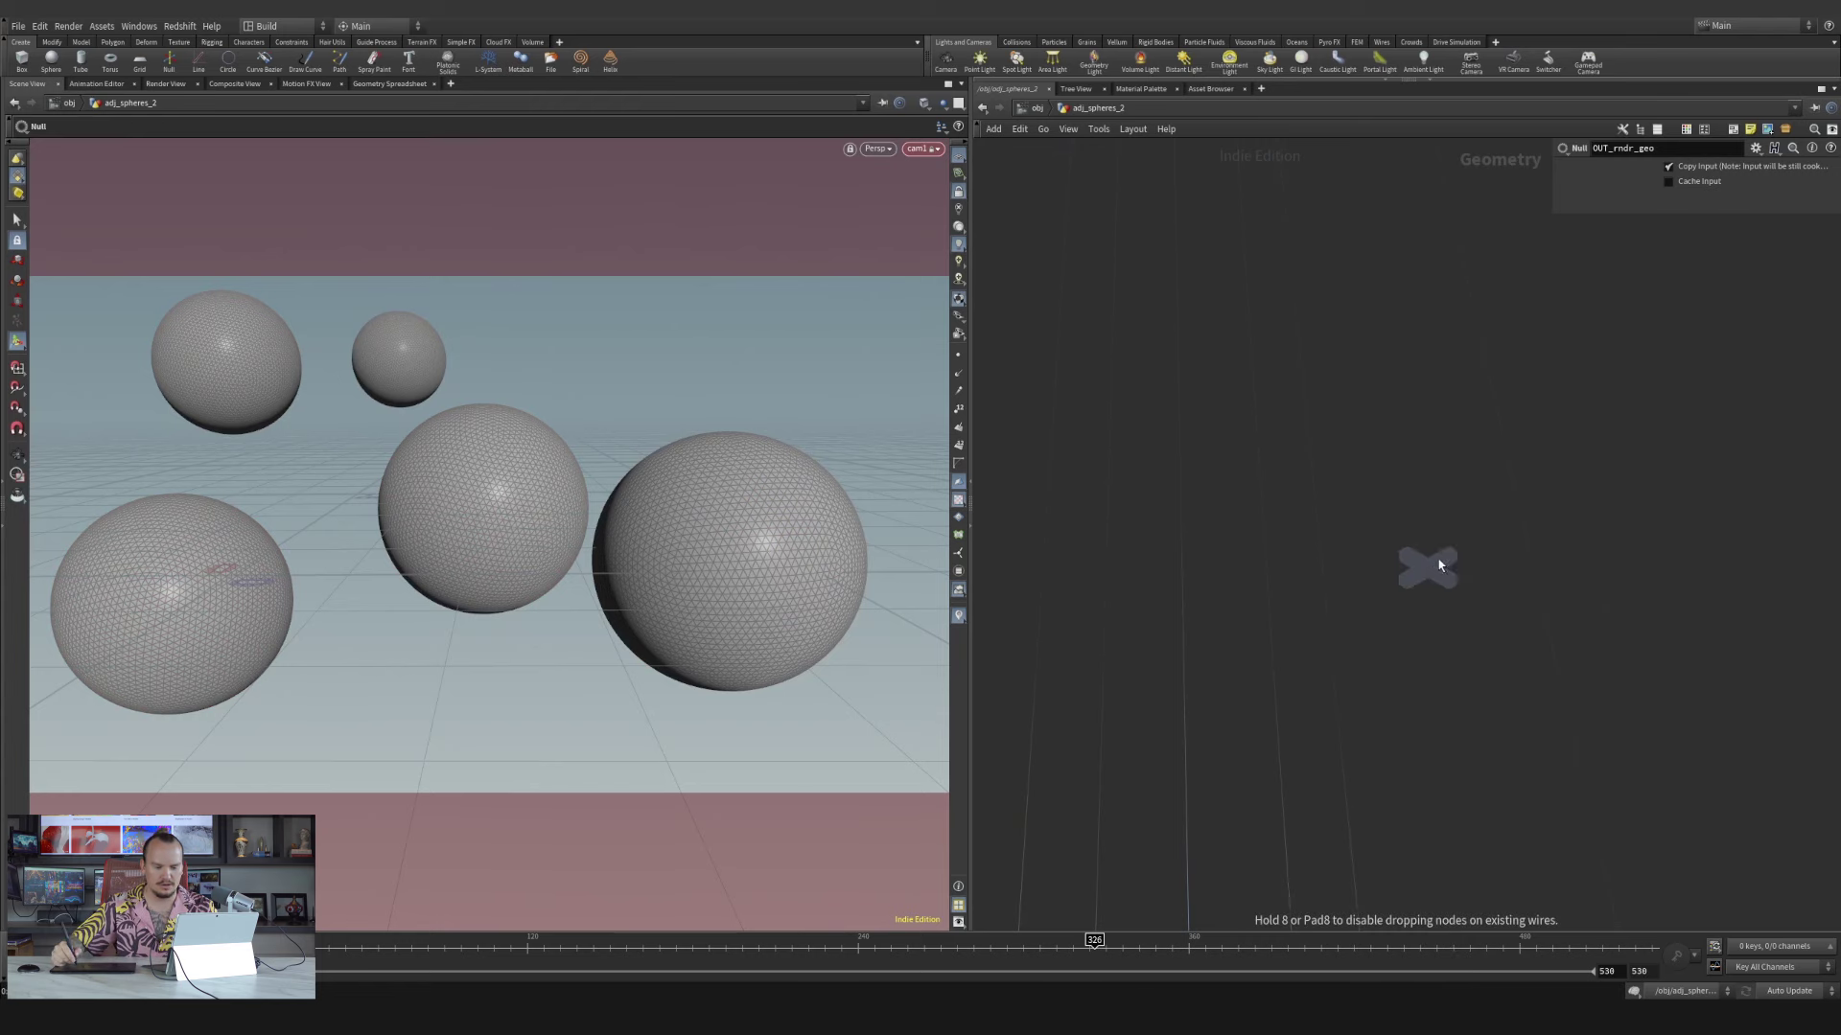
left_click(1336, 537)
Position null2 above the hair nodes and rewire their inputs from null1 to null2
left_click(1196, 539)
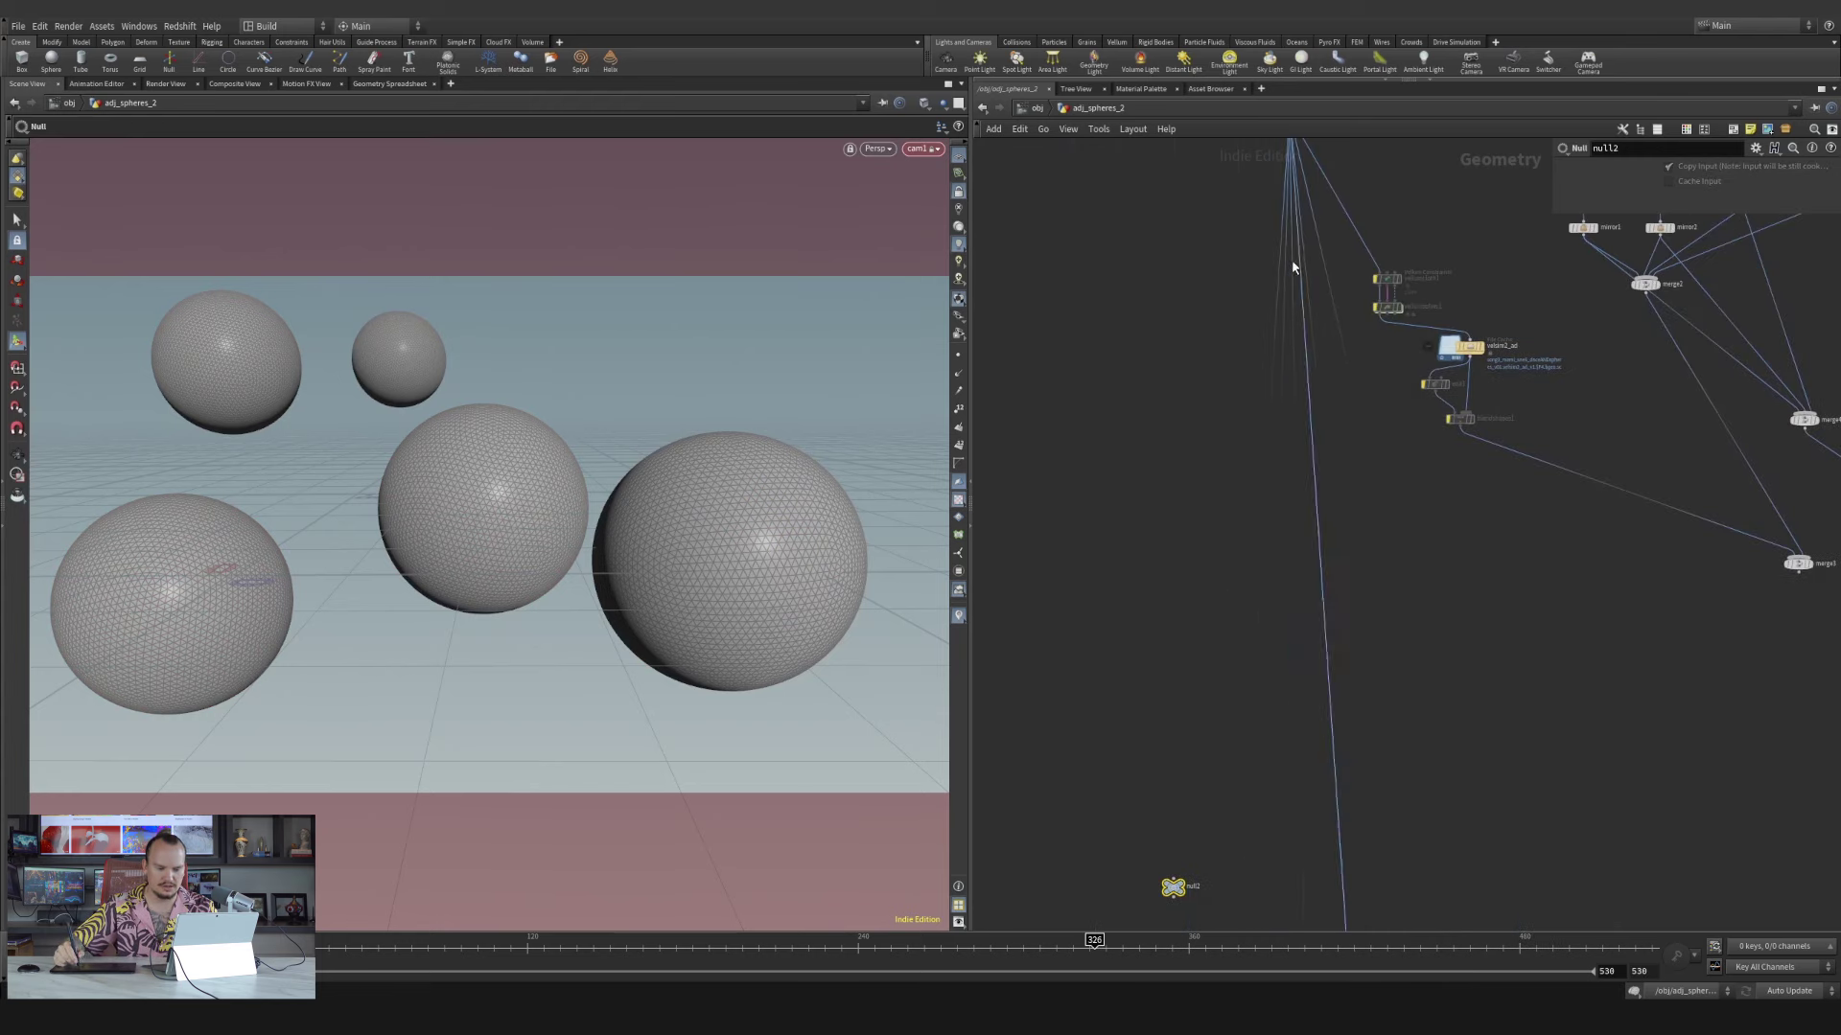
left_click_drag(1148, 647, 1350, 619)
scroll(1307, 479, "down", 5)
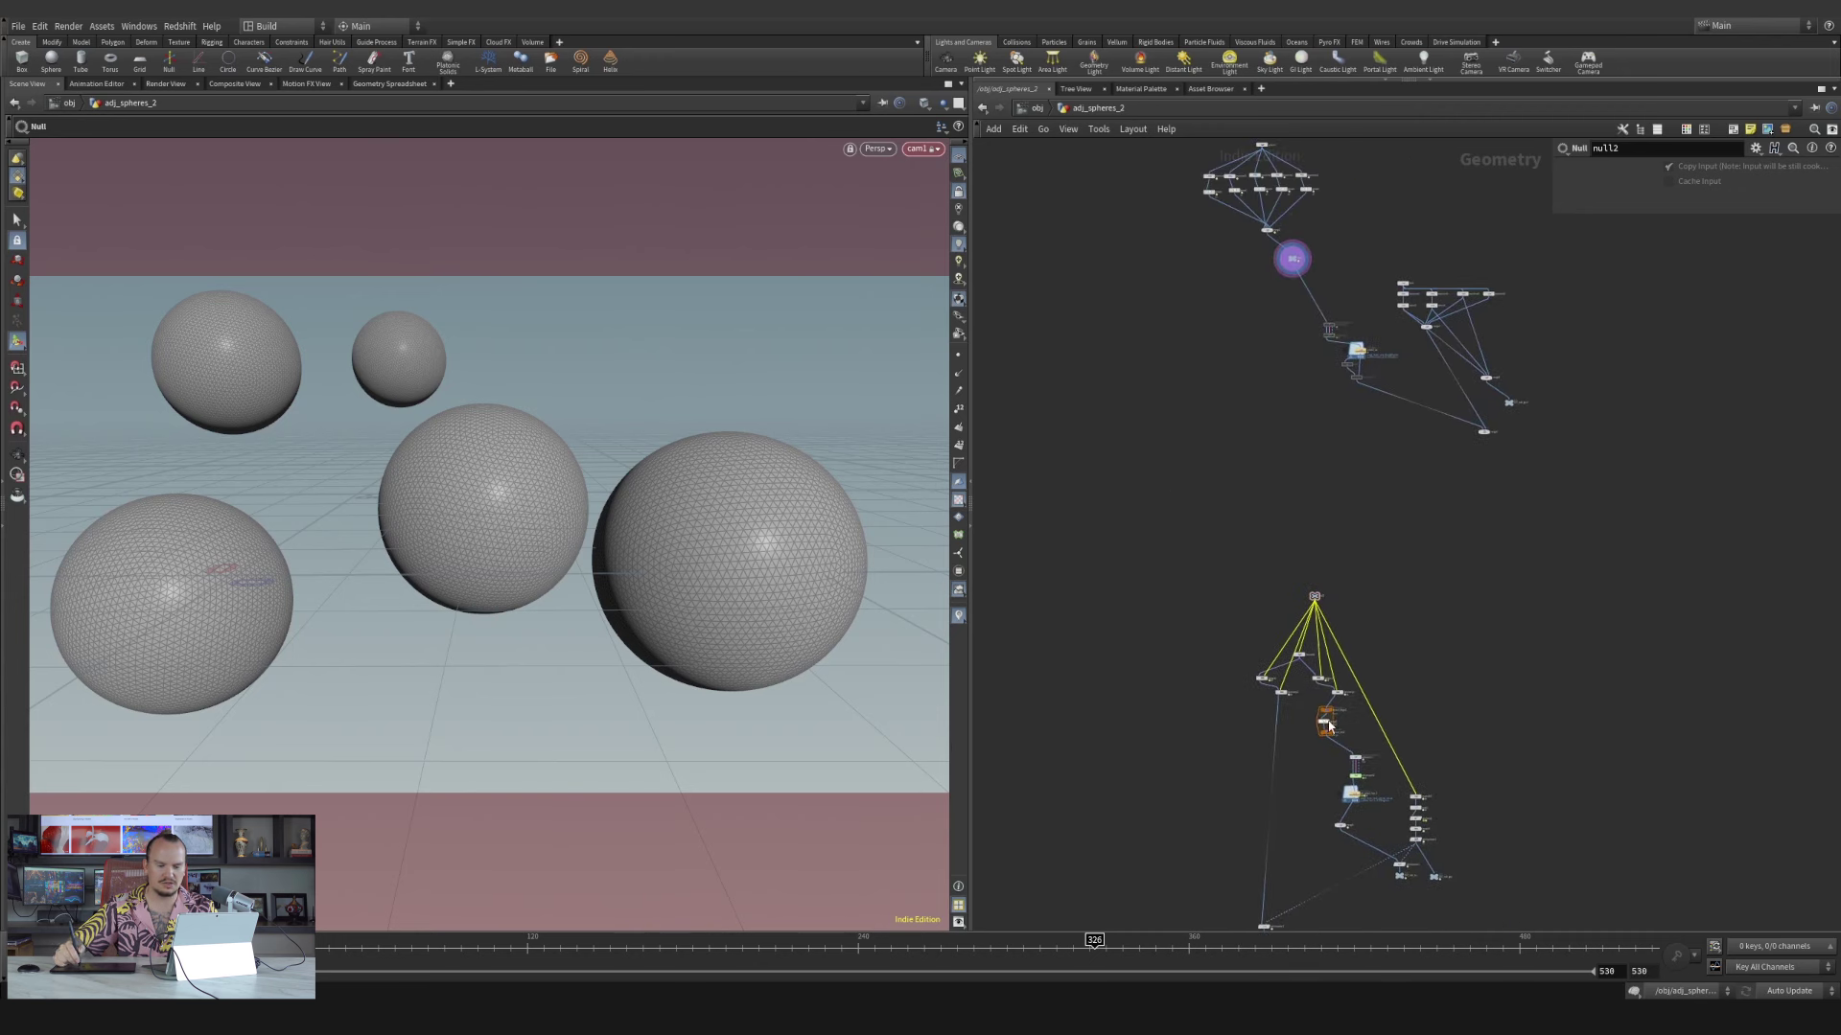
Move null1 directly beneath merge1
middle_click_drag(1307, 452, 1333, 607)
scroll(1328, 397, "up", 5)
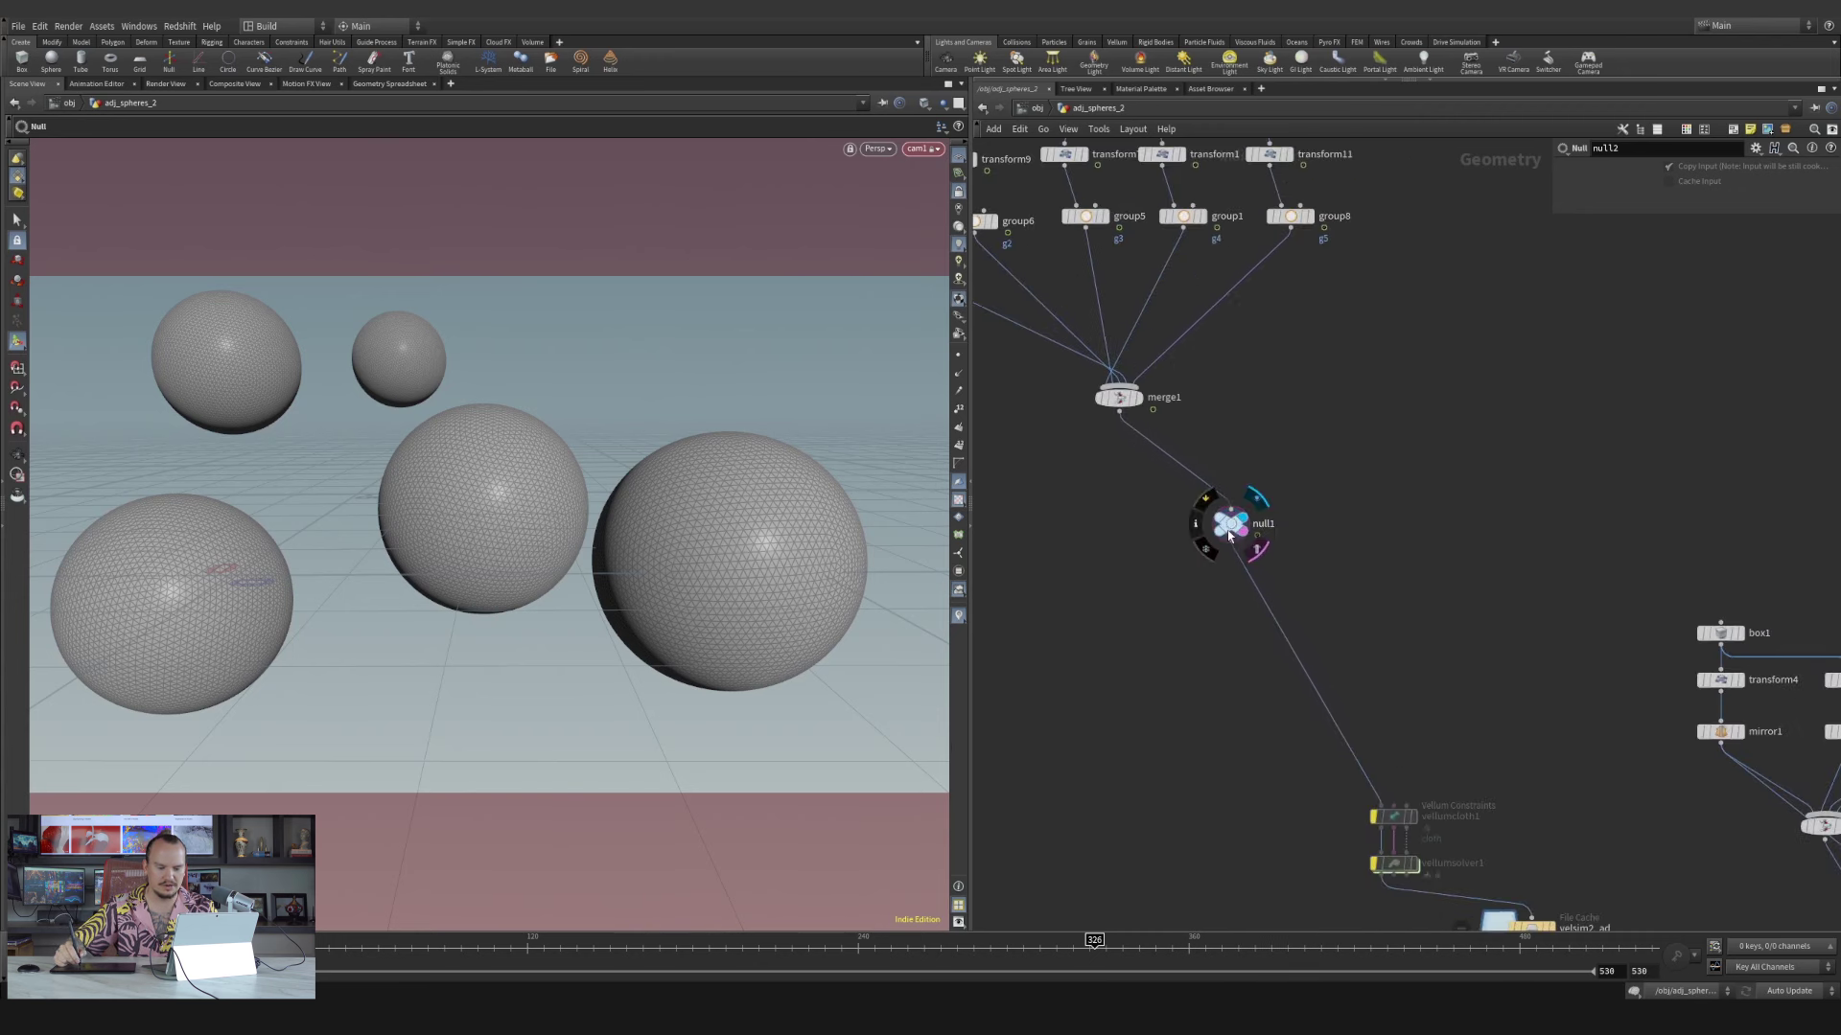
left_click_drag(1230, 536, 1118, 505)
scroll(1308, 427, "down", 1)
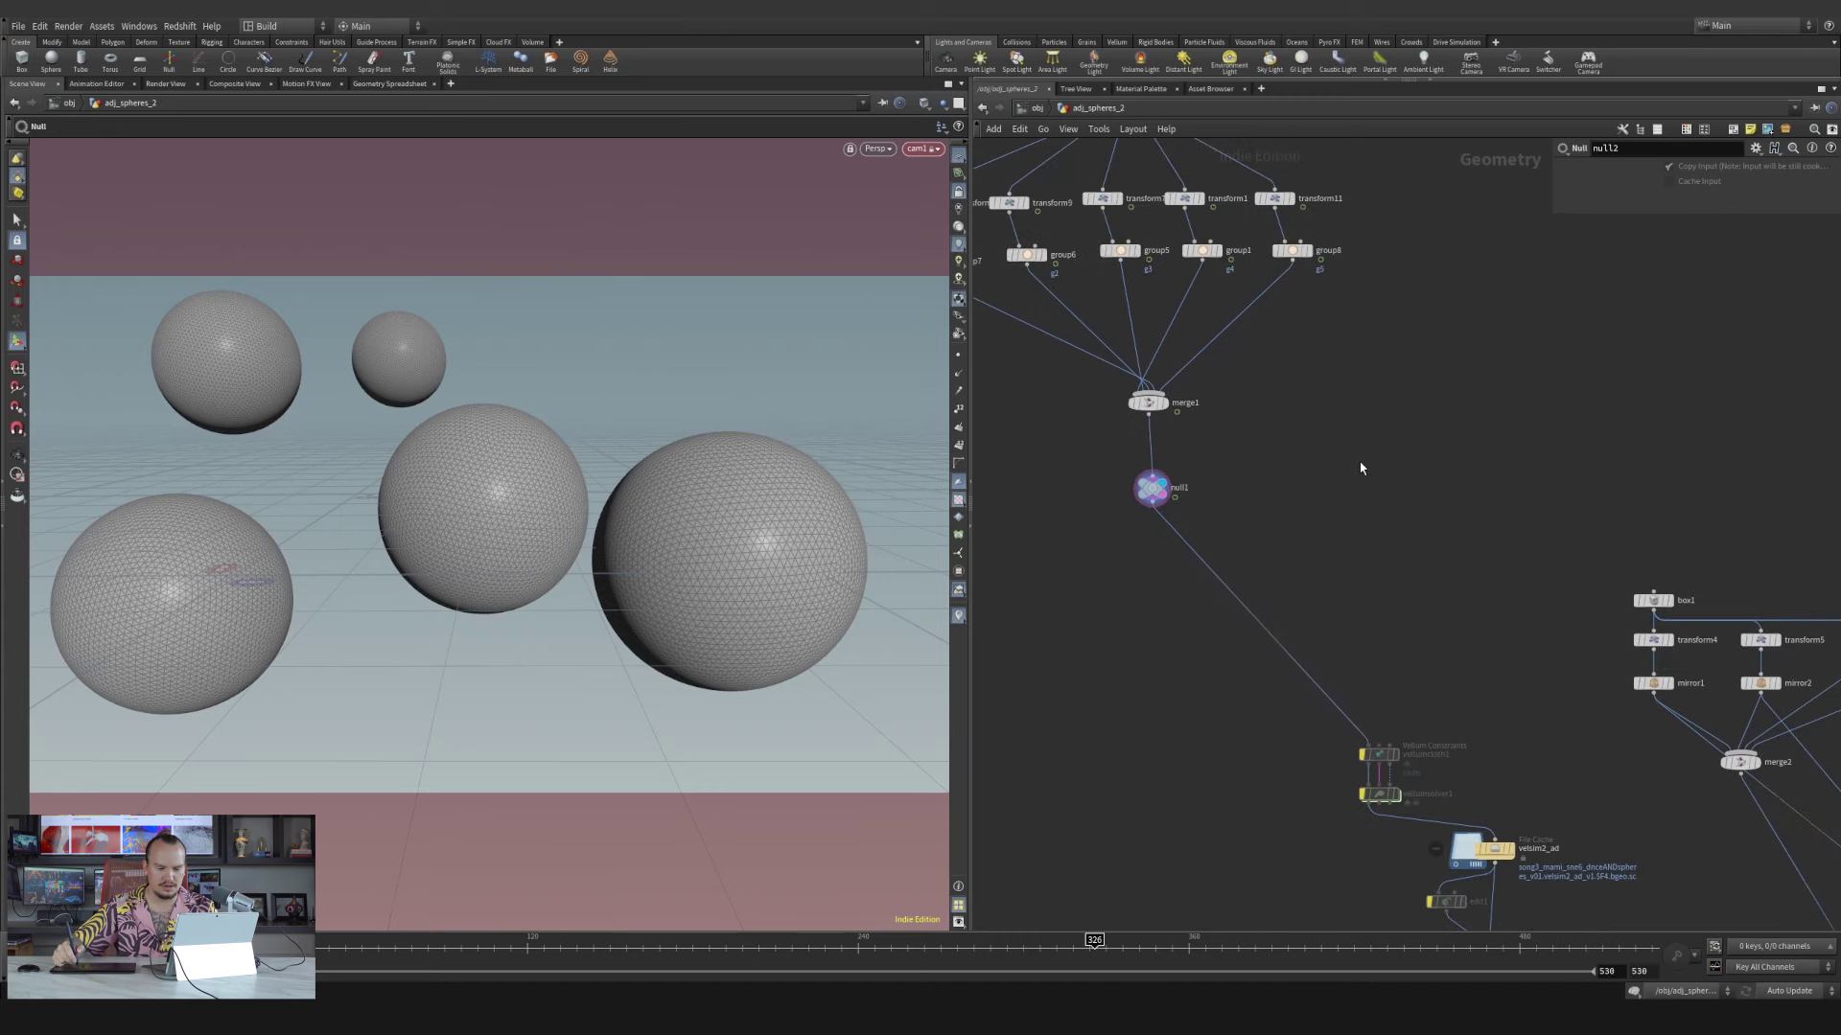
Move box1 up so that it sits centered above its four transform branches
middle_click_drag(1505, 489, 1298, 325)
scroll(1284, 334, "down", 1)
middle_click_drag(1503, 427, 1340, 455)
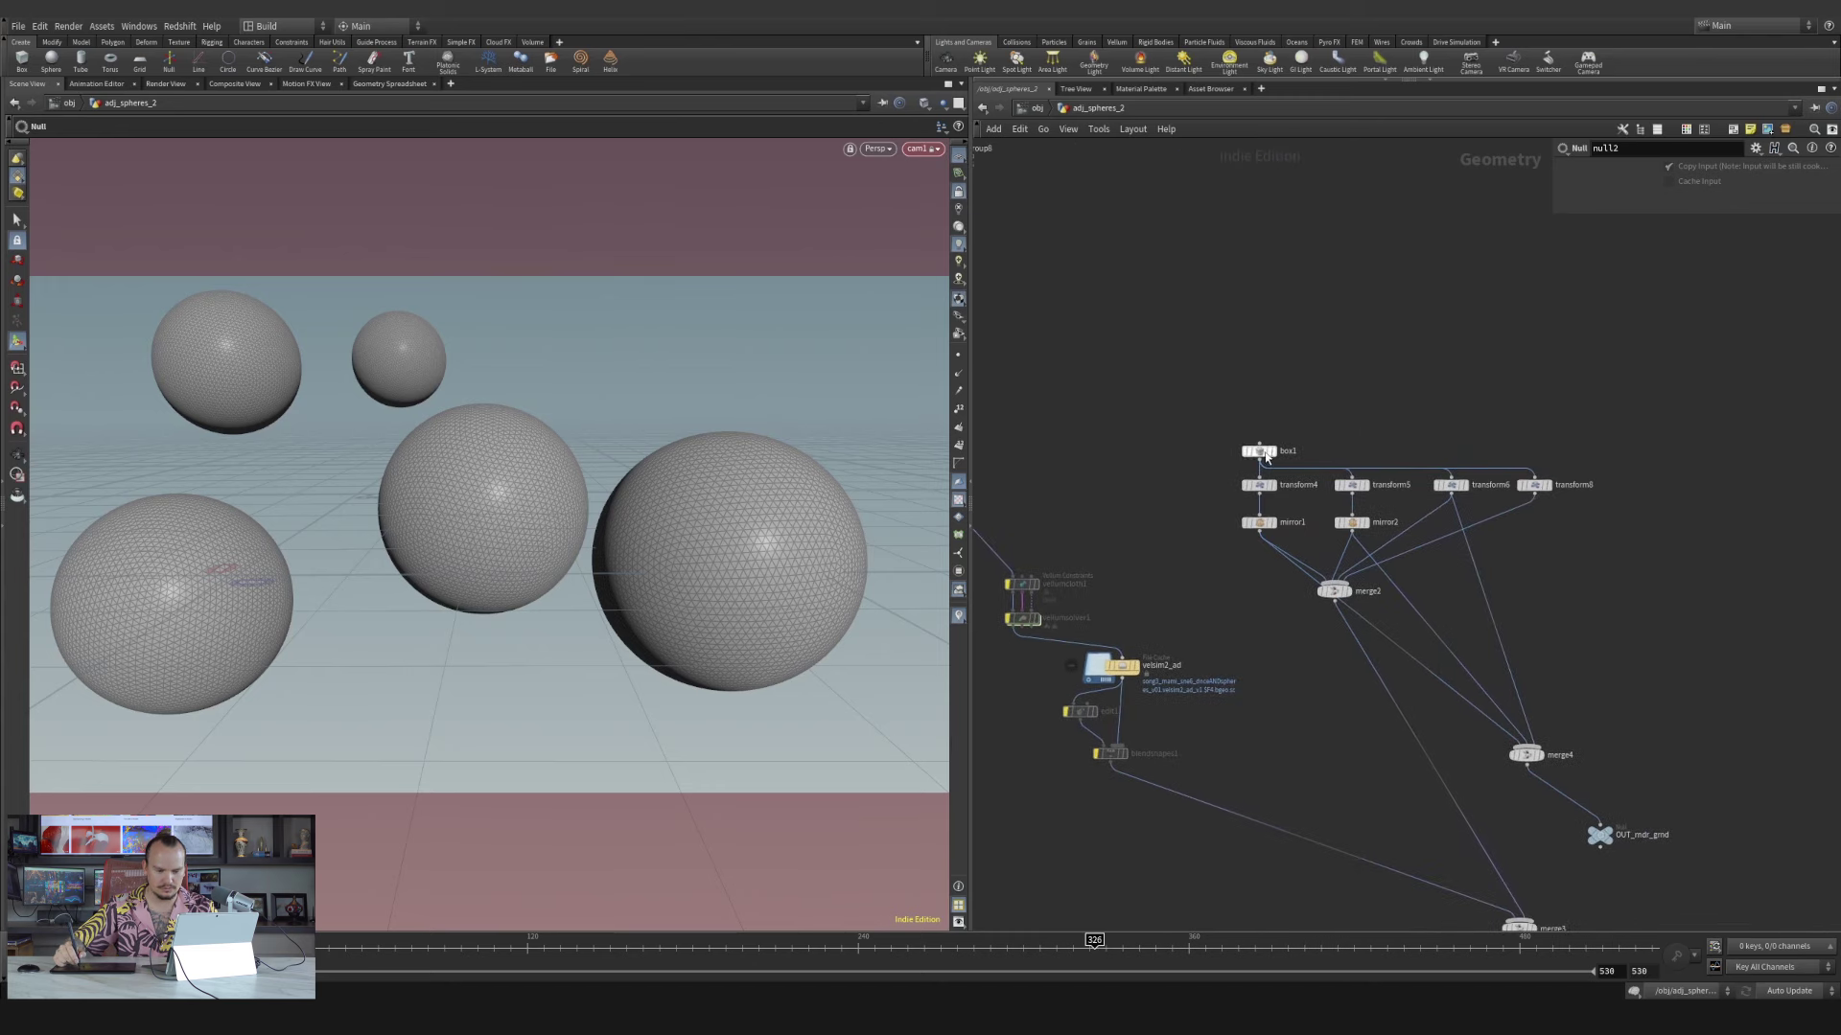
left_click_drag(1266, 456, 1378, 374)
scroll(1413, 591, "up", 4)
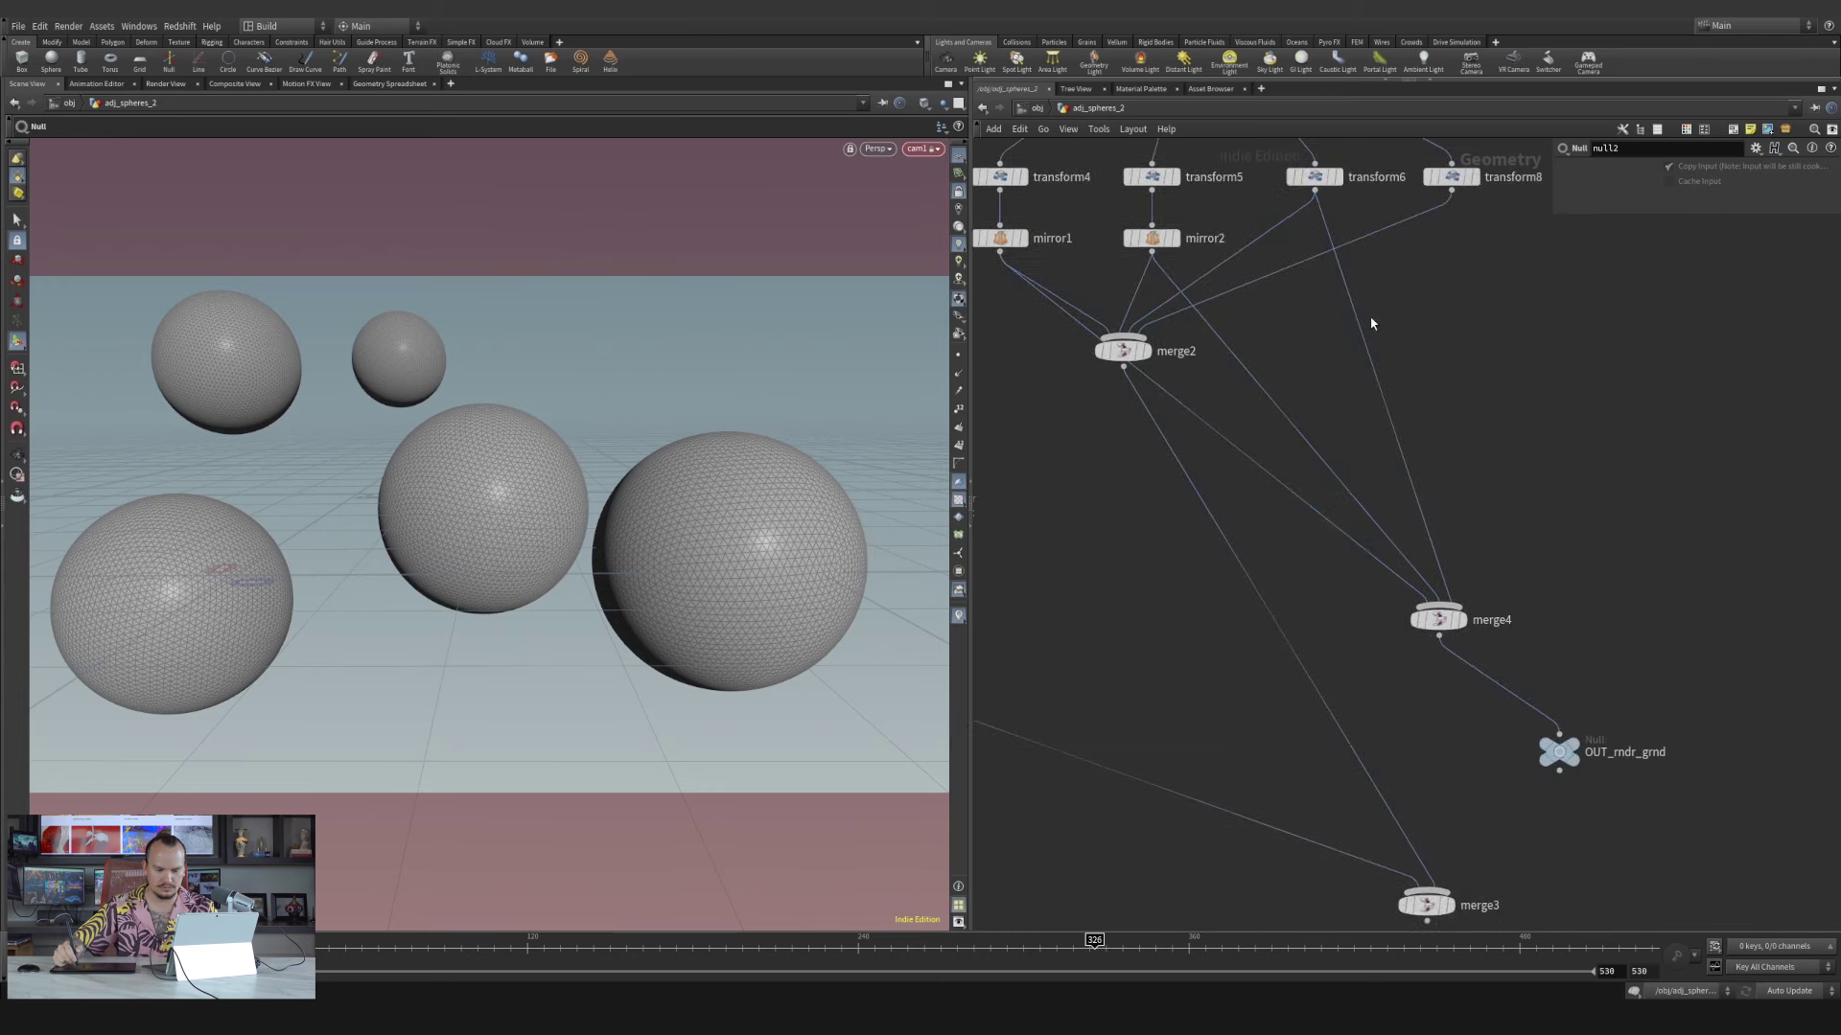
Move merge4 aside and delete it together with the OUT_rndr_grnd null
left_click_drag(1464, 621, 1554, 619)
left_click_drag(1684, 553, 1539, 767)
key("Delete")
Move merge2 down so that it sits centered below the box transform and mirror nodes
middle_click_drag(1432, 408, 1559, 551)
left_click_drag(1249, 501, 1300, 558)
middle_click_drag(1338, 262, 1369, 293)
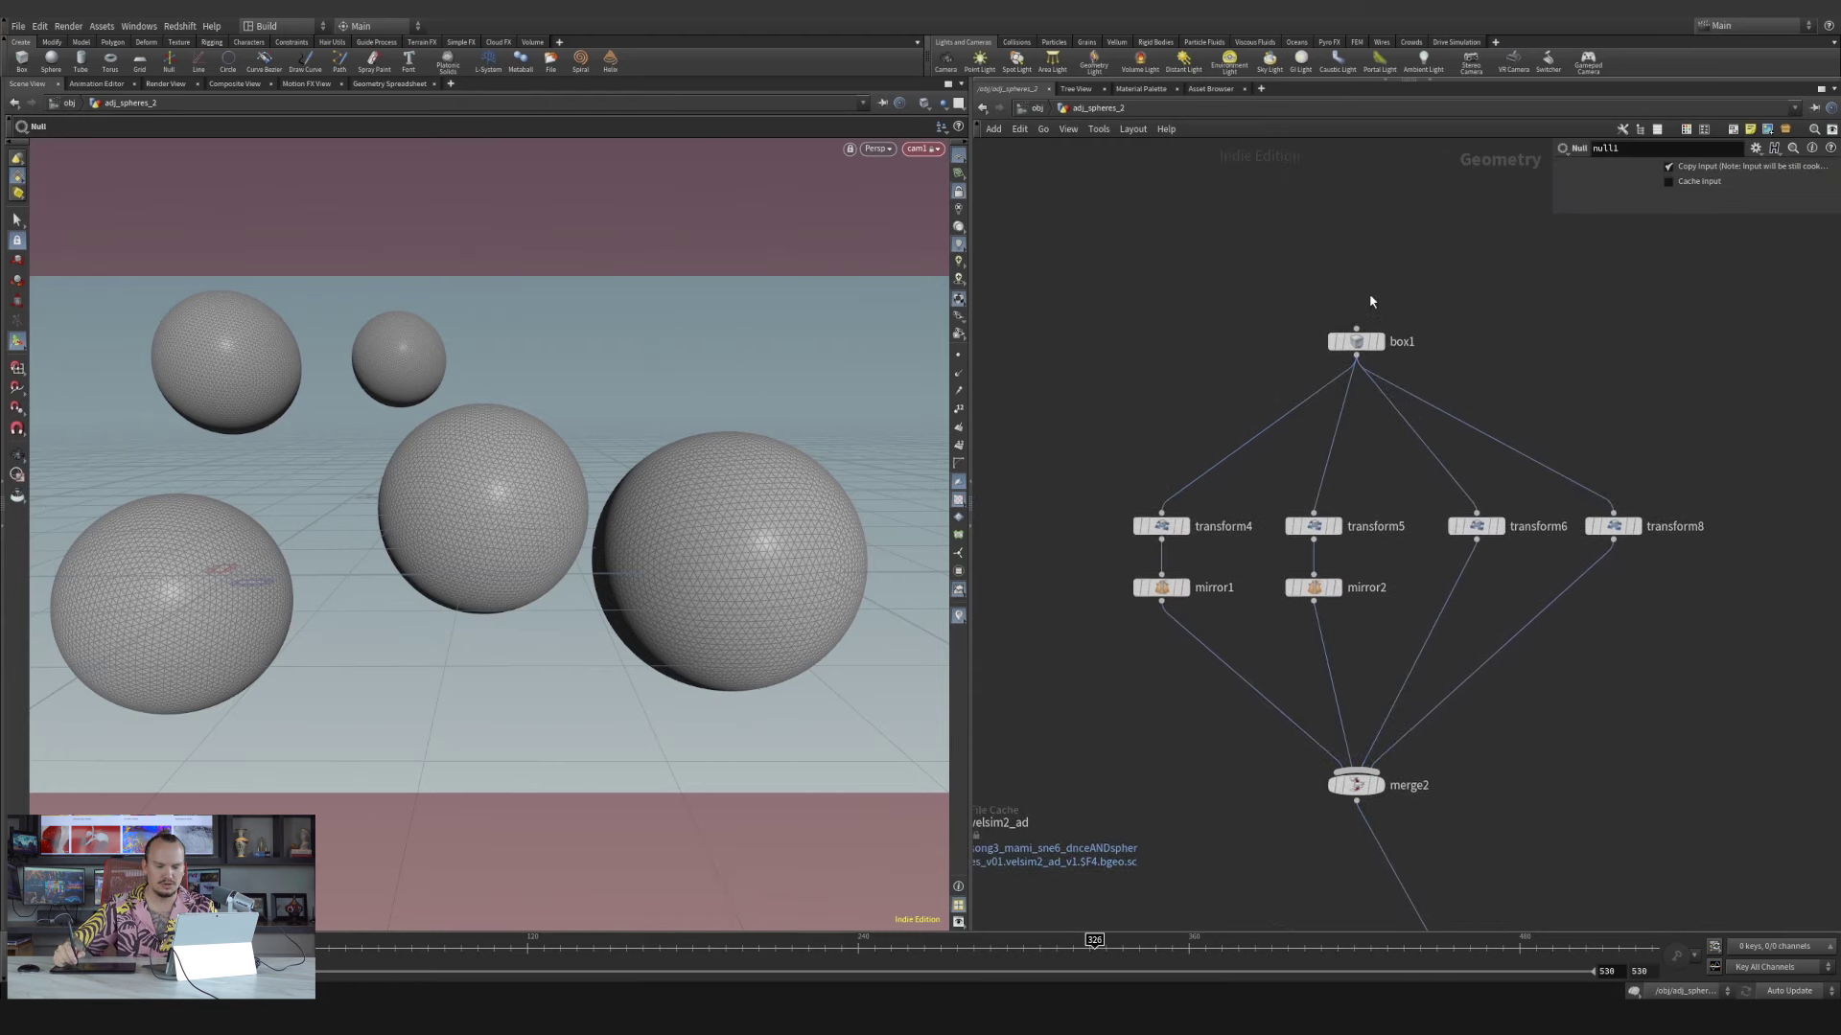
Display box1, transform4 and transform5 in turn to inspect the box pieces through the camera
left_click(1375, 346)
left_click(1378, 344)
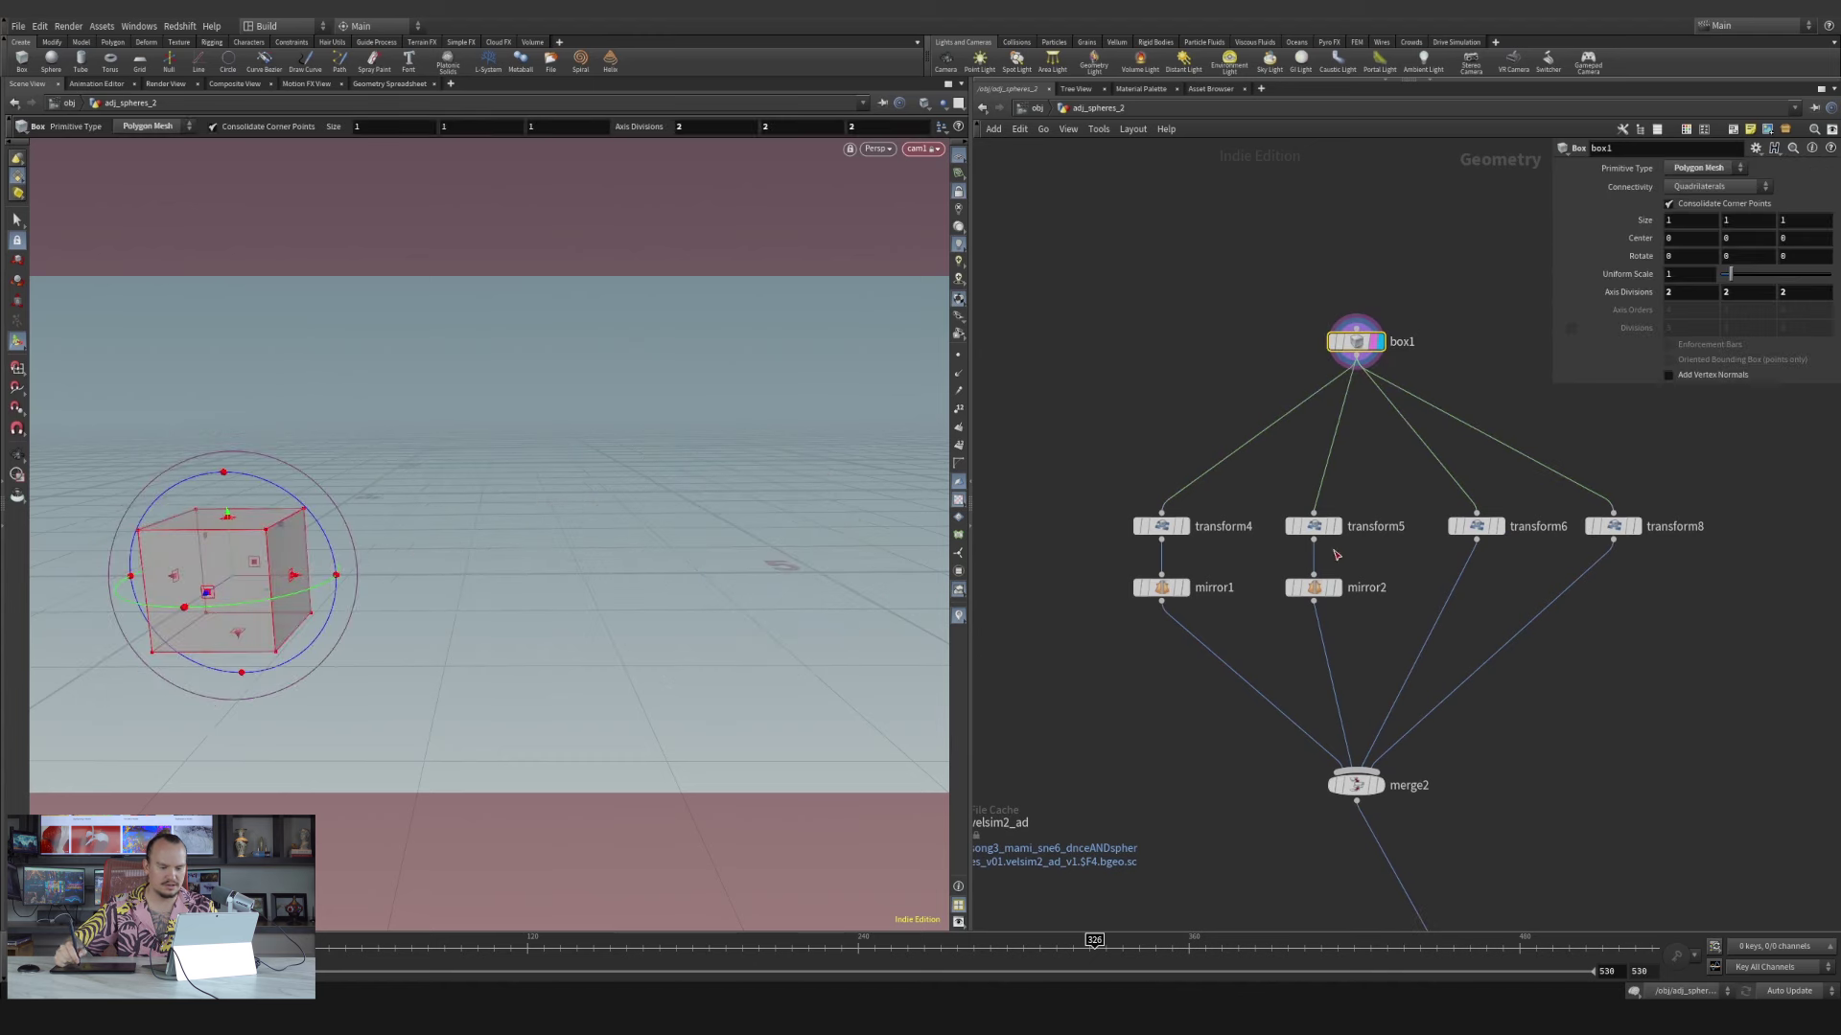
left_click(1186, 528)
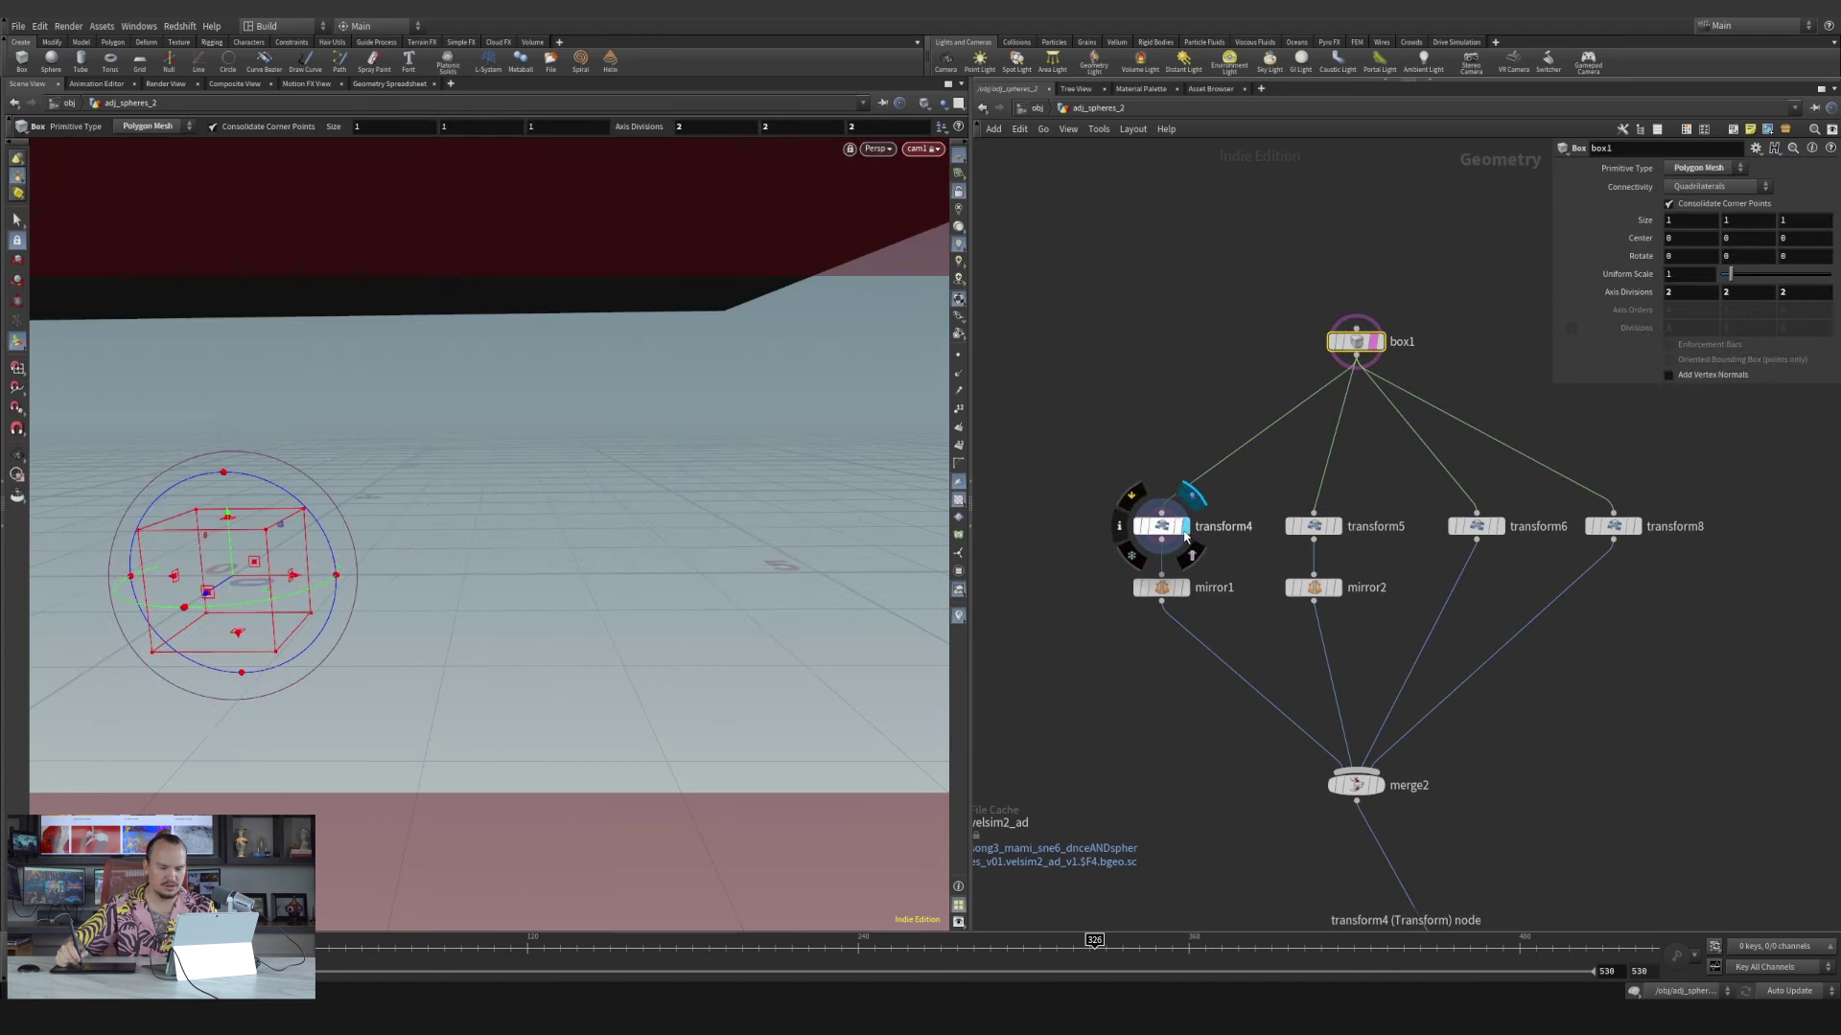
left_click(1337, 529)
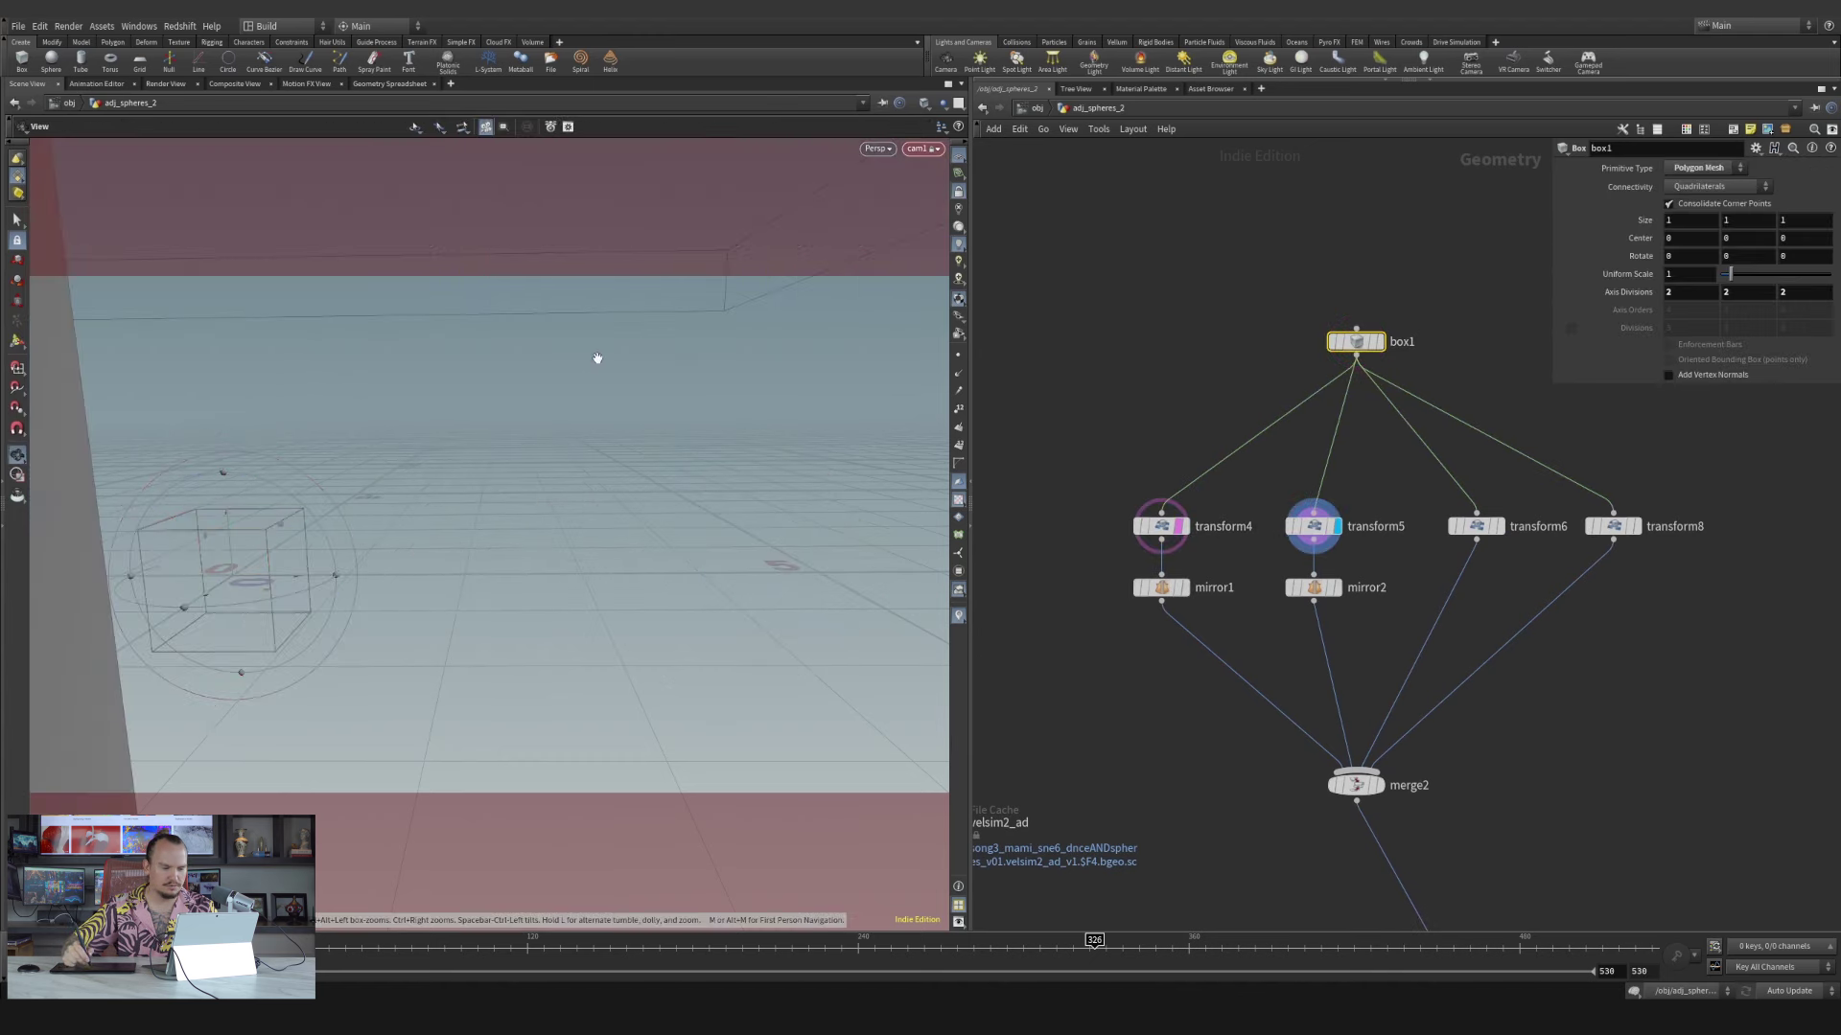
Leave the camera view and display transform6 and transform8 in turn to inspect their box pieces
right_click_drag(595, 369, 359, 674, "alt")
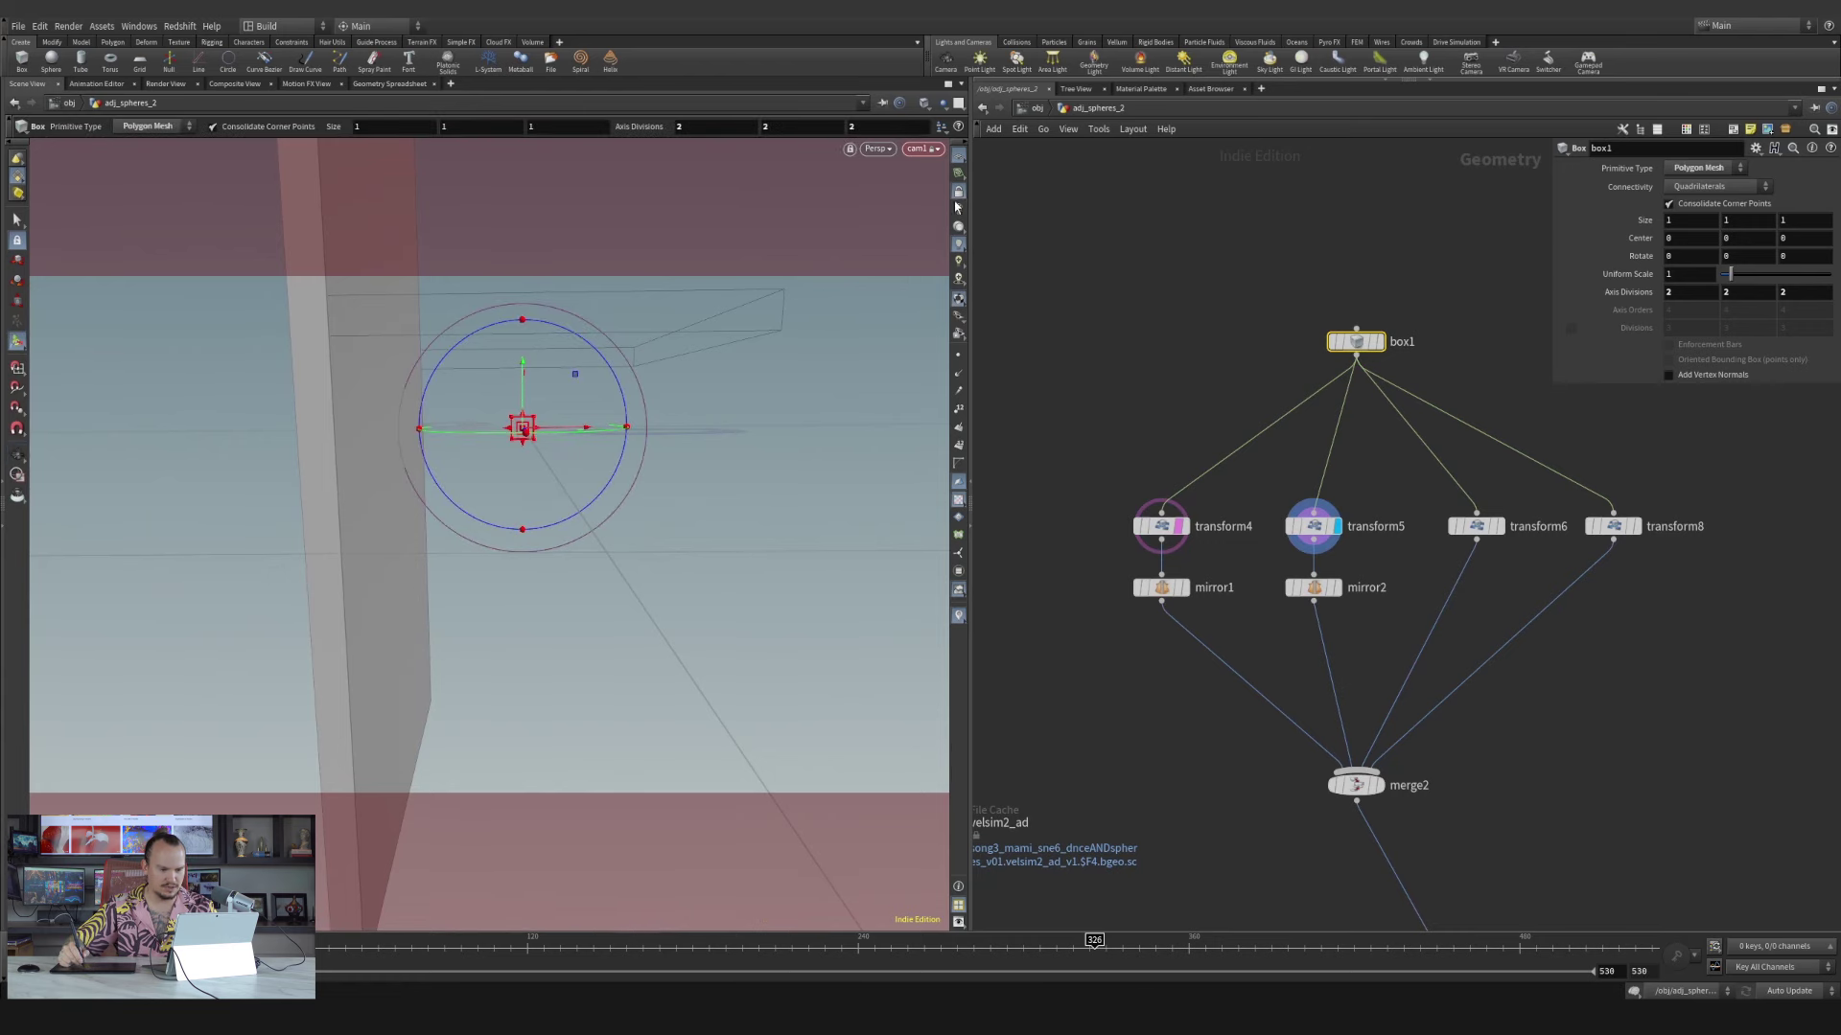
right_click_drag(822, 373, 411, 682, "alt")
left_click_drag(613, 384, 628, 458, "alt")
key("Return")
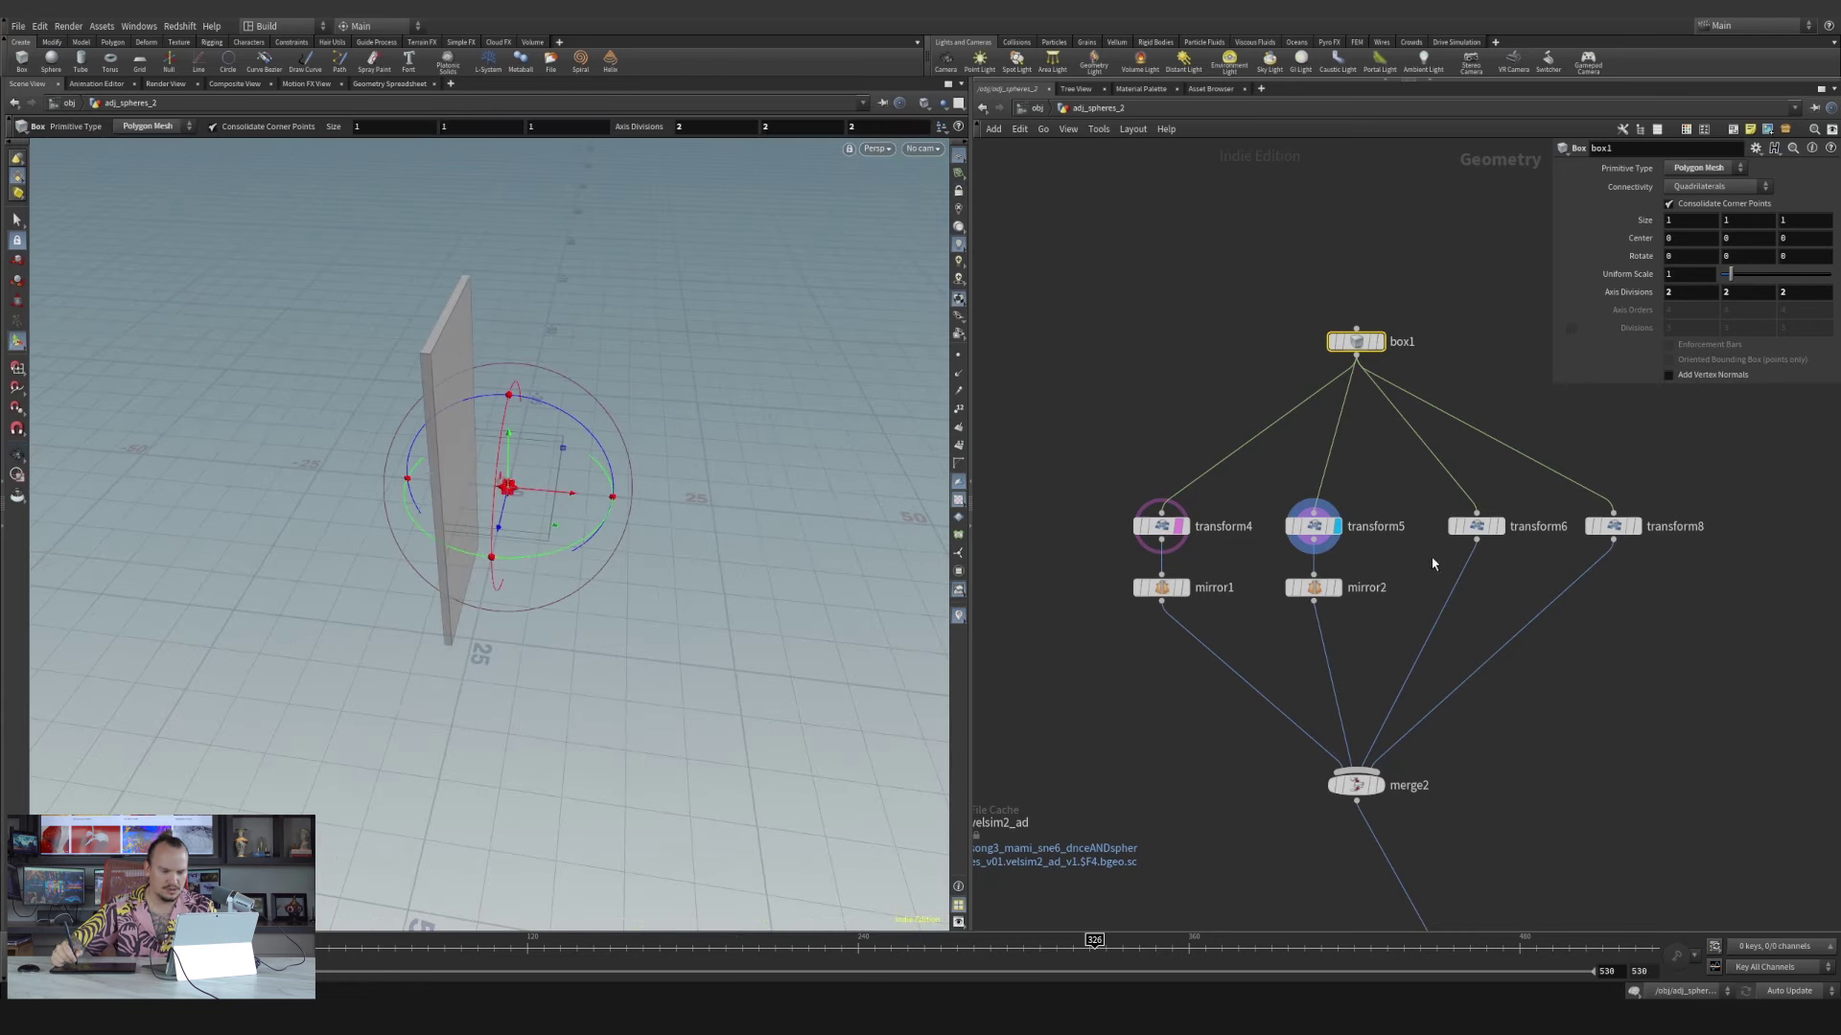
left_click(1501, 527)
left_click(1638, 533)
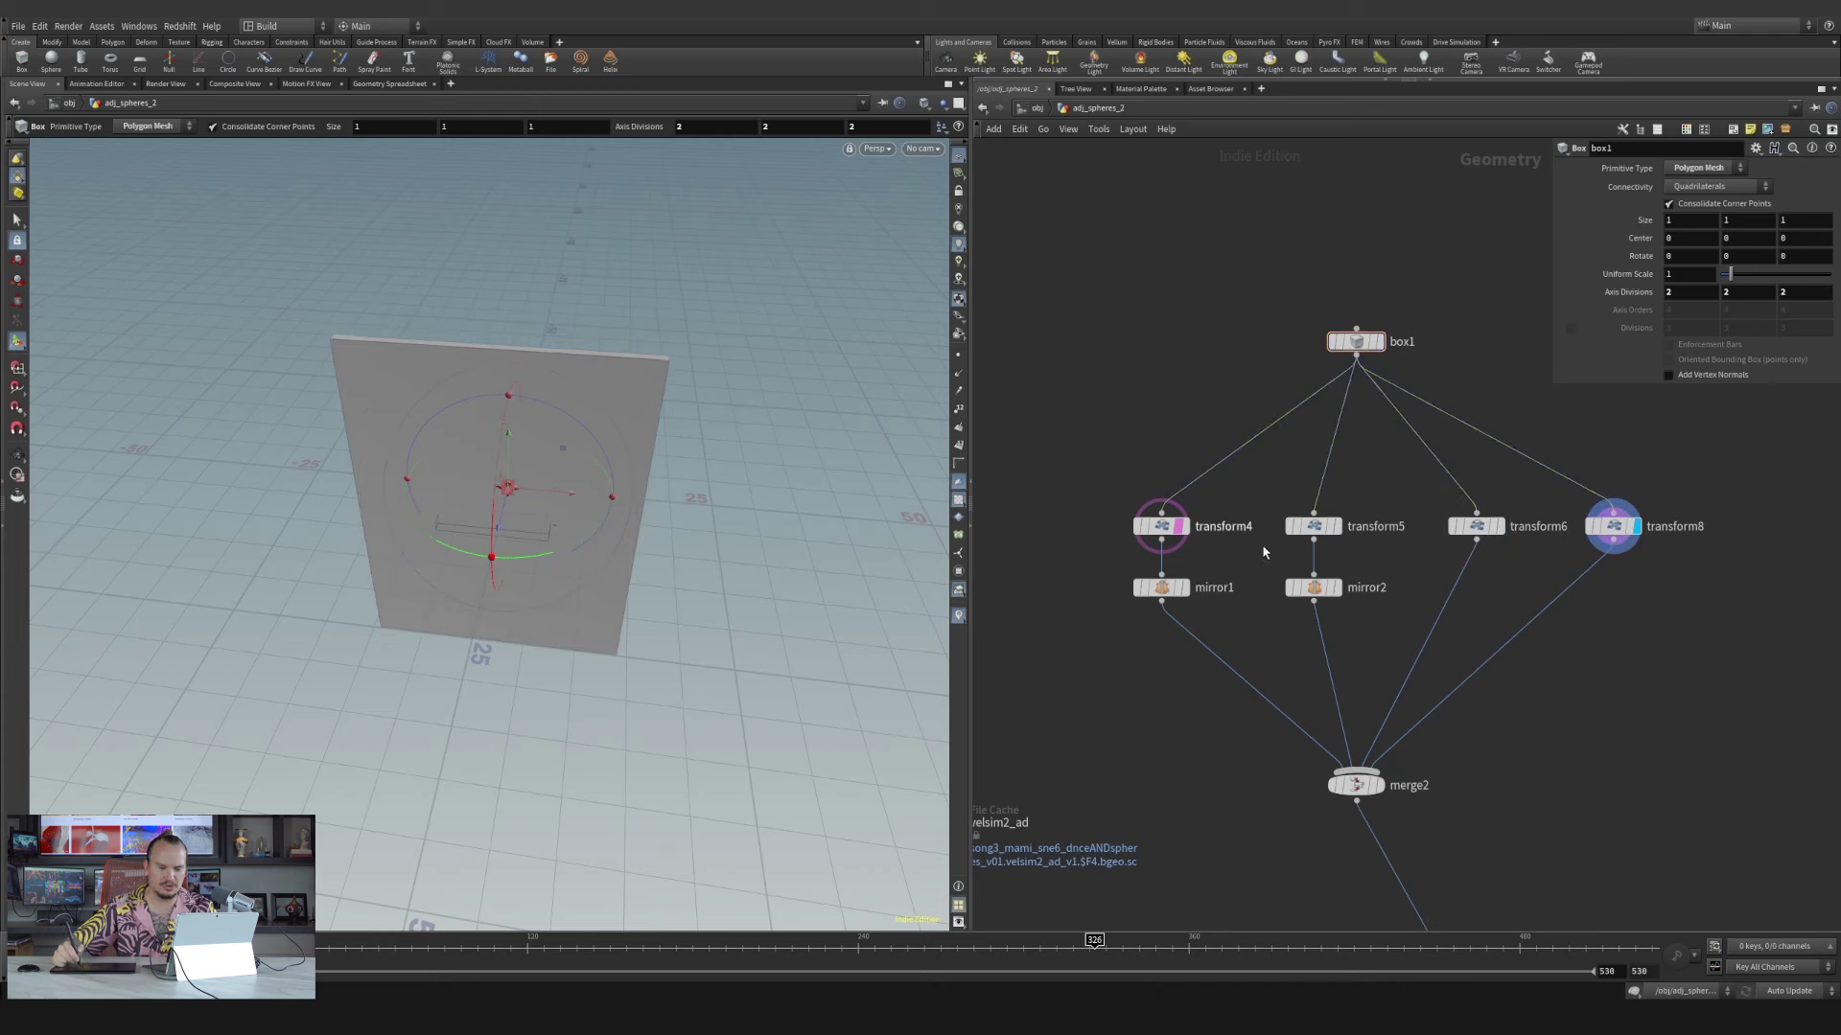
Display mirror1, mirror2 and merge2 in turn to inspect the mirrored walls and the assembled collision box
middle_click_drag(1233, 600, 1270, 476)
scroll(1287, 459, "up", 1)
left_click(1210, 464)
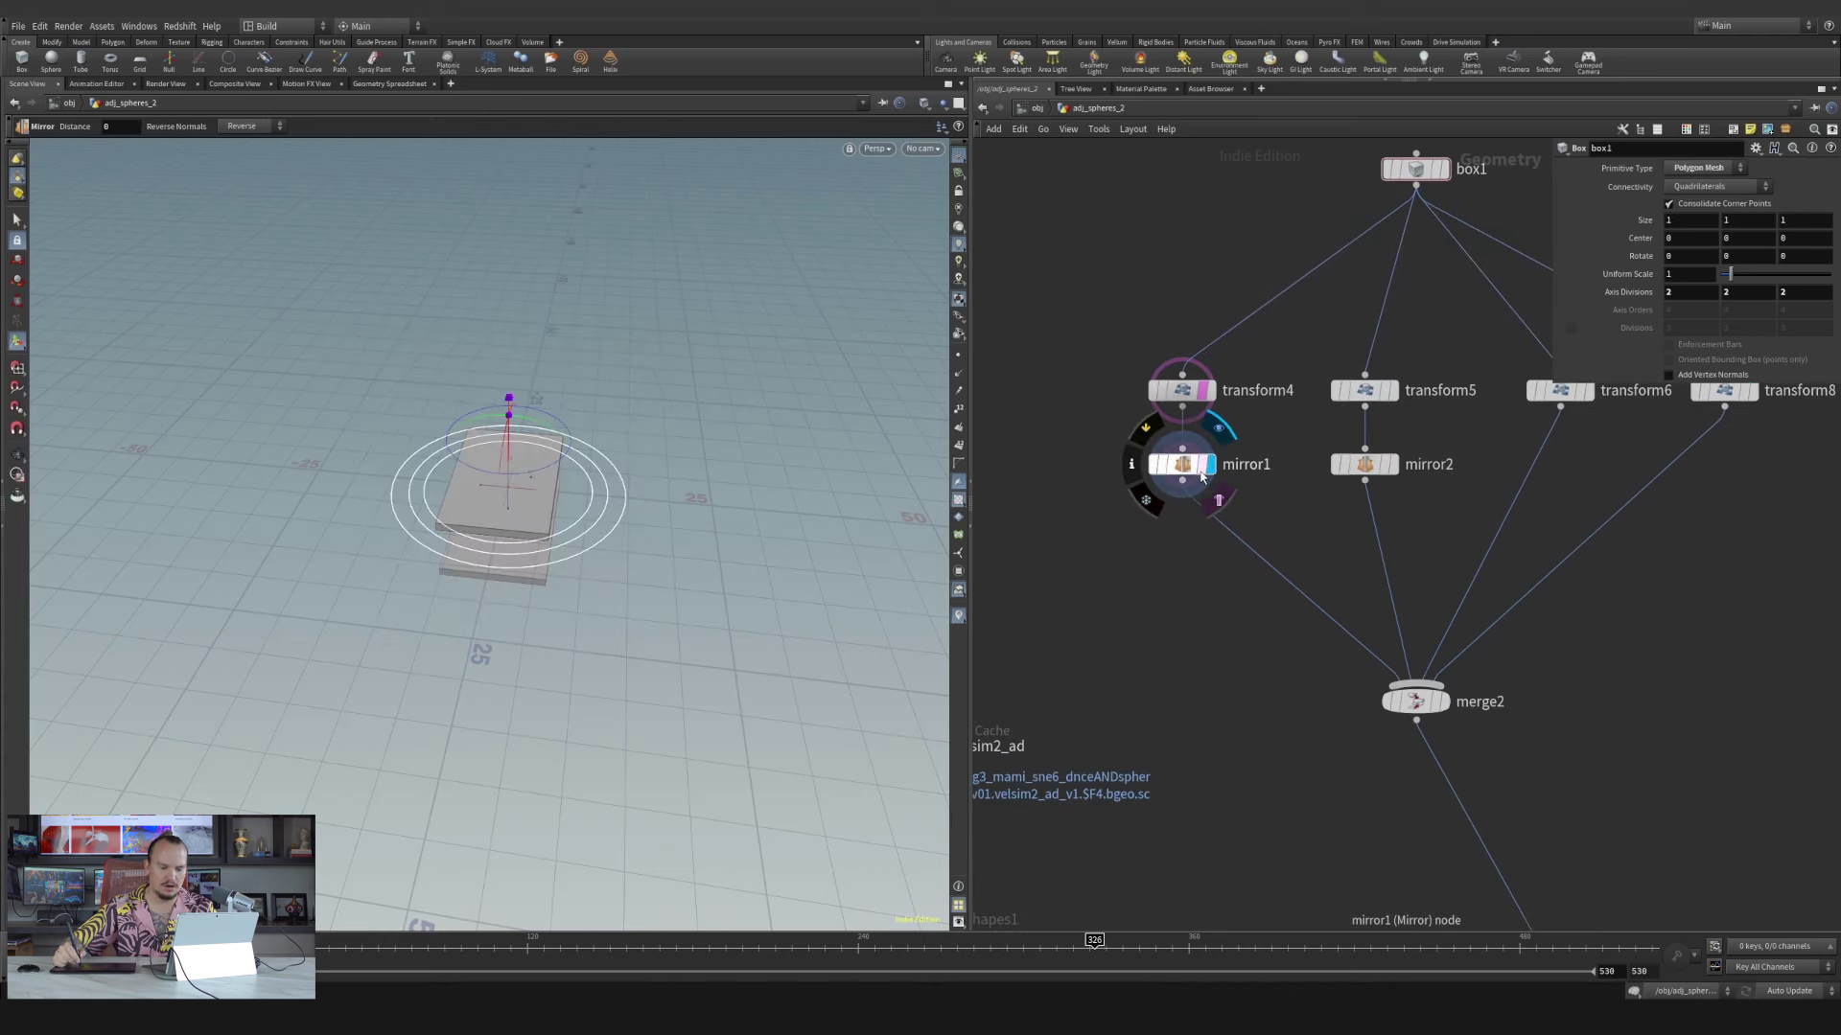
right_click_drag(564, 559, 507, 514, "alt")
left_click_drag(507, 514, 522, 457, "alt")
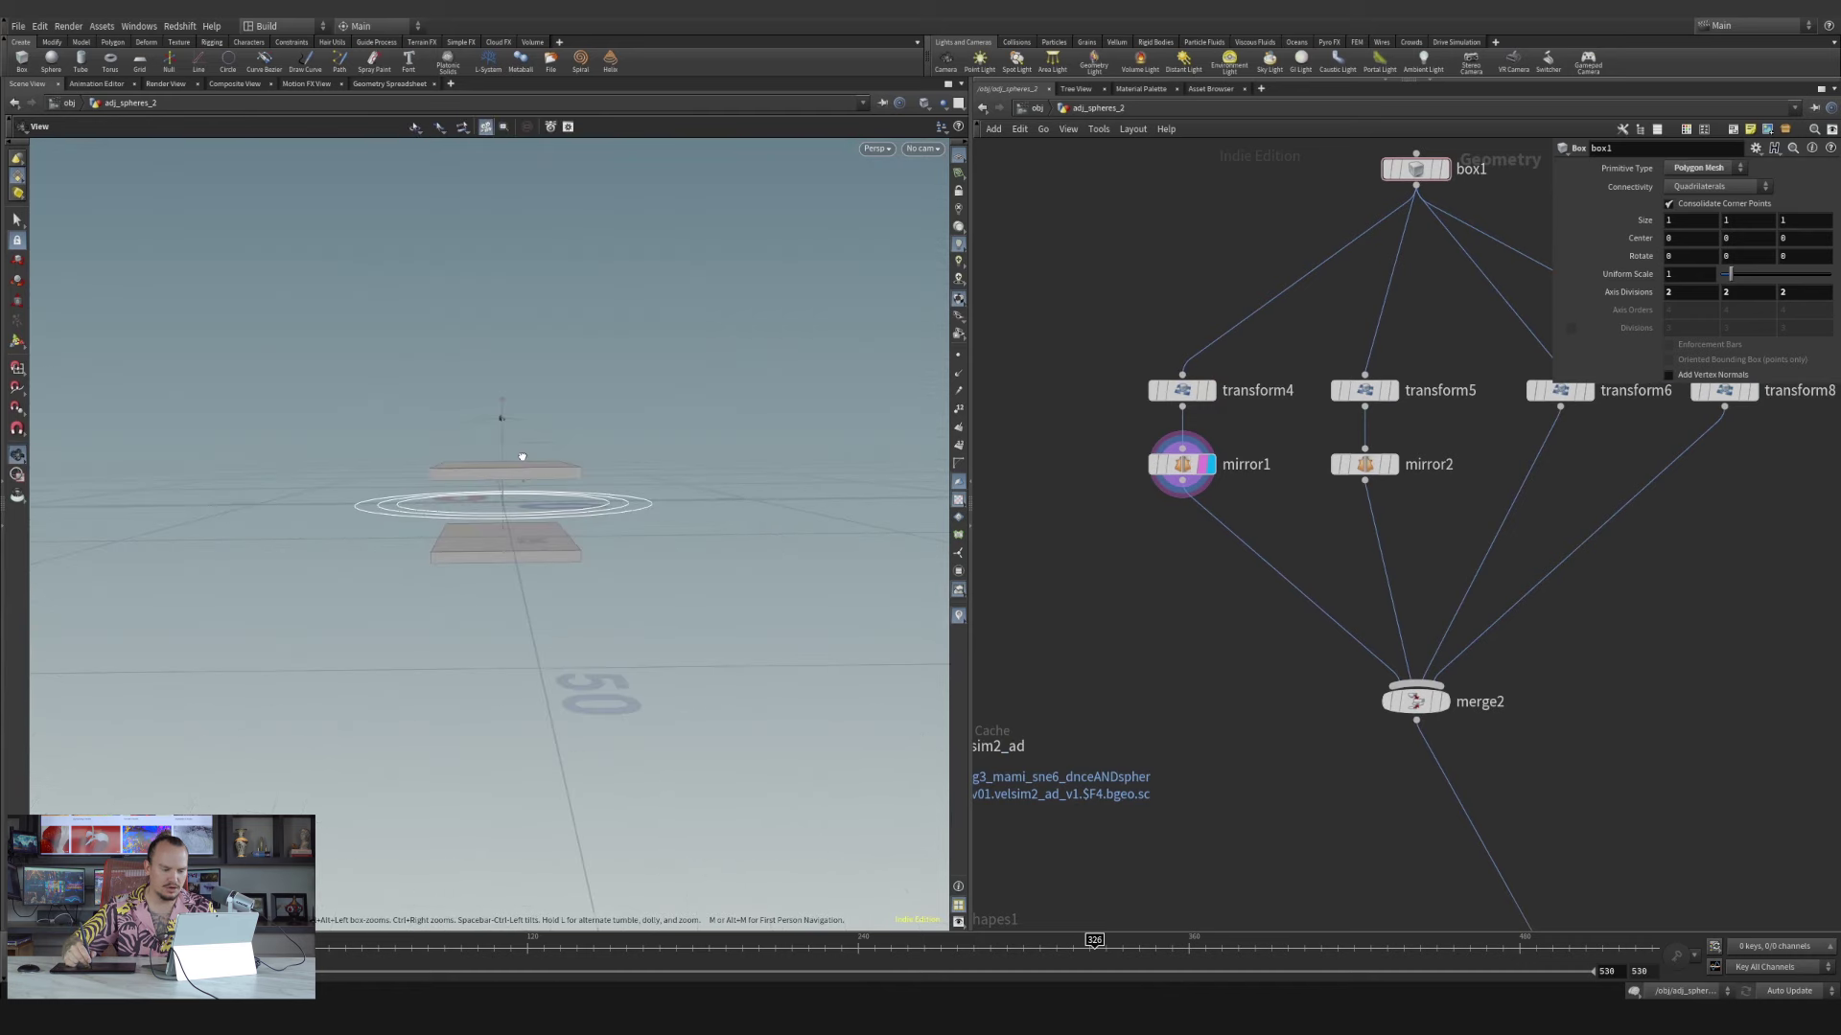
right_click_drag(522, 456, 632, 465, "alt")
left_click(1391, 465)
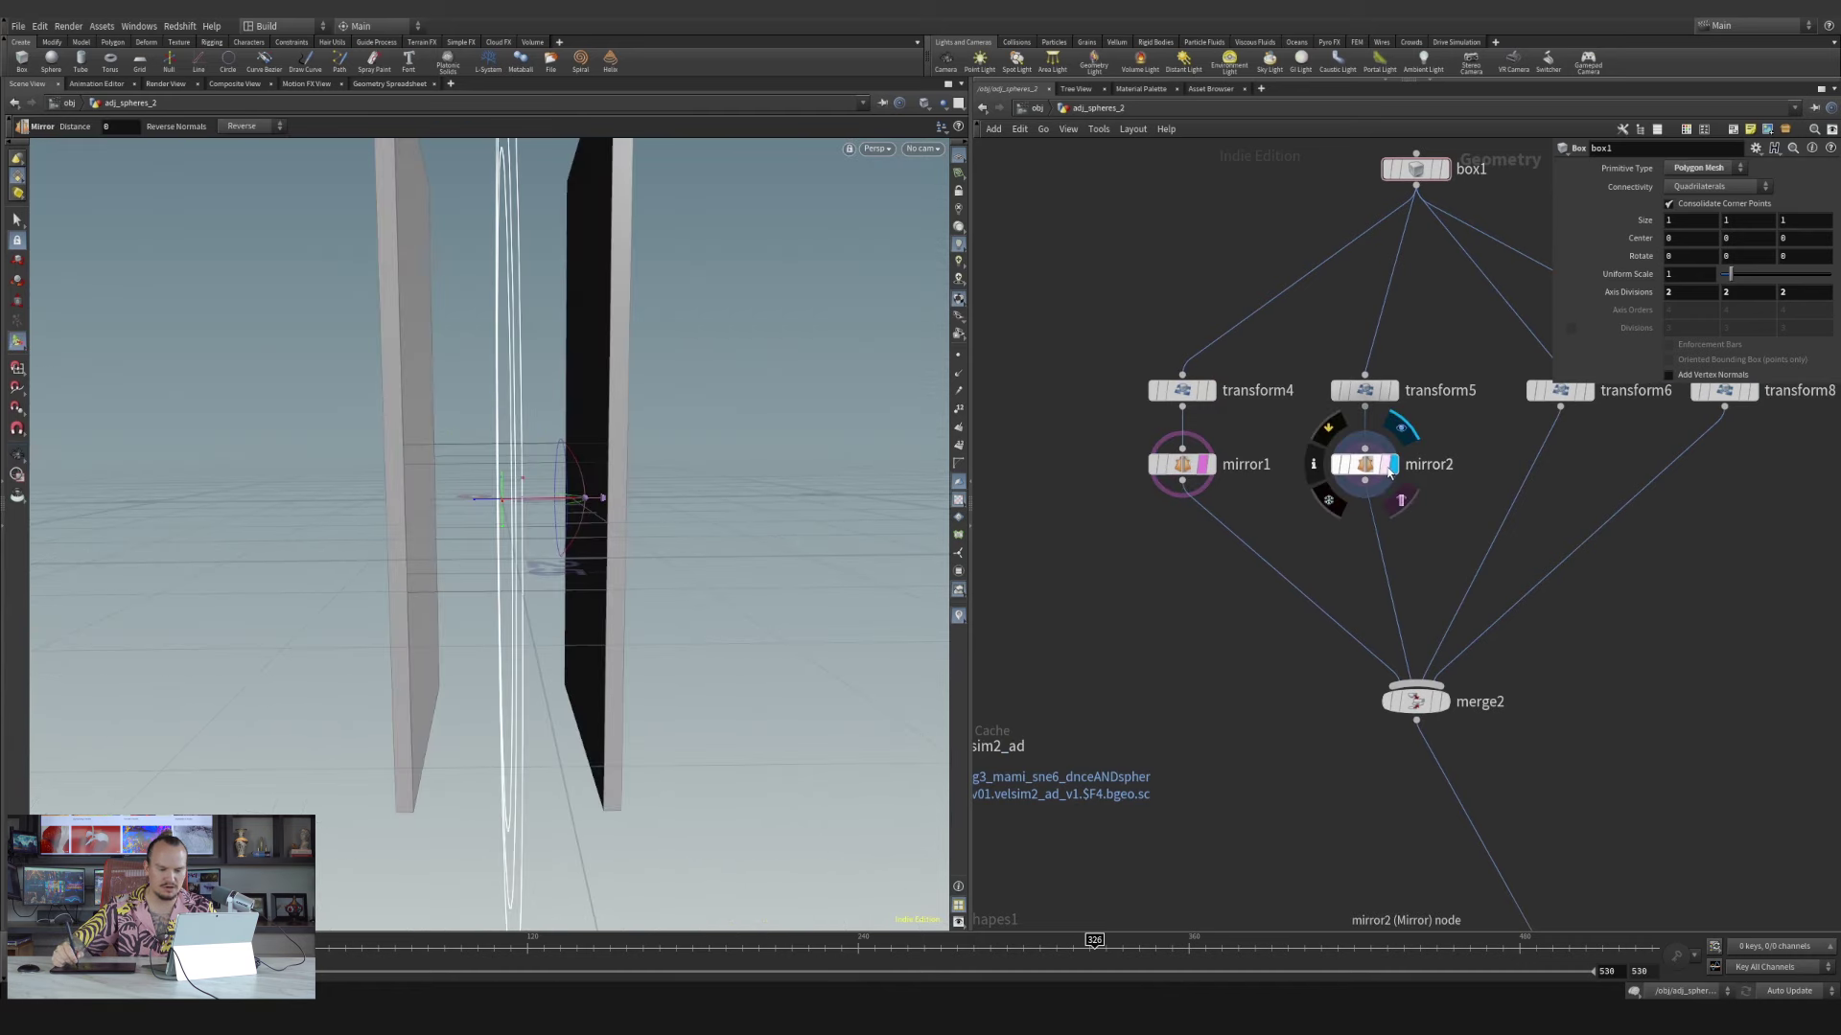
left_click(1441, 701)
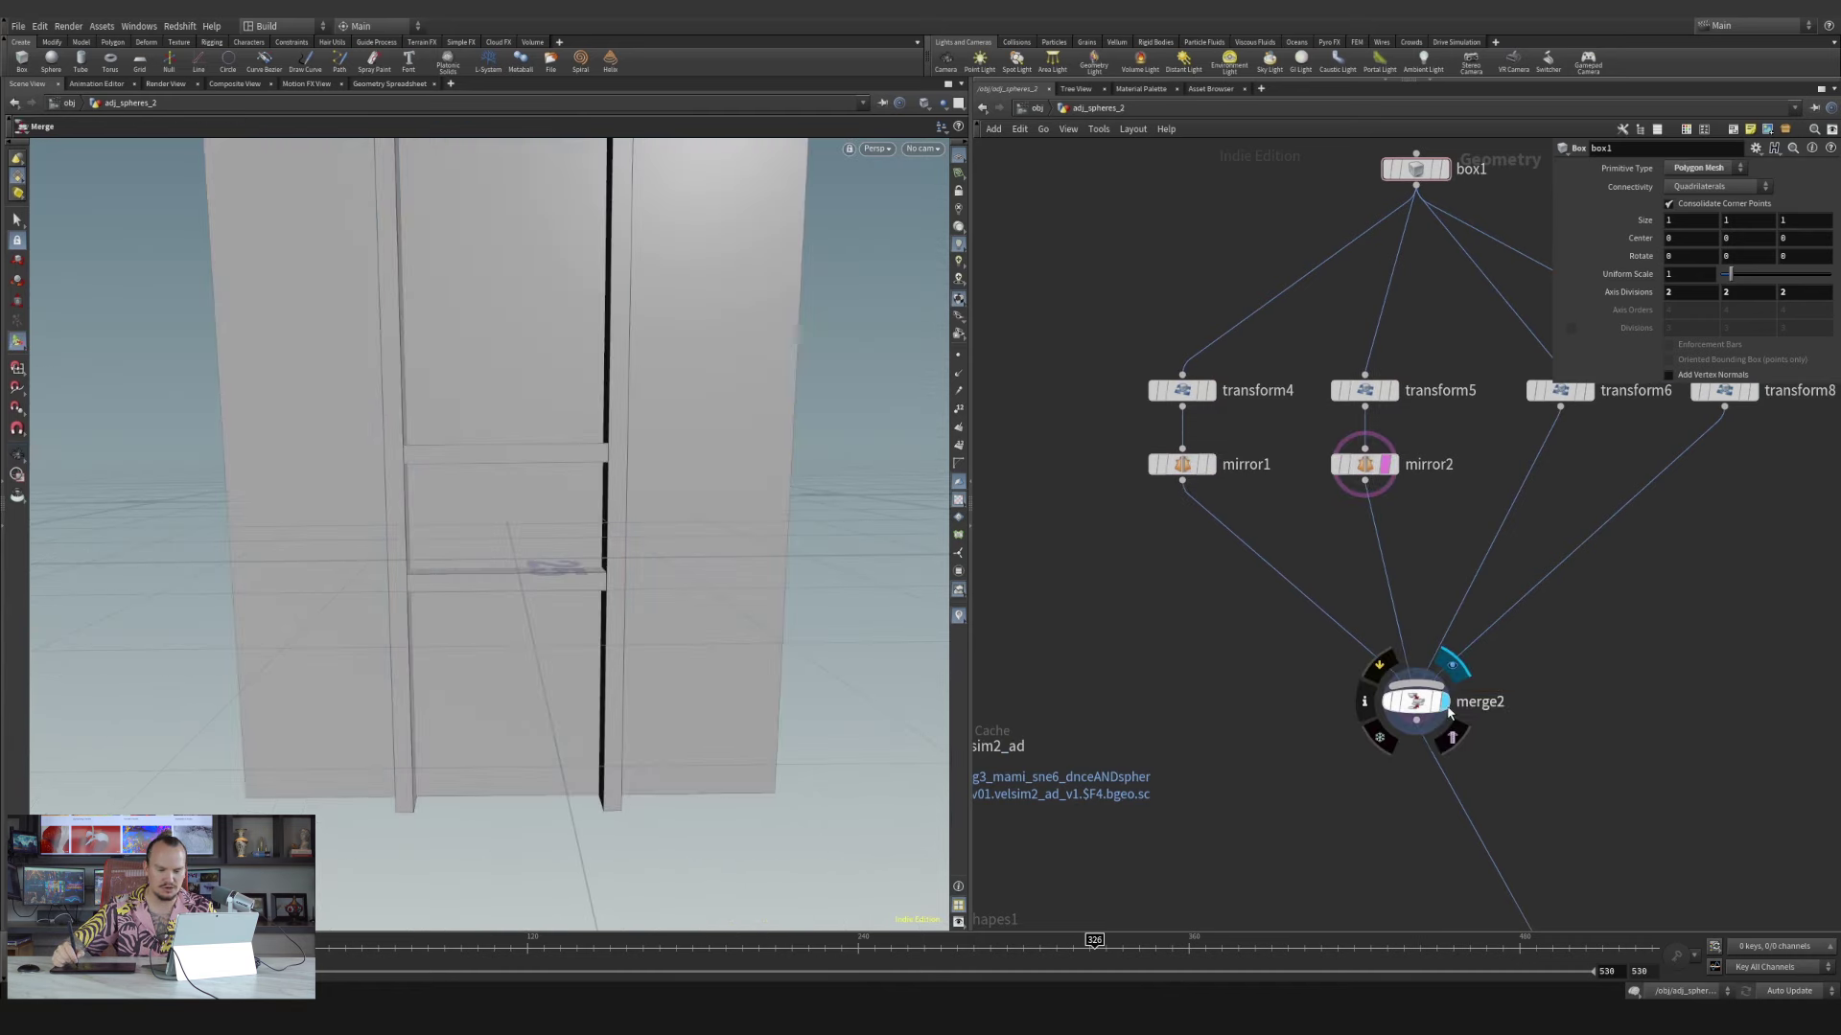
left_click_drag(534, 481, 744, 412, "alt")
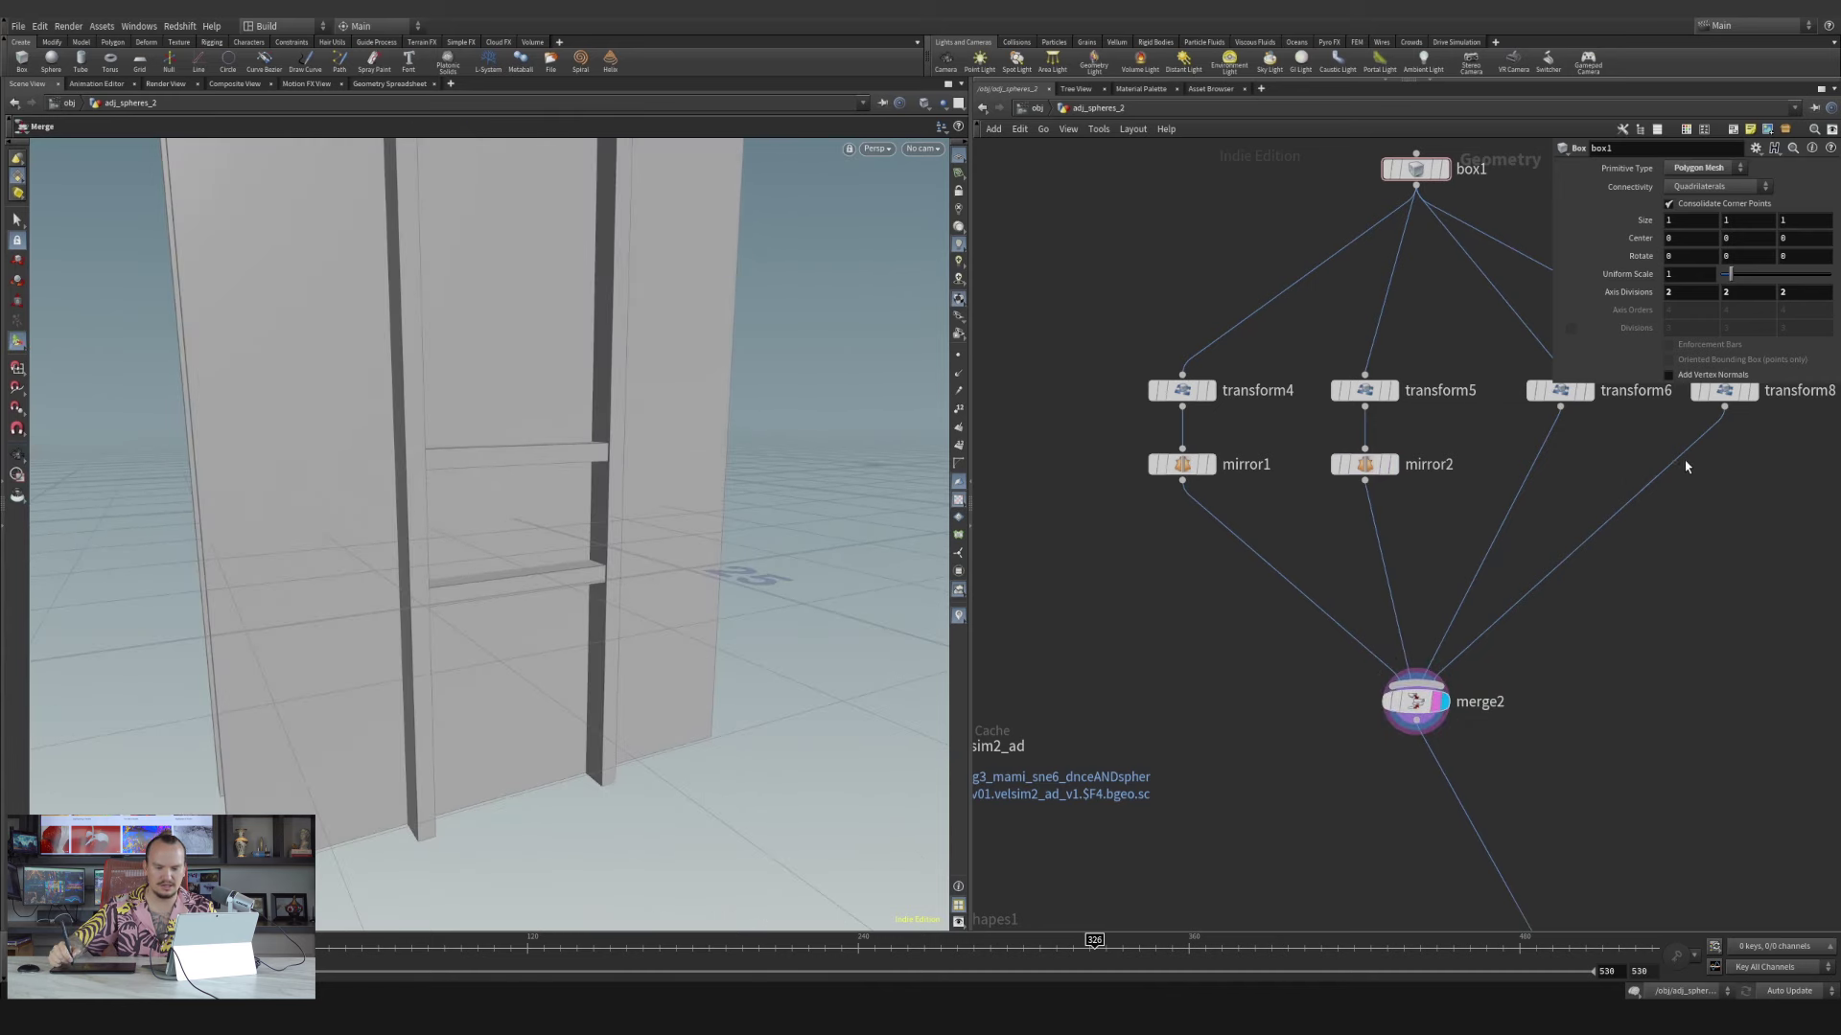
Disconnect transform8 from merge2 and look into the open compartment of the collision box
key("Delete")
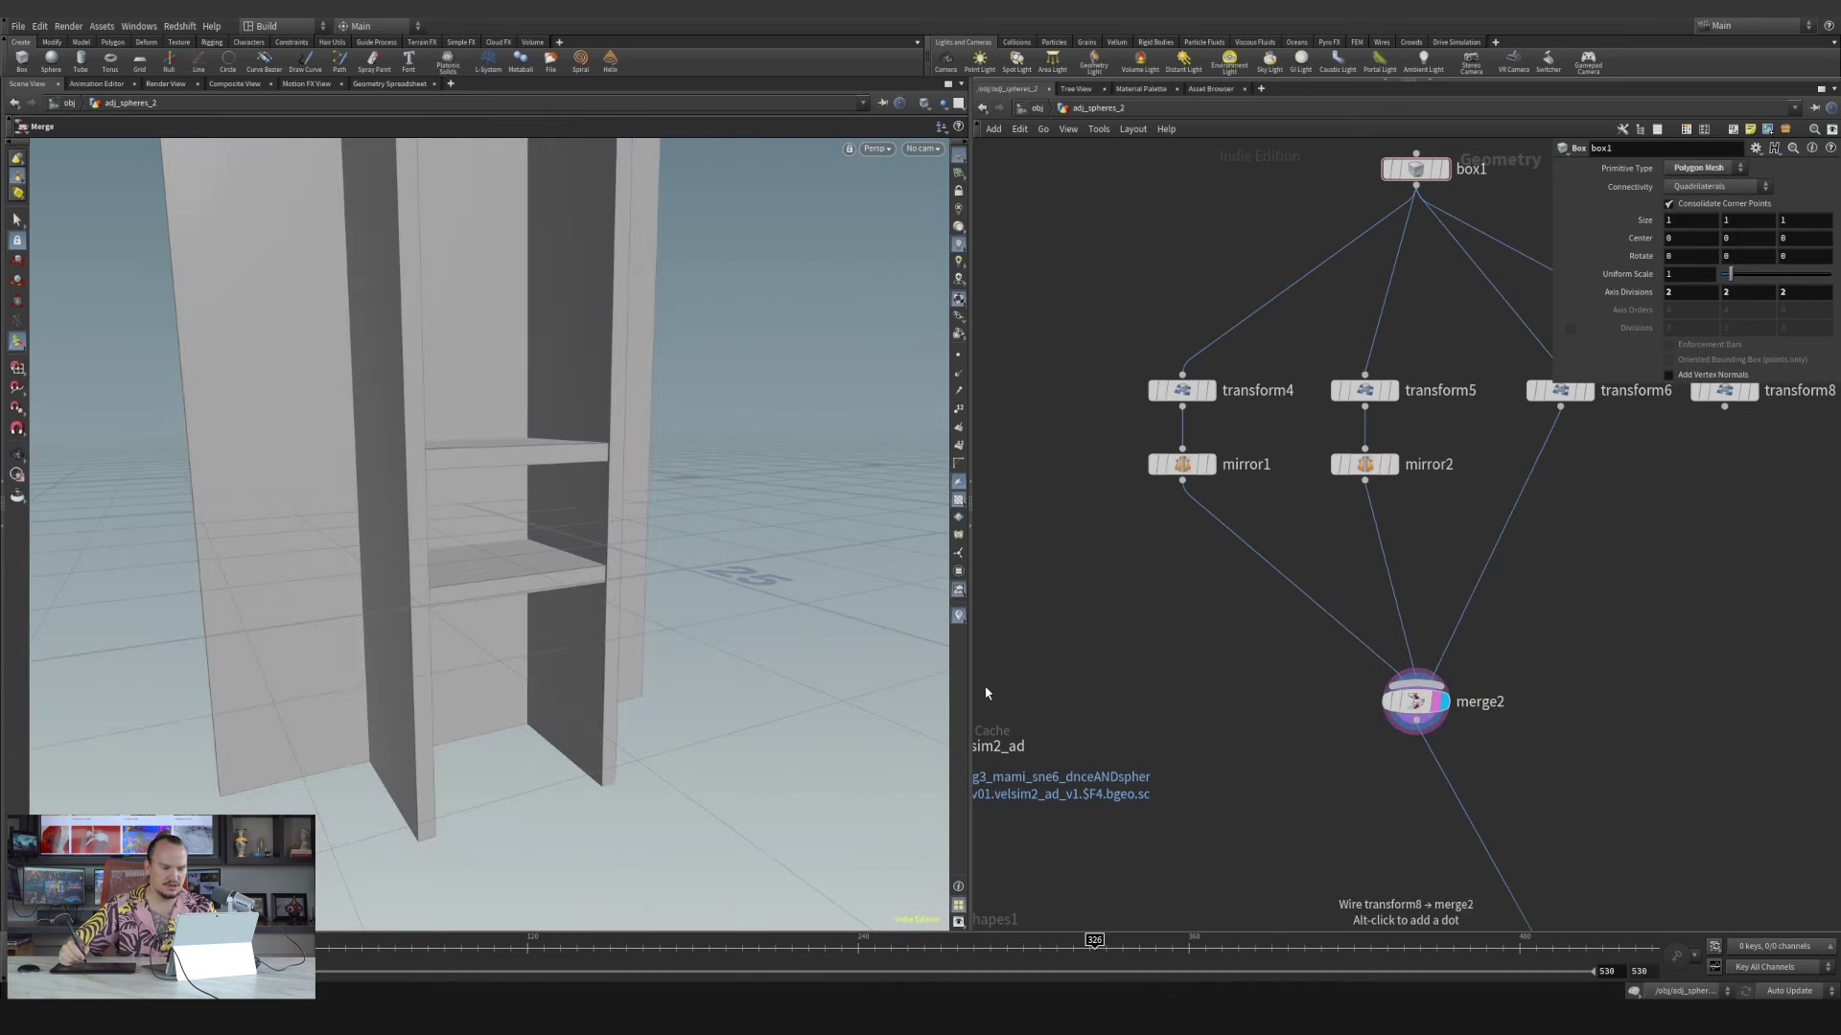
right_click_drag(537, 432, 685, 460, "alt")
left_click_drag(686, 460, 604, 498, "alt")
middle_click_drag(604, 489, 645, 460, "alt")
right_click_drag(645, 460, 682, 386, "alt")
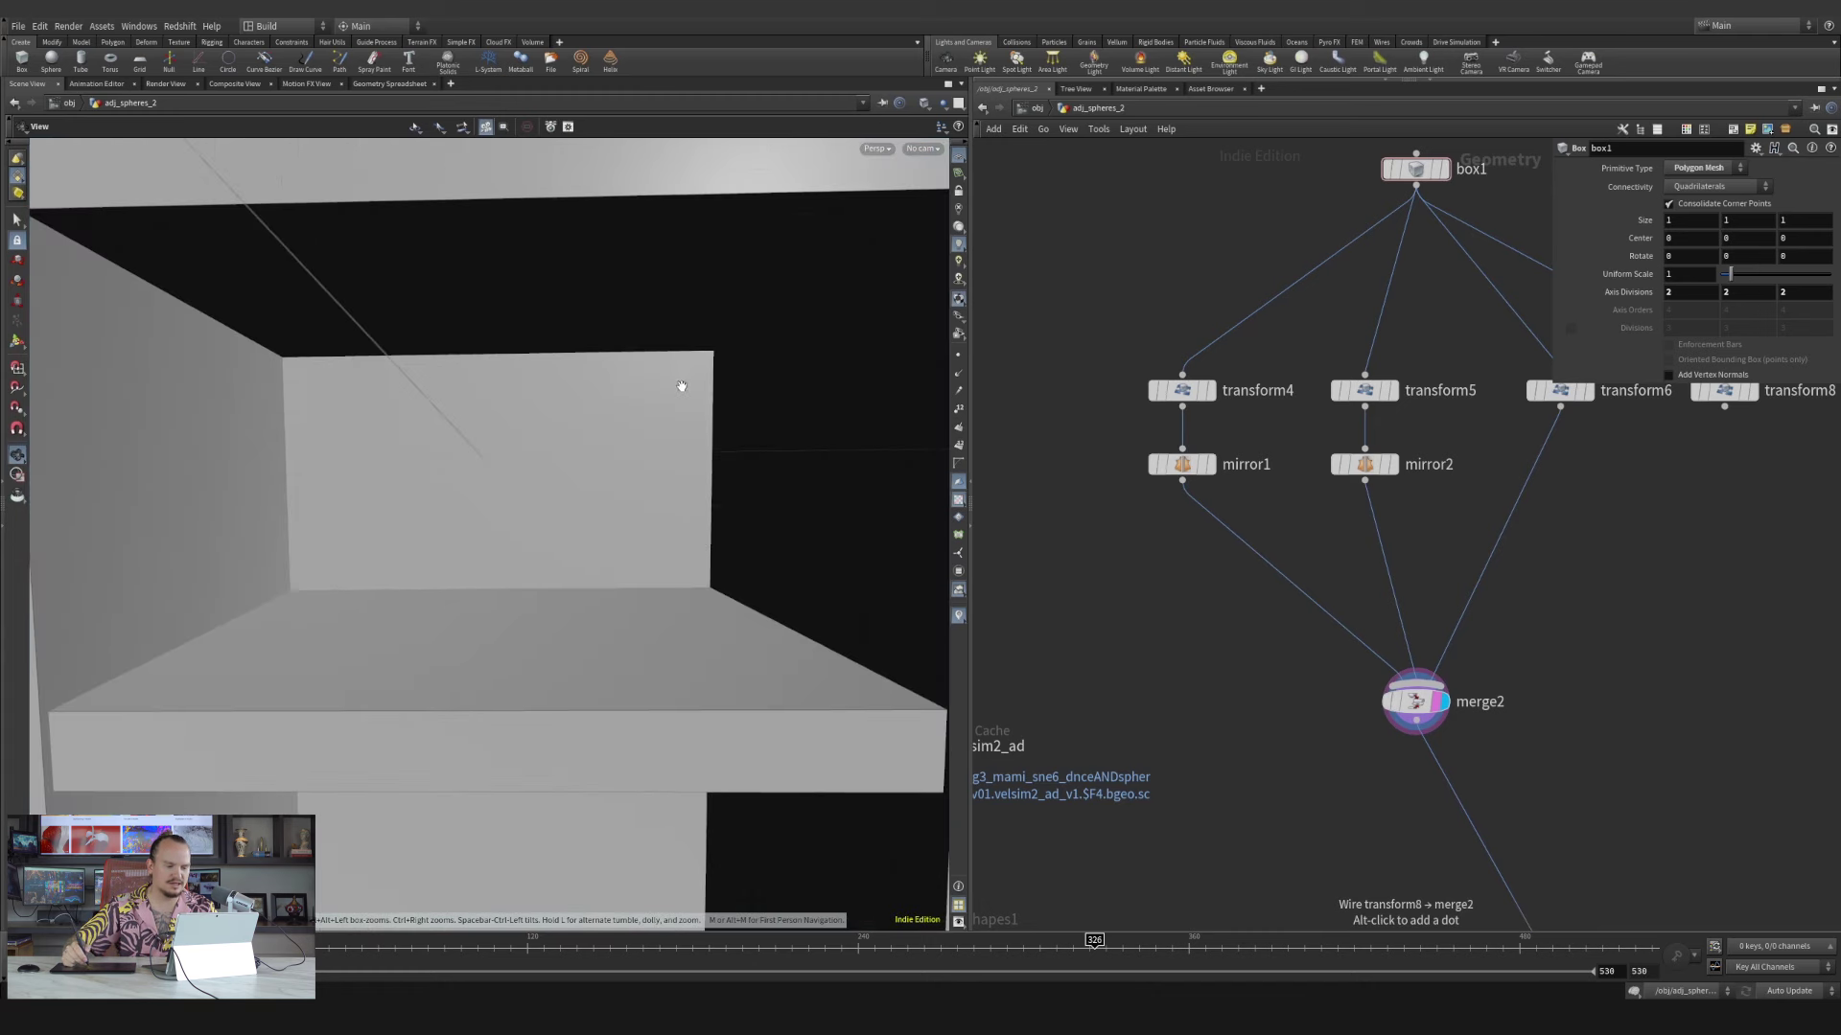
middle_click_drag(681, 386, 747, 492, "alt")
key("Return")
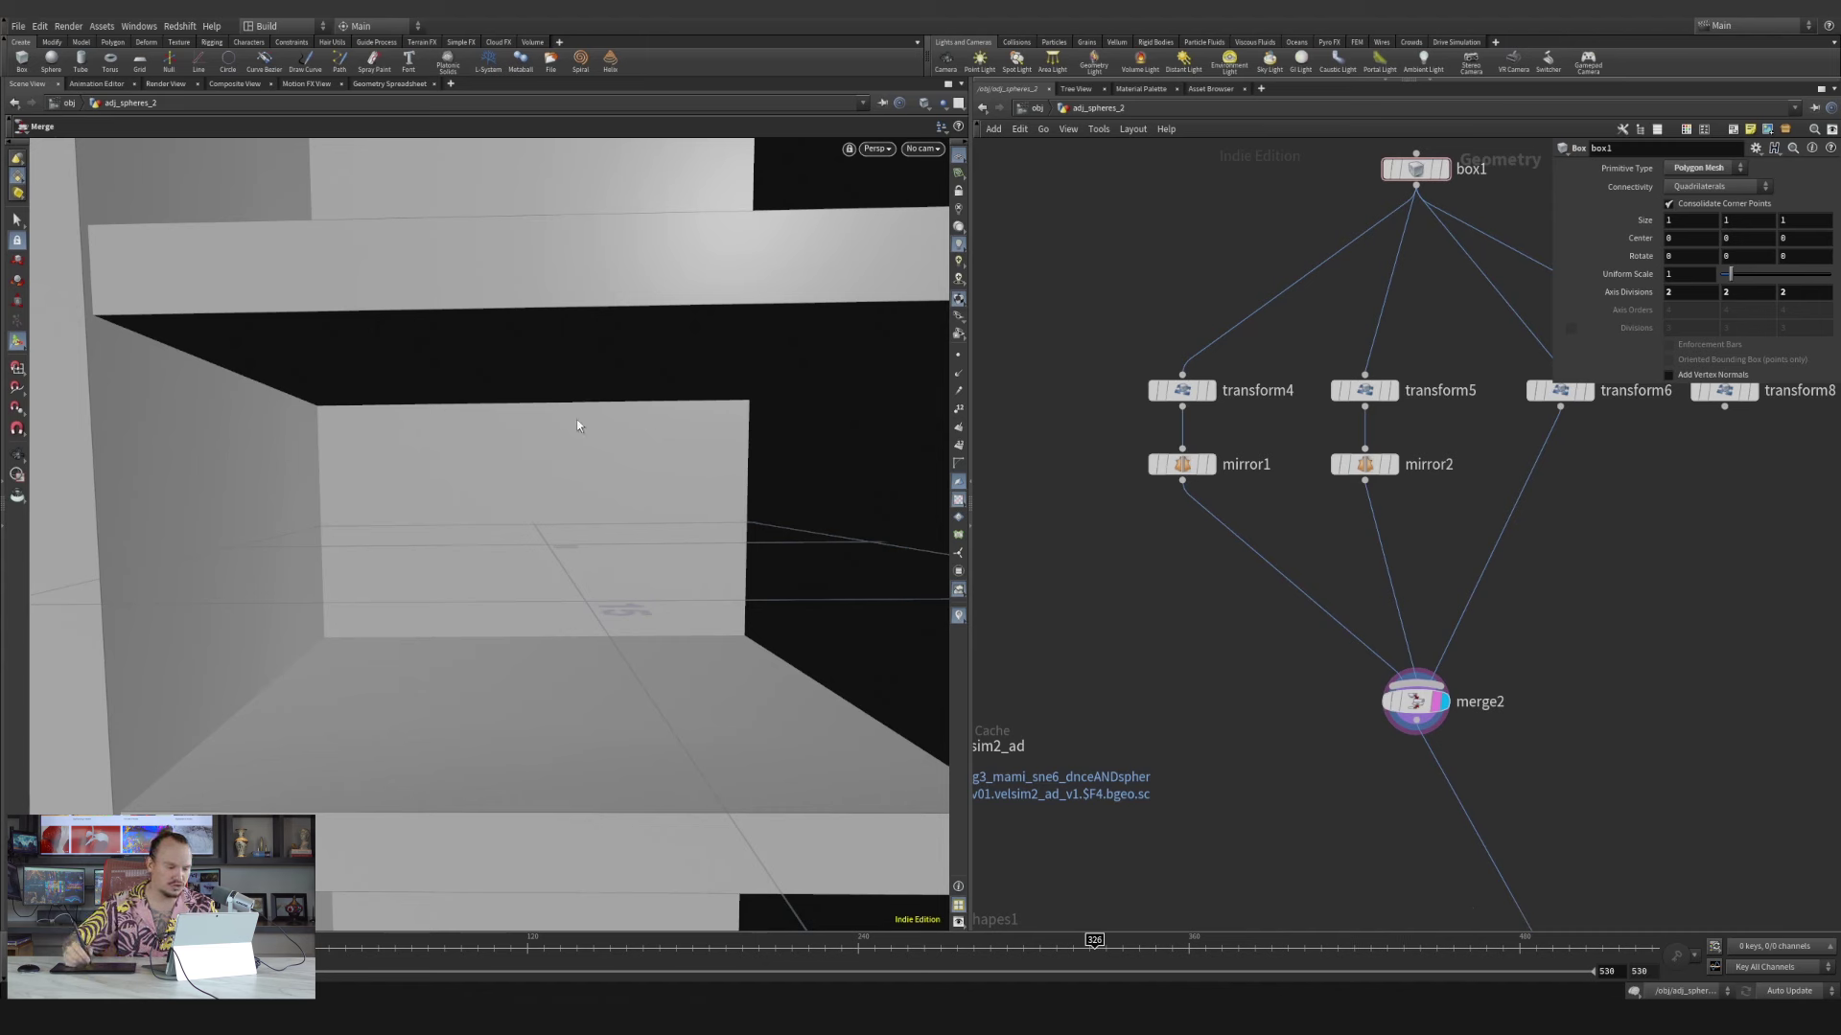
Move merge3 closer to the Vellum branch, between the sphere and box networks
scroll(1295, 617, "down", 5)
middle_click_drag(1284, 635, 1449, 520)
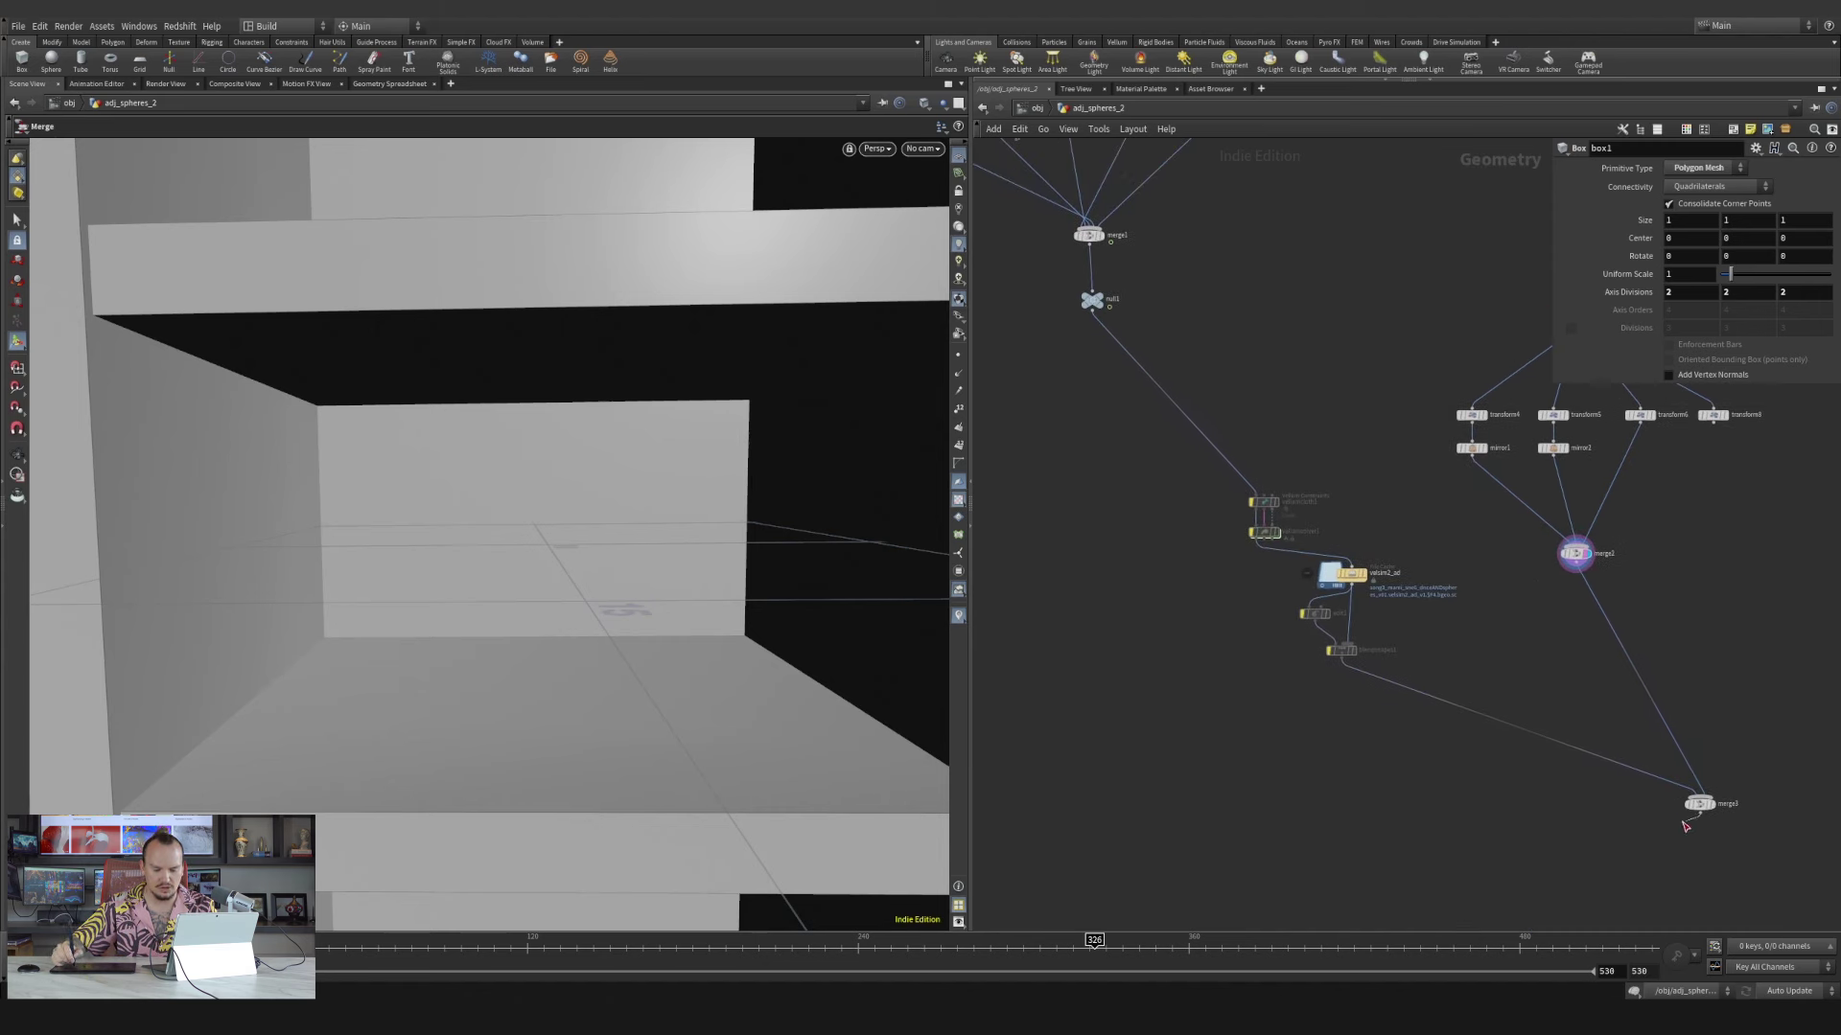
left_click_drag(1698, 805, 1504, 818)
Stack the two Vellum constraint nodes, the velsim2_ad file cache and its two following nodes directly below null1
middle_click_drag(1224, 536, 1320, 629)
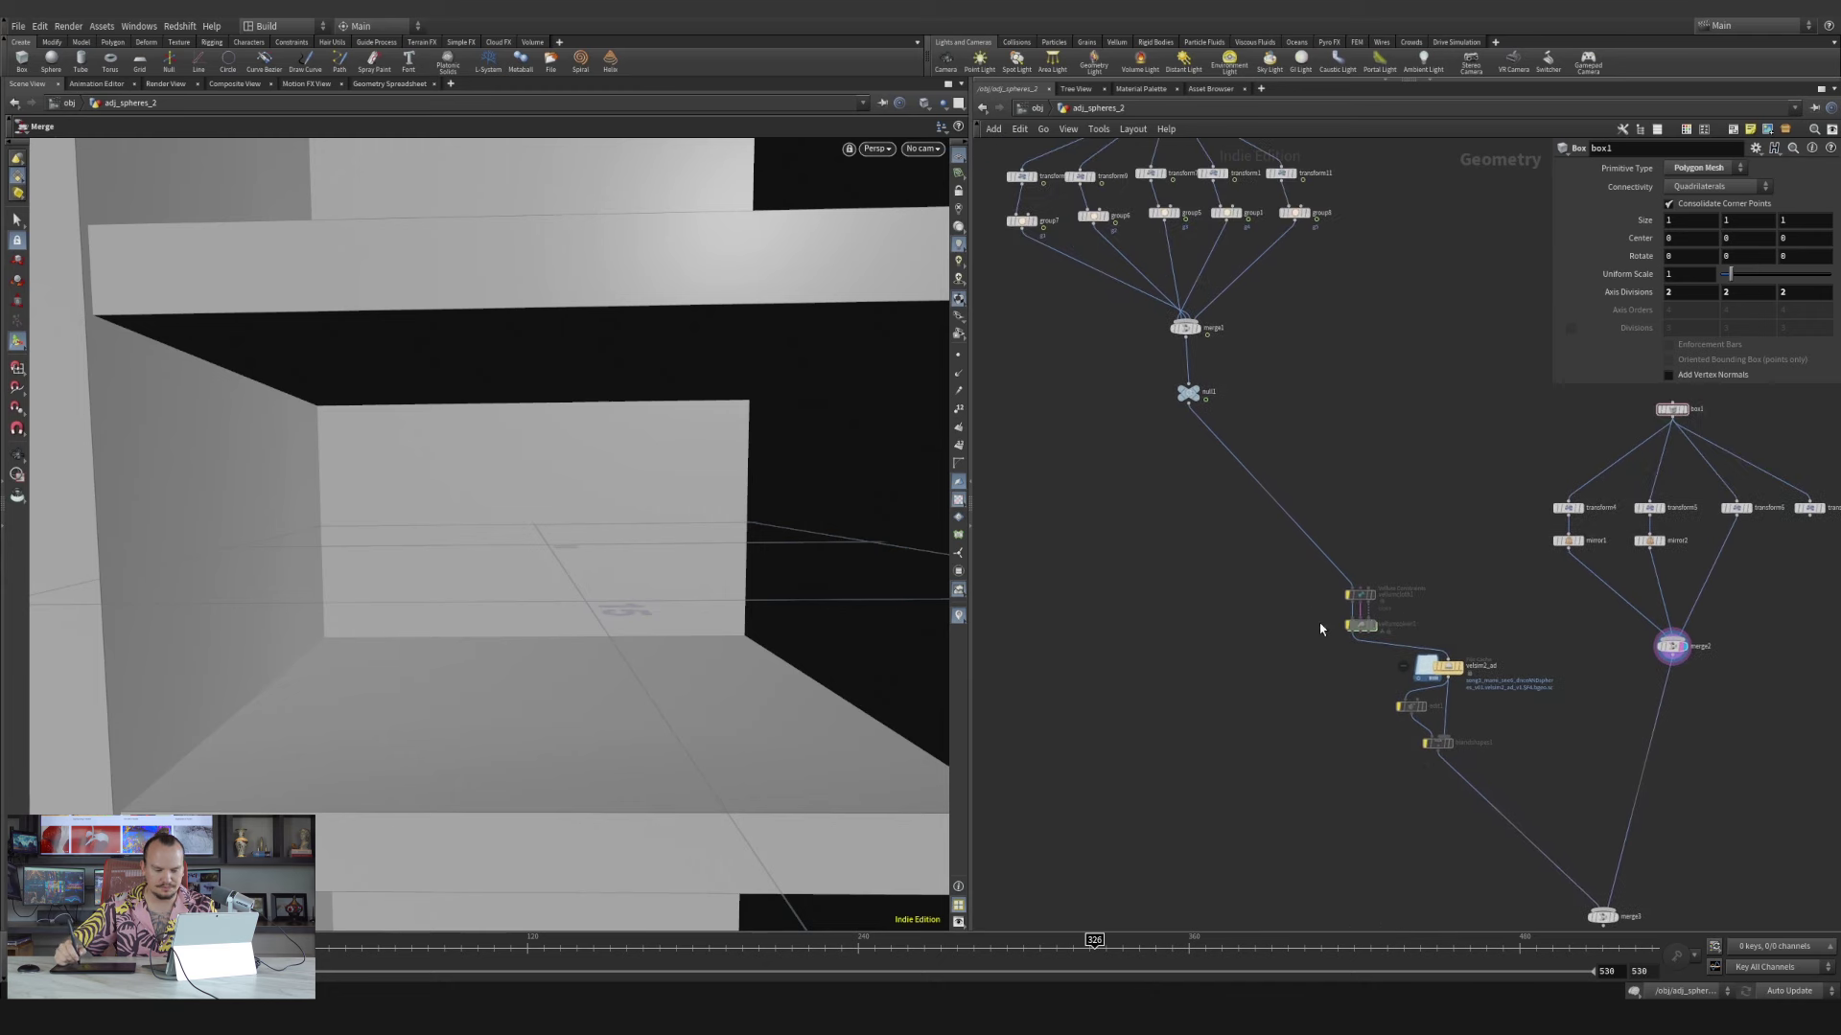
left_click_drag(1366, 668, 1206, 531)
middle_click_drag(1398, 484, 1288, 423)
right_click_drag(1382, 682, 1323, 523)
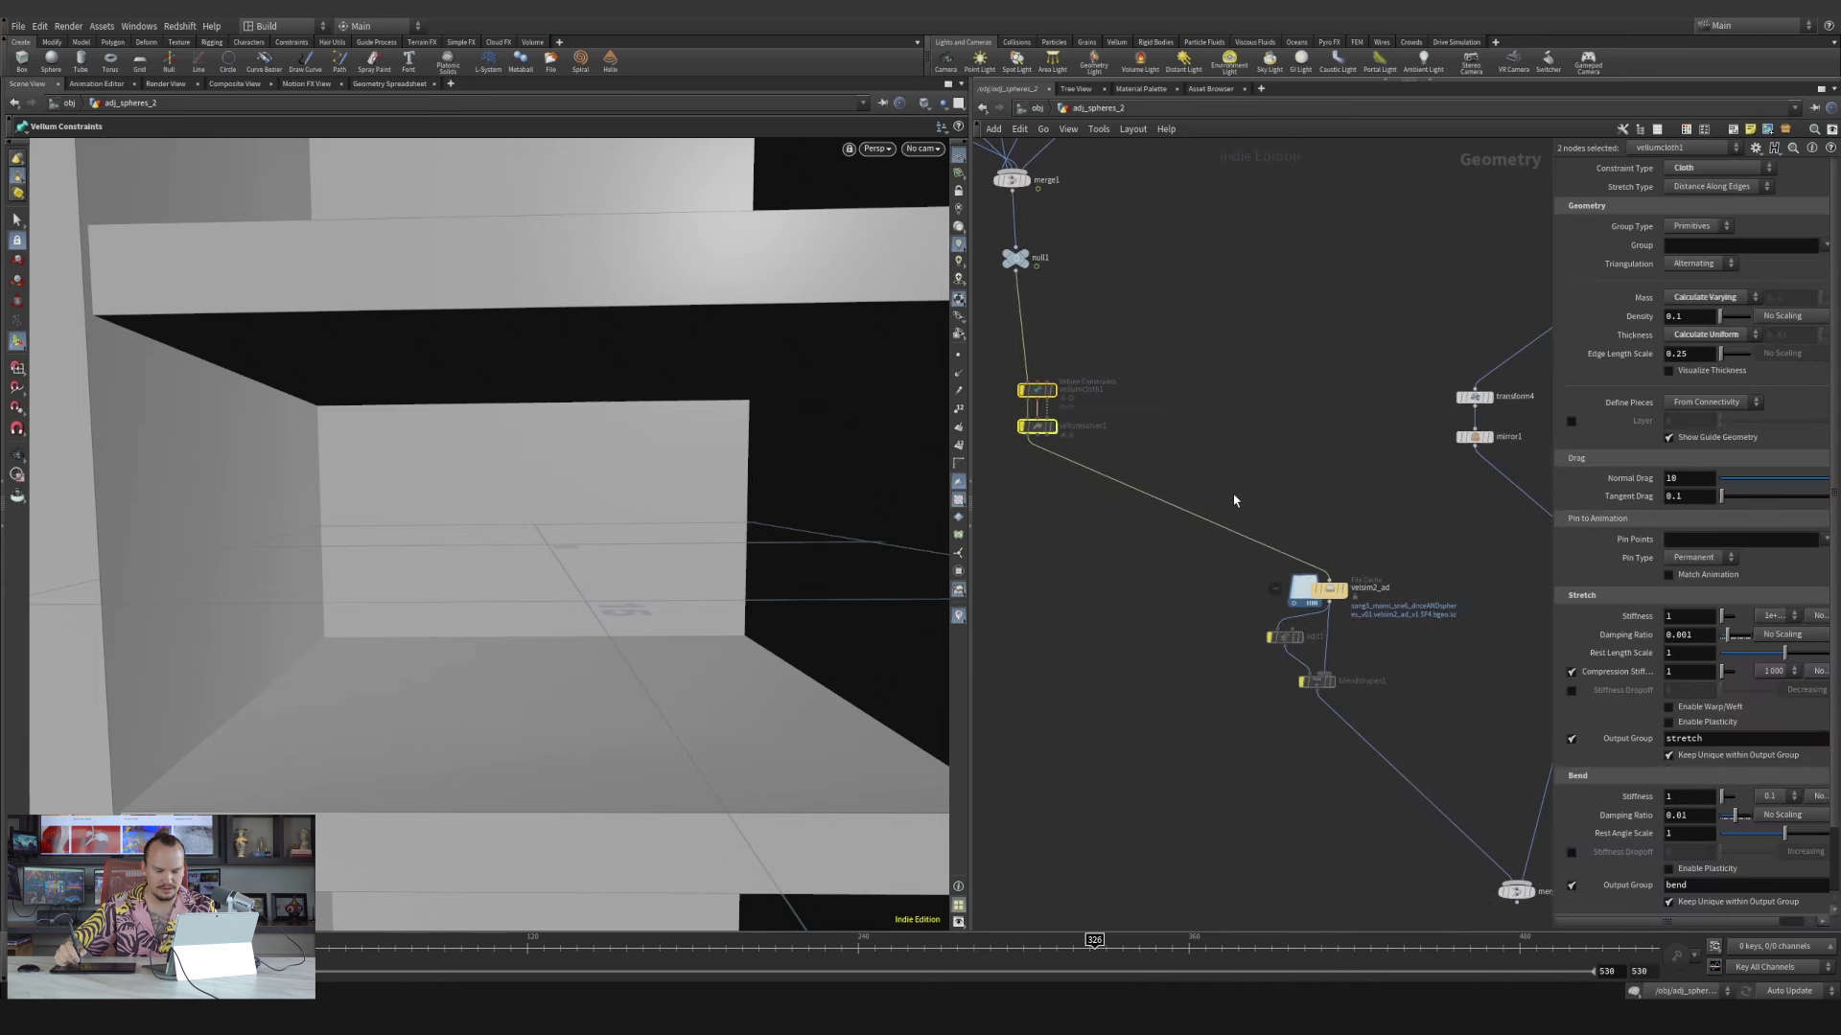
left_click_drag(1228, 465, 1378, 700)
left_click_drag(1333, 589, 1050, 512)
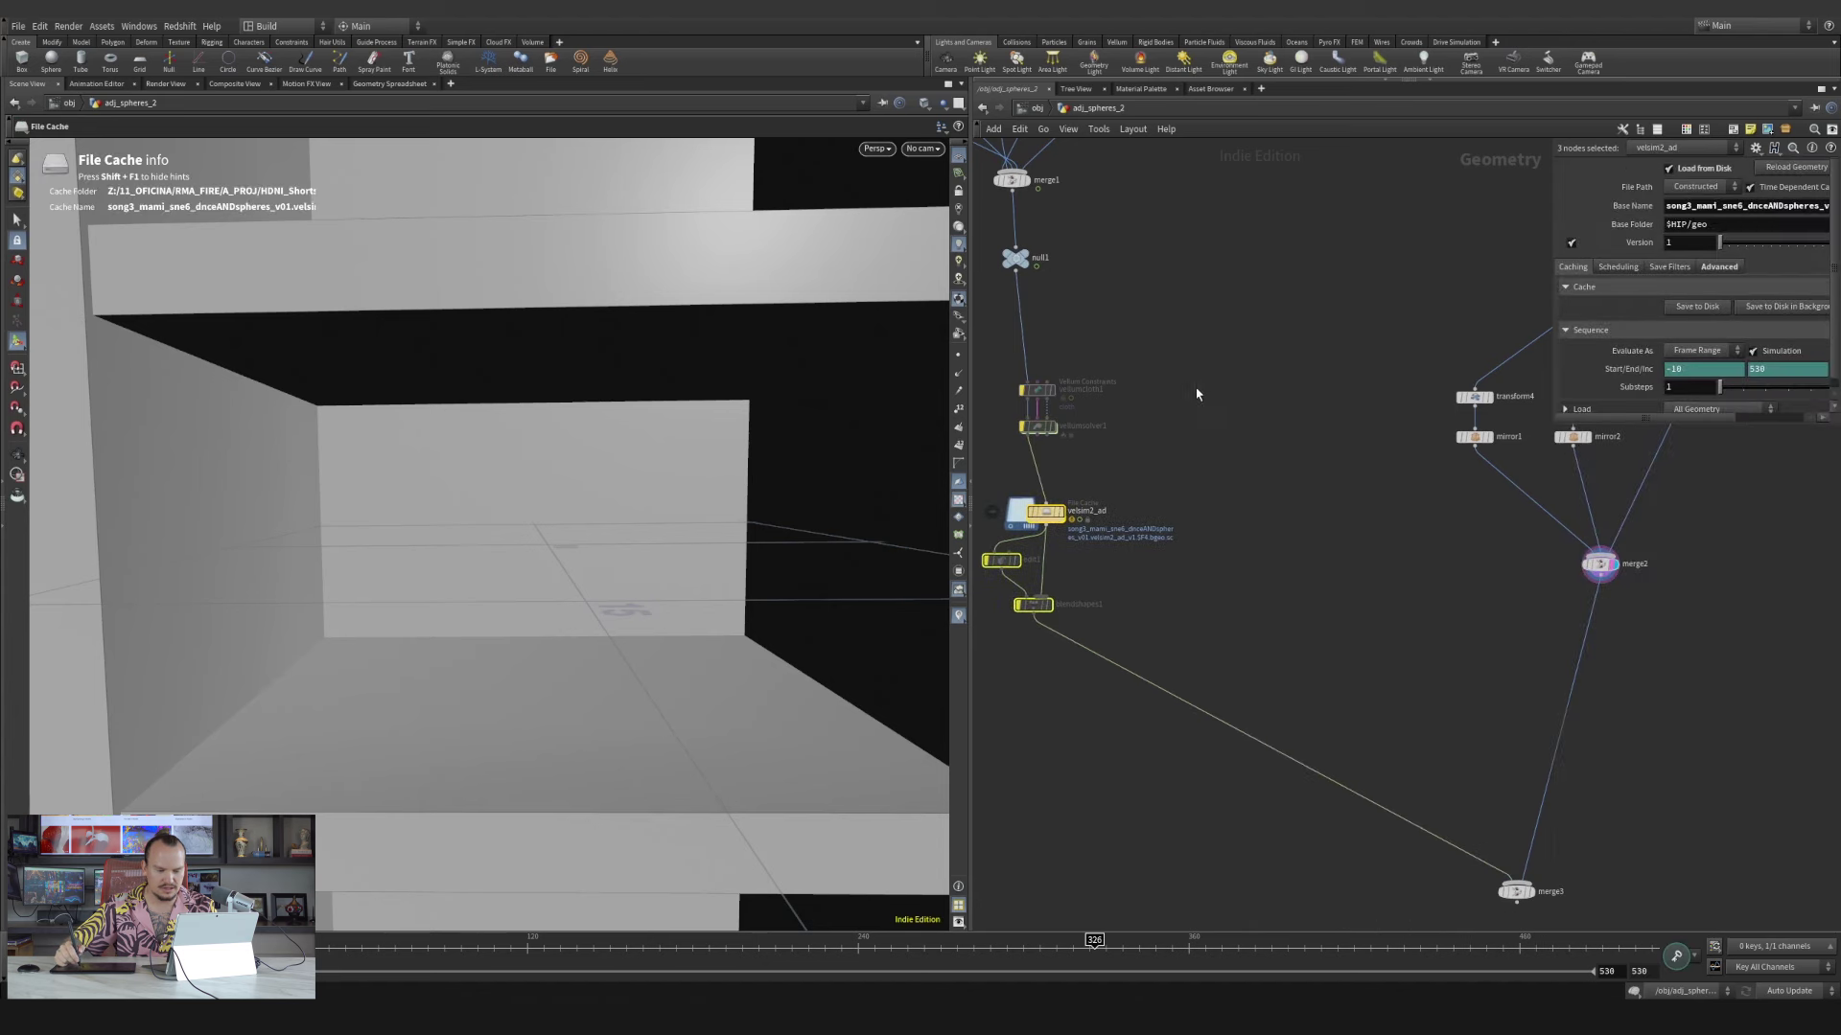
Move the whole box1-to-merge2 network up so that it sits beside the sphere network
key("h")
left_click_drag(1293, 520, 1390, 584)
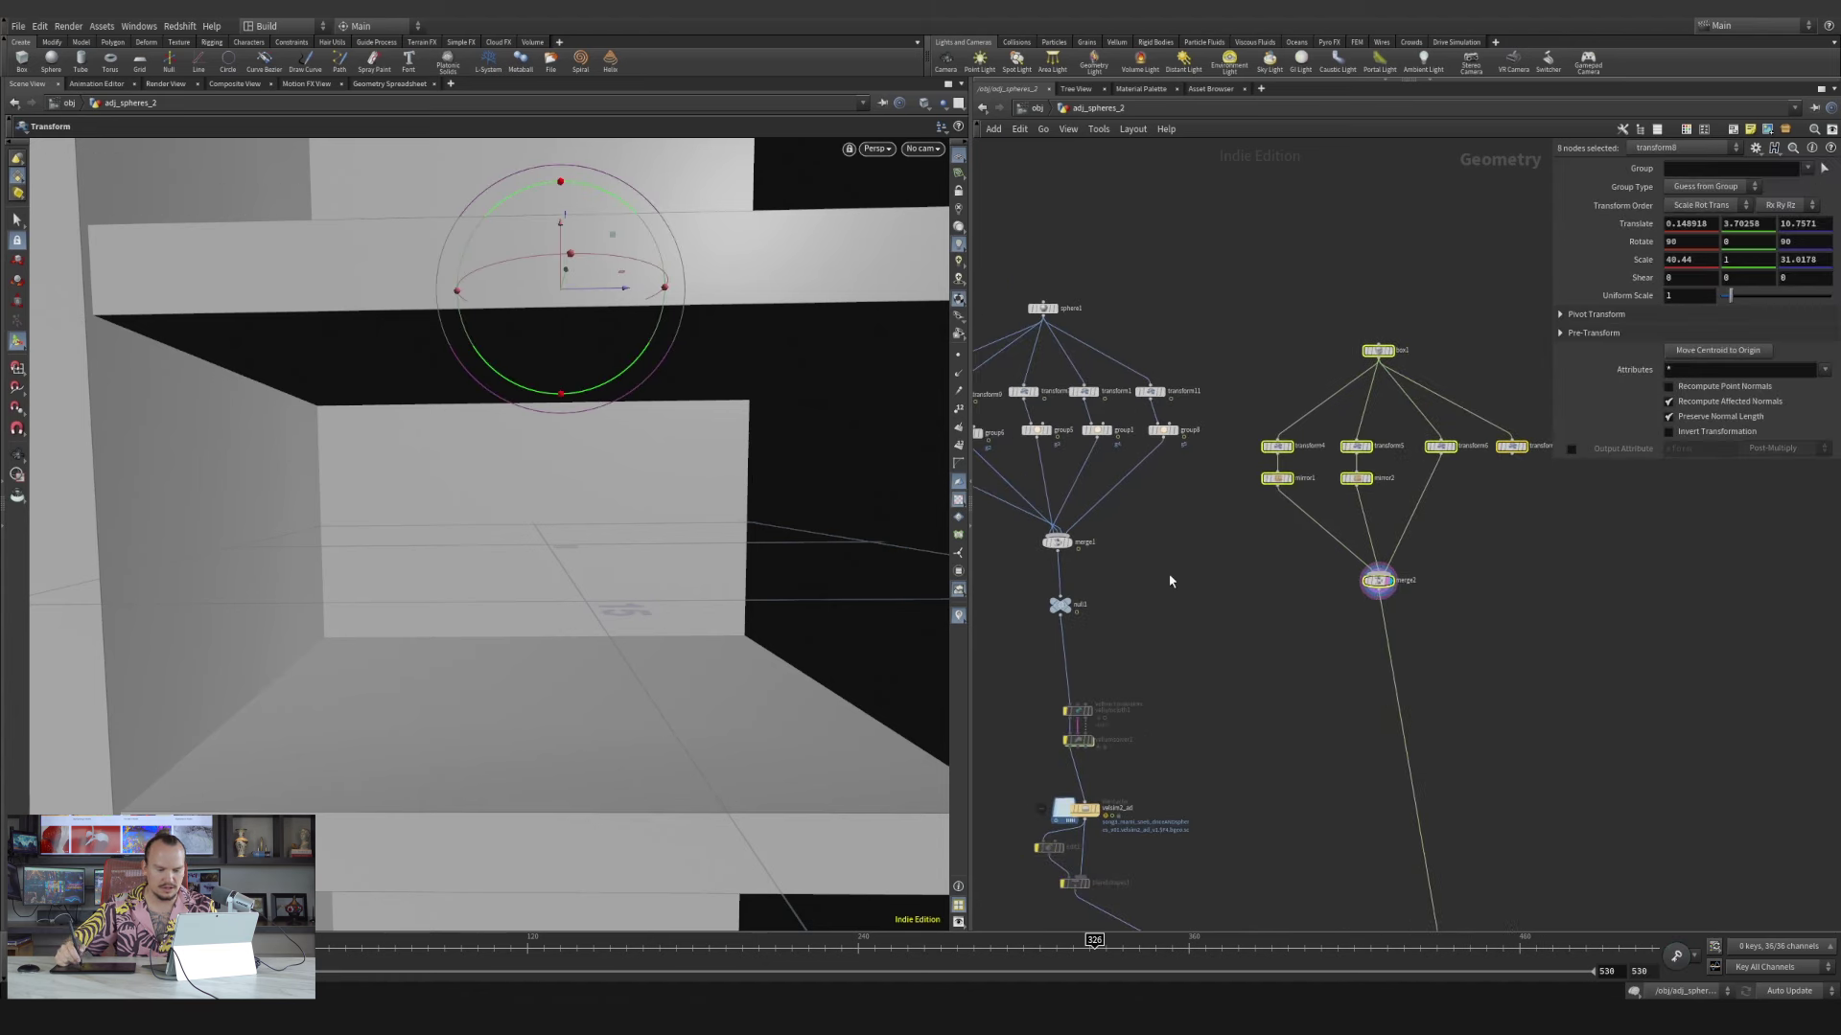
middle_click_drag(1170, 581, 1227, 548)
right_click_drag(1226, 544, 1339, 616)
middle_click_drag(1434, 740, 1262, 362)
right_click_drag(1268, 412, 1307, 588)
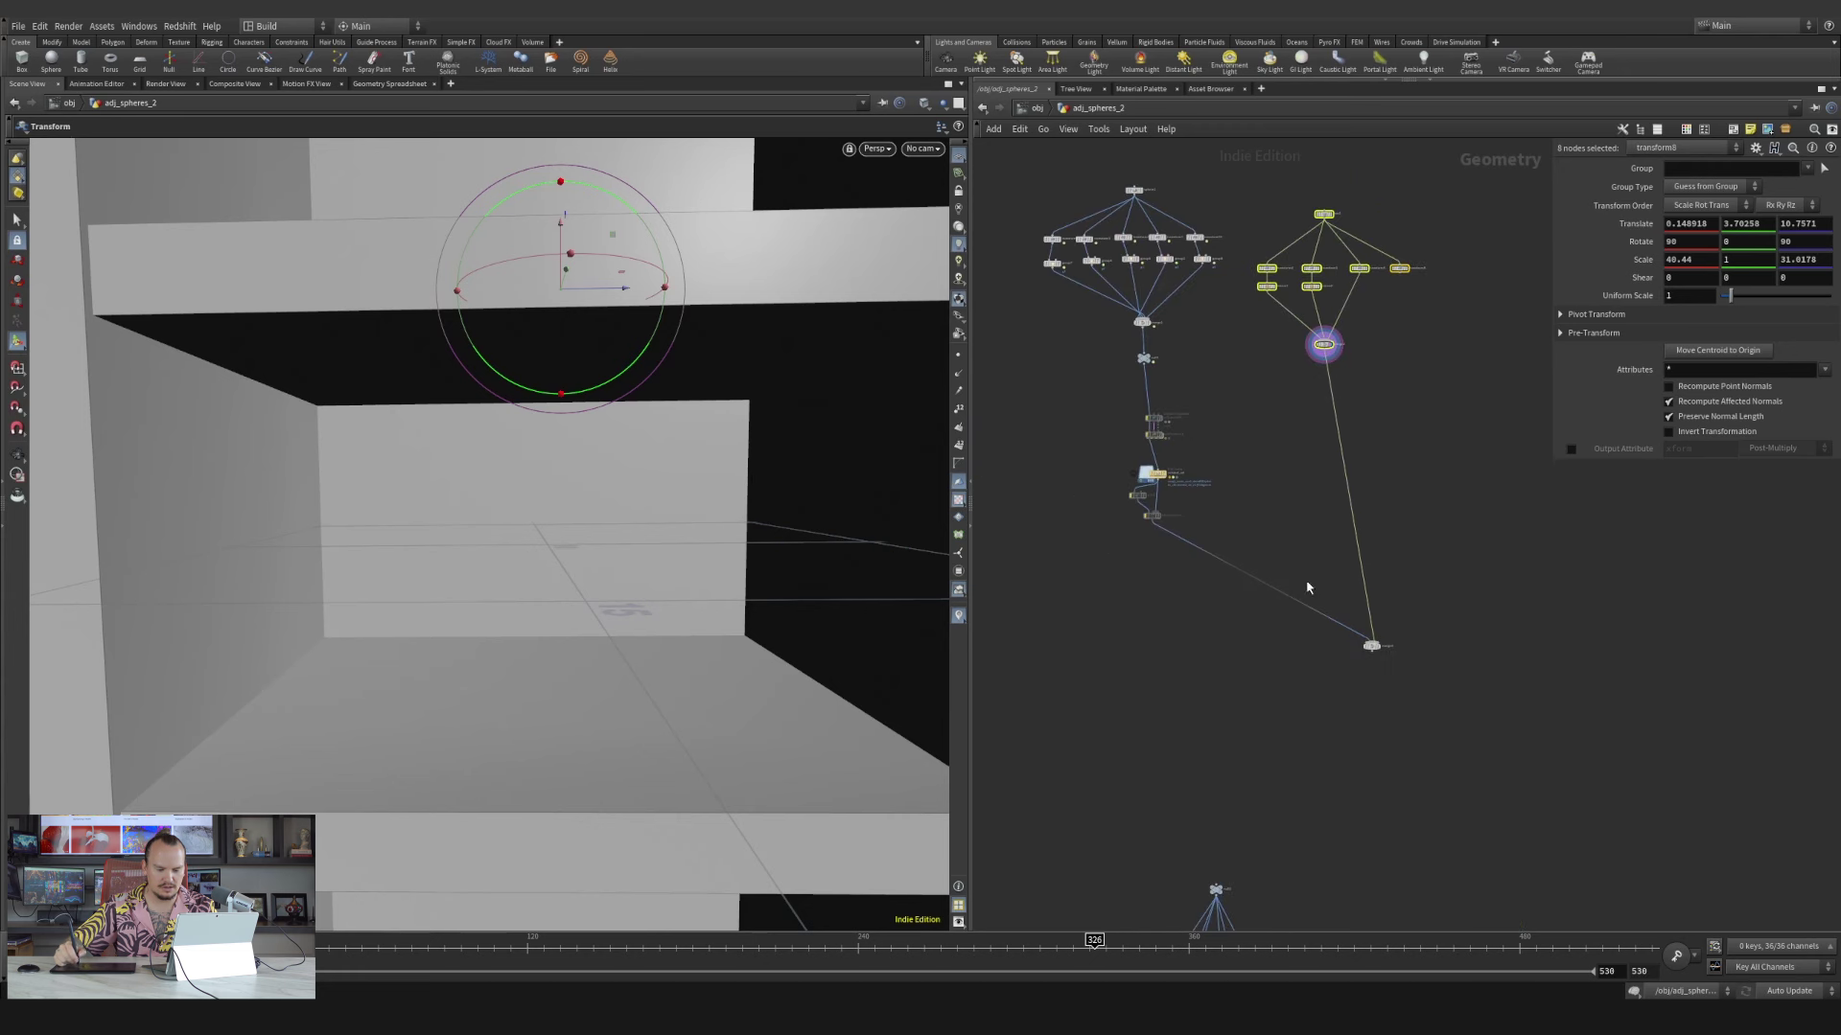
Disconnect merge3 from its inputs, move it up between the two networks and feed null1 into it
left_click_drag(1377, 652, 1351, 690)
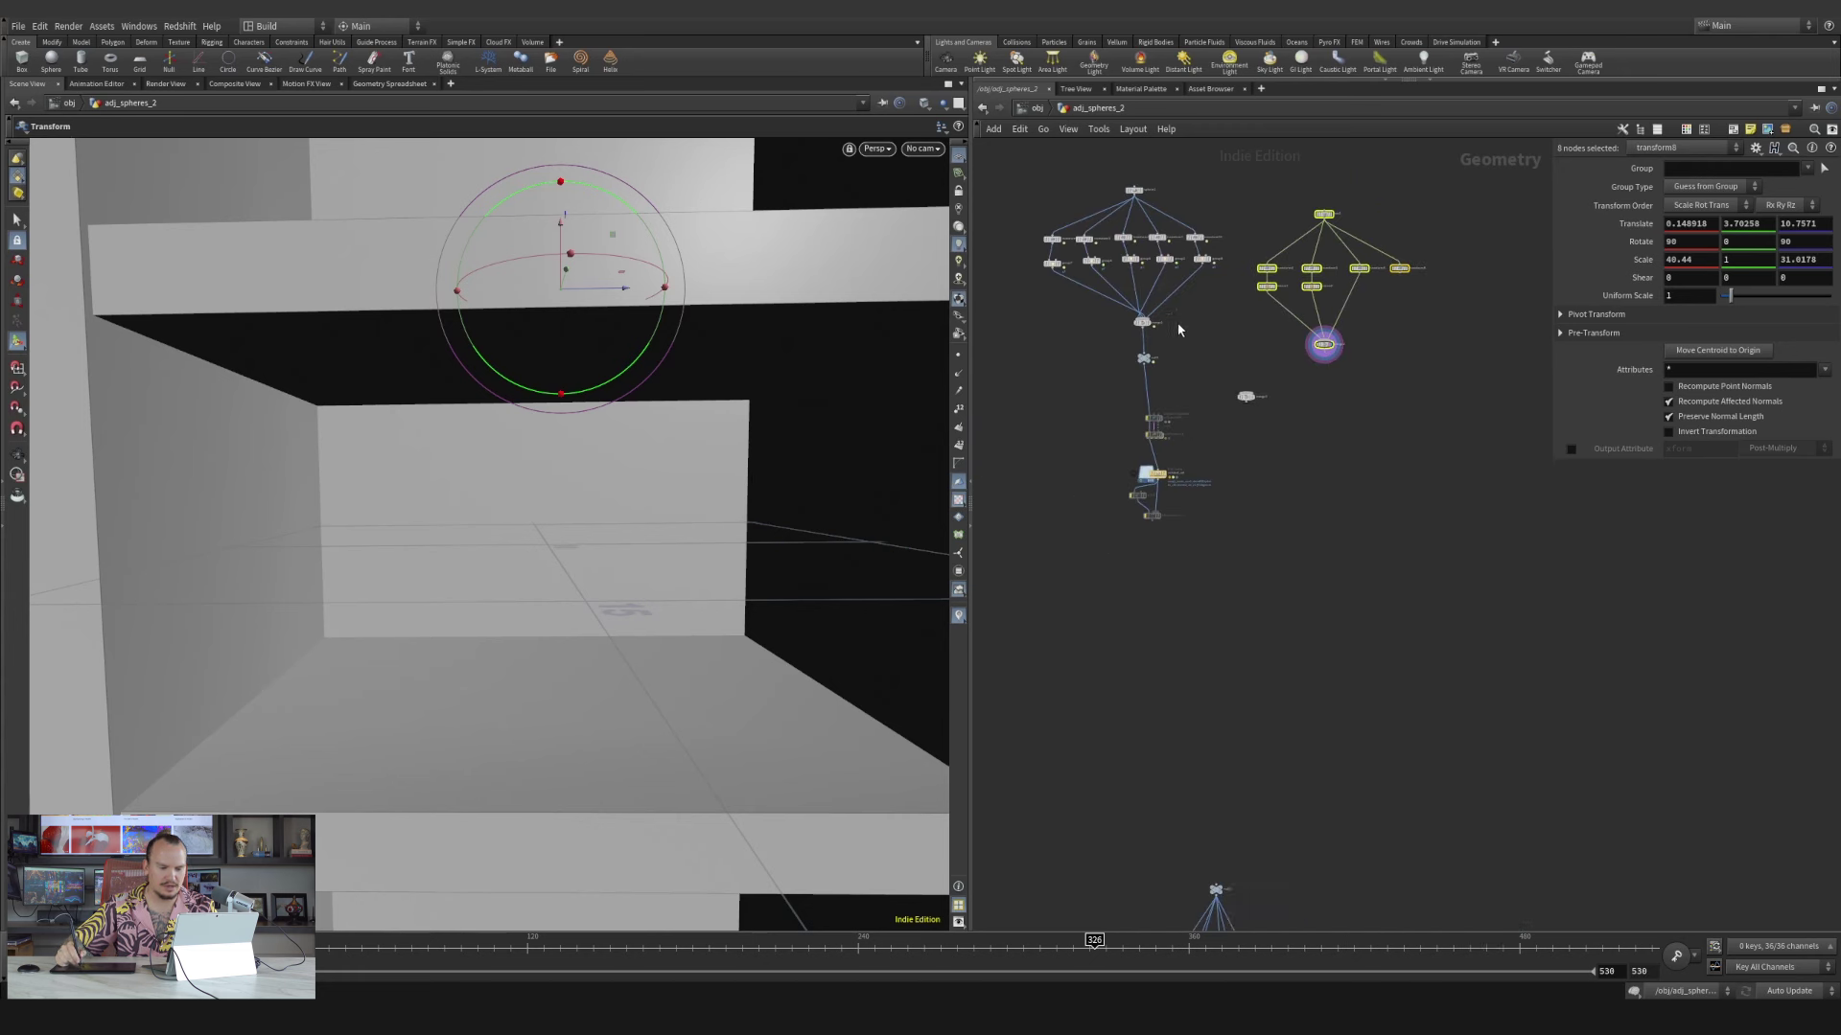
scroll(1177, 326, "up", 5)
left_click_drag(1054, 471, 1426, 575)
middle_click_drag(1427, 387, 1180, 436)
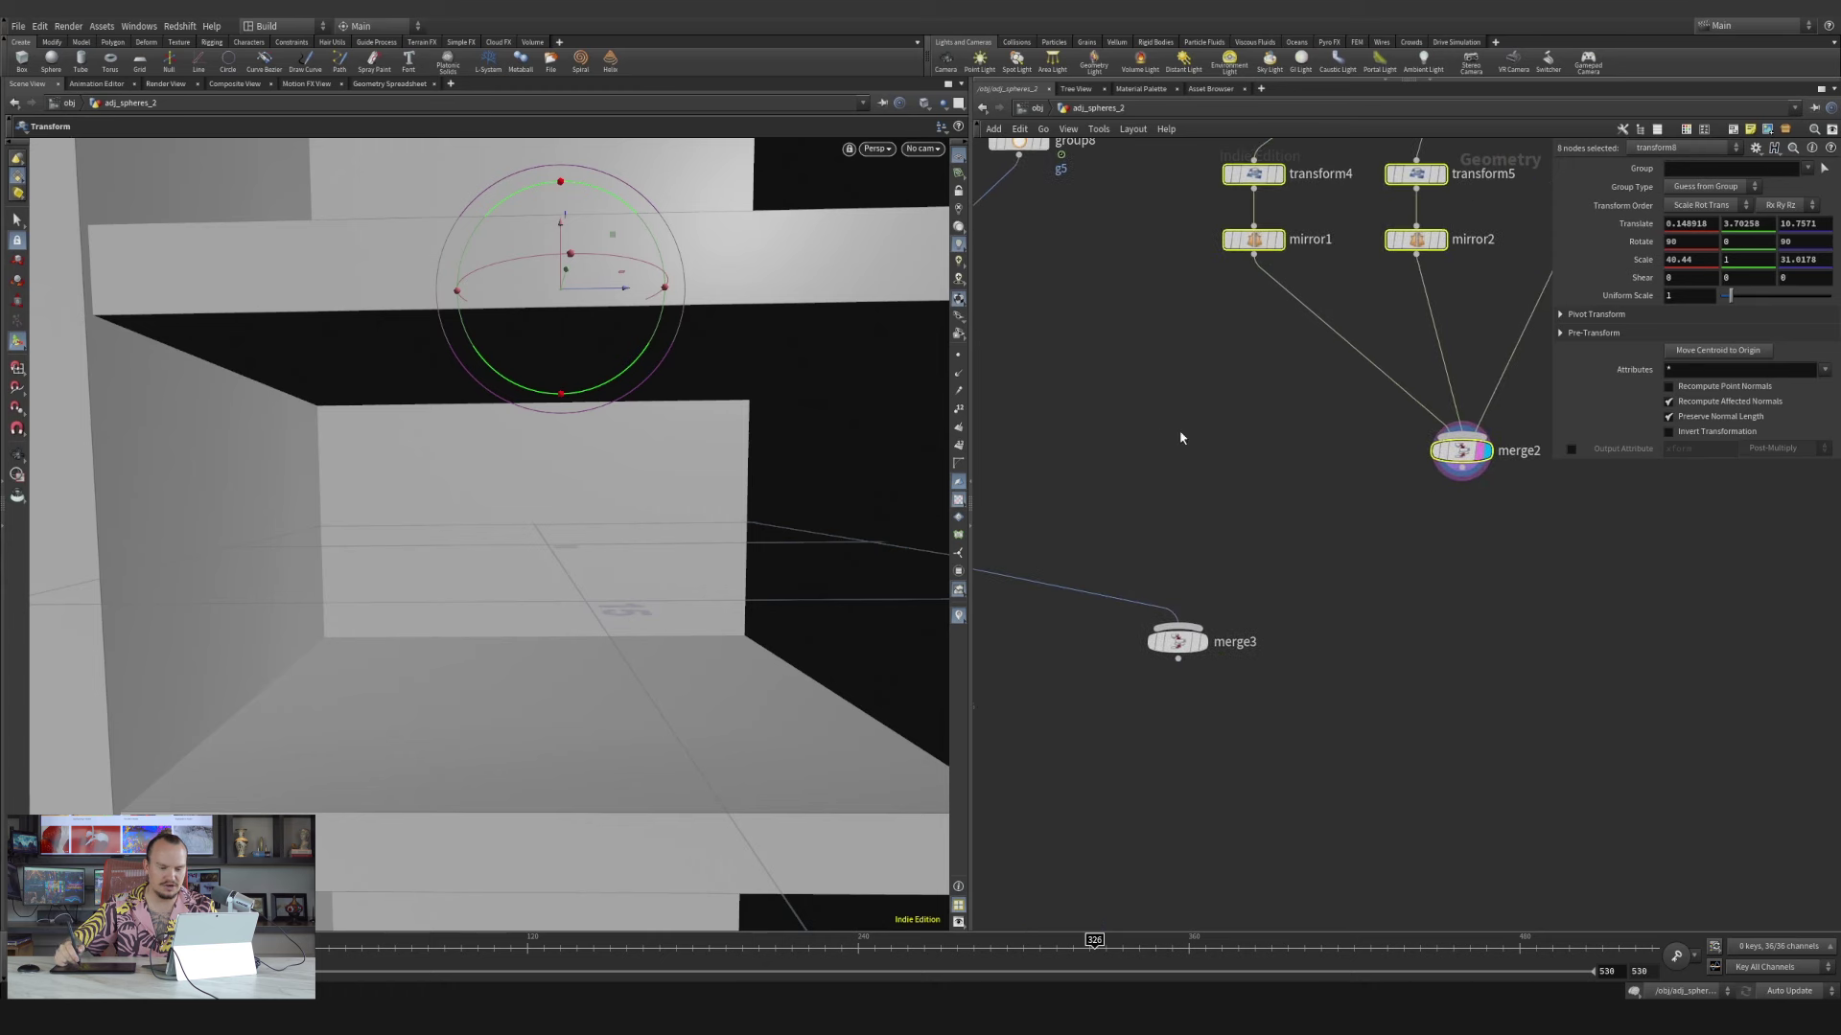
Connect merge2 to merge3 and display merge3 to show the spheres together with the collision box
left_click(1462, 468)
key("Escape")
left_click(1403, 542)
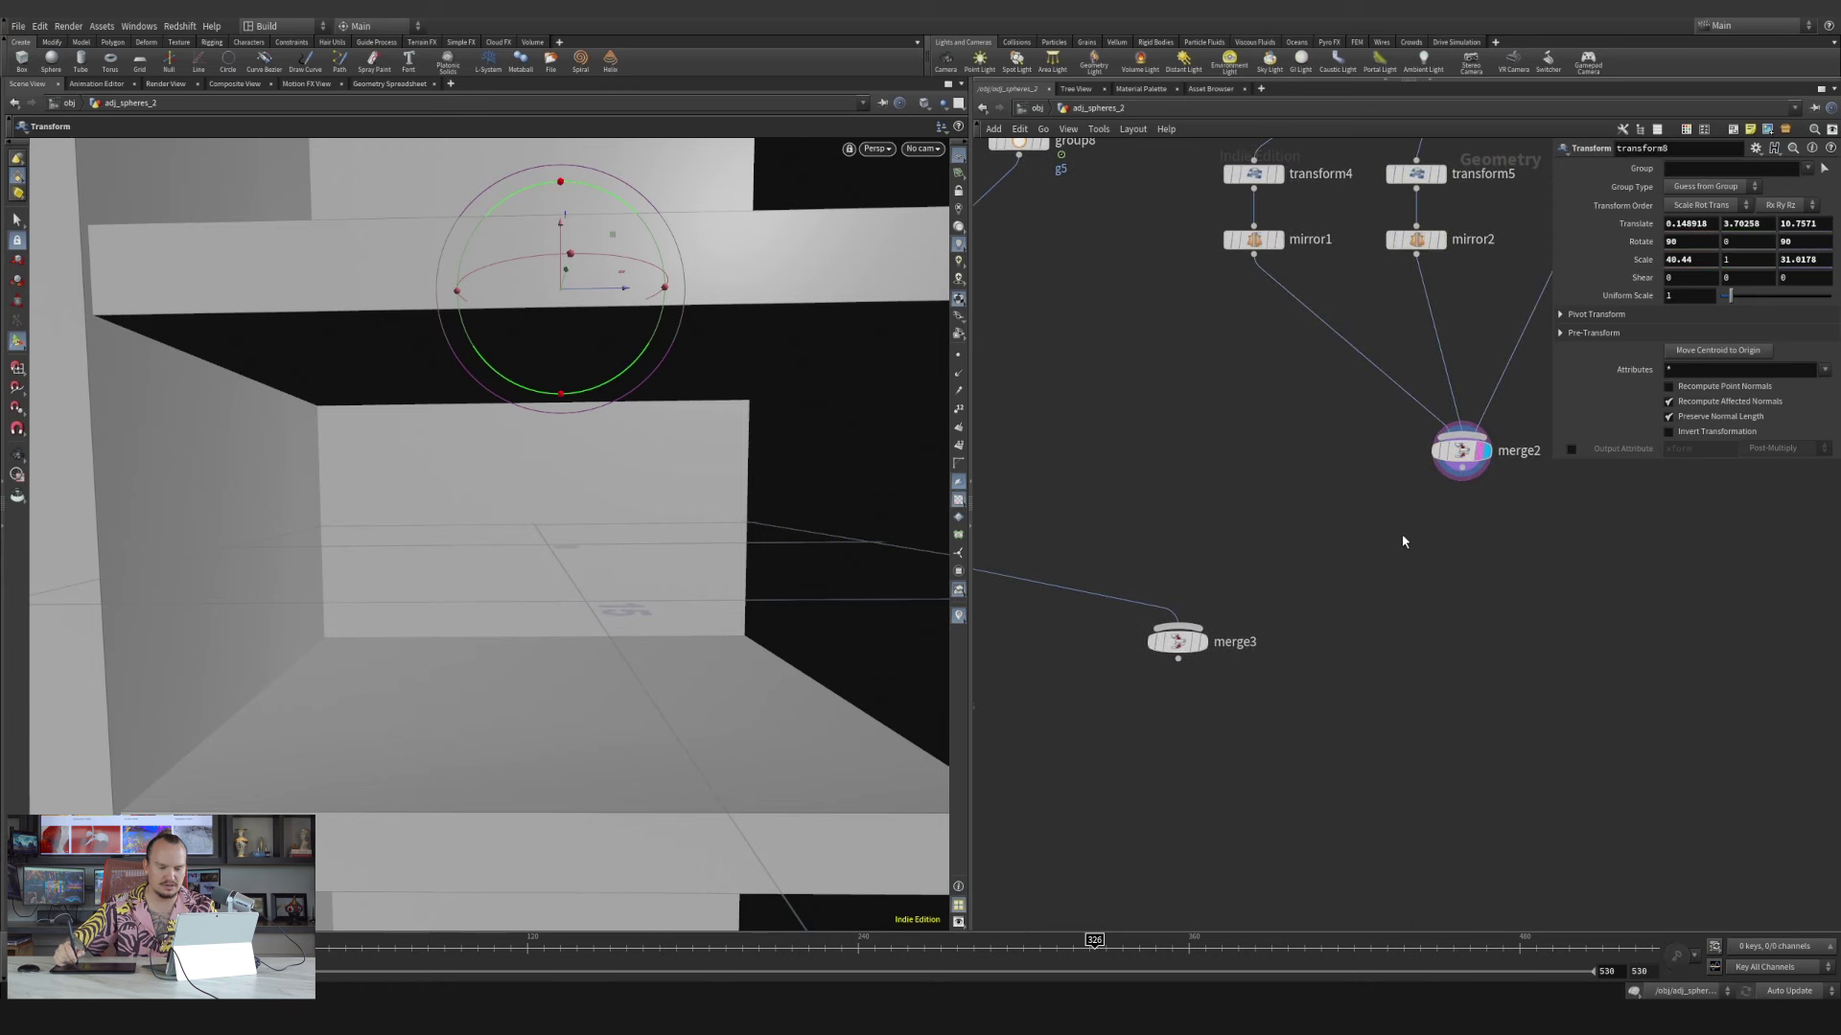
left_click_drag(1472, 481, 1222, 654)
left_click(1202, 642)
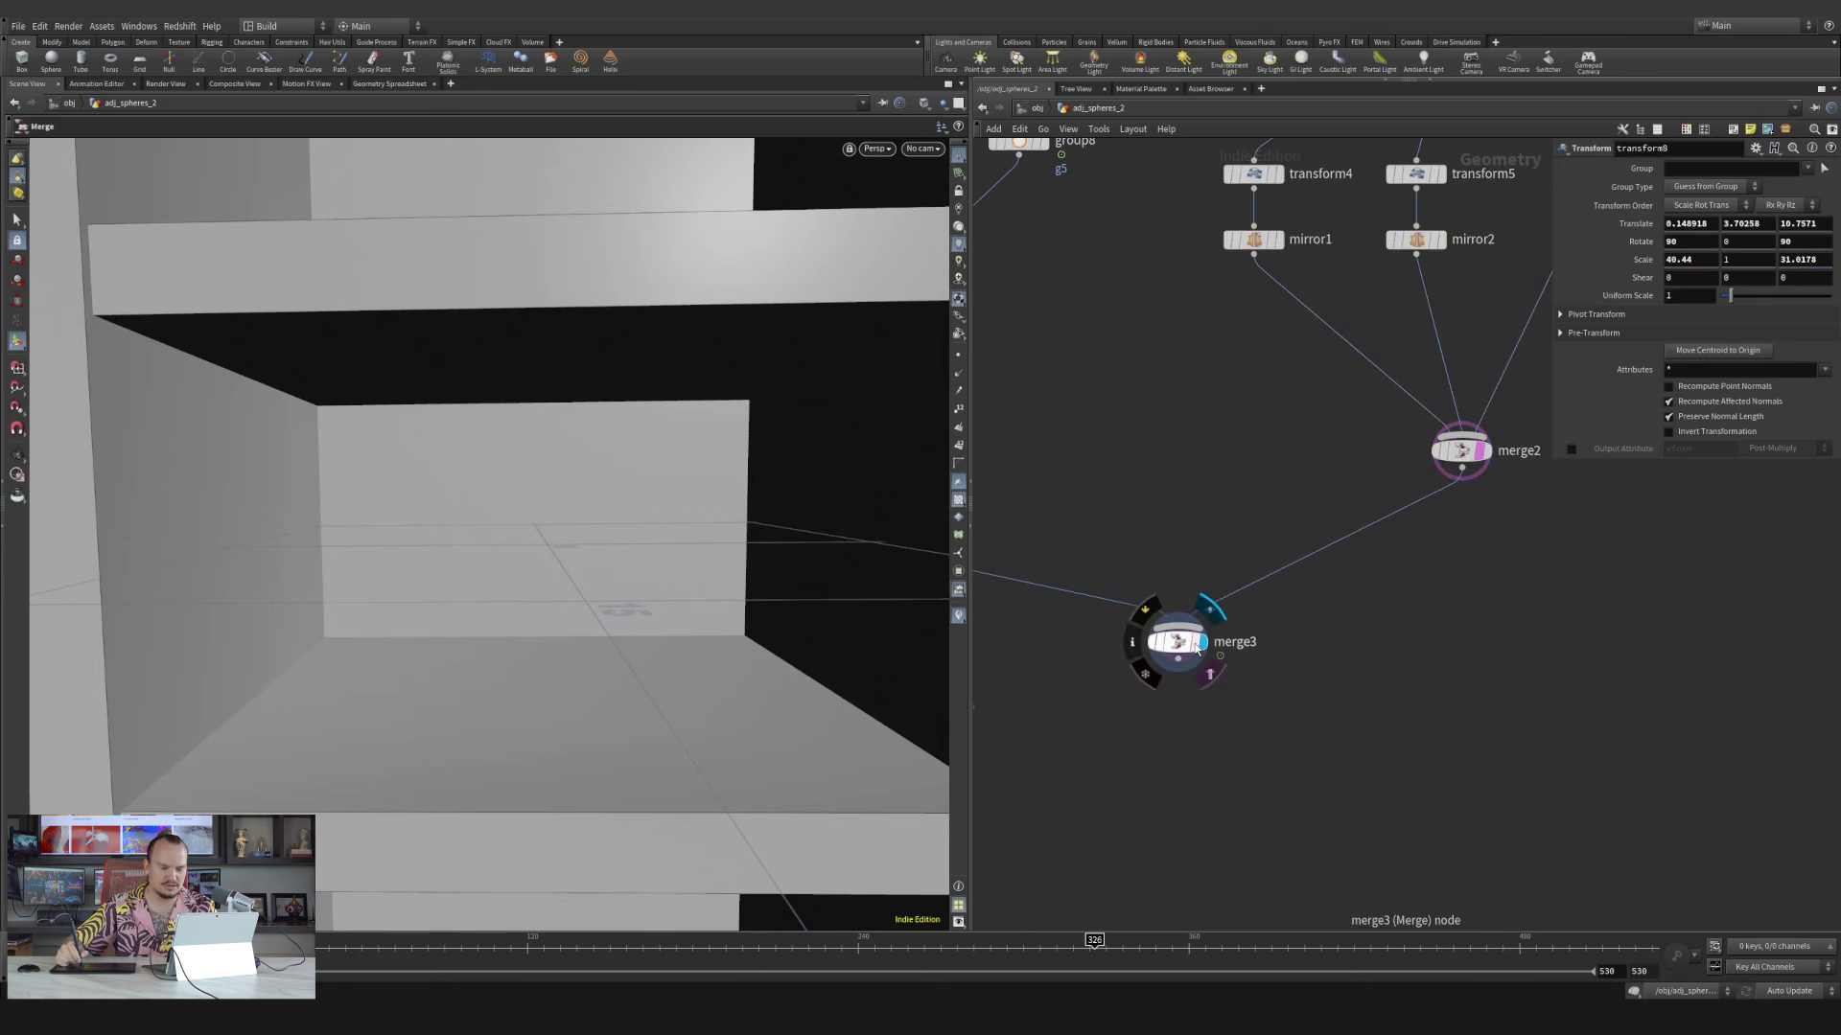
key("Escape")
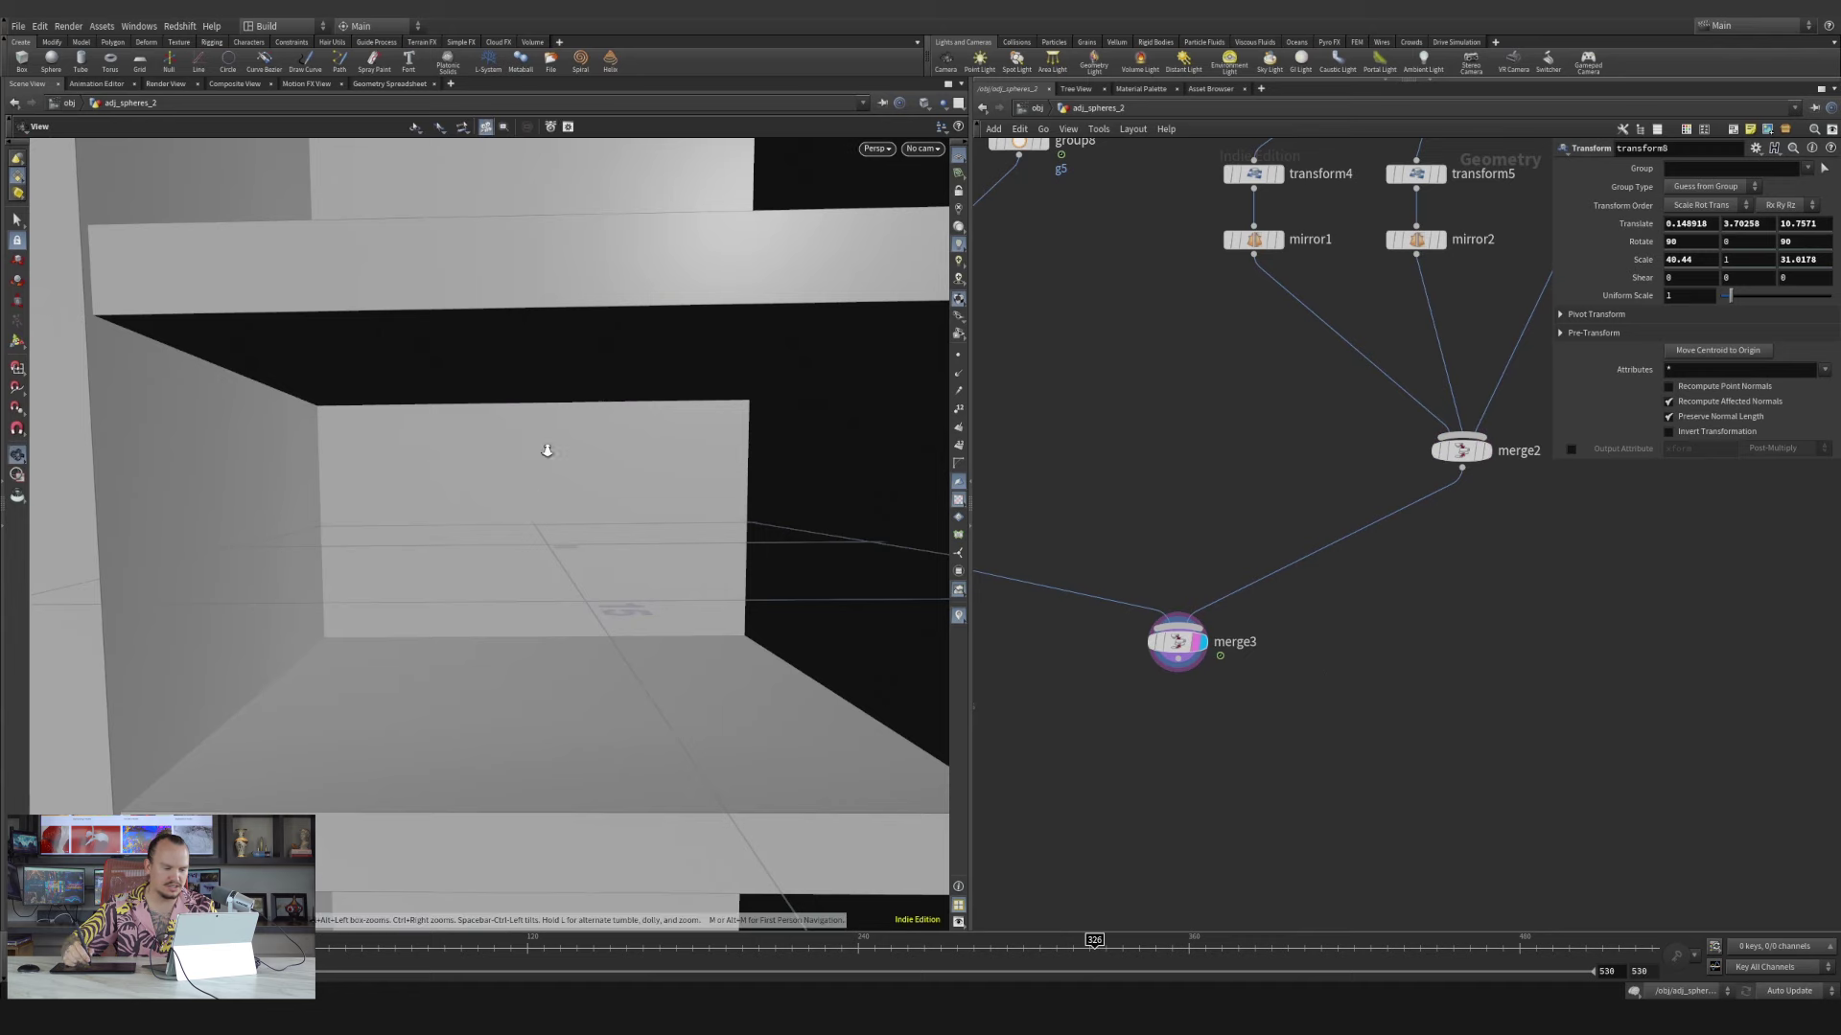
Reposition the transform11 sphere so that it sits inside the box compartment
right_click_drag(547, 448, 495, 579)
left_click_drag(495, 579, 774, 567)
right_click_drag(520, 579, 844, 360)
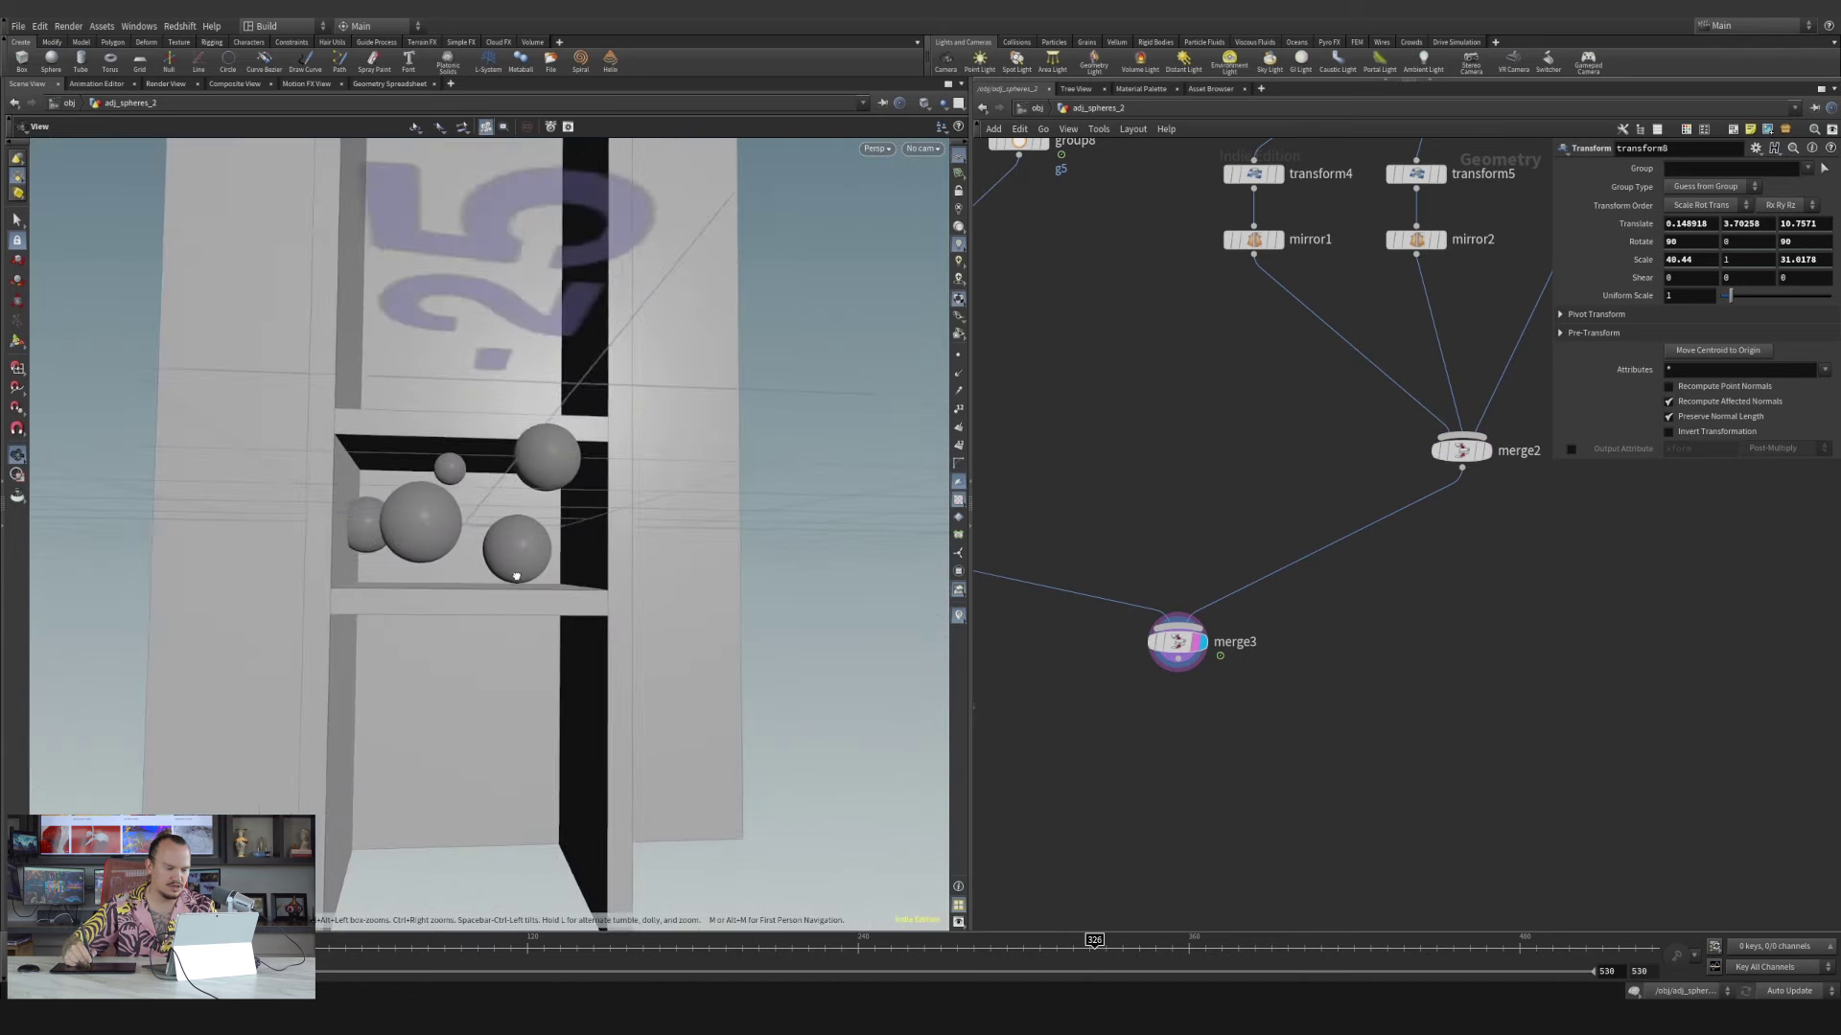
mouse_move(509, 576)
left_mouse_down()
mouse_move(588, 641)
mouse_move(557, 607)
mouse_move(500, 596)
left_mouse_up()
right_click_drag(500, 597, 584, 440)
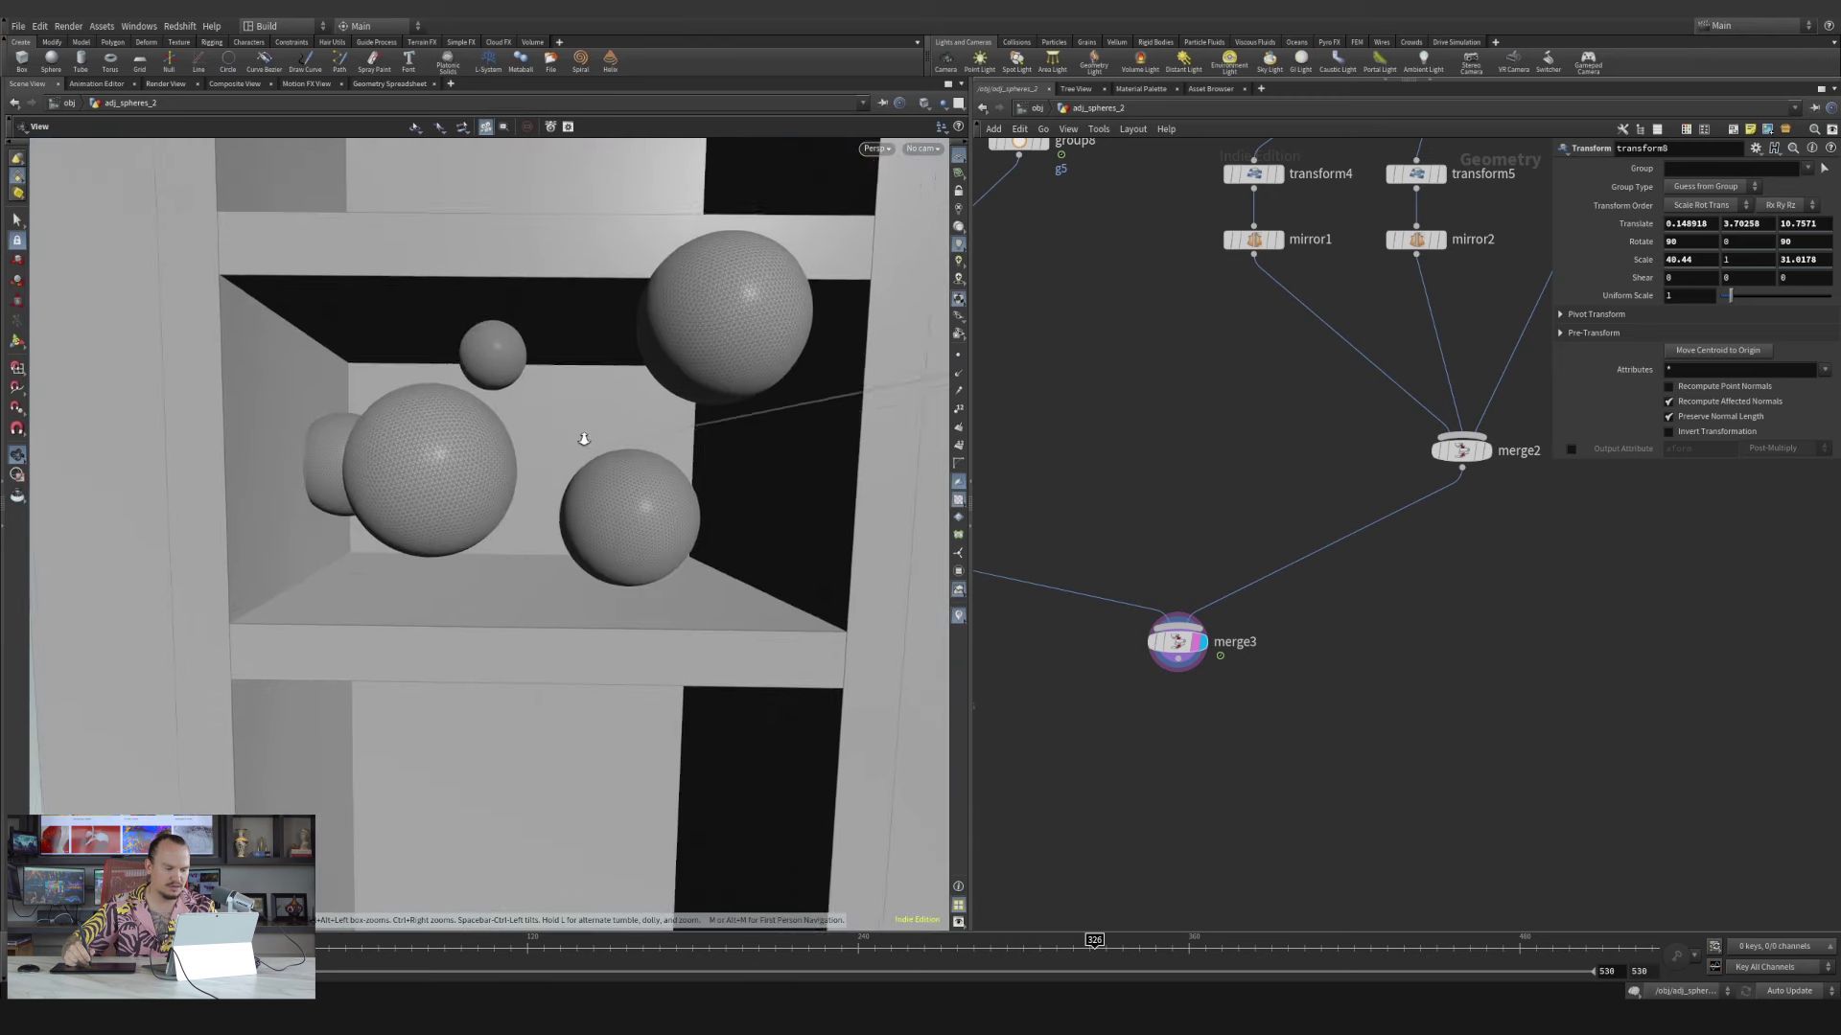
left_click_drag(584, 440, 589, 533)
middle_click_drag(1030, 297, 1473, 525)
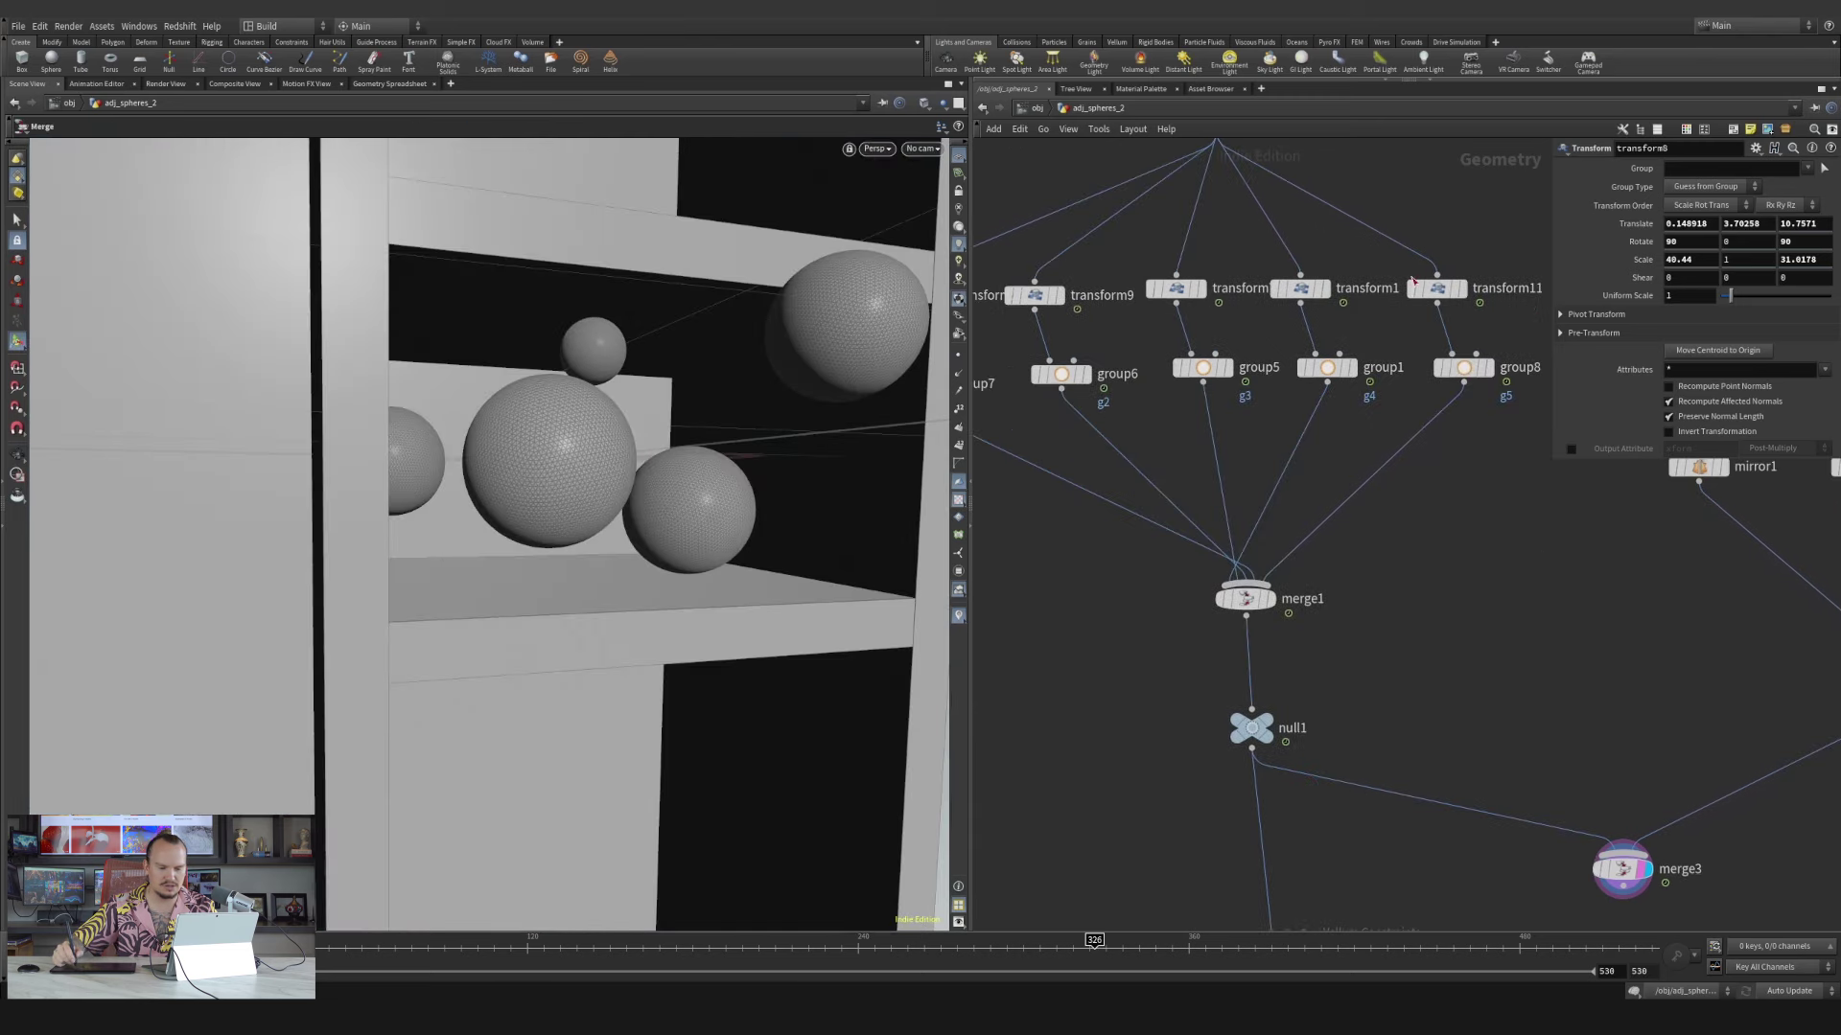
left_click(1438, 287)
left_click_drag(699, 485, 802, 470)
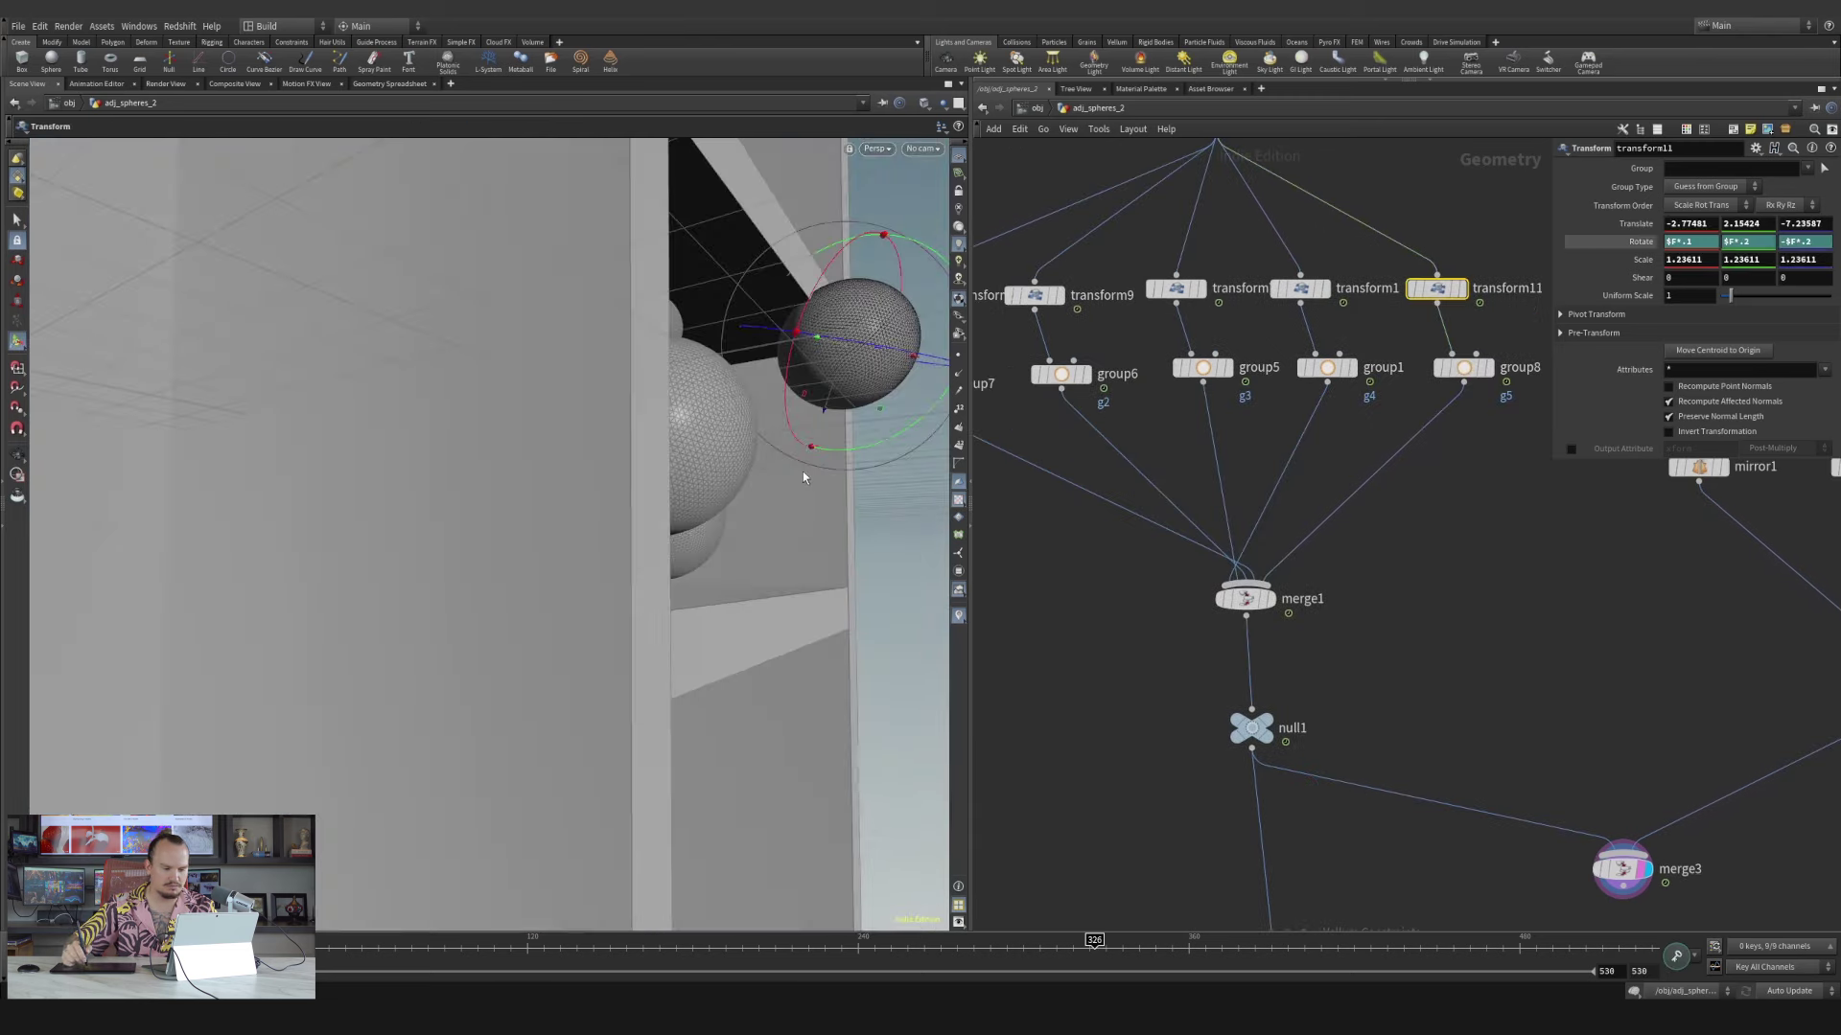
middle_click_drag(861, 572, 805, 551)
left_click_drag(806, 550, 707, 587)
middle_click_drag(806, 614, 855, 566)
Move the transform1 sphere away from the side wall it intersects, towards the compartment's interior
middle_click_drag(1287, 459, 1307, 487)
left_click(1328, 315)
right_click_drag(578, 454, 677, 407, "alt")
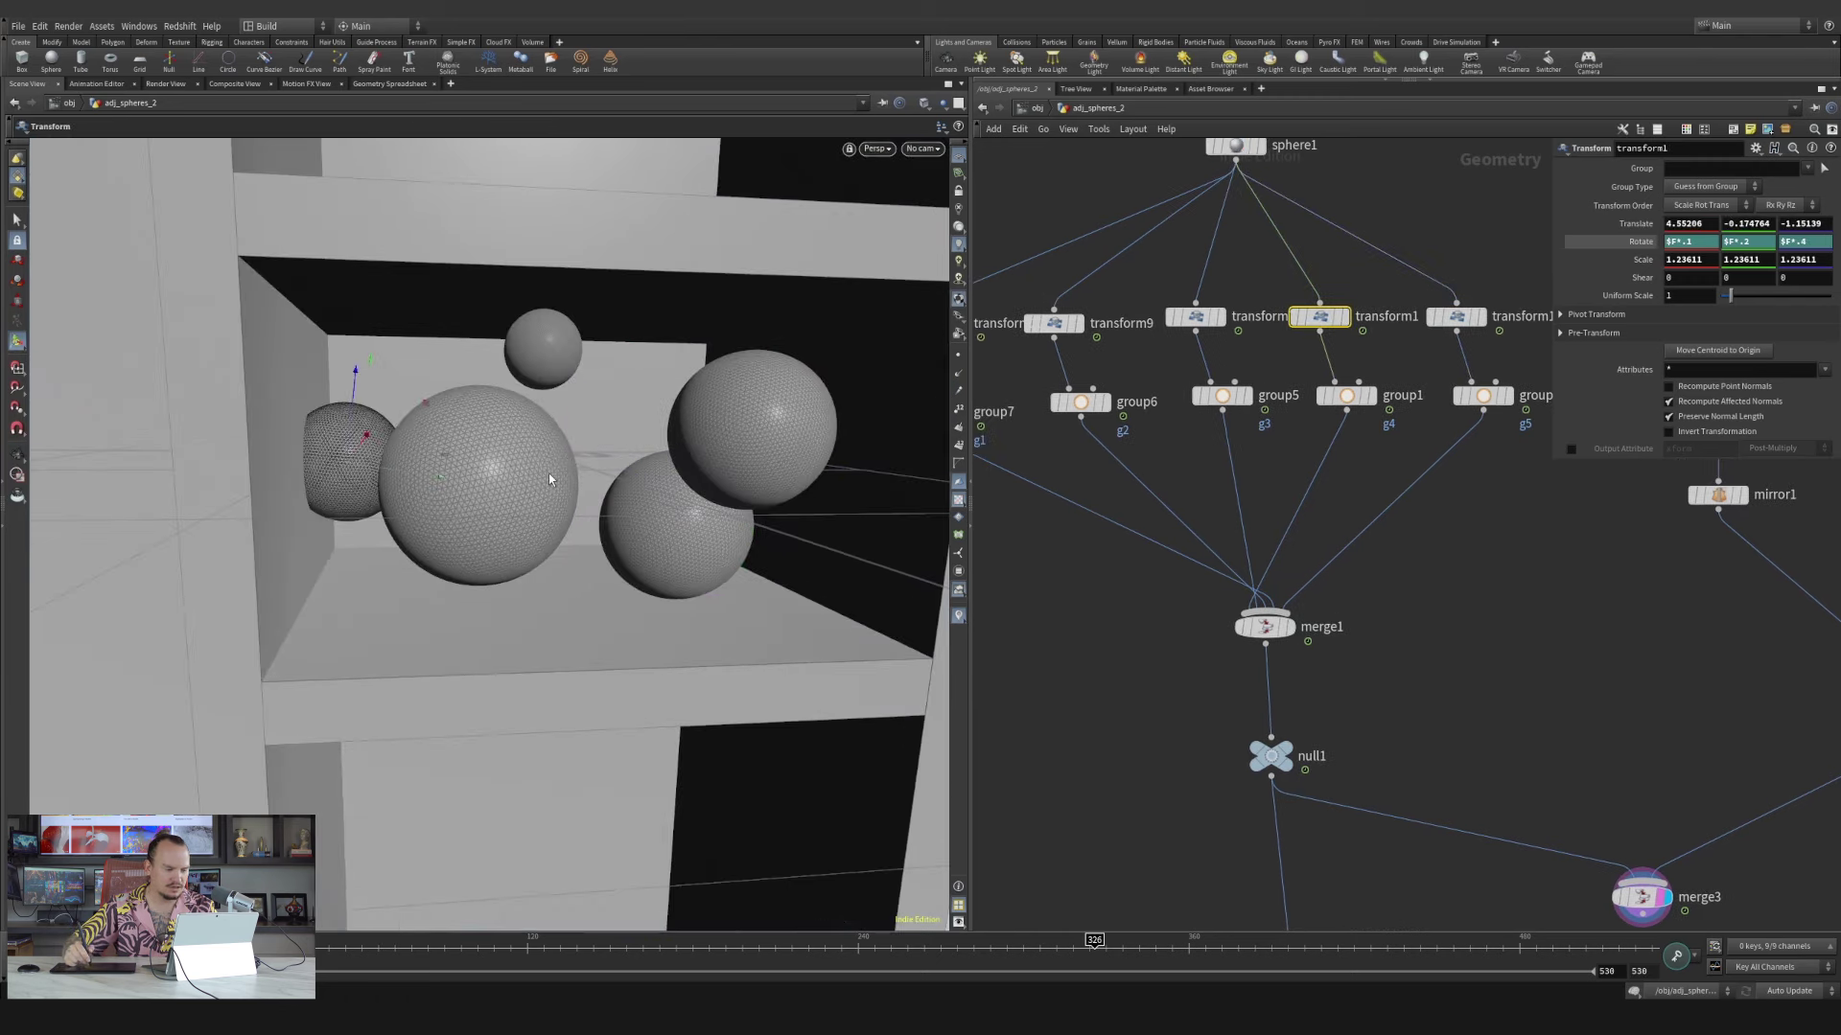
middle_click_drag(550, 481, 623, 410)
Move the transform7 sphere to a translate of about -1.38, -0.93, -2.90
left_click(1189, 317)
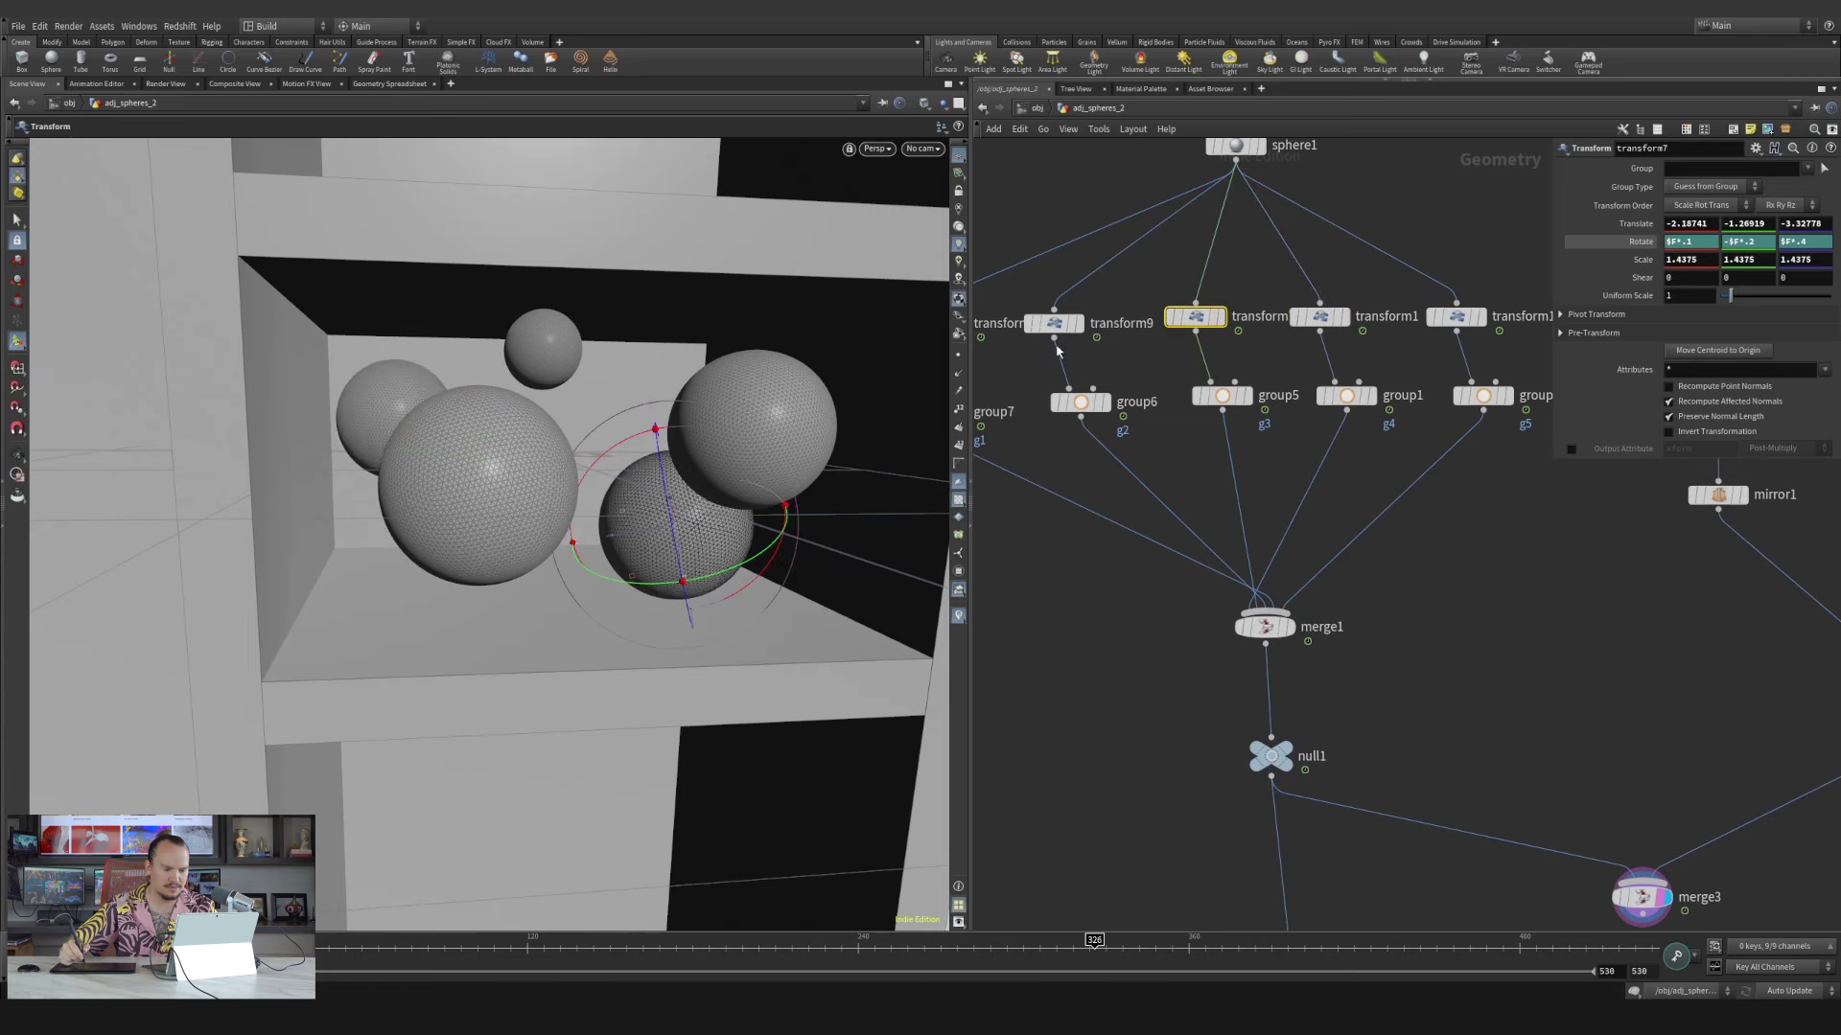
middle_click_drag(683, 526, 654, 493)
left_click_drag(633, 498, 822, 477, "alt")
middle_click_drag(822, 476, 796, 489)
left_click_drag(795, 489, 682, 408, "alt")
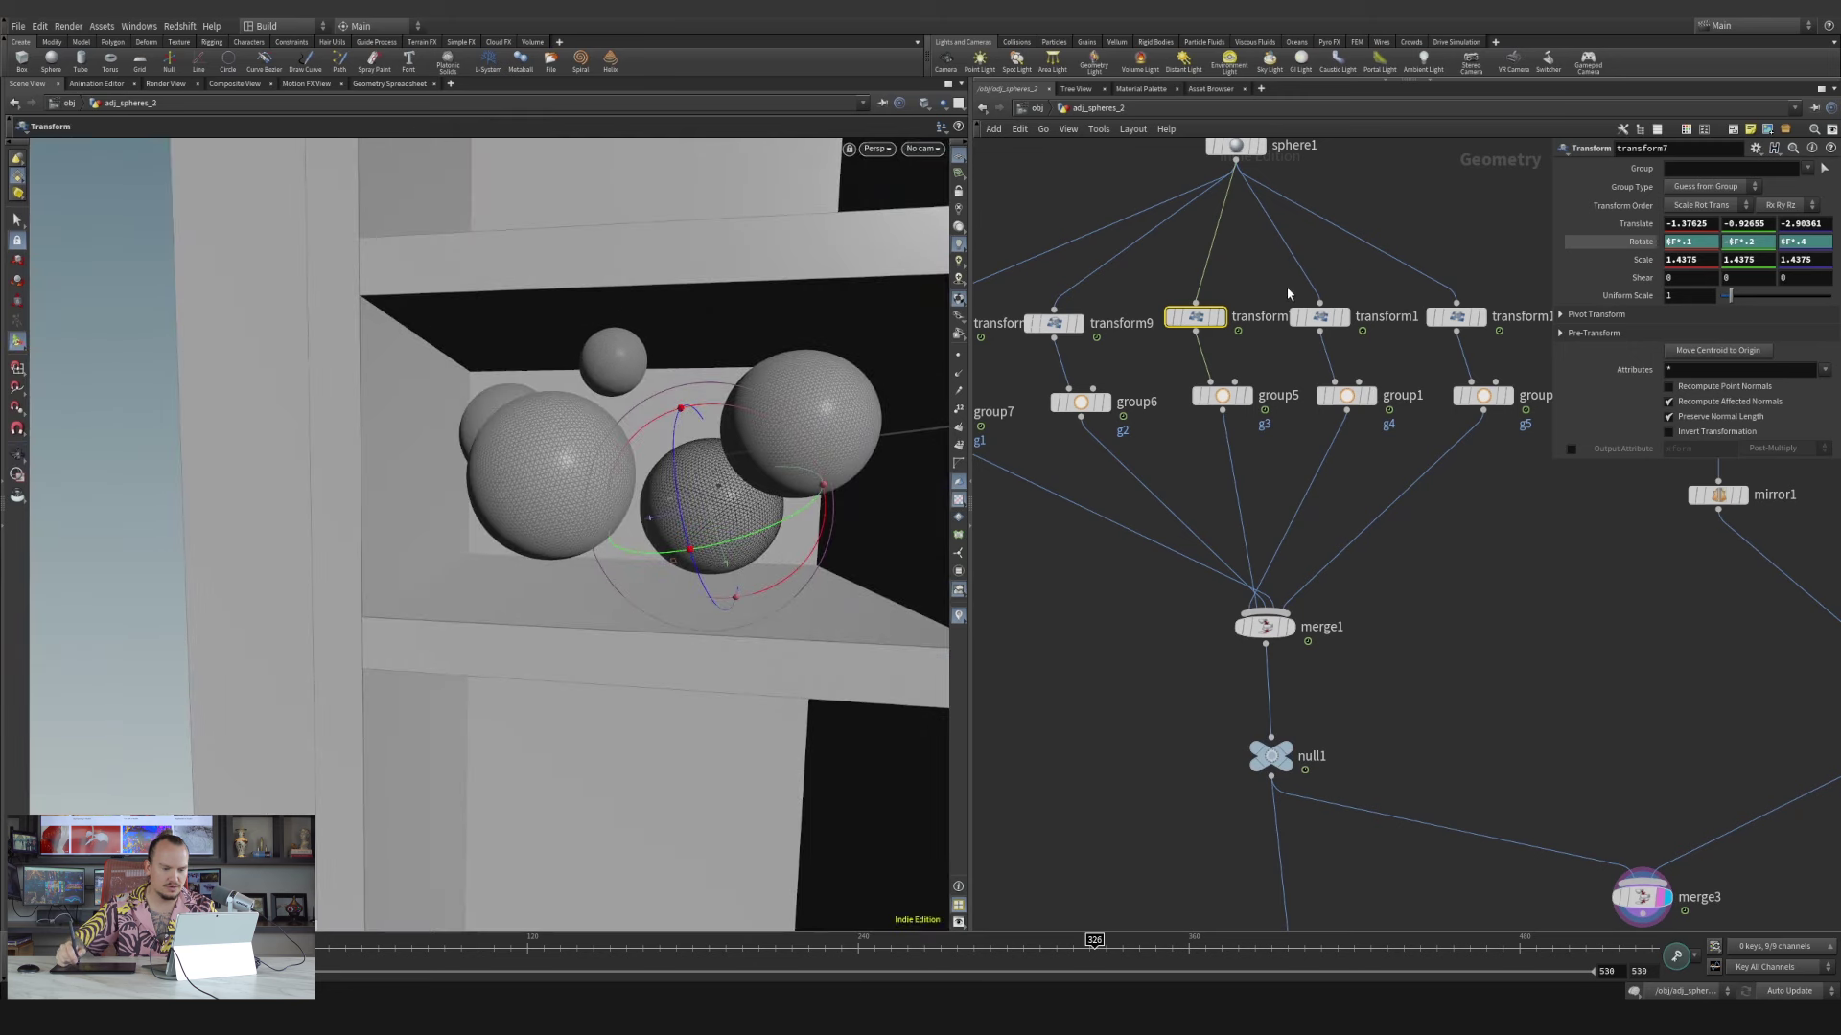
Adjust the transform1 sphere to about 3.06, 0.36, -1.03 and the transform11 sphere to about -2.38, 0.55, -5.62
left_click(1323, 316)
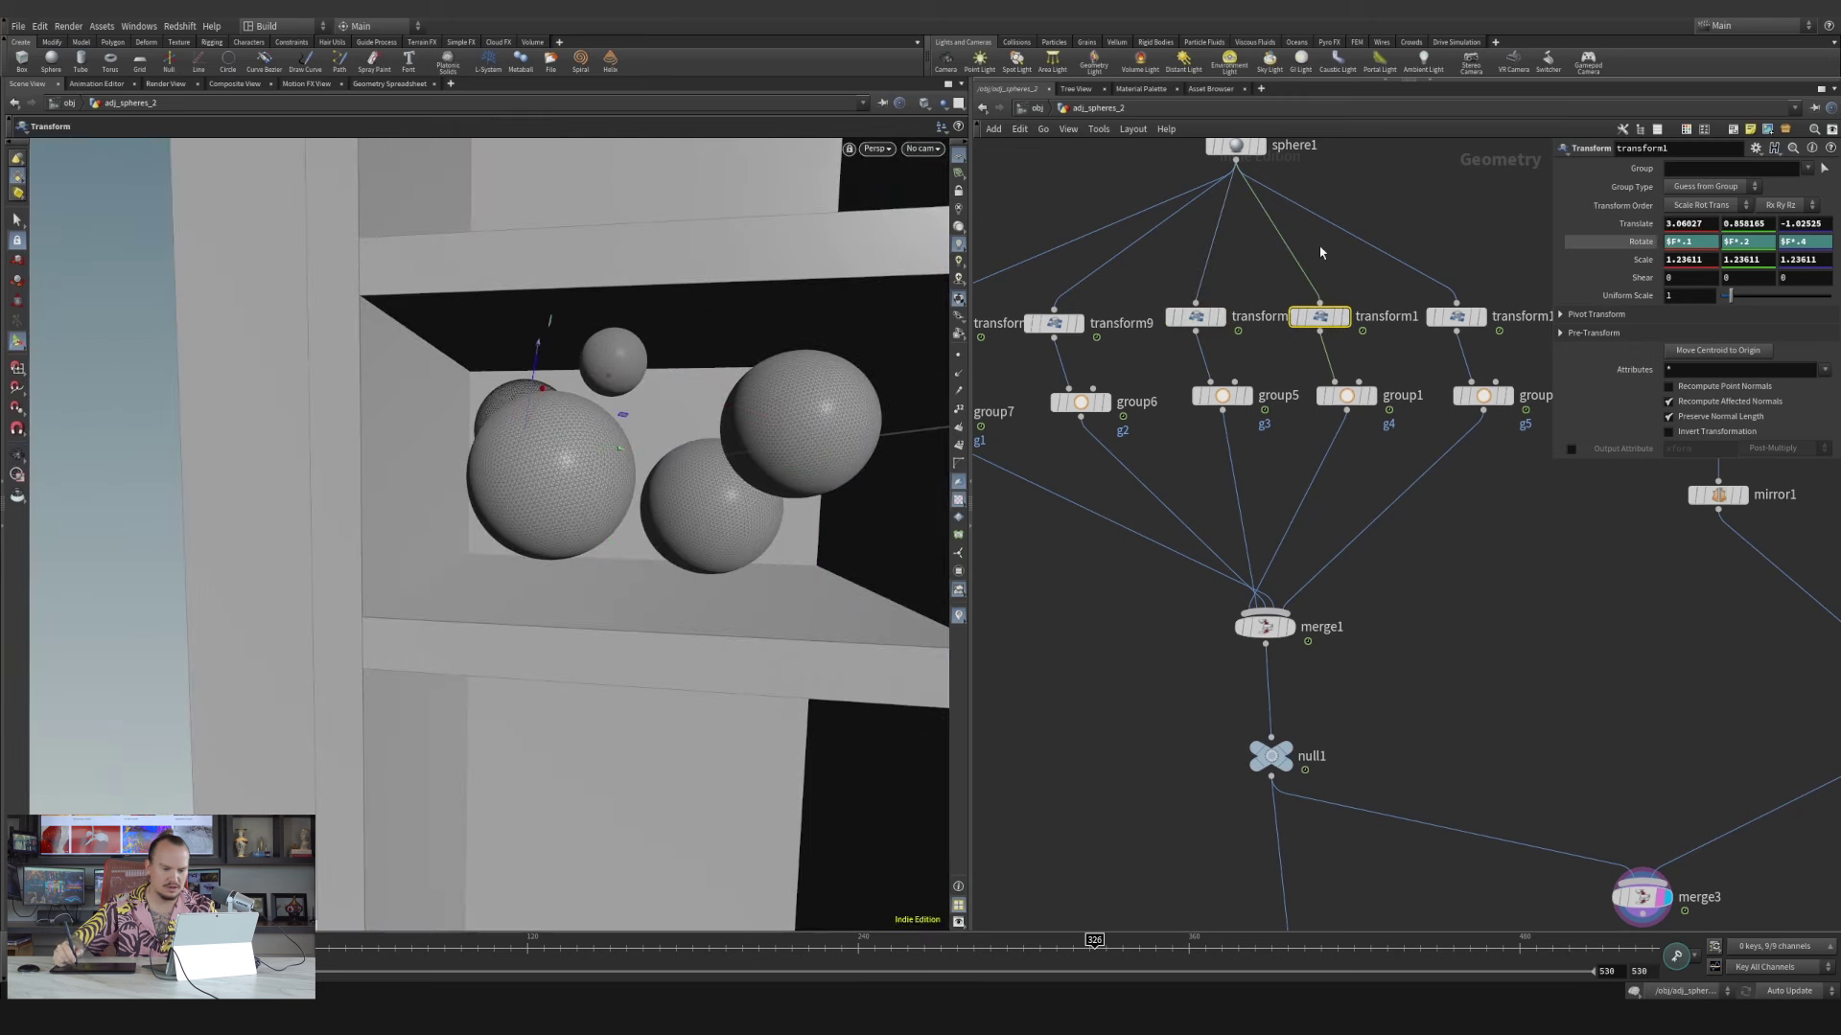
left_click(1455, 320)
middle_click_drag(819, 538, 815, 547)
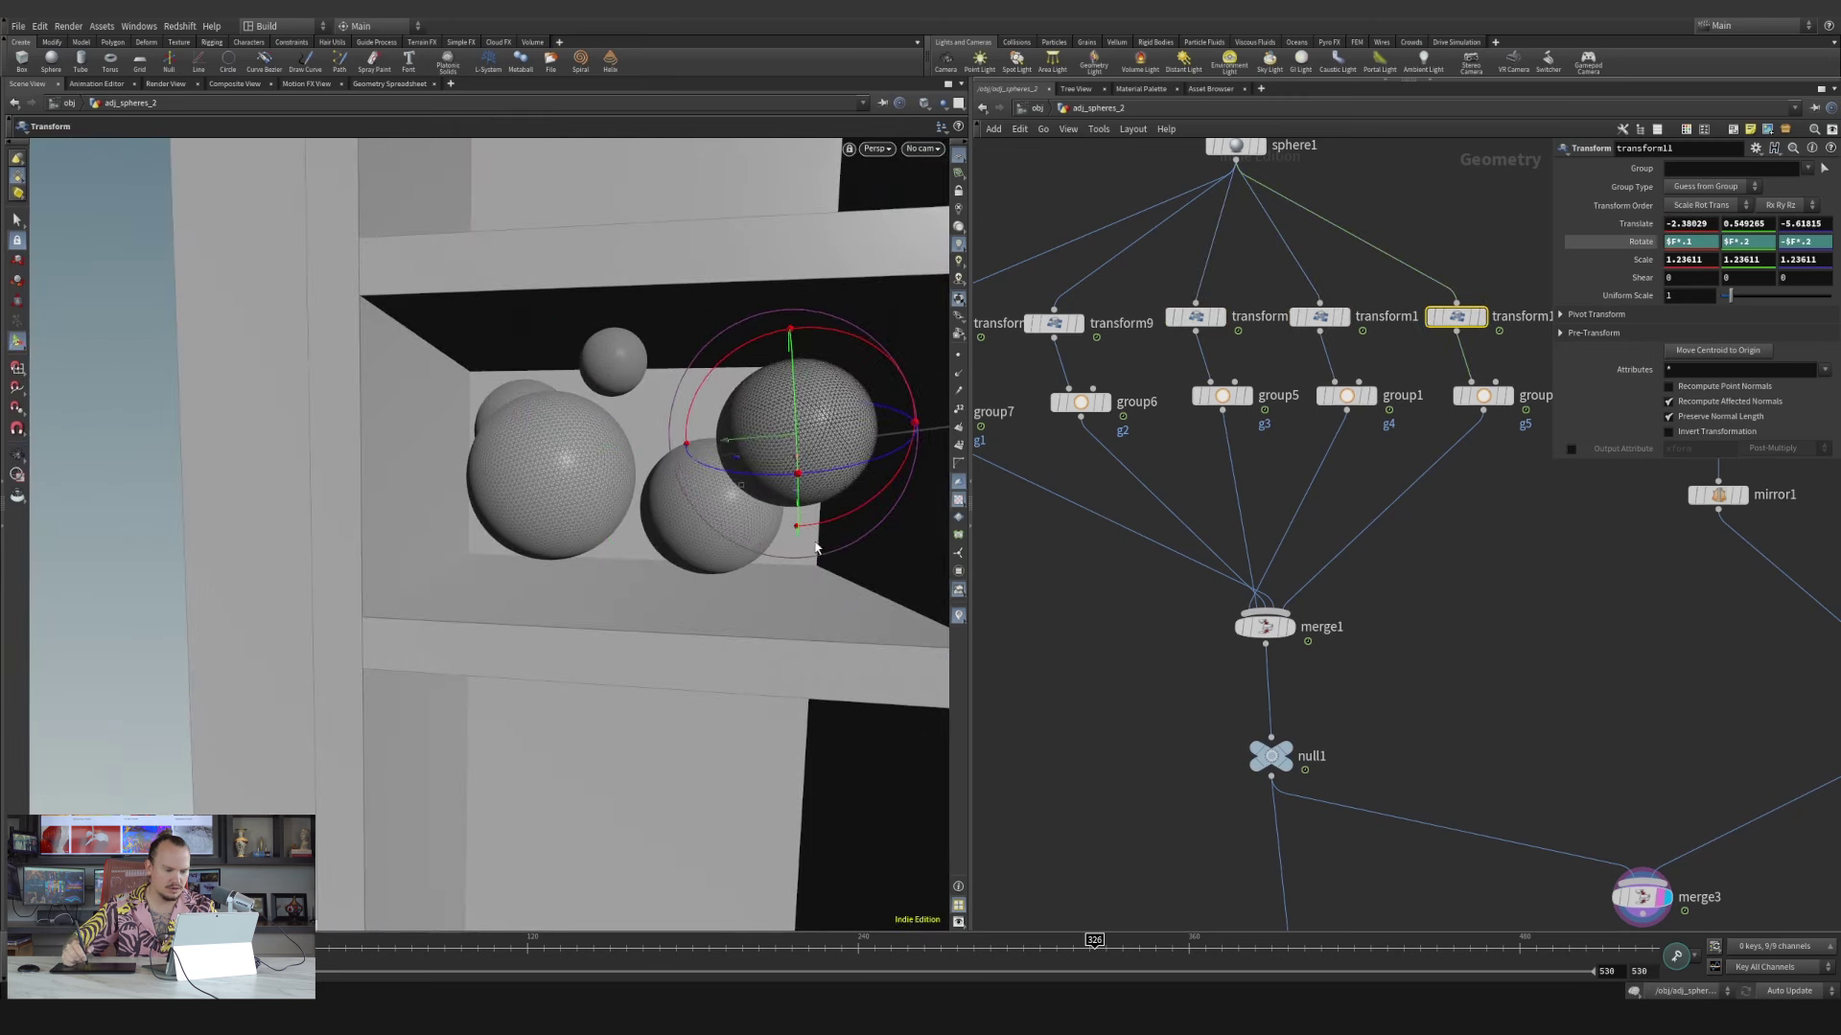
Using wireframe display to see through the walls, move the transform7 sphere to about -1.45, -0.82, -2.38
left_click(1264, 322)
key("Escape")
mouse_move(514, 493)
left_mouse_down()
mouse_move(690, 464)
mouse_move(629, 526)
mouse_move(575, 460)
mouse_move(473, 498)
mouse_move(556, 469)
left_mouse_up()
key("Return")
key("w")
right_click_drag(644, 447, 563, 469, "alt")
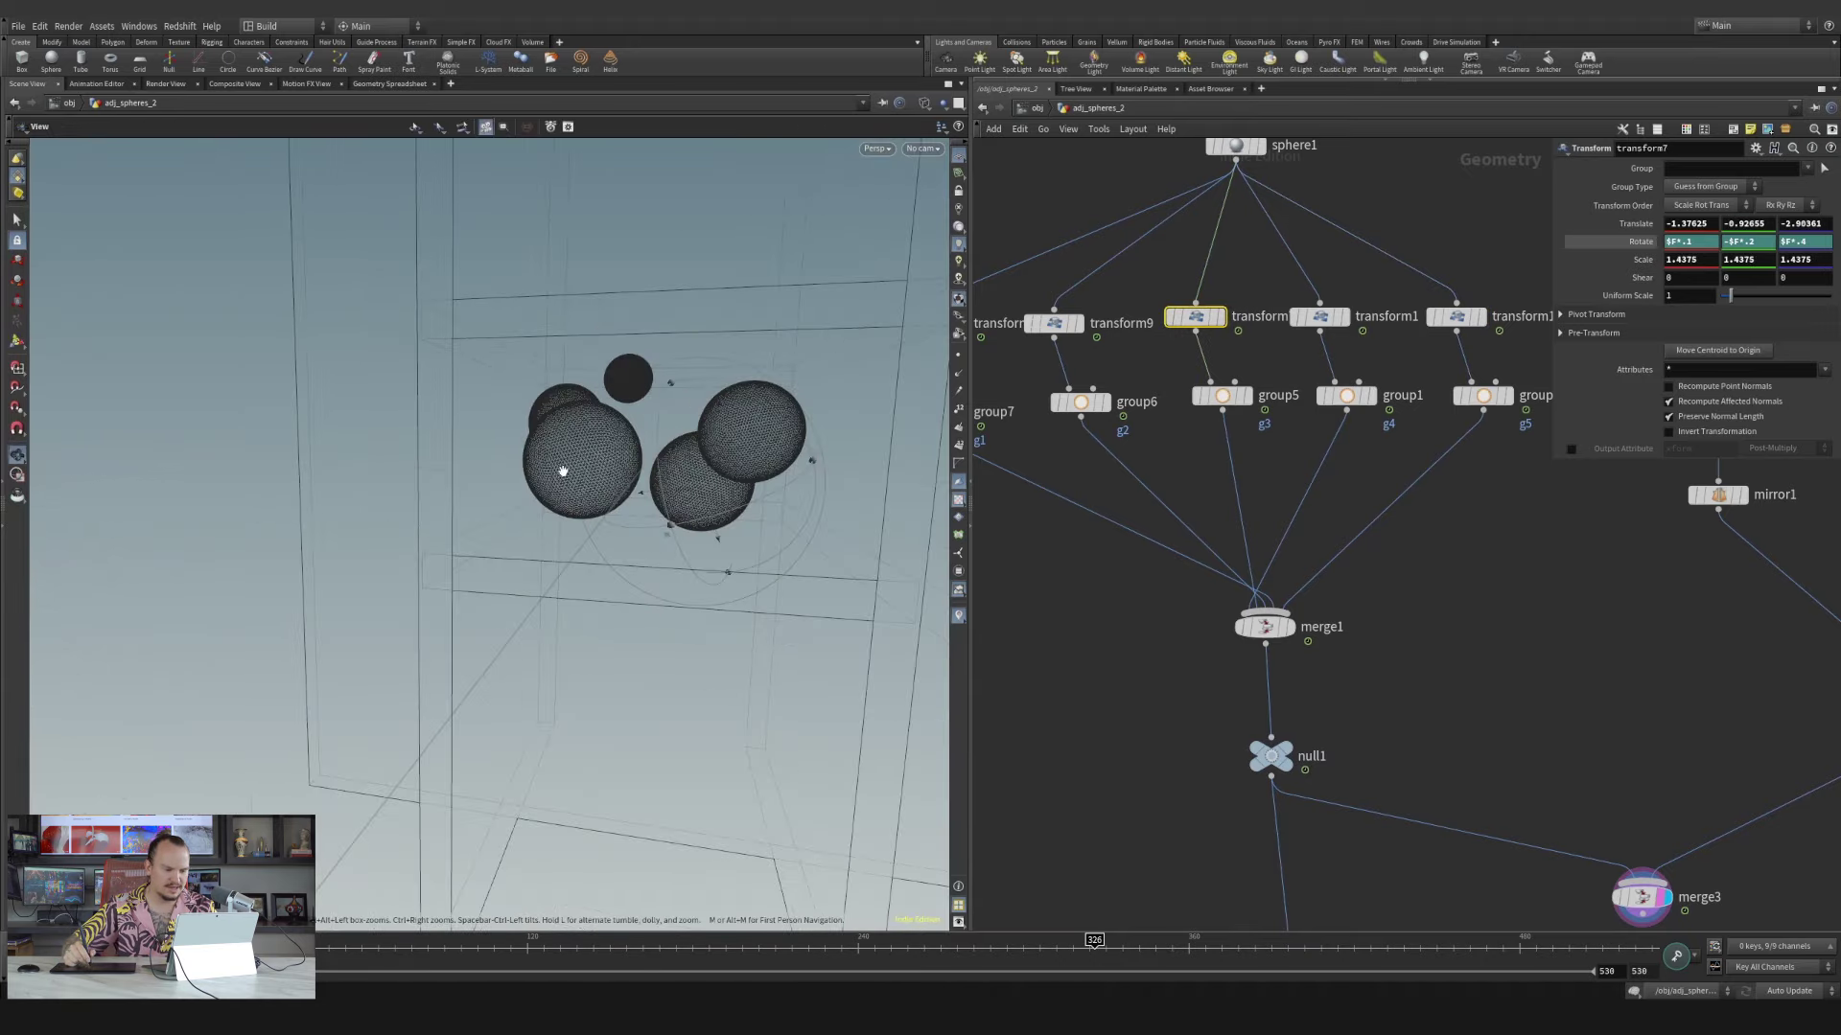
left_click_drag(563, 468, 854, 440, "alt")
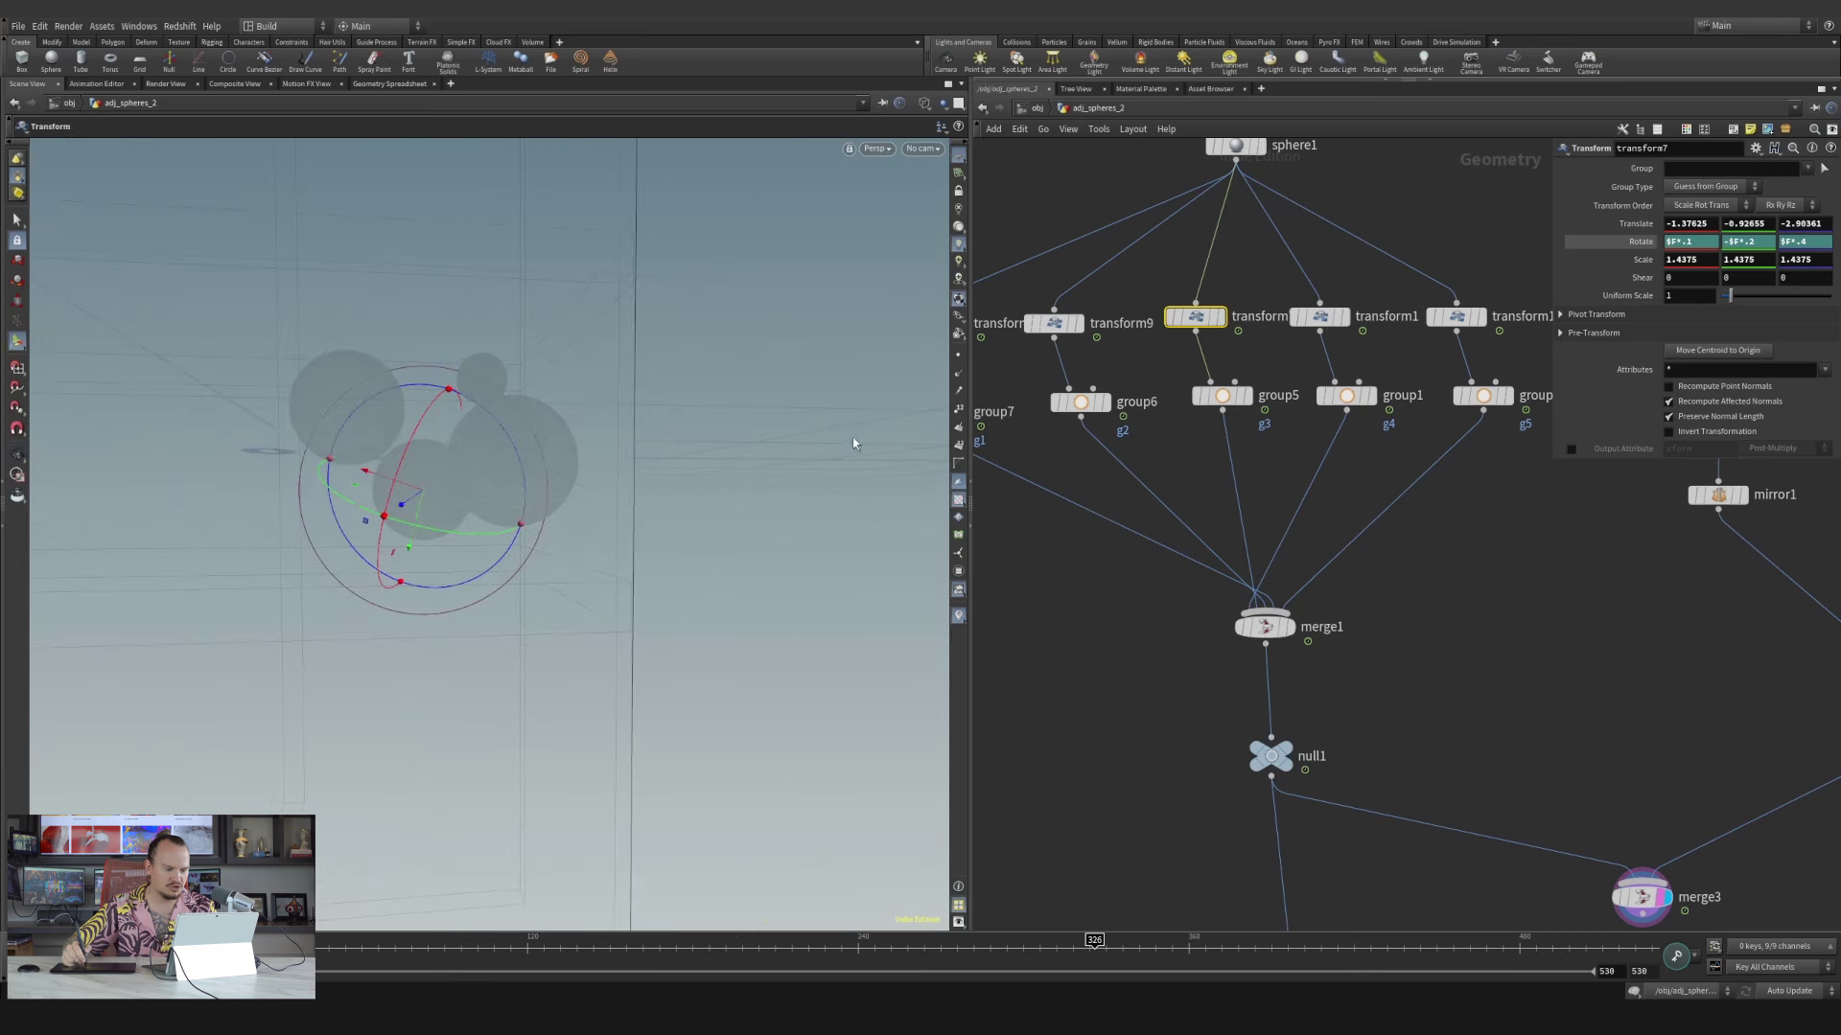
middle_click_drag(855, 440, 806, 420)
left_click_drag(515, 411, 361, 431, "alt")
right_click_drag(461, 414, 628, 431, "alt")
middle_click_drag(721, 402, 662, 453, "alt")
left_click_drag(662, 453, 567, 480, "alt")
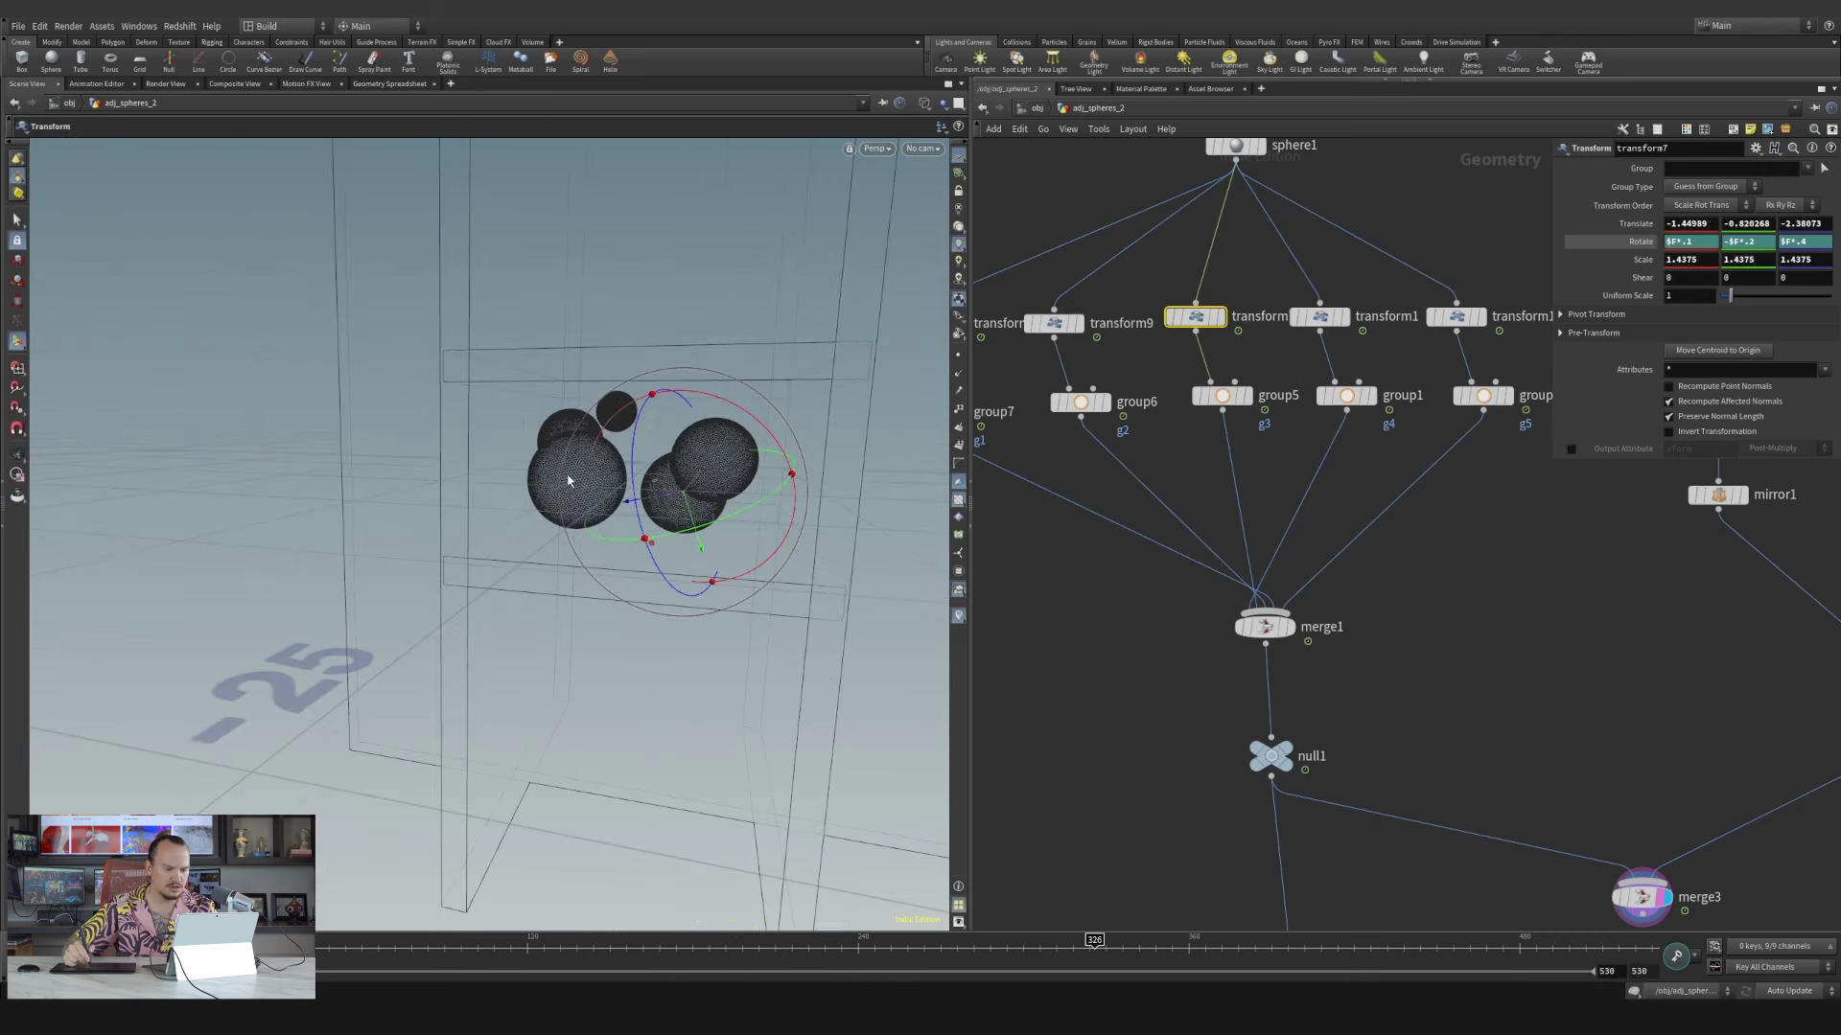
Return the viewport to shaded display and examine the sphere spacing inside the box compartment
key("w")
right_click_drag(727, 469, 834, 431, "alt")
left_click_drag(699, 515, 729, 492, "alt")
right_click_drag(690, 485, 814, 411, "alt")
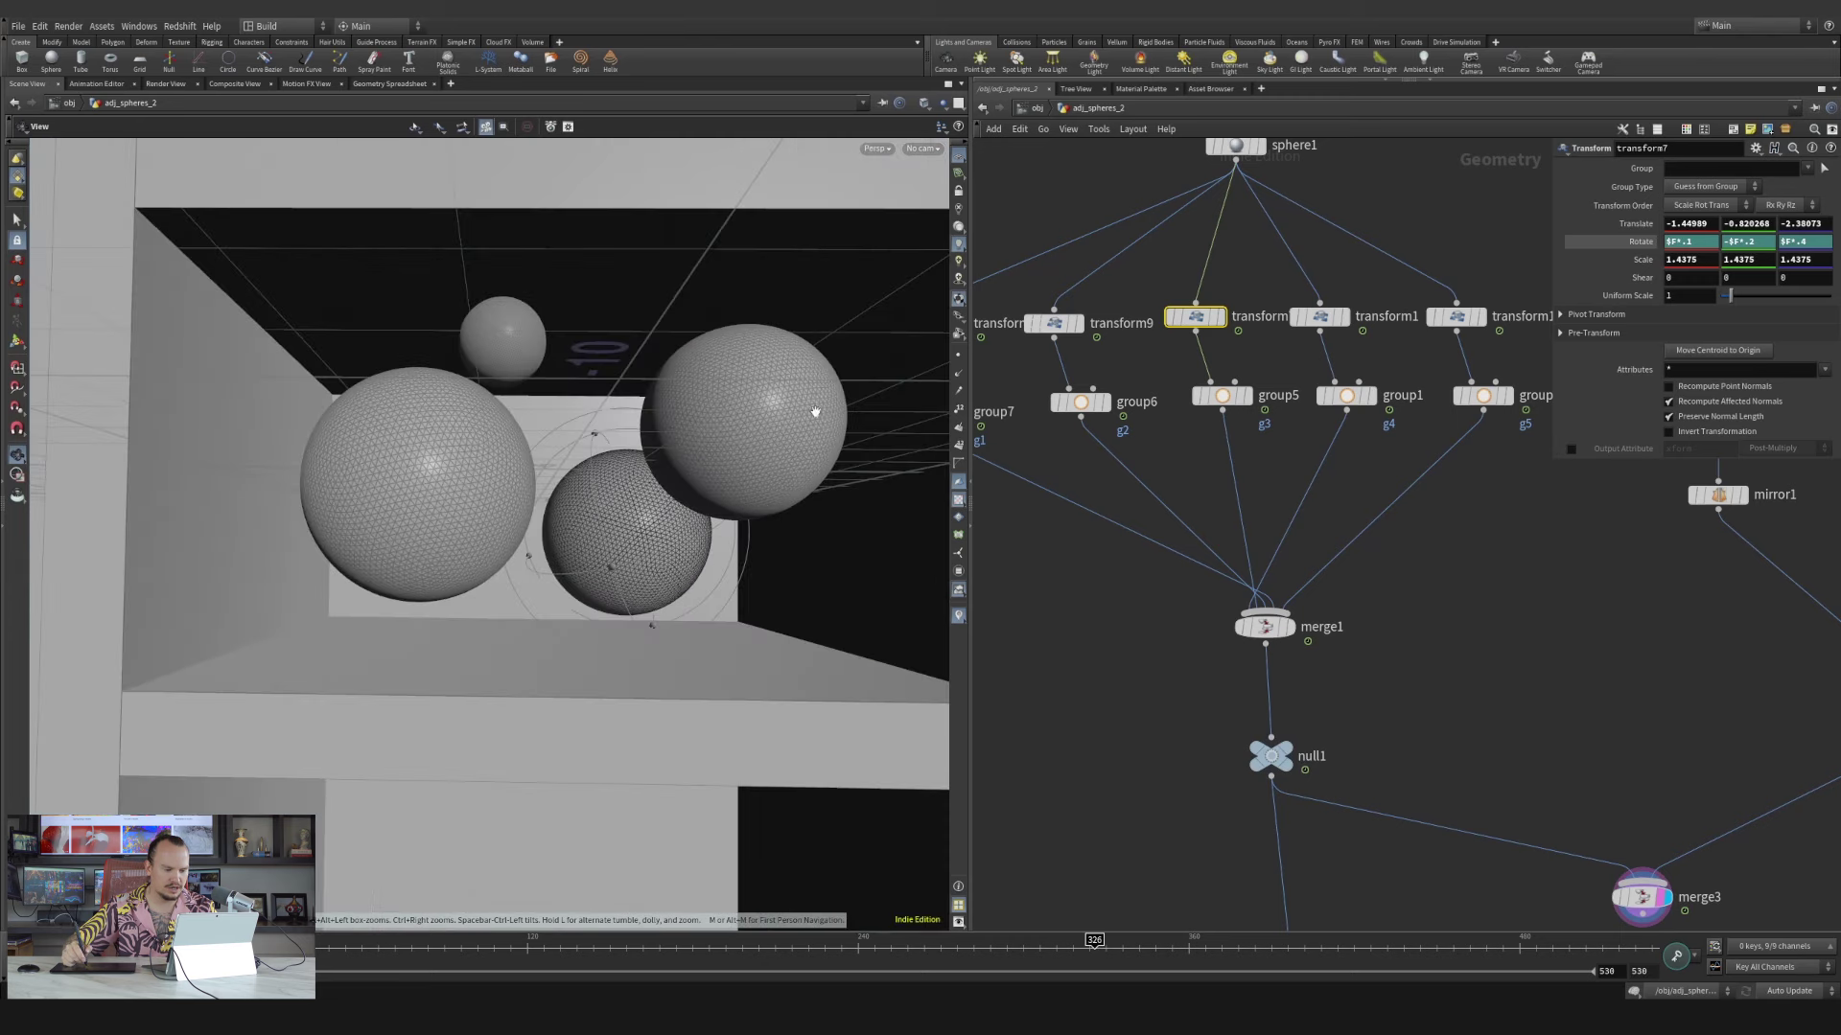
Connect the output of transform8 to merge2 so the extra box wall joins the other collision boxes
left_click_drag(814, 411, 733, 451, "alt")
right_click_drag(1493, 591, 1449, 630)
middle_click_drag(1449, 629, 1252, 491)
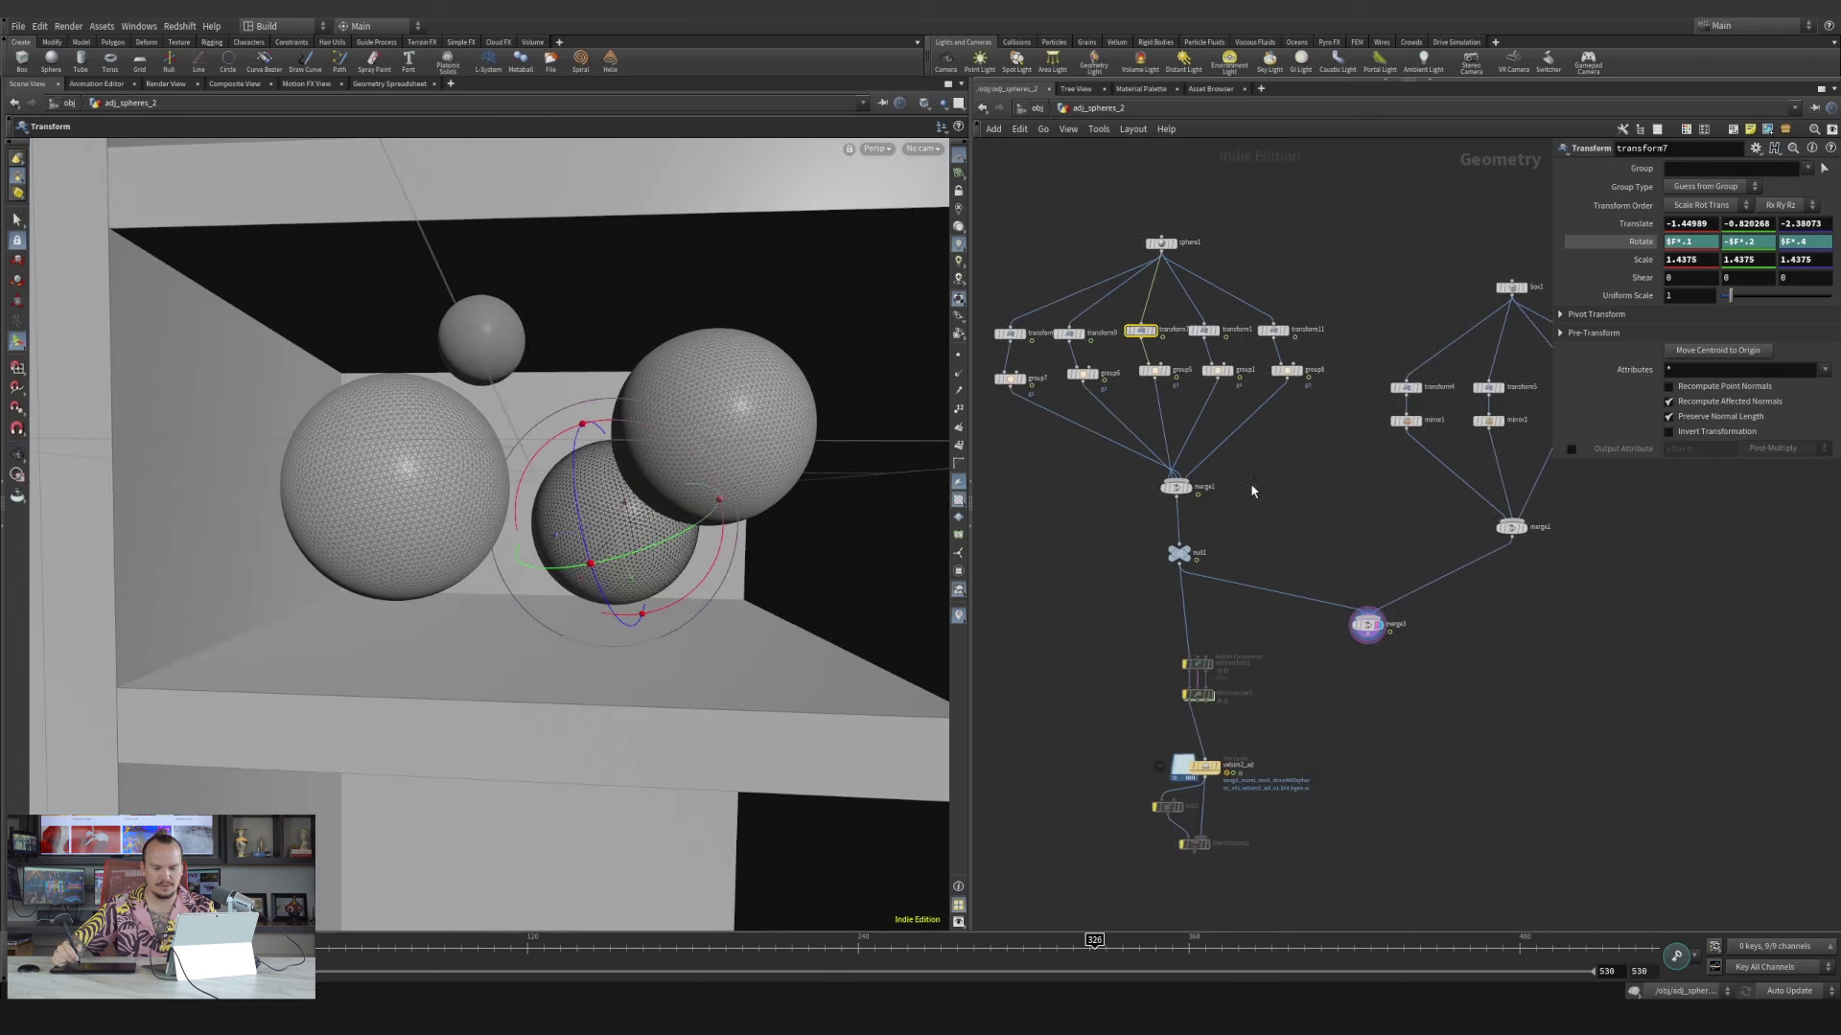
middle_click_drag(1637, 564, 1337, 560)
scroll(1313, 471, "up", 4)
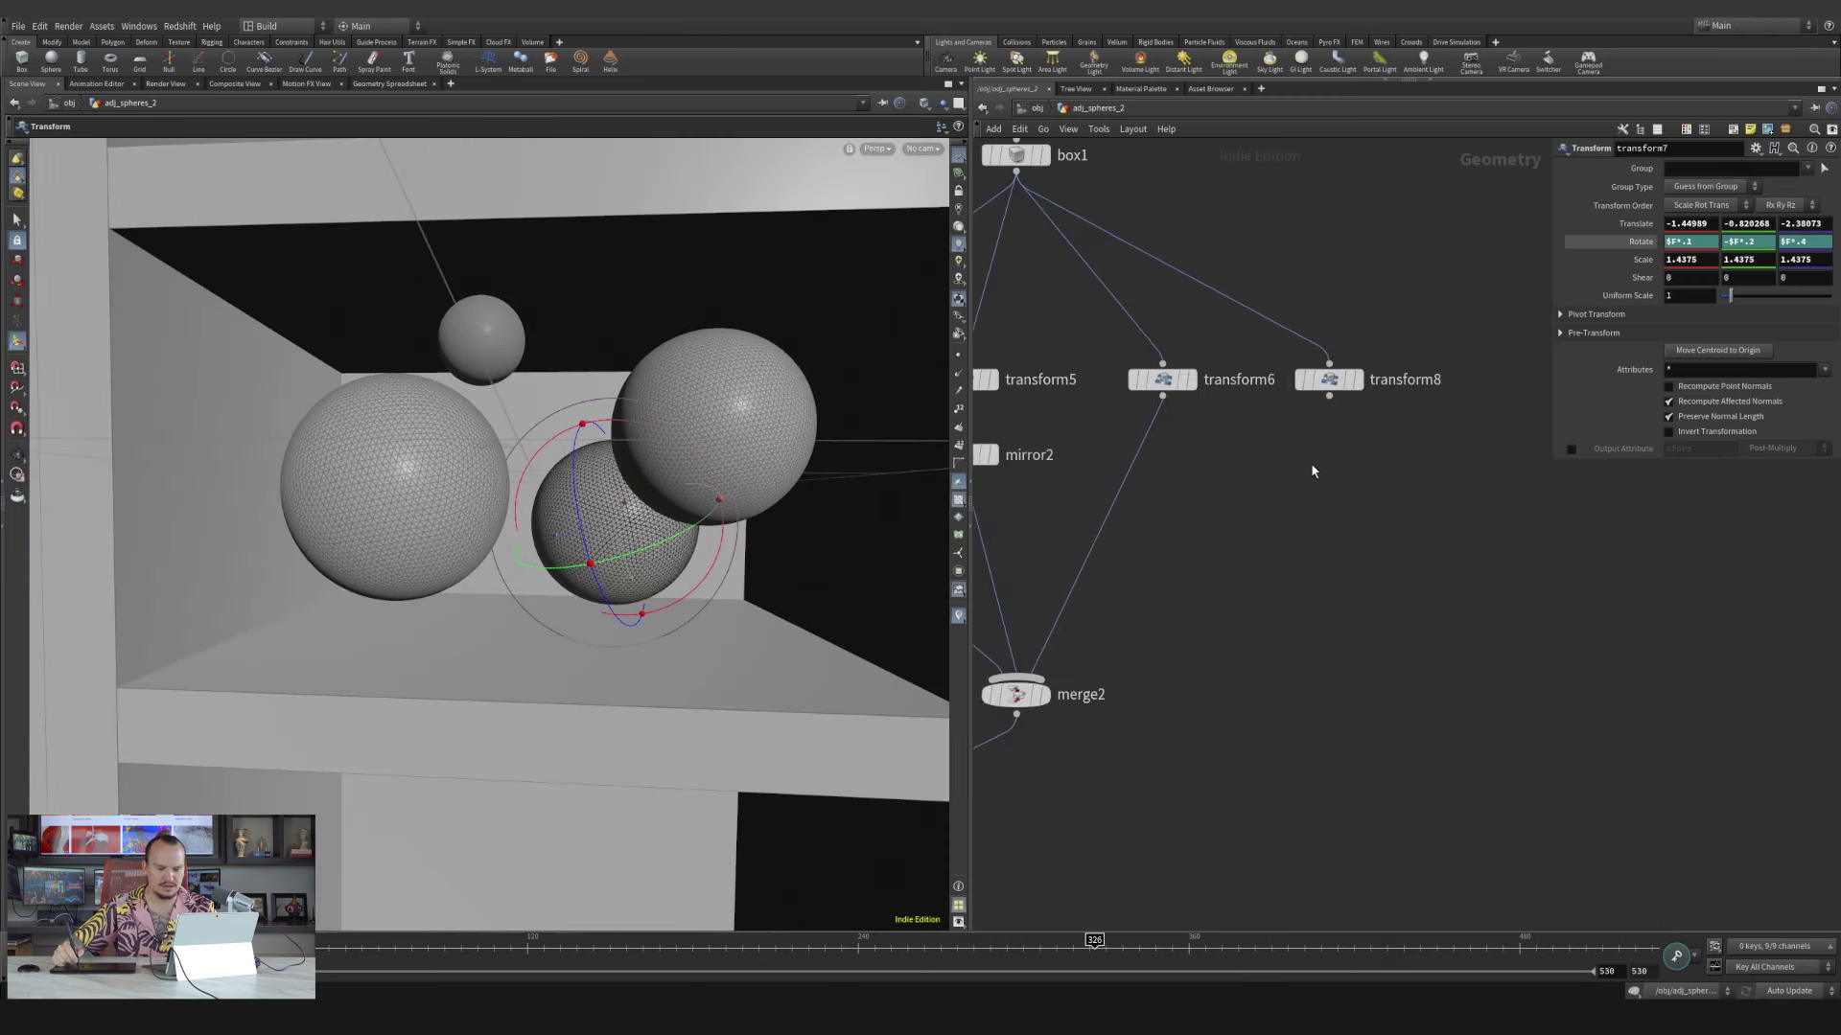
left_click(1329, 397)
left_click(1028, 675)
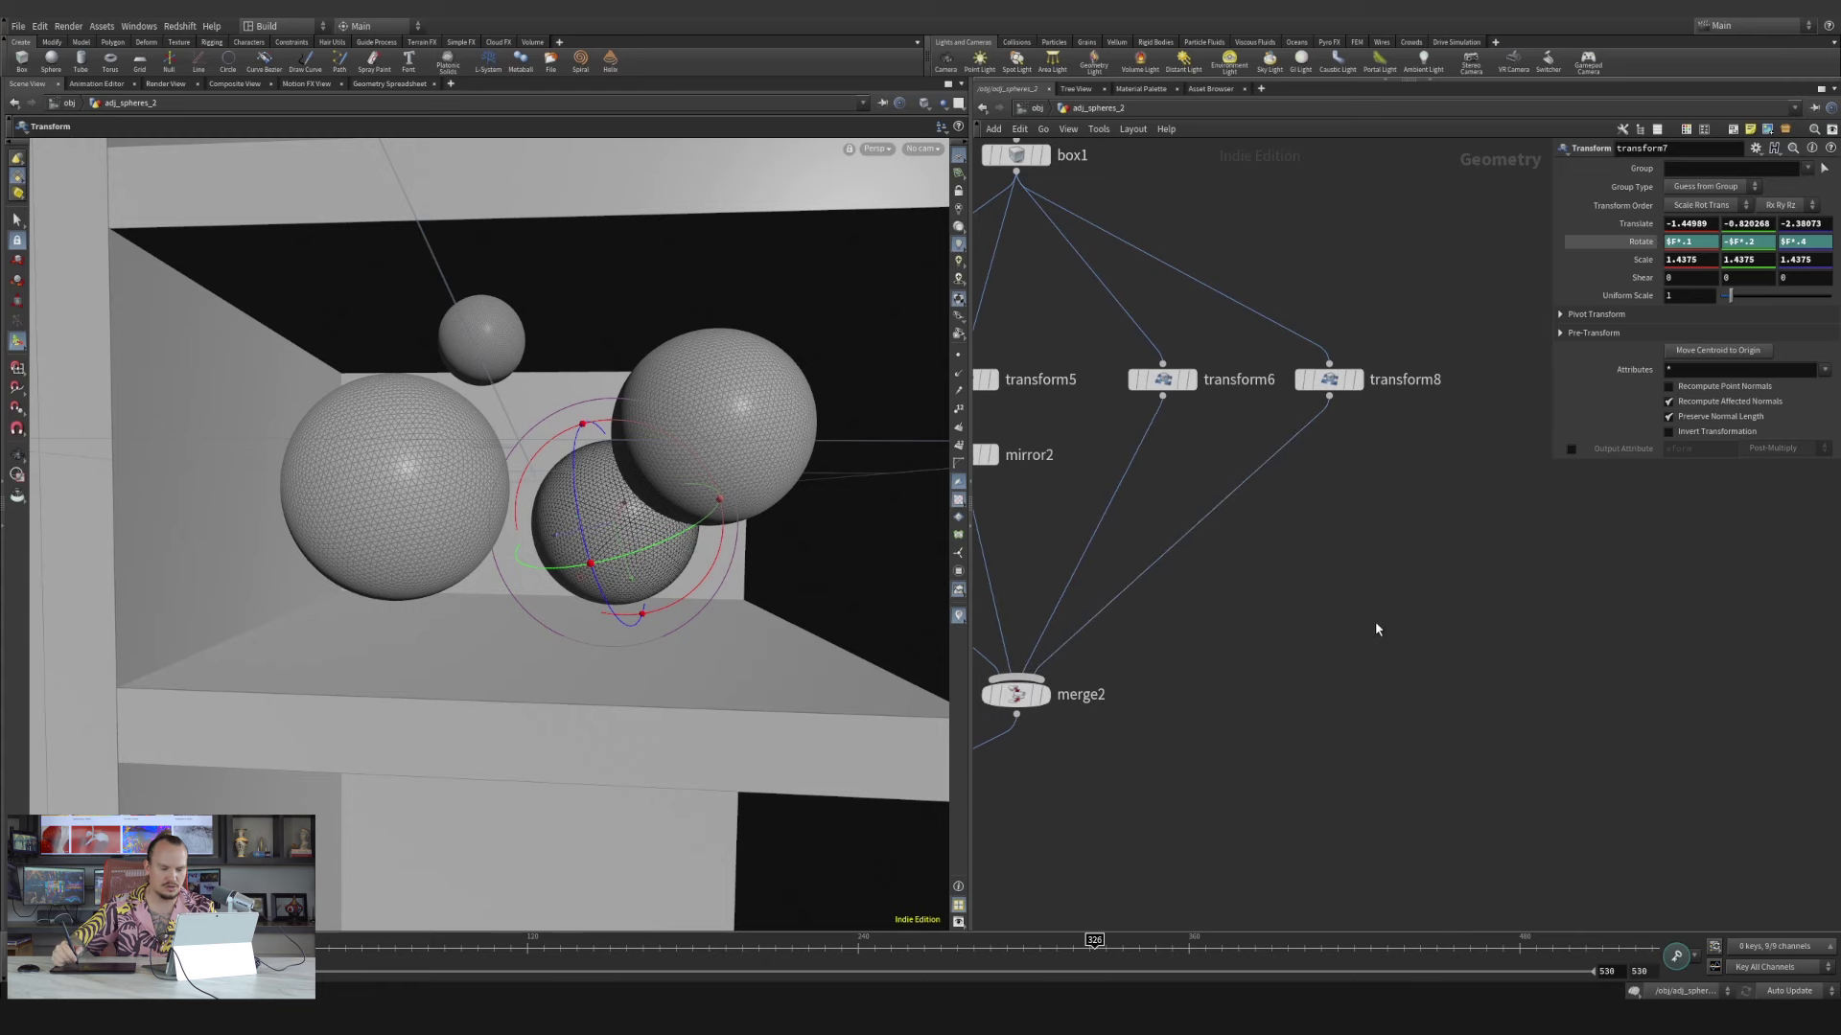
Move the transform8 wall along Z to the opposite side of the box, at about -9.87
scroll(1323, 671, "down", 3)
middle_click_drag(1278, 711, 1315, 593)
scroll(1342, 604, "up", 6)
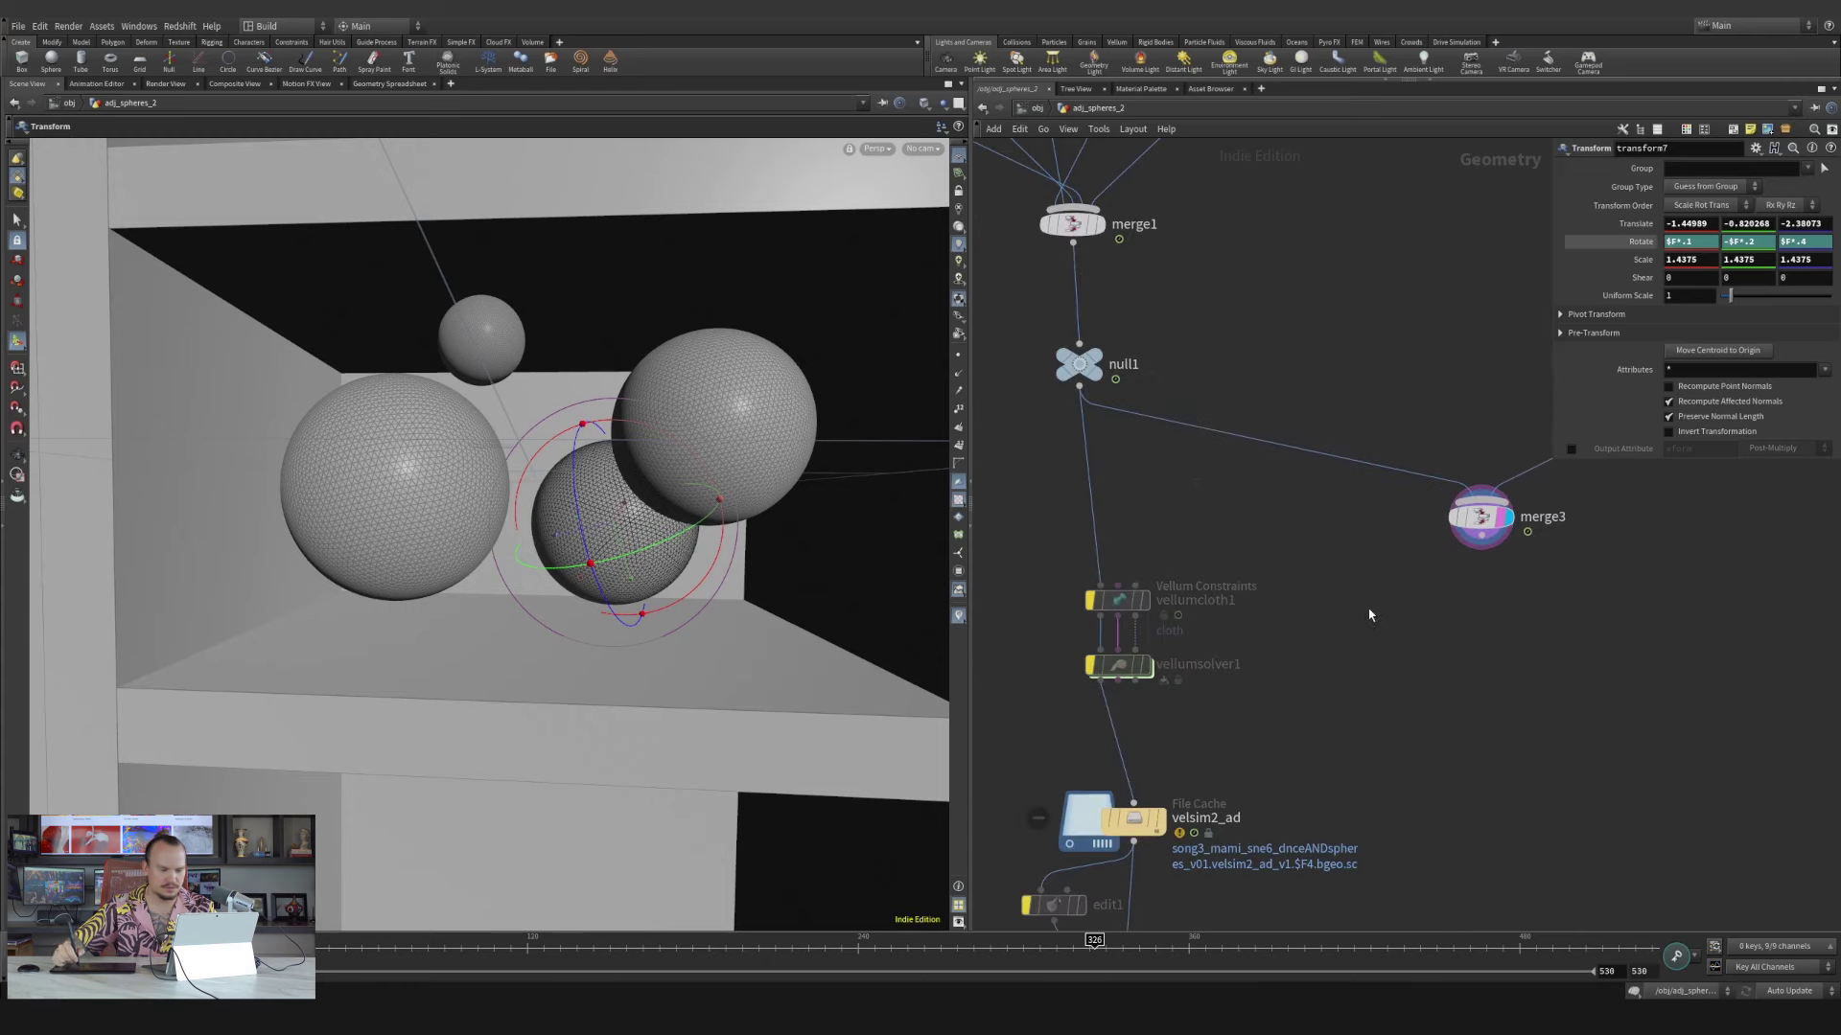
right_click_drag(604, 509, 559, 501, "alt")
left_click_drag(559, 501, 739, 518, "alt")
right_click_drag(712, 523, 653, 575, "alt")
middle_click_drag(653, 575, 464, 583, "alt")
middle_click_drag(1233, 366, 951, 454)
middle_click_drag(1318, 383, 1040, 566)
left_click(1524, 278)
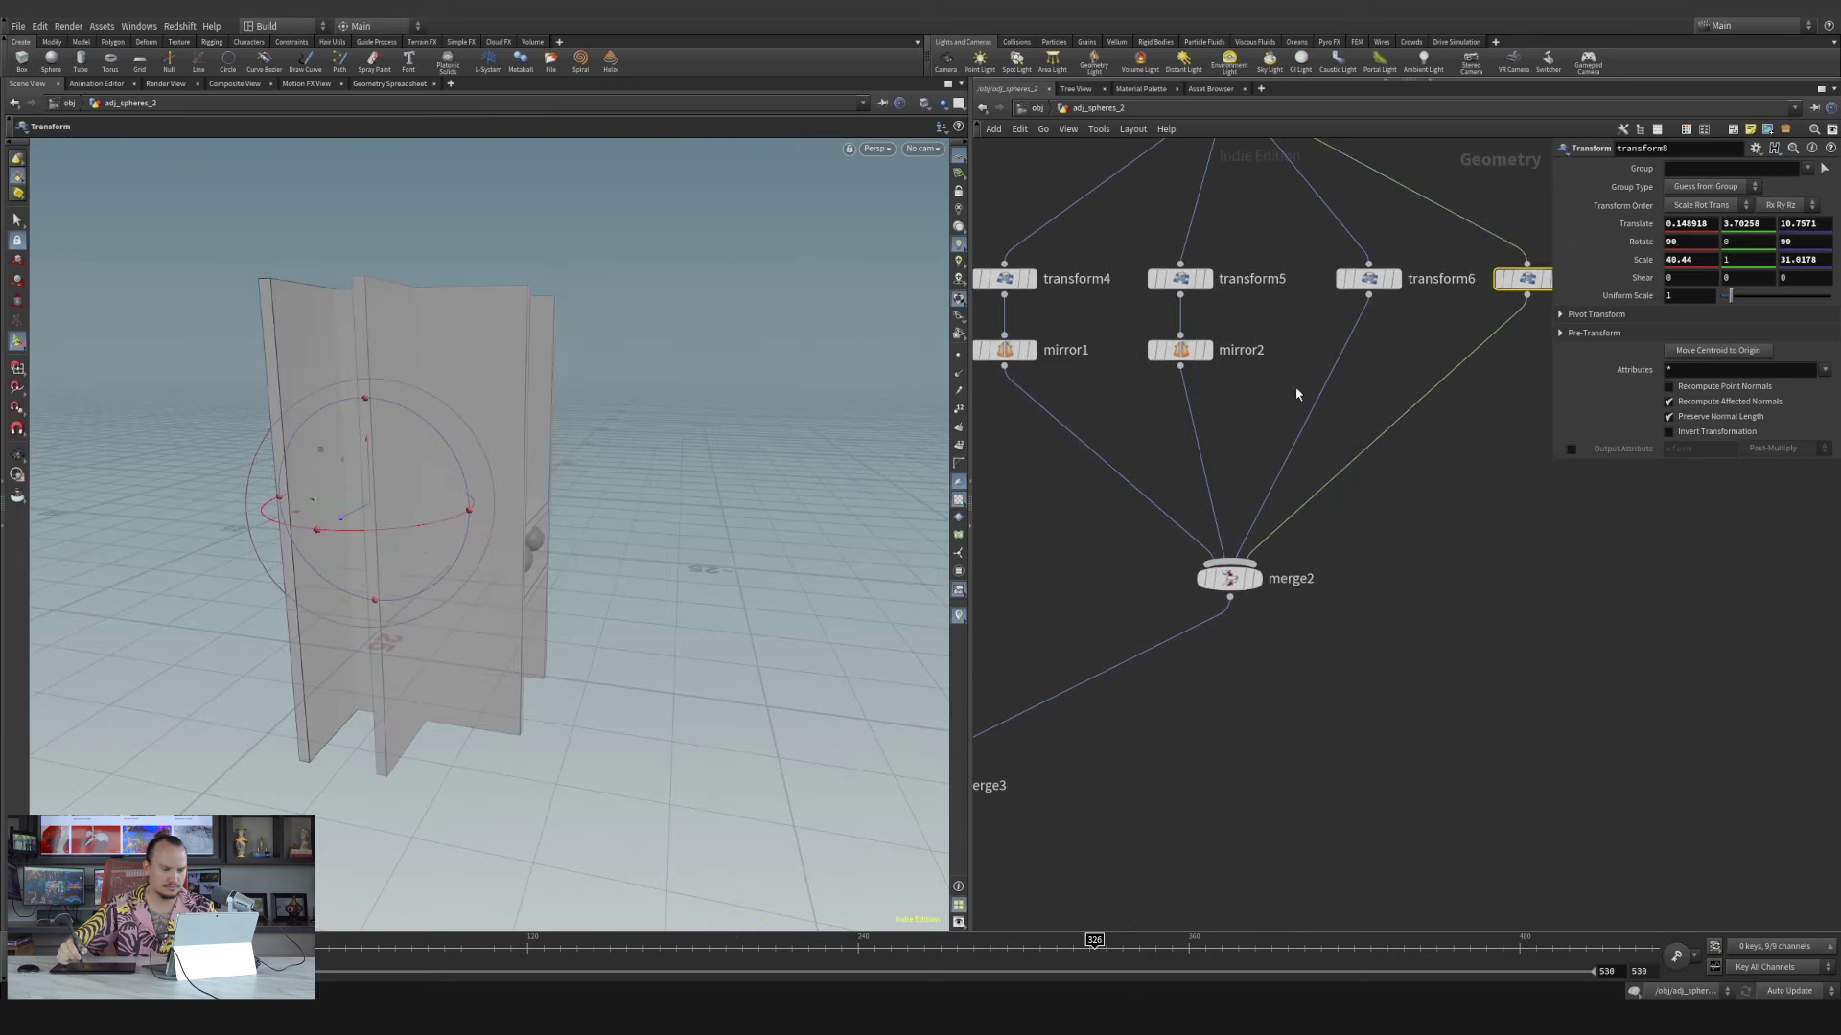
left_click_drag(347, 505, 526, 534)
key("r")
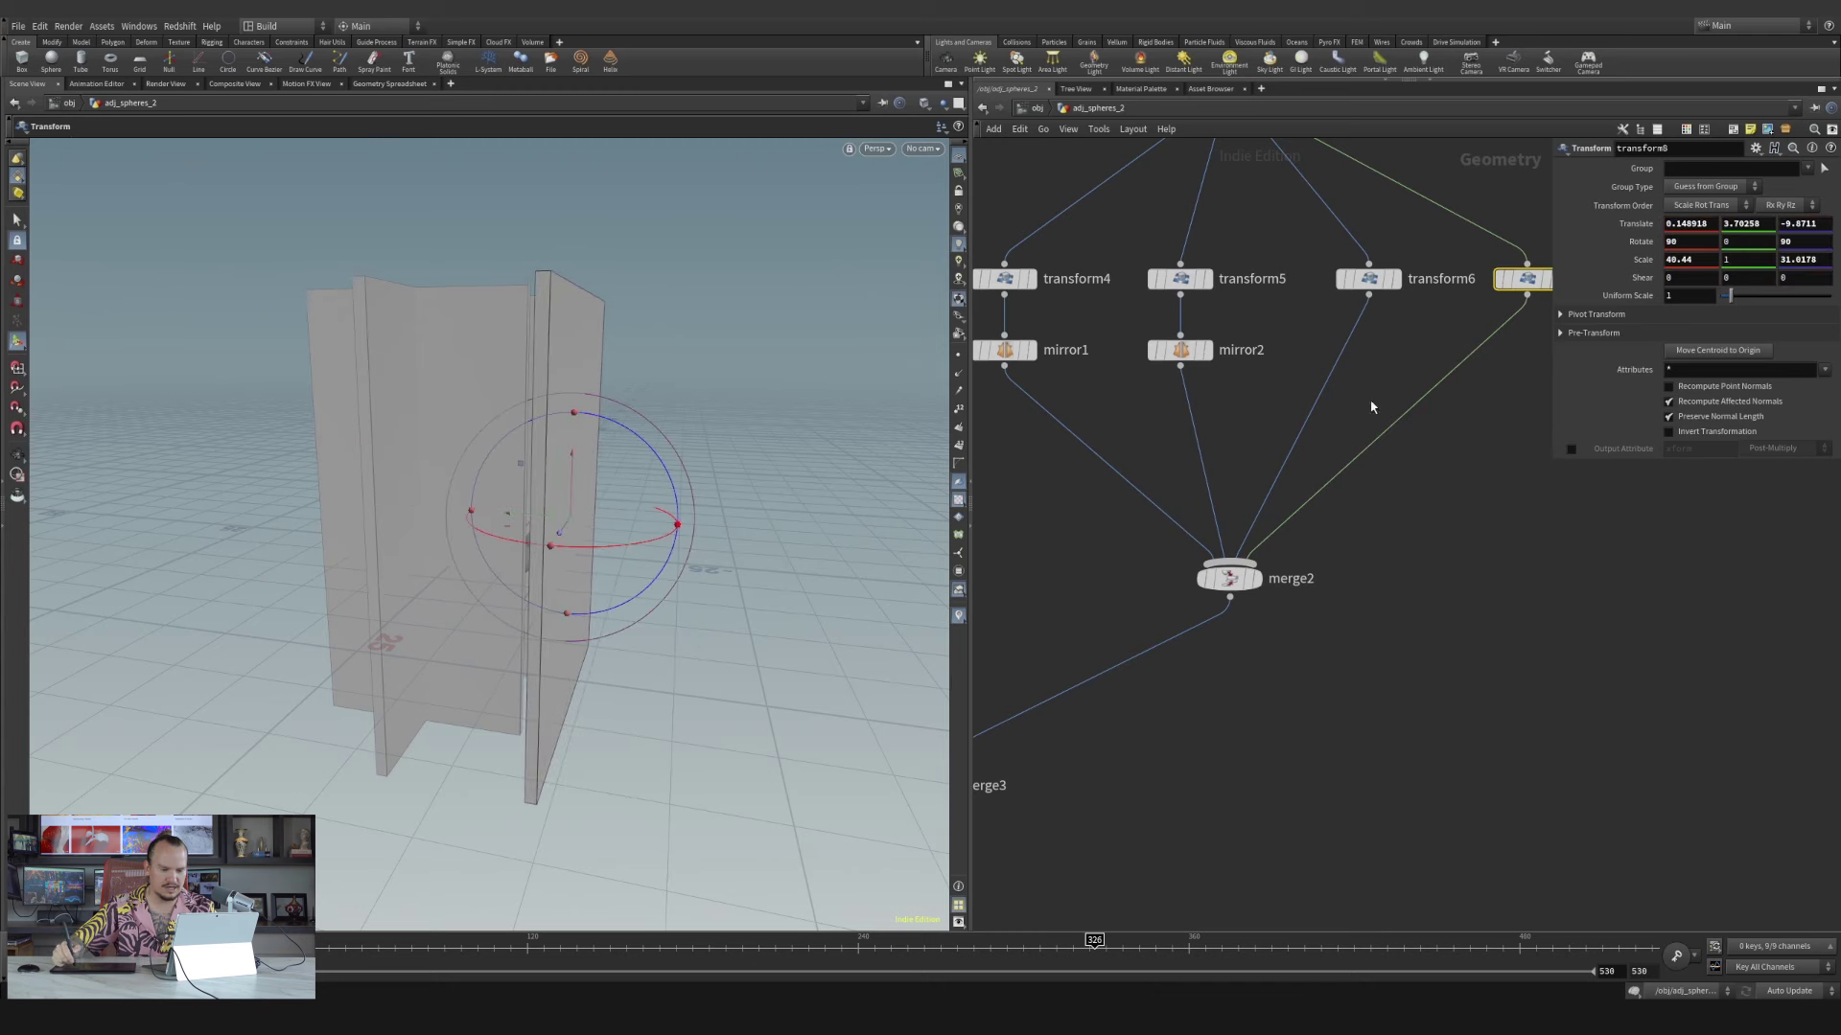
Enable the bypassed vellumcloth1 constraints, display their output and inspect the constrained spheres up close
middle_click_drag(1015, 619, 1530, 255)
middle_click_drag(1264, 304, 1381, 518)
middle_click_drag(1239, 685, 1254, 493)
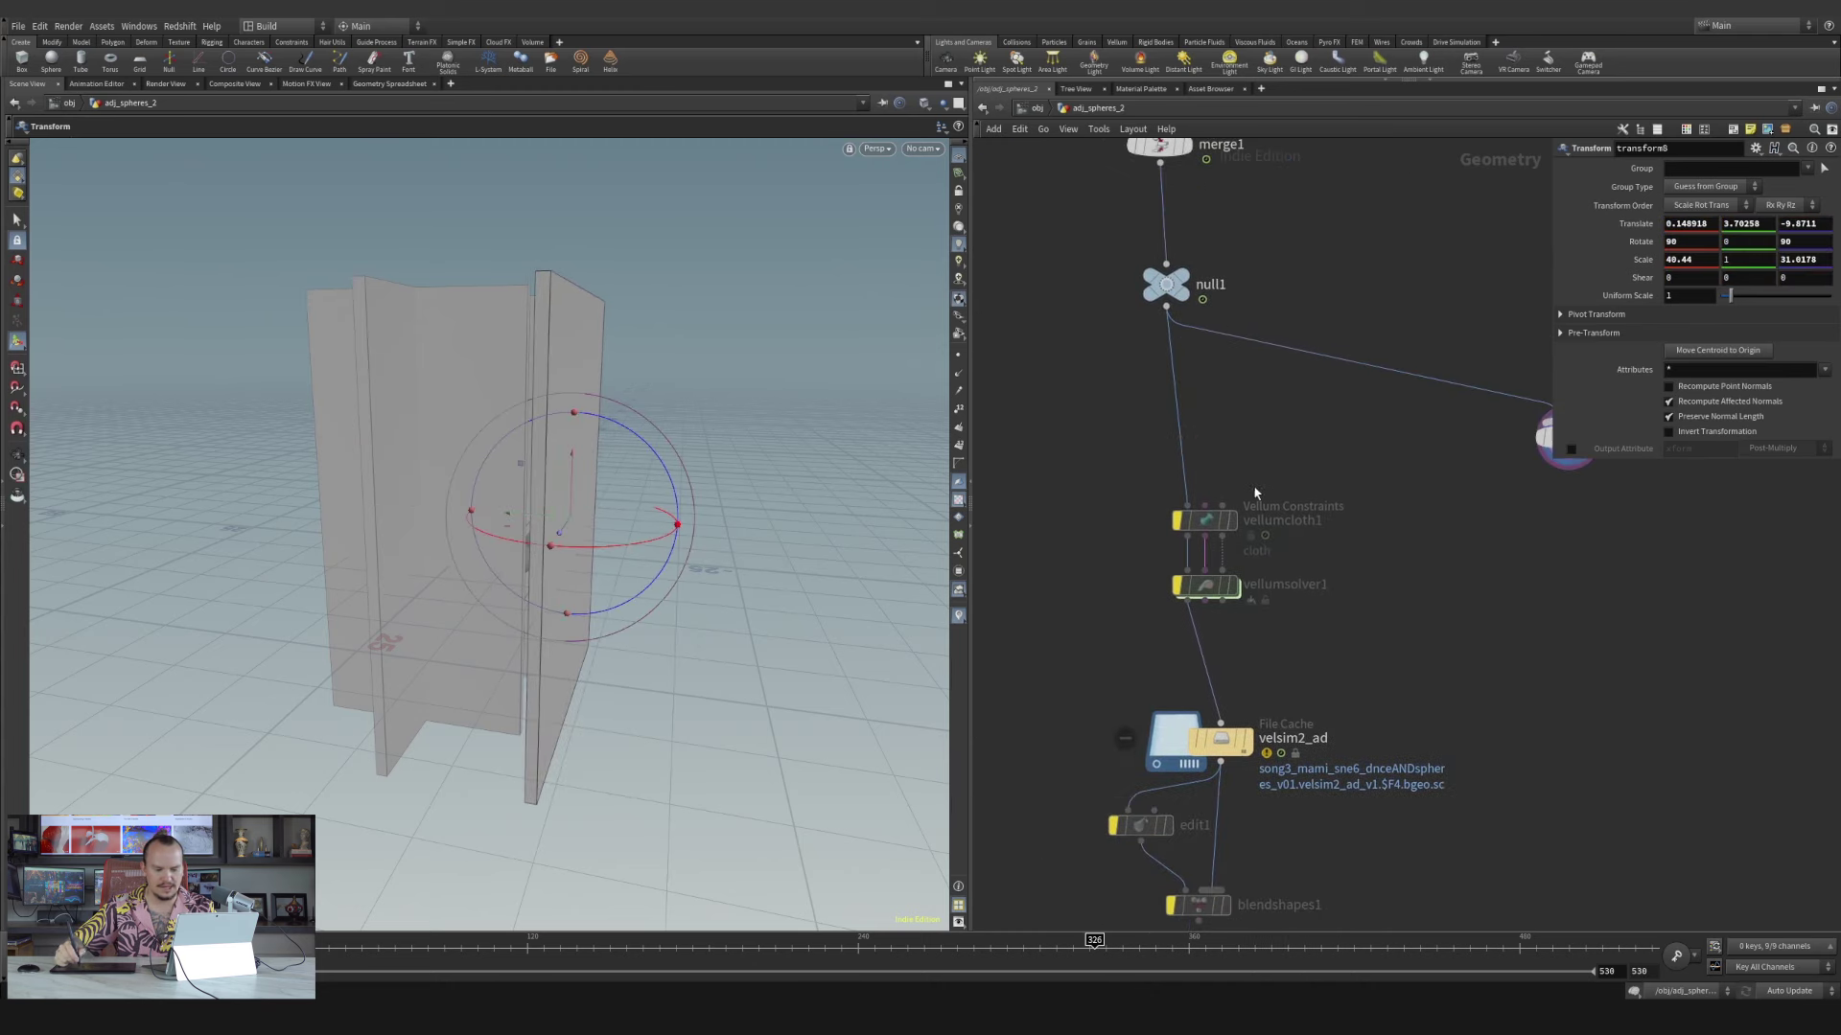
scroll(1265, 480, "up", 2)
left_click(1216, 556)
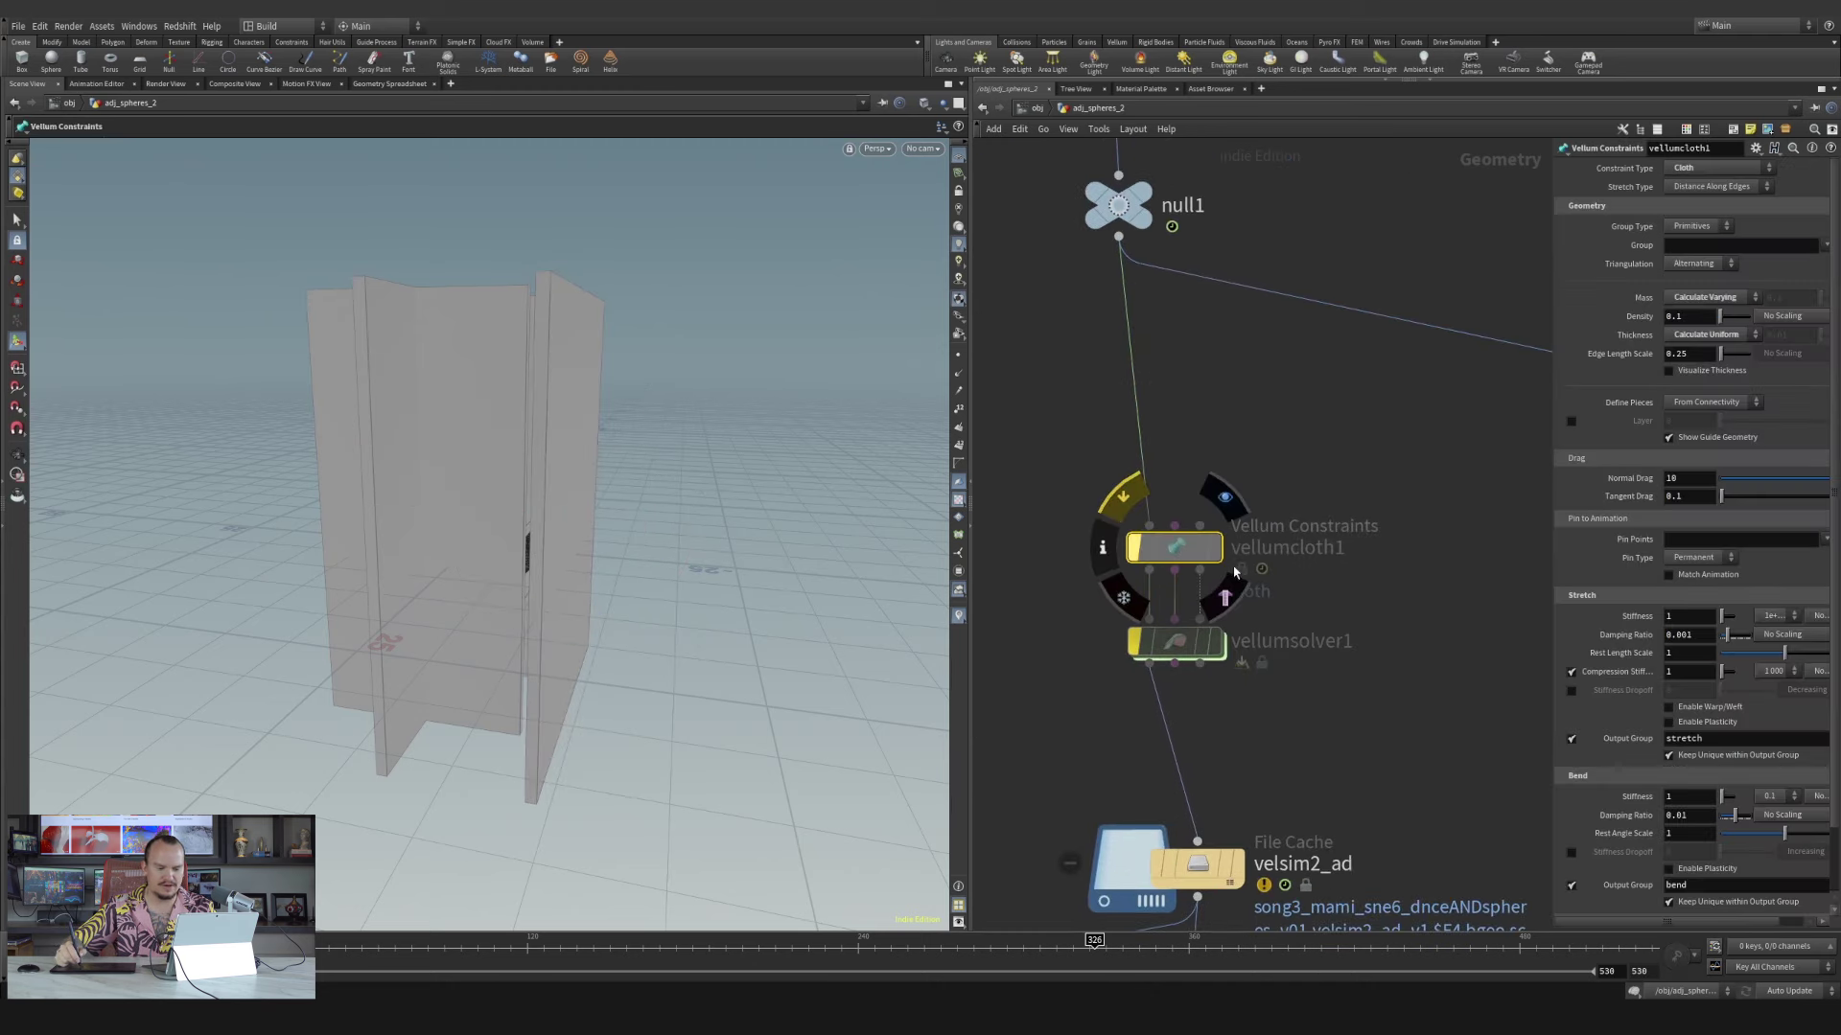
left_click(1220, 558)
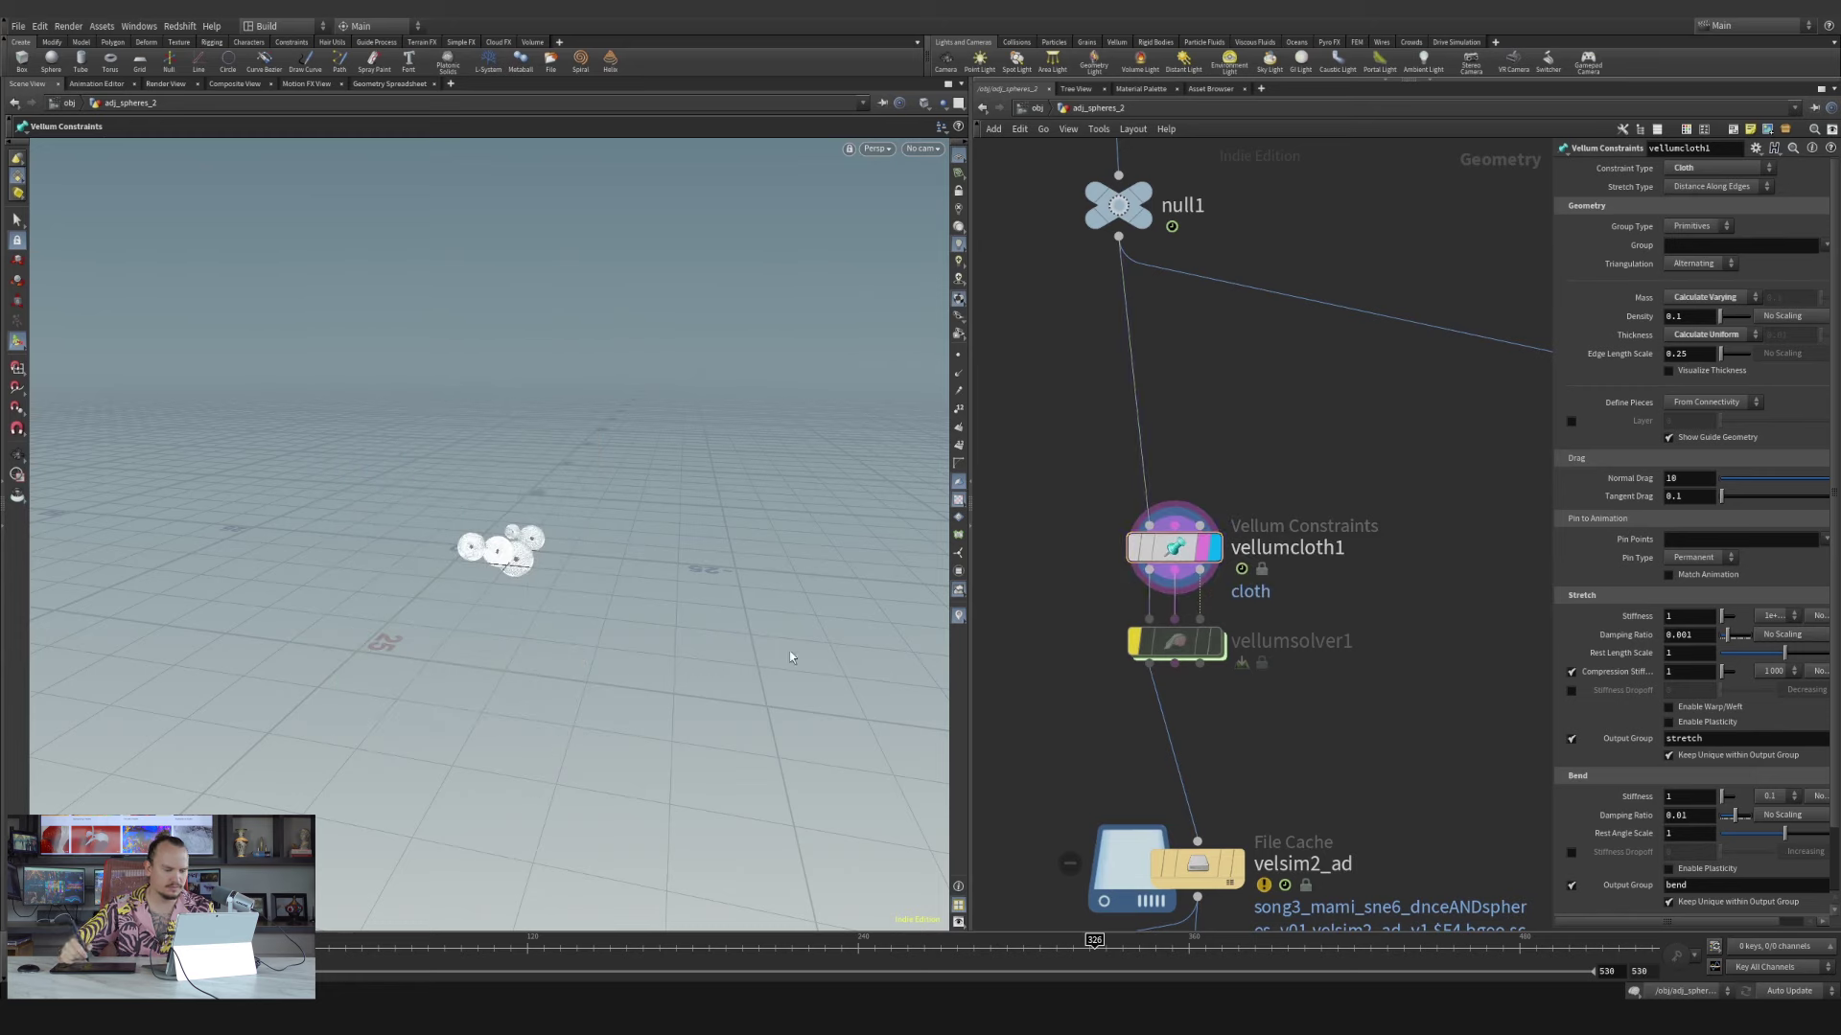
right_click_drag(649, 497, 805, 423, "alt")
left_click_drag(478, 599, 307, 646, "alt")
right_click_drag(308, 645, 280, 625, "alt")
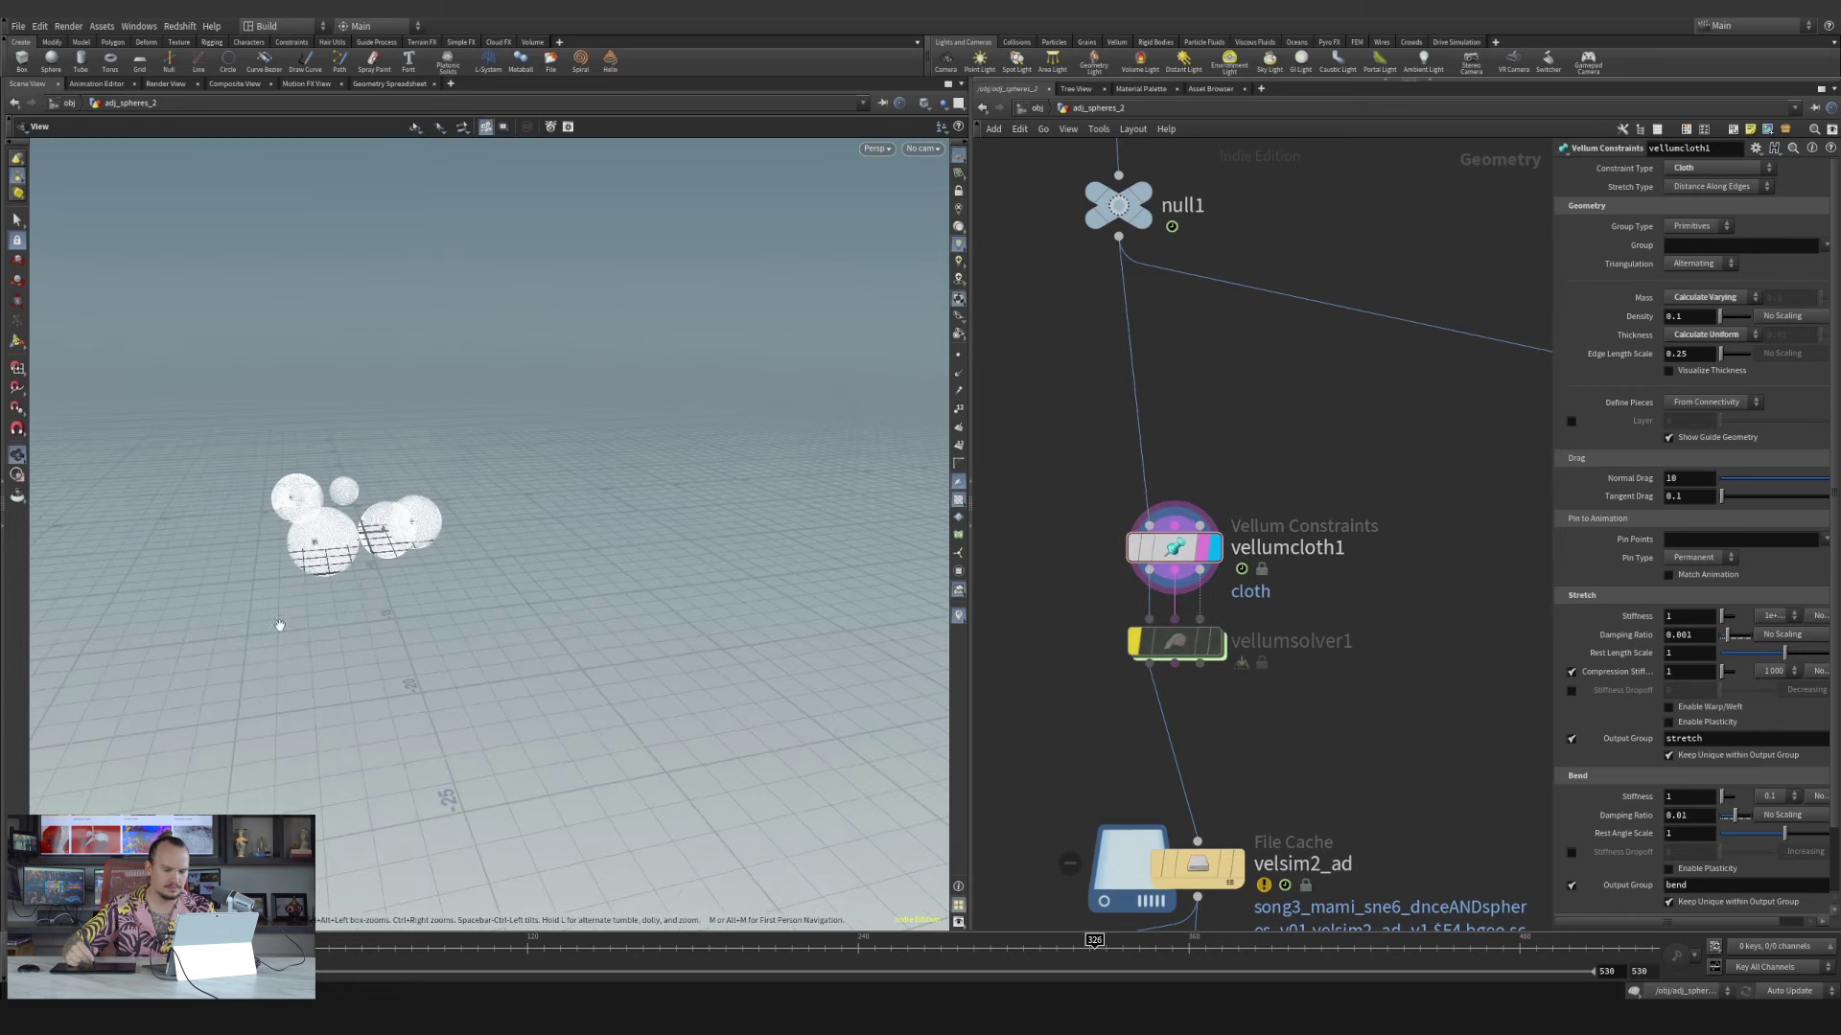
middle_click_drag(379, 602, 448, 707, "alt")
right_click_drag(329, 565, 676, 338, "alt")
left_click_drag(415, 658, 381, 593, "alt")
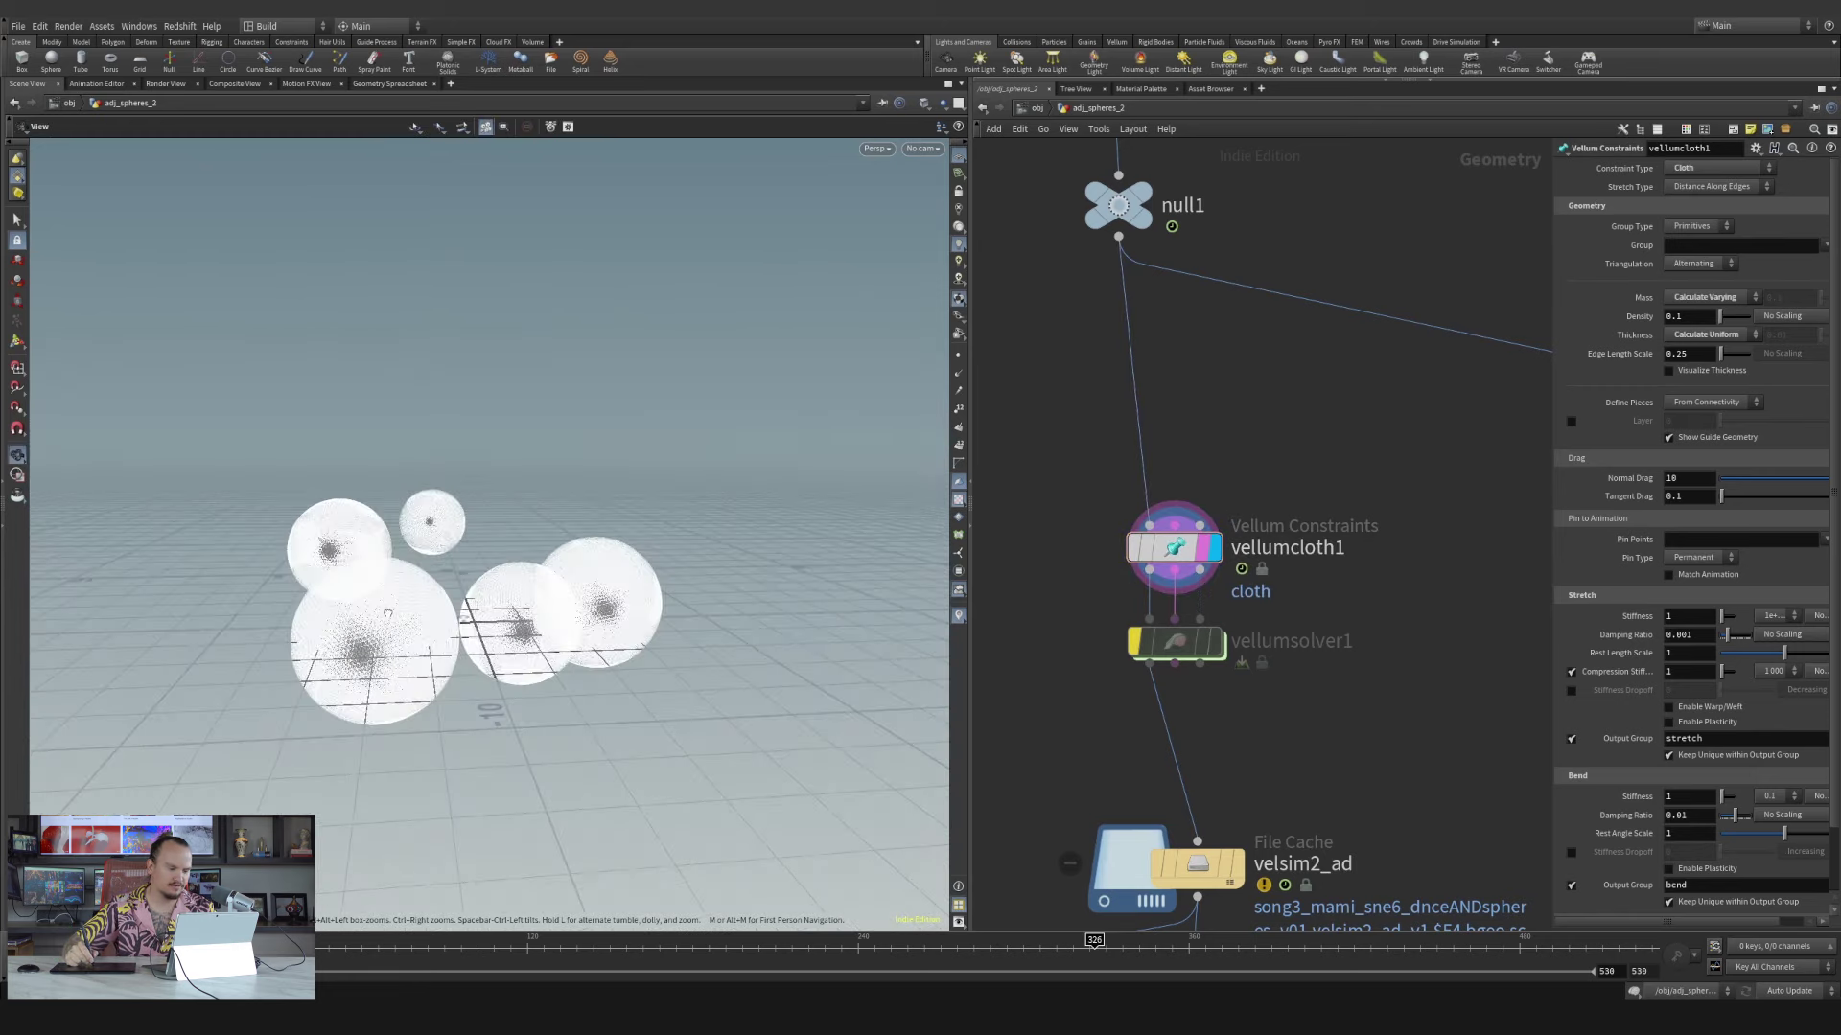
right_click_drag(614, 575, 869, 498, "alt")
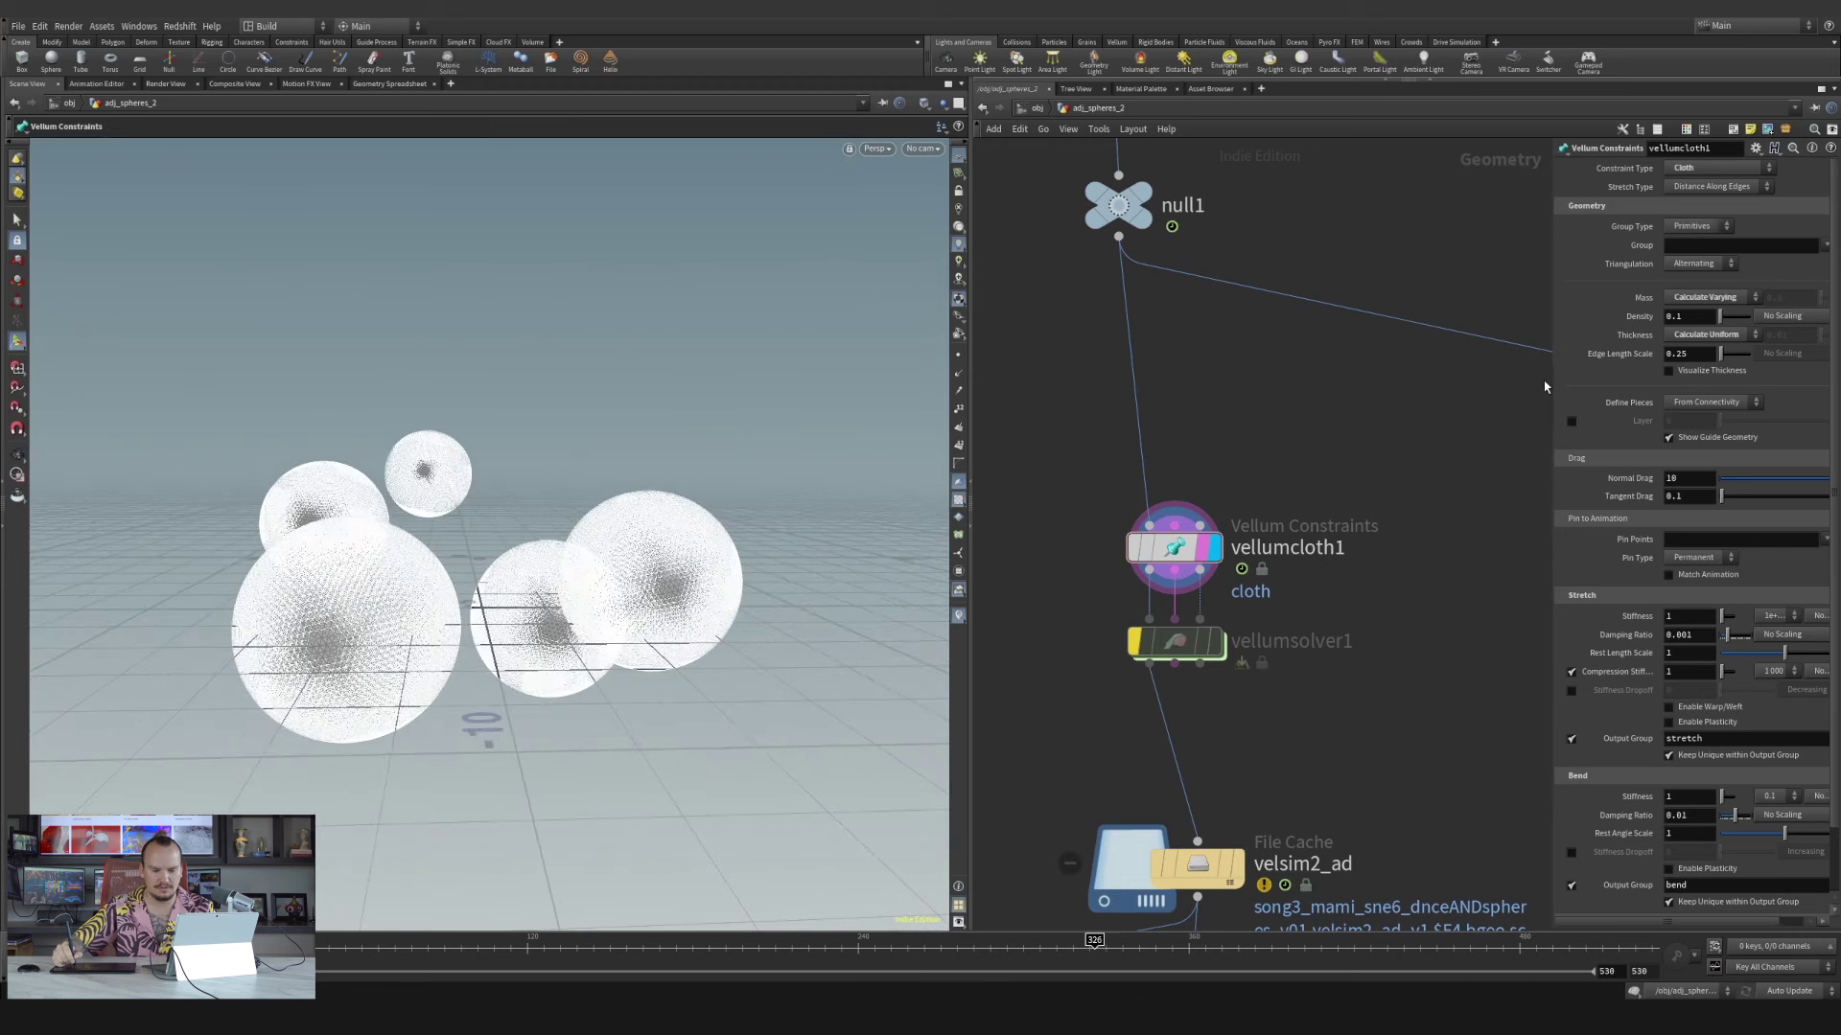
Widen the node parameter area and look through the vellumcloth1 drag, stretch and bend settings
left_click_drag(1550, 379, 1448, 381)
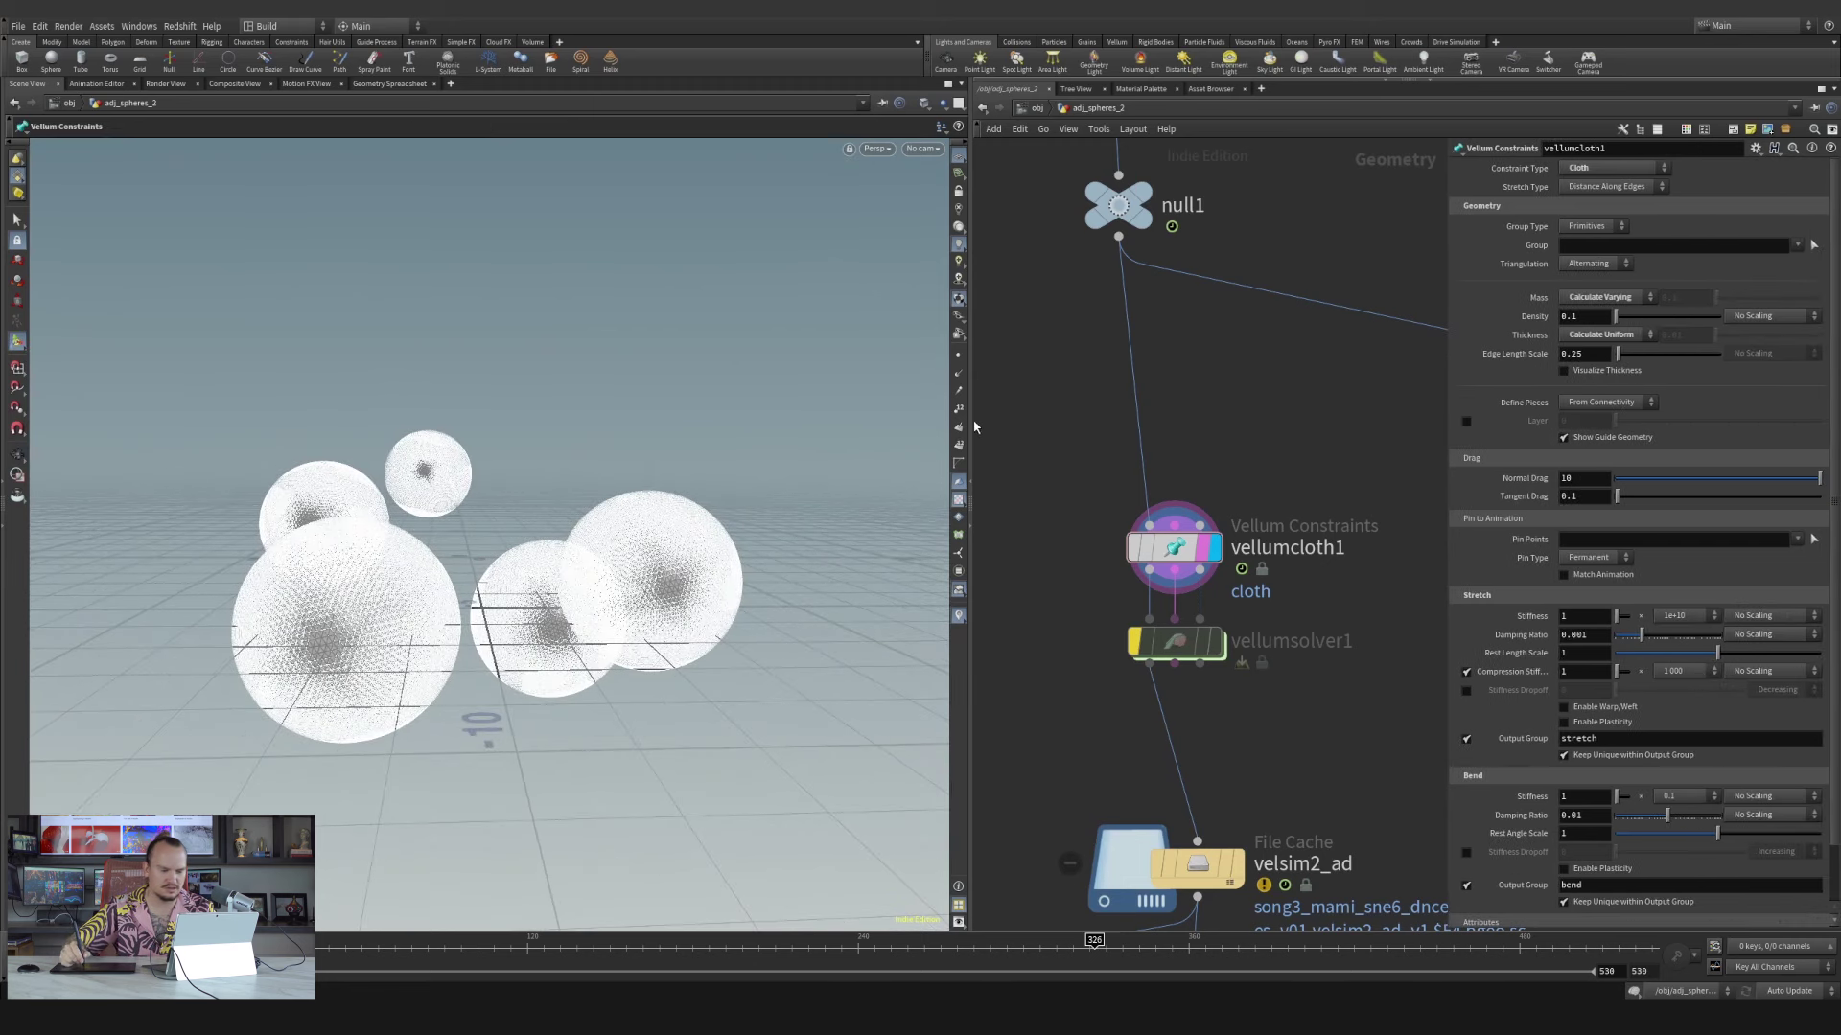
left_click_drag(971, 420, 788, 422)
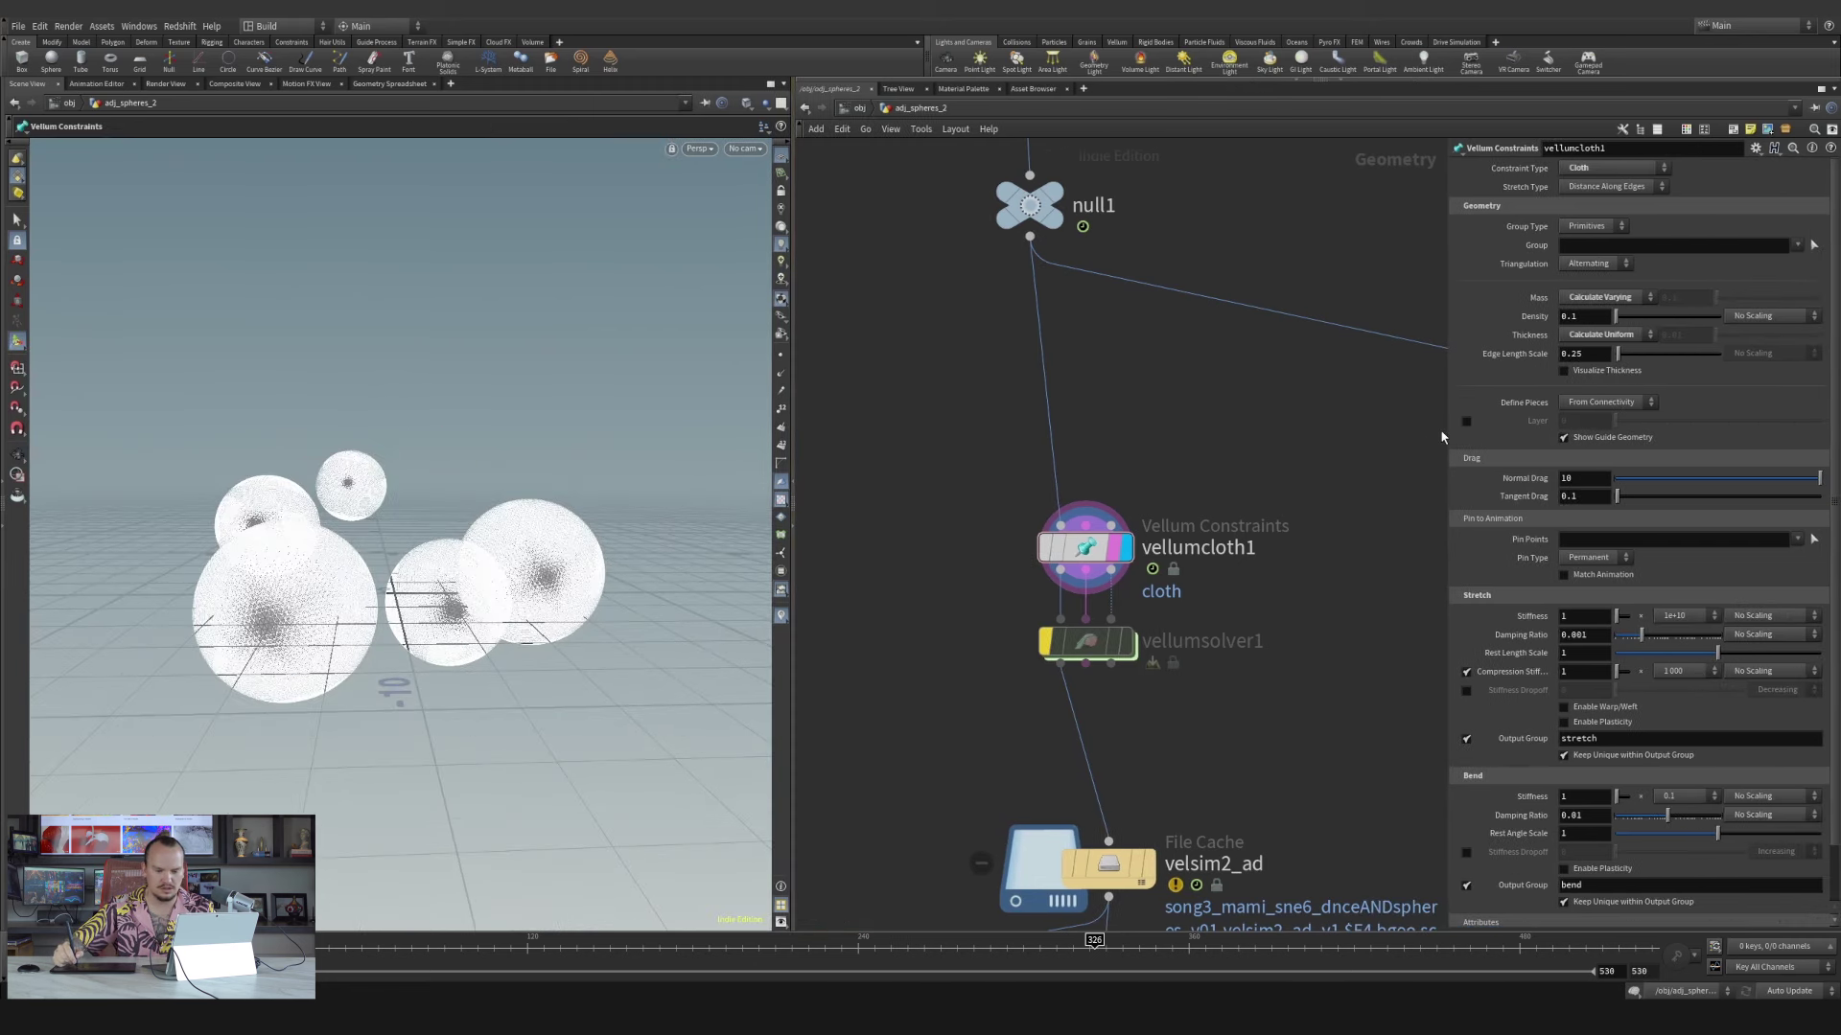
left_click_drag(1449, 436, 1313, 436)
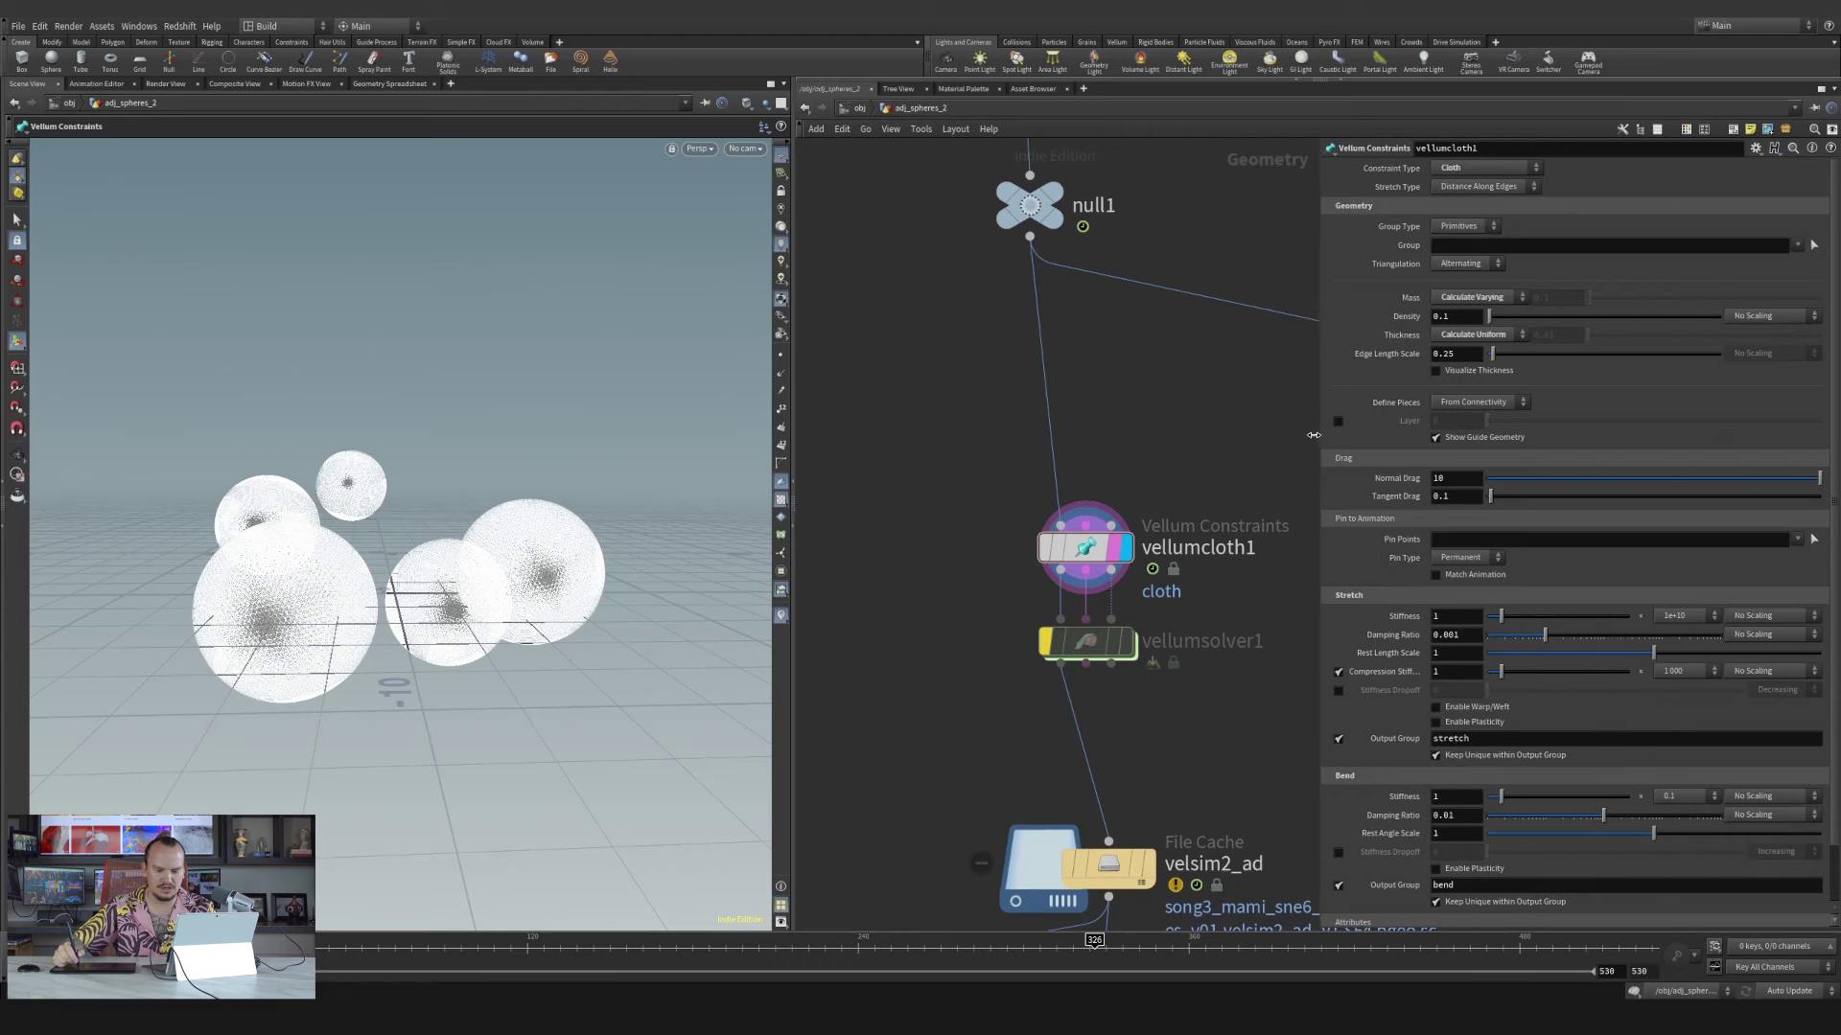
left_click_drag(1835, 477, 1837, 542)
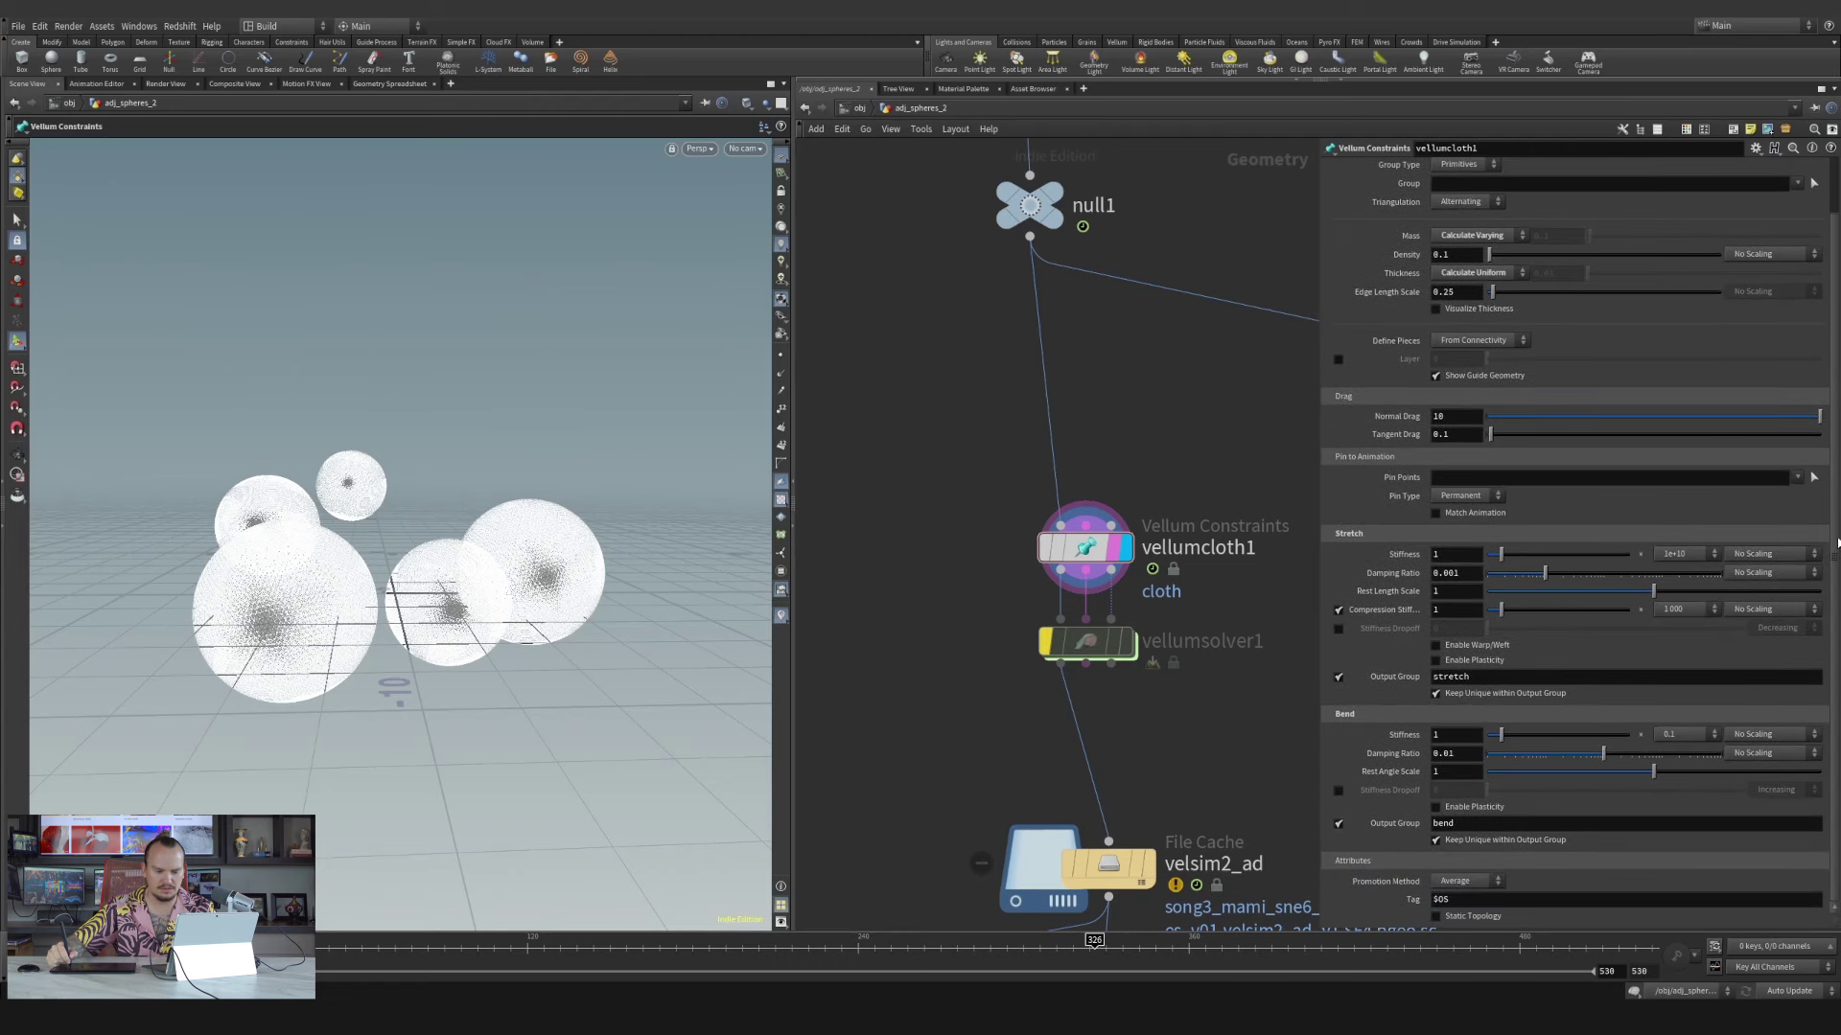
Align the velsim2_ad file cache node directly beneath vellumsolver1
middle_click_drag(1138, 755, 1083, 530)
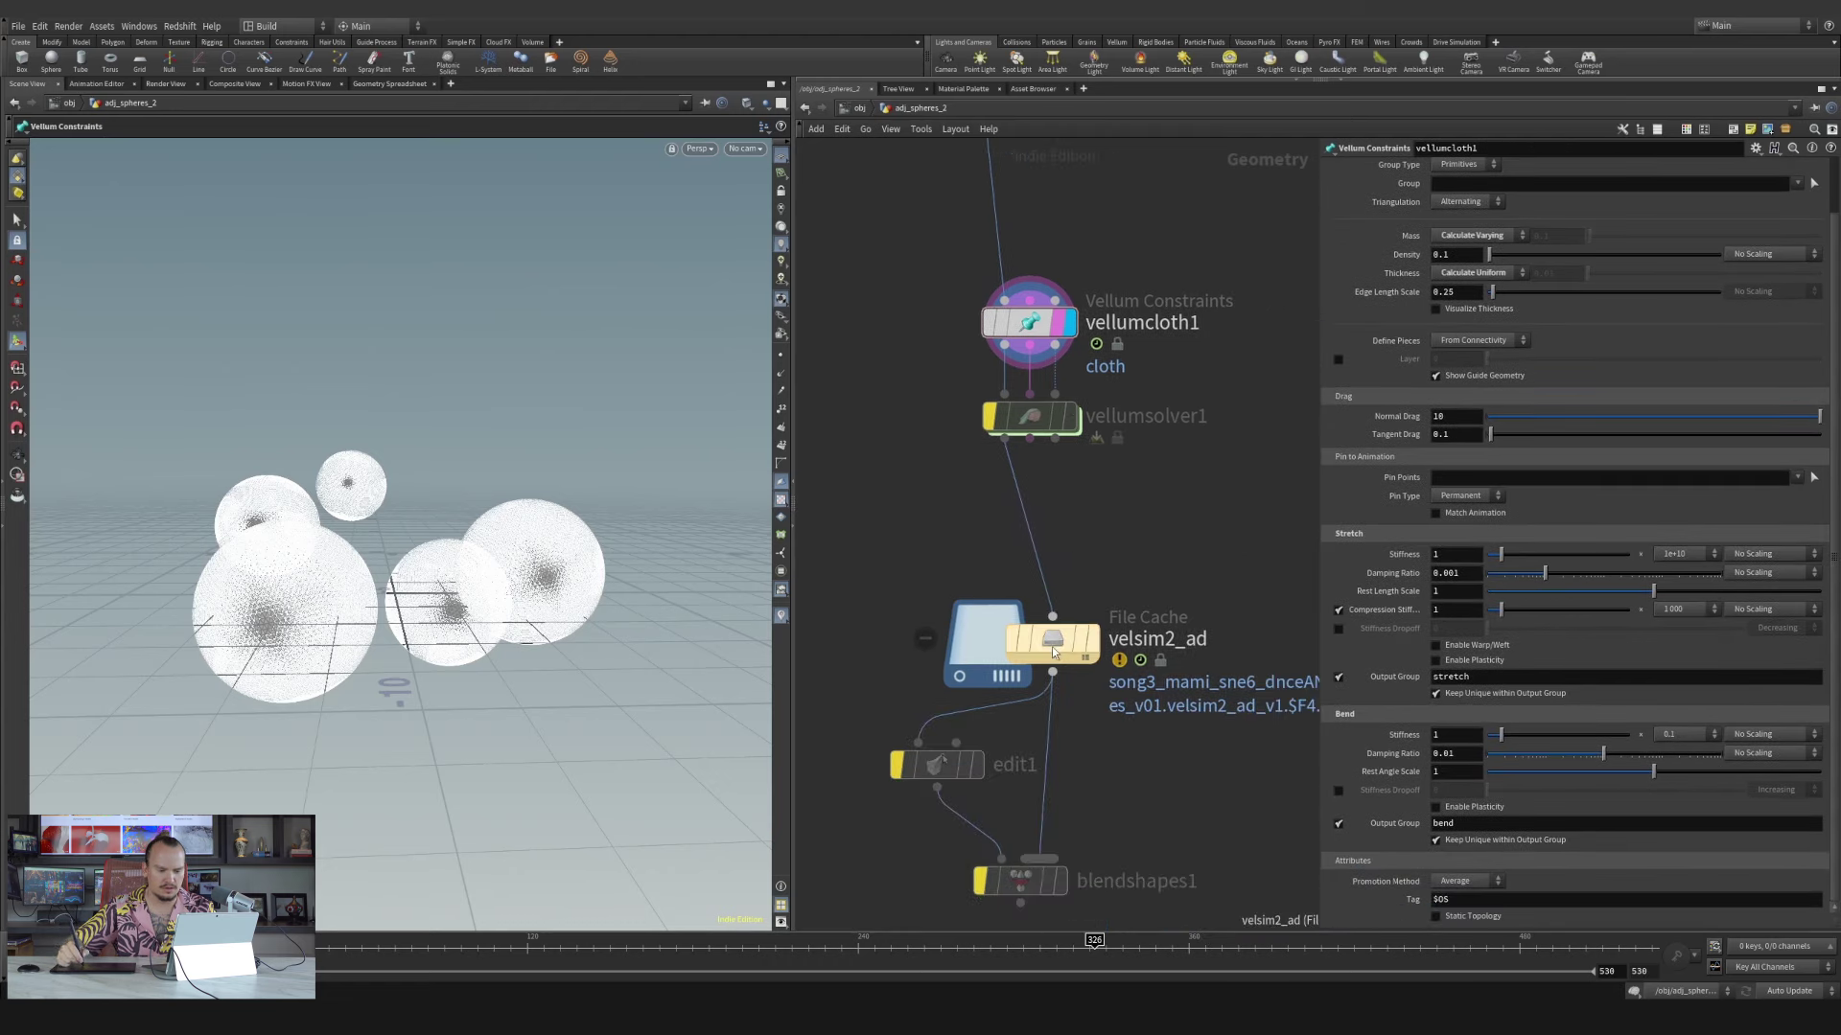
left_click_drag(1054, 633, 1030, 578)
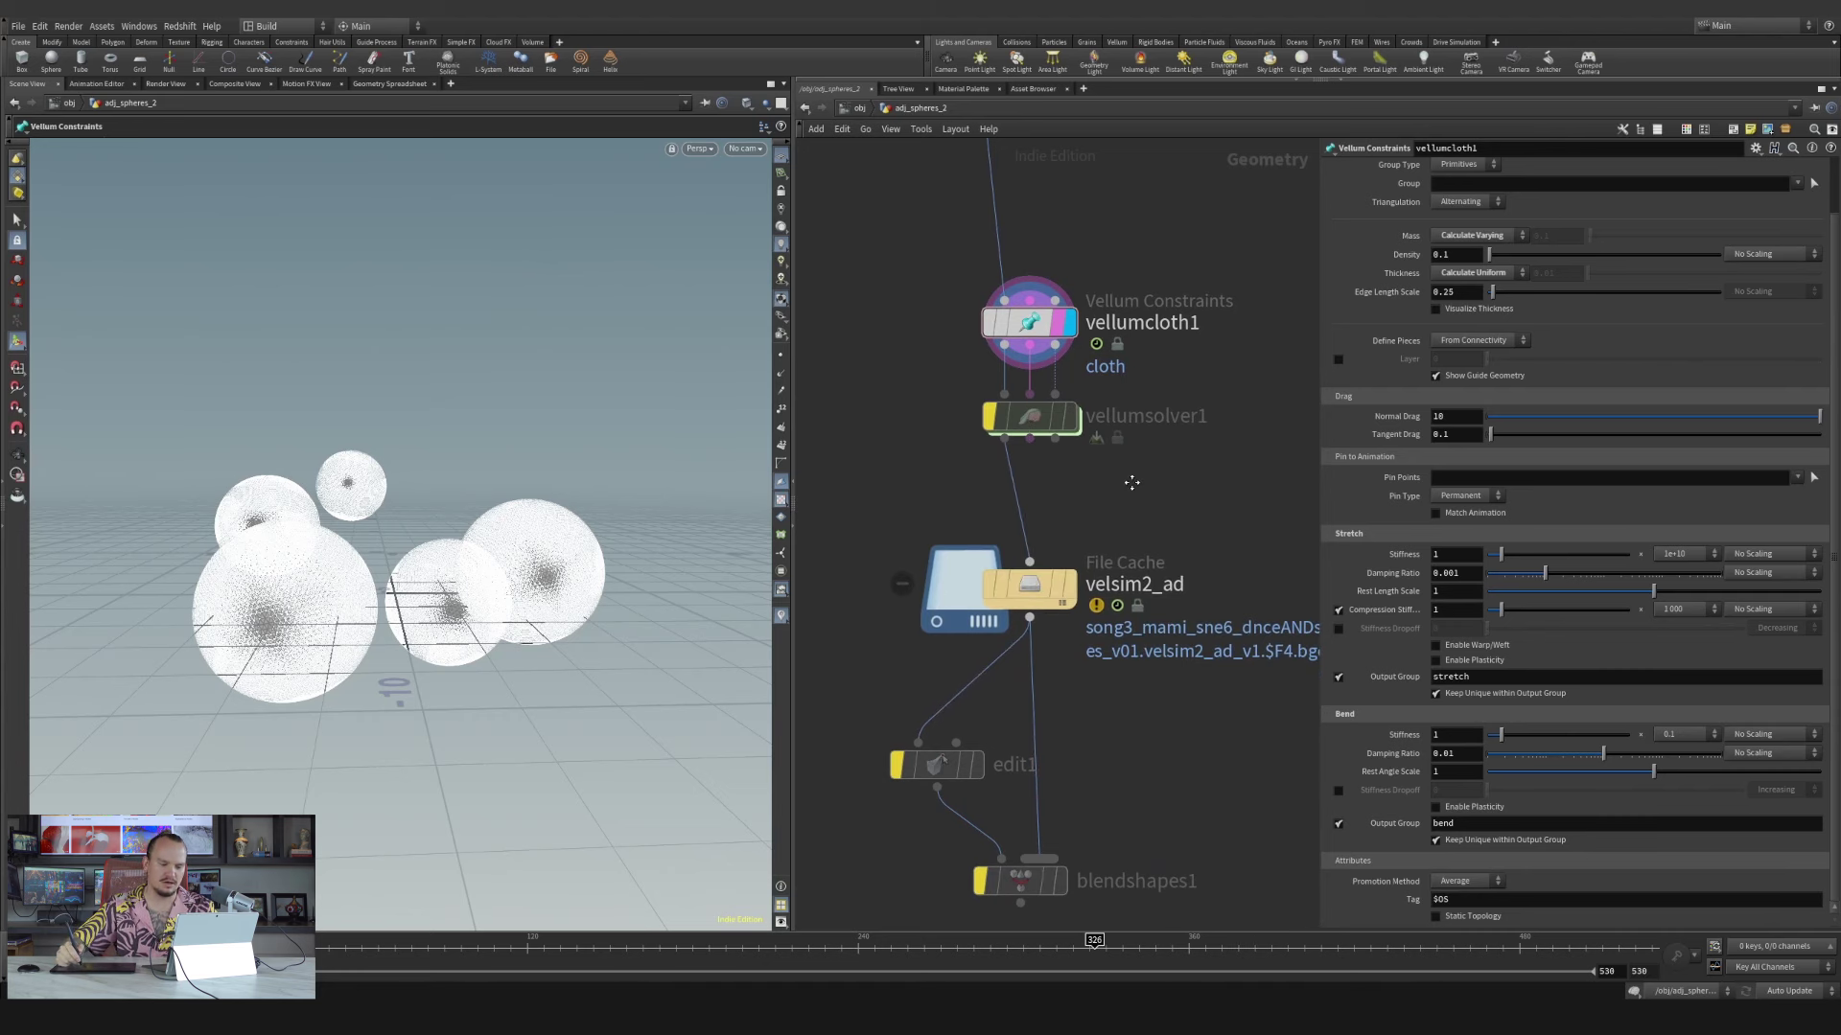
middle_click_drag(1132, 482, 1133, 501)
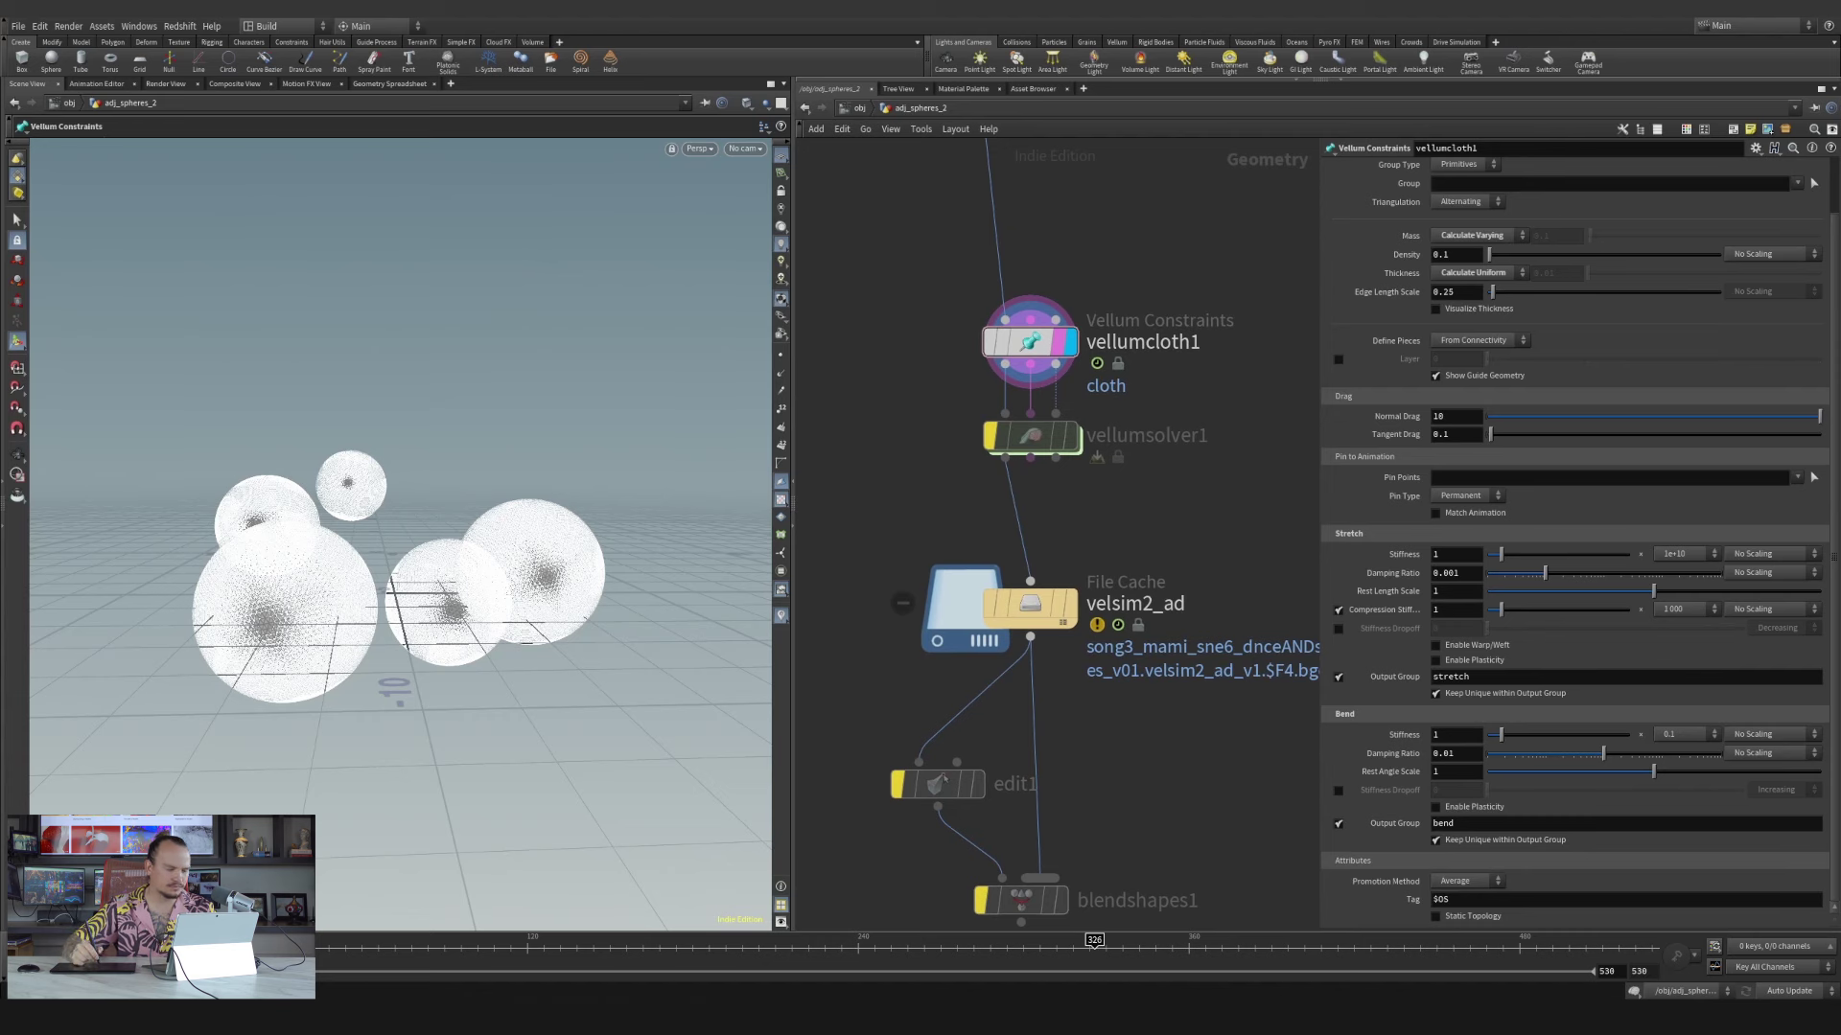
middle_click_drag(1117, 511, 1119, 617)
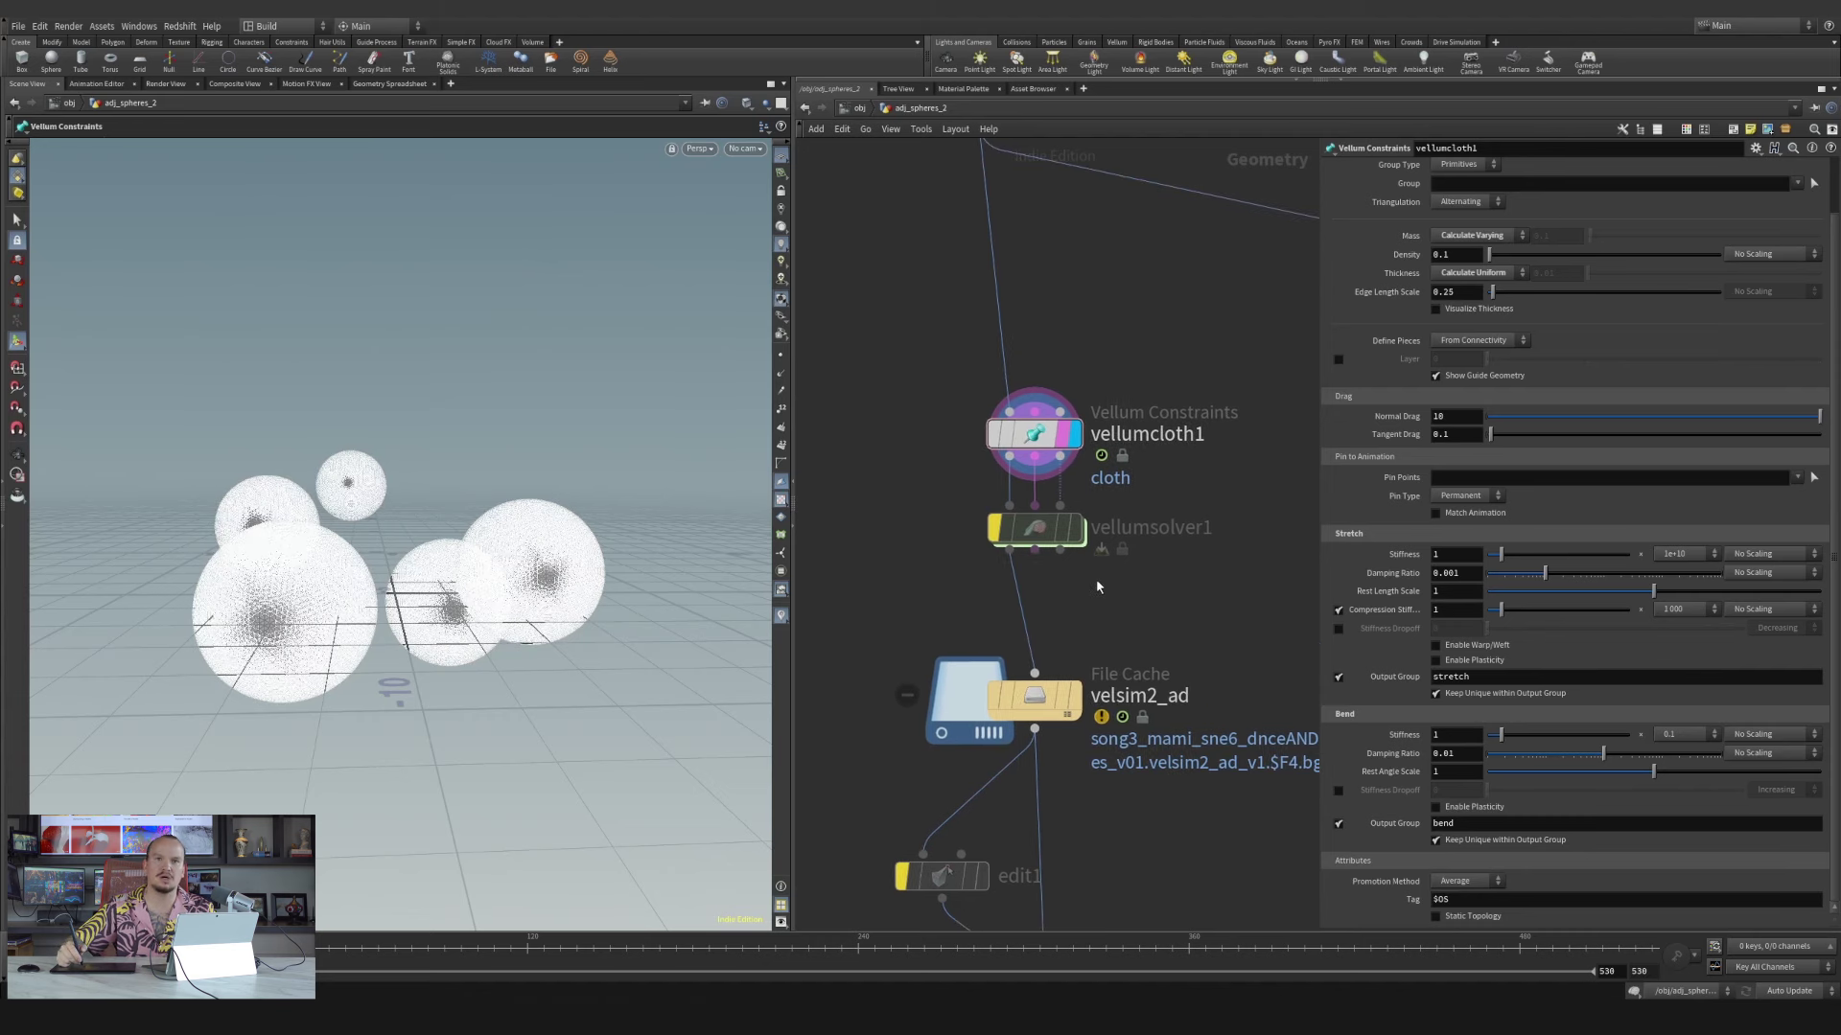
Enable the bypassed vellumsolver1 and go inside it to its forces network
mouse_move(1074, 530)
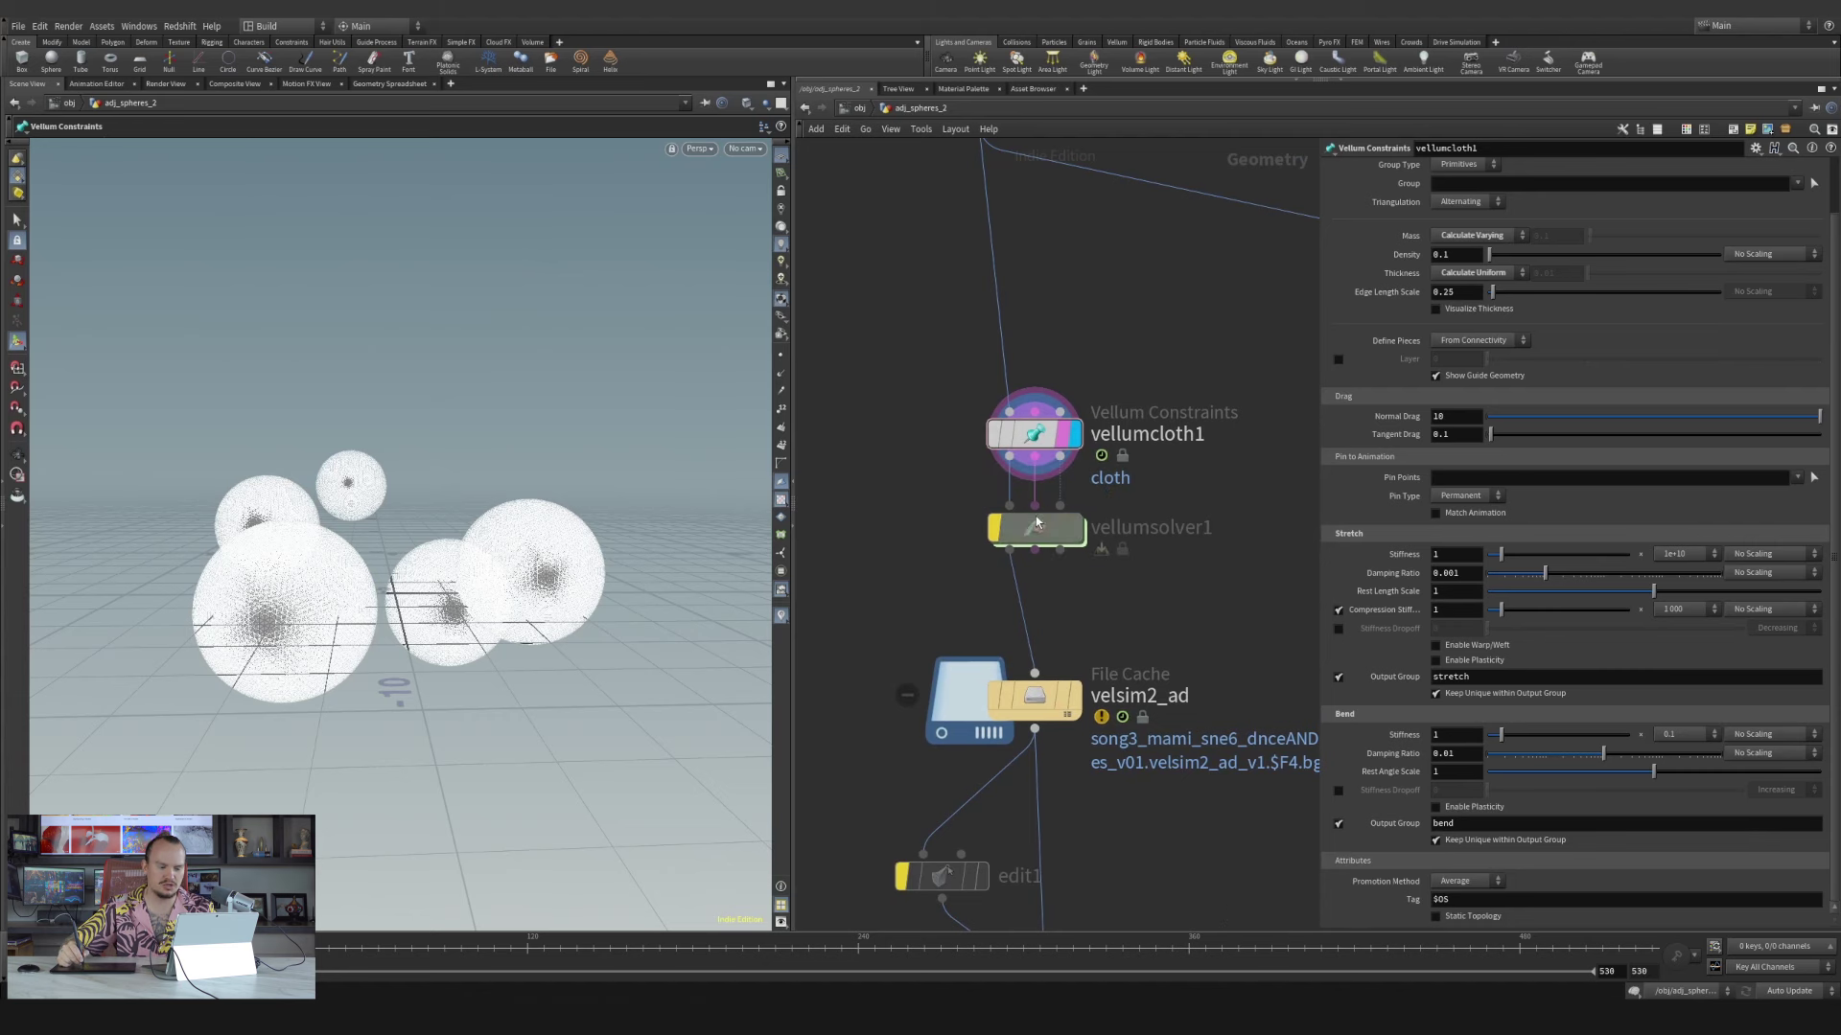
left_click(981, 477)
left_click_drag(1154, 506, 1042, 535)
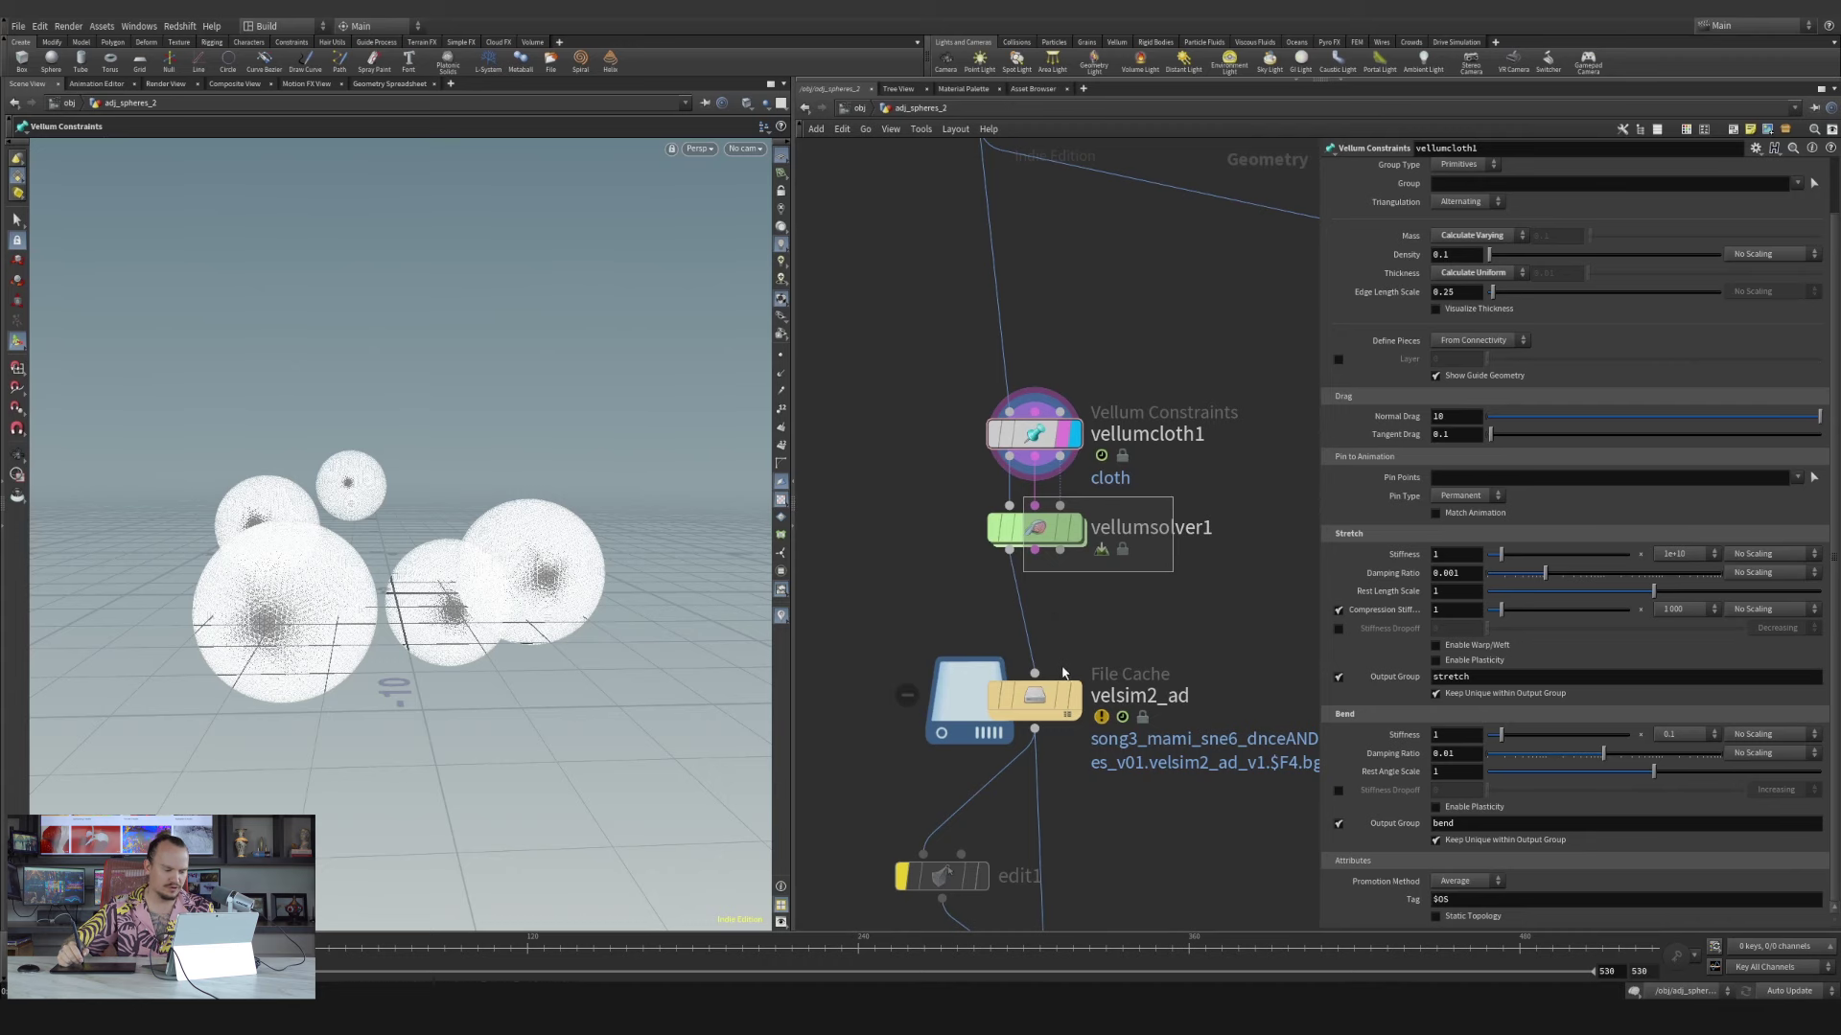
key("i")
middle_click_drag(1099, 511, 949, 466)
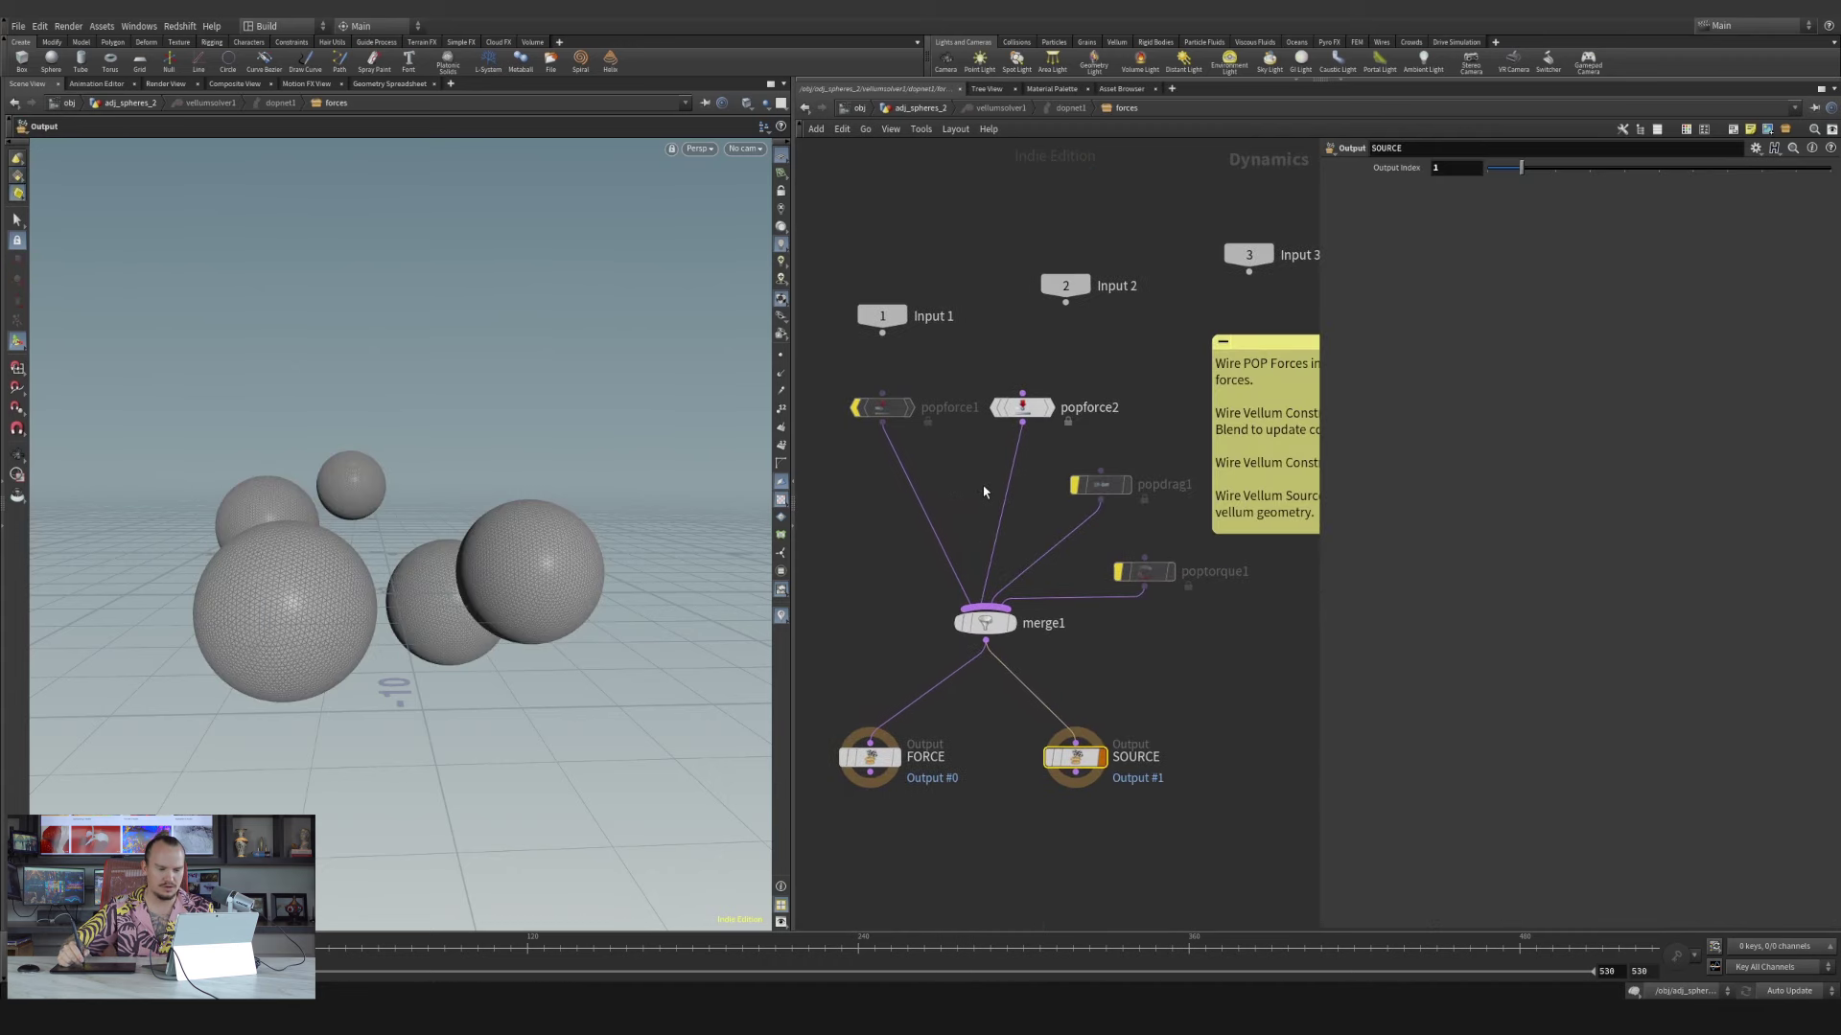
Delete the disabled popforce1 from the forces network and move popforce2 into its place above merge1
right_click_drag(982, 488, 945, 452)
left_click_drag(942, 418, 954, 494)
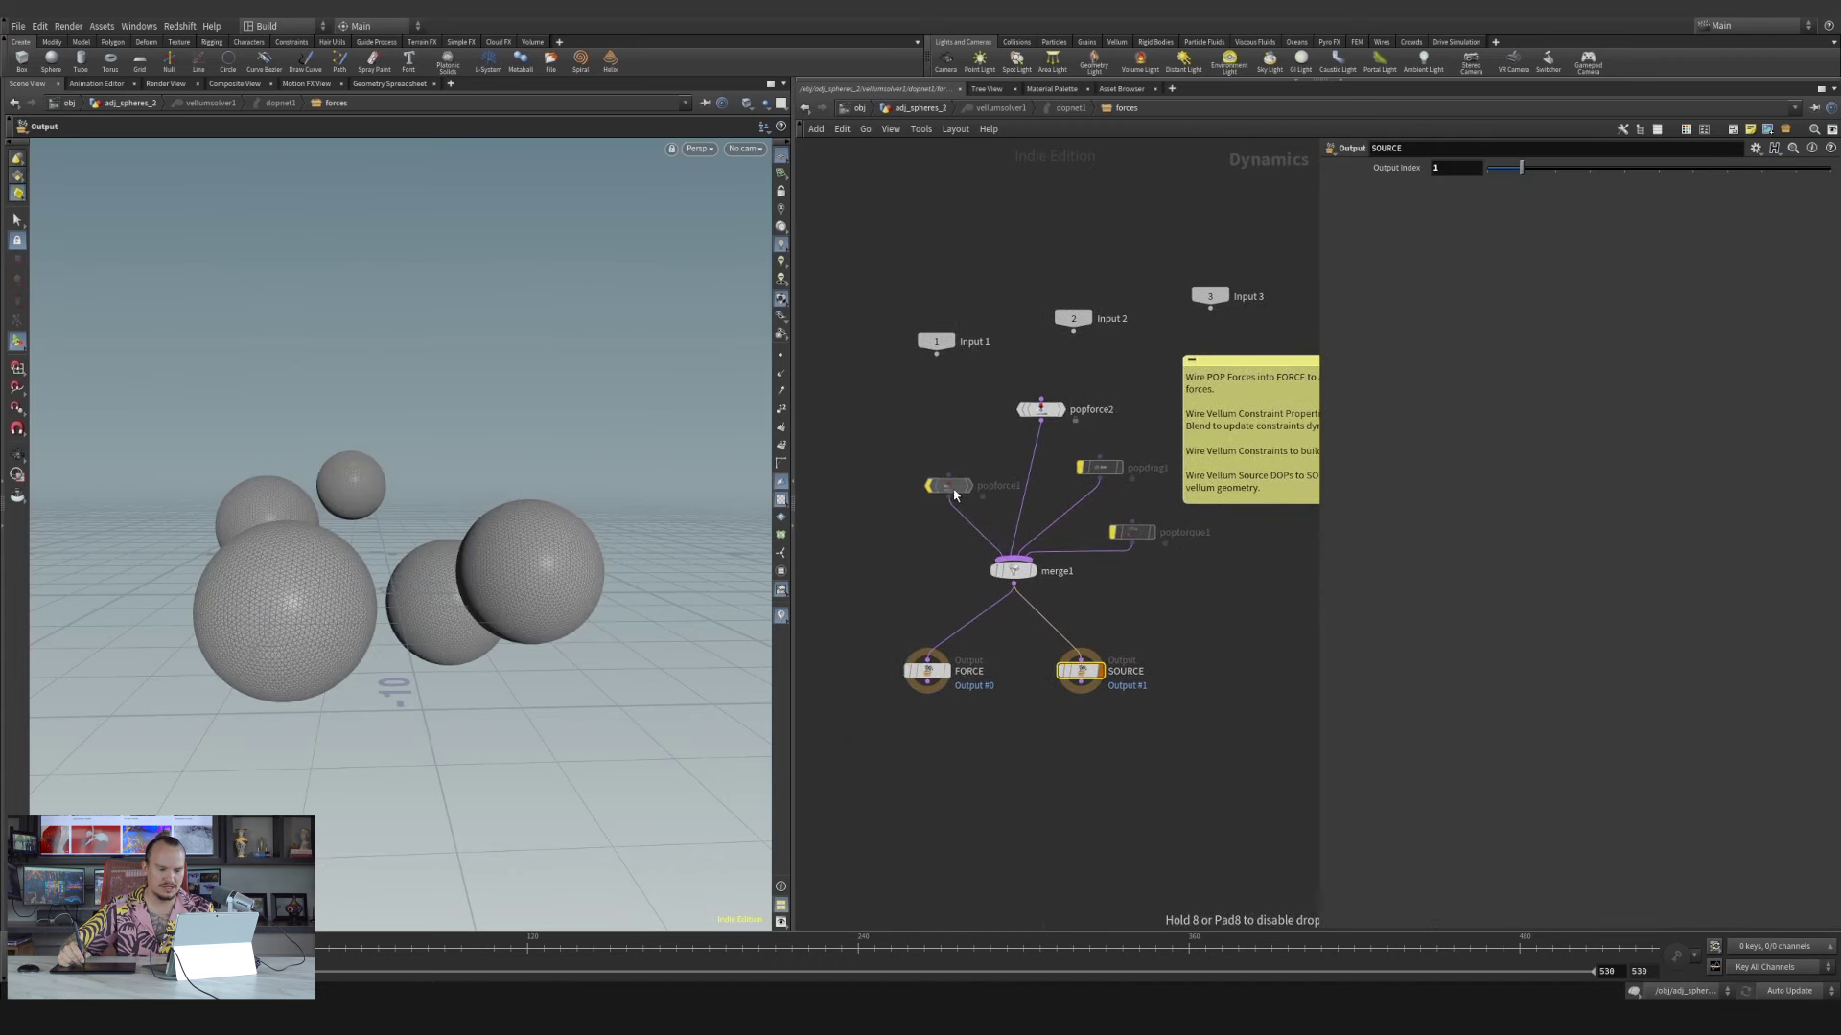
left_click_drag(1076, 525, 1036, 508)
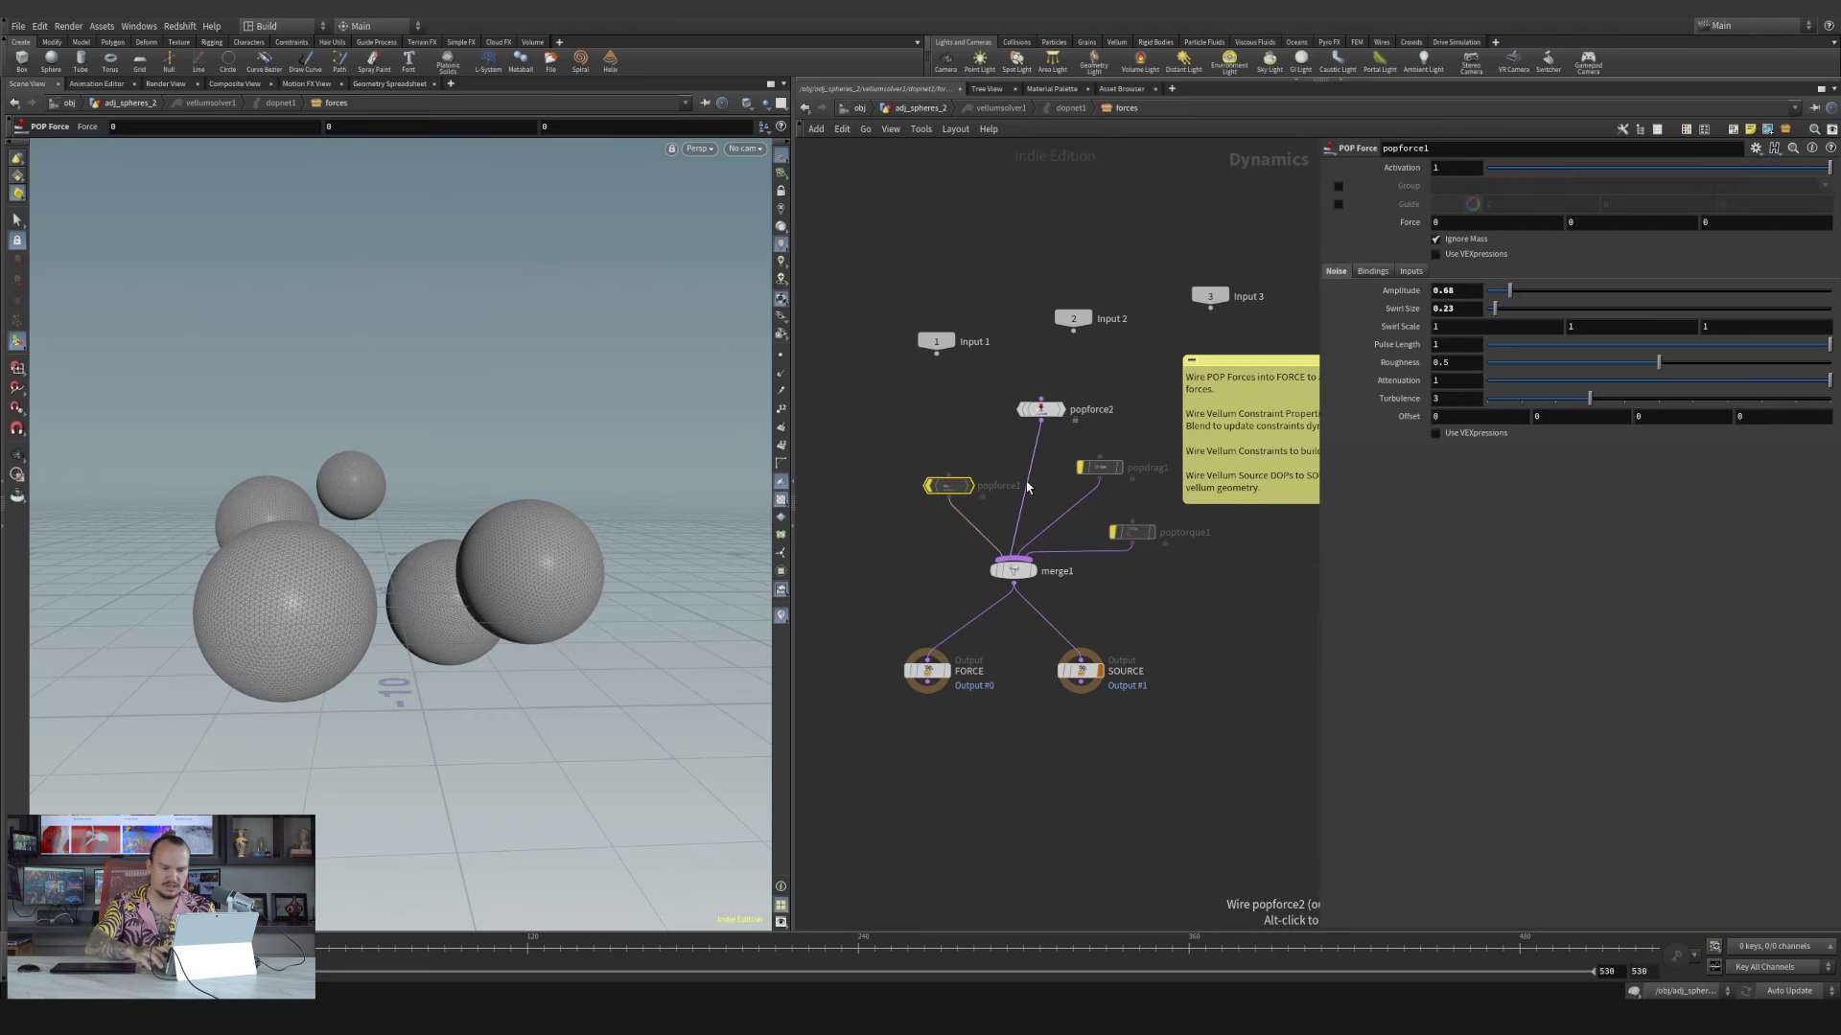
key("Delete")
left_click_drag(1037, 422, 955, 511)
scroll(1005, 461, "up", 2)
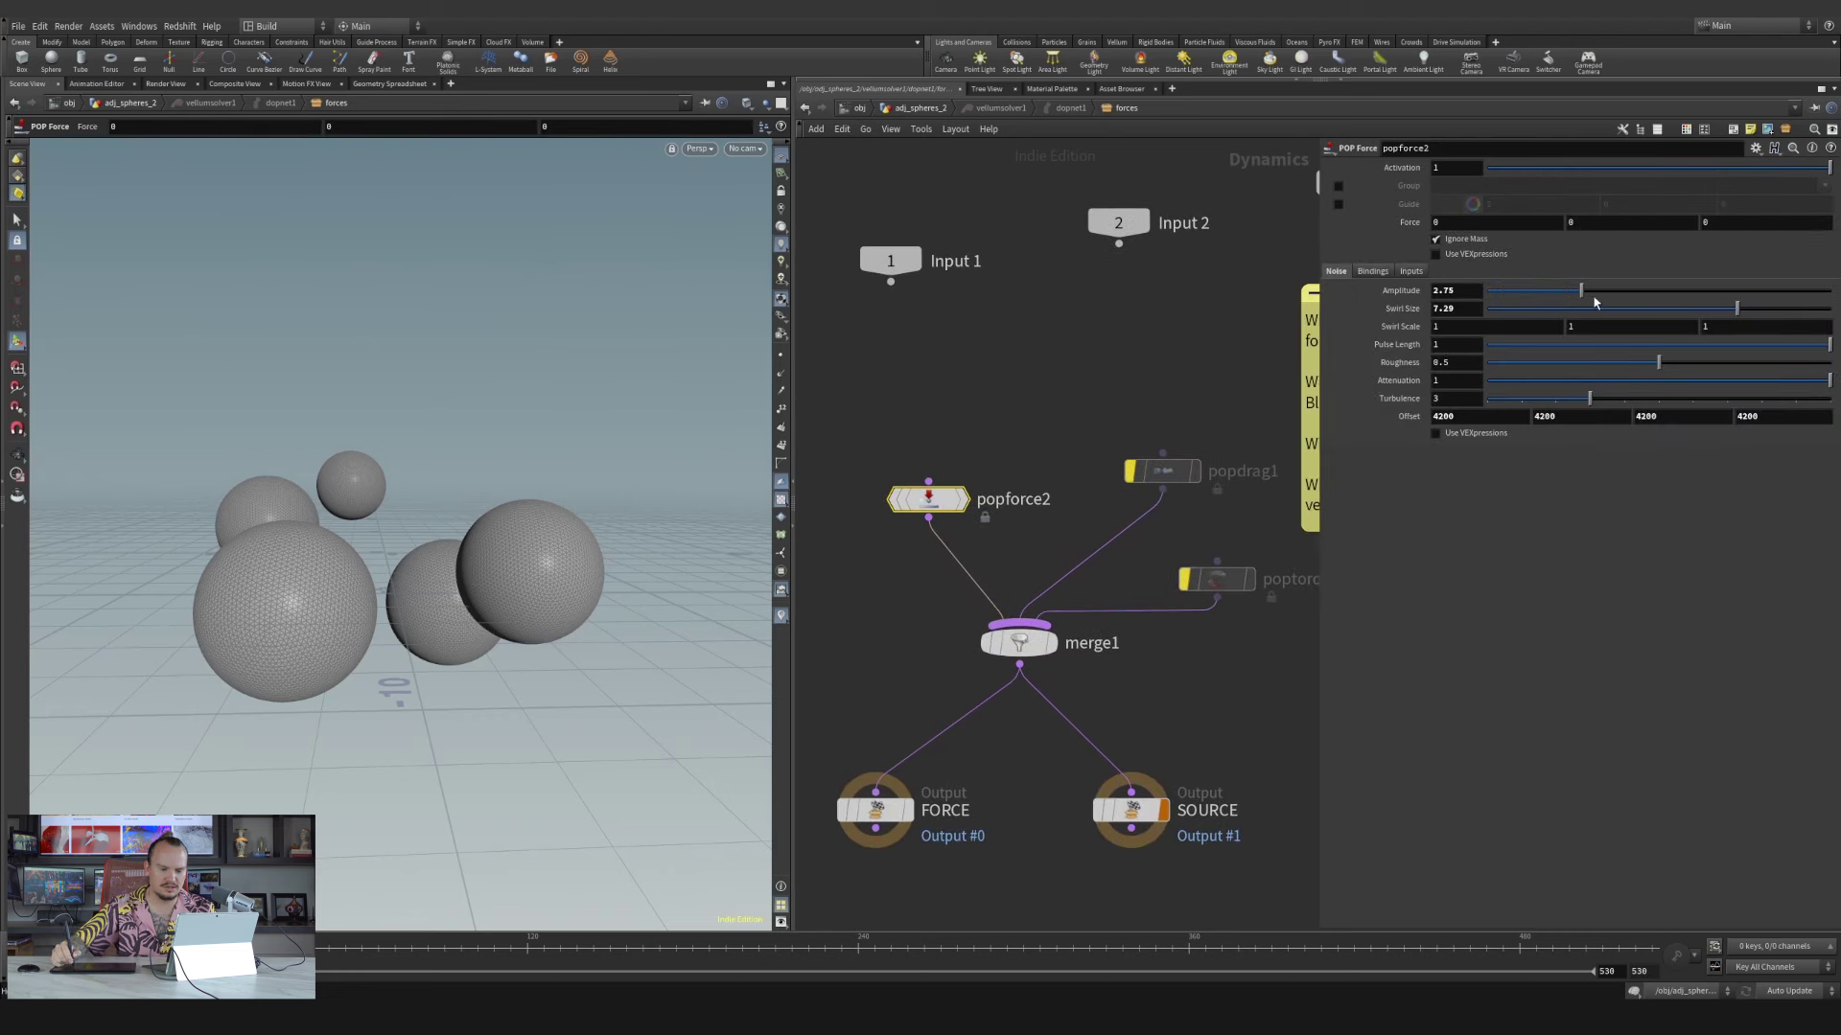
Enable popdrag1 and poptorque1, and arrange them neatly with popforce2 above merge1
left_click_drag(1171, 473, 1129, 459)
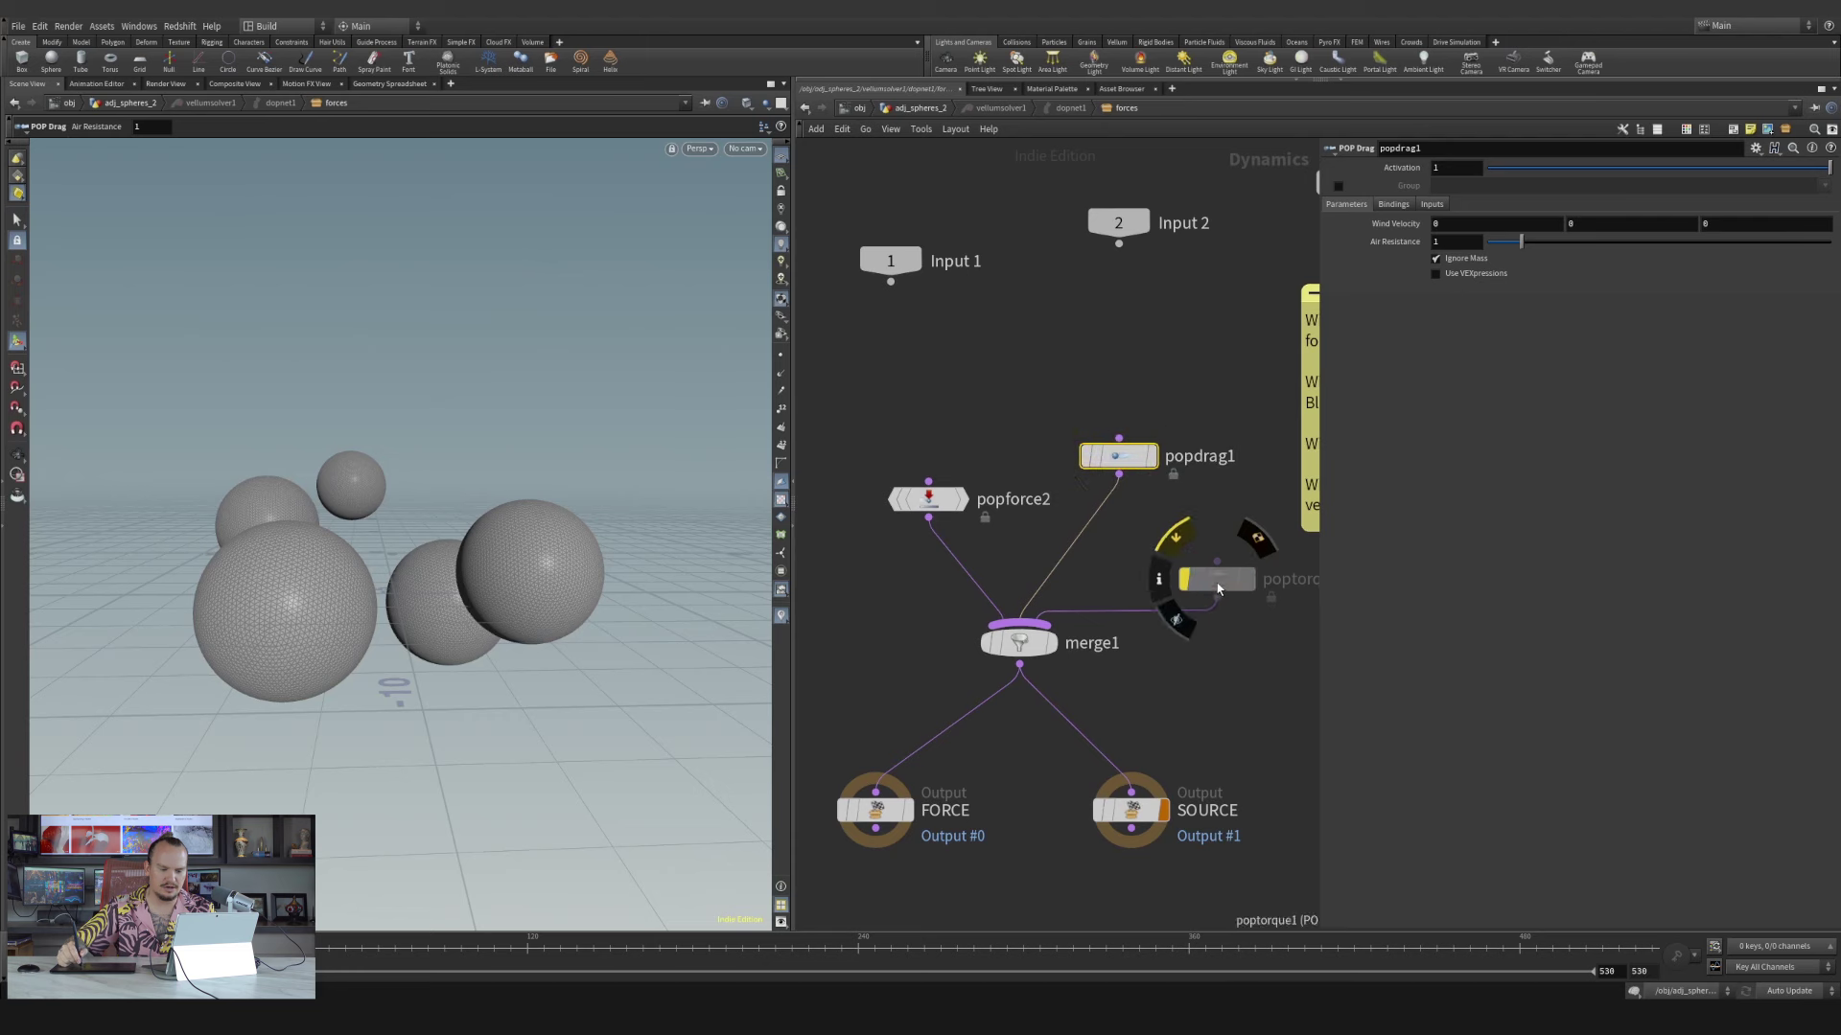
left_click_drag(1229, 587, 1168, 554)
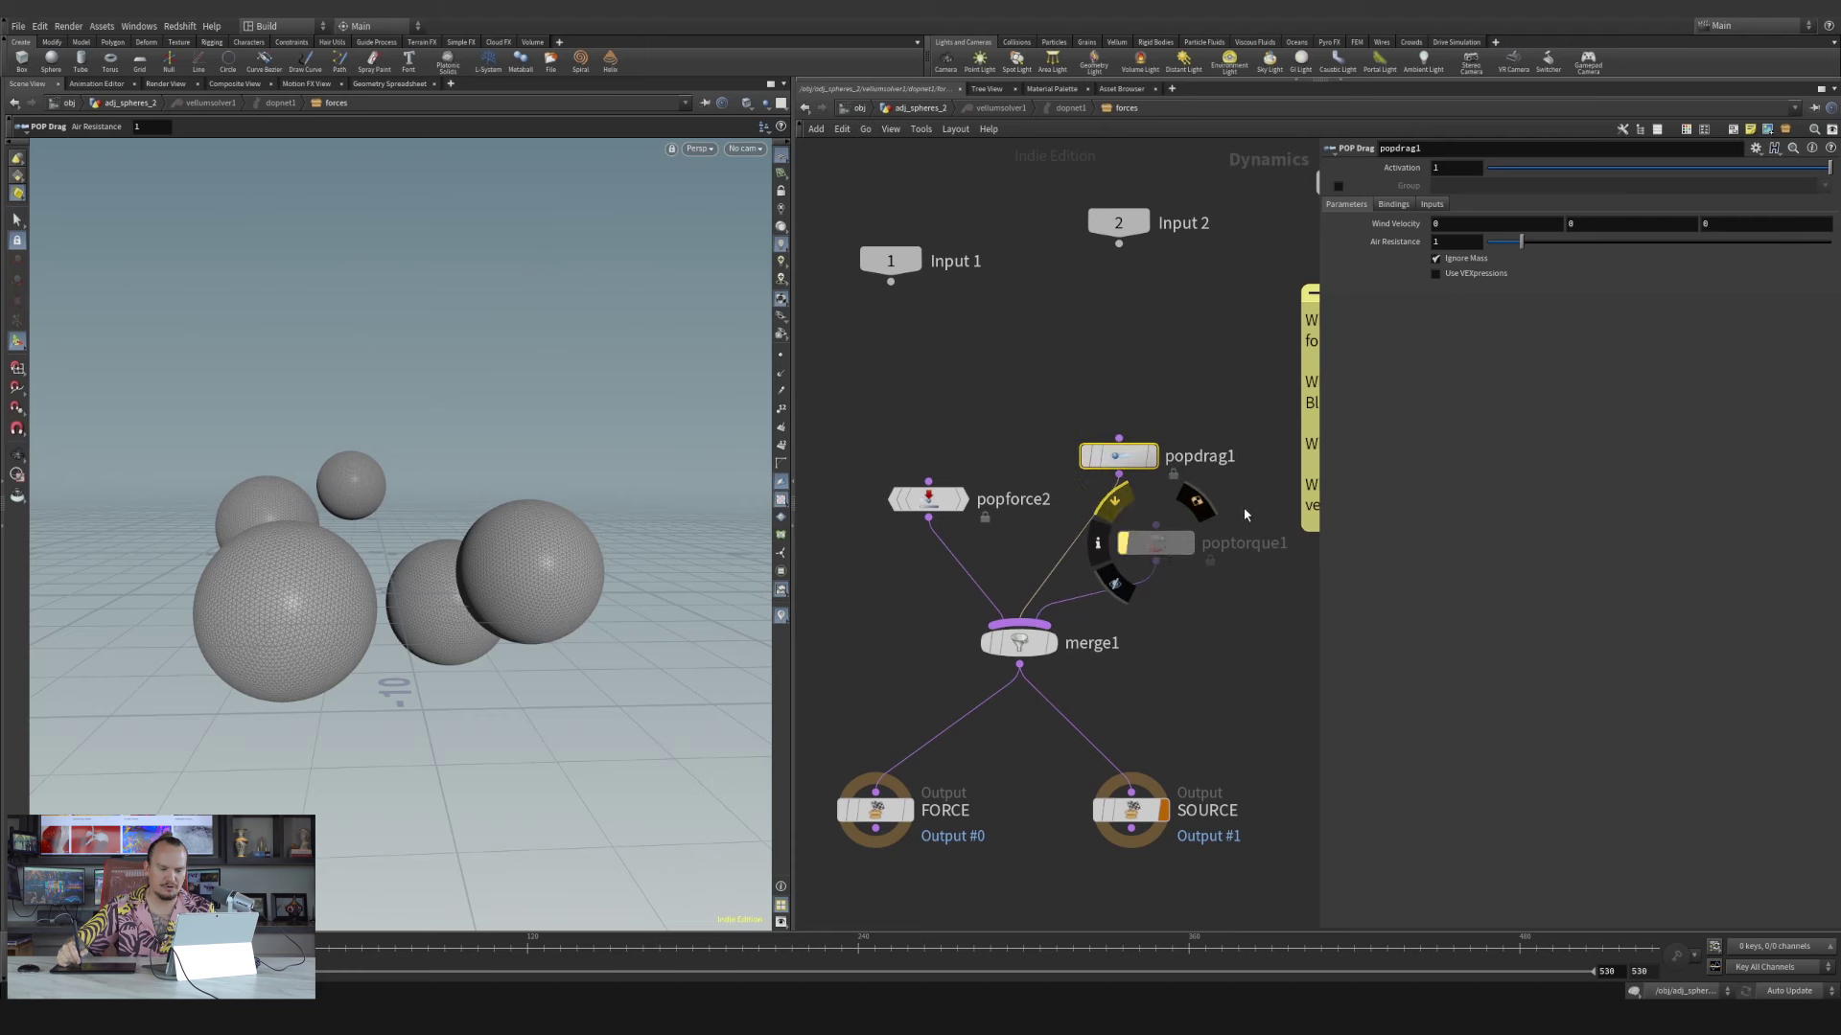
left_click(1157, 542)
left_click_drag(1119, 456, 1118, 420)
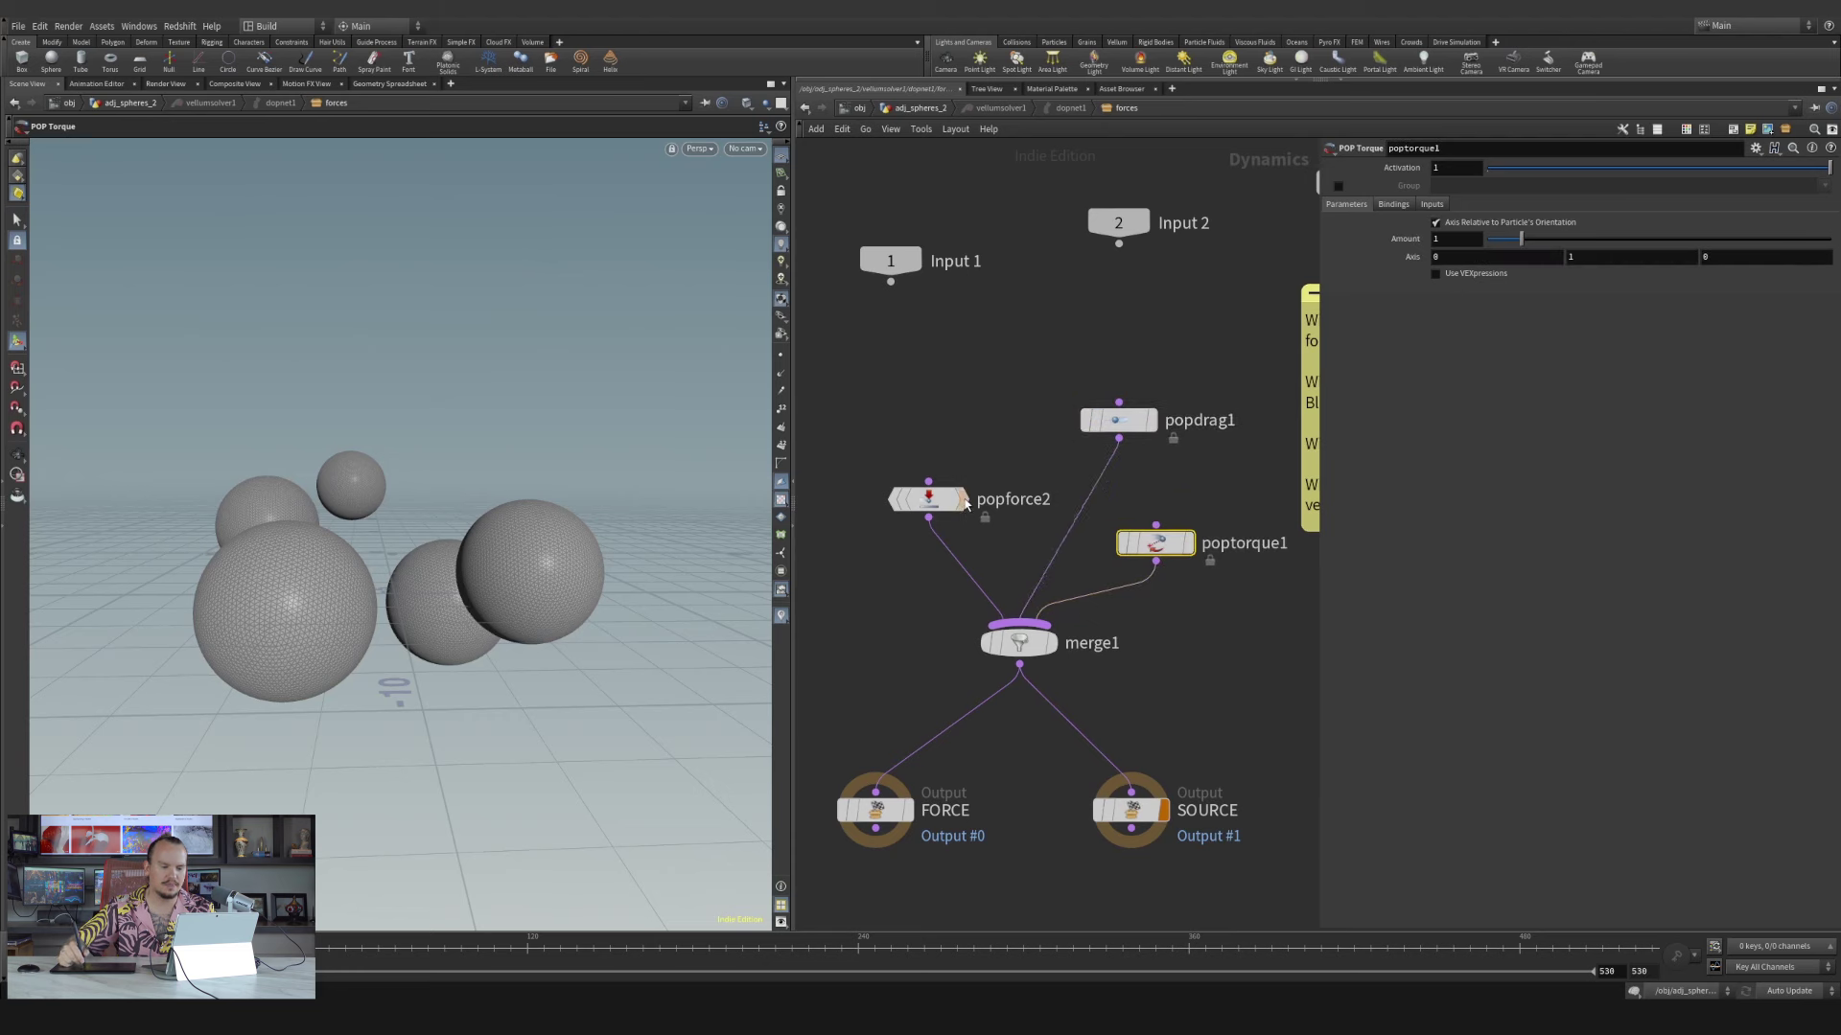
left_click_drag(965, 502, 928, 424)
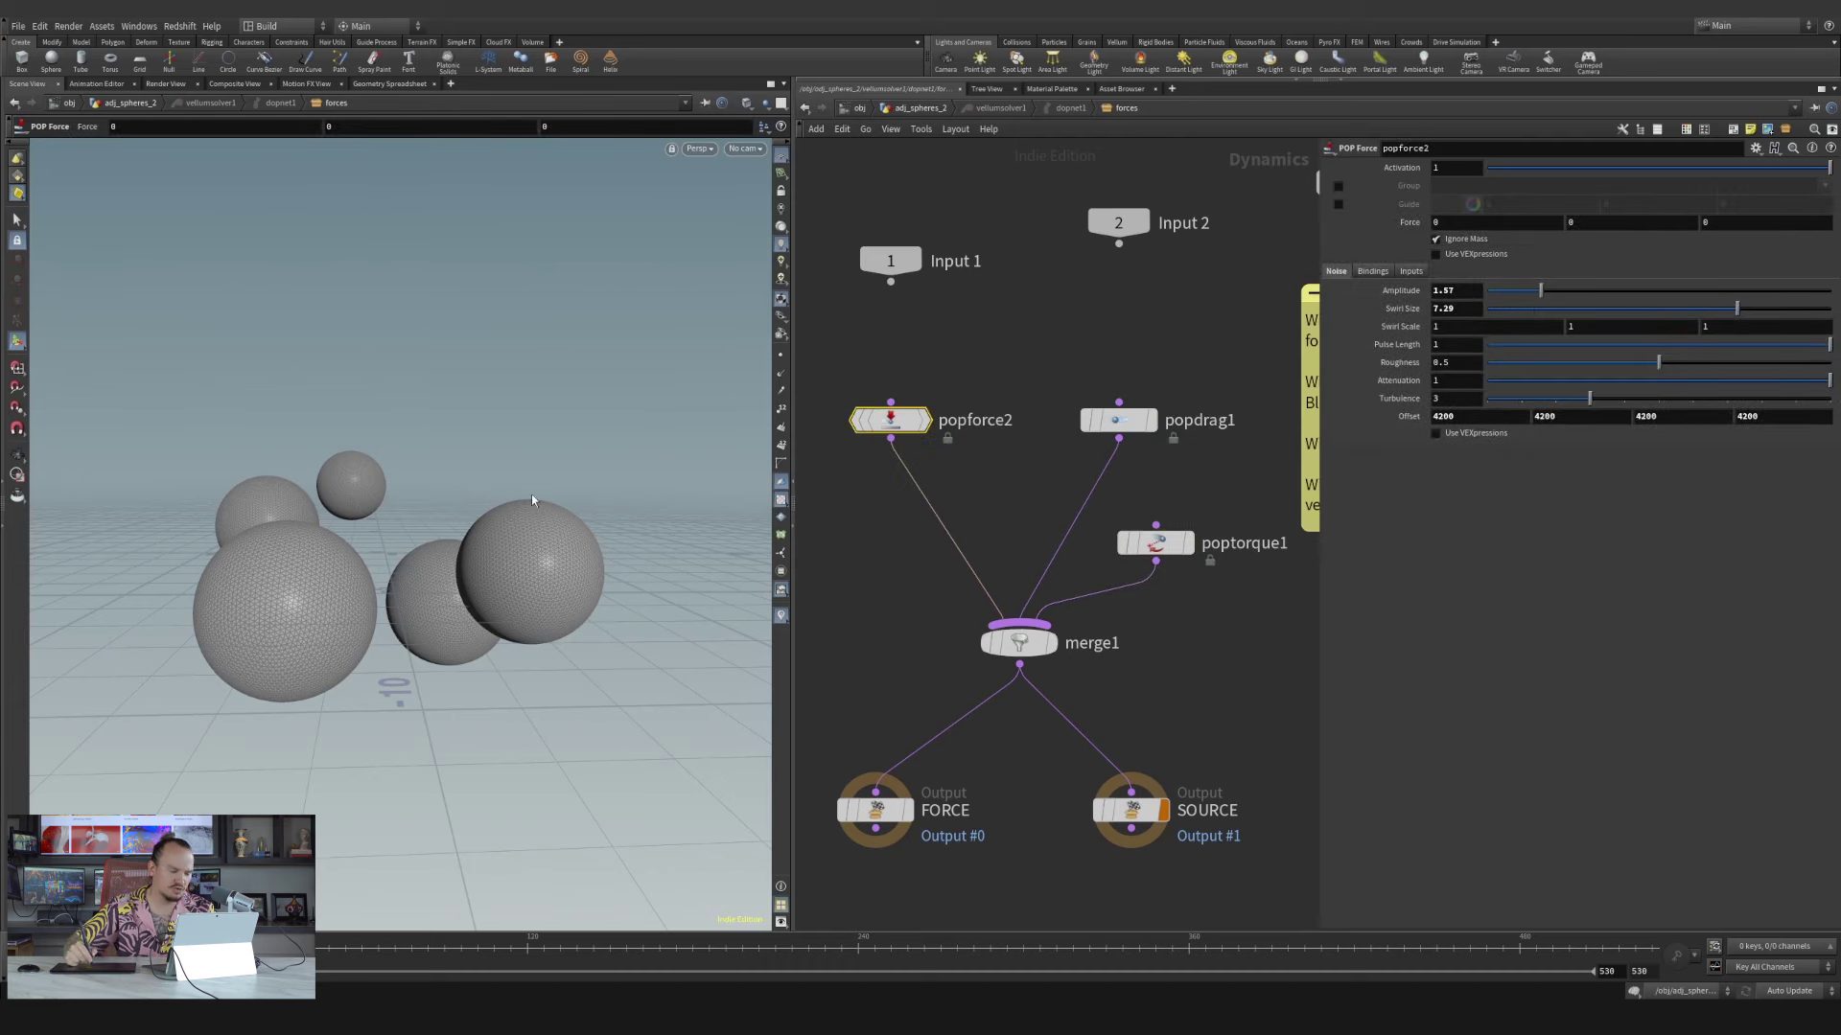
left_click(1122, 417)
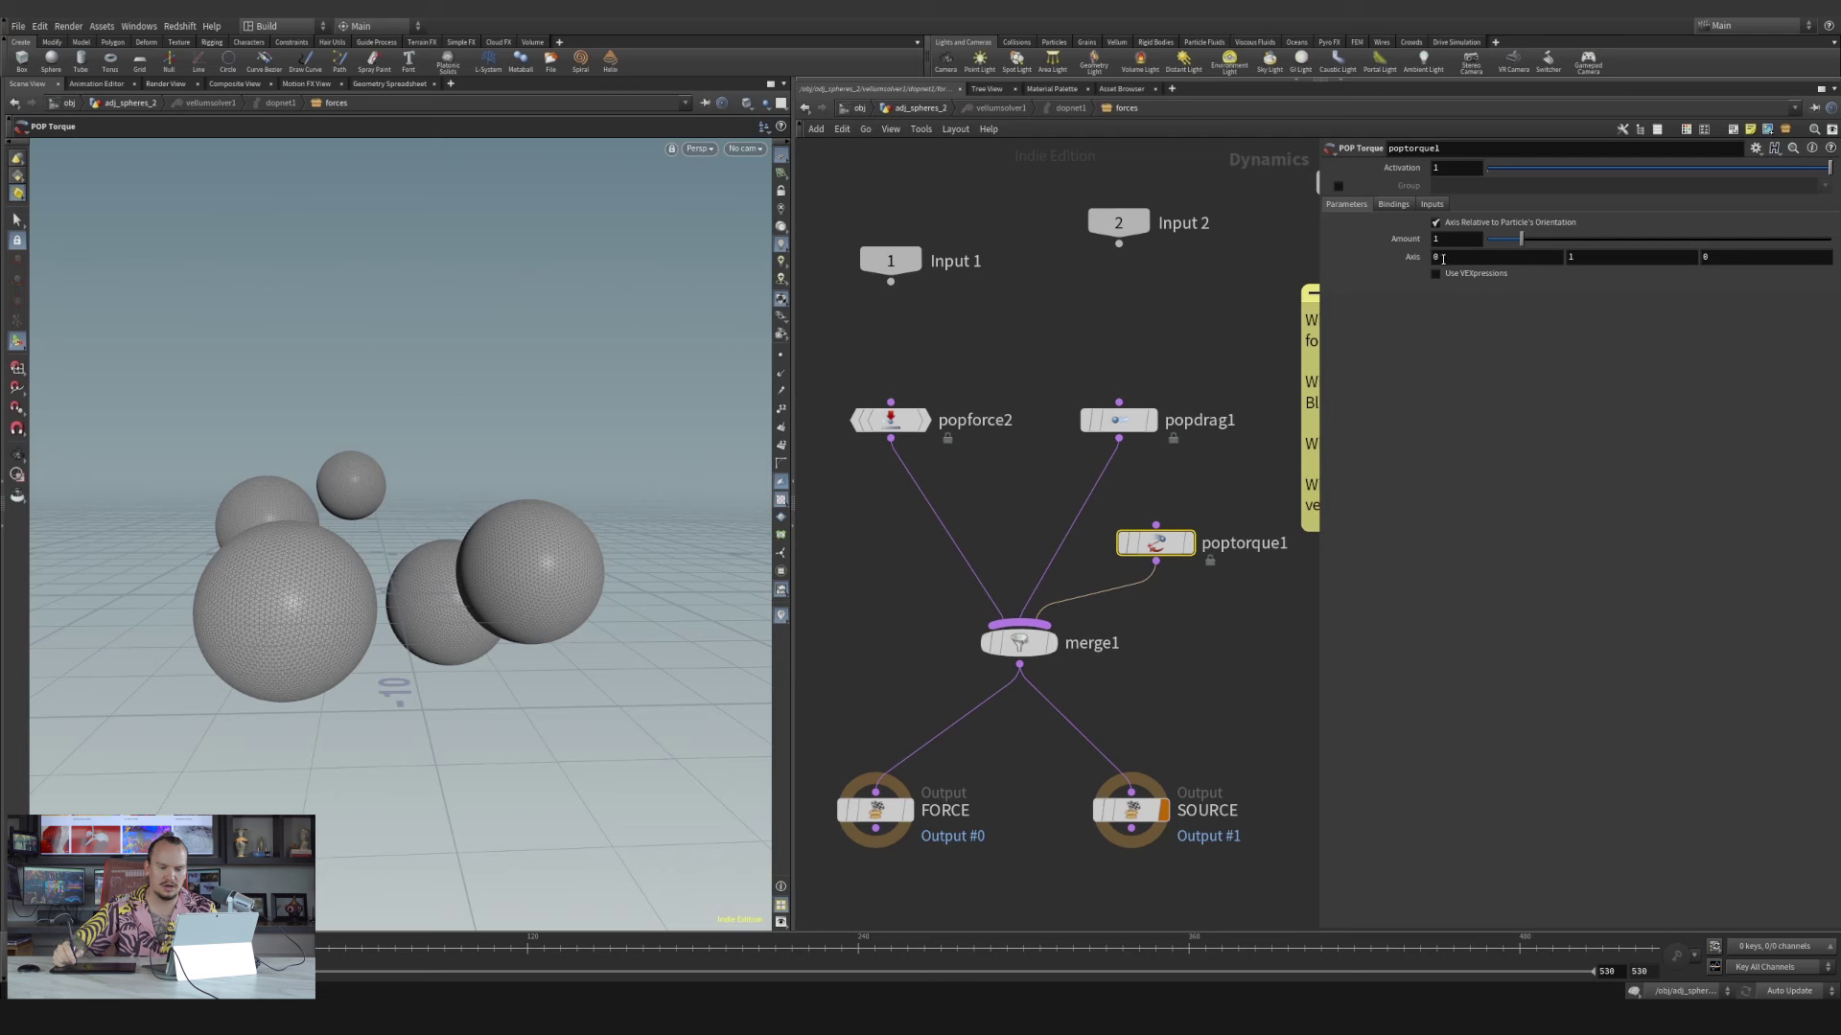
Return to the adj_spheres_2 network, display vellumsolver1 and review its forces and solver settings
left_click(935, 110)
middle_click_drag(1090, 593, 1006, 485)
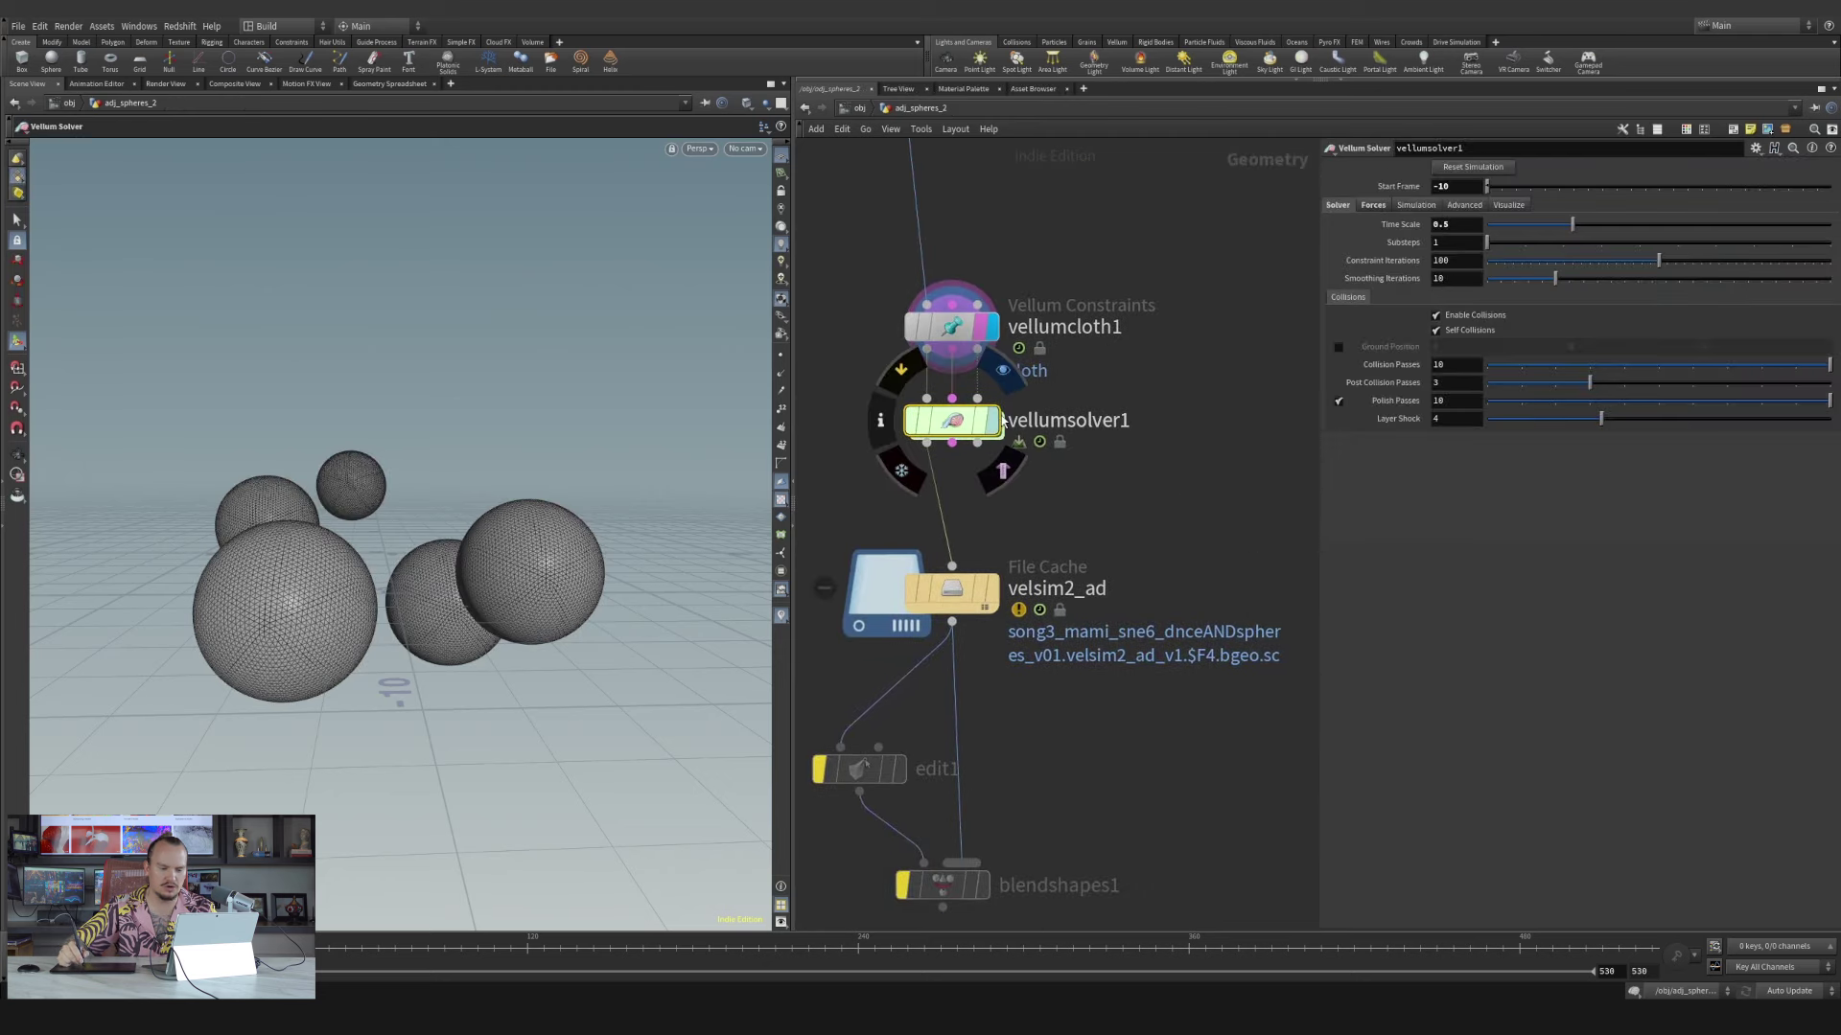
left_click(995, 382)
left_click(997, 463)
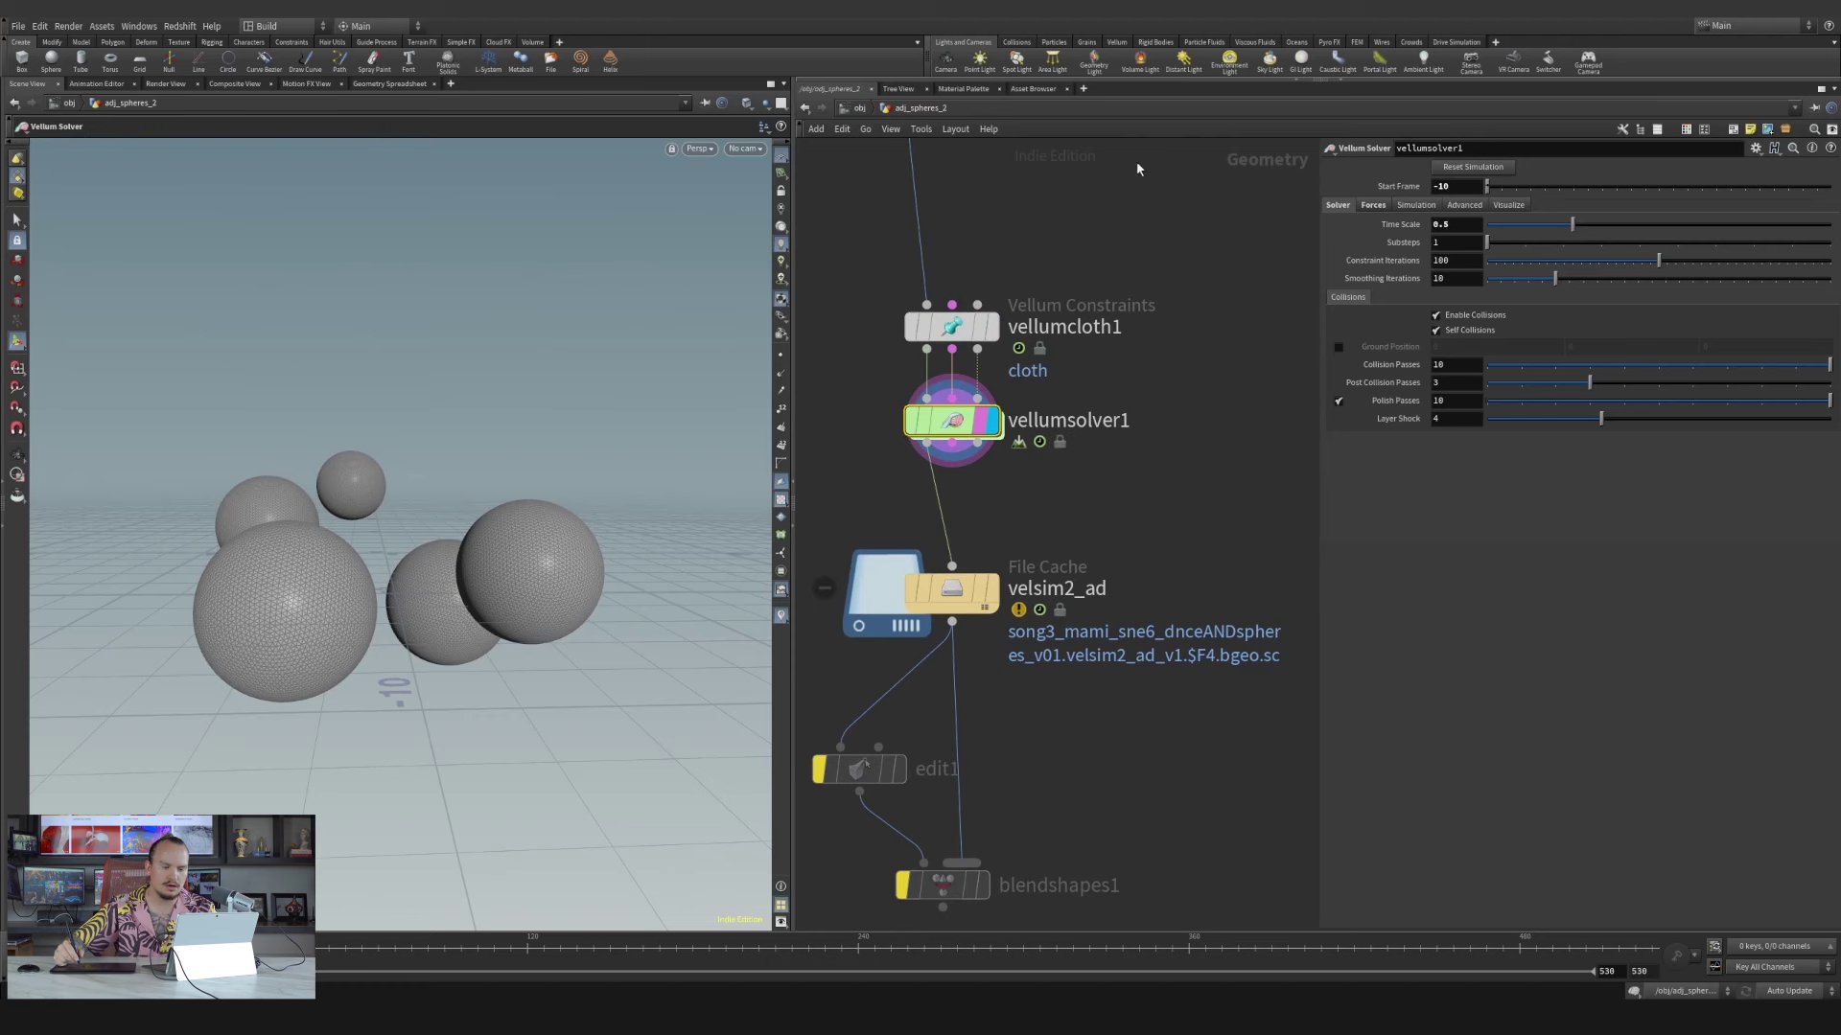
left_click(1374, 206)
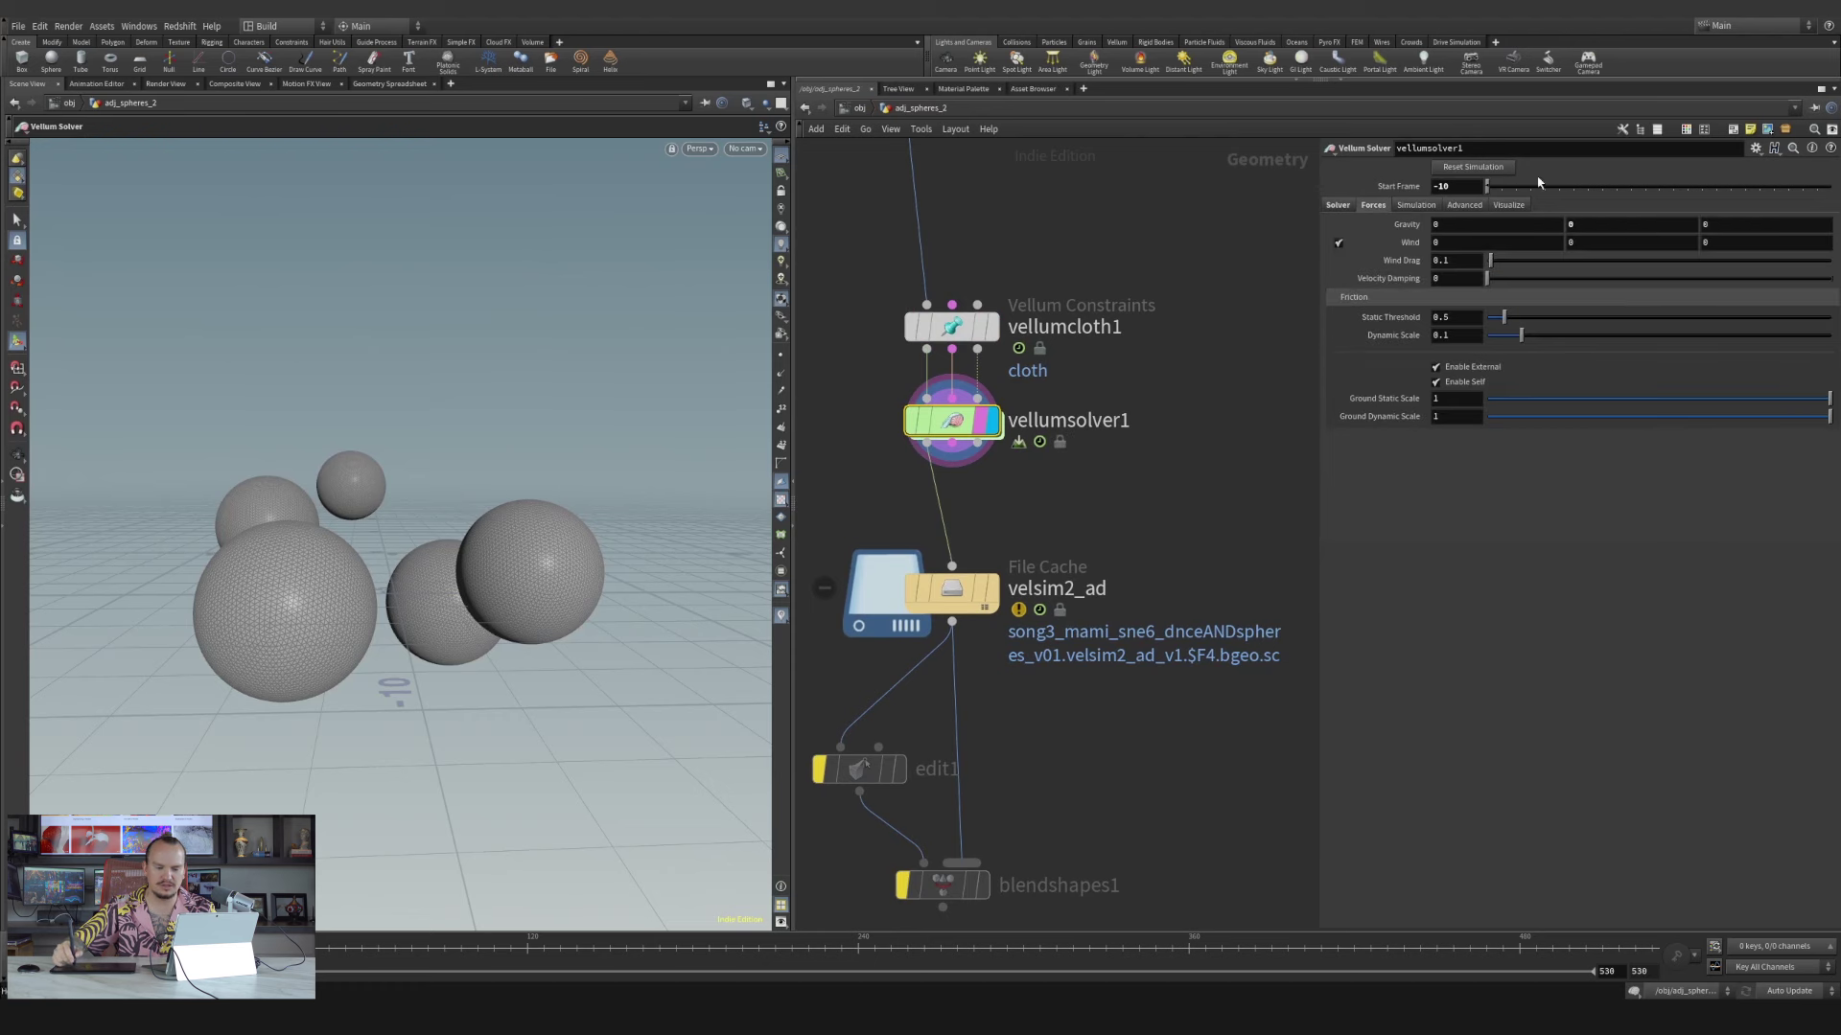
left_click(1338, 205)
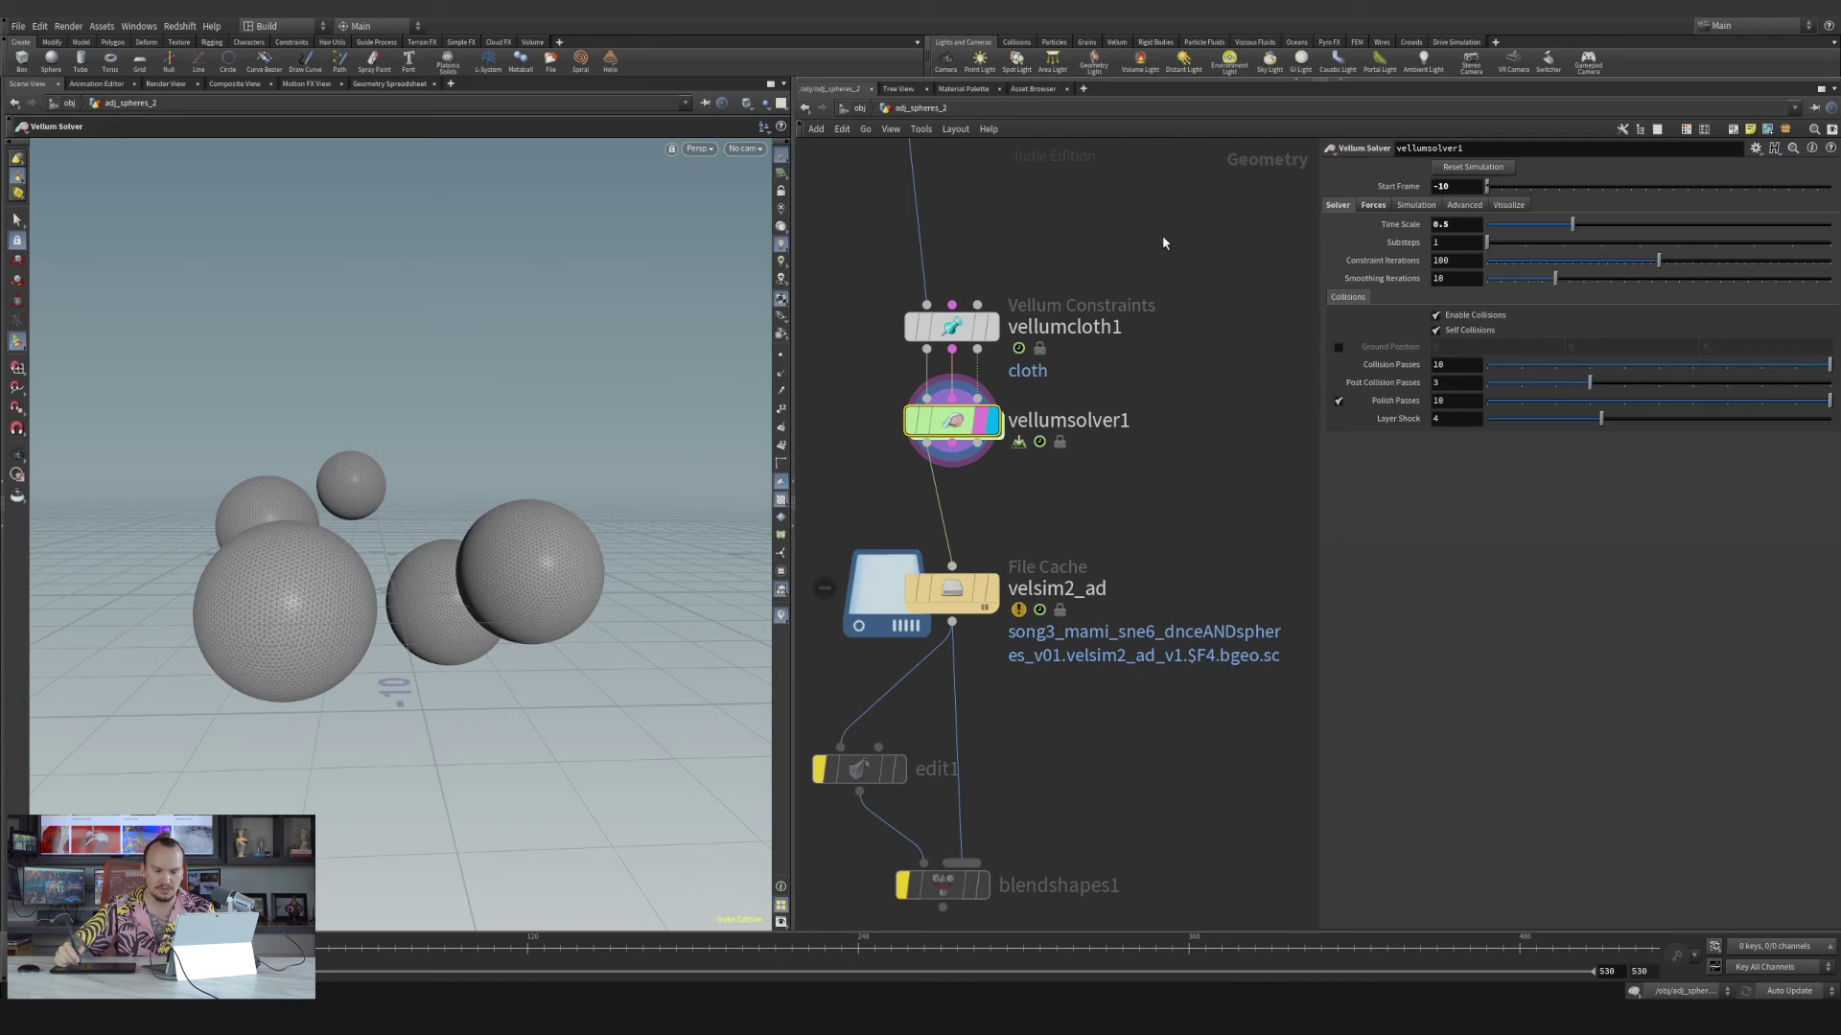
Review vellumsolver1's Forces settings, look closer at the spheres and scrub the simulation back towards its start
middle_click_drag(1154, 261, 1177, 243)
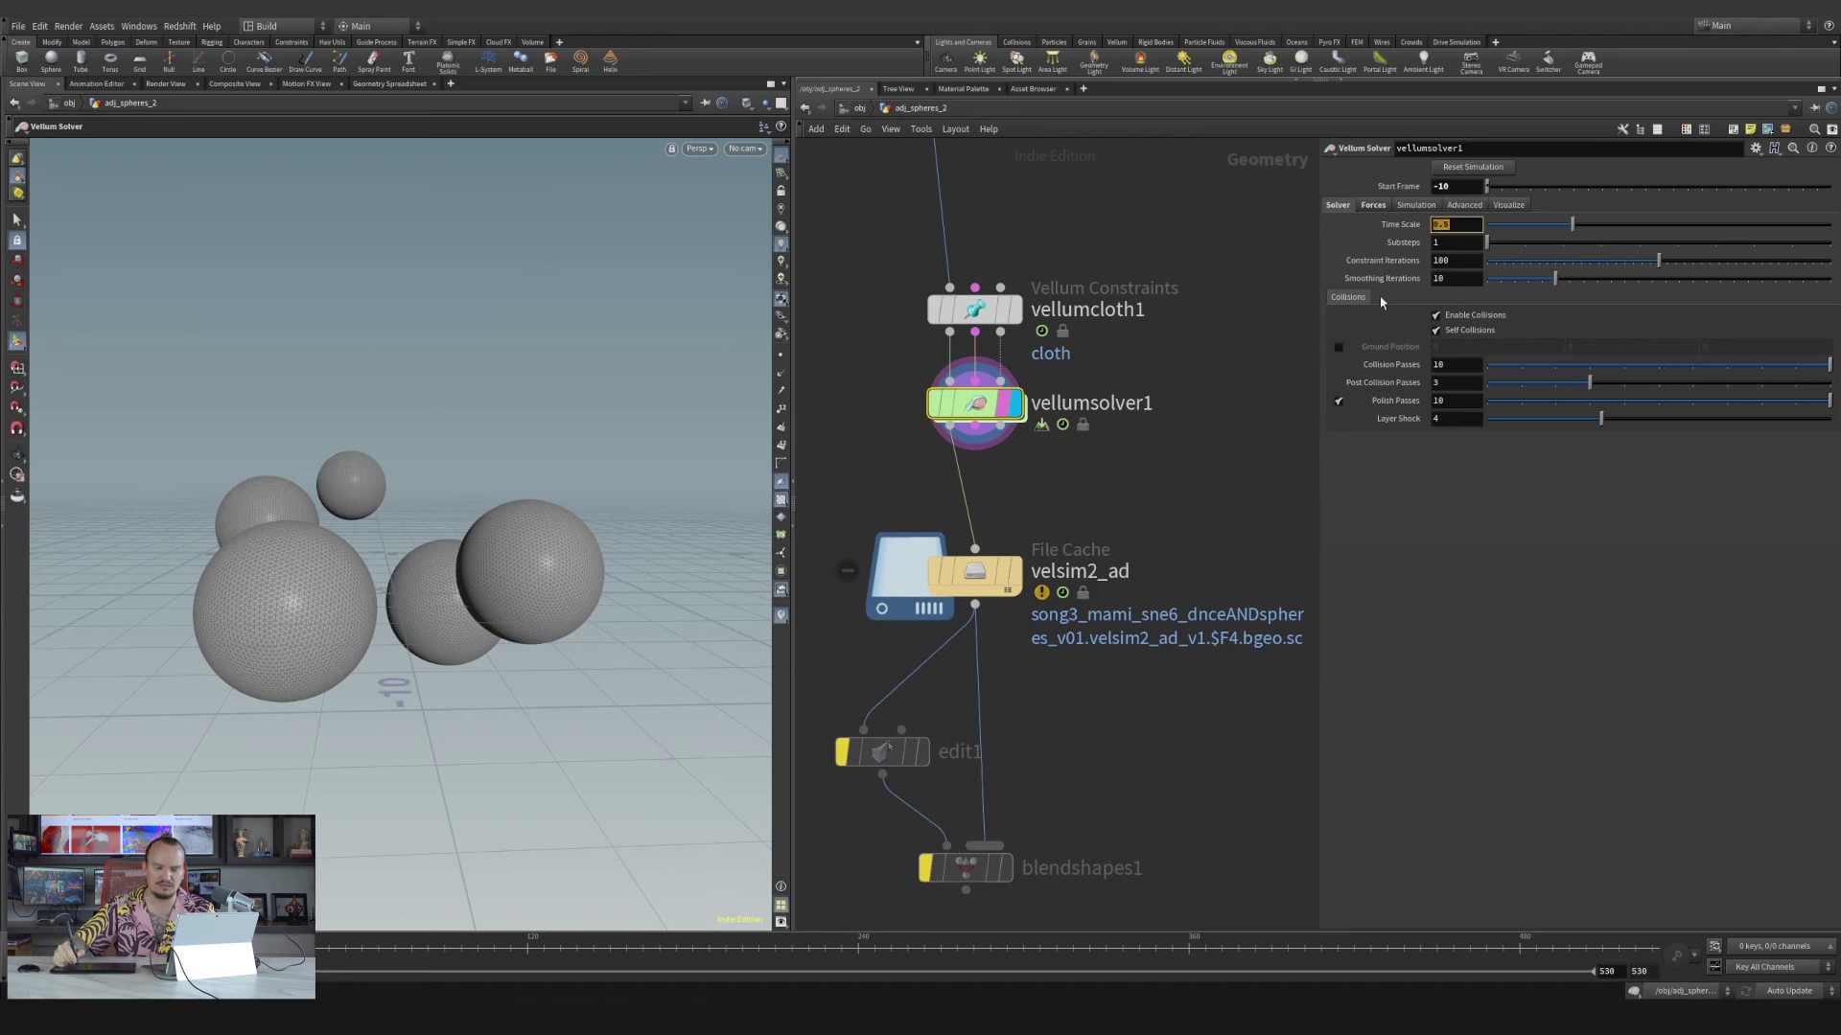
left_click(1373, 205)
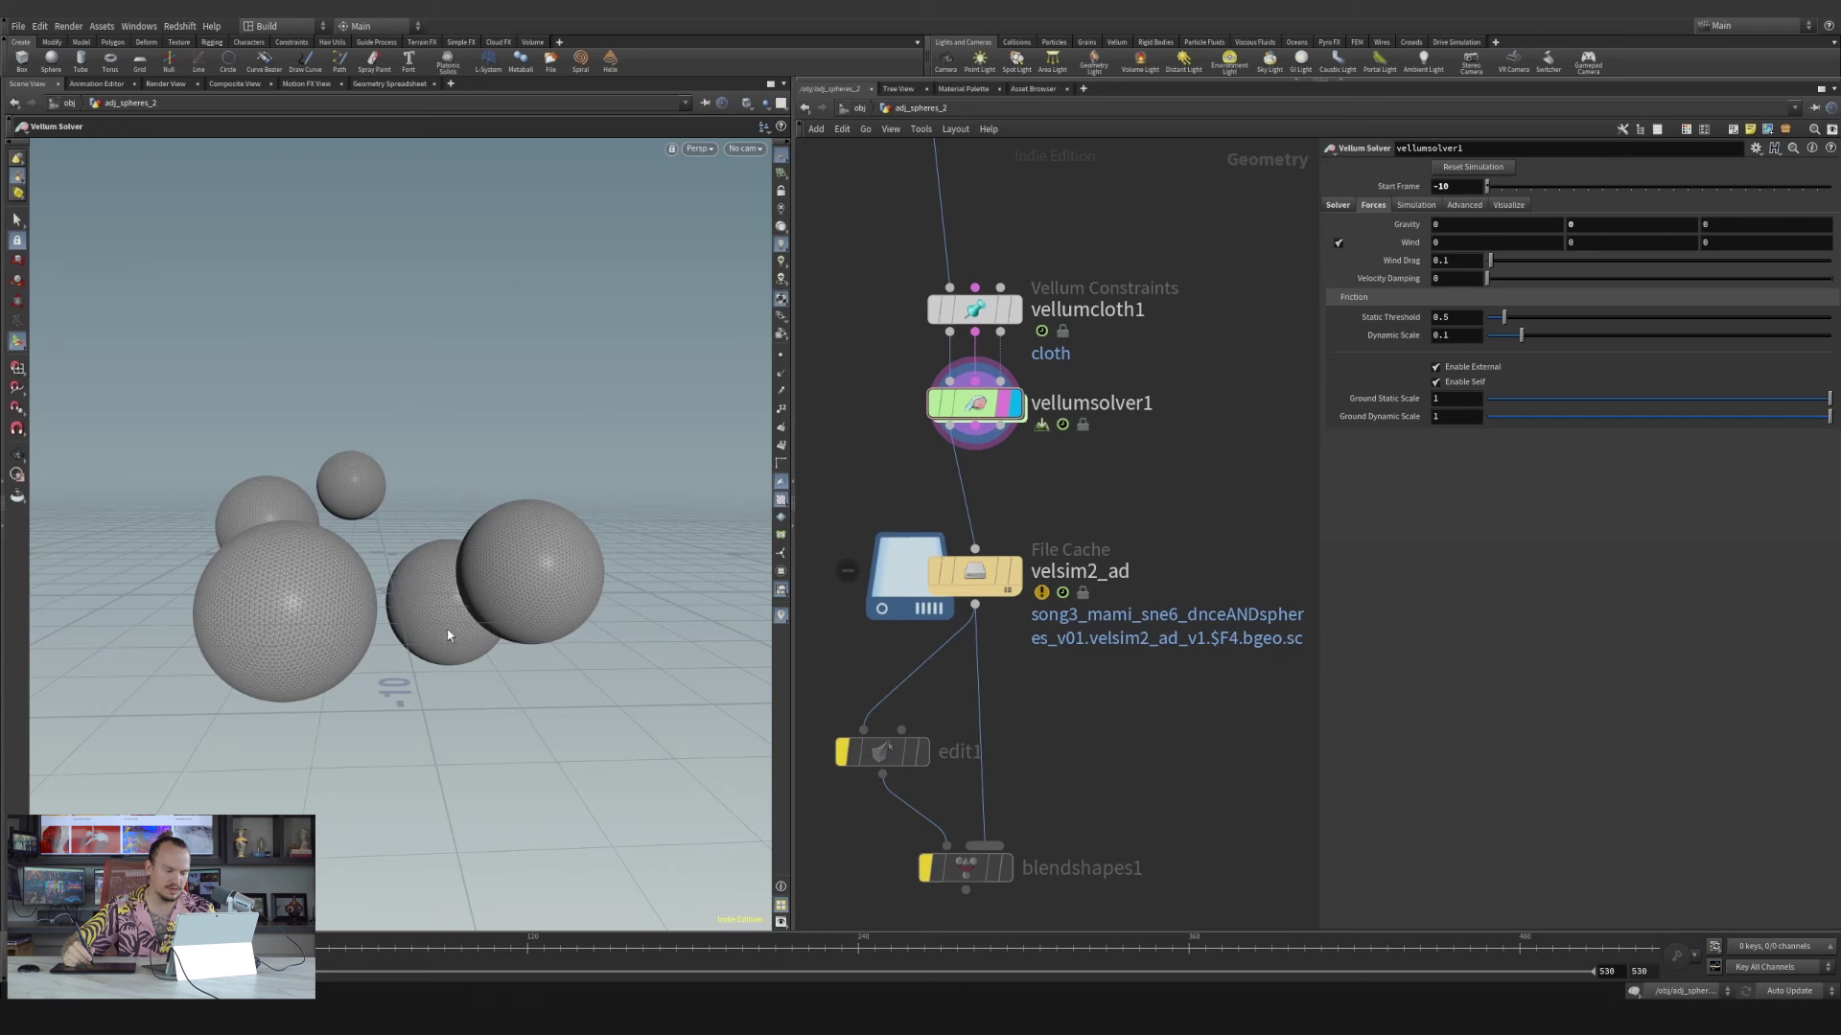
right_click_drag(447, 636, 480, 577, "alt")
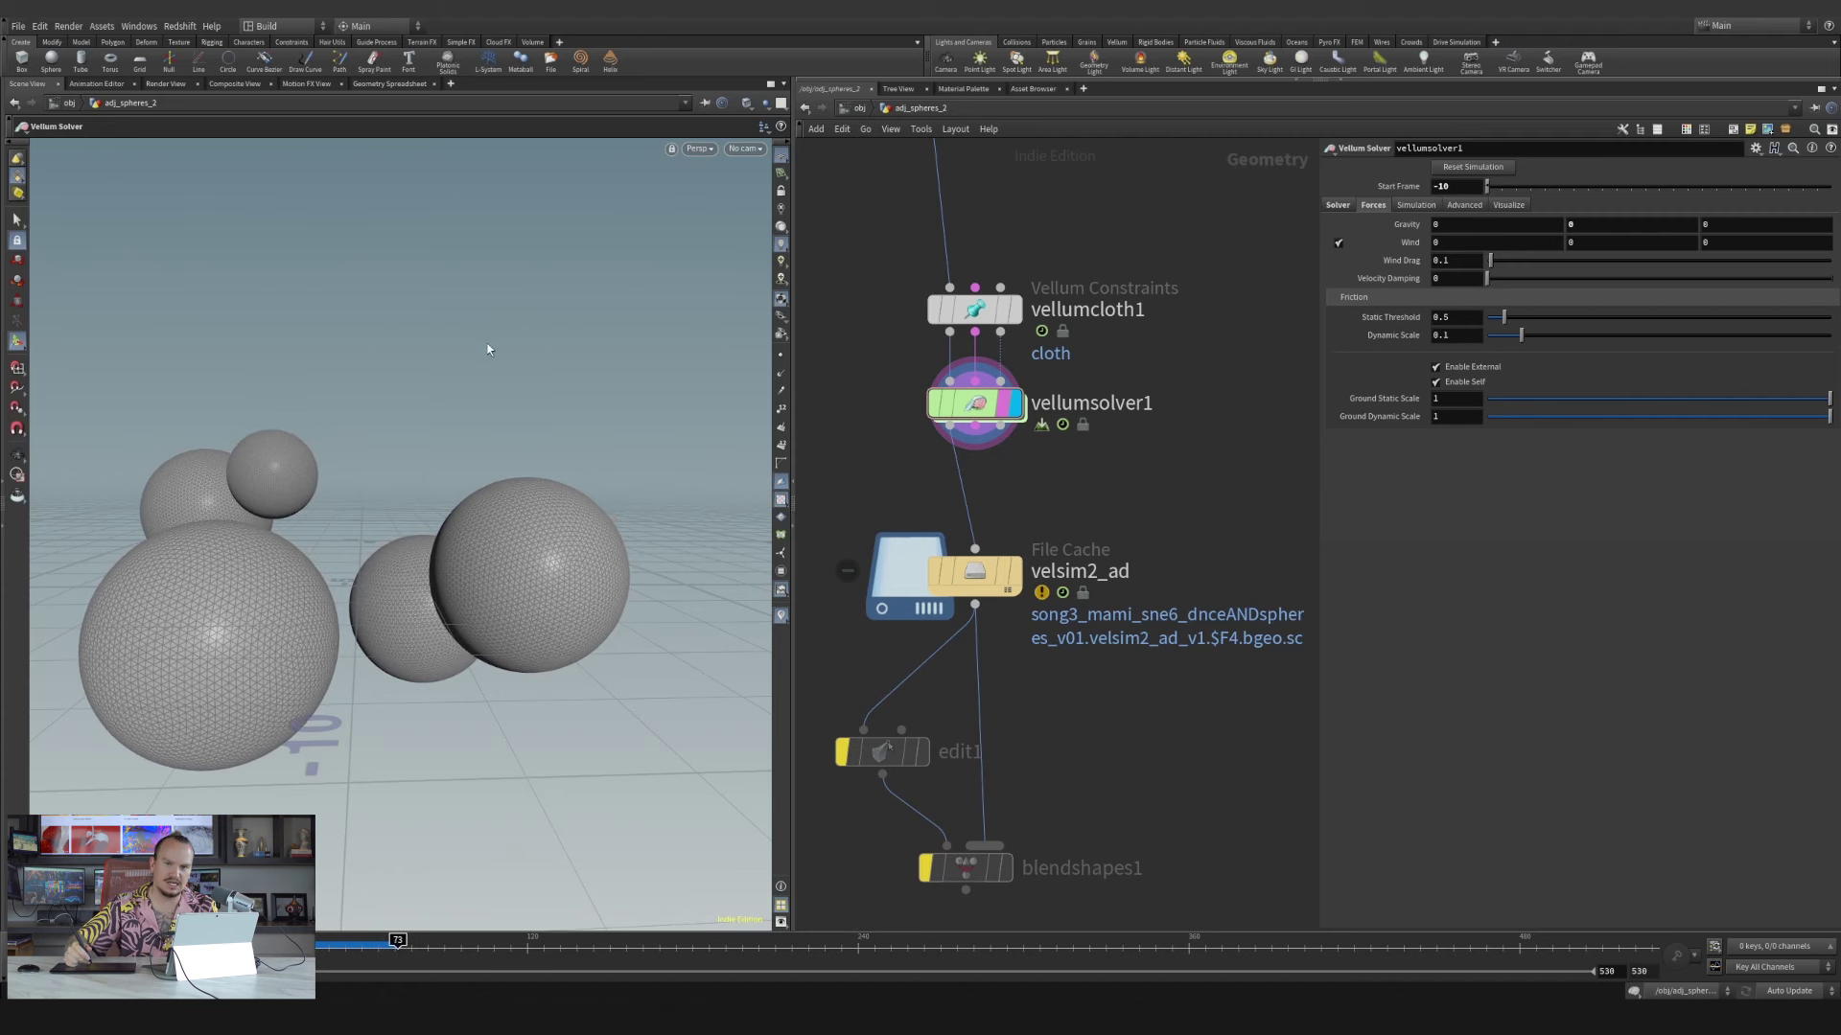
left_click_drag(364, 952, 357, 941)
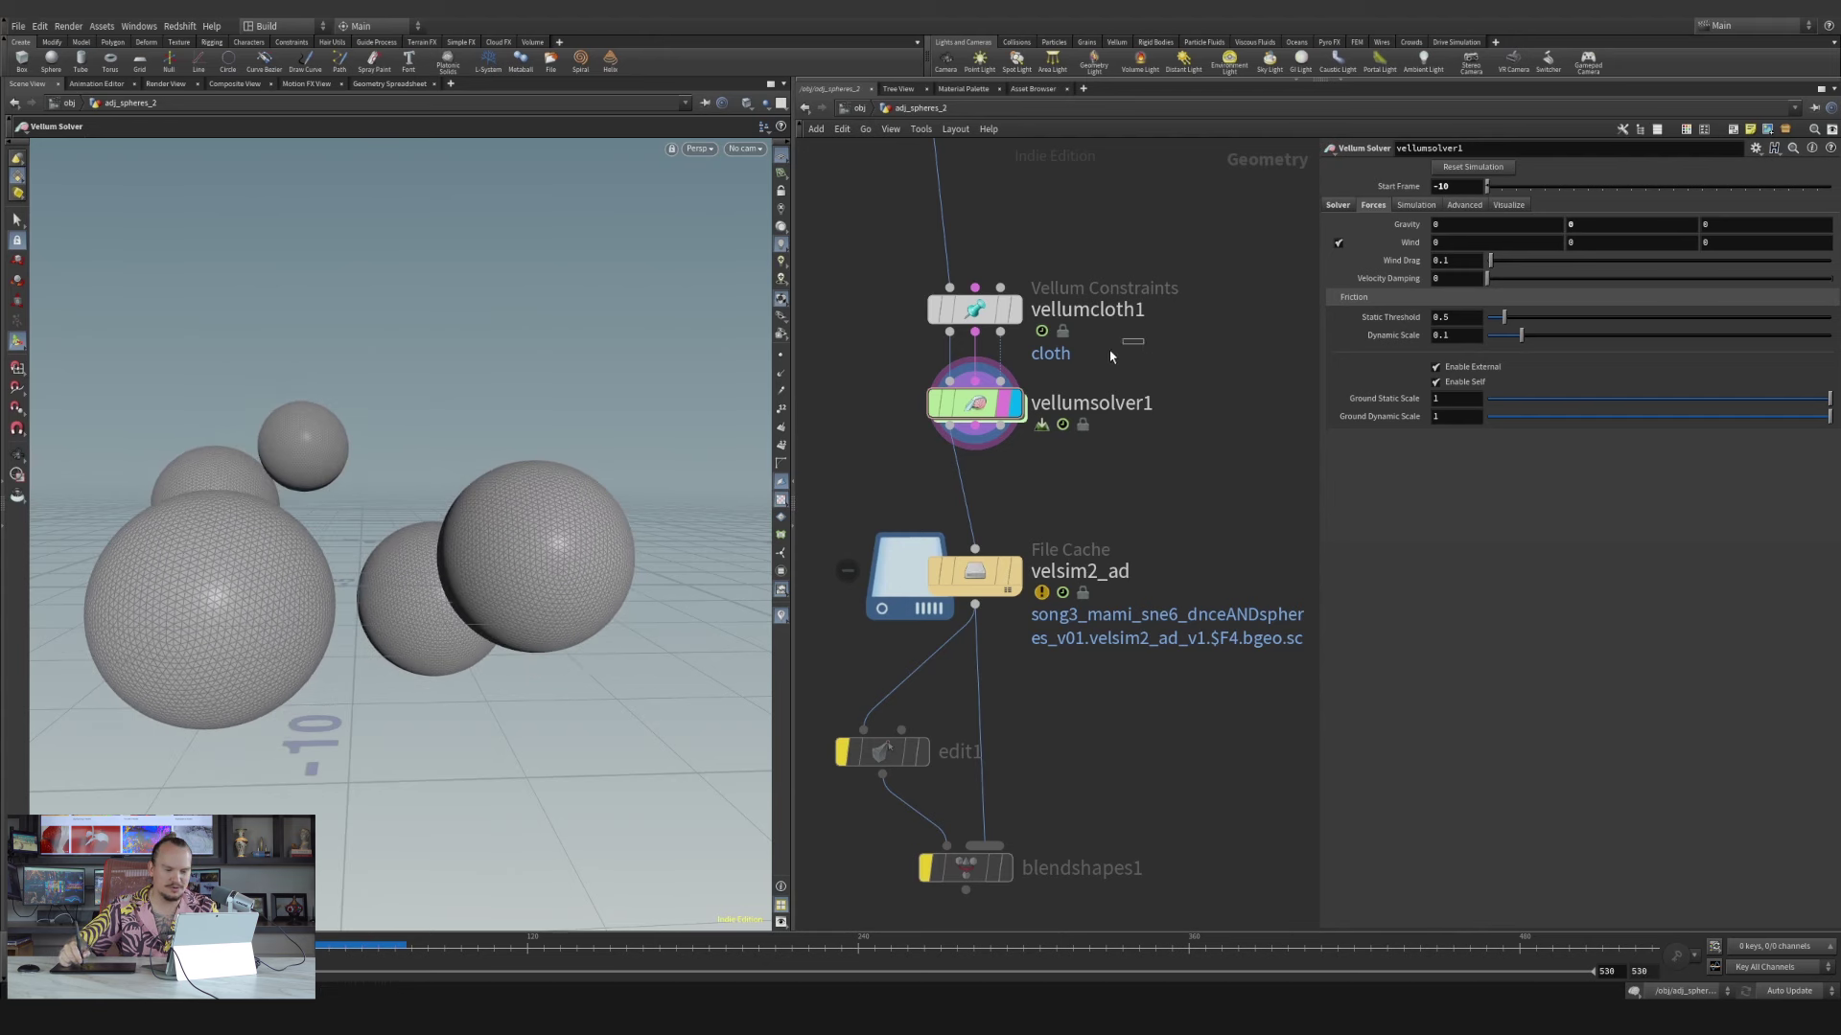
Inspect popforce2's noise settings inside vellumsolver1's forces network, then return to the adj_spheres_2 network
double_click(978, 408)
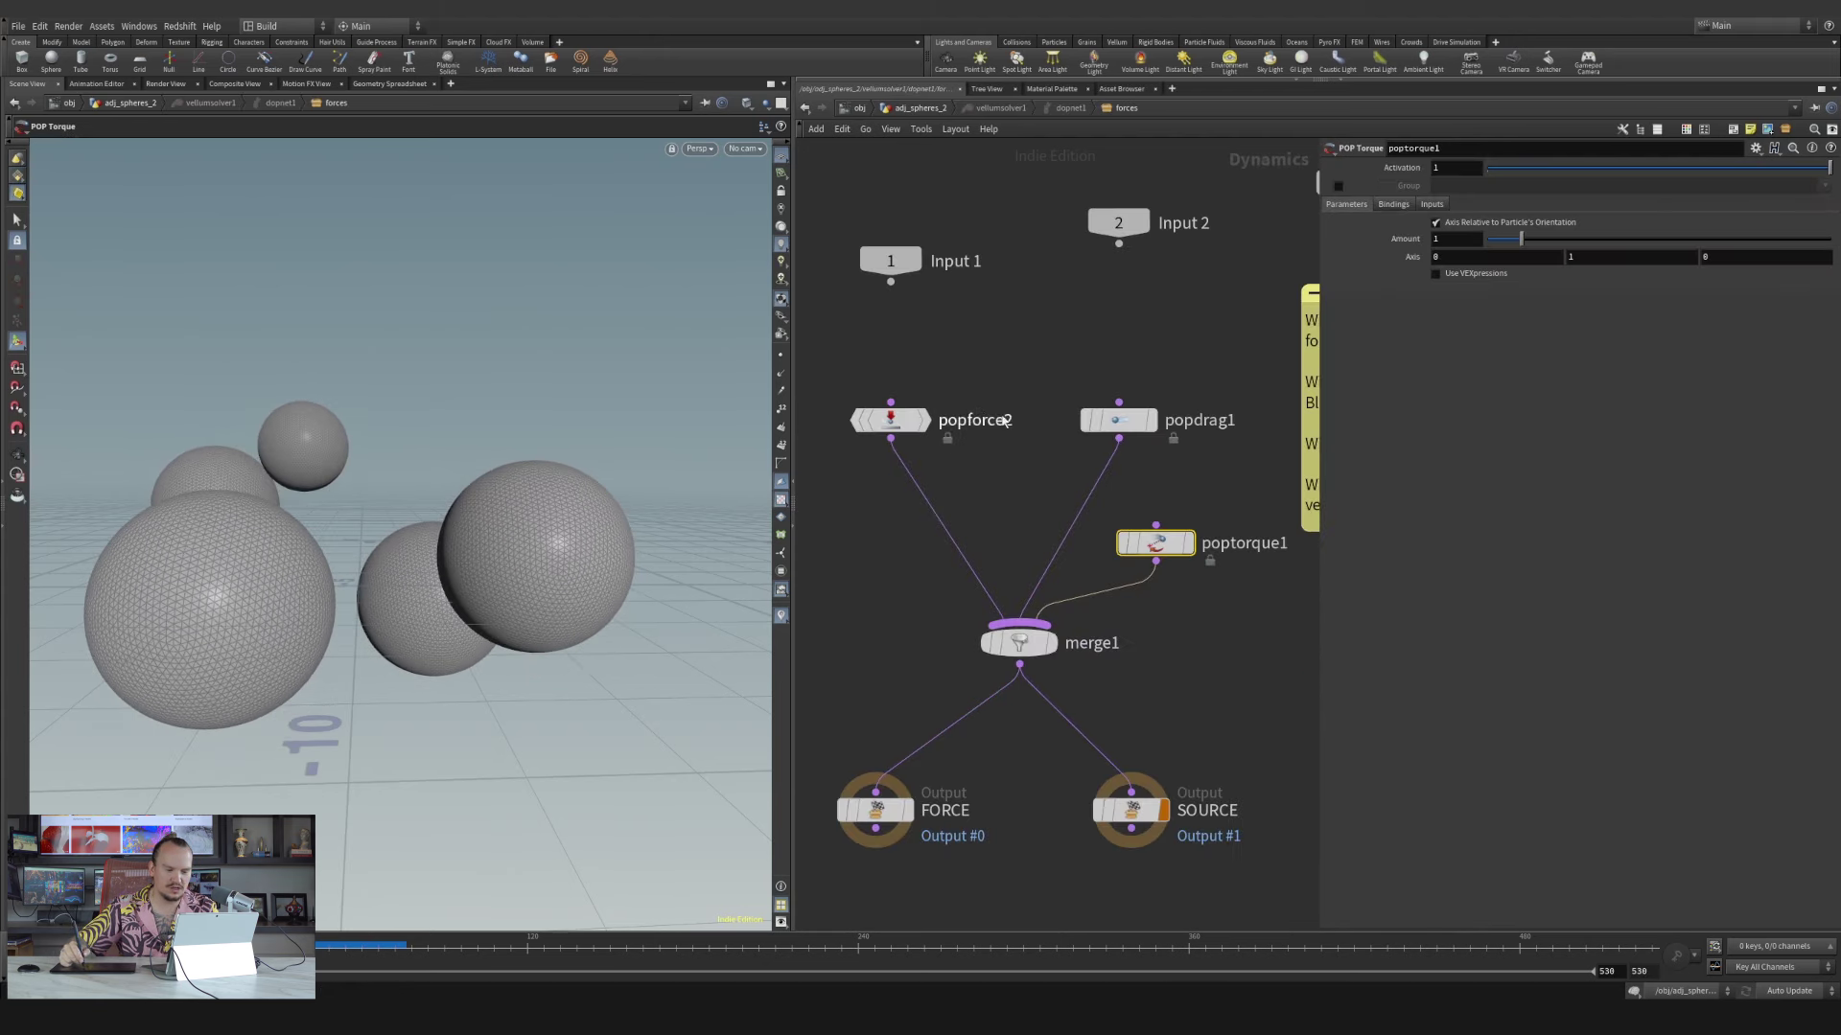
left_click(959, 418)
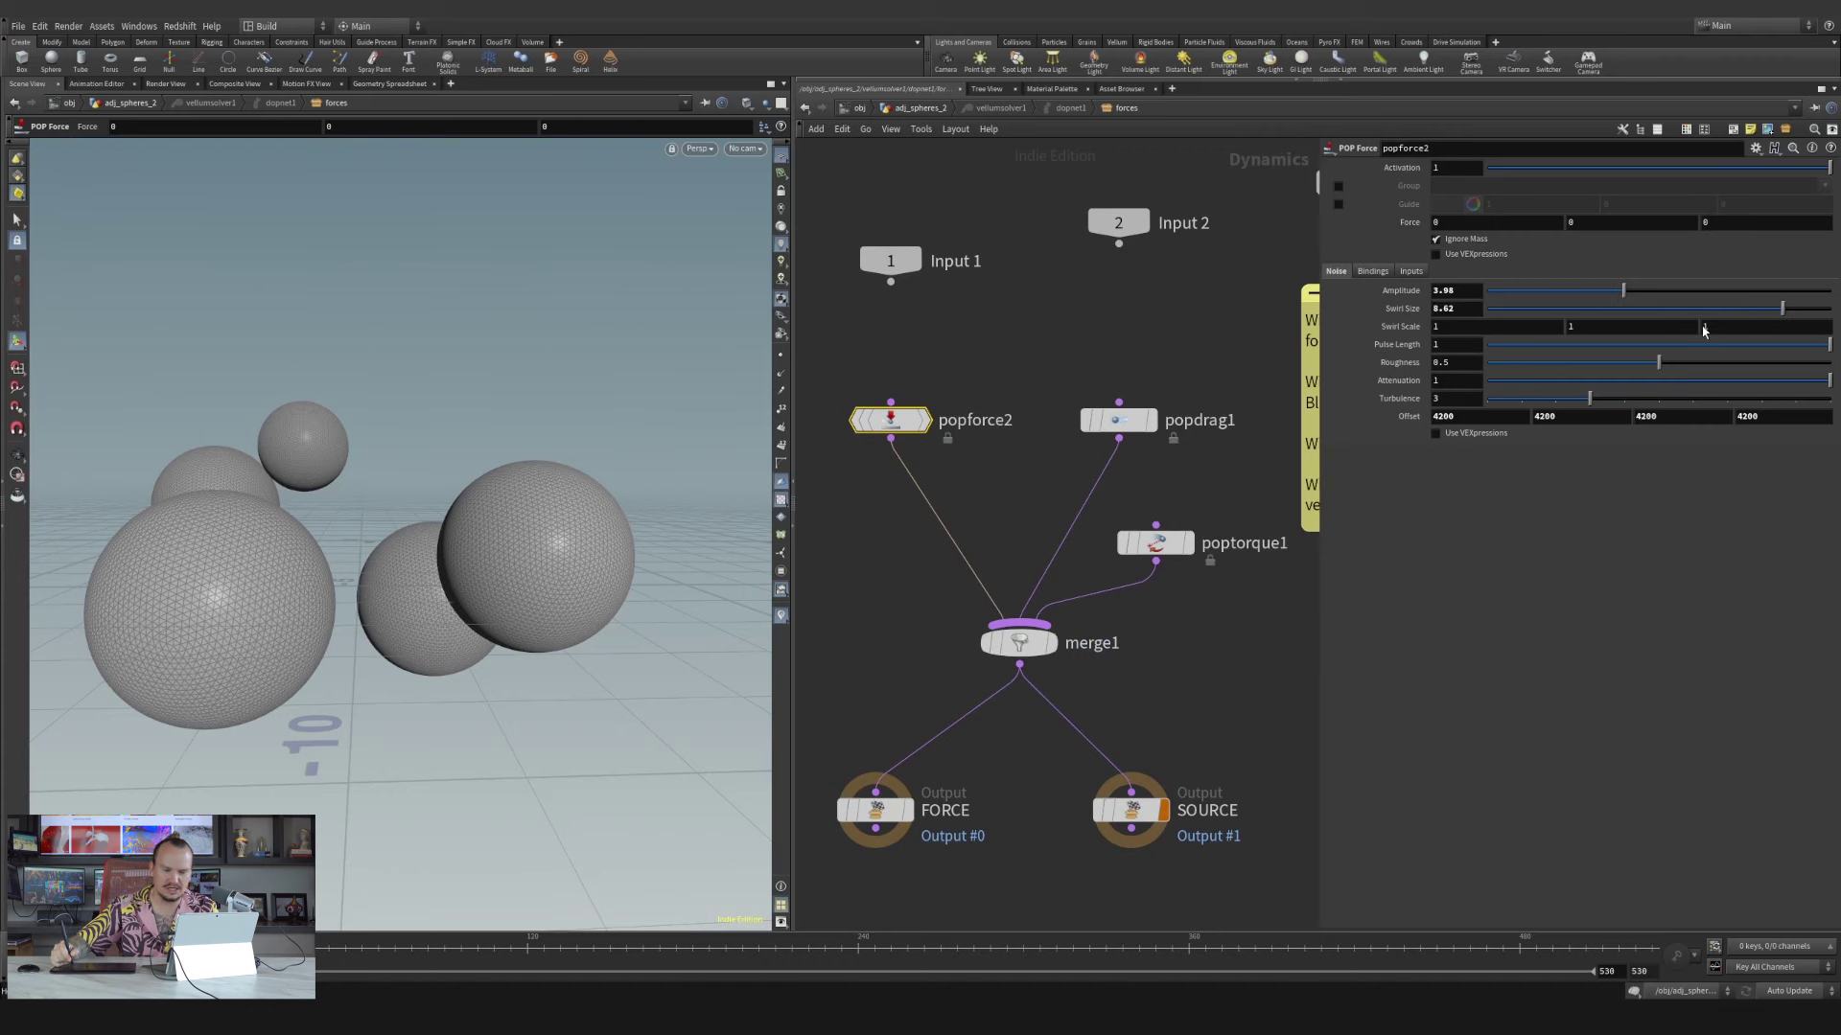
left_click(923, 109)
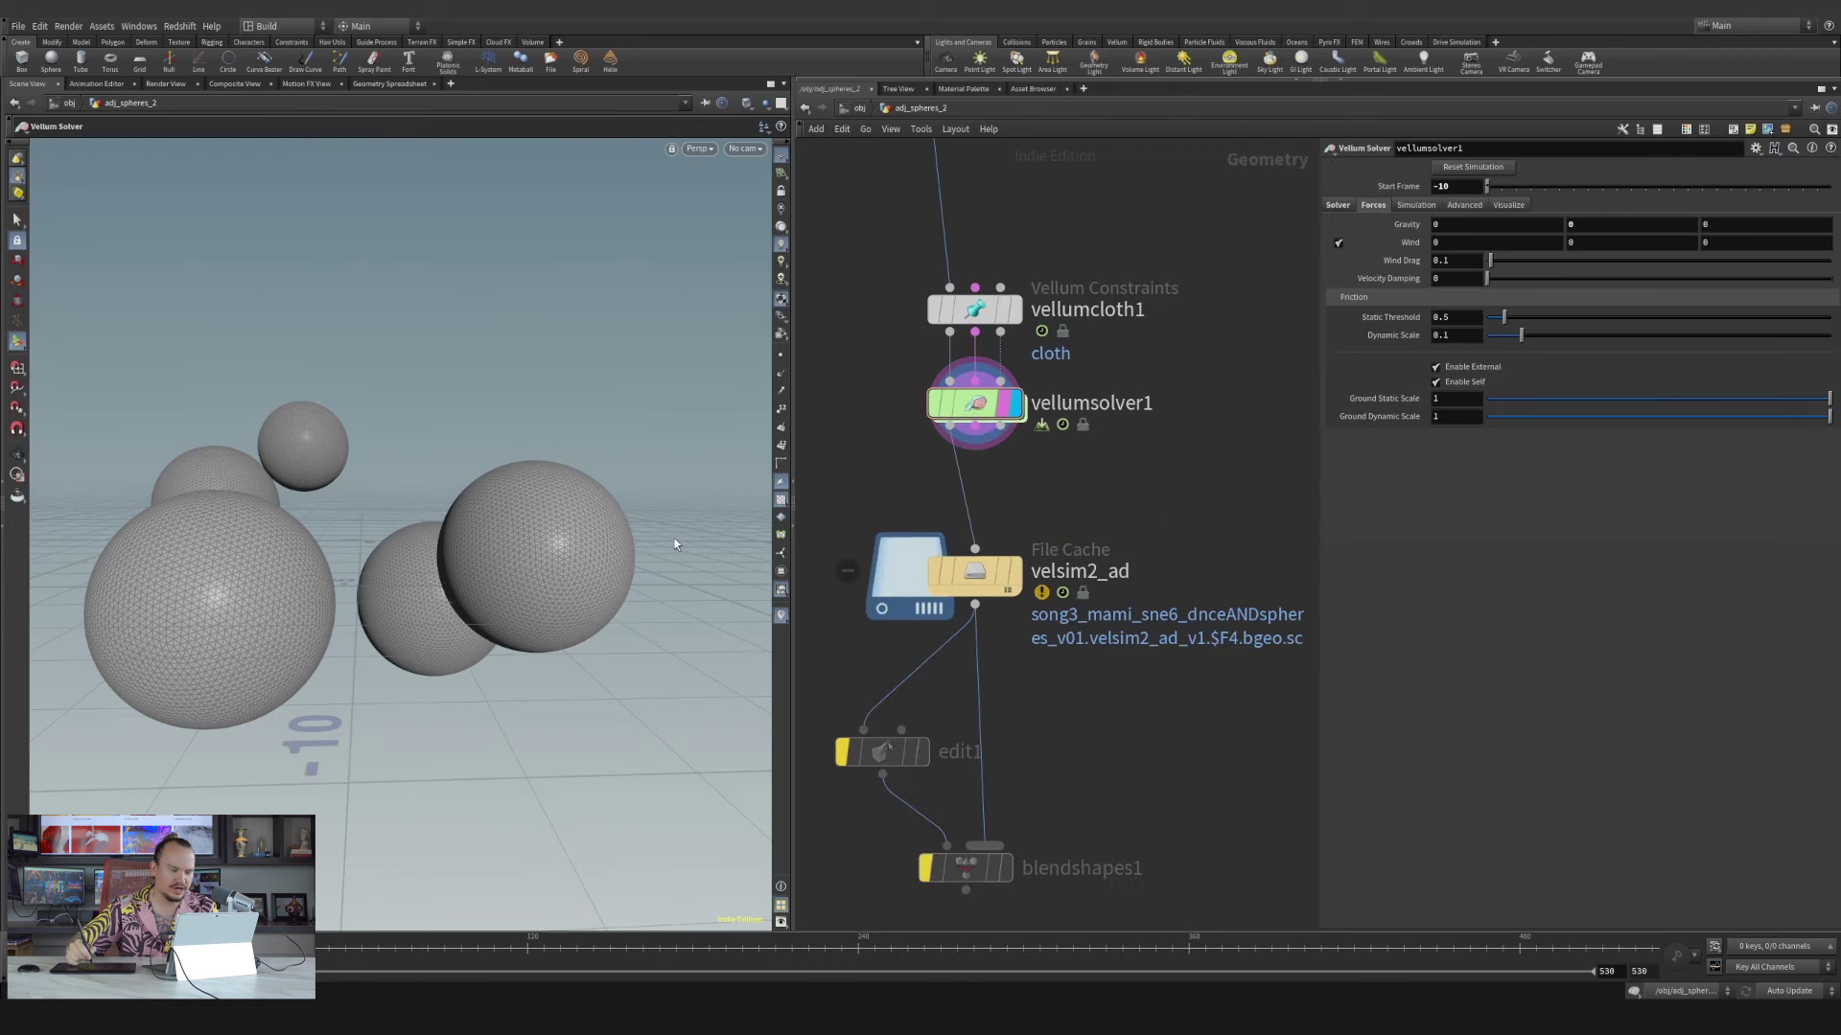
Enable the bypassed edit1 and blendshapes1 nodes below velsim2_ad, and bring up blendshapes1's parameters
mouse_move(975, 309)
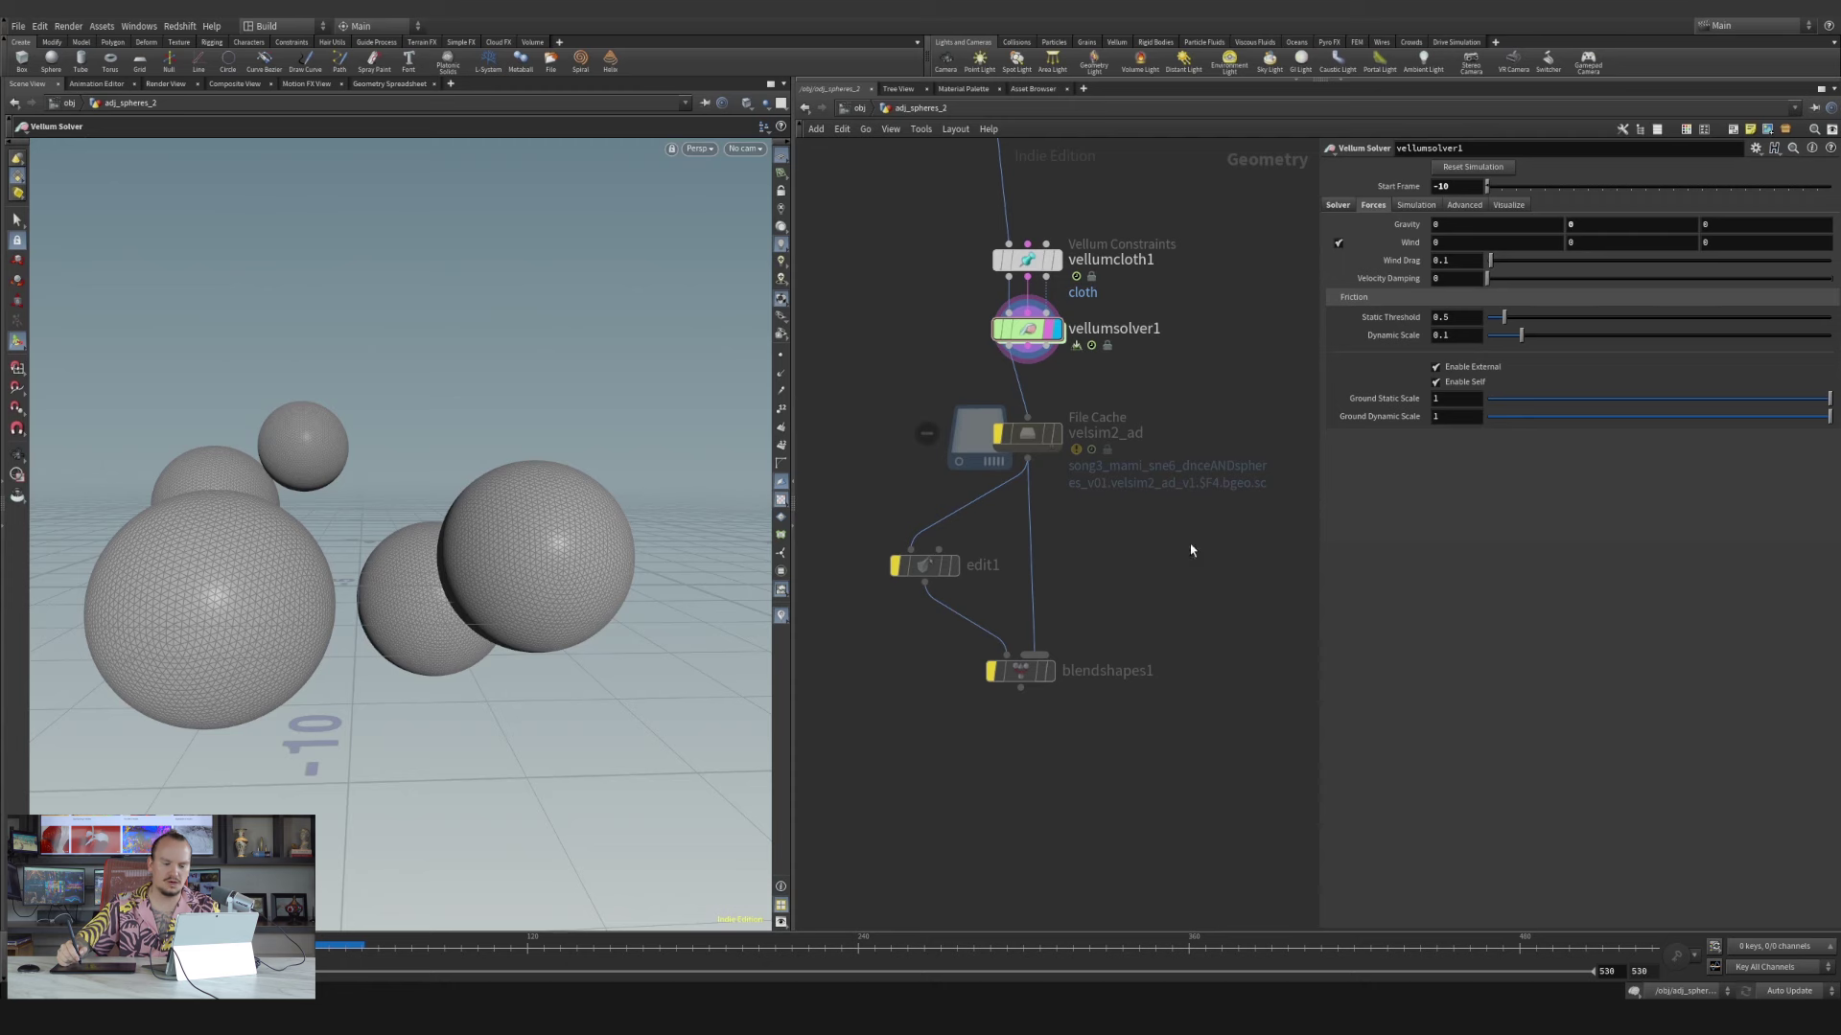
middle_click_drag(1123, 539, 1136, 505)
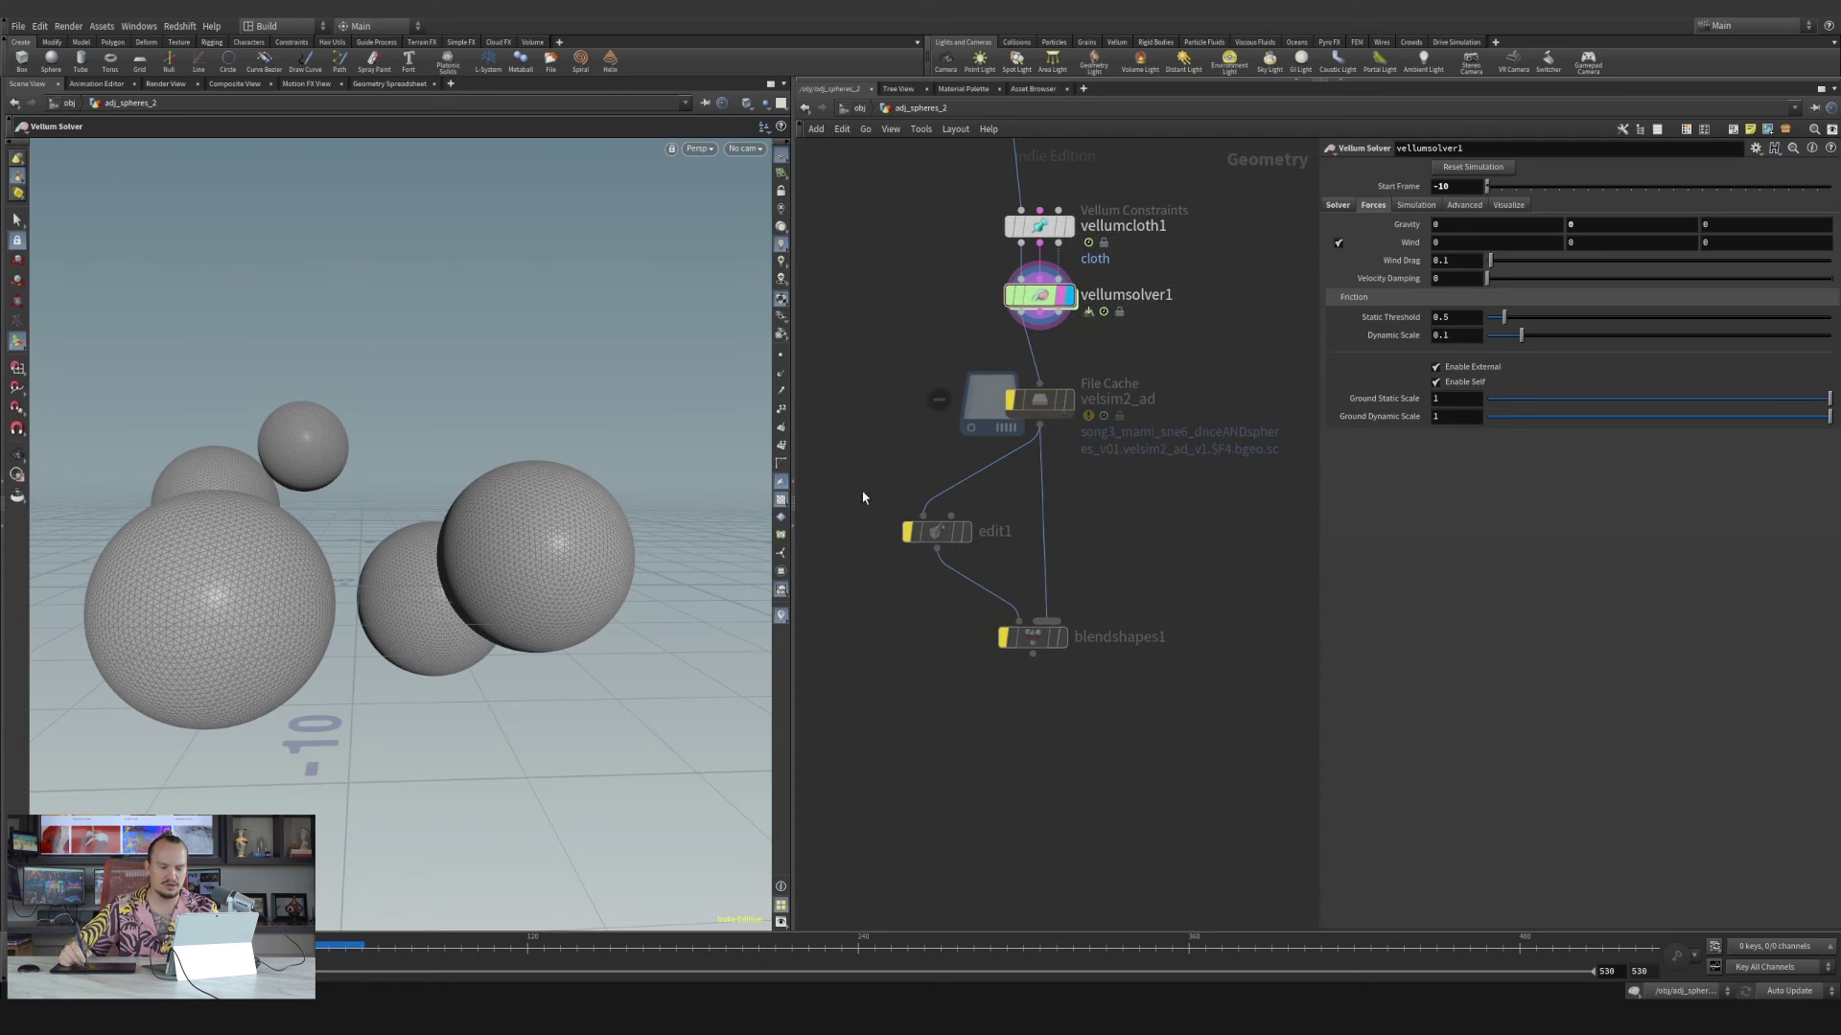
mouse_move(940, 538)
left_click(902, 494)
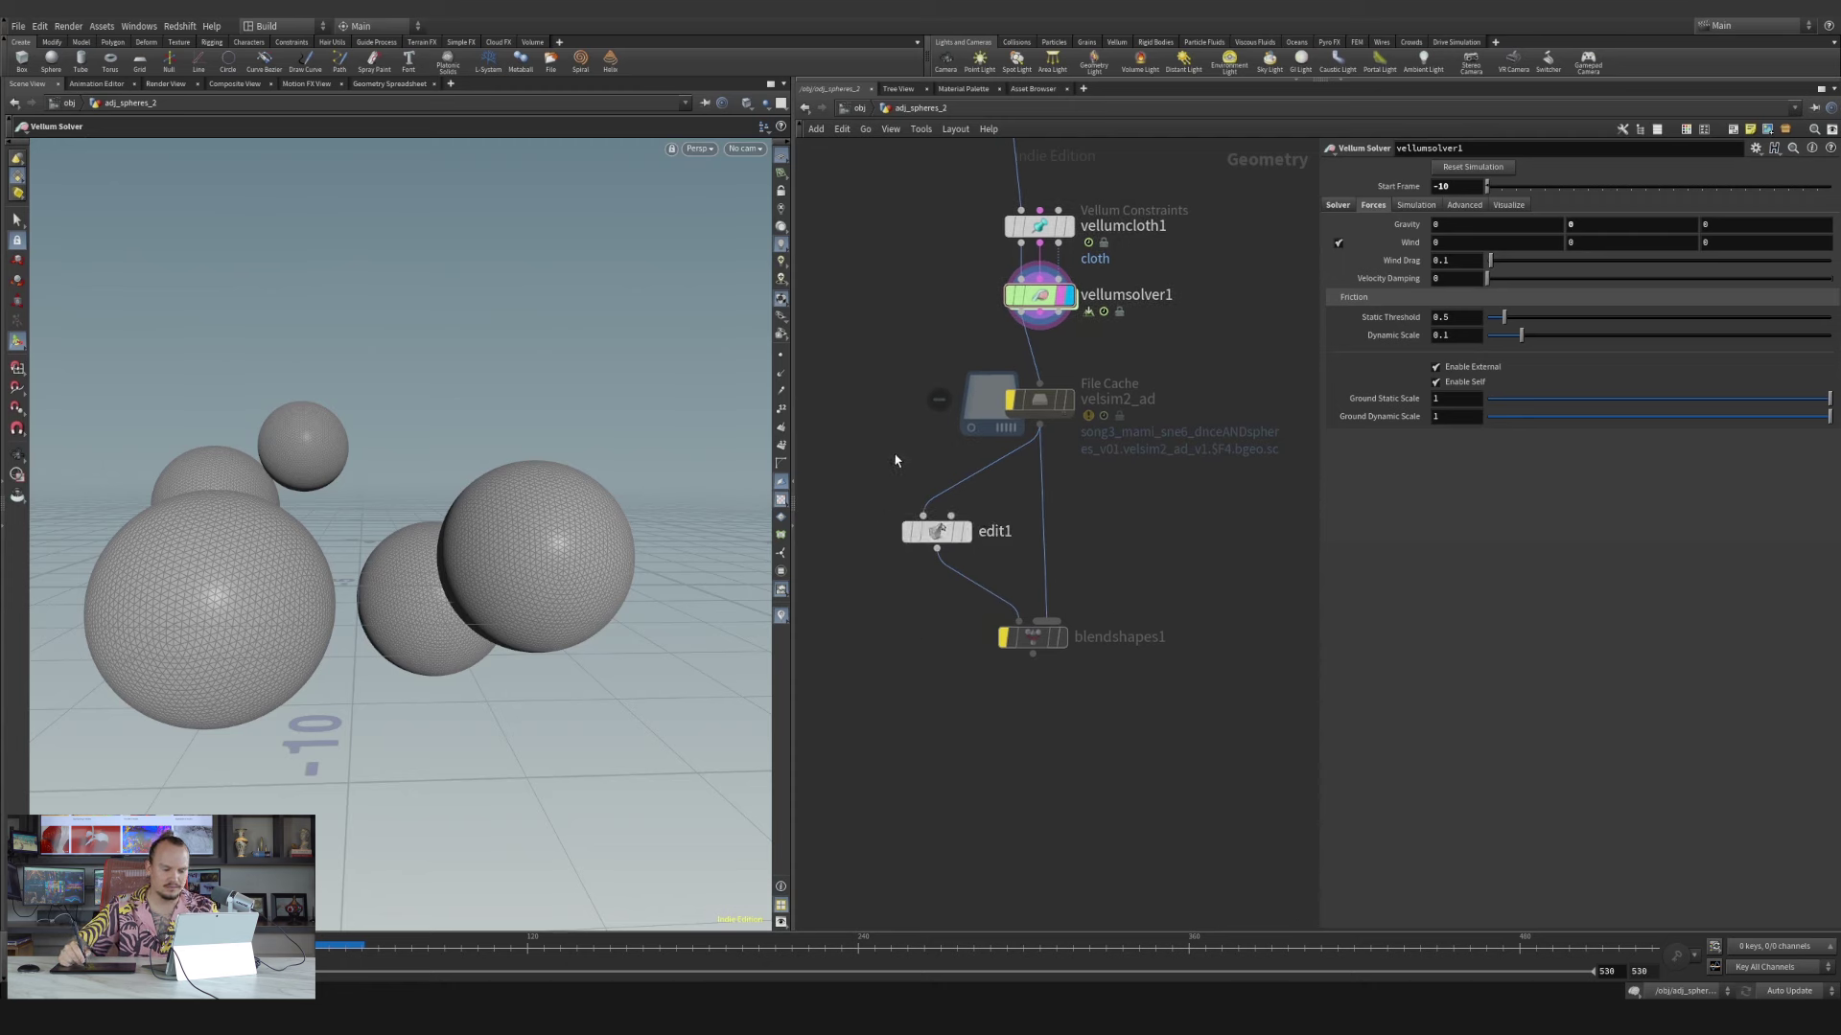
left_click_drag(895, 461, 970, 569)
mouse_move(1048, 649)
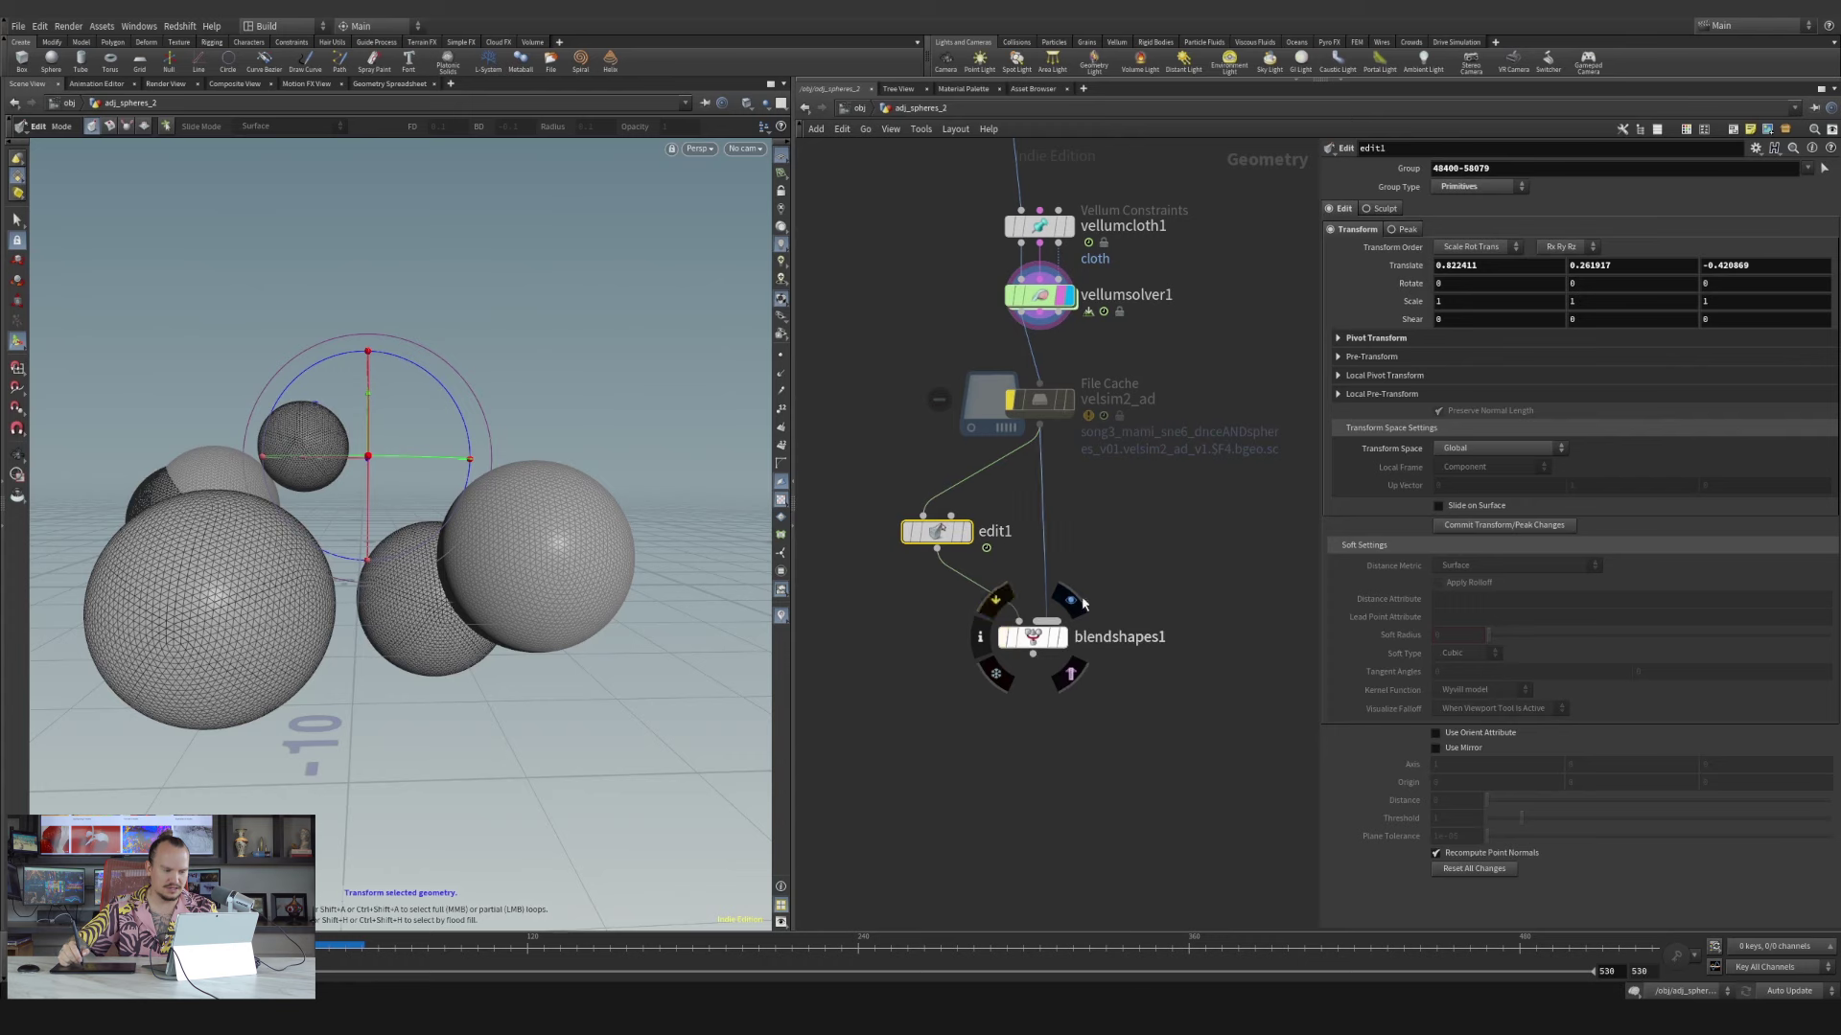
left_click(1032, 636)
middle_click_drag(1090, 581, 1125, 549)
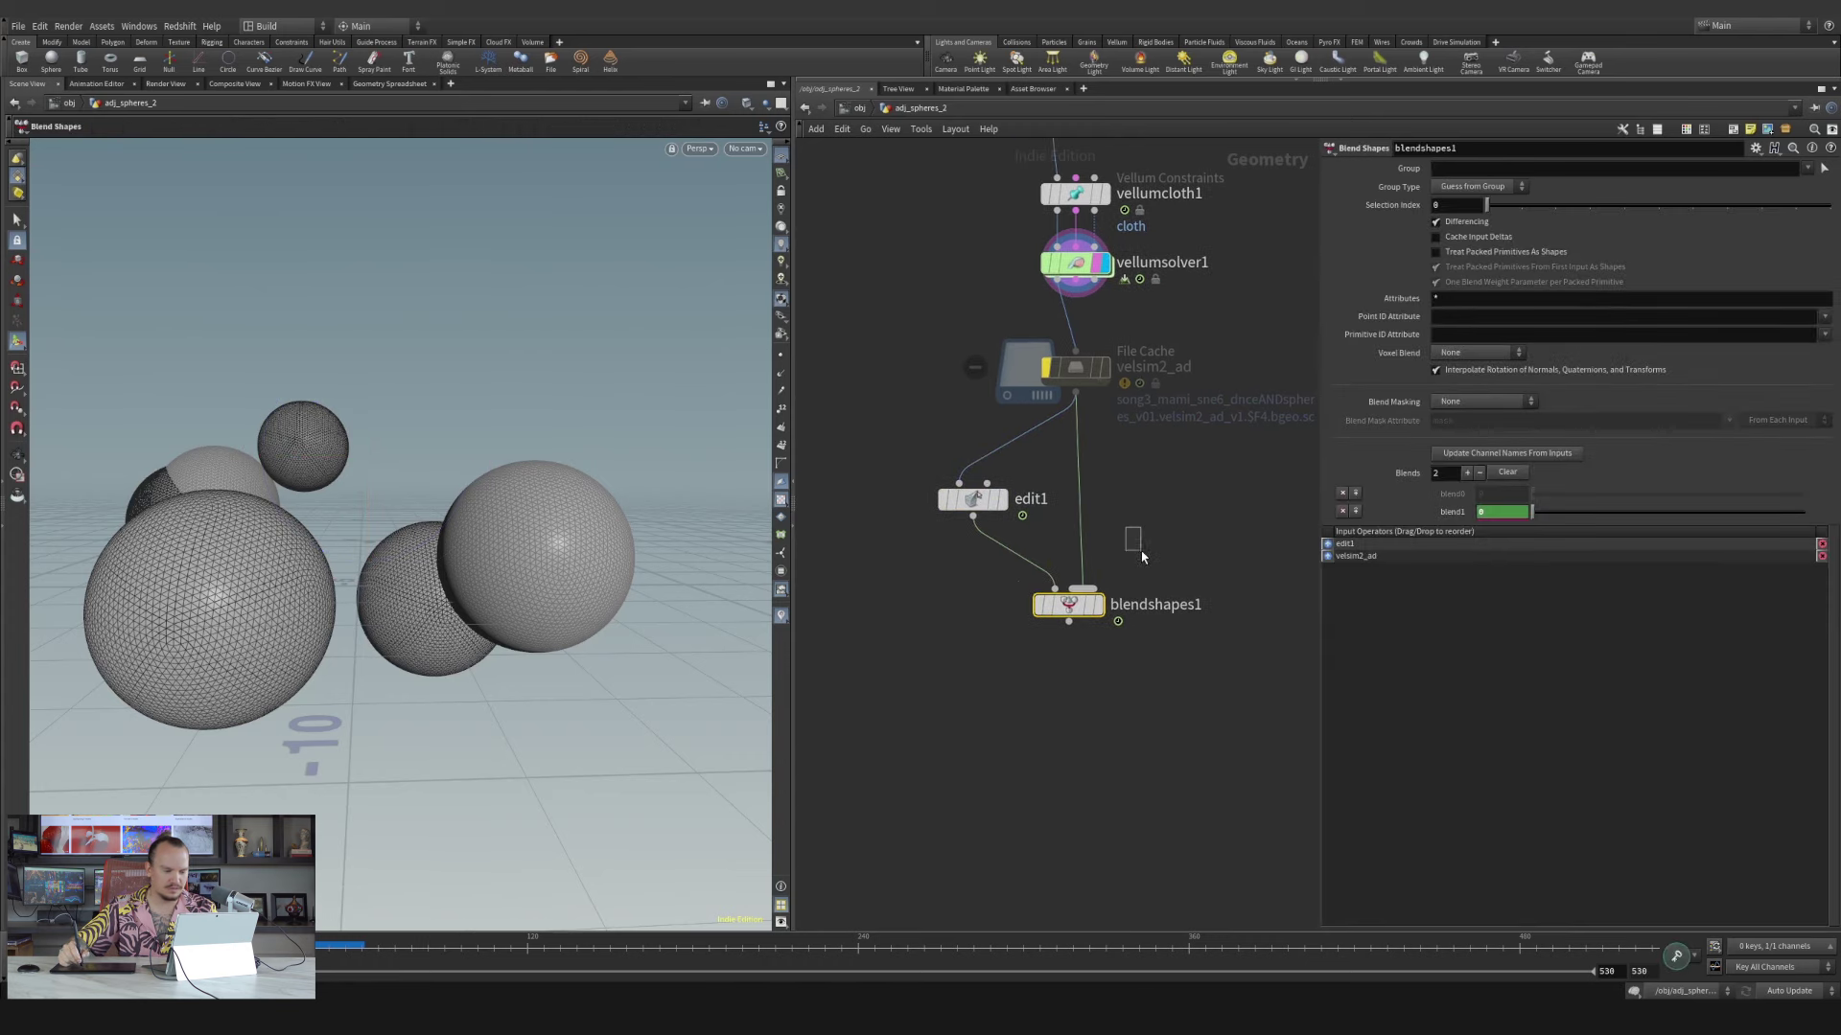
left_click_drag(258, 591, 408, 547)
key("Return")
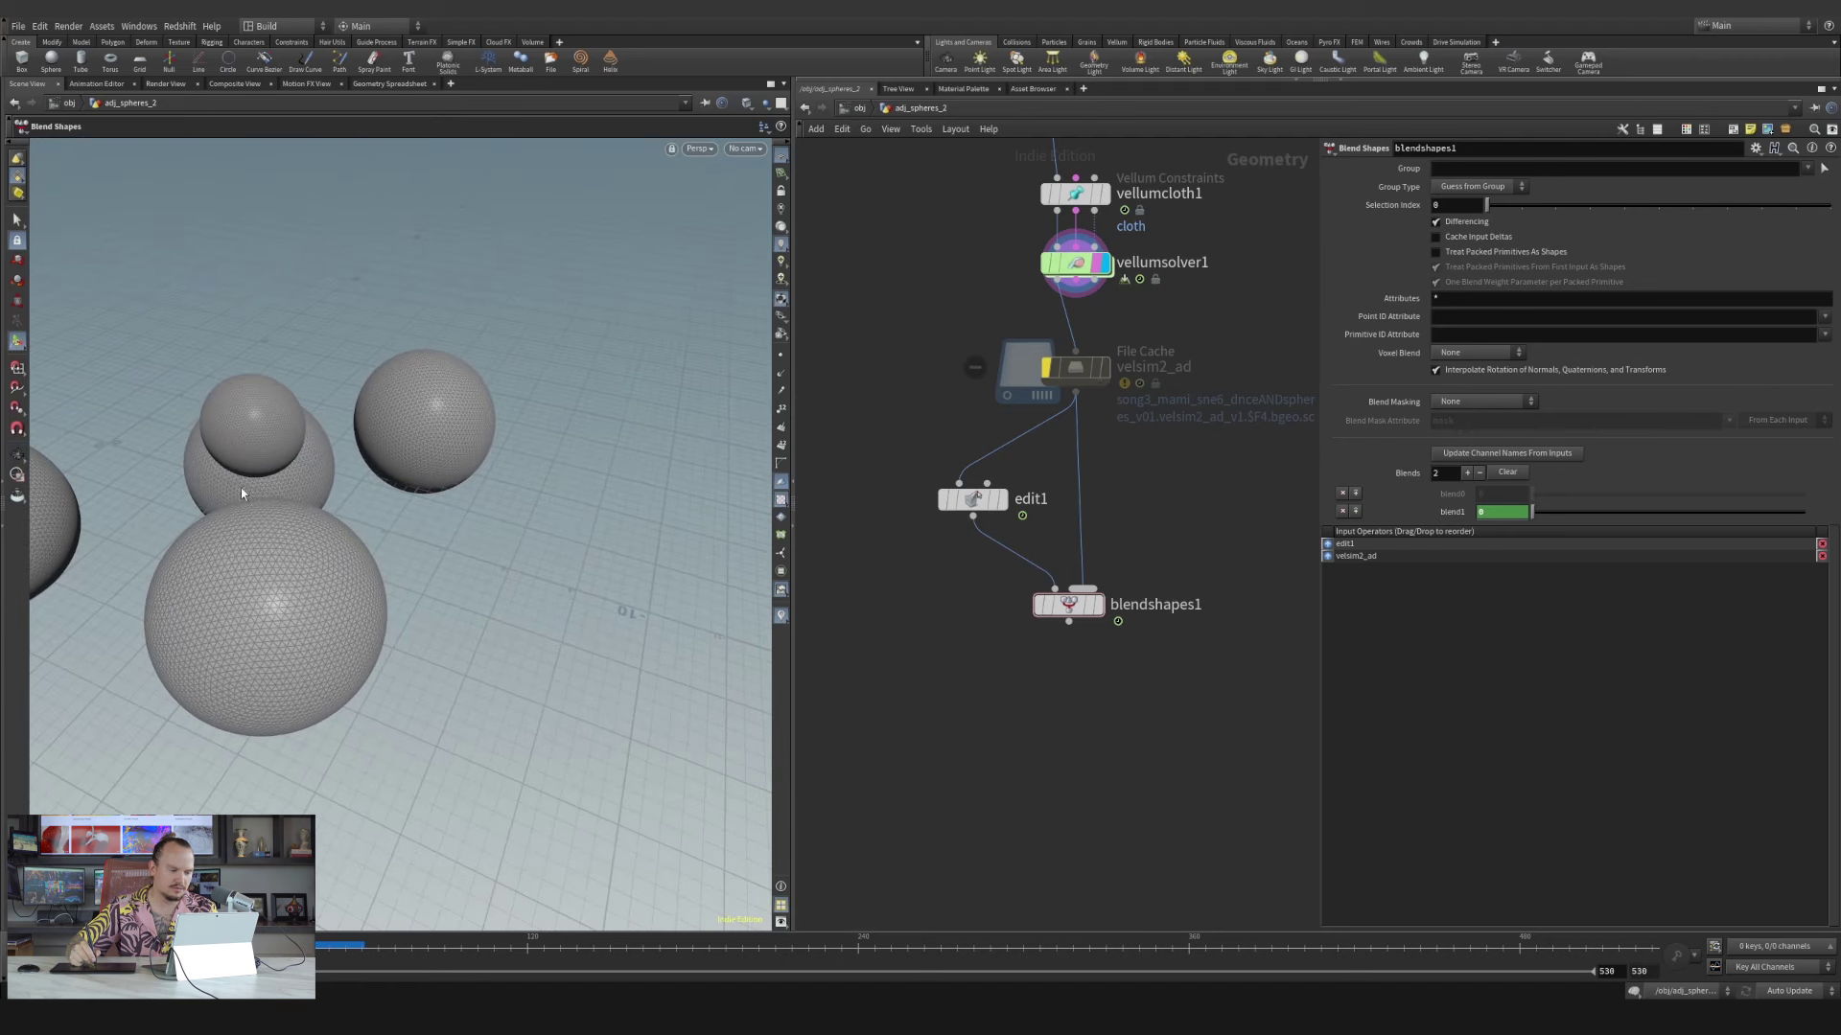
right_click_drag(257, 484, 324, 478, "alt")
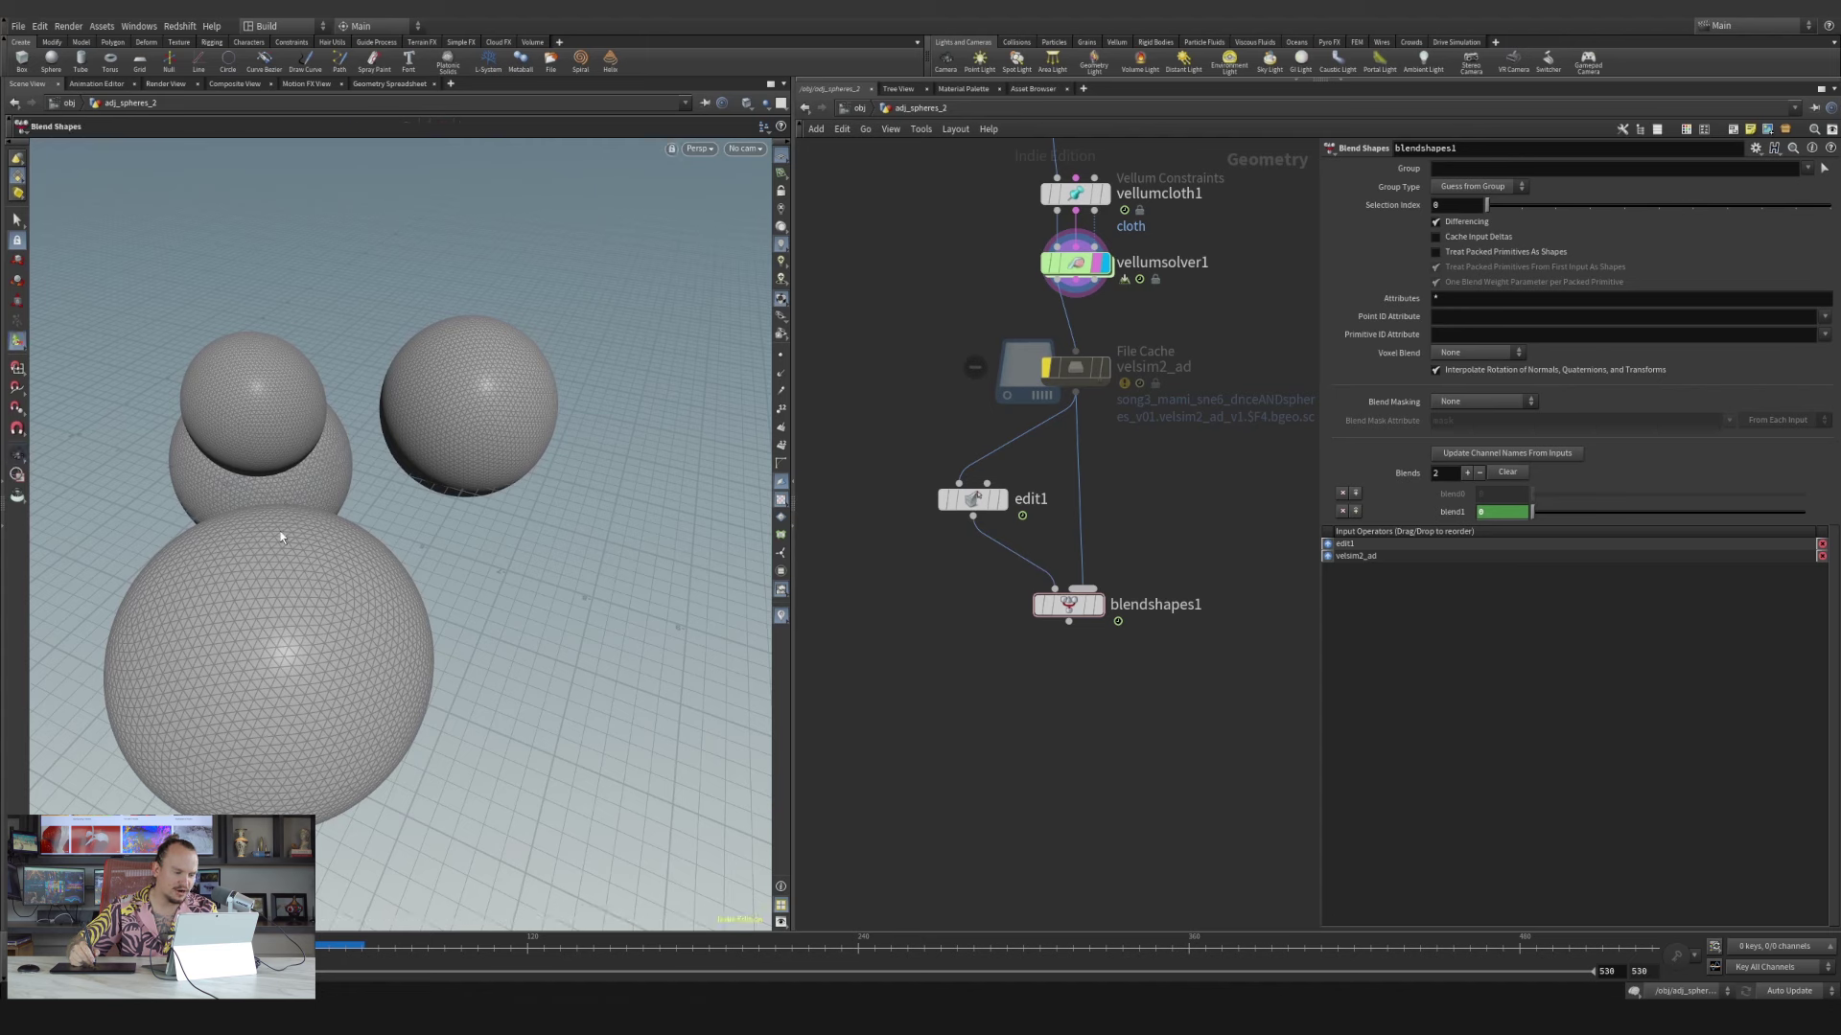
Display edit1, select the small upper sphere by 3D connected geometry and raise it away from its neighbour with the Move tool
left_click(1002, 499)
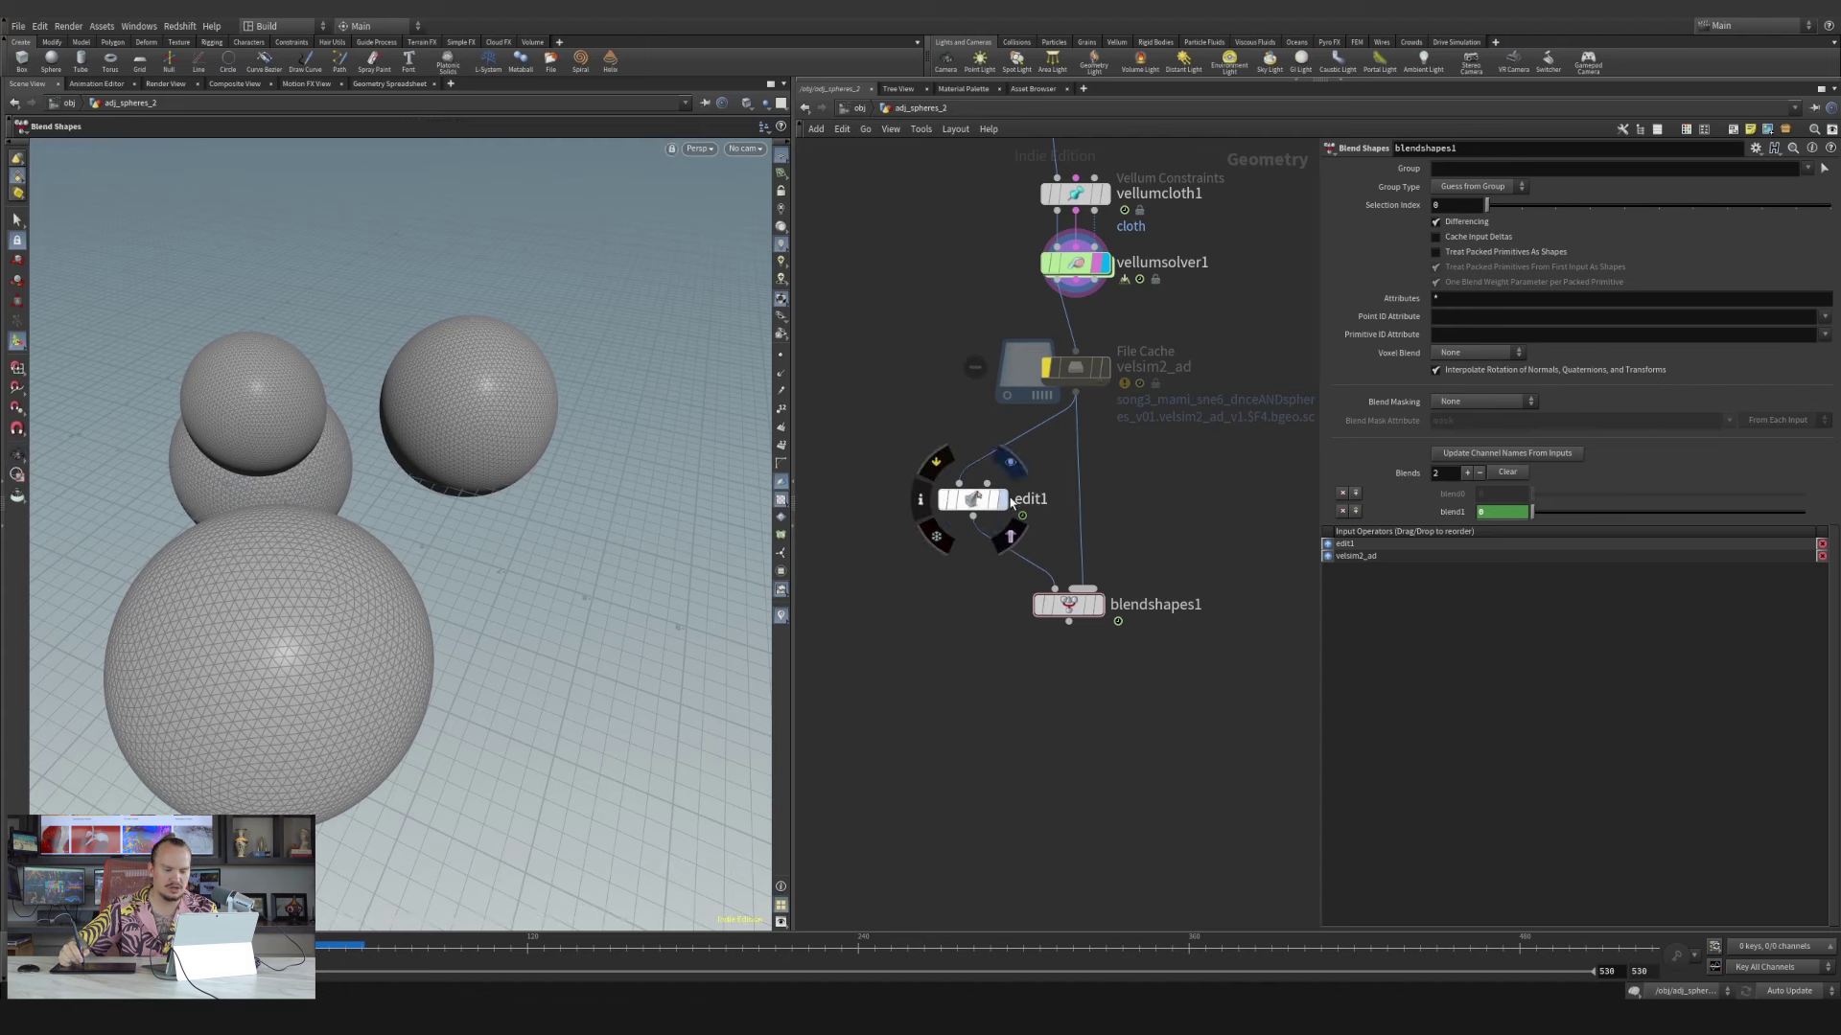
left_click_drag(954, 391, 1009, 564)
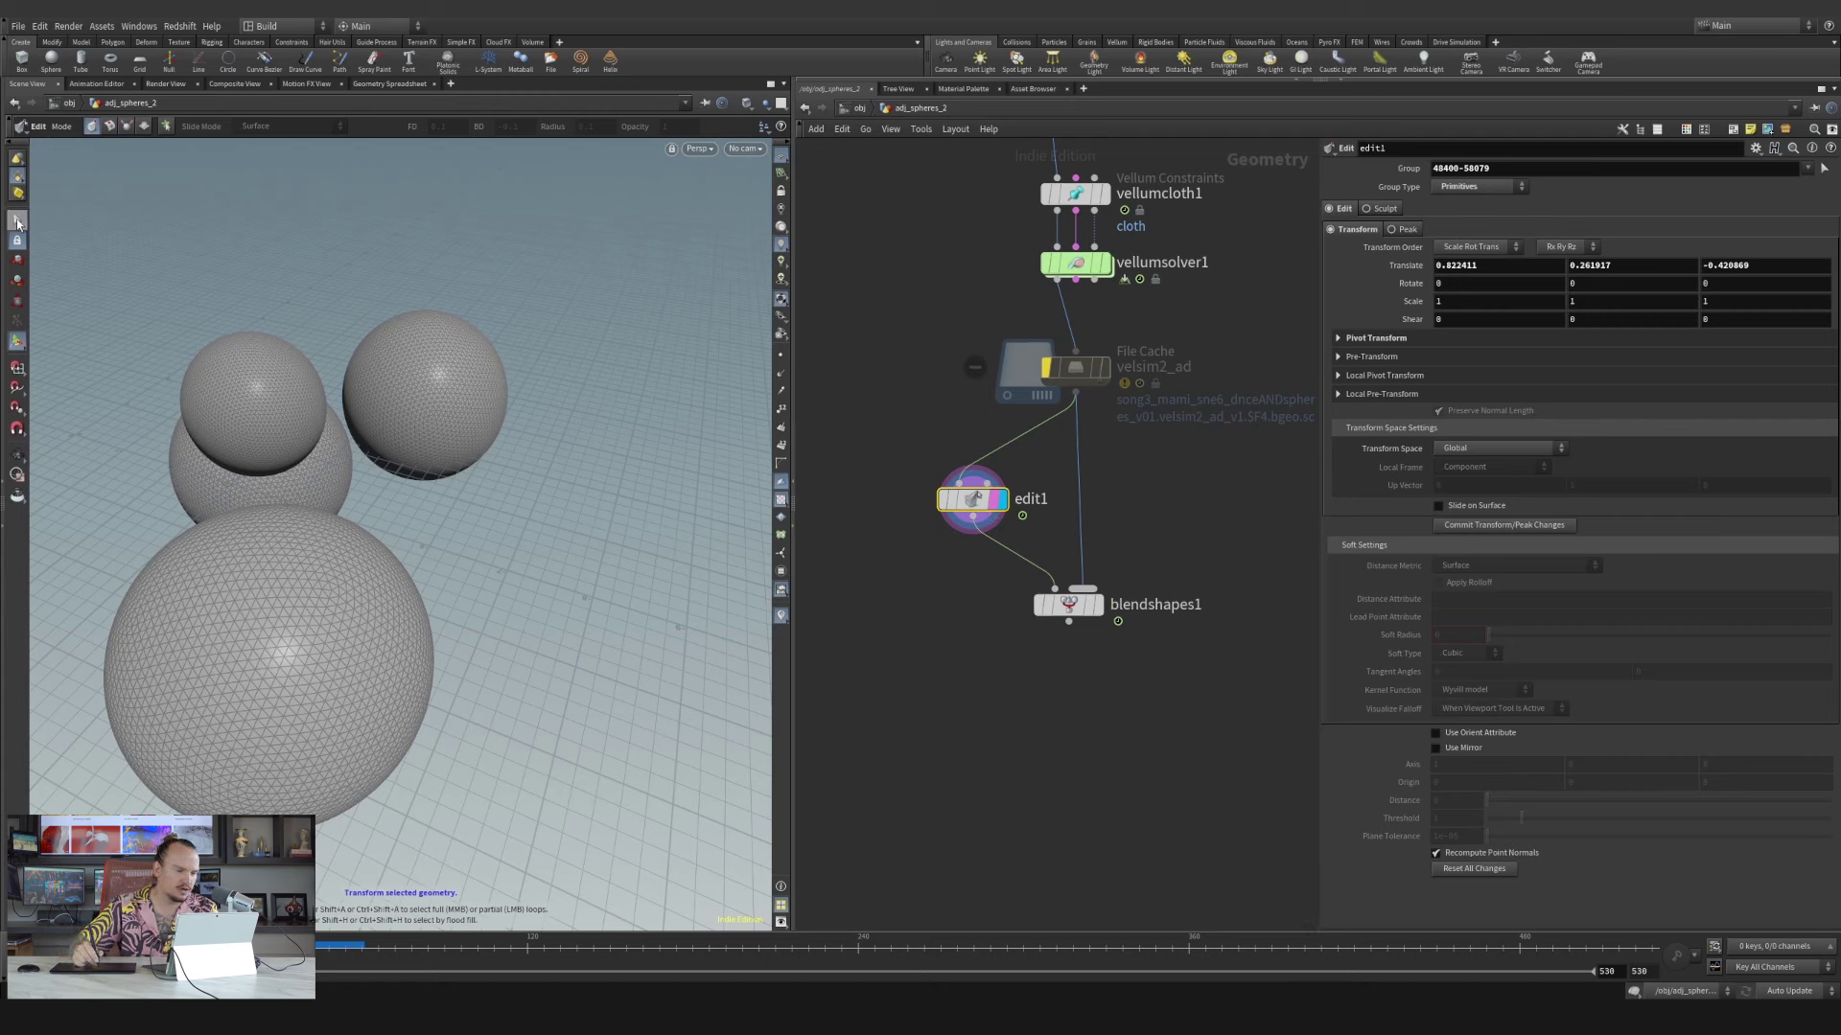
left_click(17, 221)
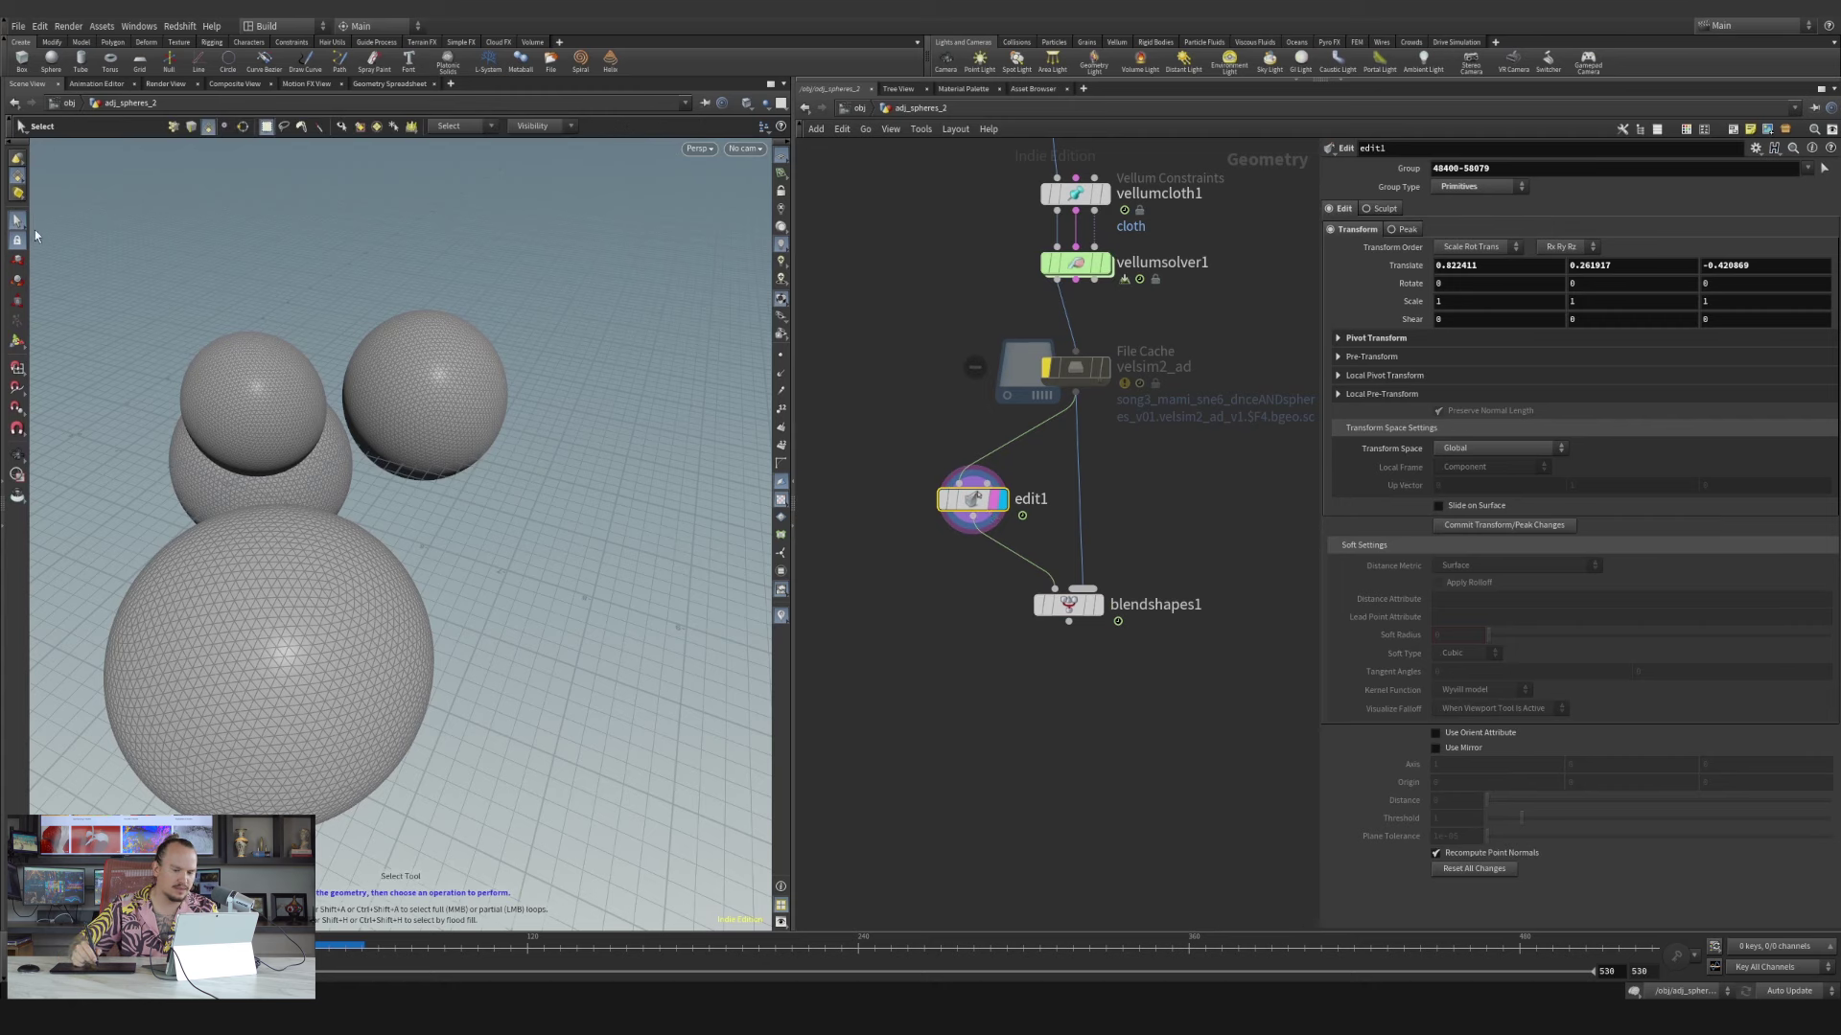
left_click(461, 126)
left_click(464, 141)
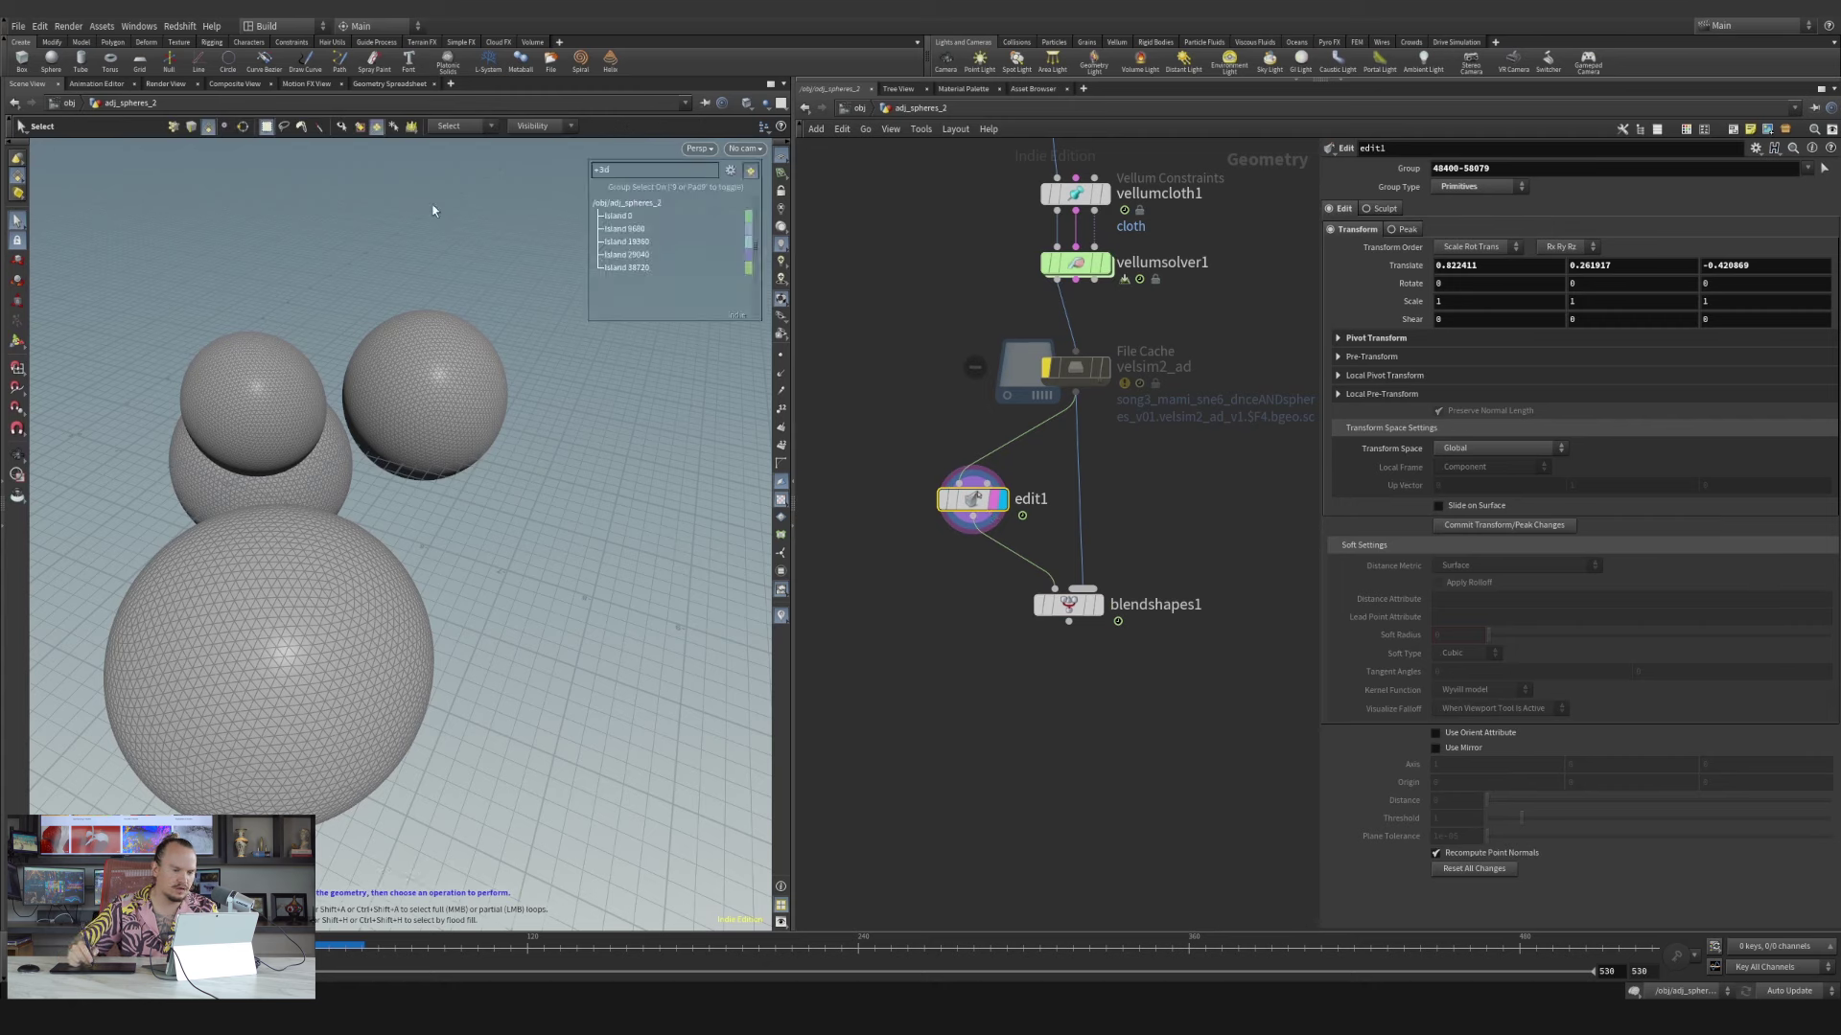
left_click(264, 382)
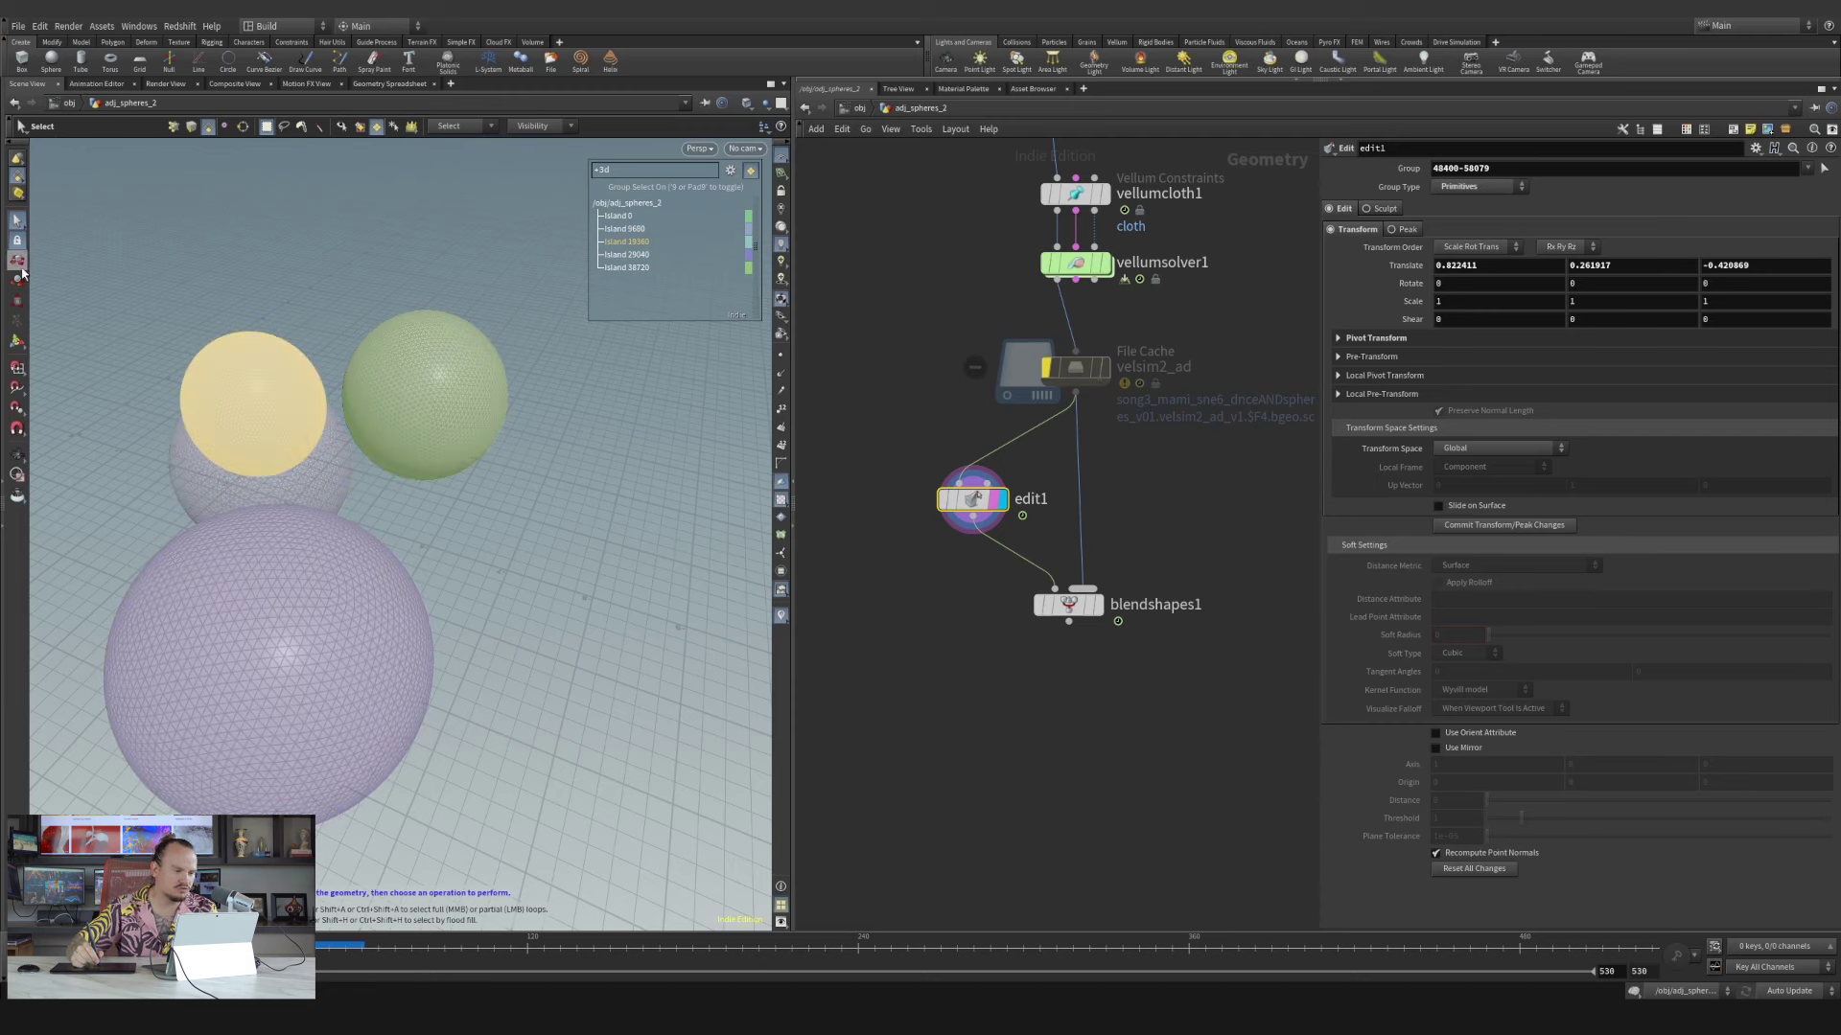
left_click(17, 262)
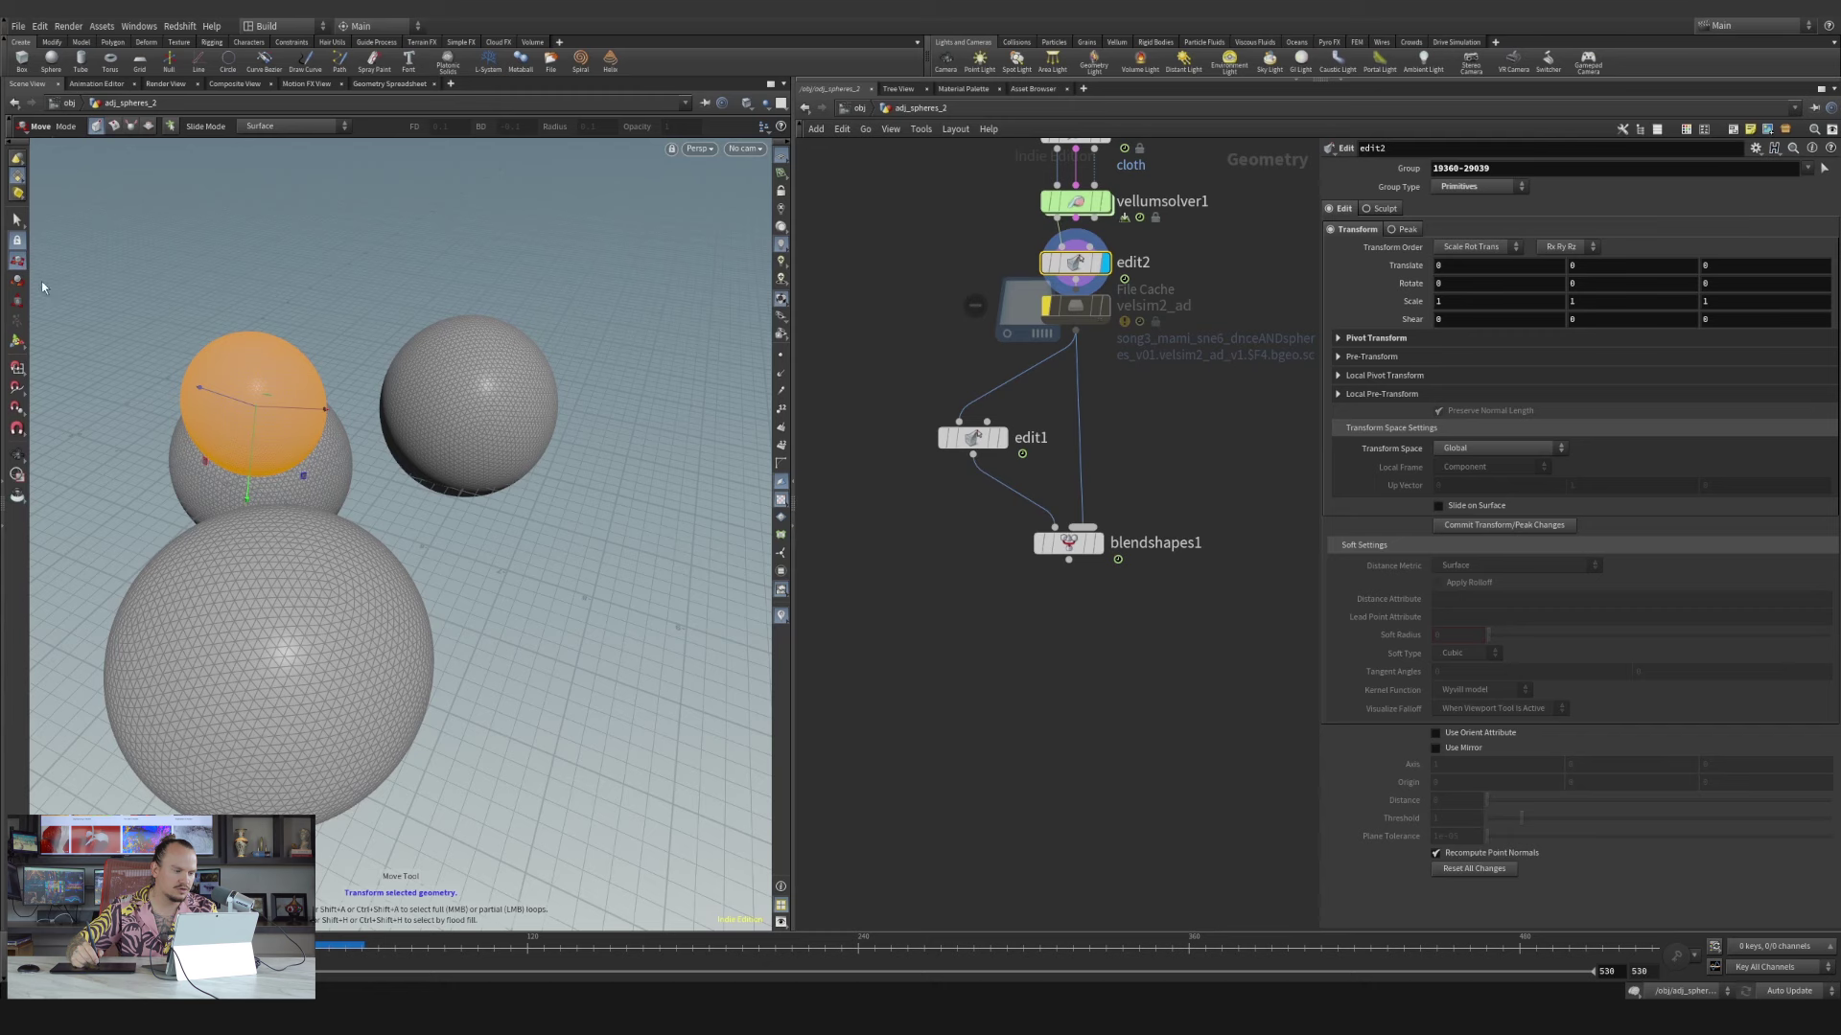
middle_click_drag(439, 345, 437, 282)
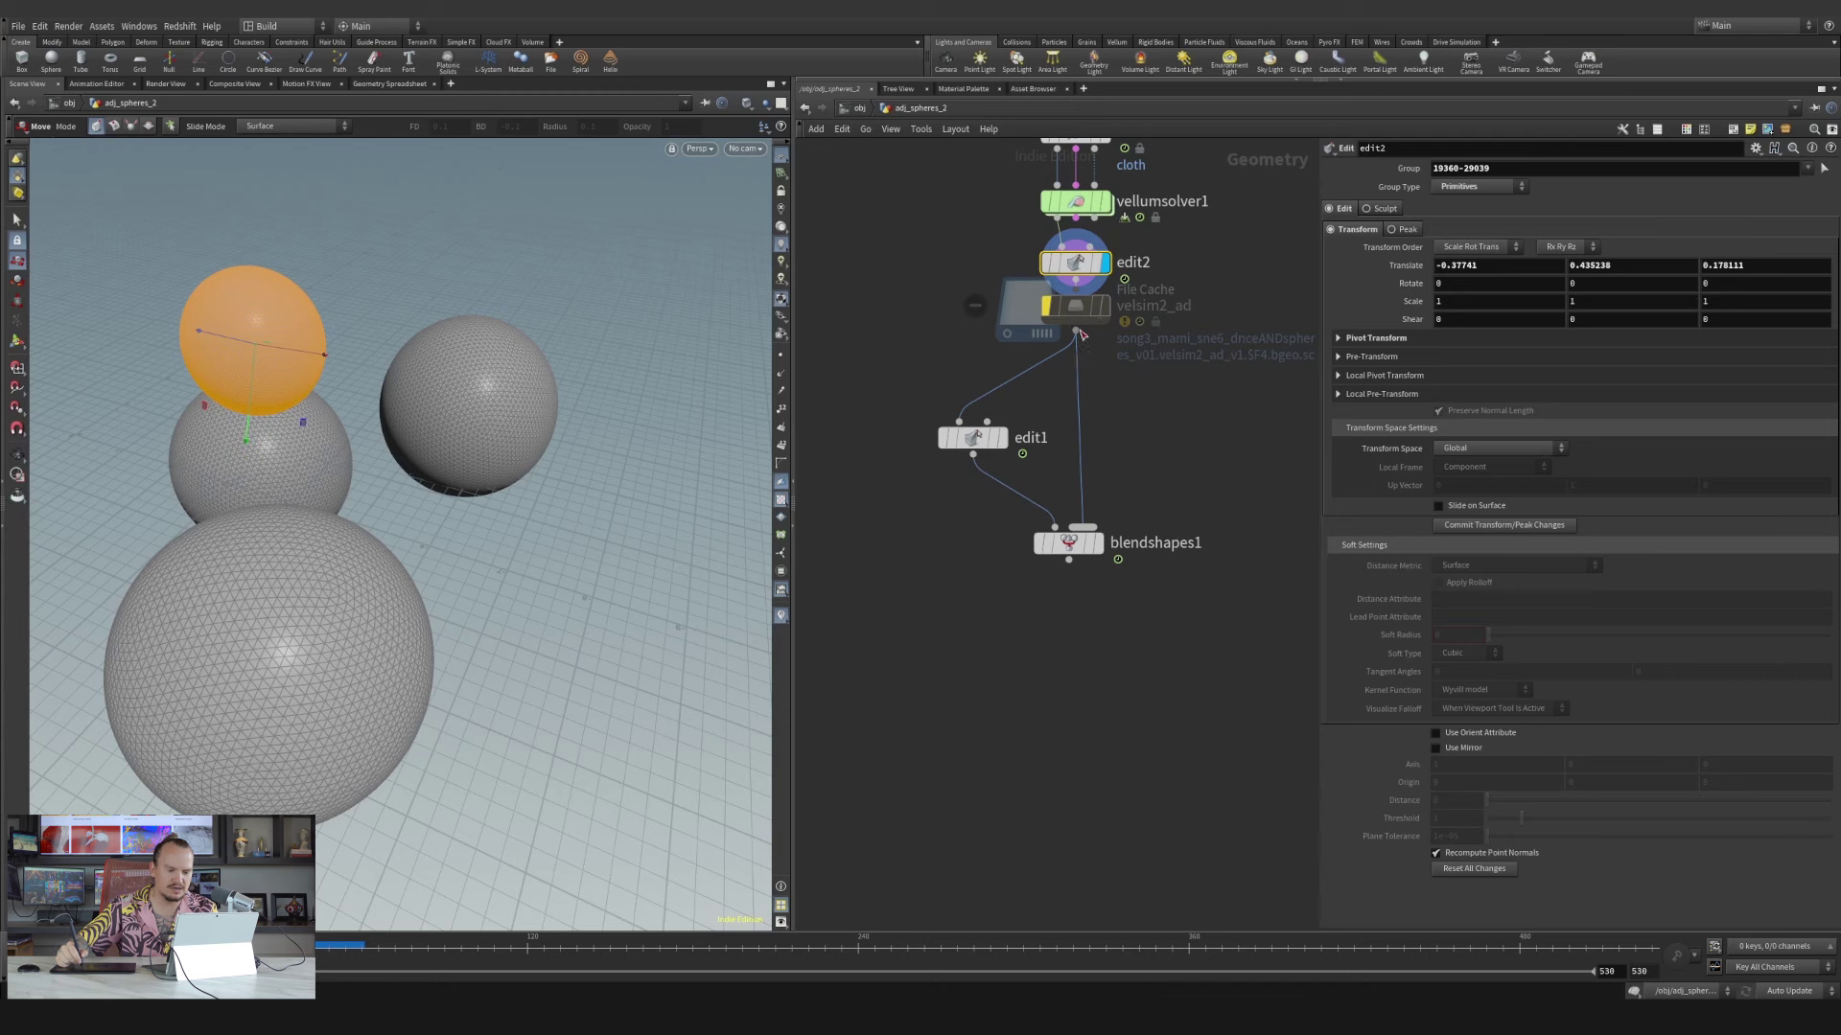
Rewire edit2 from above velsim2_ad to its output, and delete edit1 so that edit2 feeds blendshapes1
left_click_drag(1073, 266, 1053, 359)
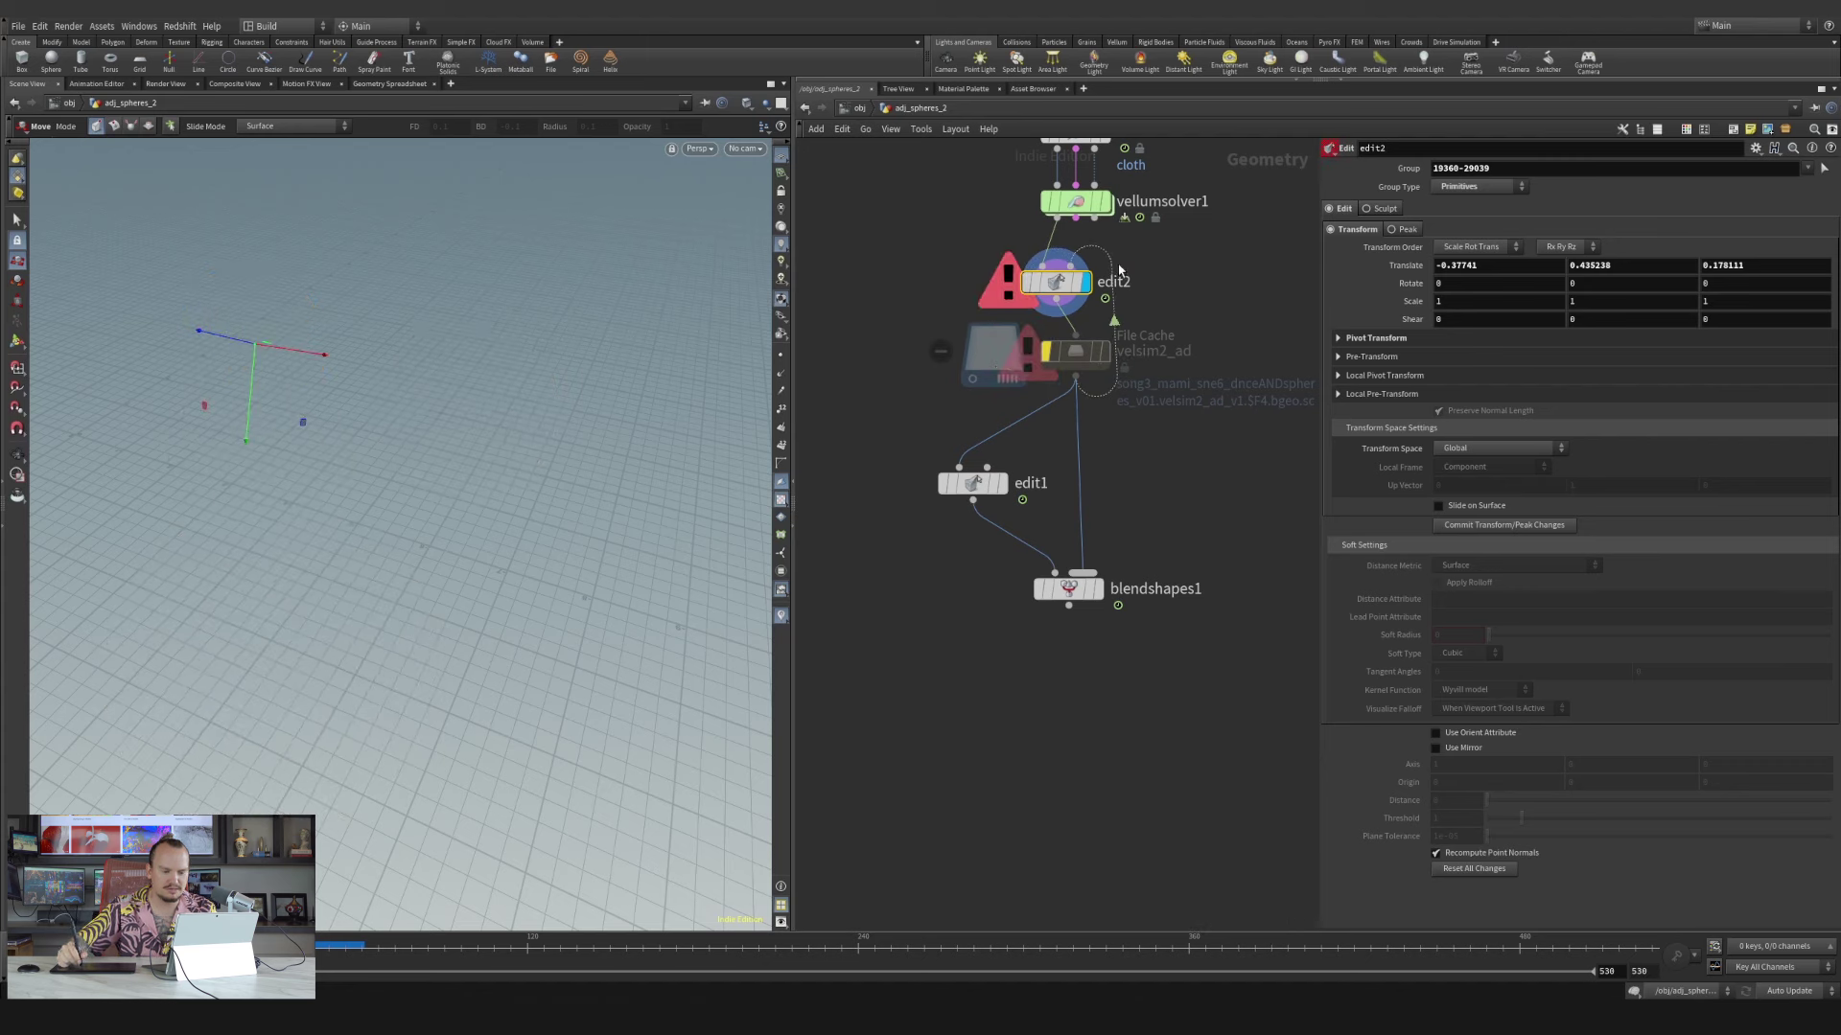
left_click_drag(1058, 295, 1159, 260)
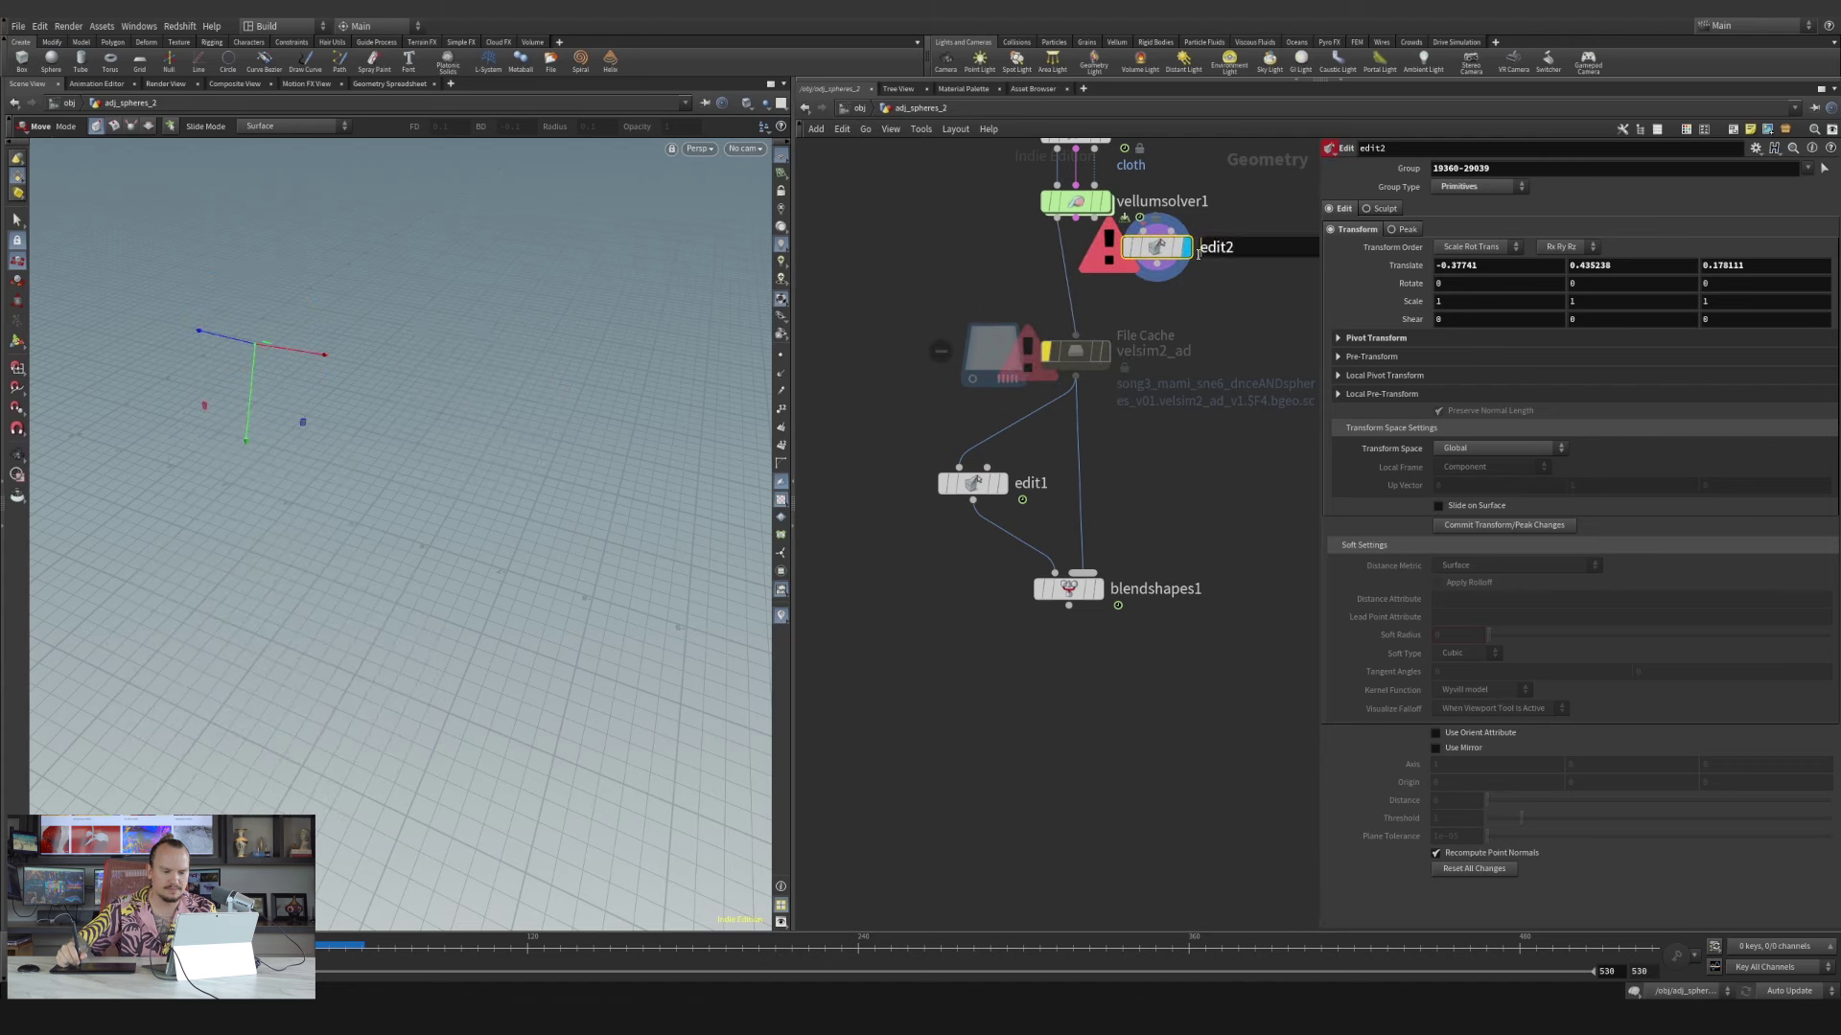
left_click_drag(1056, 286, 1068, 286)
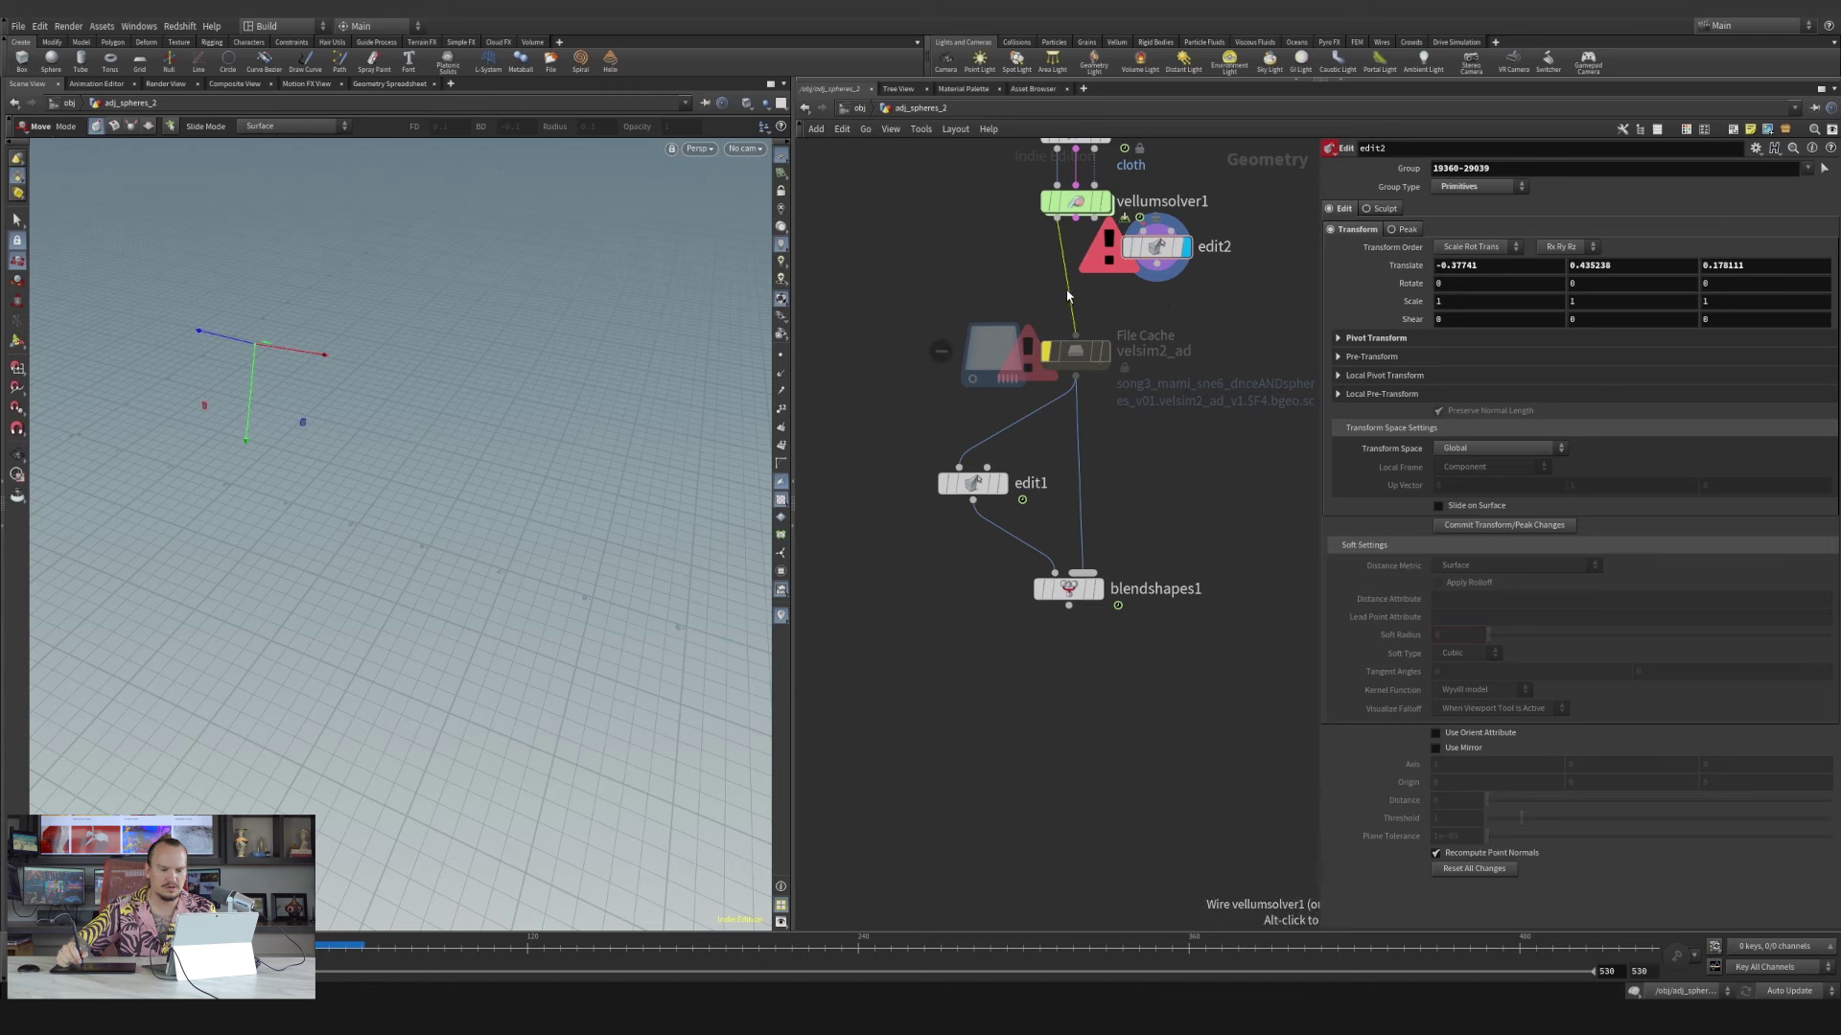
left_click_drag(1139, 261, 1023, 452)
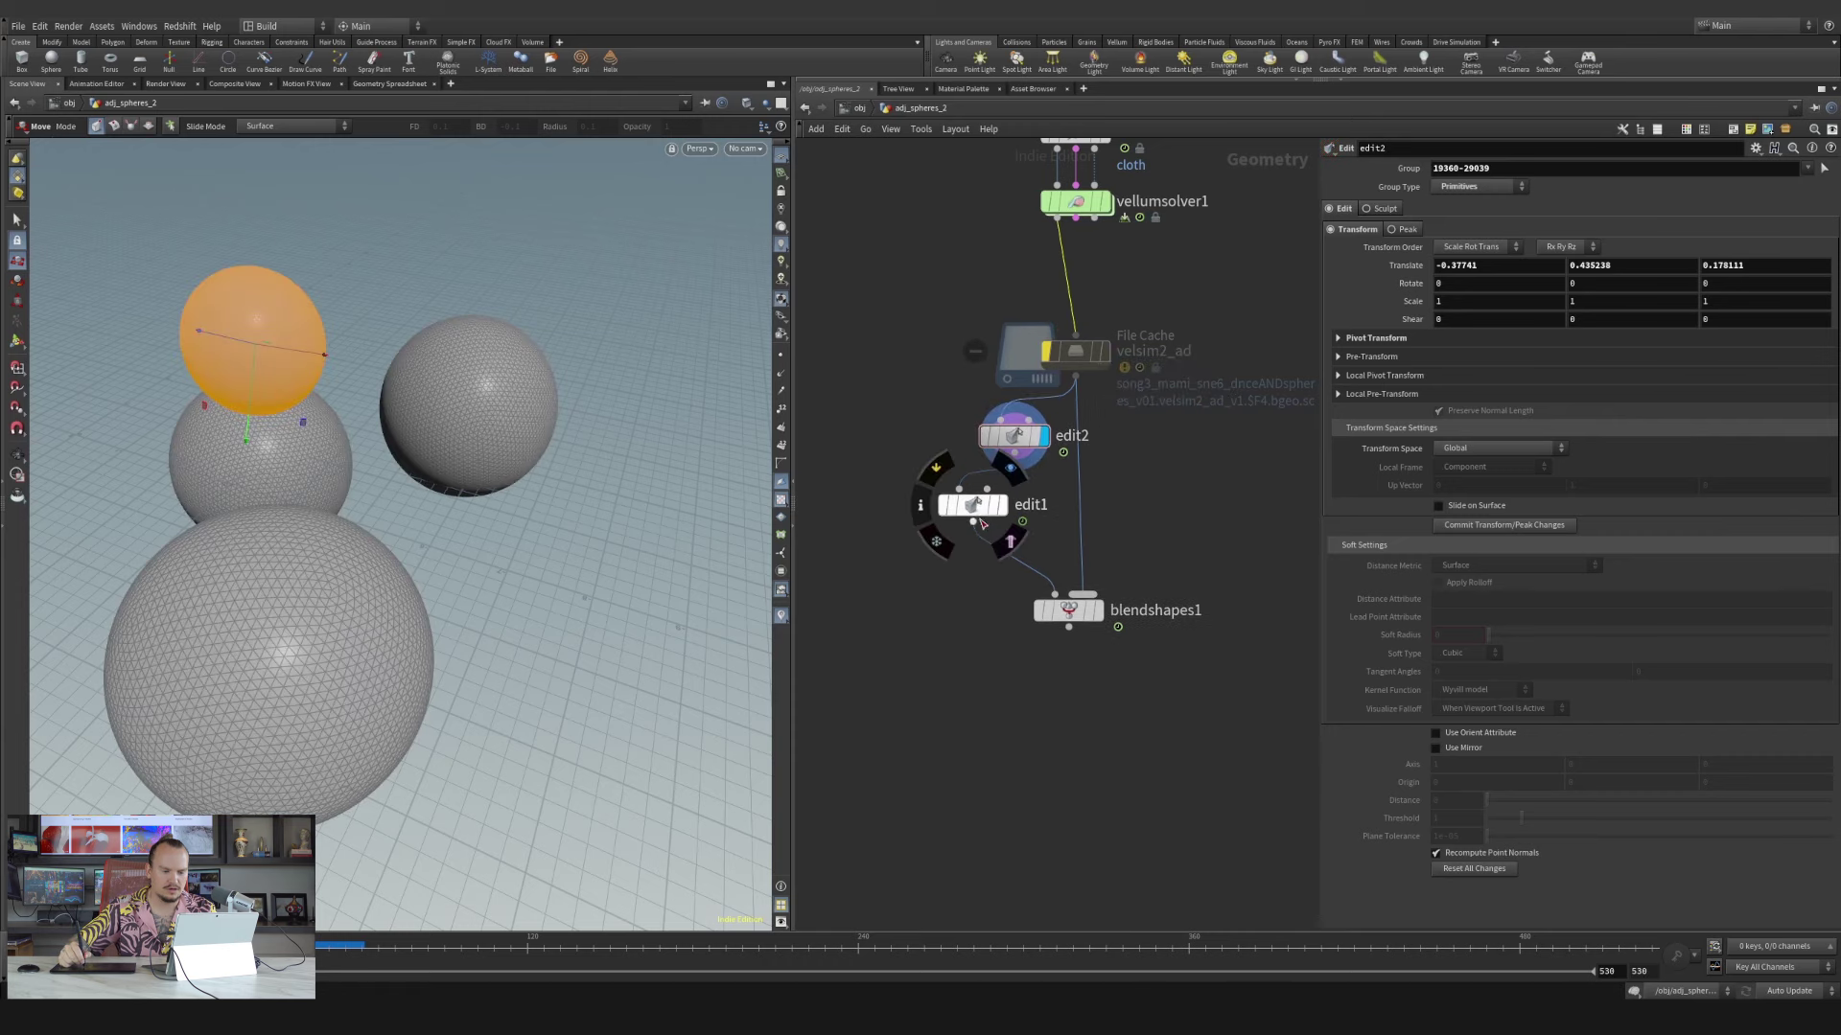
key("Delete")
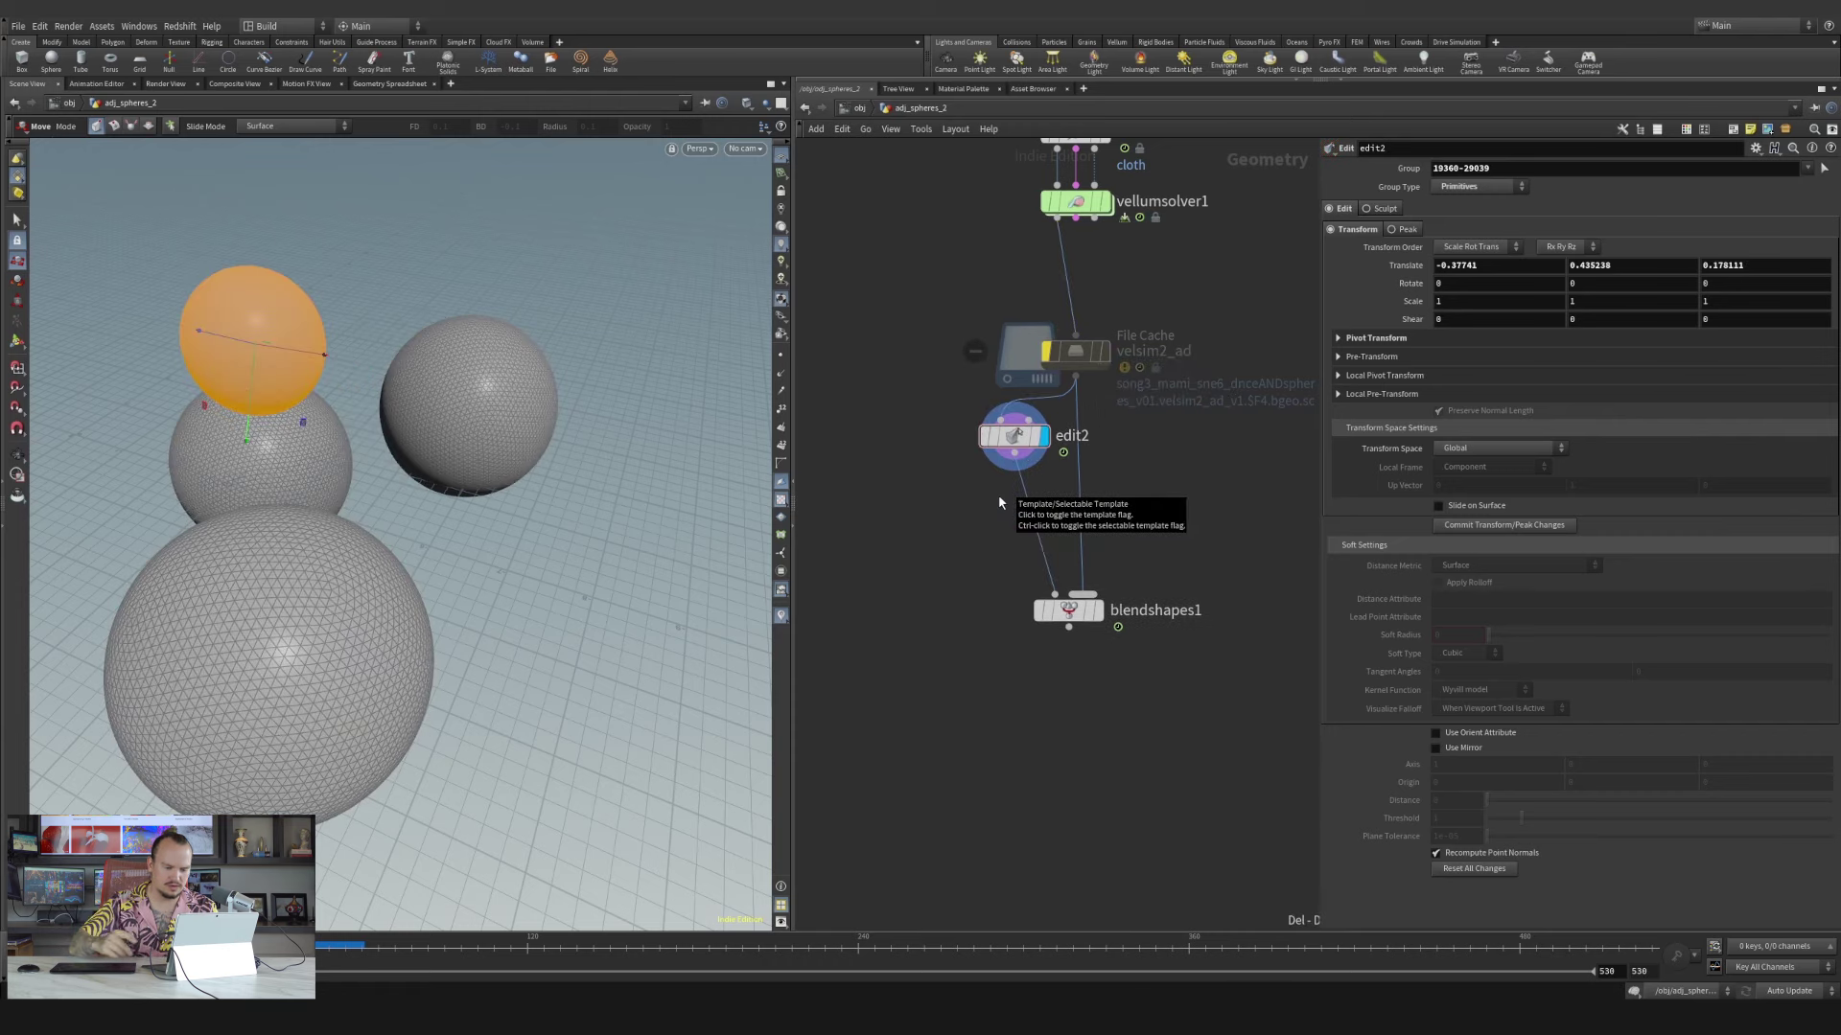
Display blendshapes1 and test the transition from the edited to the simulated spheres by sliding blend1 to 1
left_click_drag(320, 447, 461, 593, "alt")
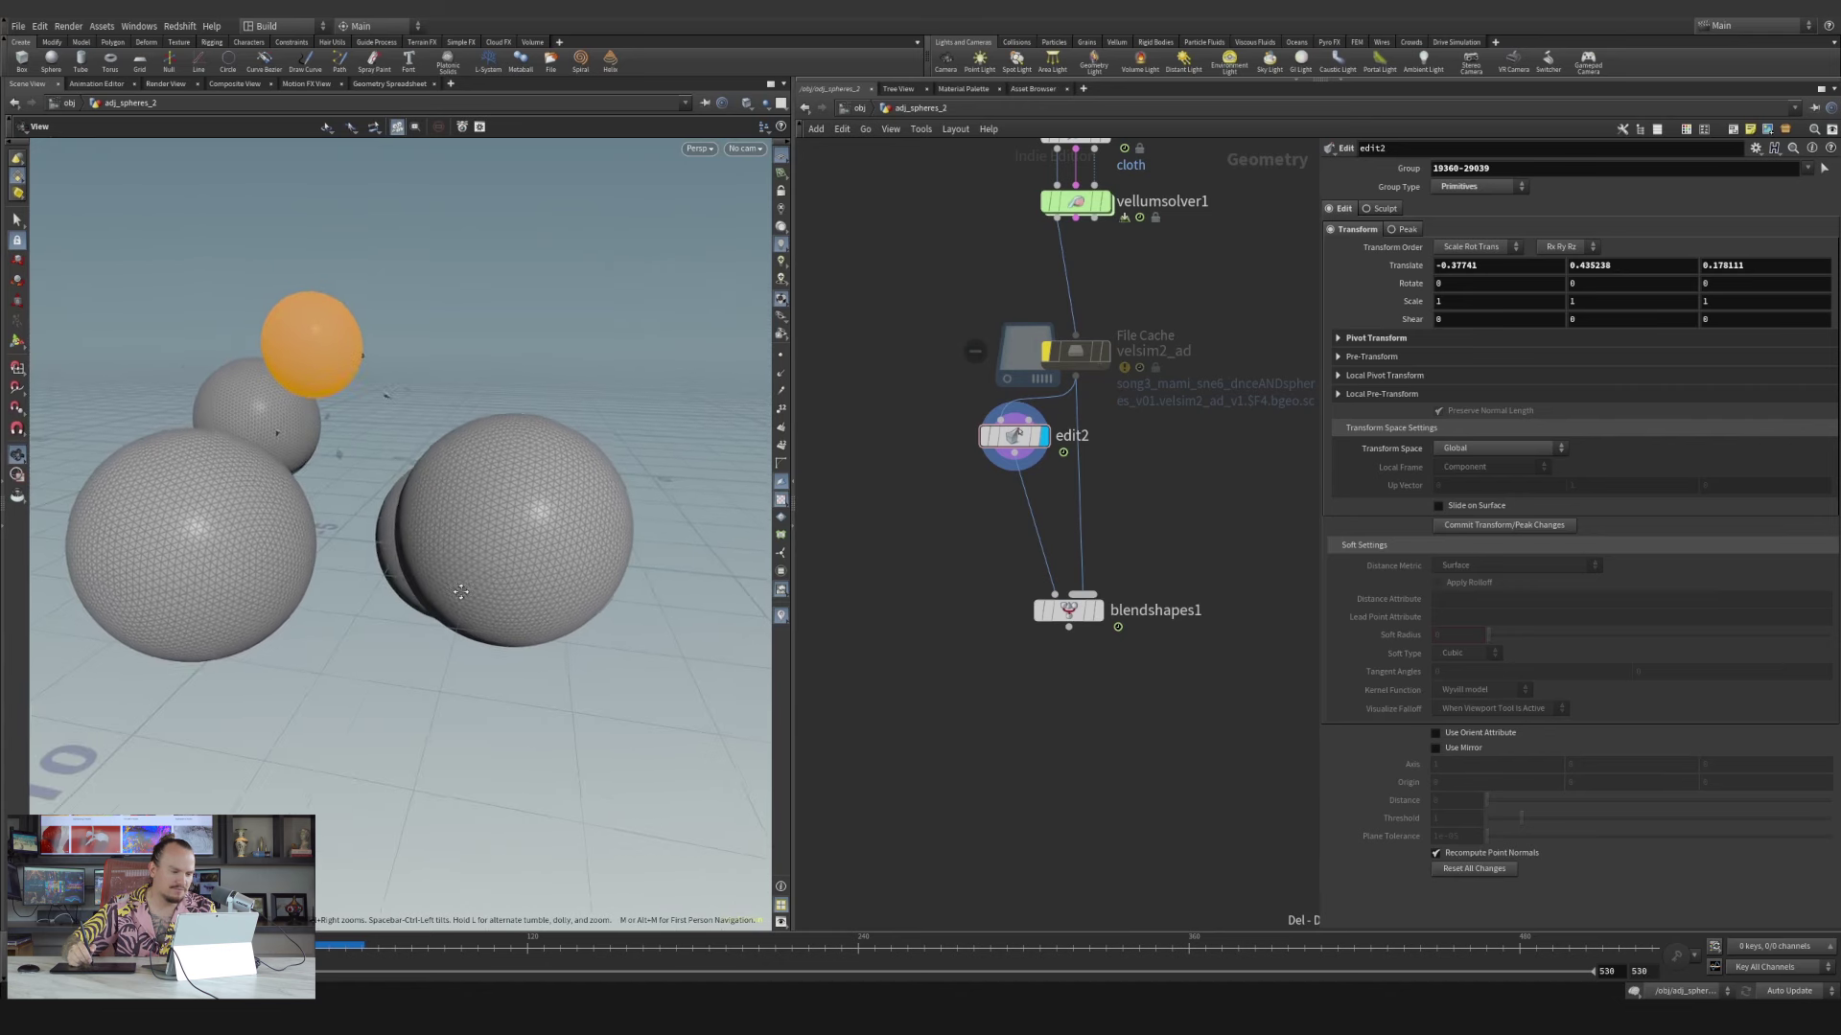
left_click_drag(390, 545, 493, 529)
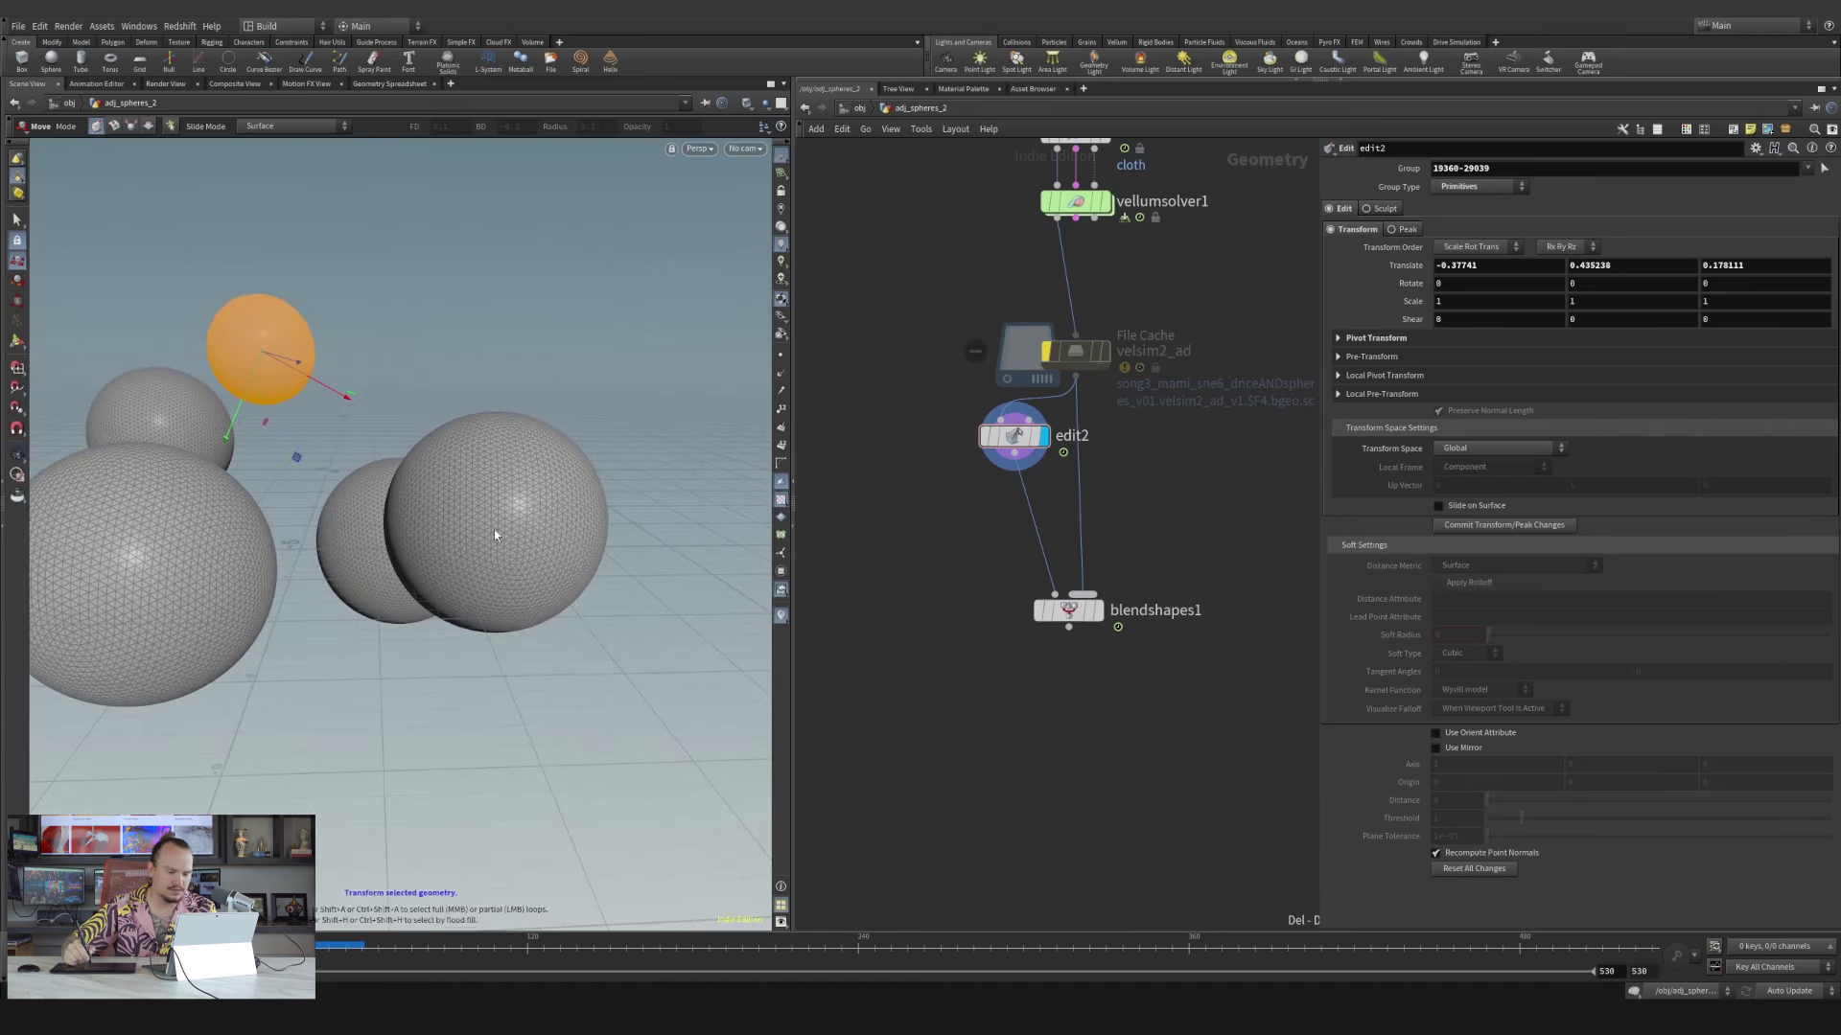
left_click(1098, 611)
left_click(1066, 611)
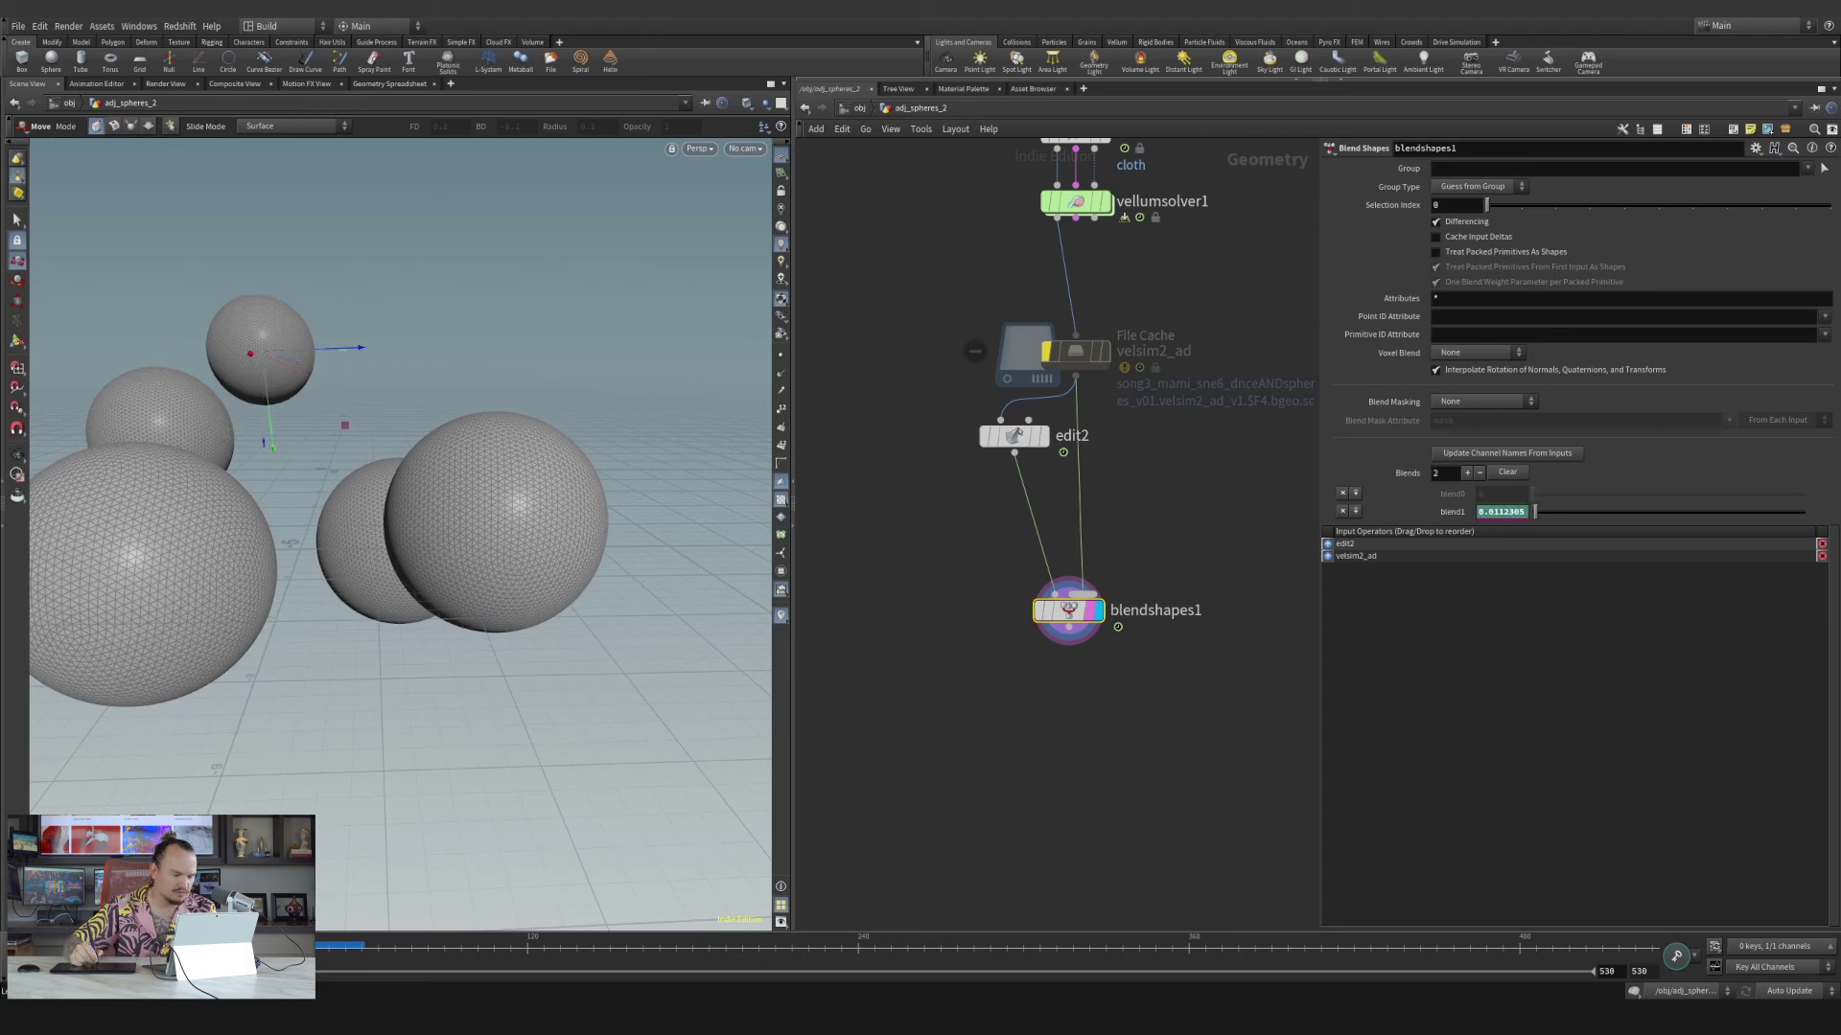
left_click_drag(1534, 511, 1803, 511)
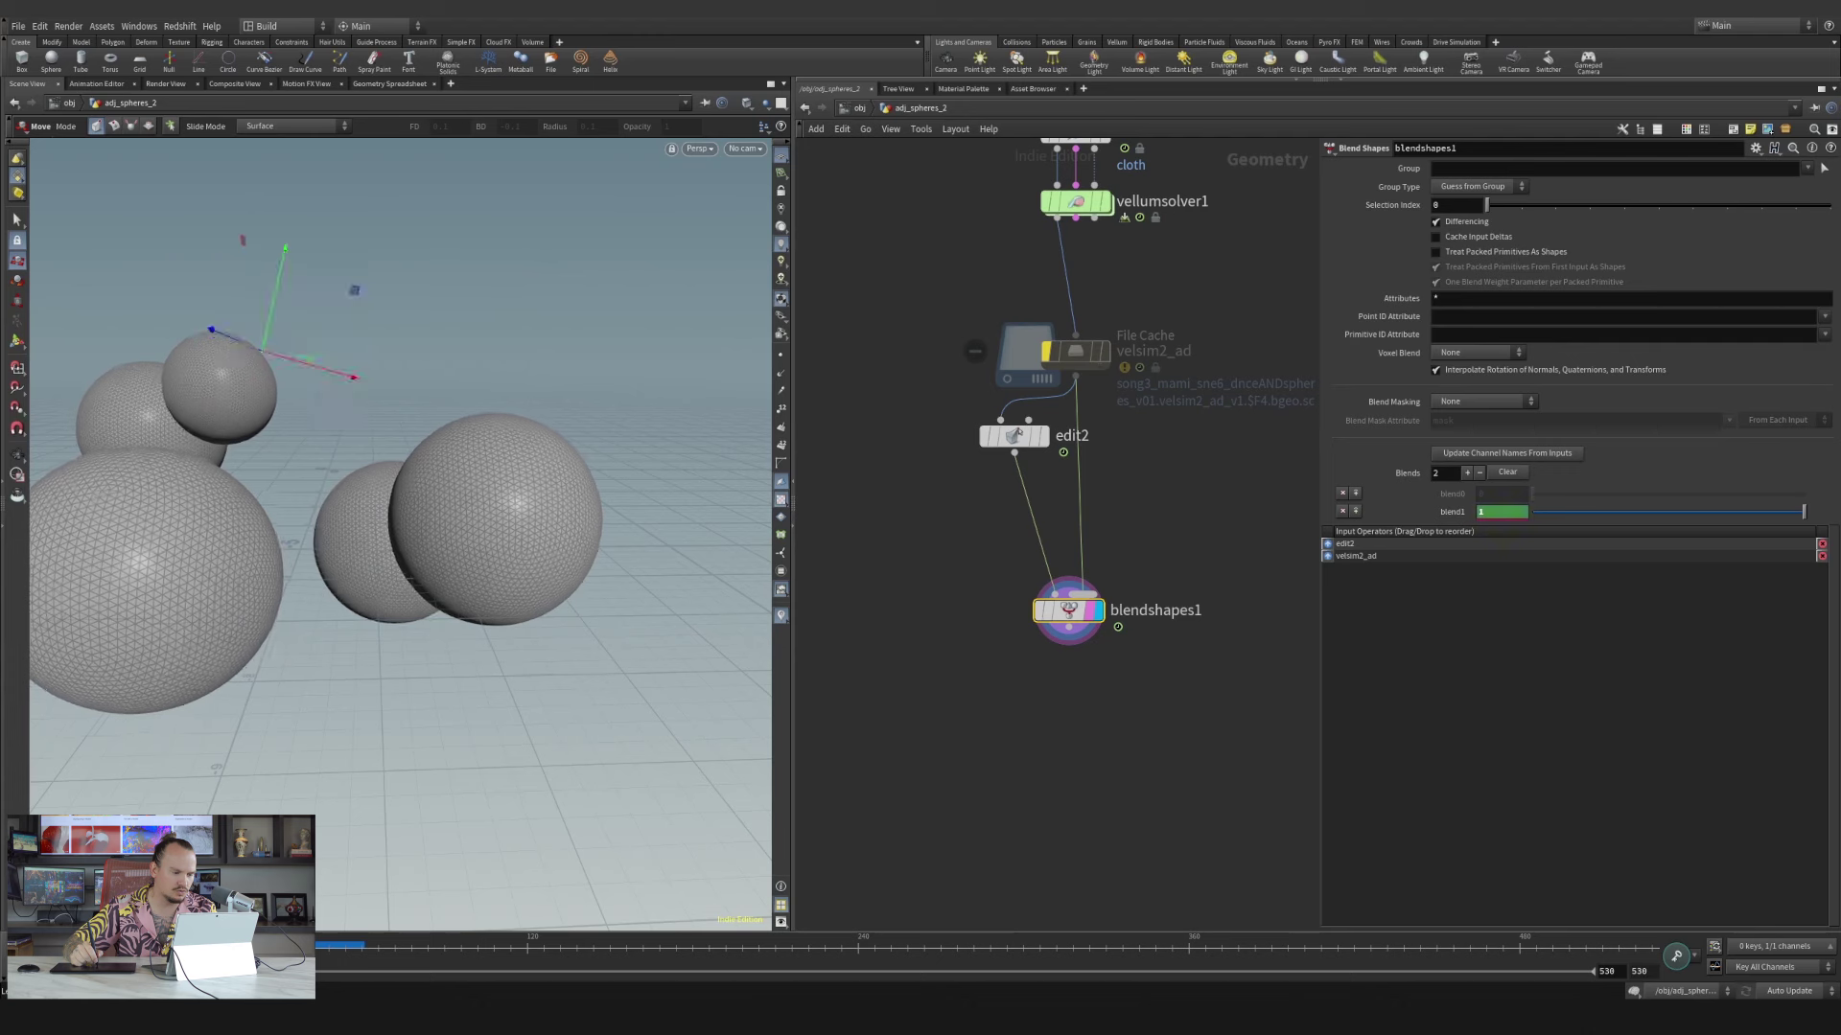
Move edit2 farther out to the side of the velsim2_ad to blendshapes1 connection to tidy the network
scroll(1089, 696, "down", 3)
middle_click_drag(1089, 696, 1066, 647)
left_click_drag(1020, 482, 921, 525)
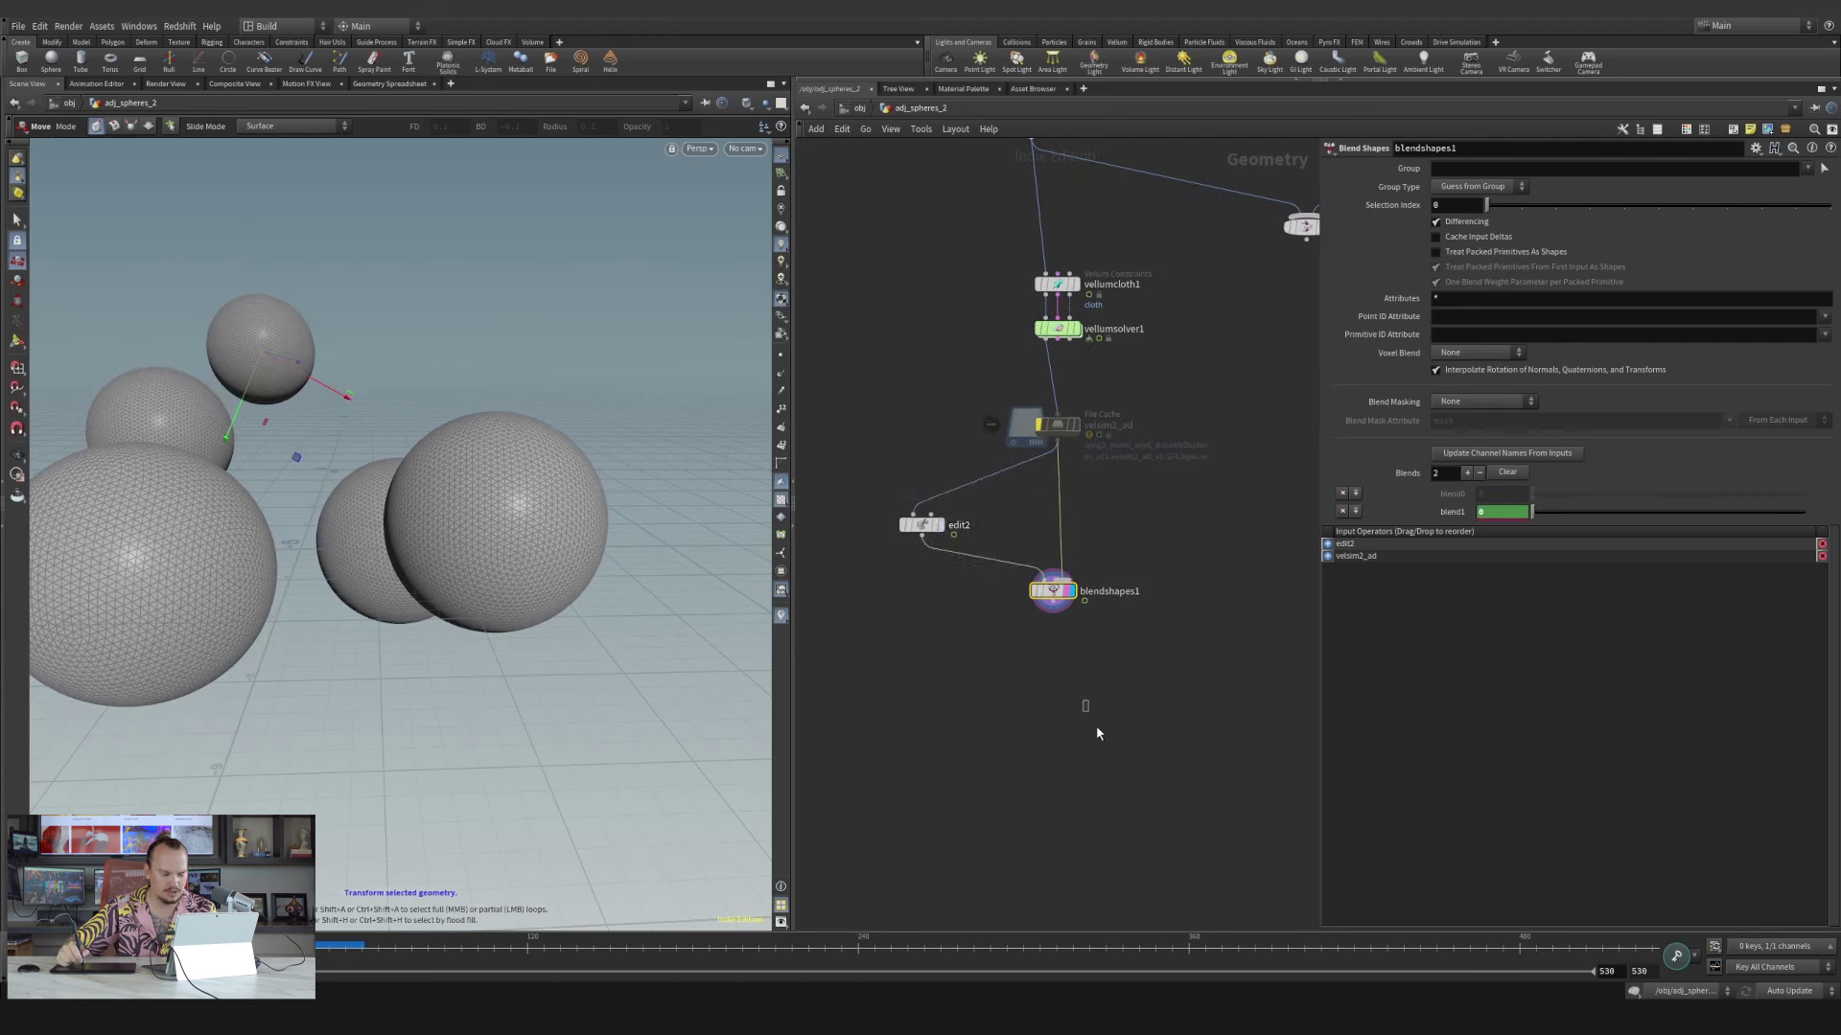
Enable the bypassed velsim2_ad file cache and scrub the timeline to check the cached sphere simulation
left_click(1090, 757)
scroll(1077, 505, "up", 3)
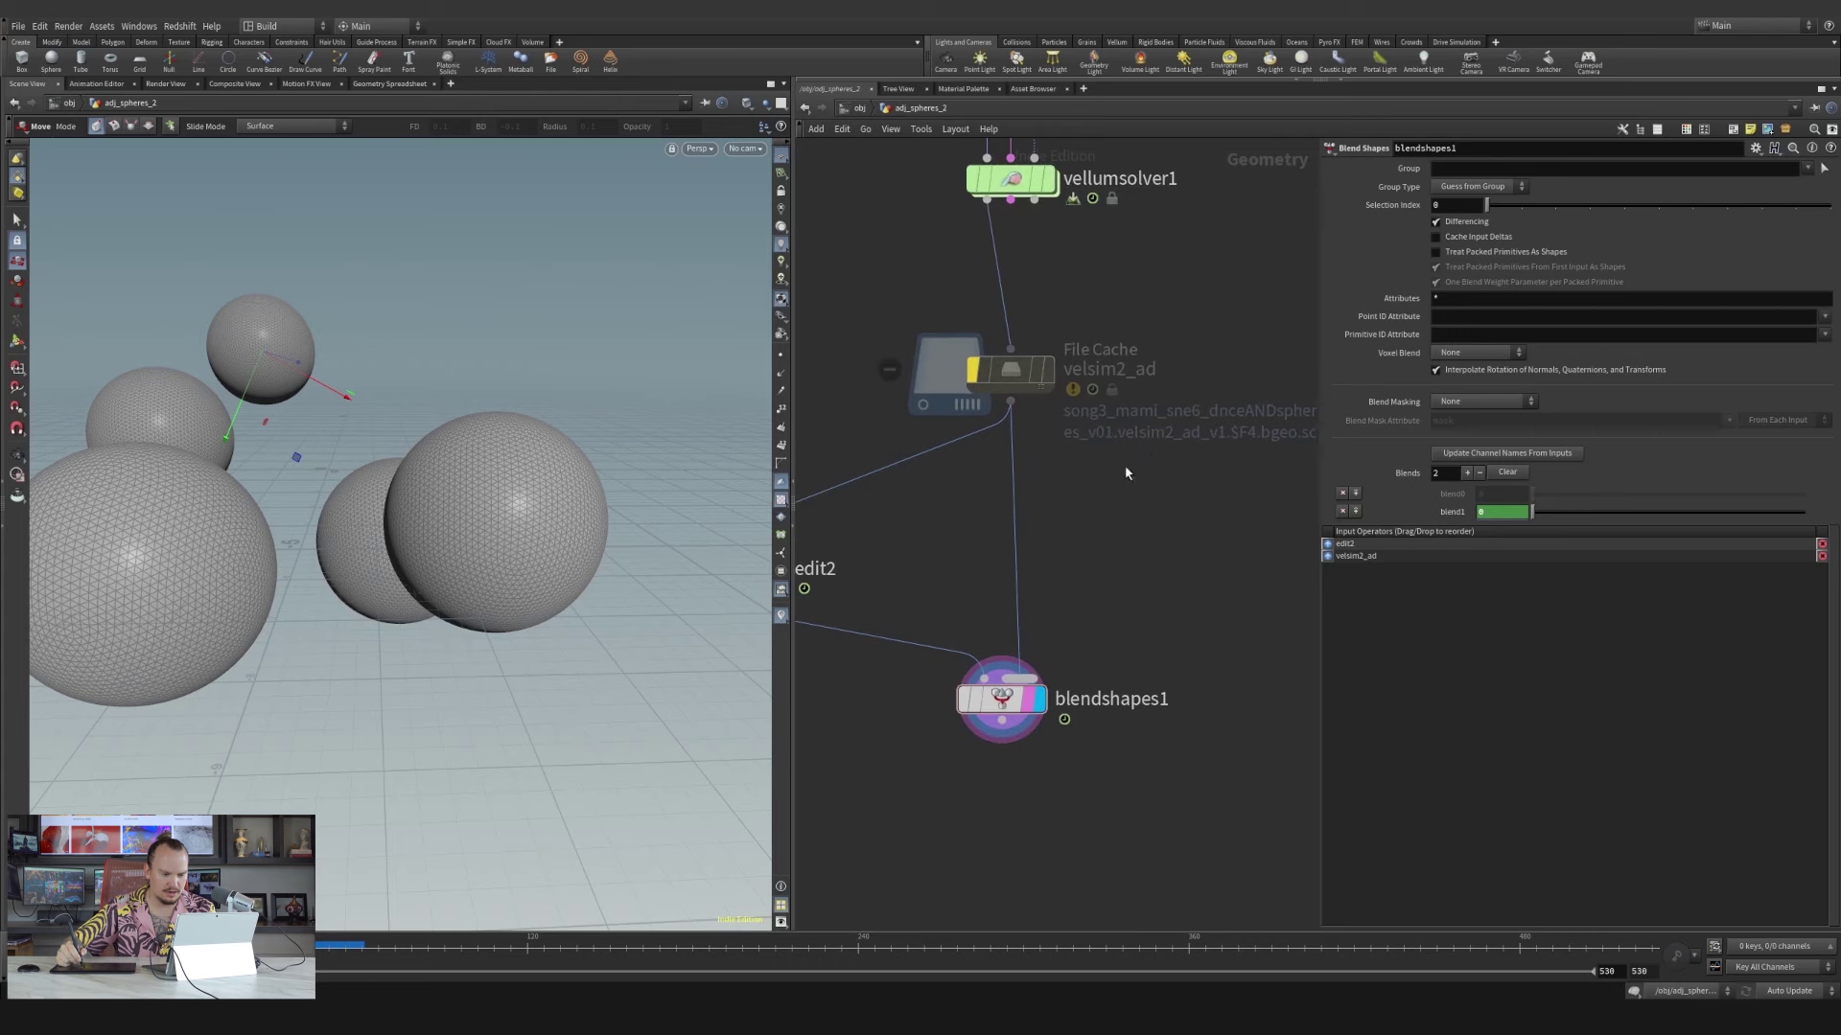
left_click(1013, 373)
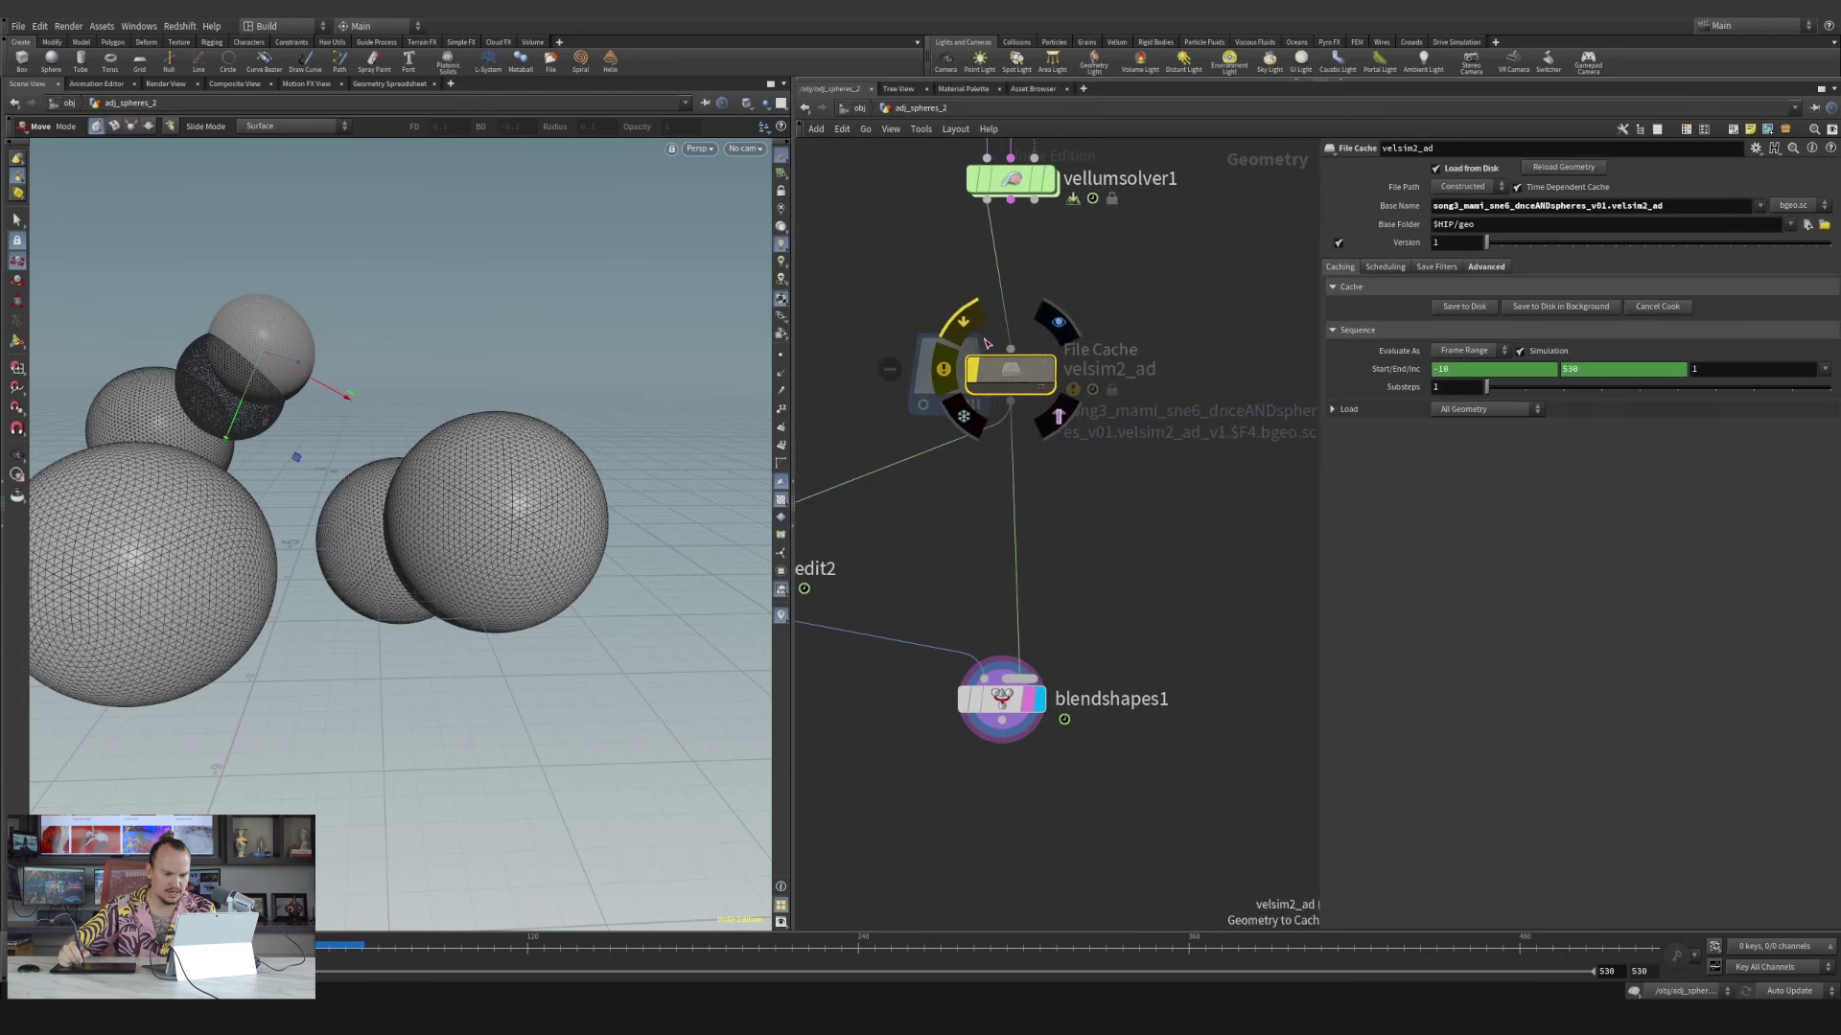
left_click(962, 322)
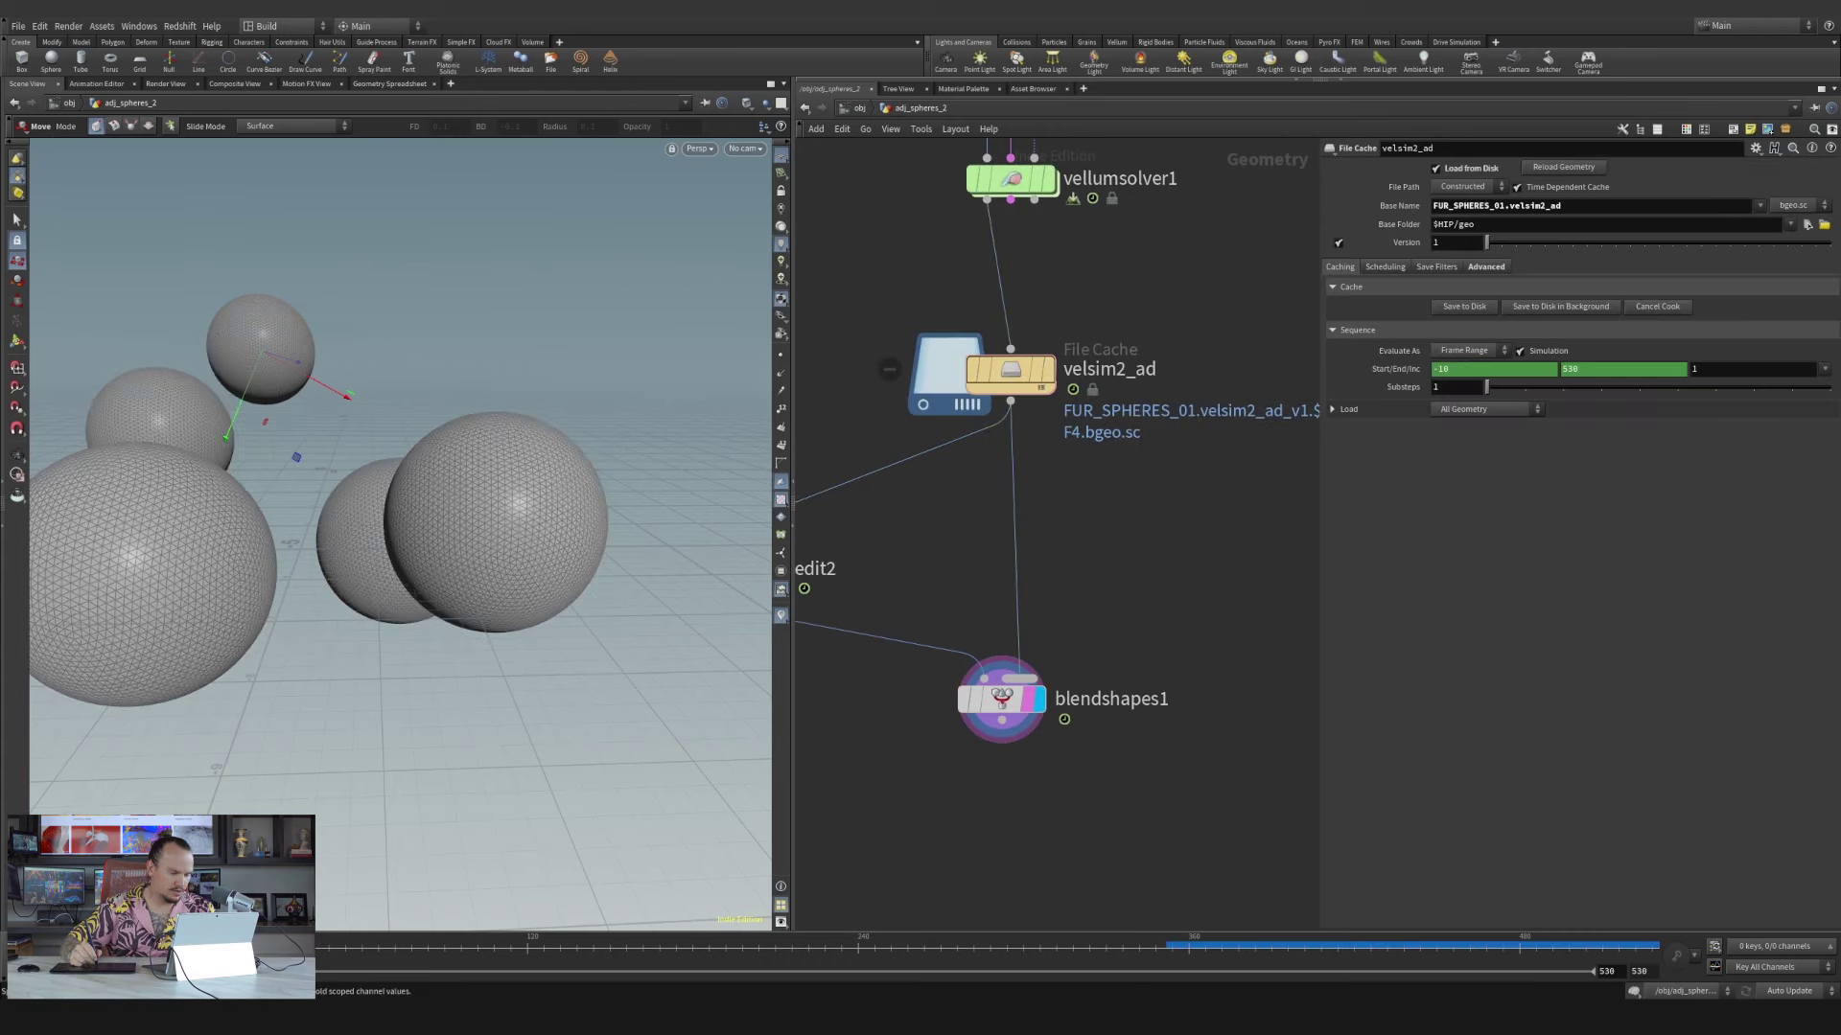
left_click_drag(199, 946, 712, 944)
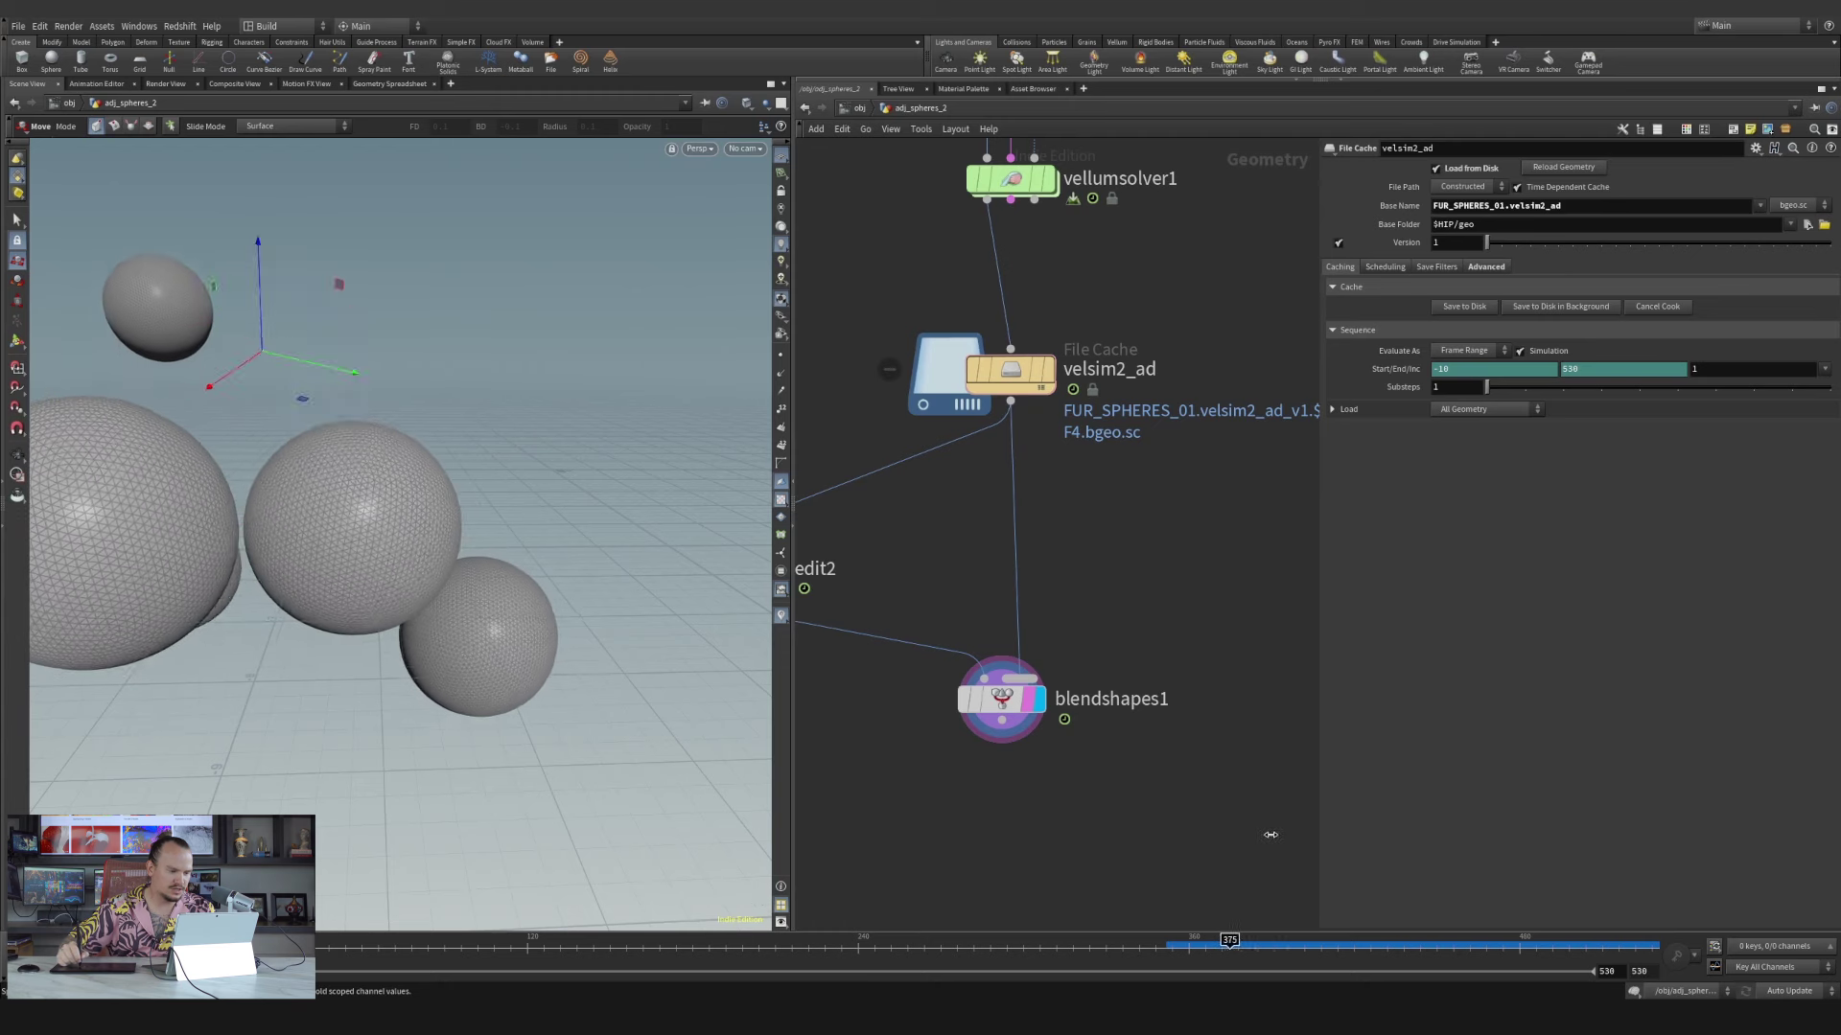
Show merge2 as a template overlay around the spheres and scrub the timeline back to compare the layout with the box frame
key("Escape")
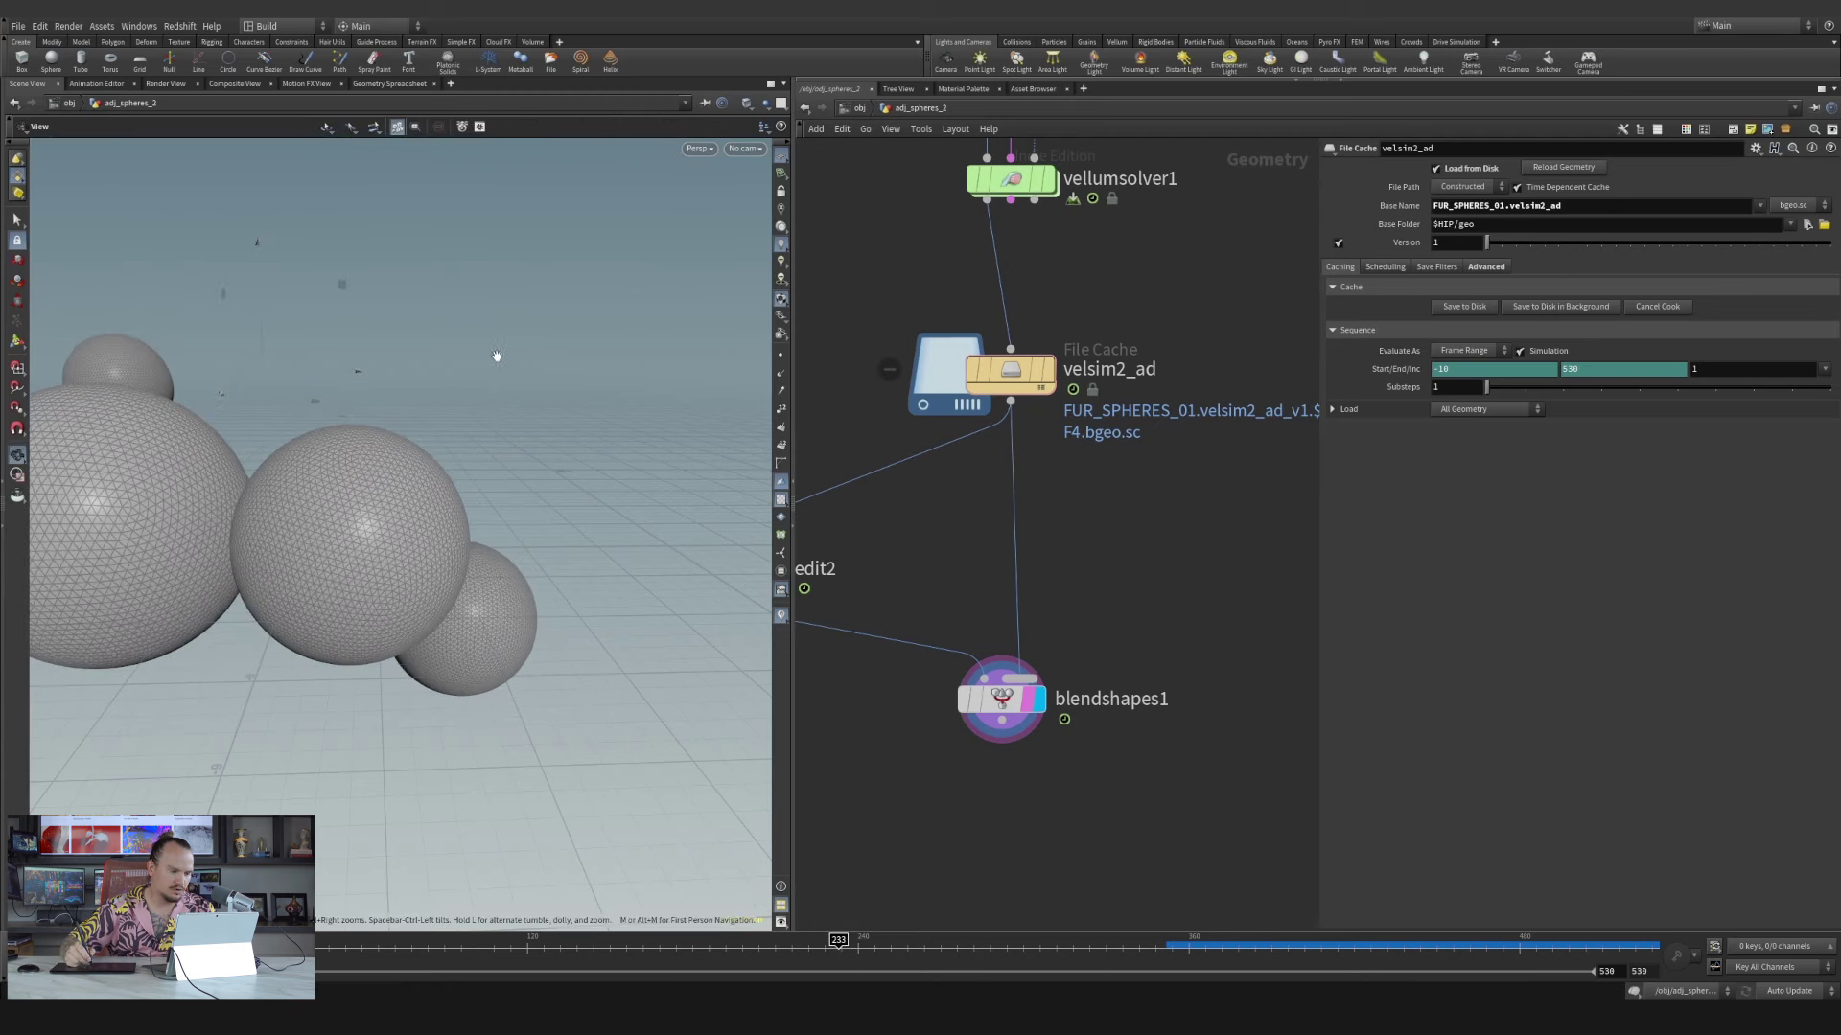
left_click_drag(497, 356, 530, 444)
middle_click_drag(1172, 559, 1016, 565)
right_click_drag(1016, 565, 1122, 487)
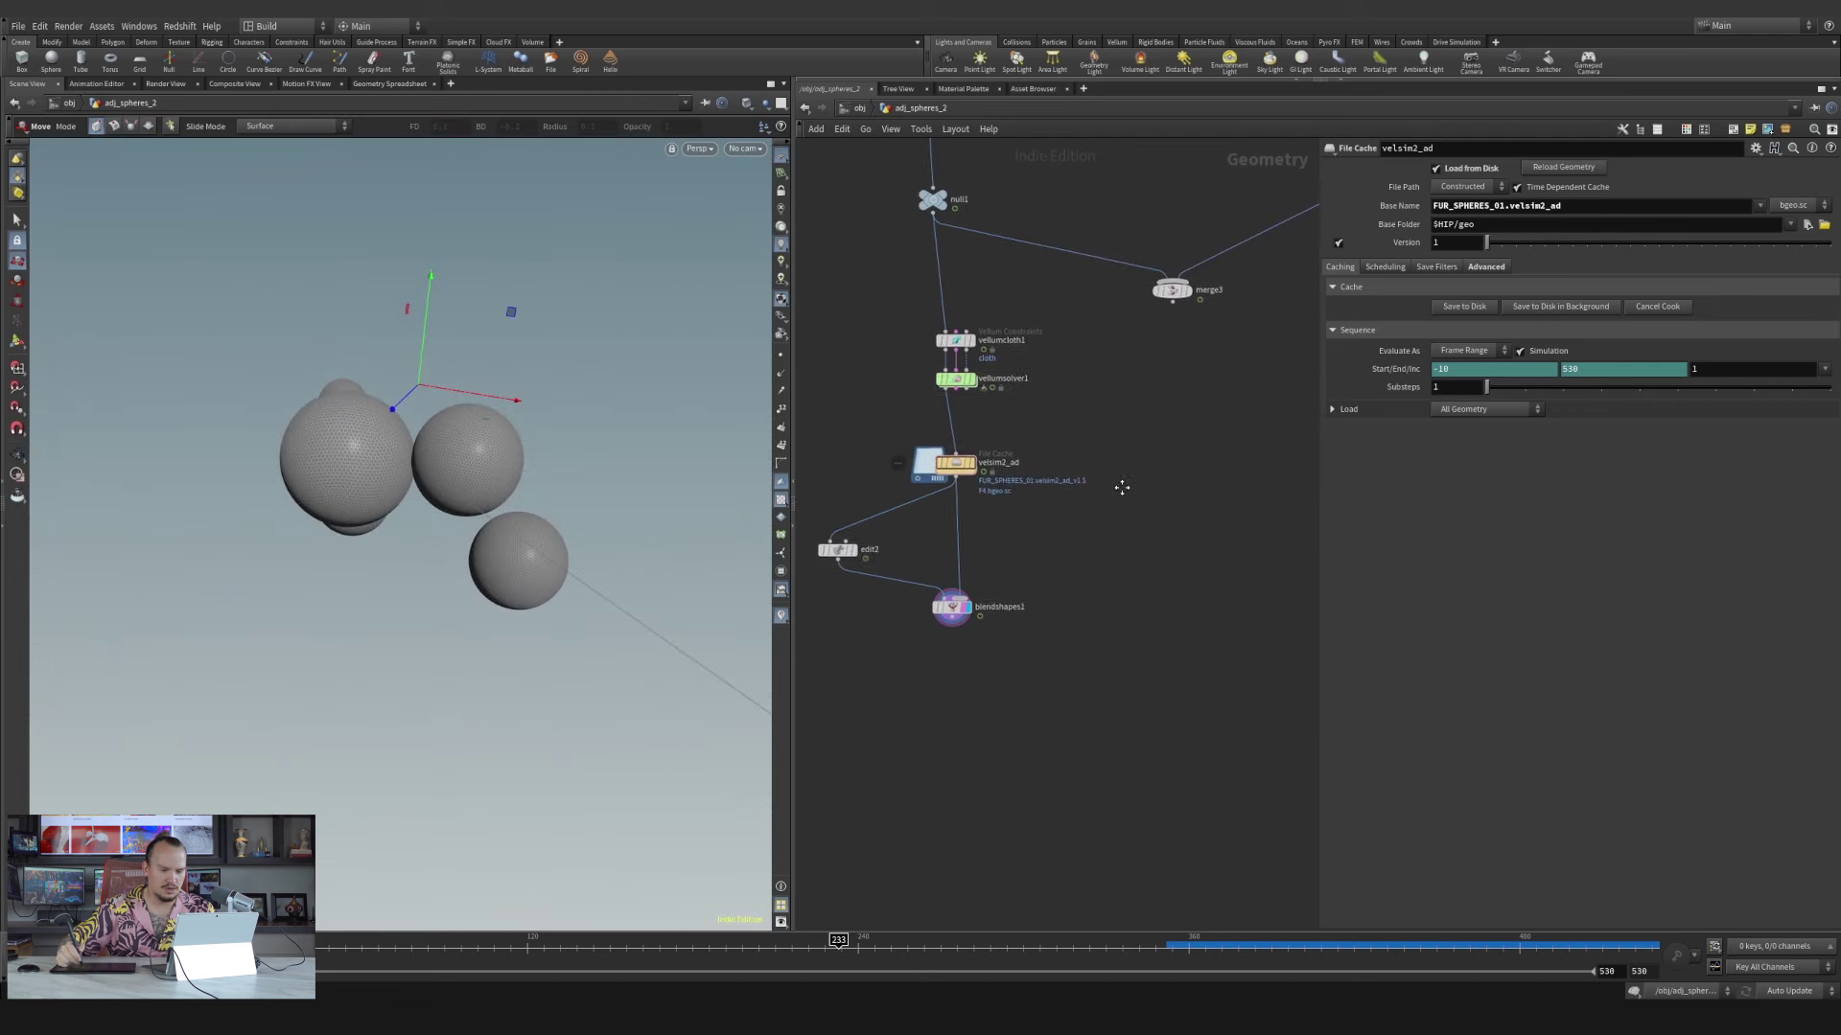
scroll(1122, 487, "down", 5)
scroll(1140, 483, "up", 5)
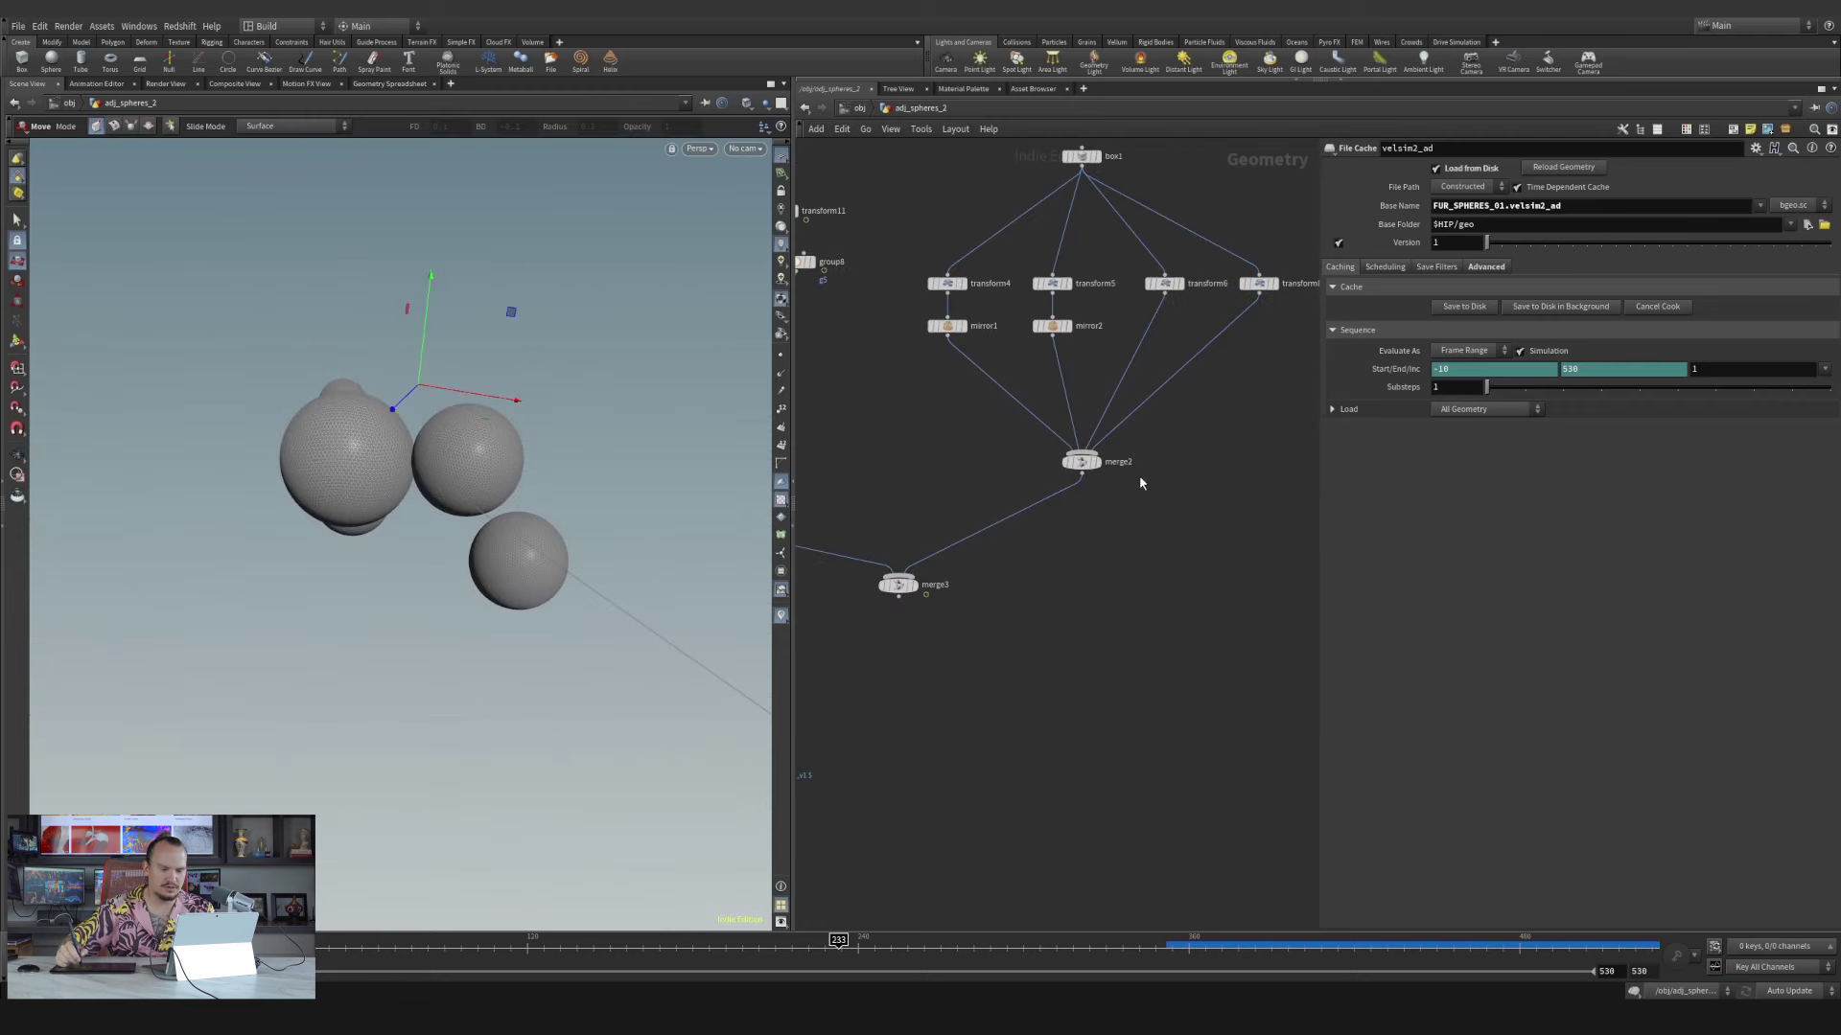
scroll(1141, 483, "up", 4)
left_click(1050, 458)
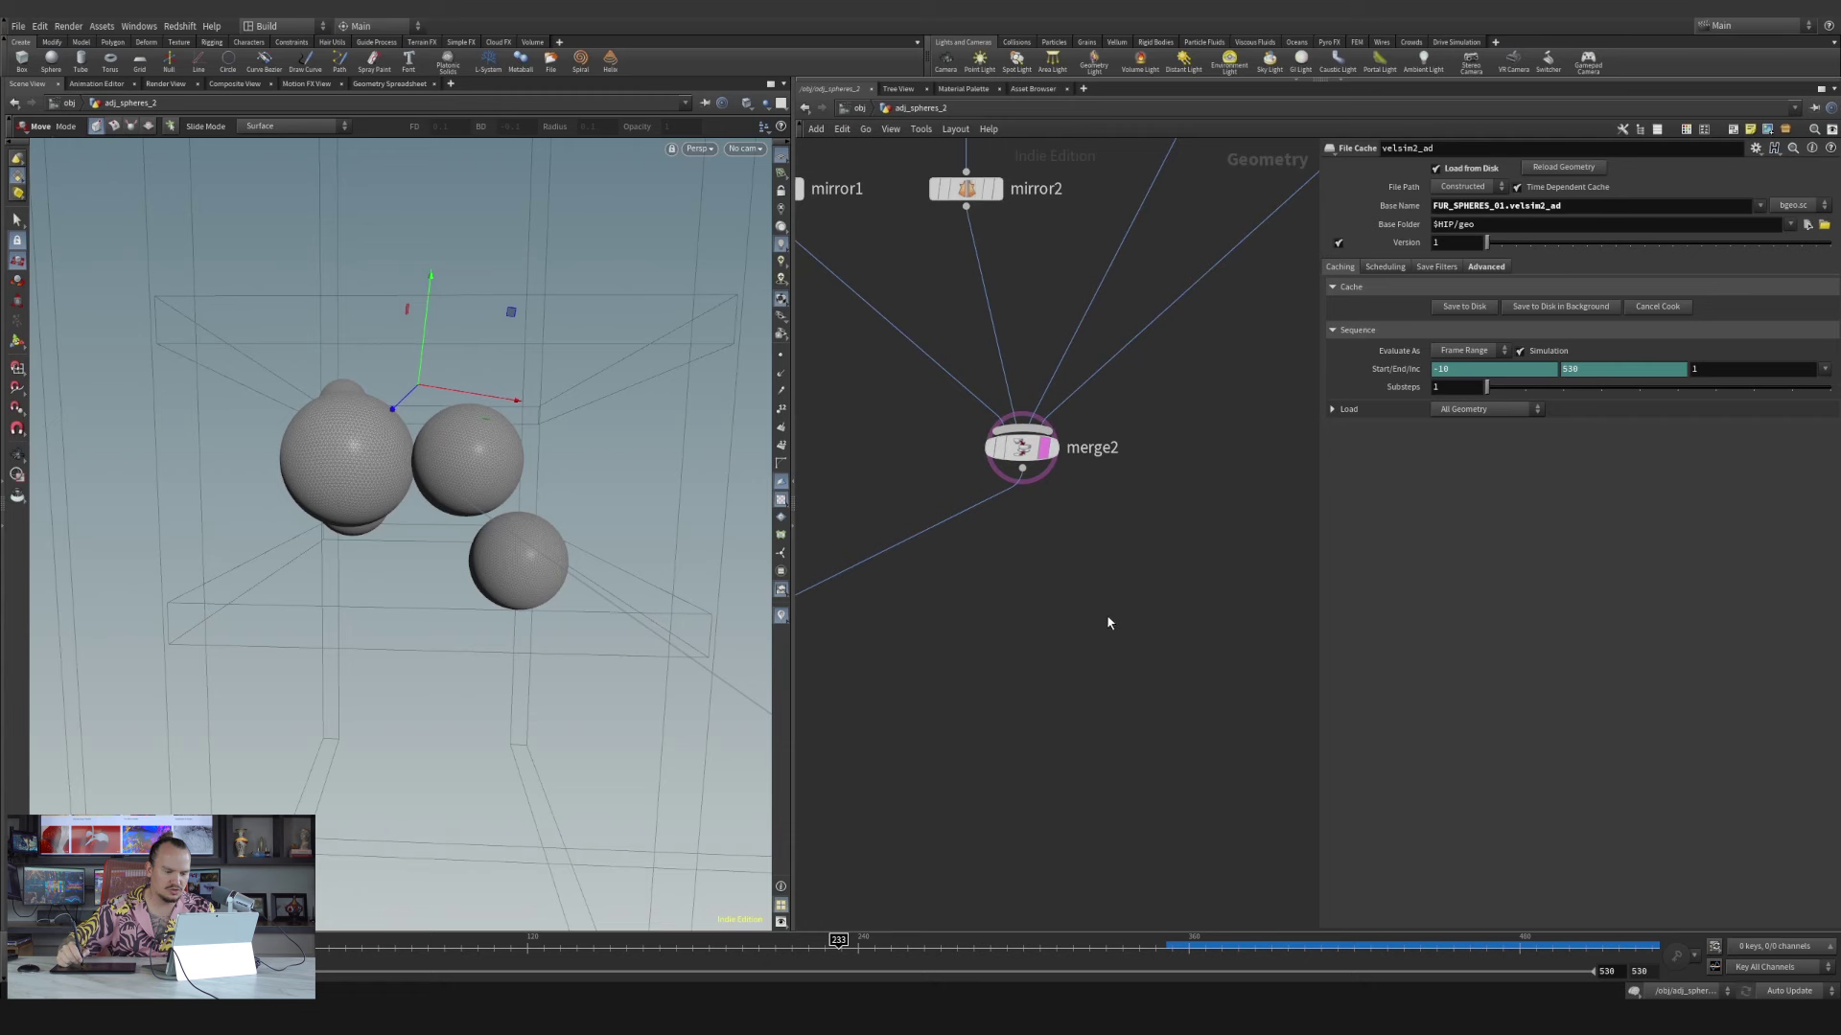
left_click_drag(838, 948, 199, 949)
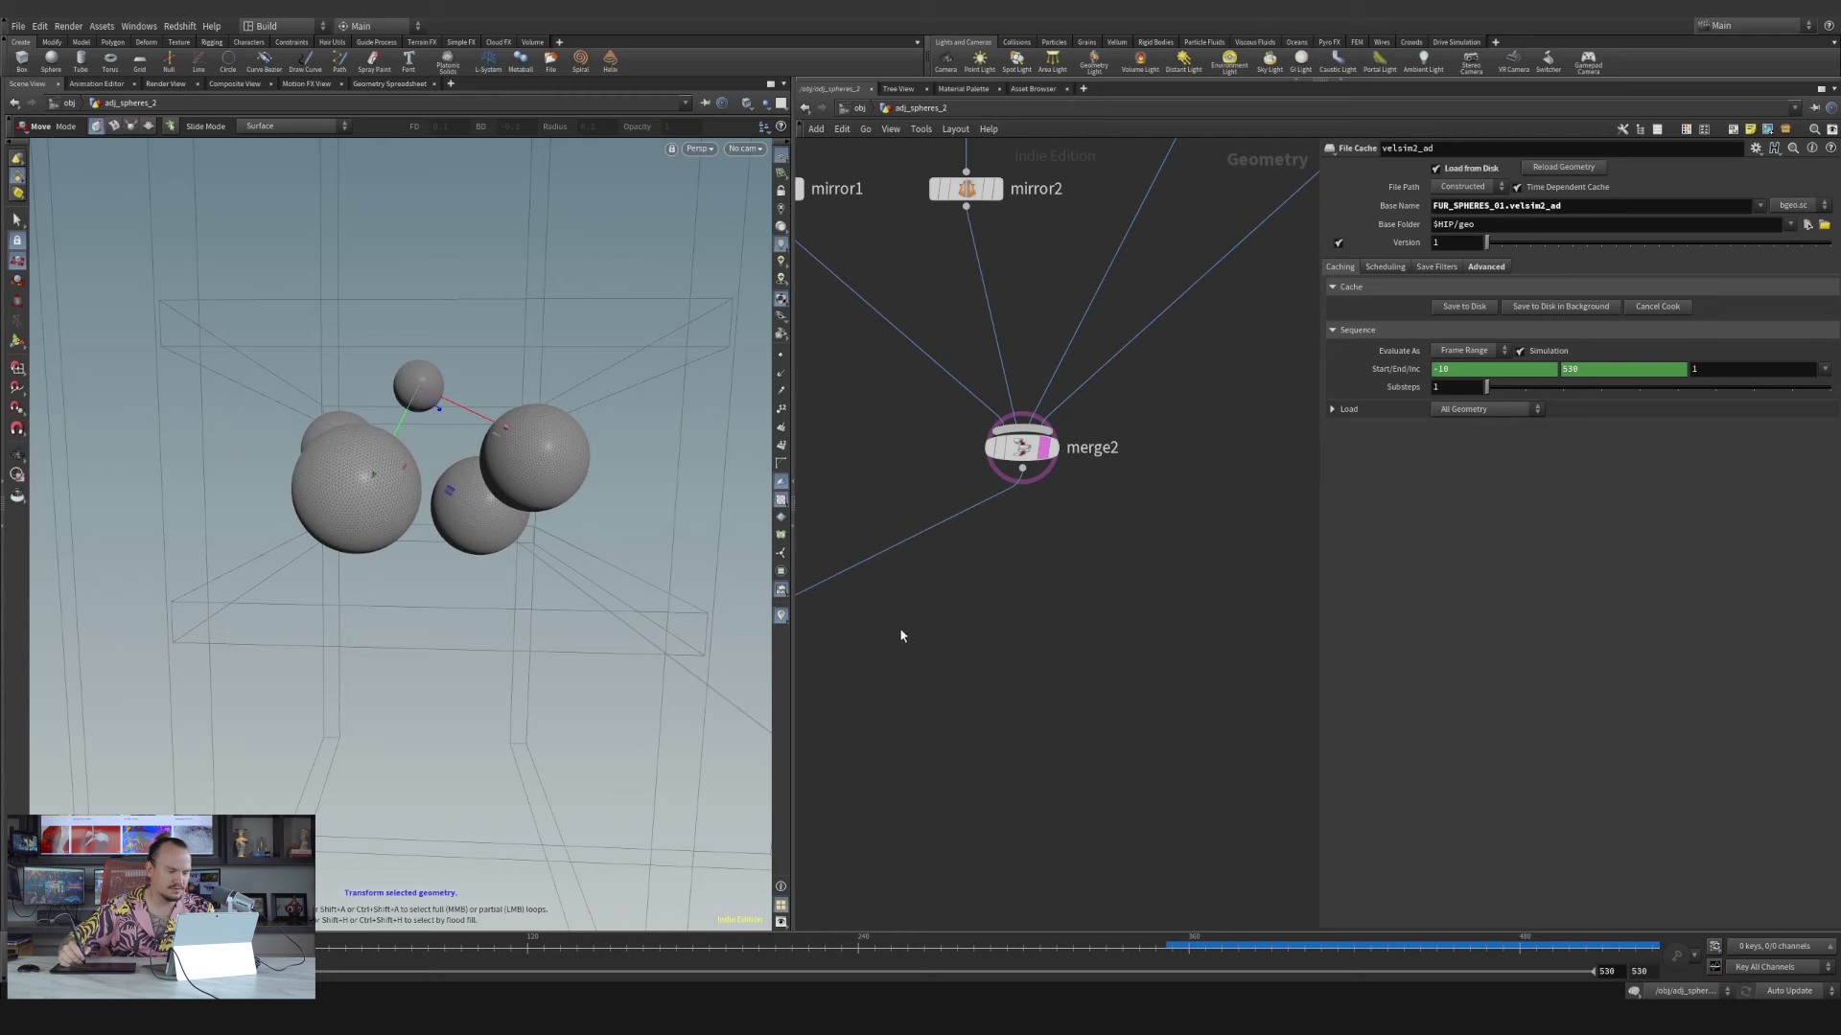
Delete the hairgen2 and hairclump2 nodes from the old hair branch, along with the leftover wire running down from timeshift1
scroll(990, 649, "down", 8)
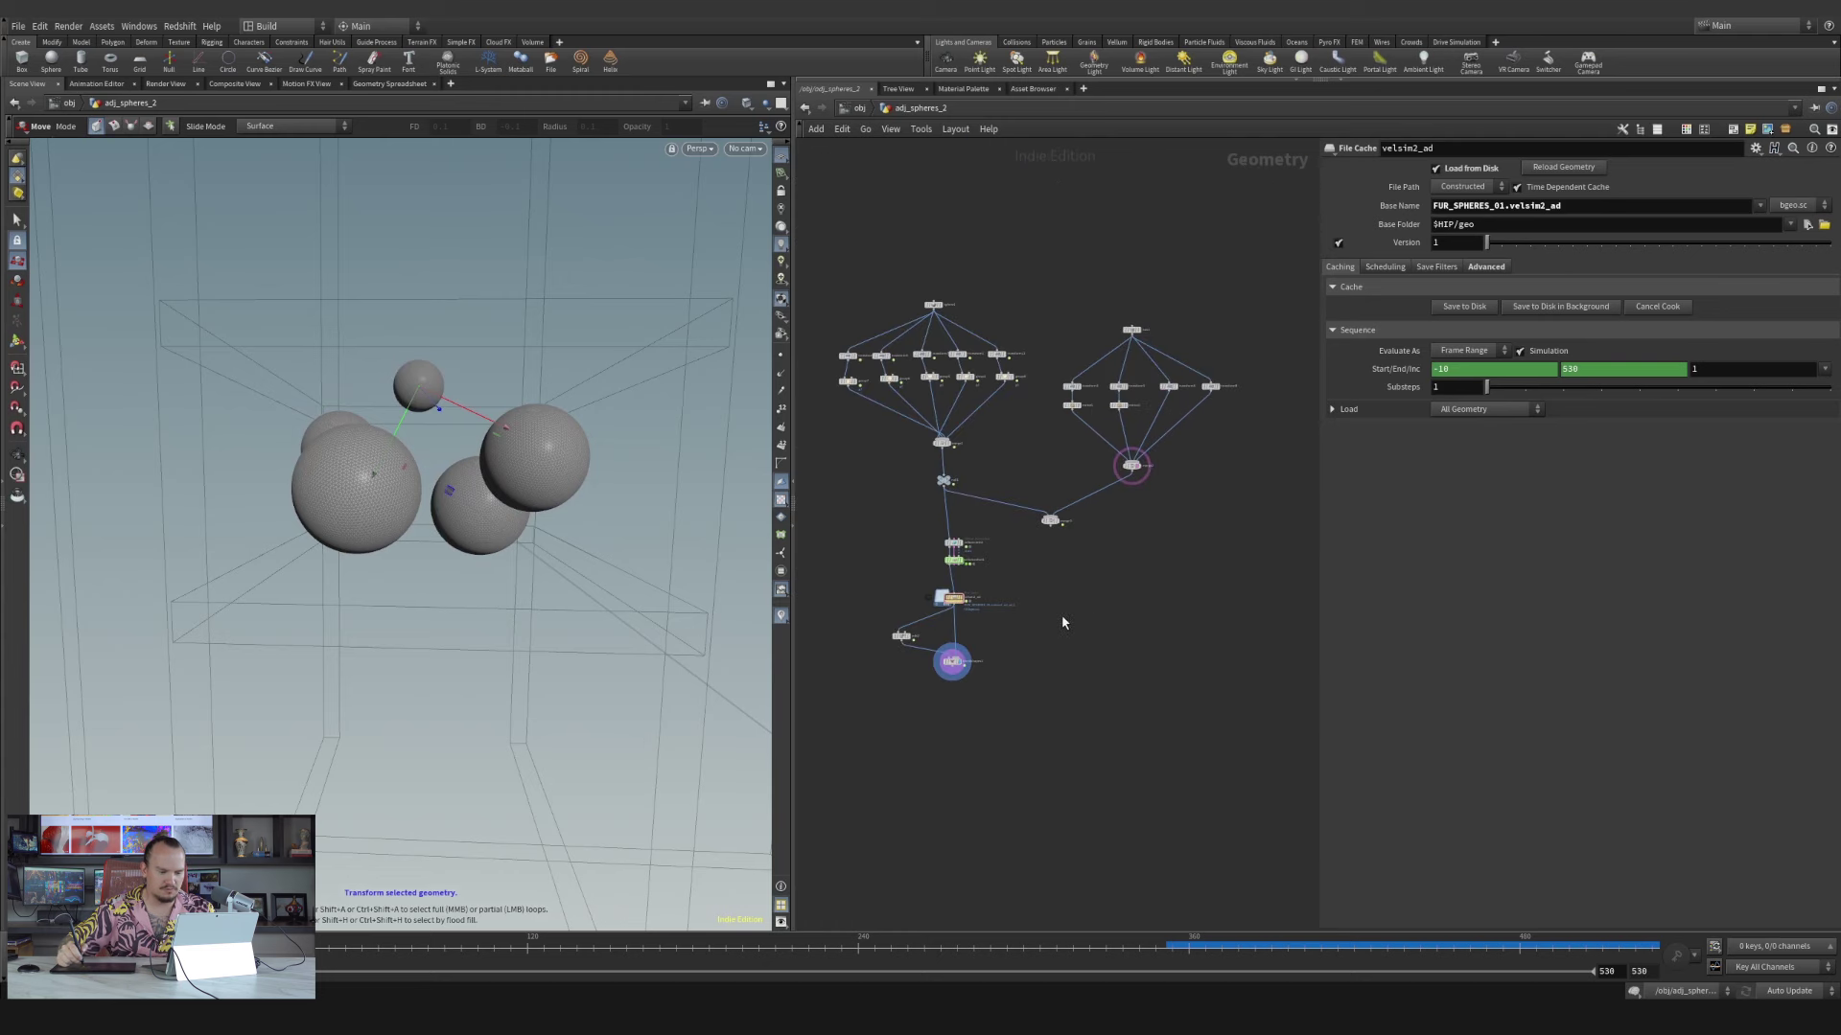
right_click_drag(1137, 485, 1118, 522)
middle_click_drag(1103, 596, 1012, 388)
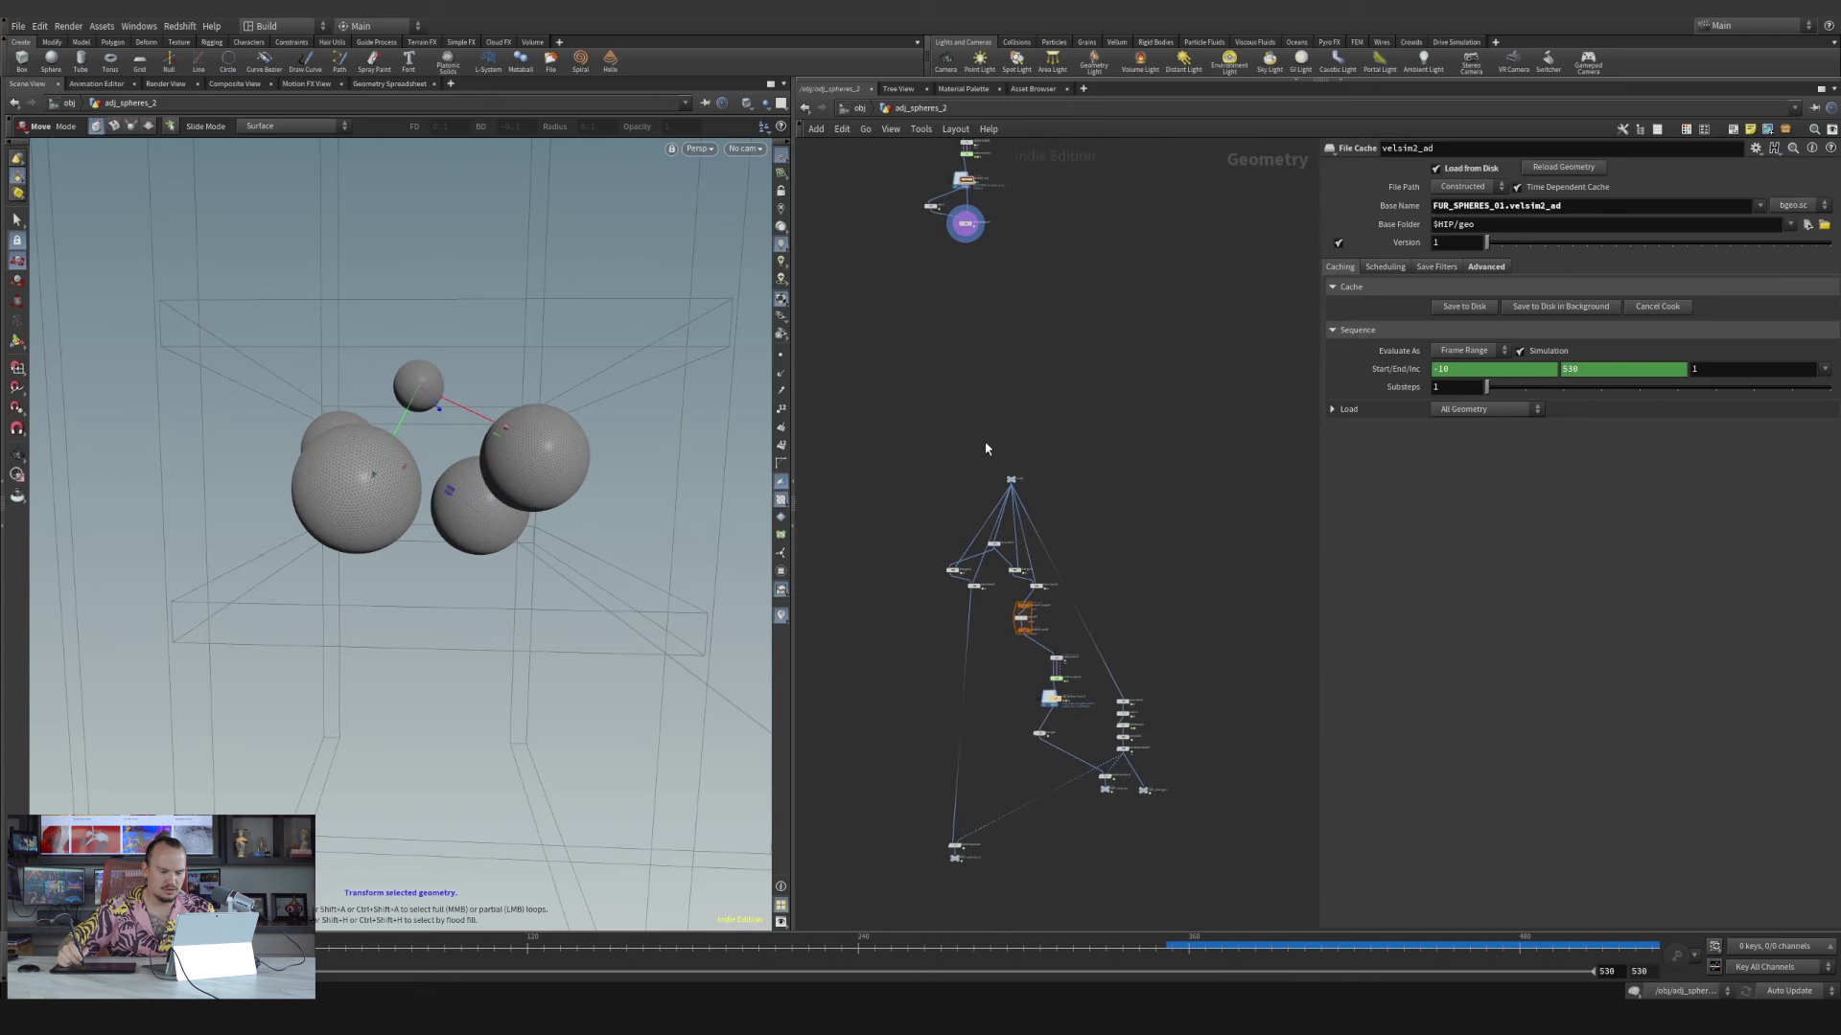
scroll(1016, 460, "up", 3)
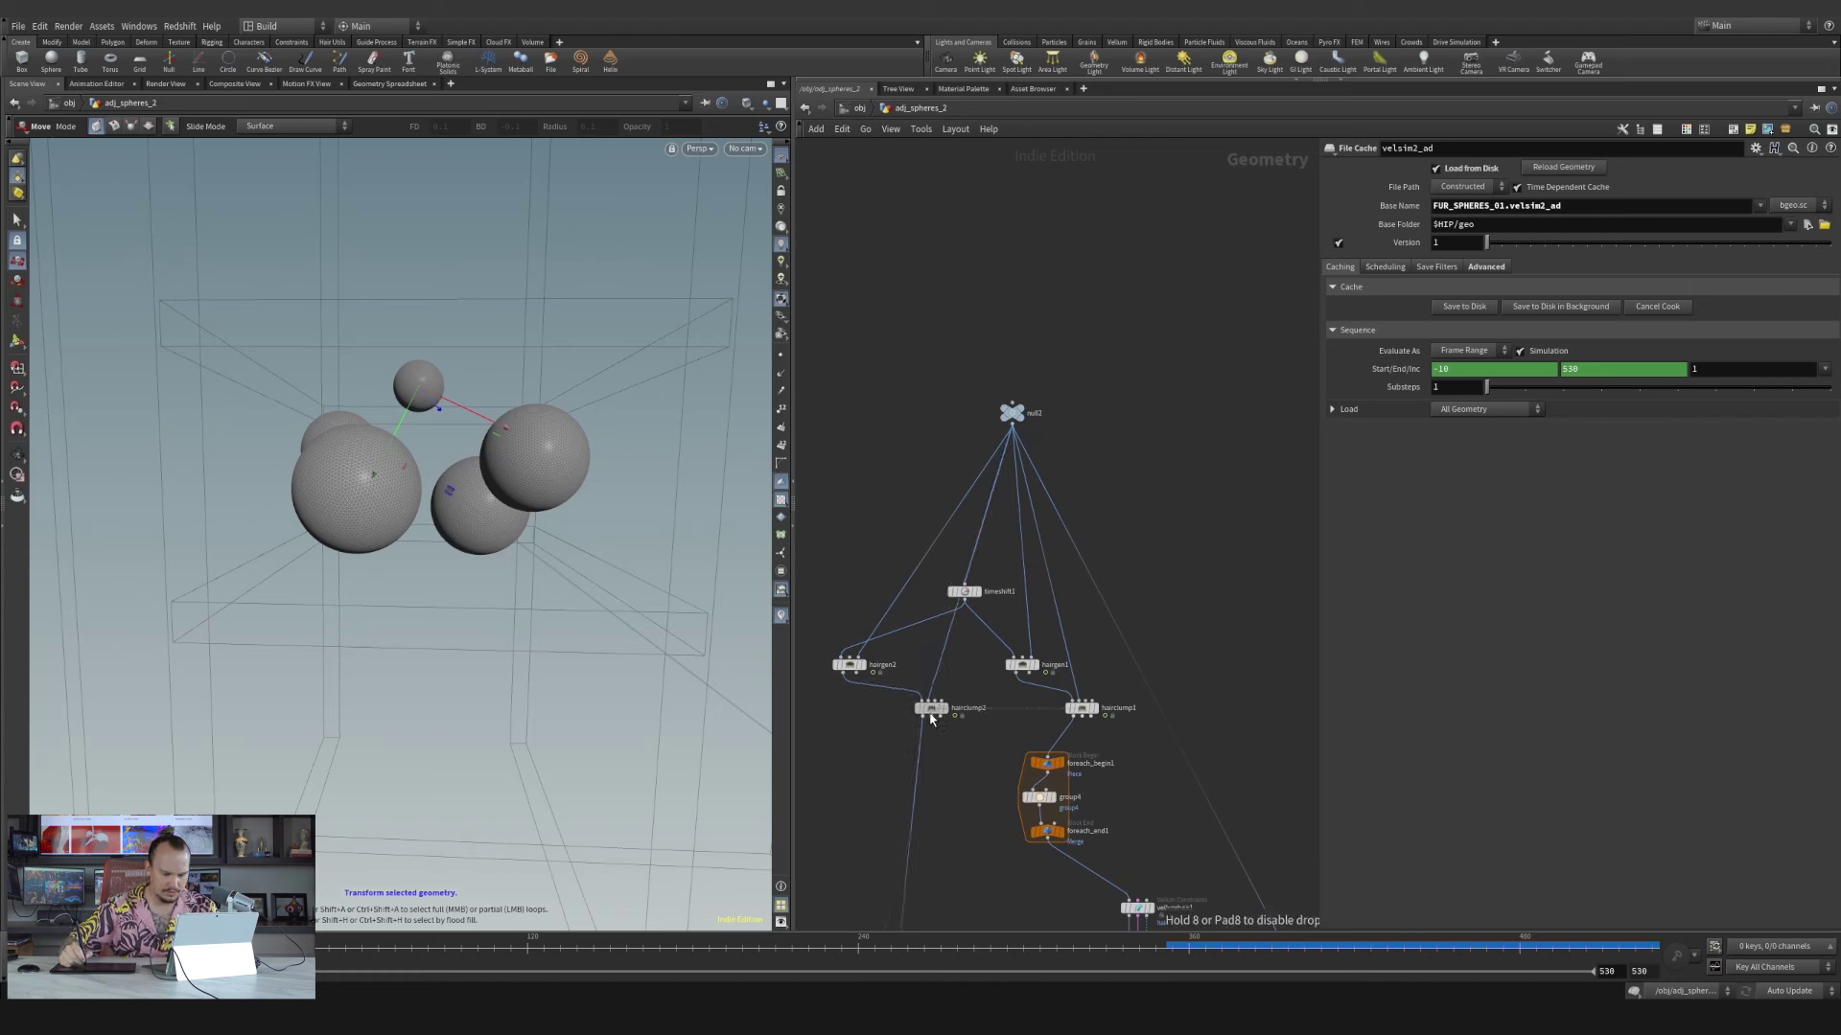
middle_click_drag(977, 646, 1022, 259)
right_click_drag(983, 523, 979, 546)
middle_click_drag(980, 464, 998, 579)
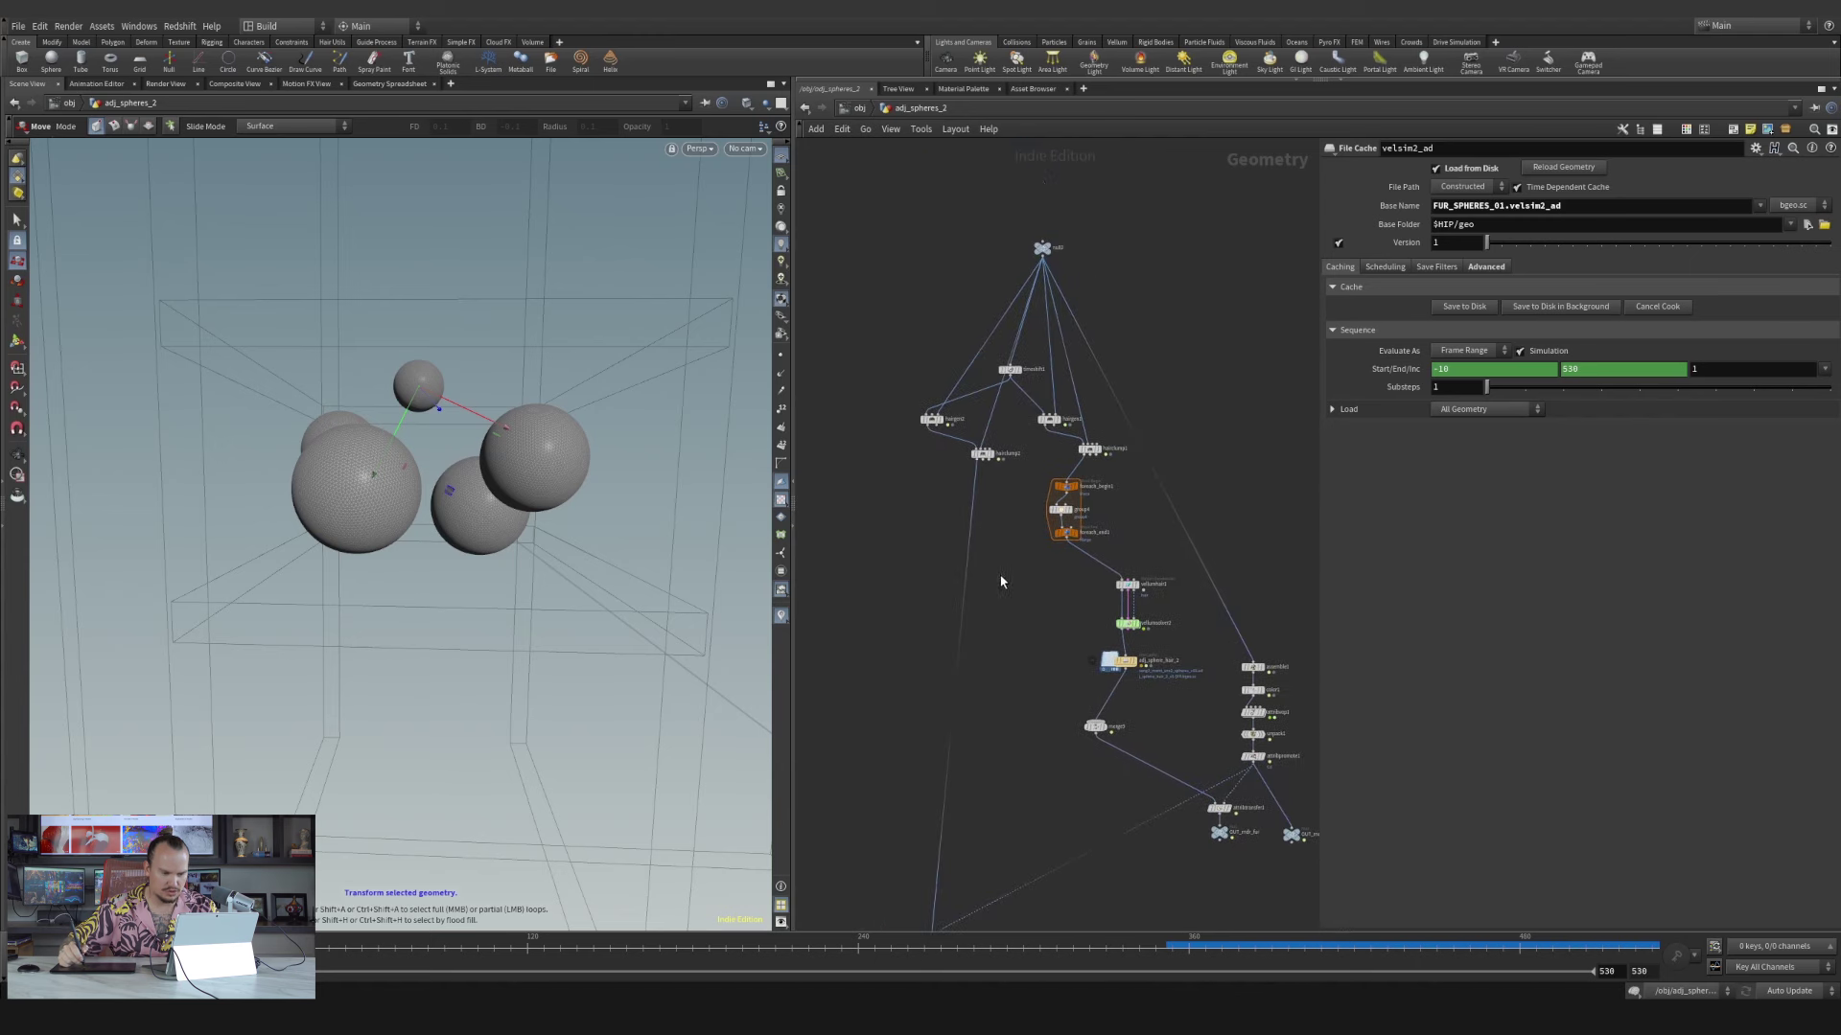
right_click_drag(917, 427, 915, 386)
left_click_drag(915, 392, 1079, 539)
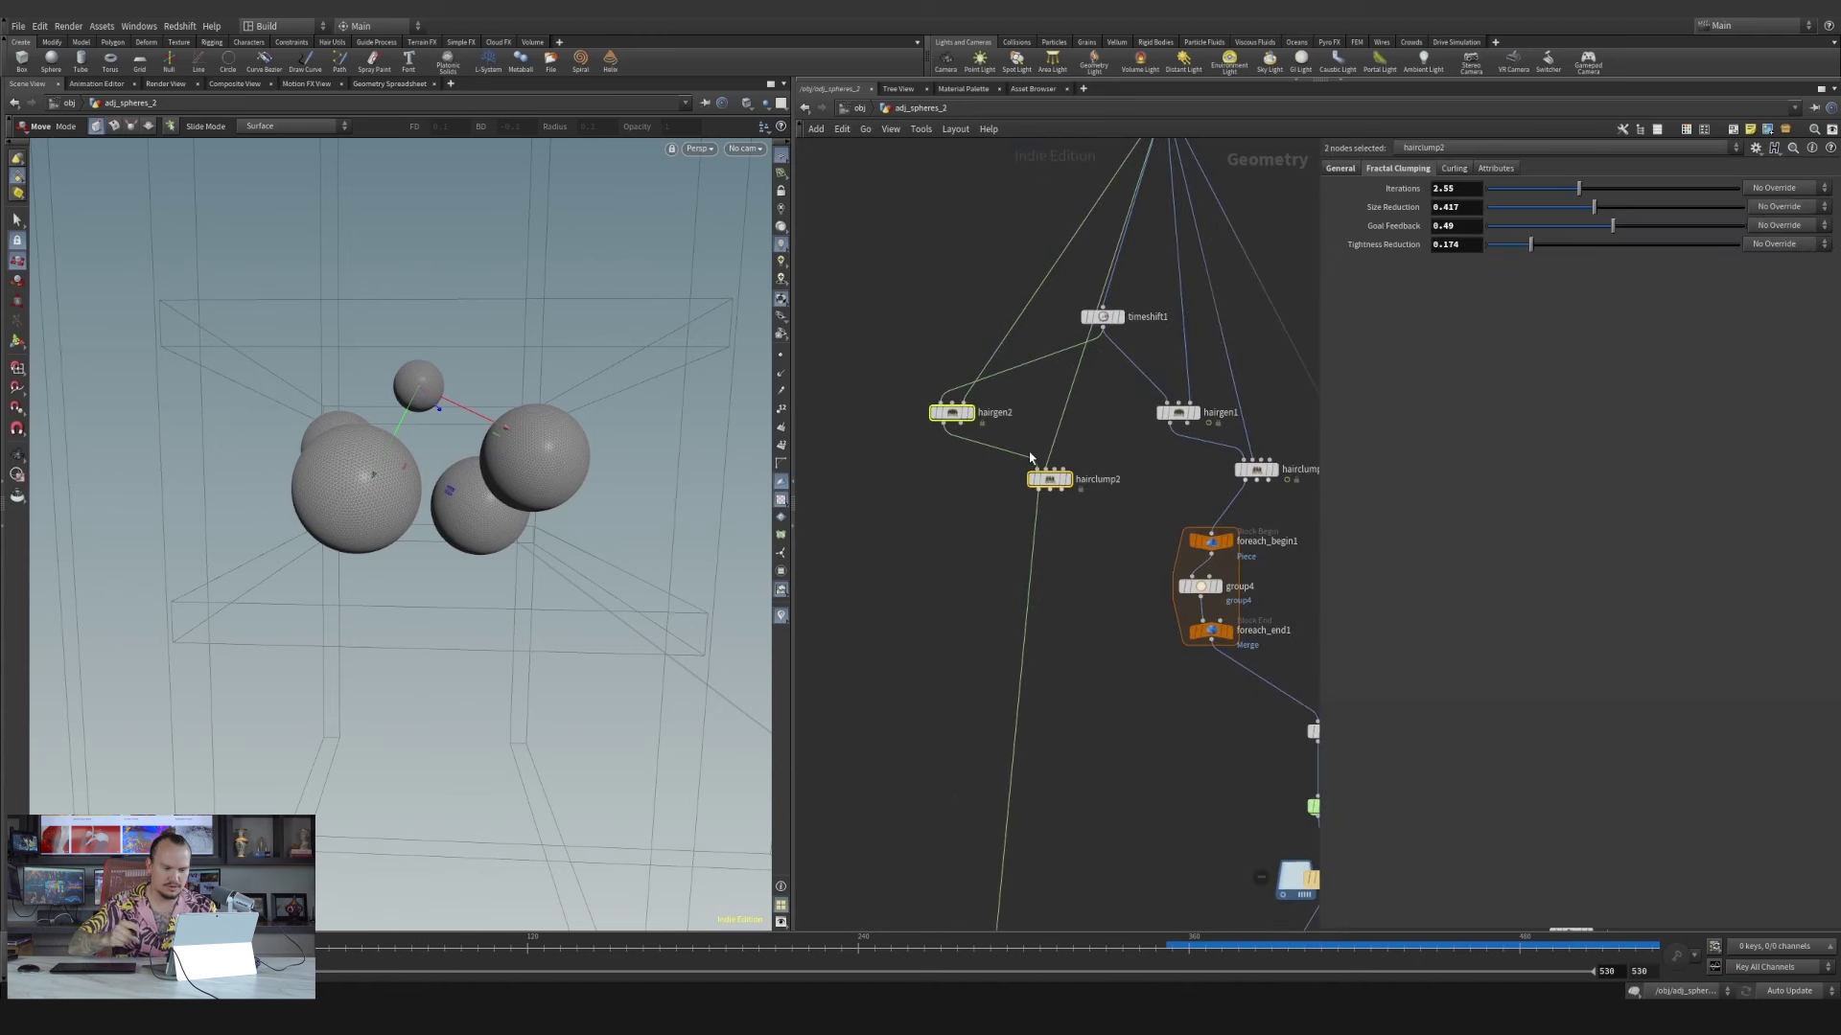
key("Delete")
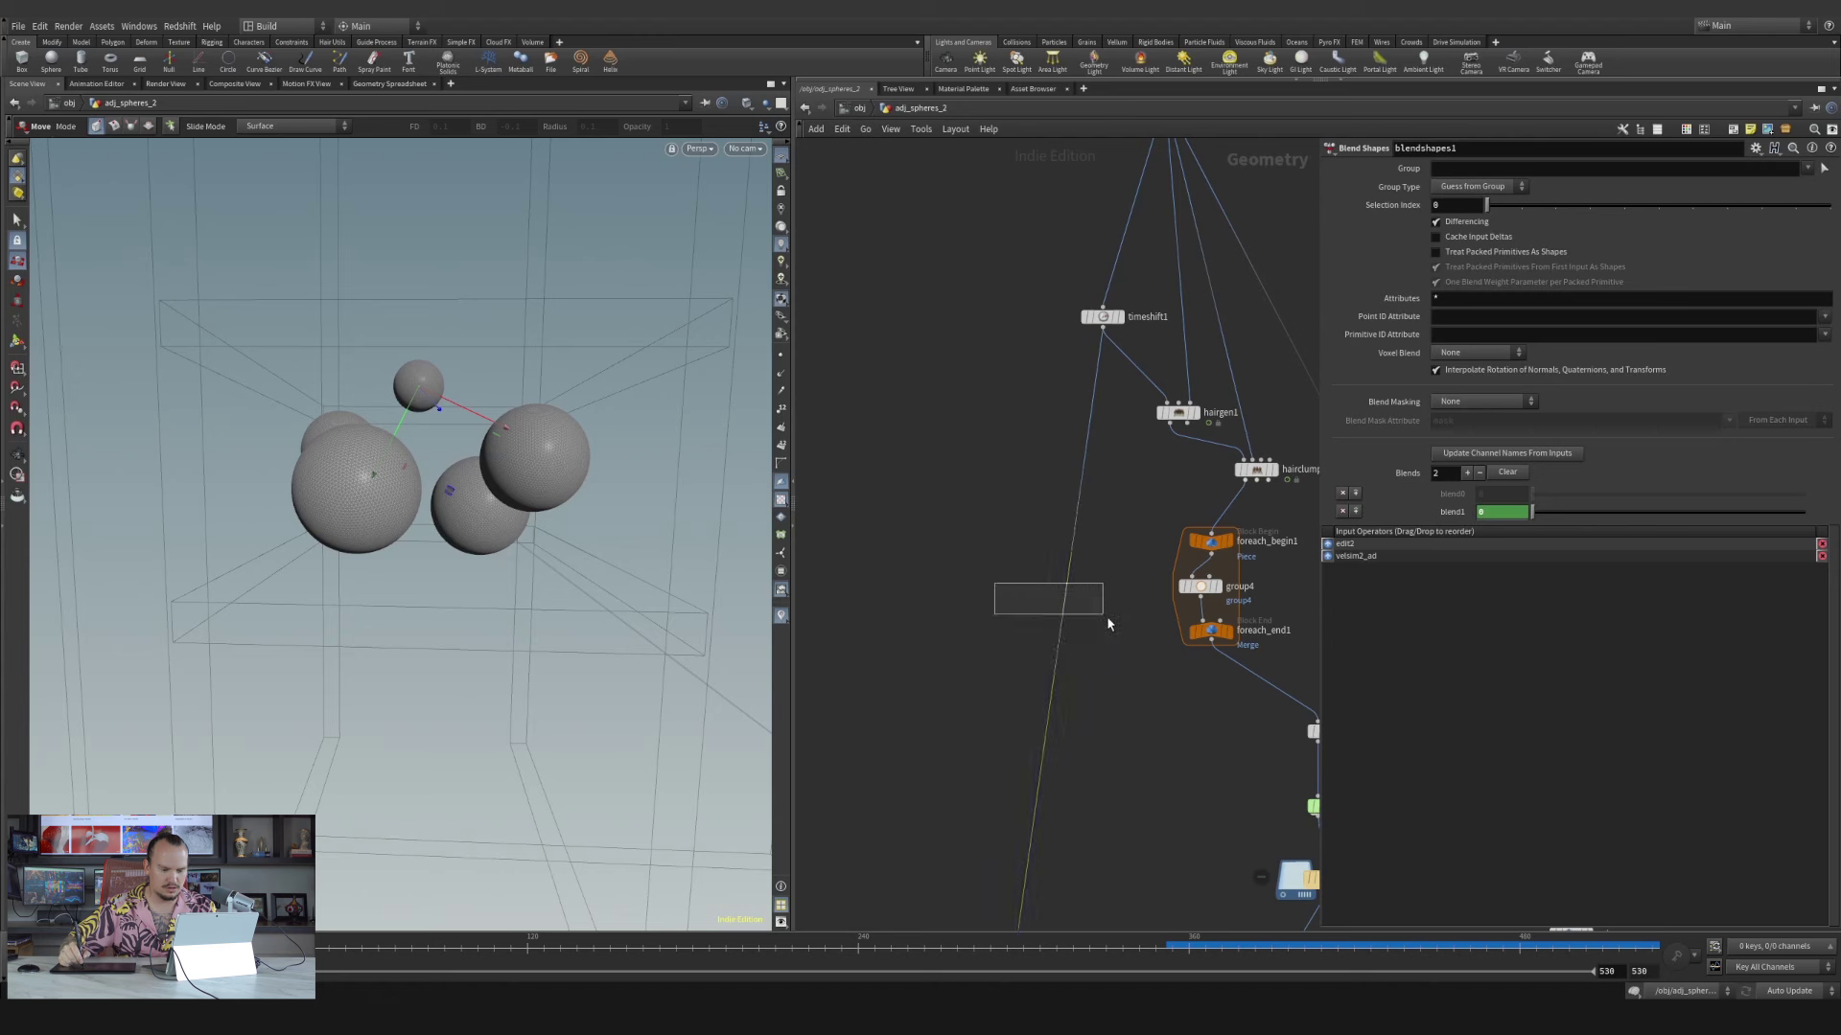
left_click_drag(1107, 618, 1093, 595)
key("Delete")
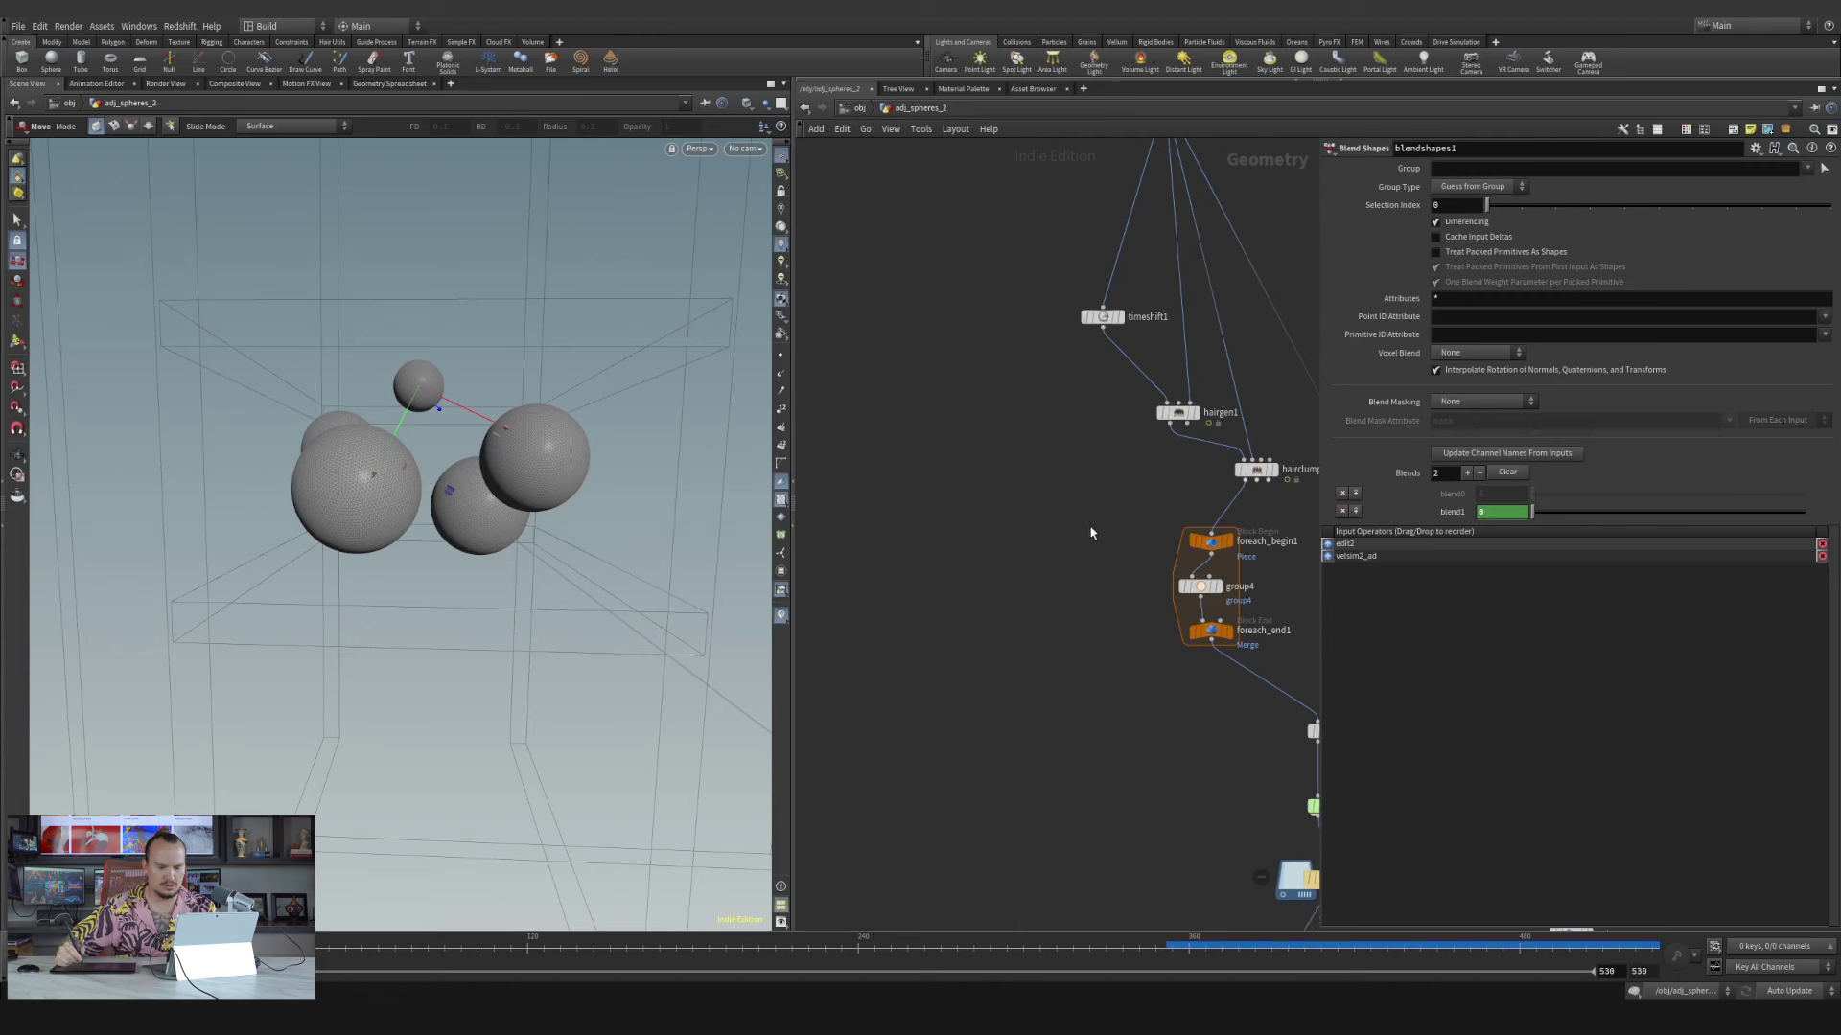
Move null2 closer to timeshift1, hairgen1 and hairclump1 to compact the hair branch
middle_click_drag(1090, 431, 973, 696)
left_click_drag(1056, 353, 1151, 513)
middle_click_drag(1062, 379, 1065, 349)
left_click(989, 561)
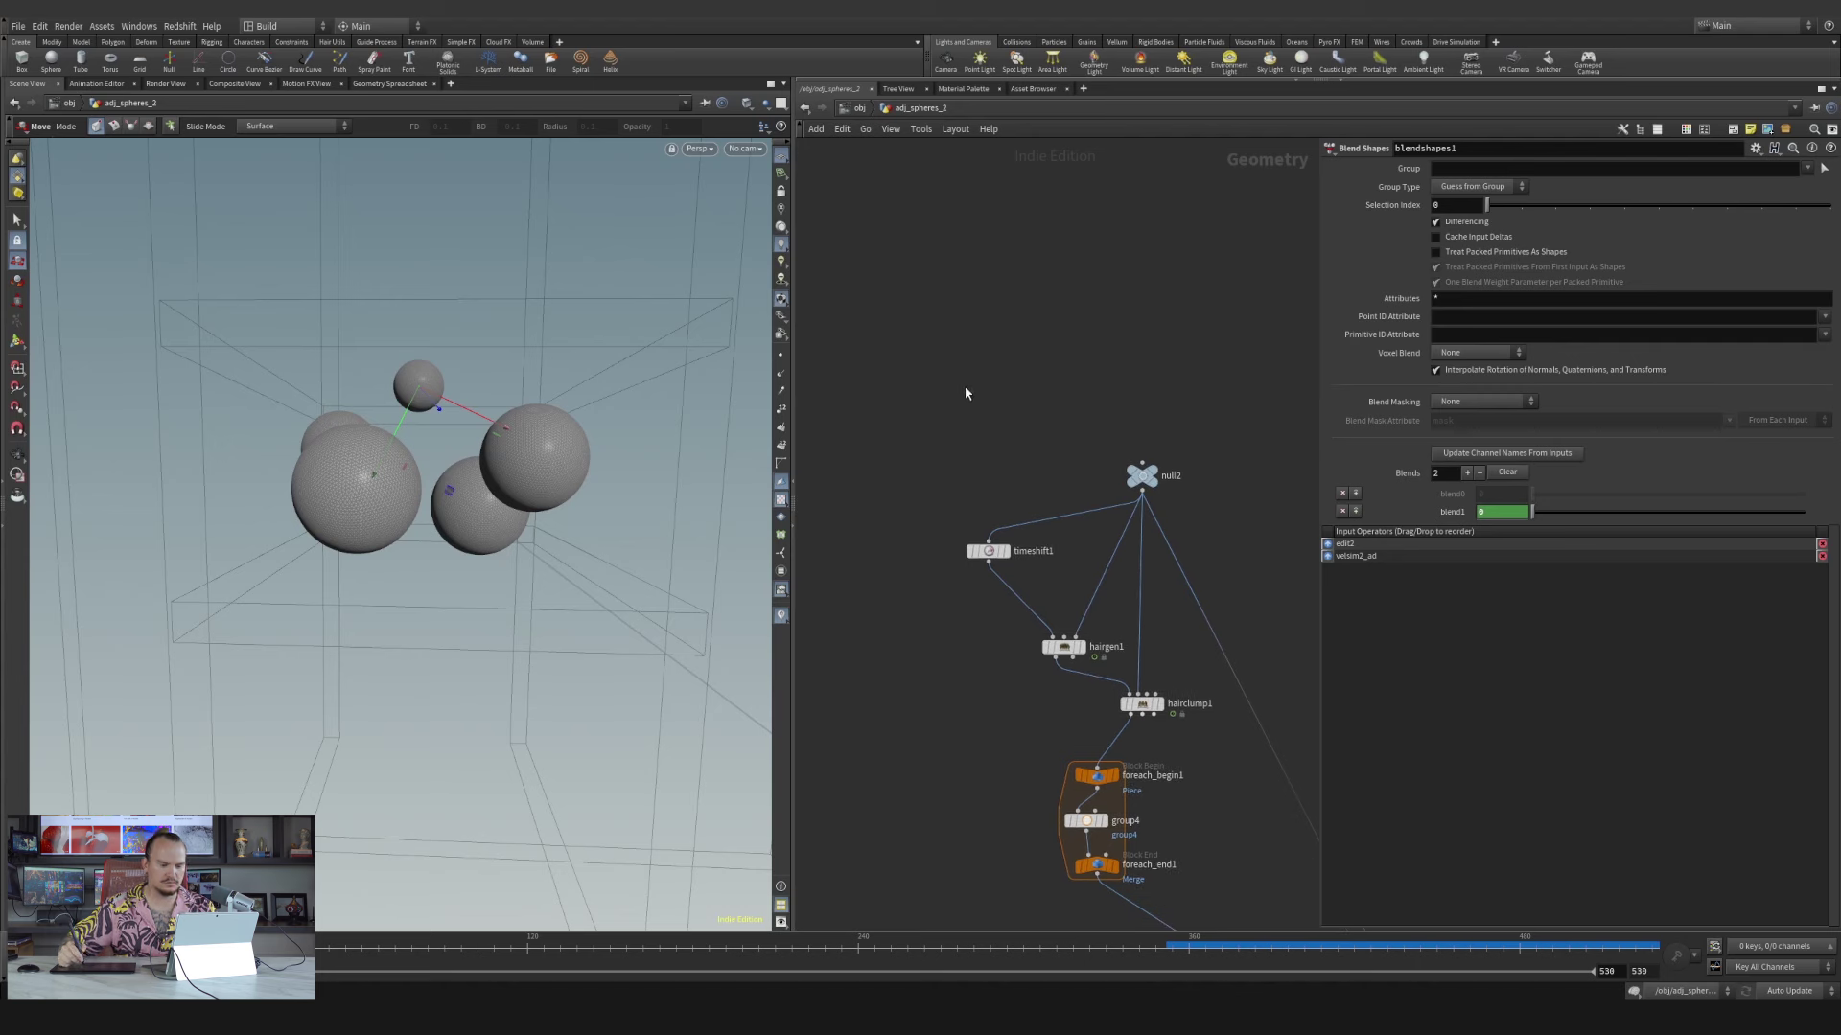
Add a Hair Generate node below blendshapes1, feed it from blendshapes1 and display its result
middle_click_drag(998, 443, 1049, 691)
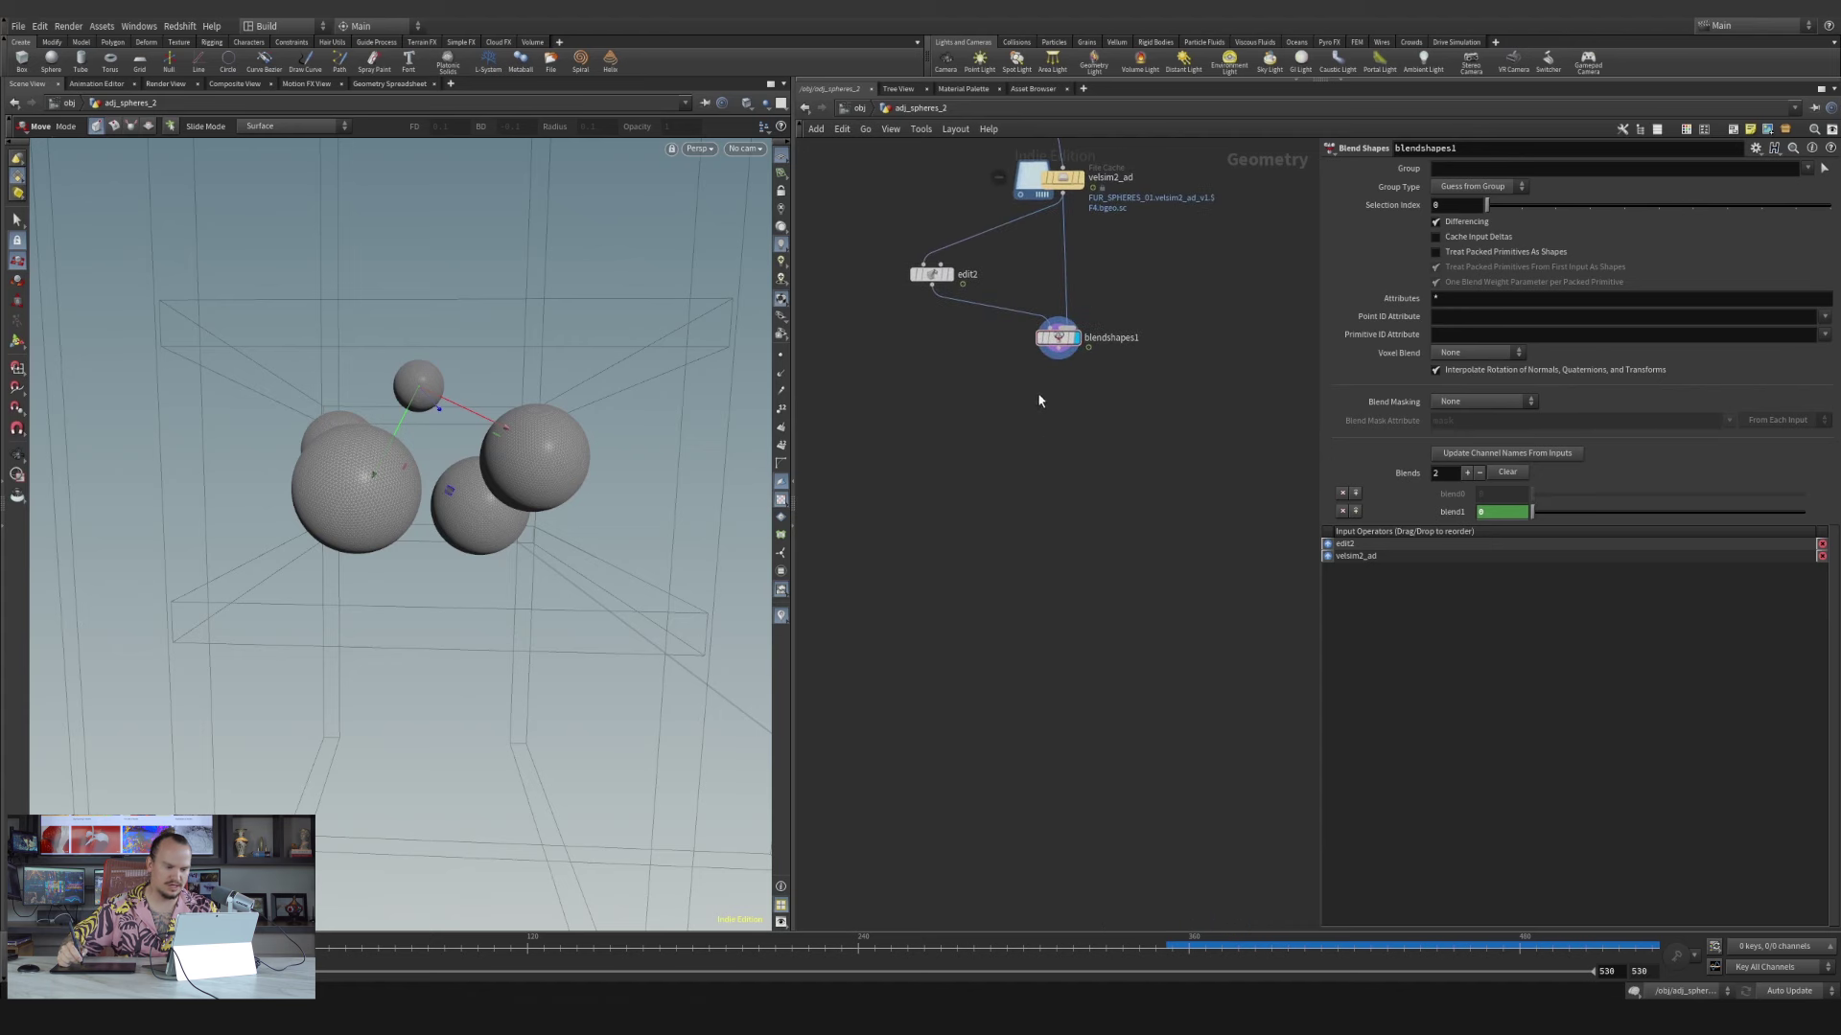
scroll(1093, 399, "up", 3)
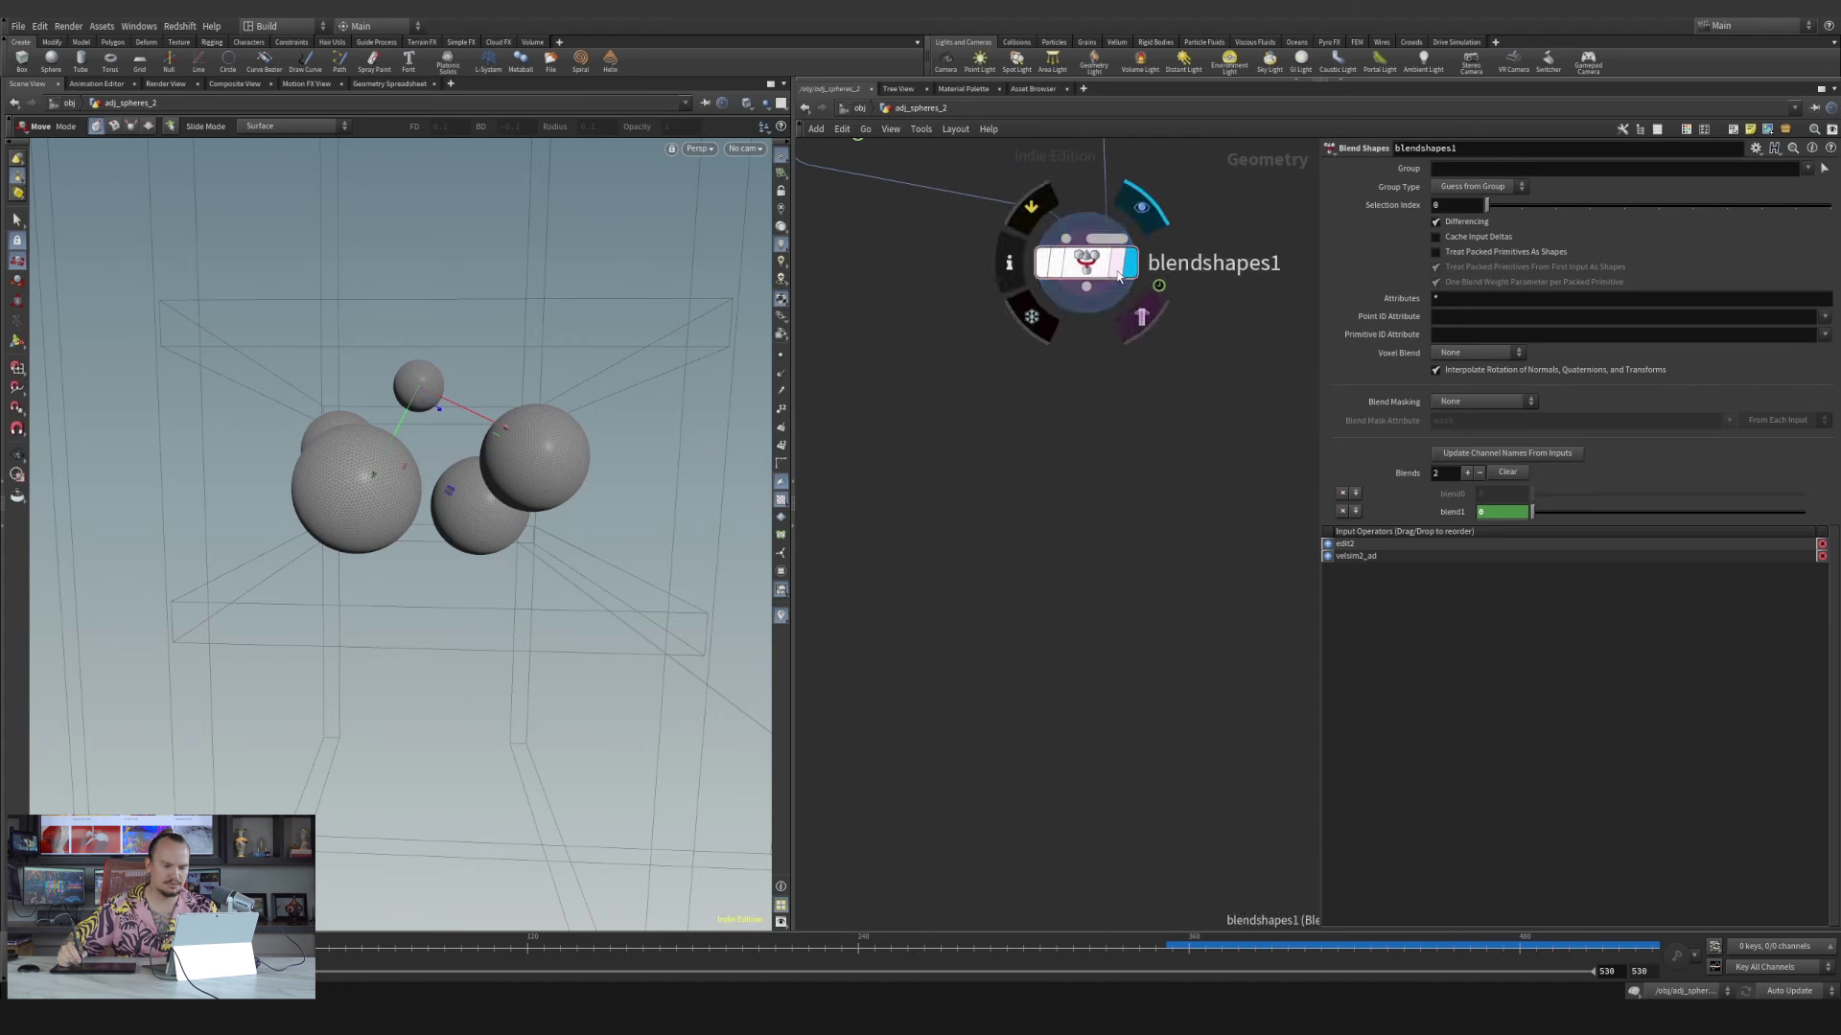
key("Tab")
type("hairgen")
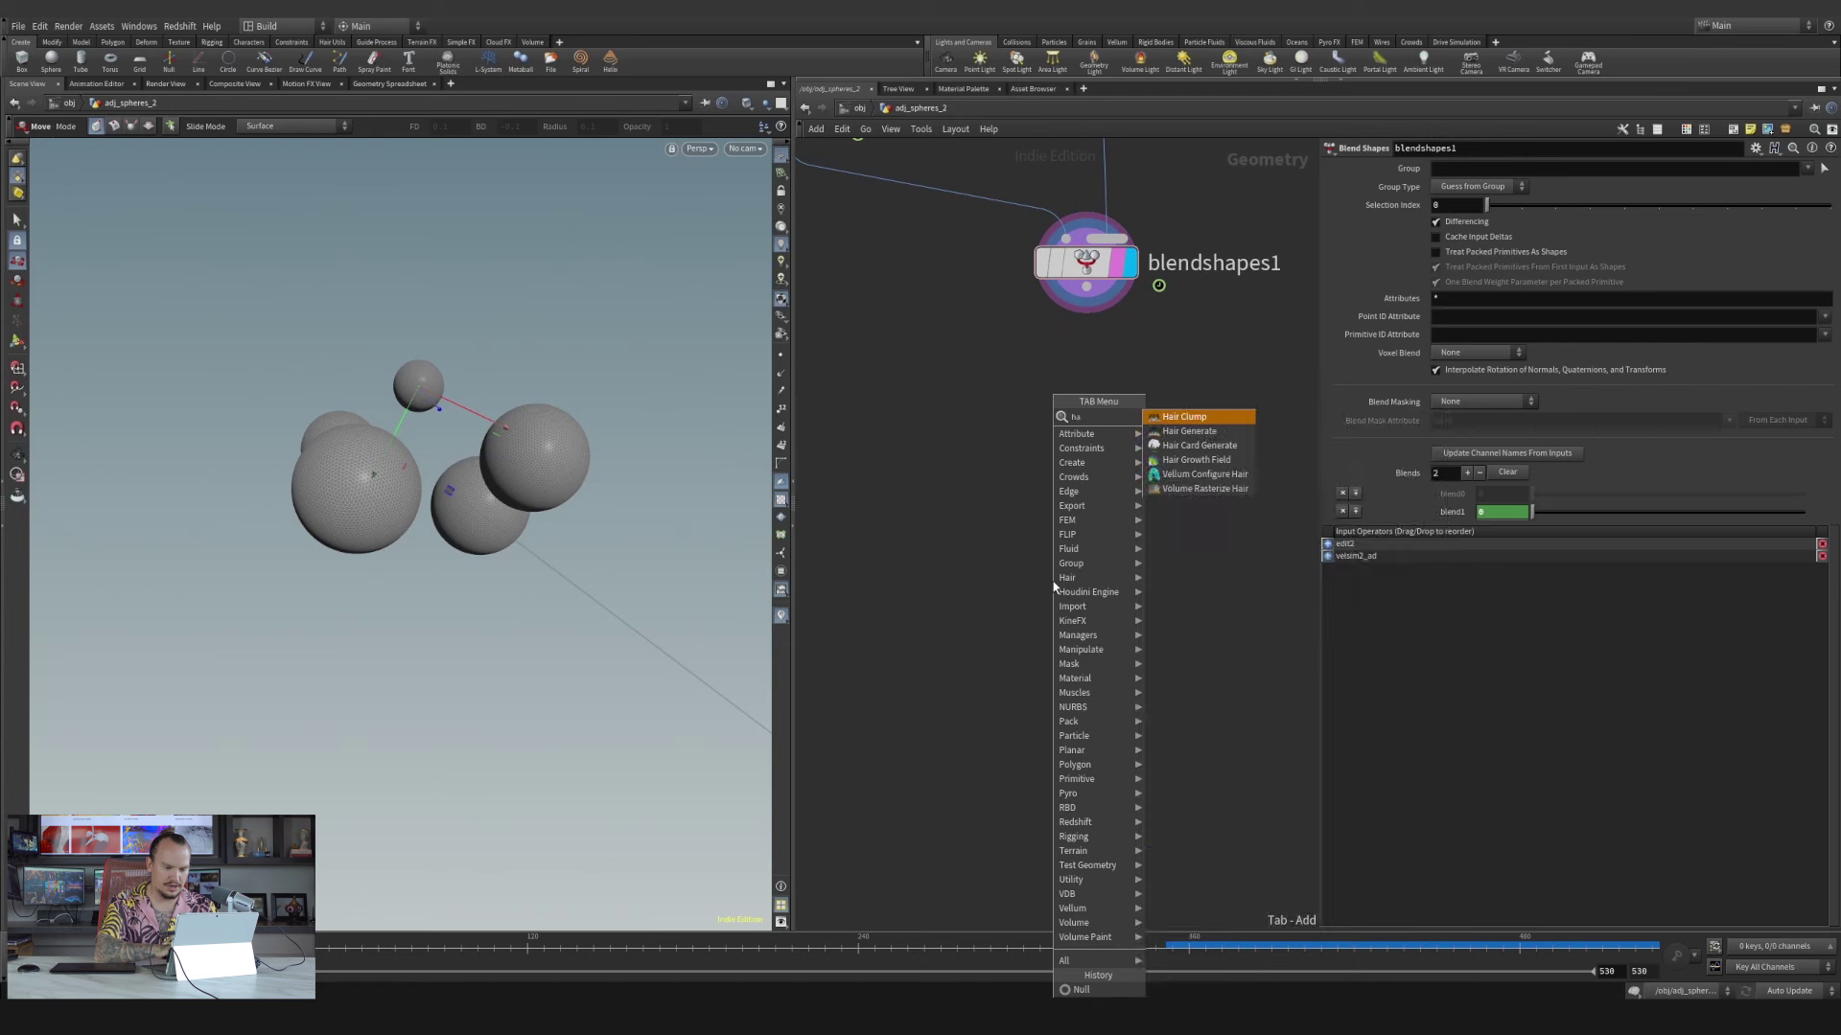
key("Return")
left_click(1053, 587)
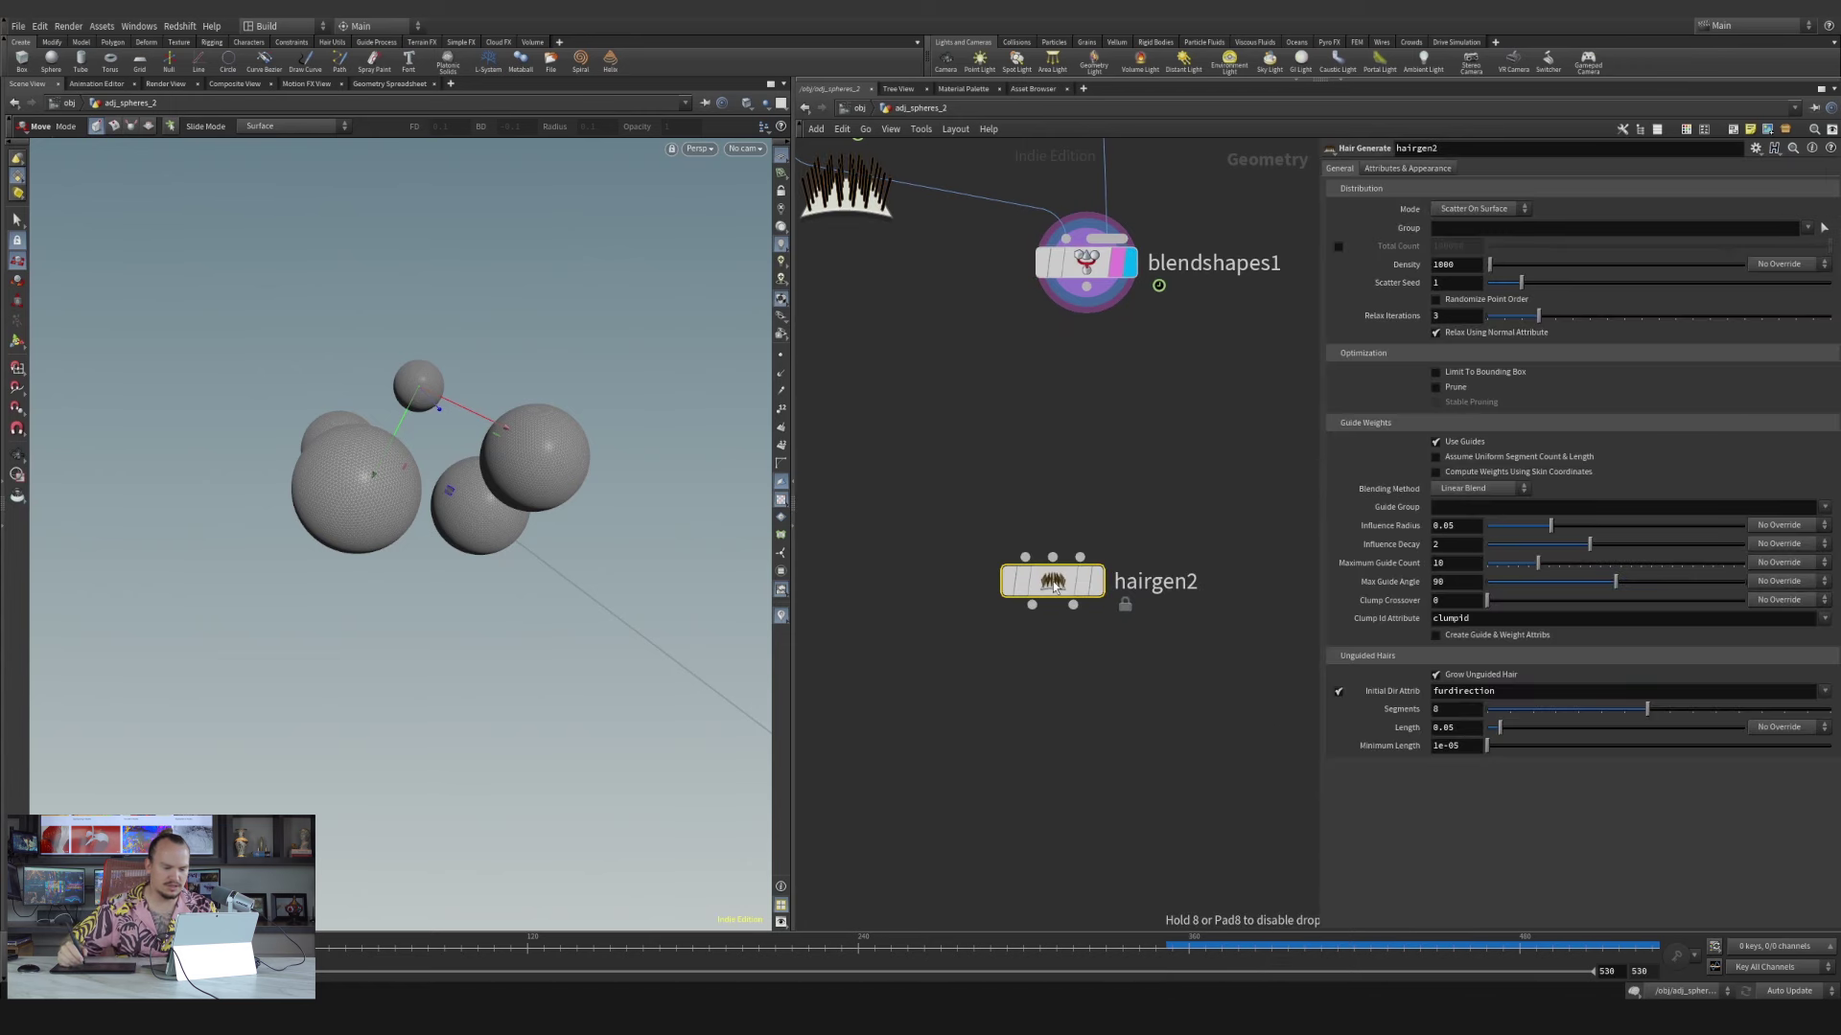
left_click_drag(1073, 317, 1086, 496)
left_click(1131, 508)
left_click(1117, 498)
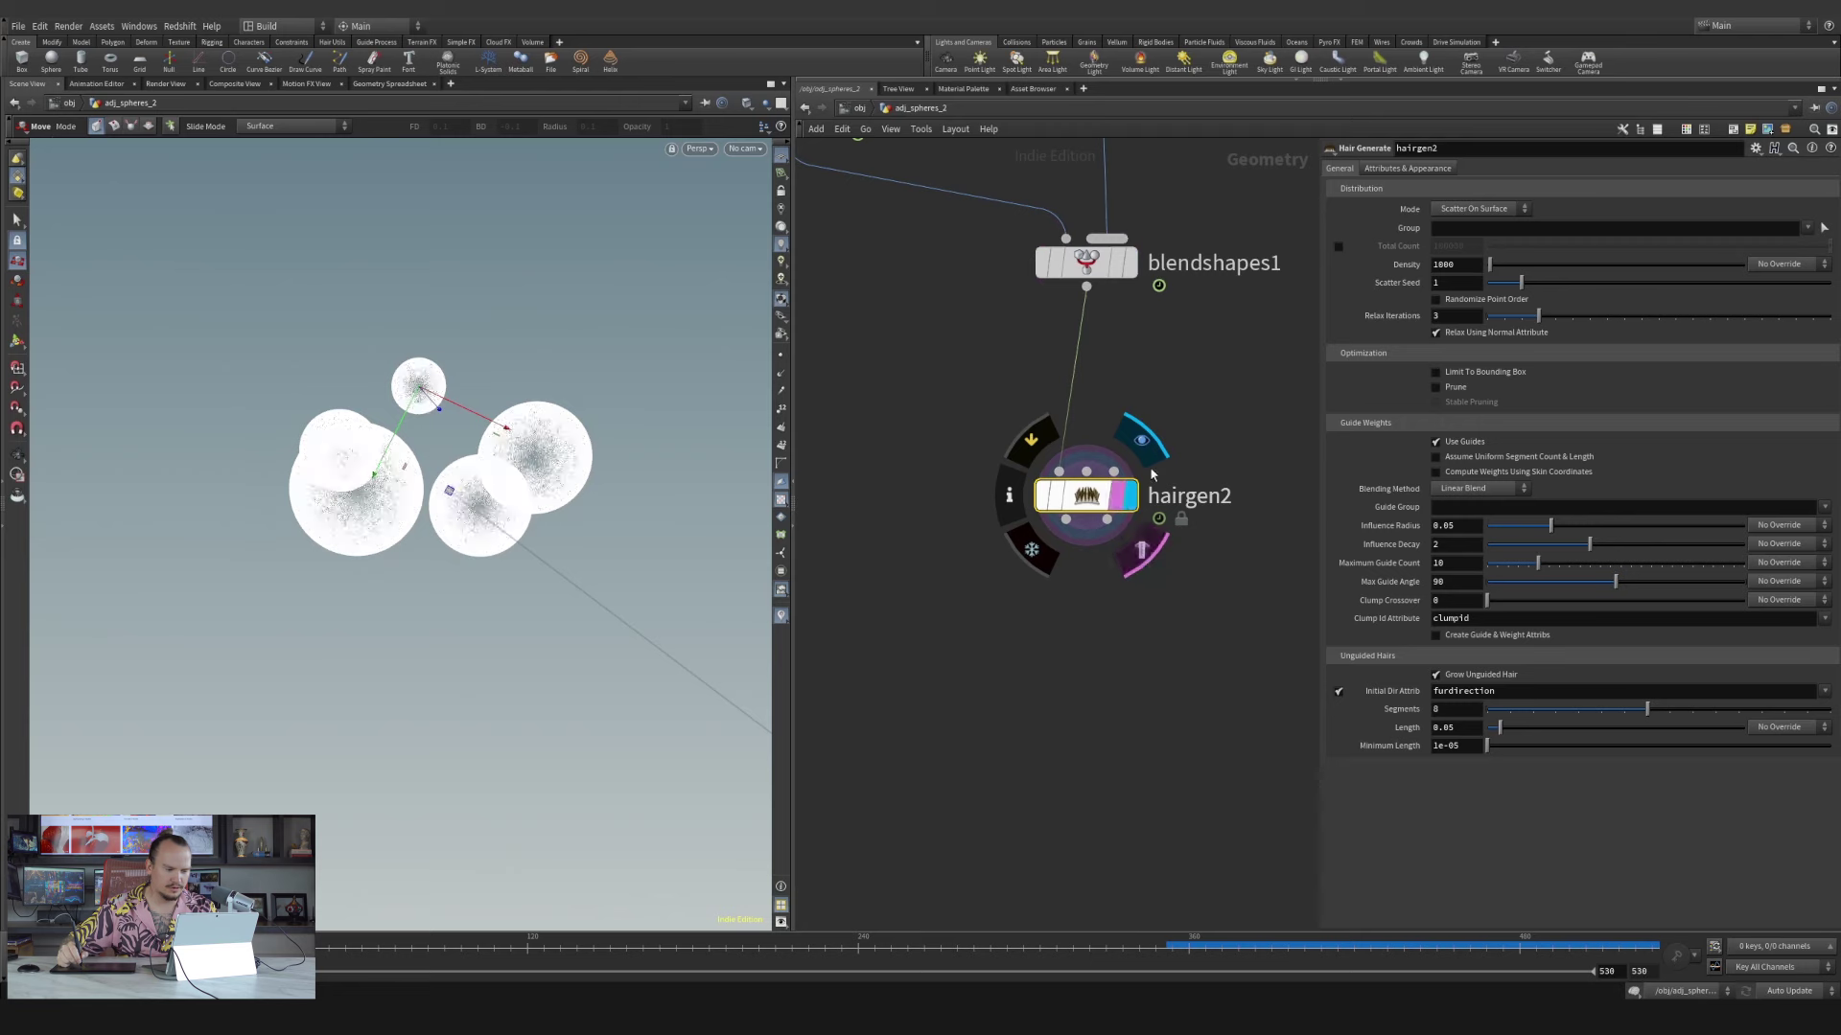
Increase the unguided hair Length of hairgen2 to about 0.12
right_click_drag(537, 441, 665, 378, "alt")
key("t")
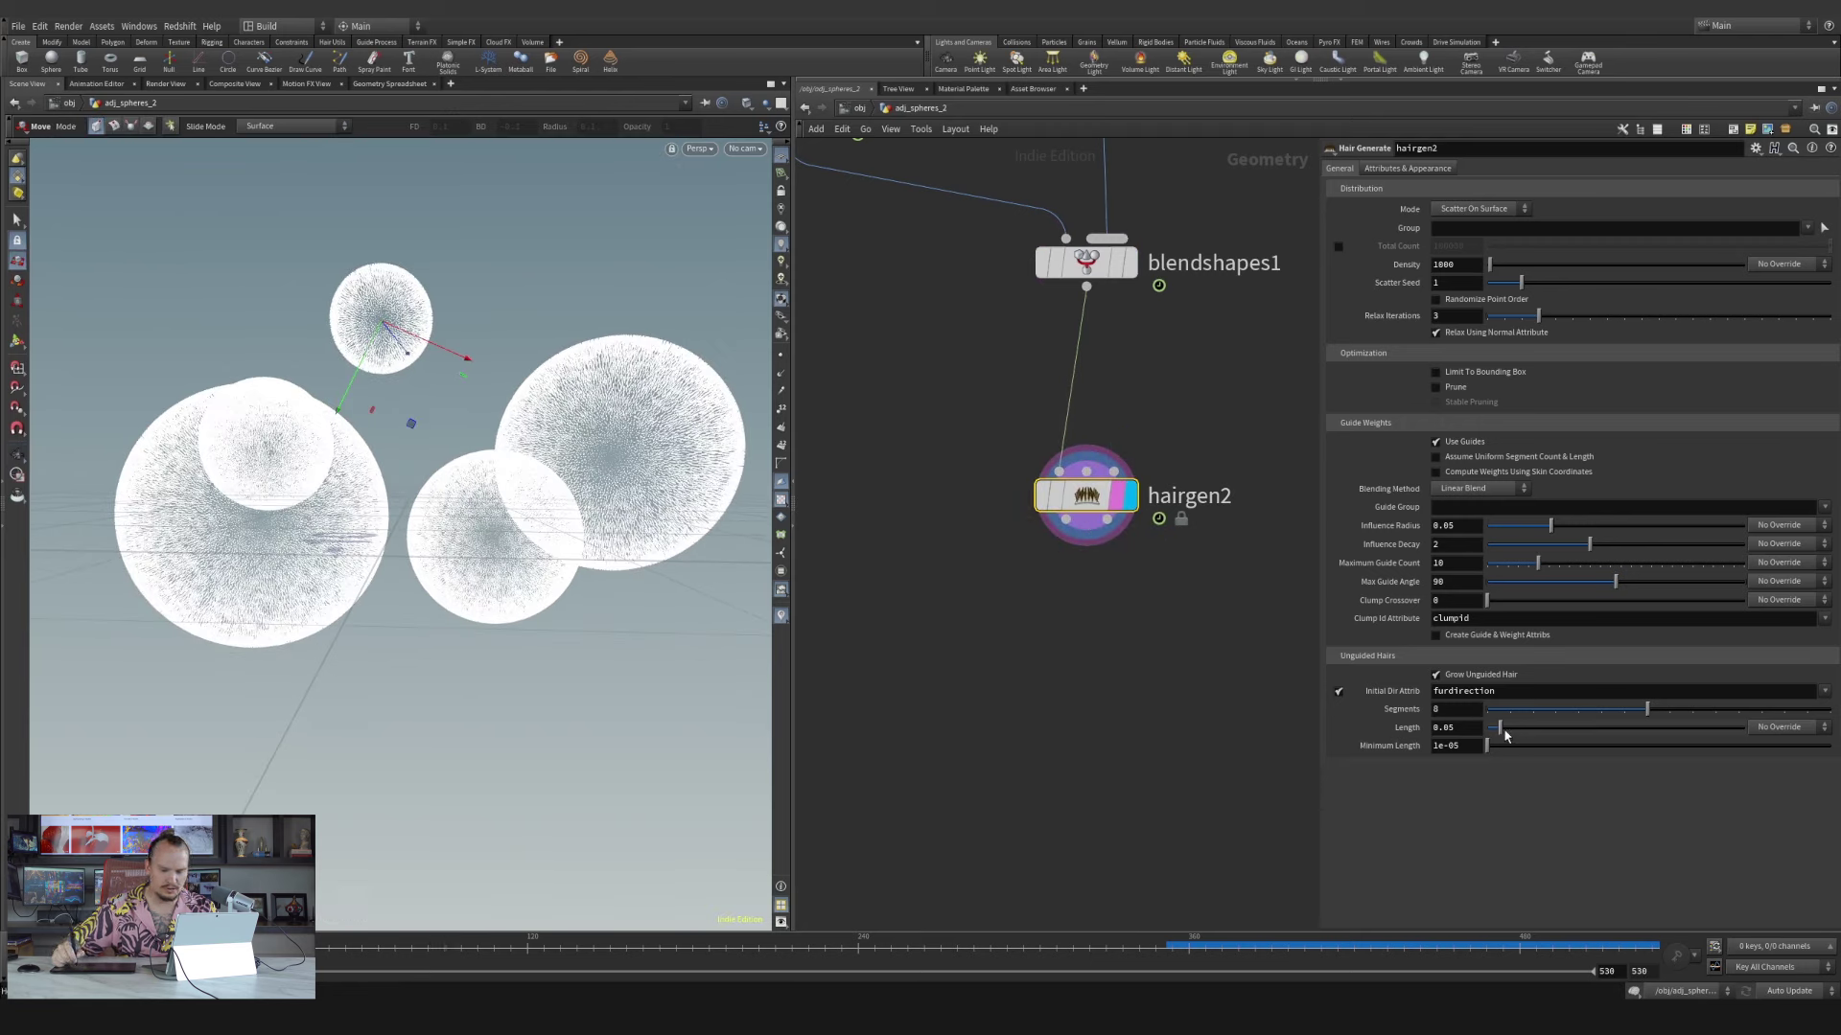
left_click_drag(1501, 729, 1520, 740)
Move hairgen2 farther below and to the side of blendshapes1 to make room for further hair nodes
middle_click_drag(1198, 403, 1189, 326)
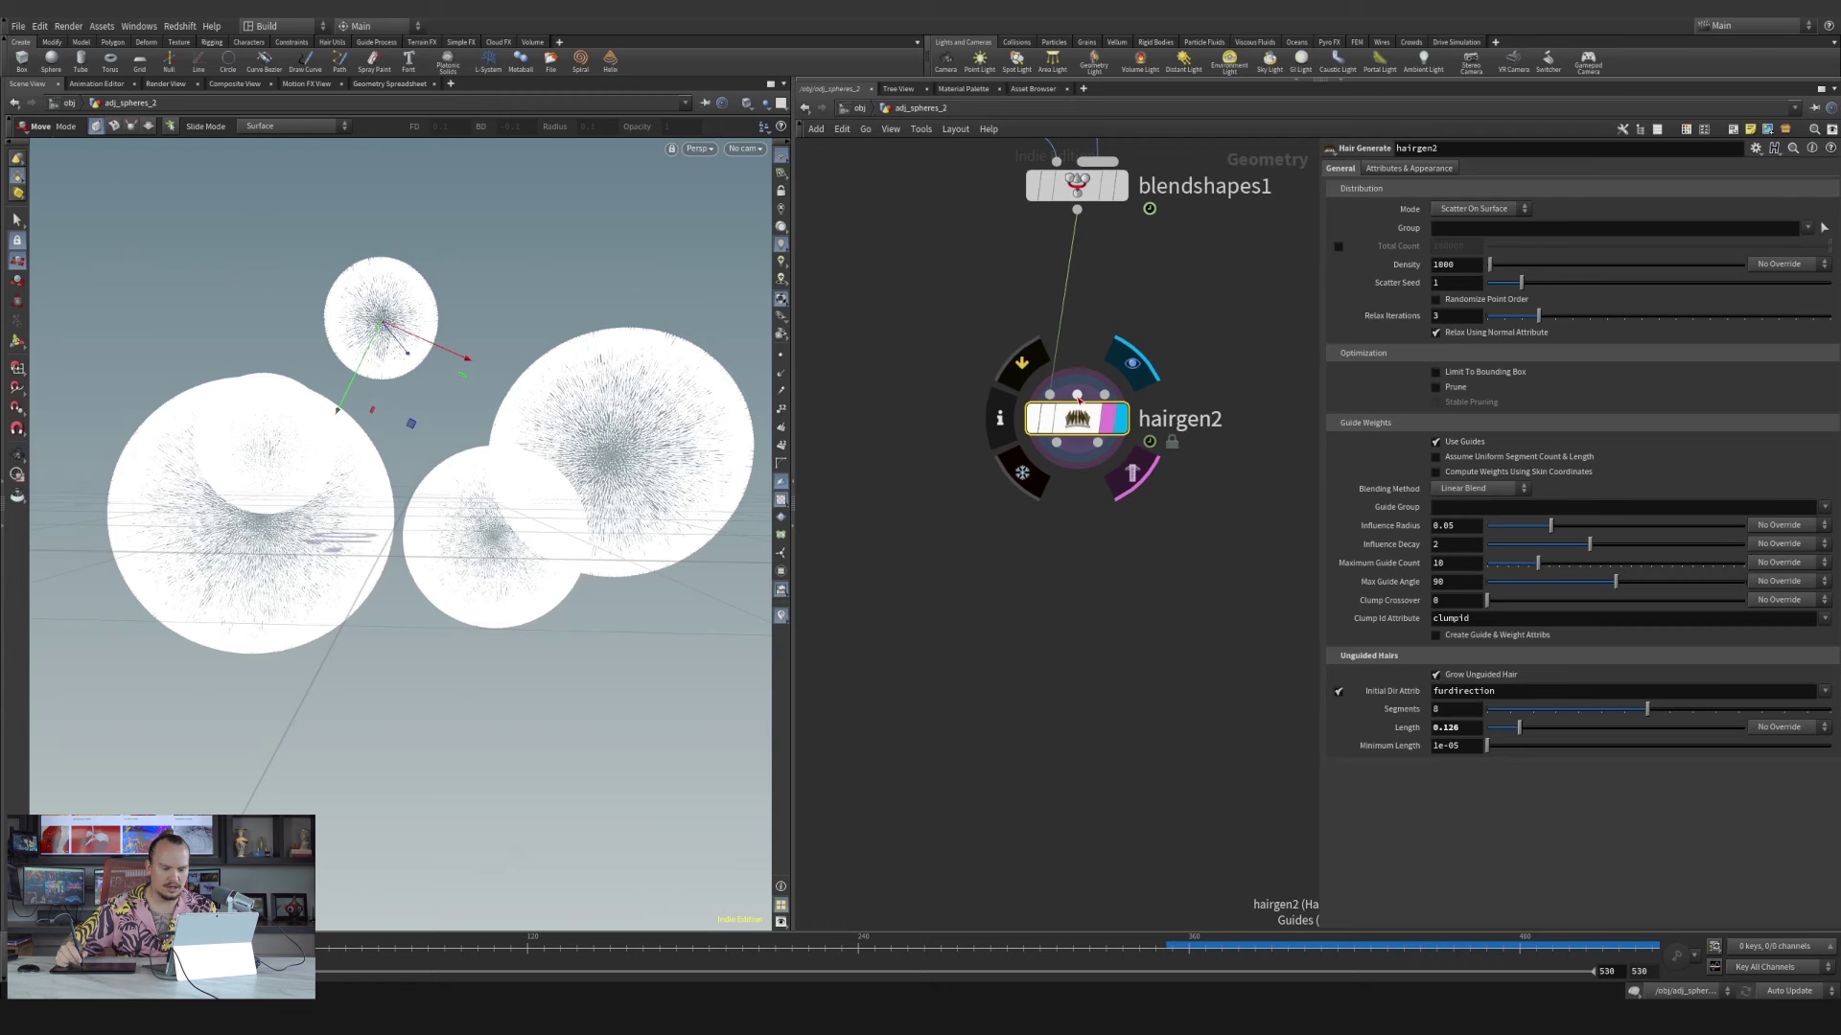
left_click_drag(1081, 422, 1055, 513)
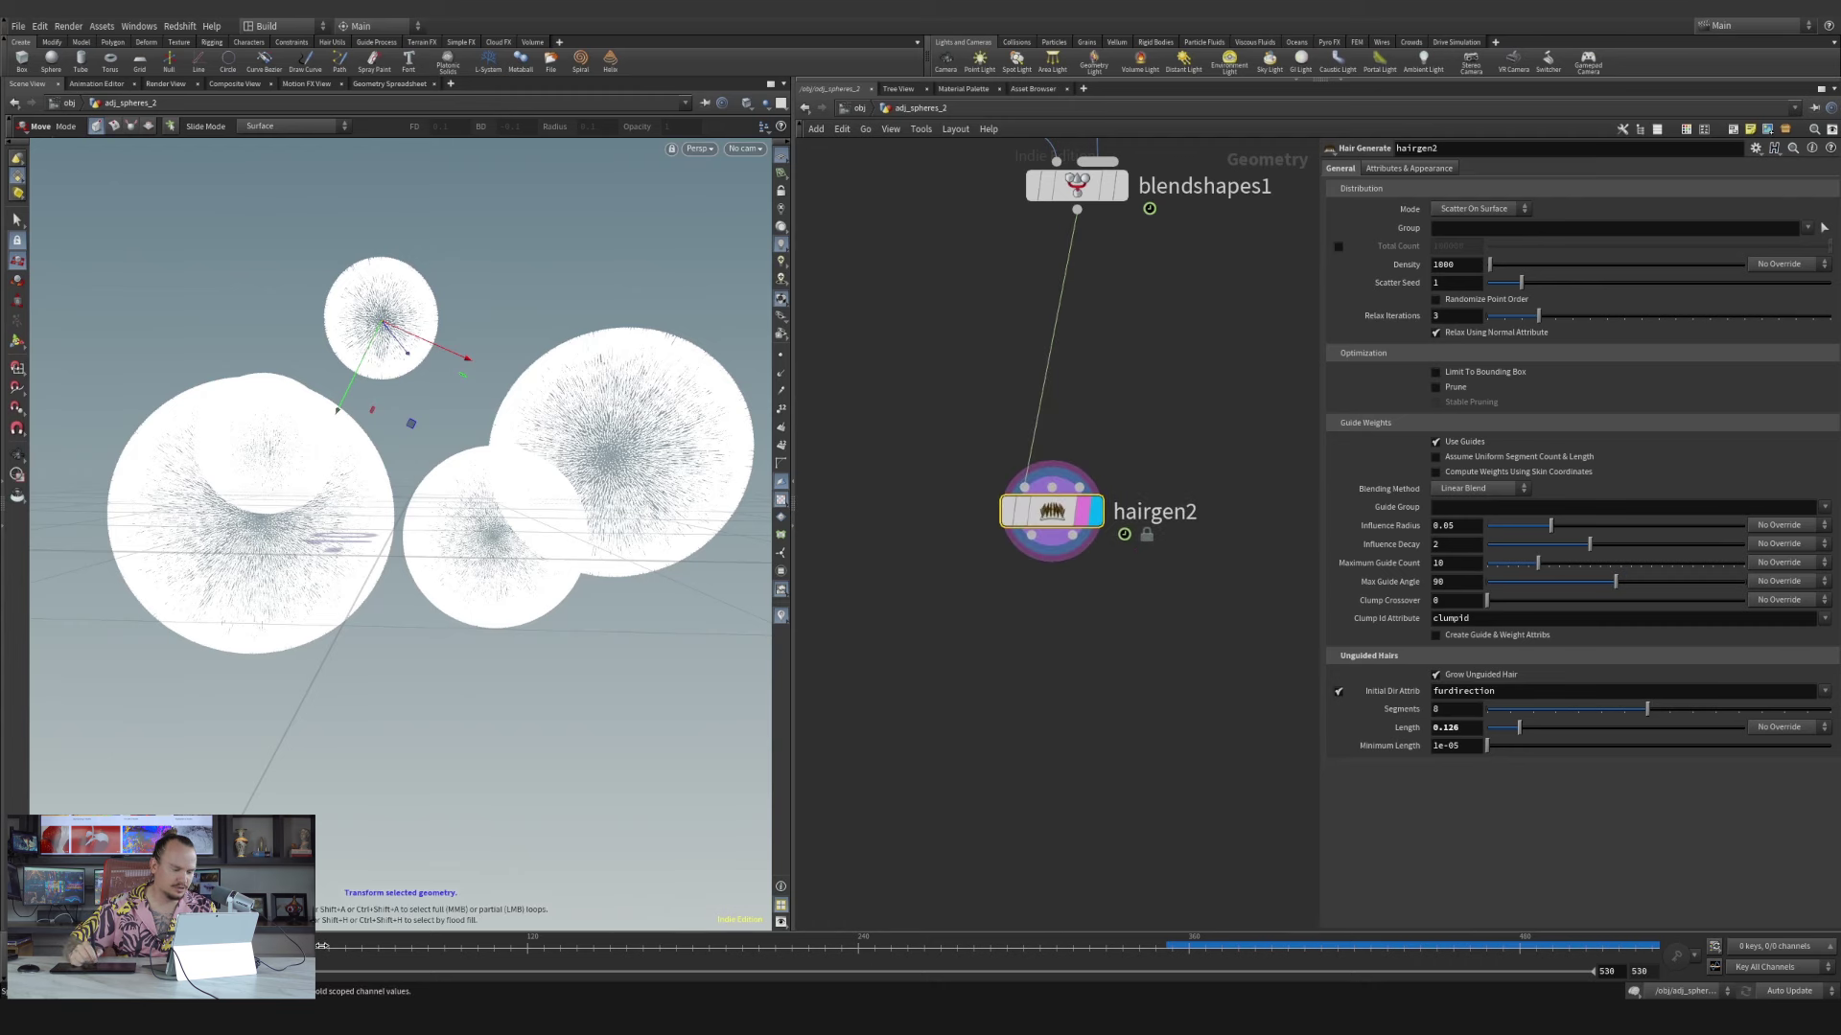
left_click_drag(322, 946, 220, 946)
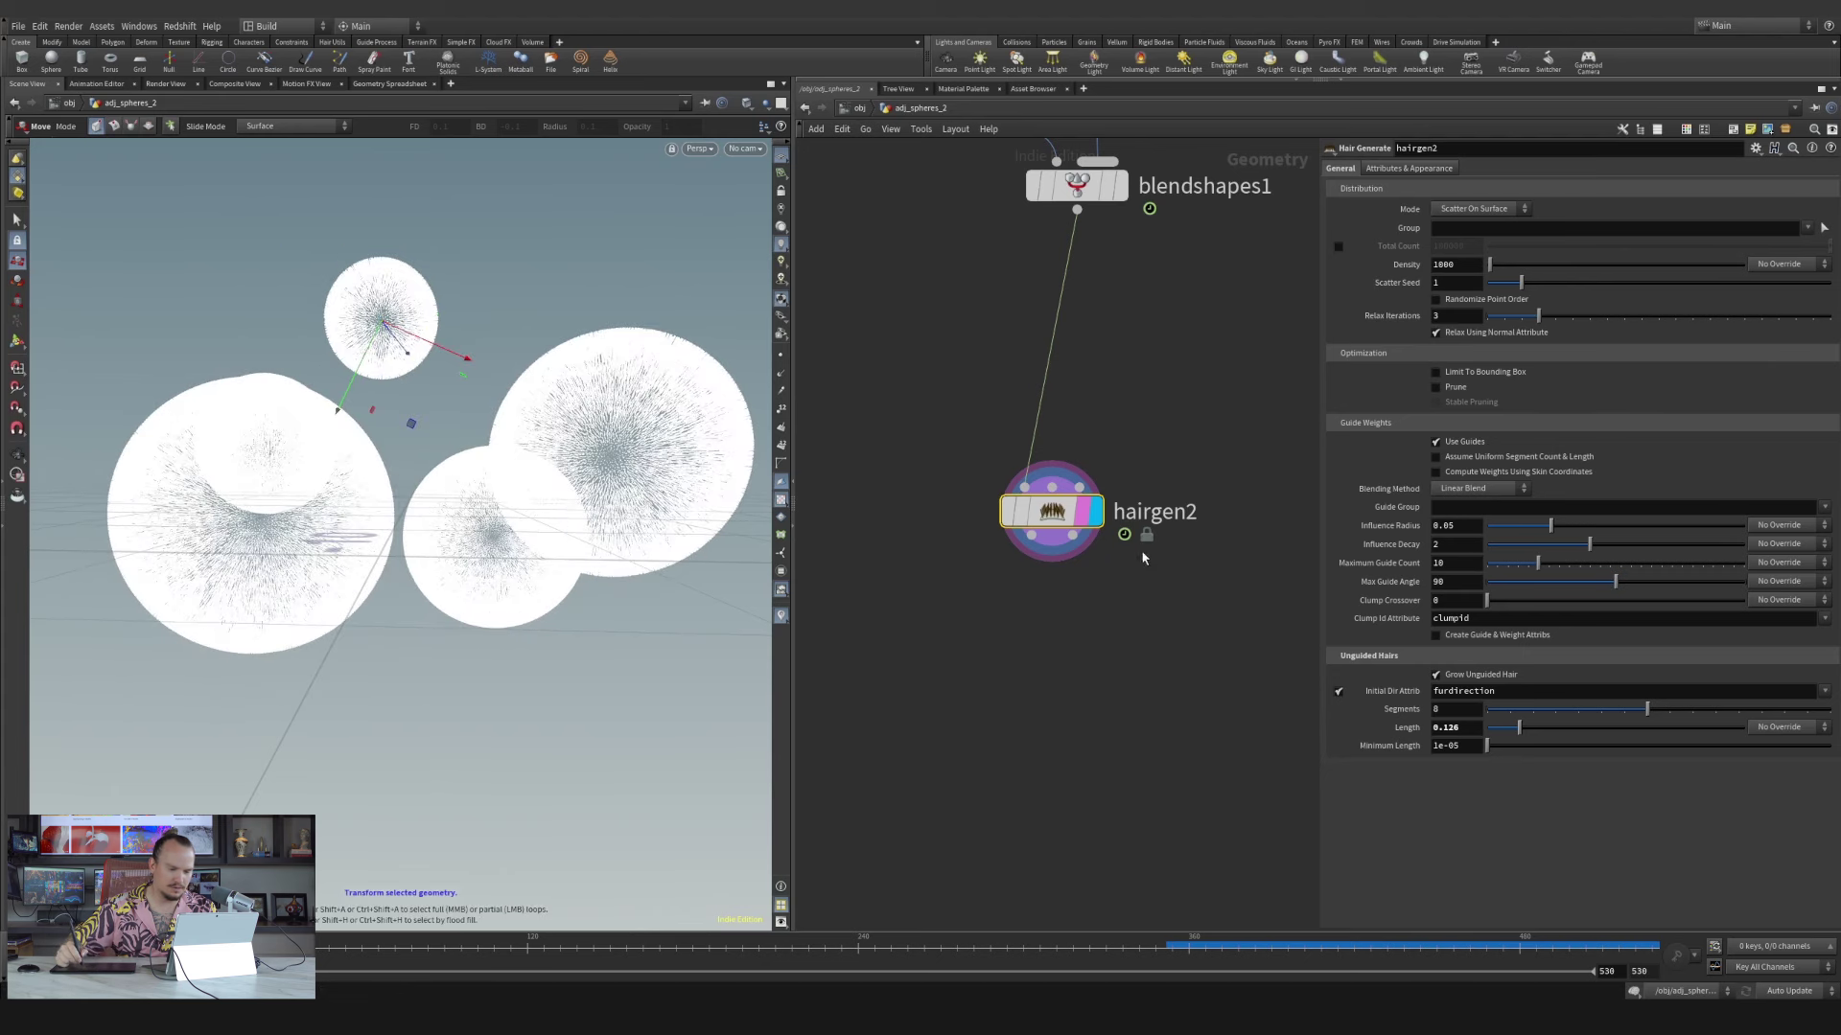
left_click_drag(1052, 510, 1018, 477)
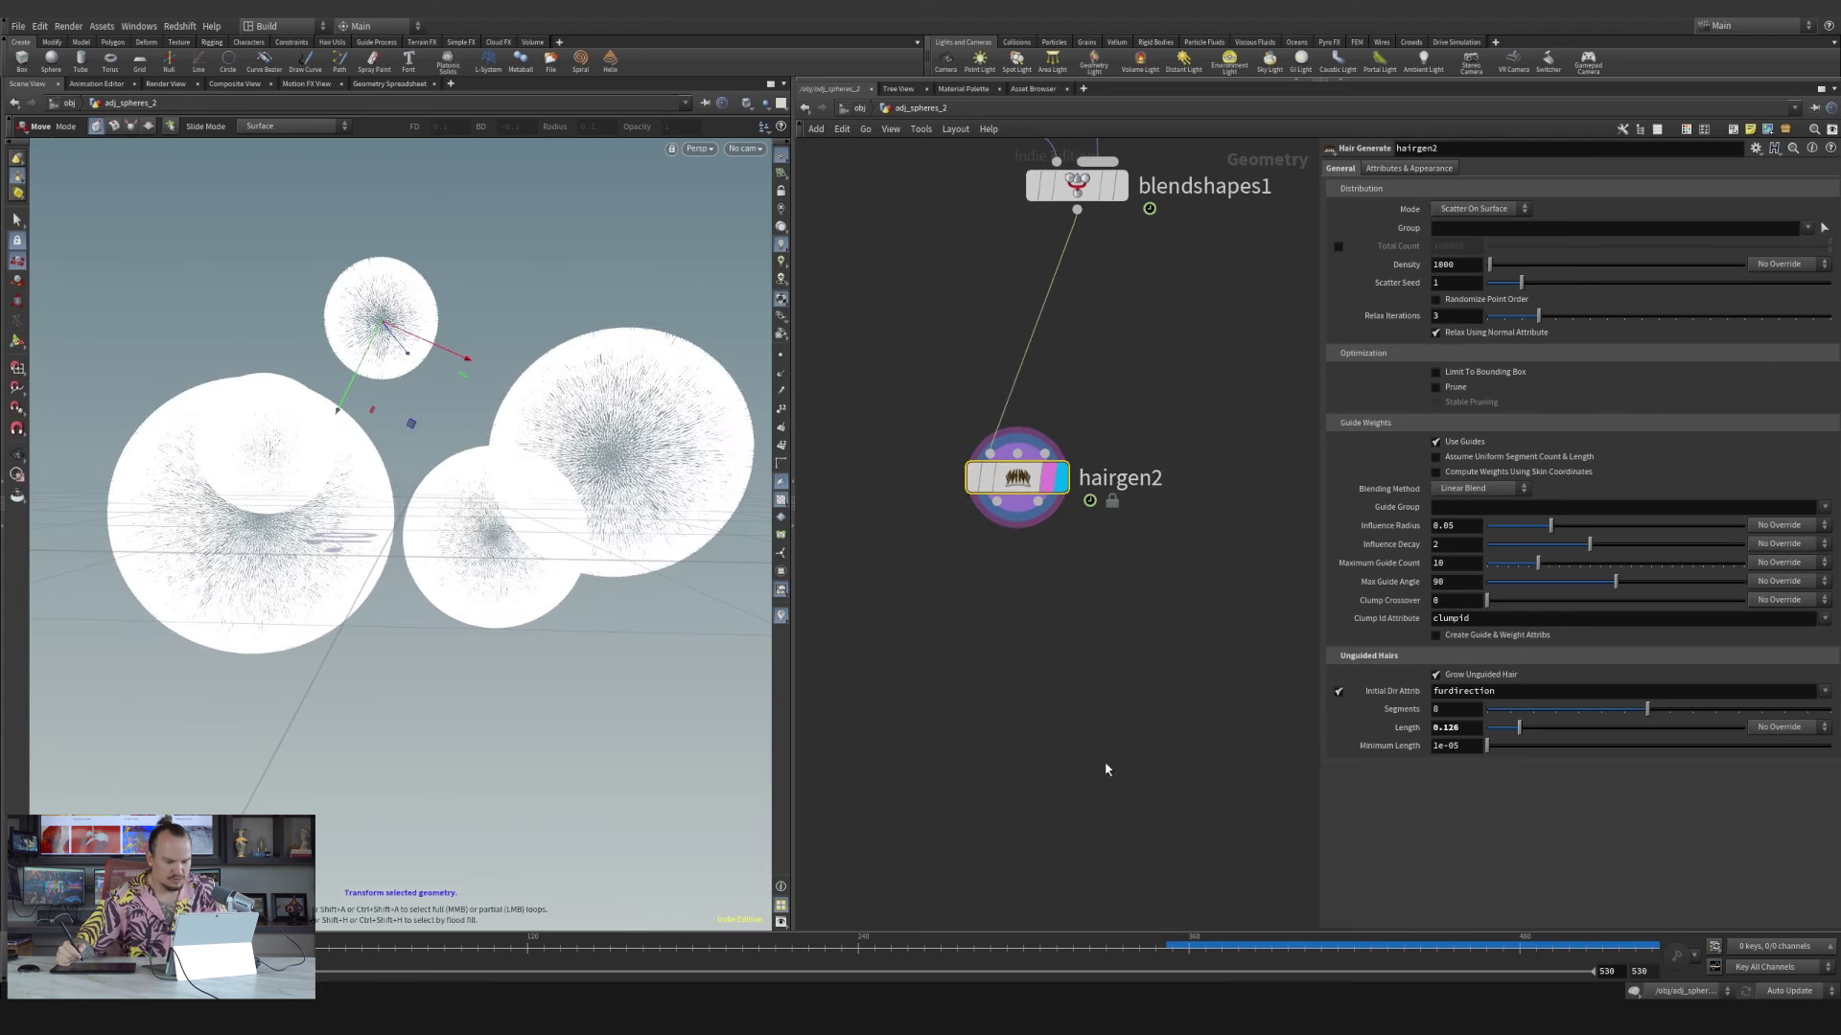
mouse_move(1158, 1016)
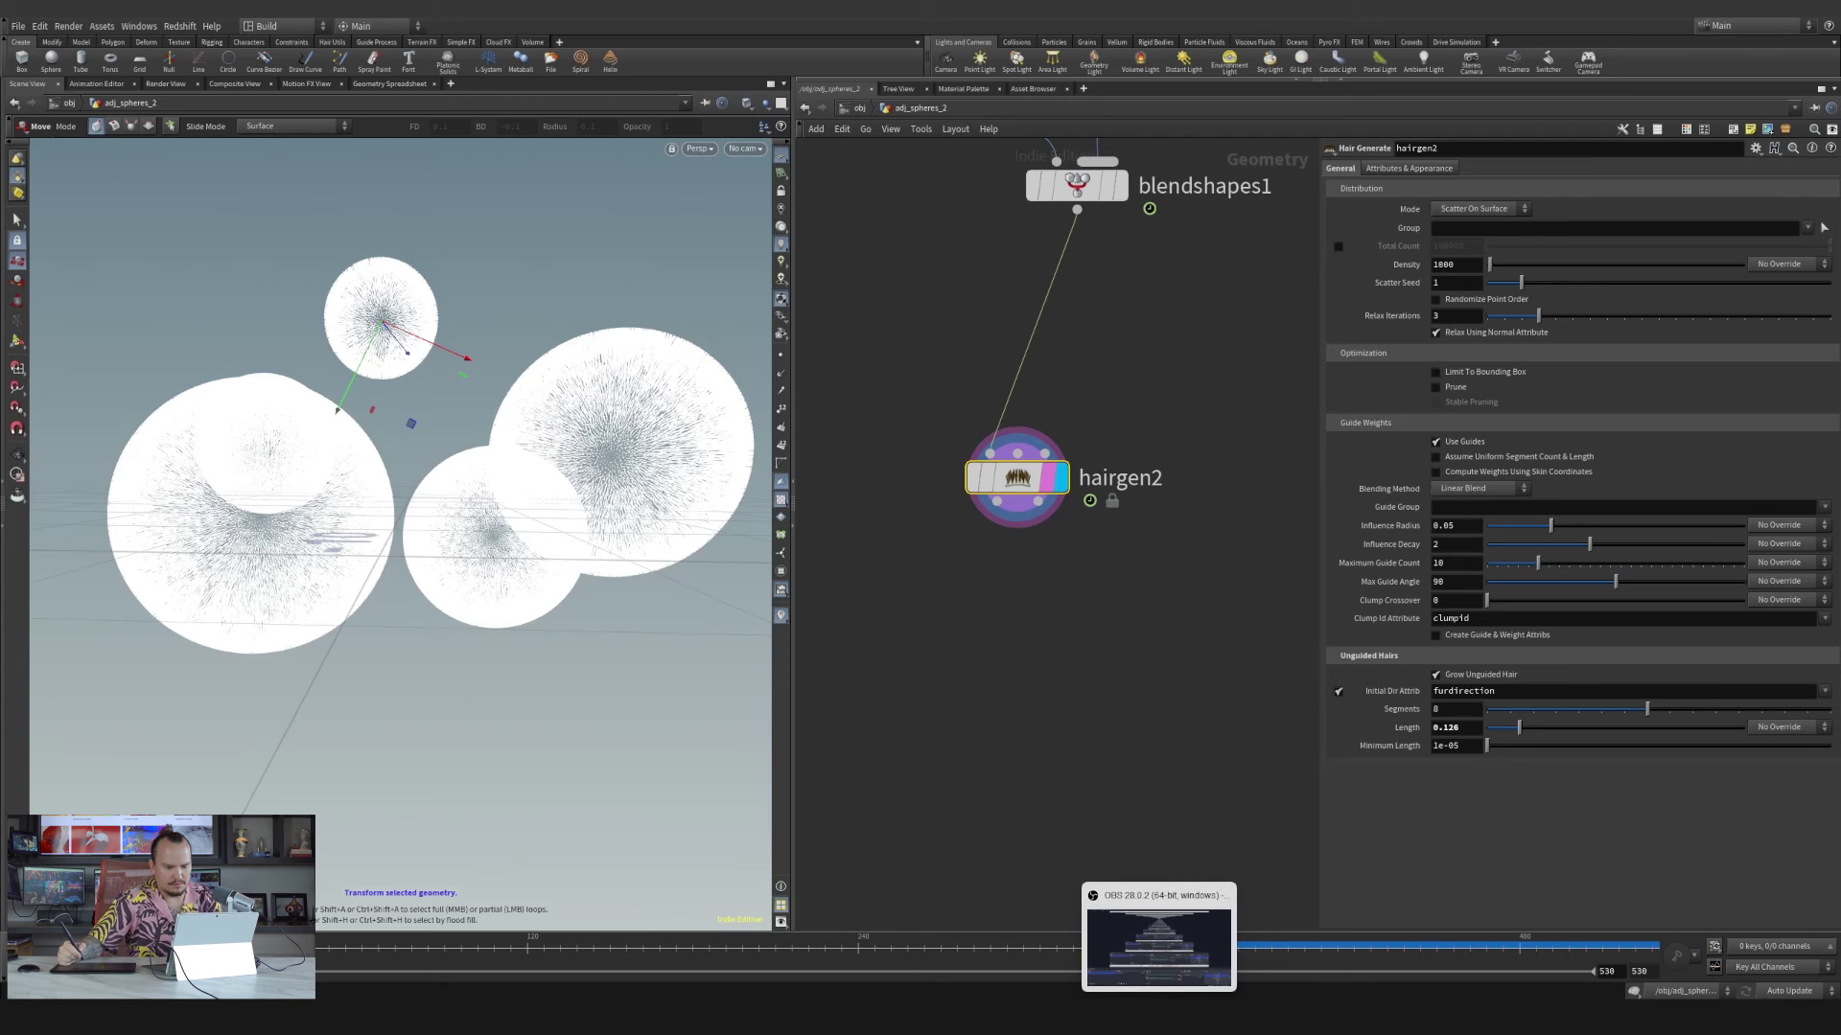
Add a Hair Clump node below hairgen2
left_click(1034, 616)
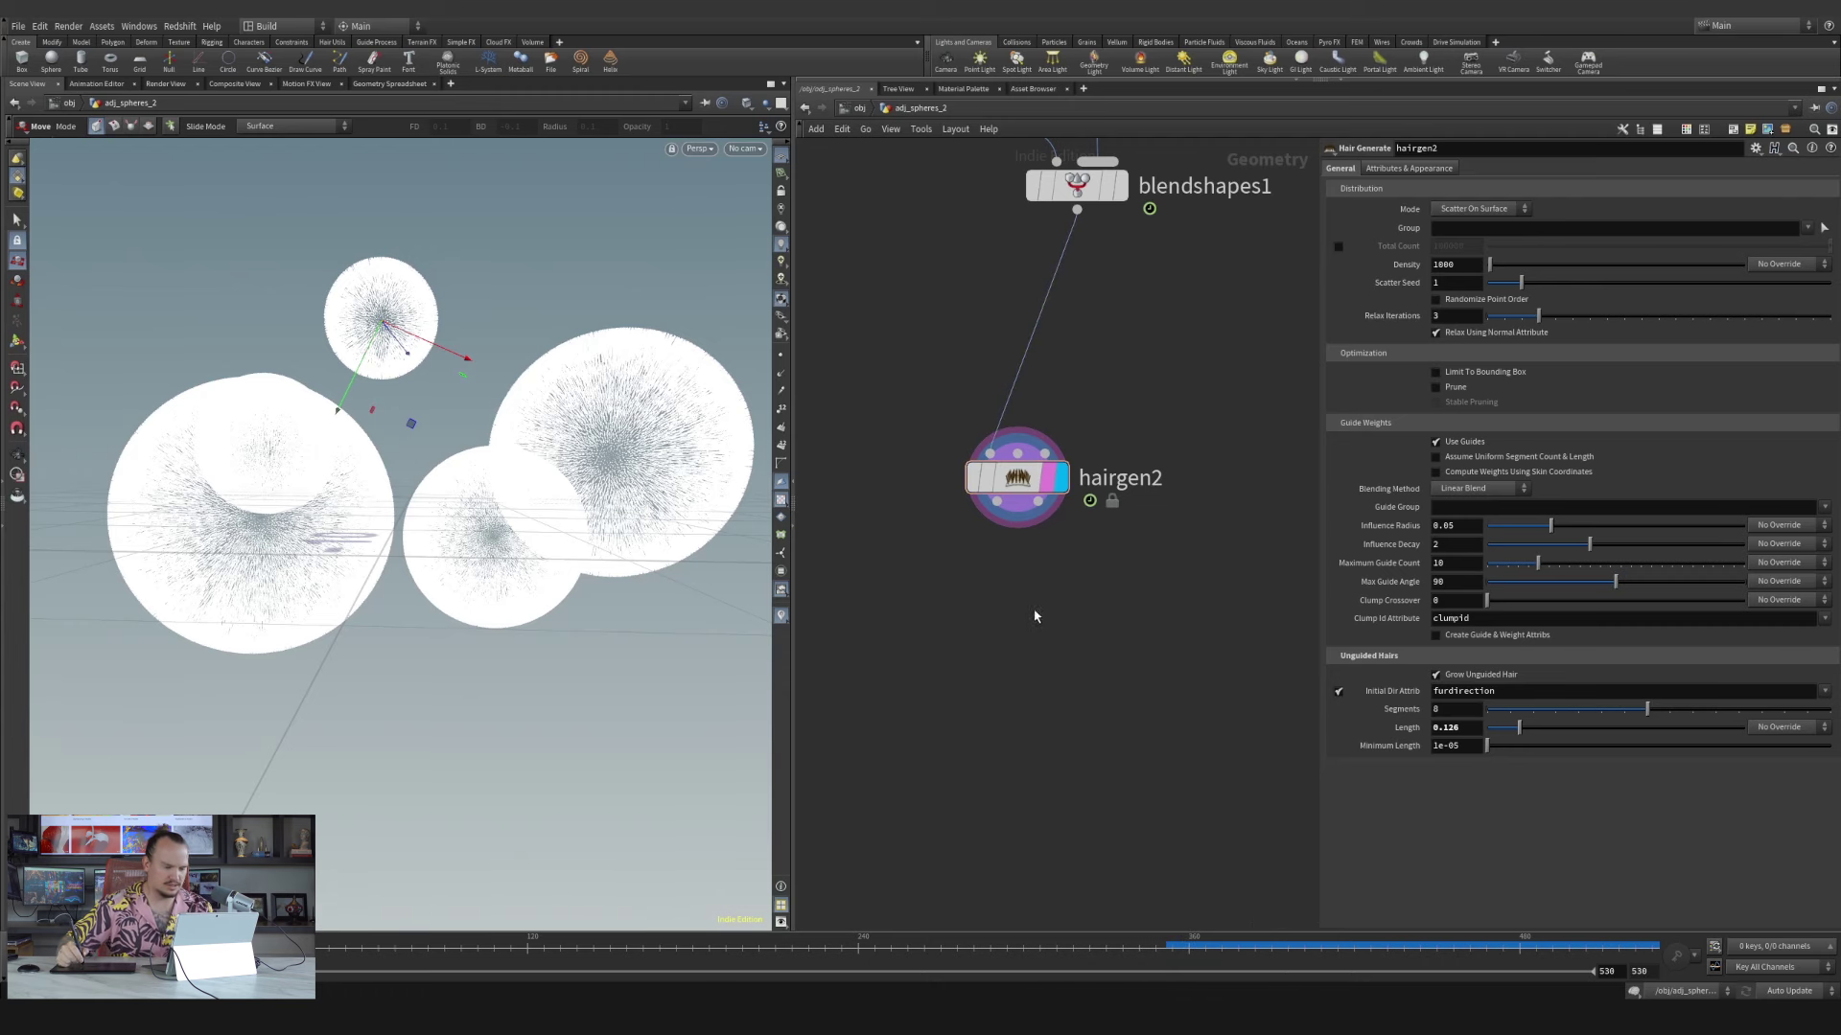
key("Tab")
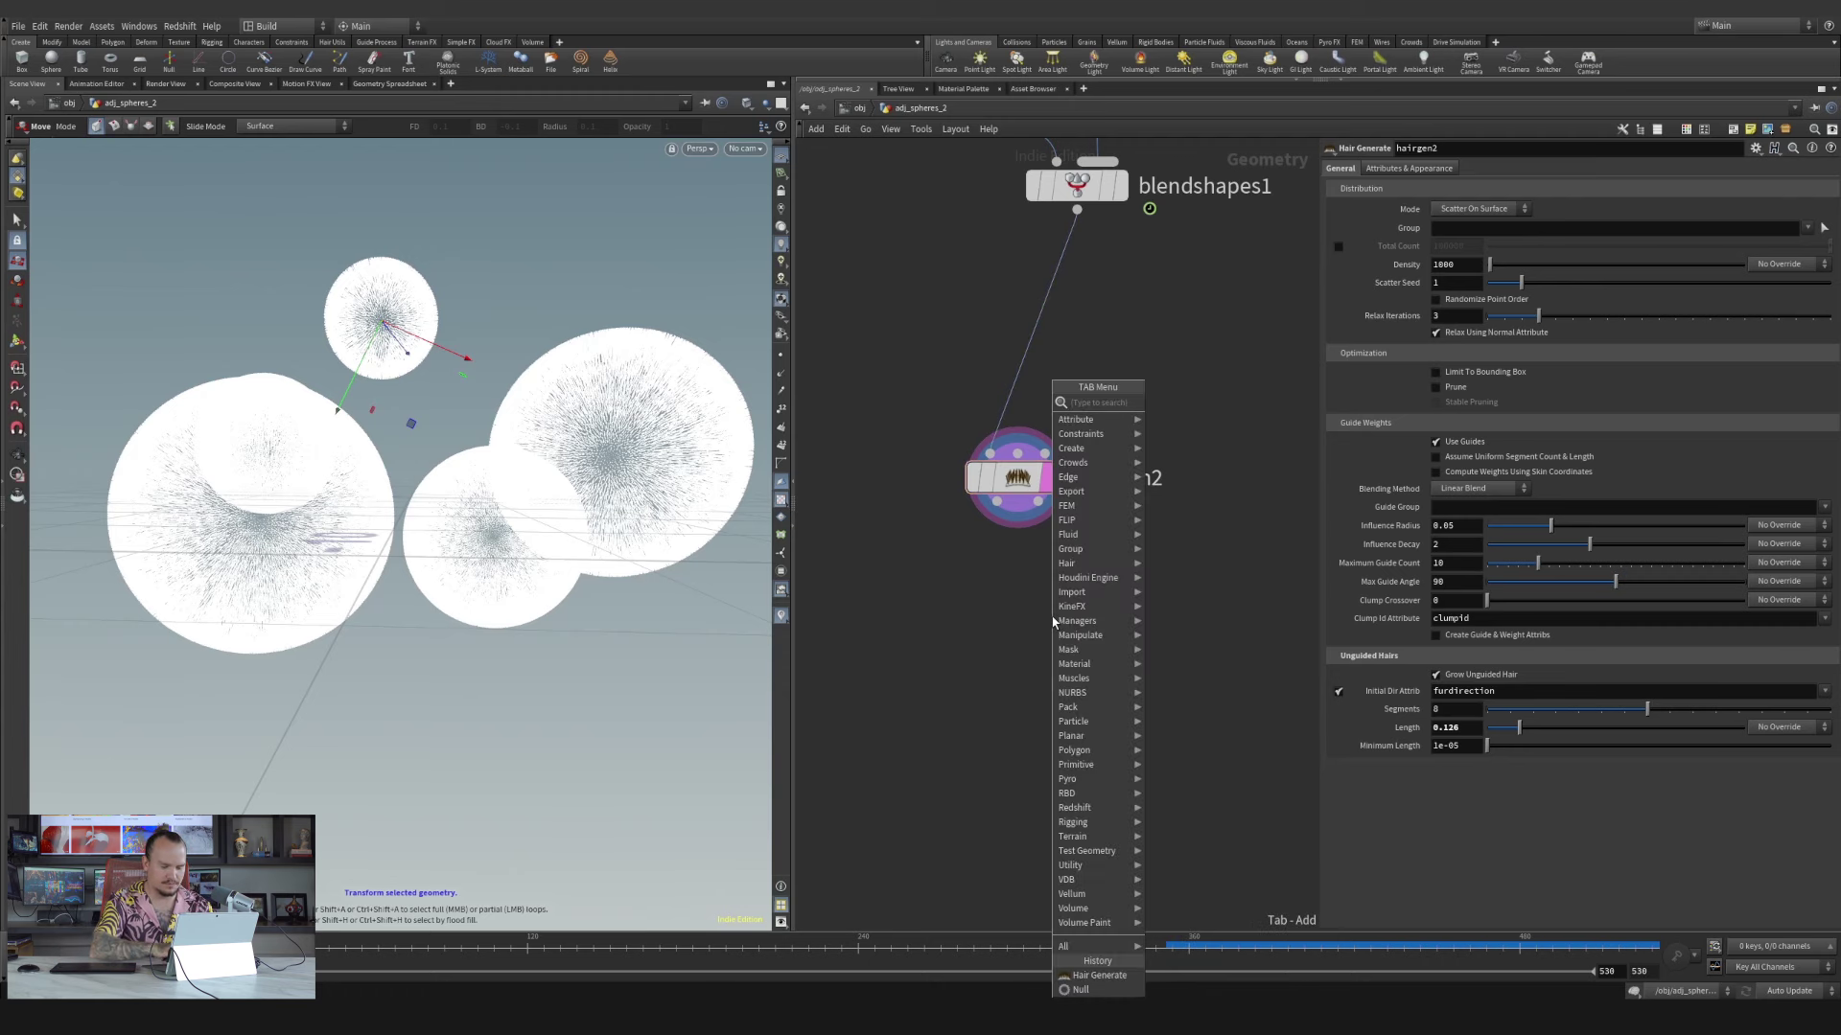
type("hairclump")
key("Return")
left_click(1051, 621)
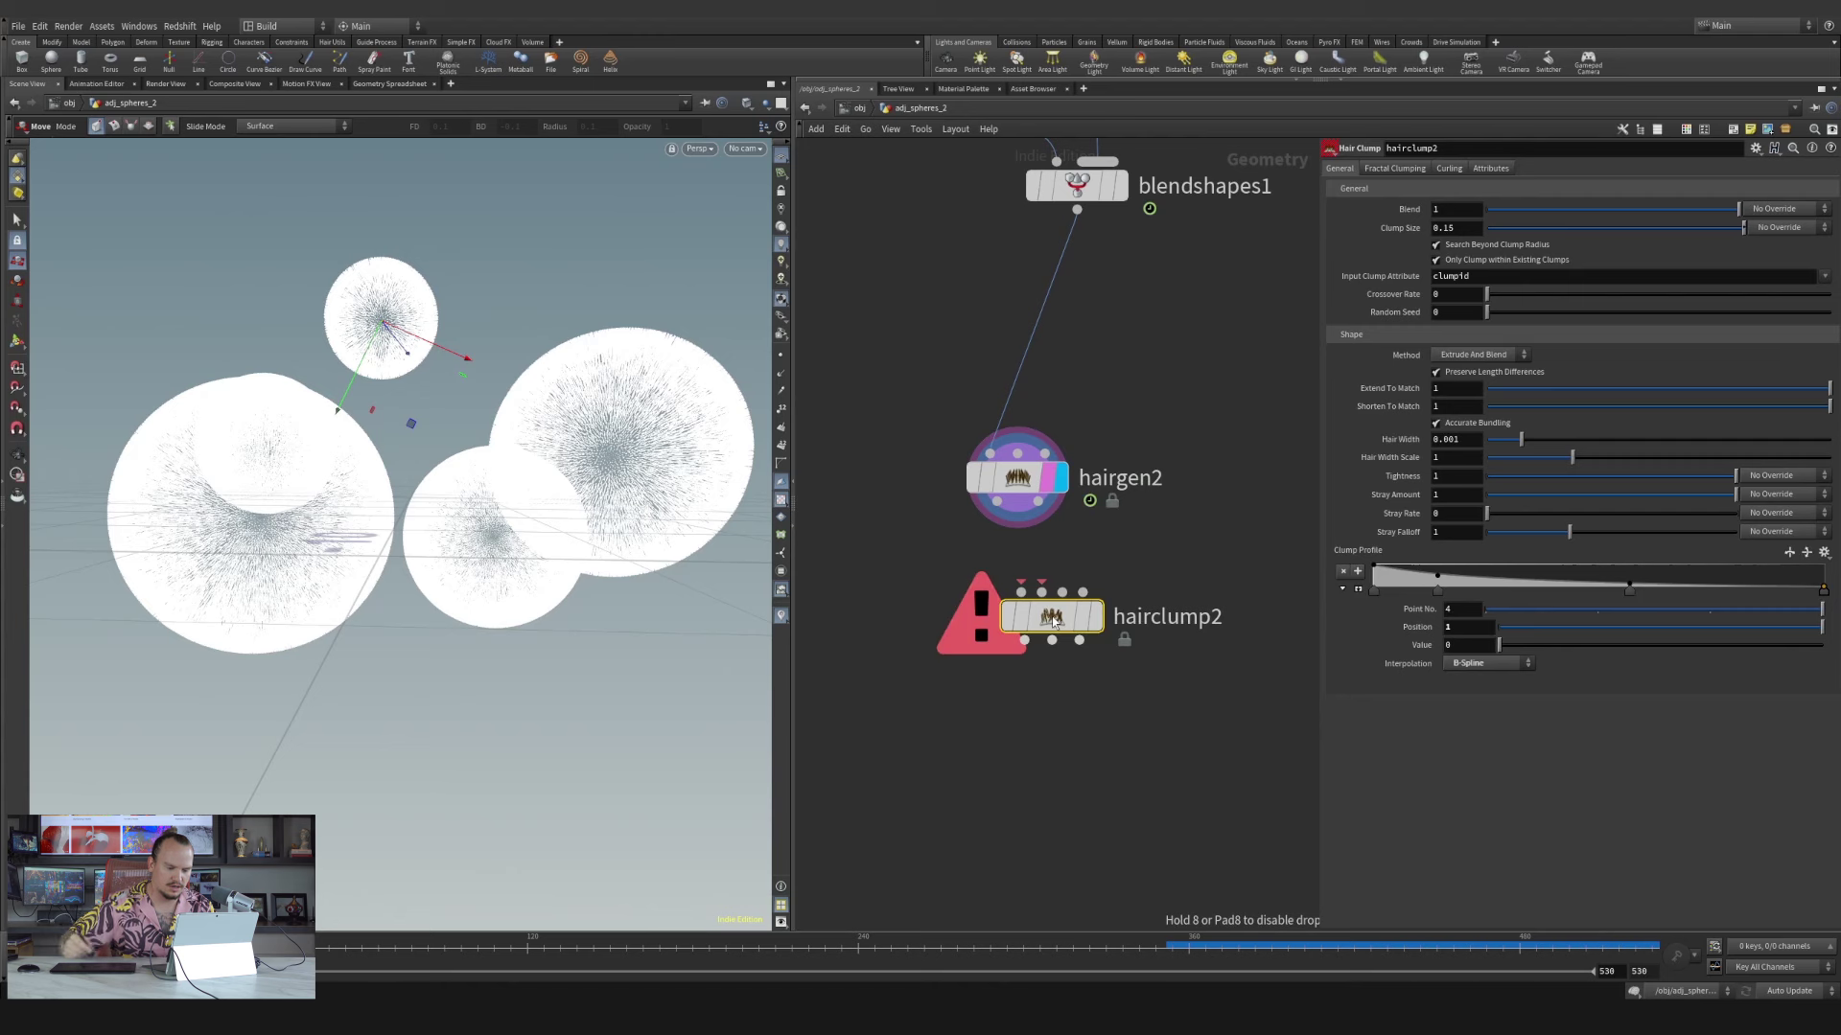
Connect hairgen2 to the Guides input of hairclump2 and blendshapes1 to its Skin input, and display hairclump2
mouse_move(1019, 596)
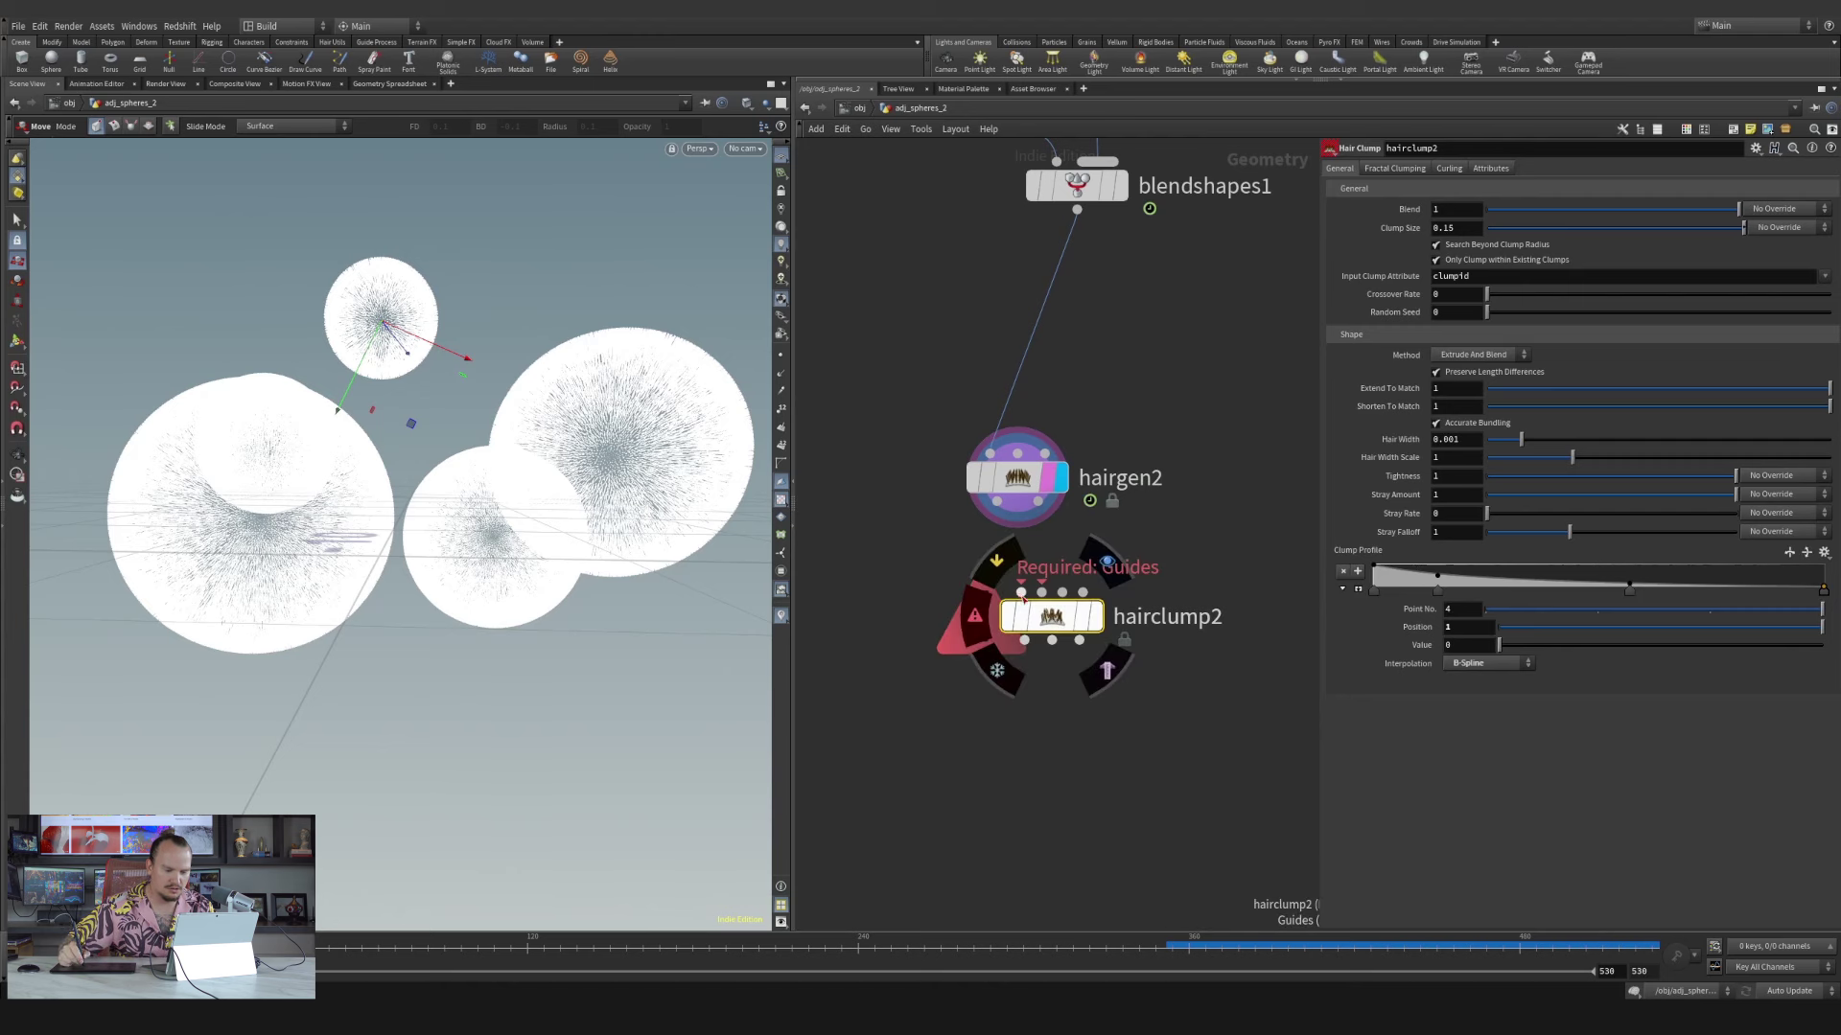
left_click_drag(1022, 594, 952, 424)
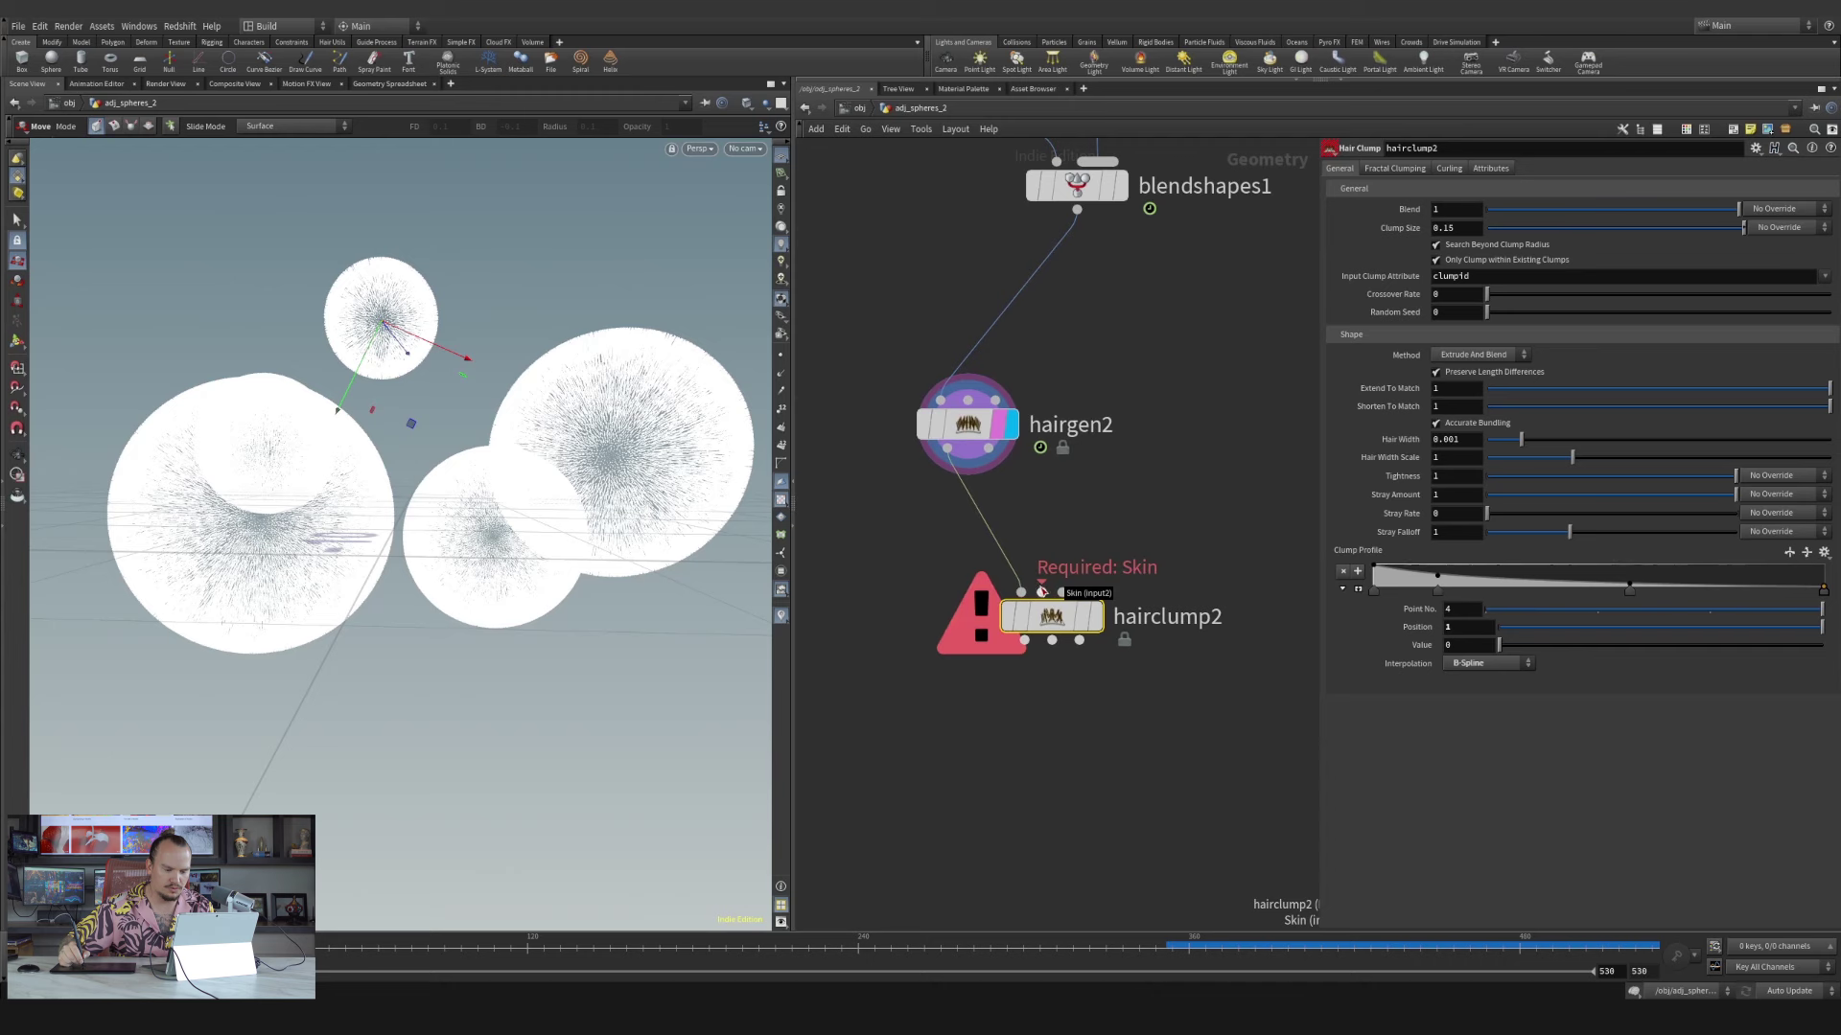
left_click_drag(1042, 592, 1077, 211)
left_click_drag(968, 427, 935, 413)
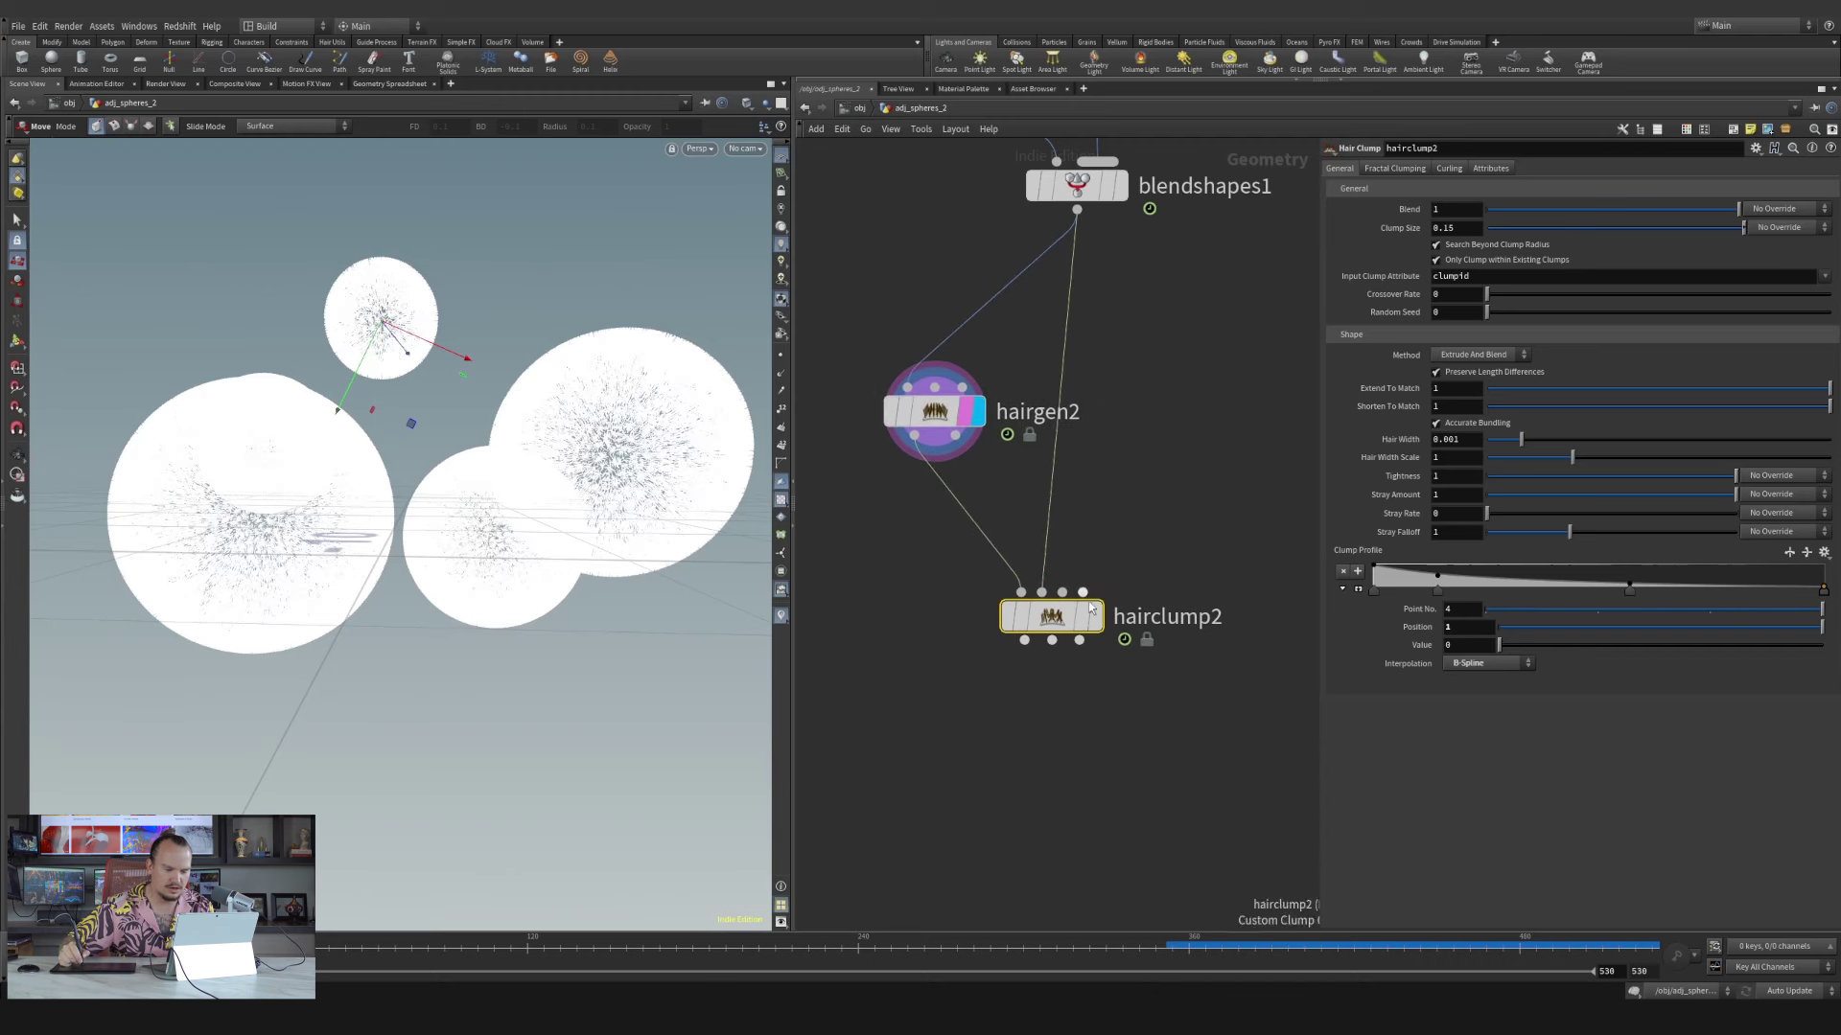
left_click(1094, 613)
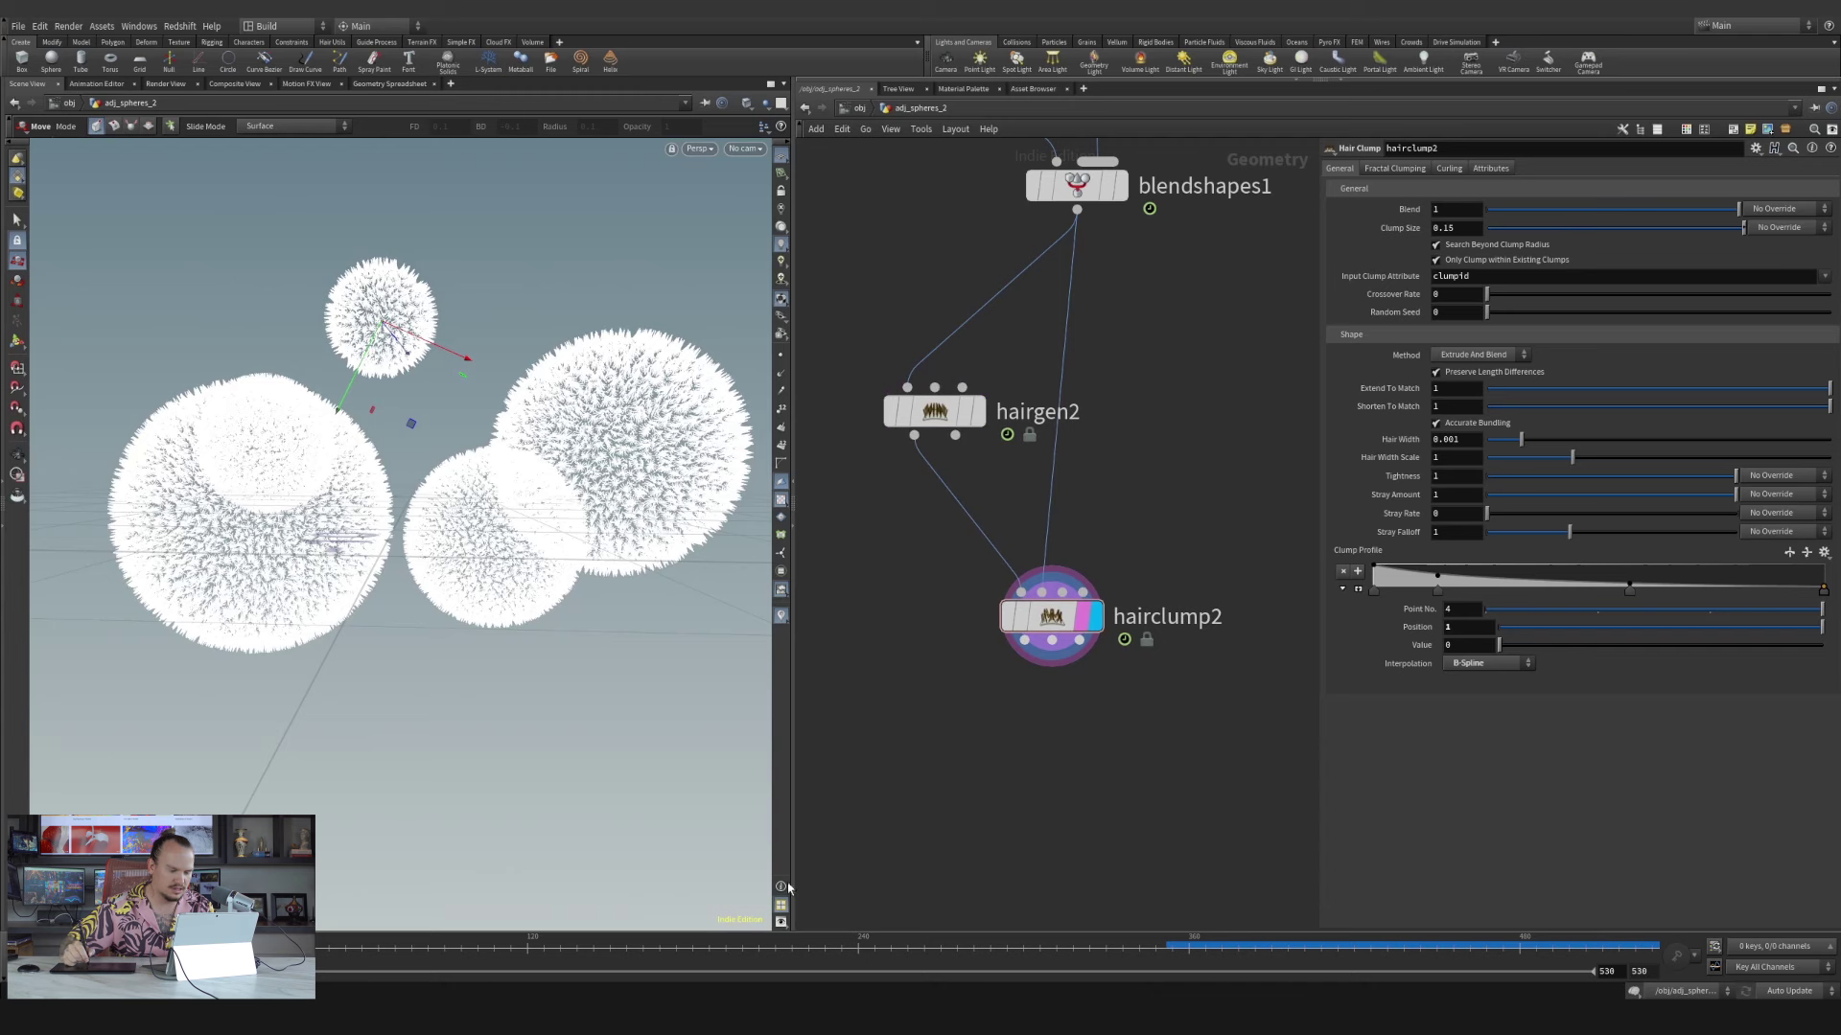
Play through the start of the animation and examine the clumped fur on the spheres up close
key("Up")
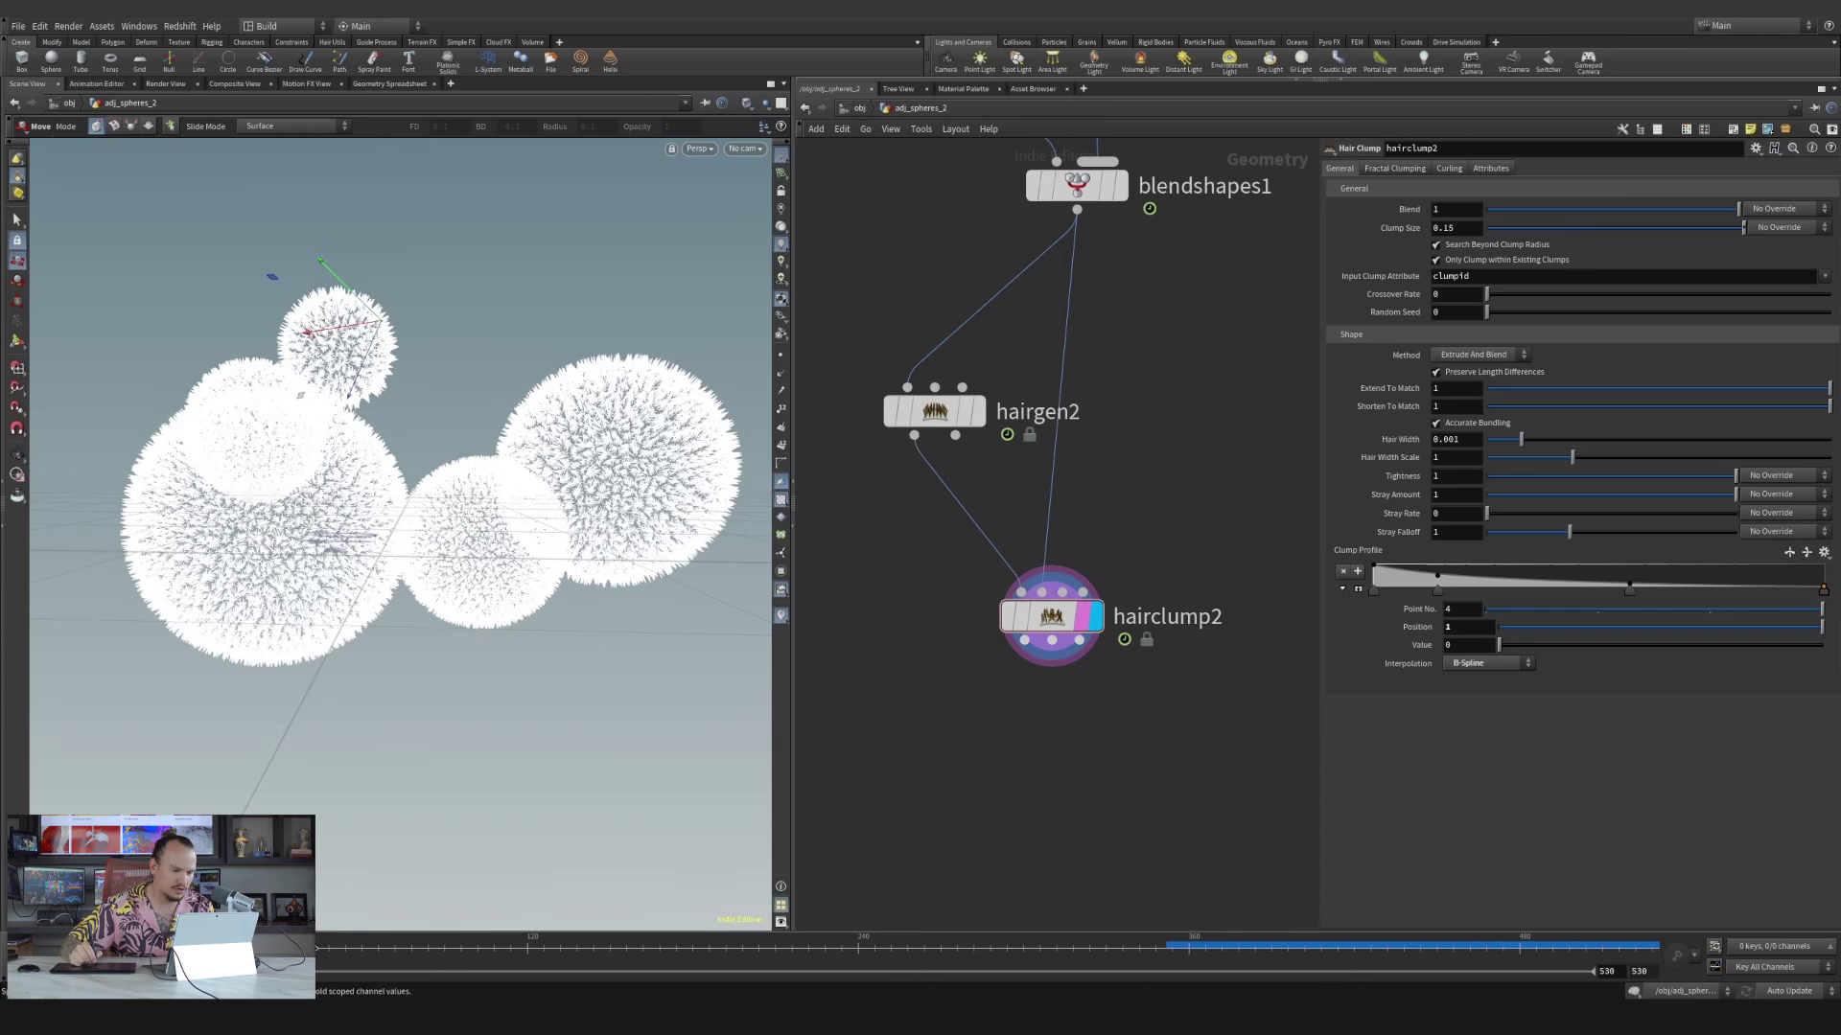
mouse_move(311, 949)
left_mouse_down()
mouse_move(604, 947)
mouse_move(649, 927)
mouse_move(329, 944)
left_mouse_up()
key("space")
right_click_drag(331, 523, 518, 383)
left_click_drag(388, 525, 469, 579)
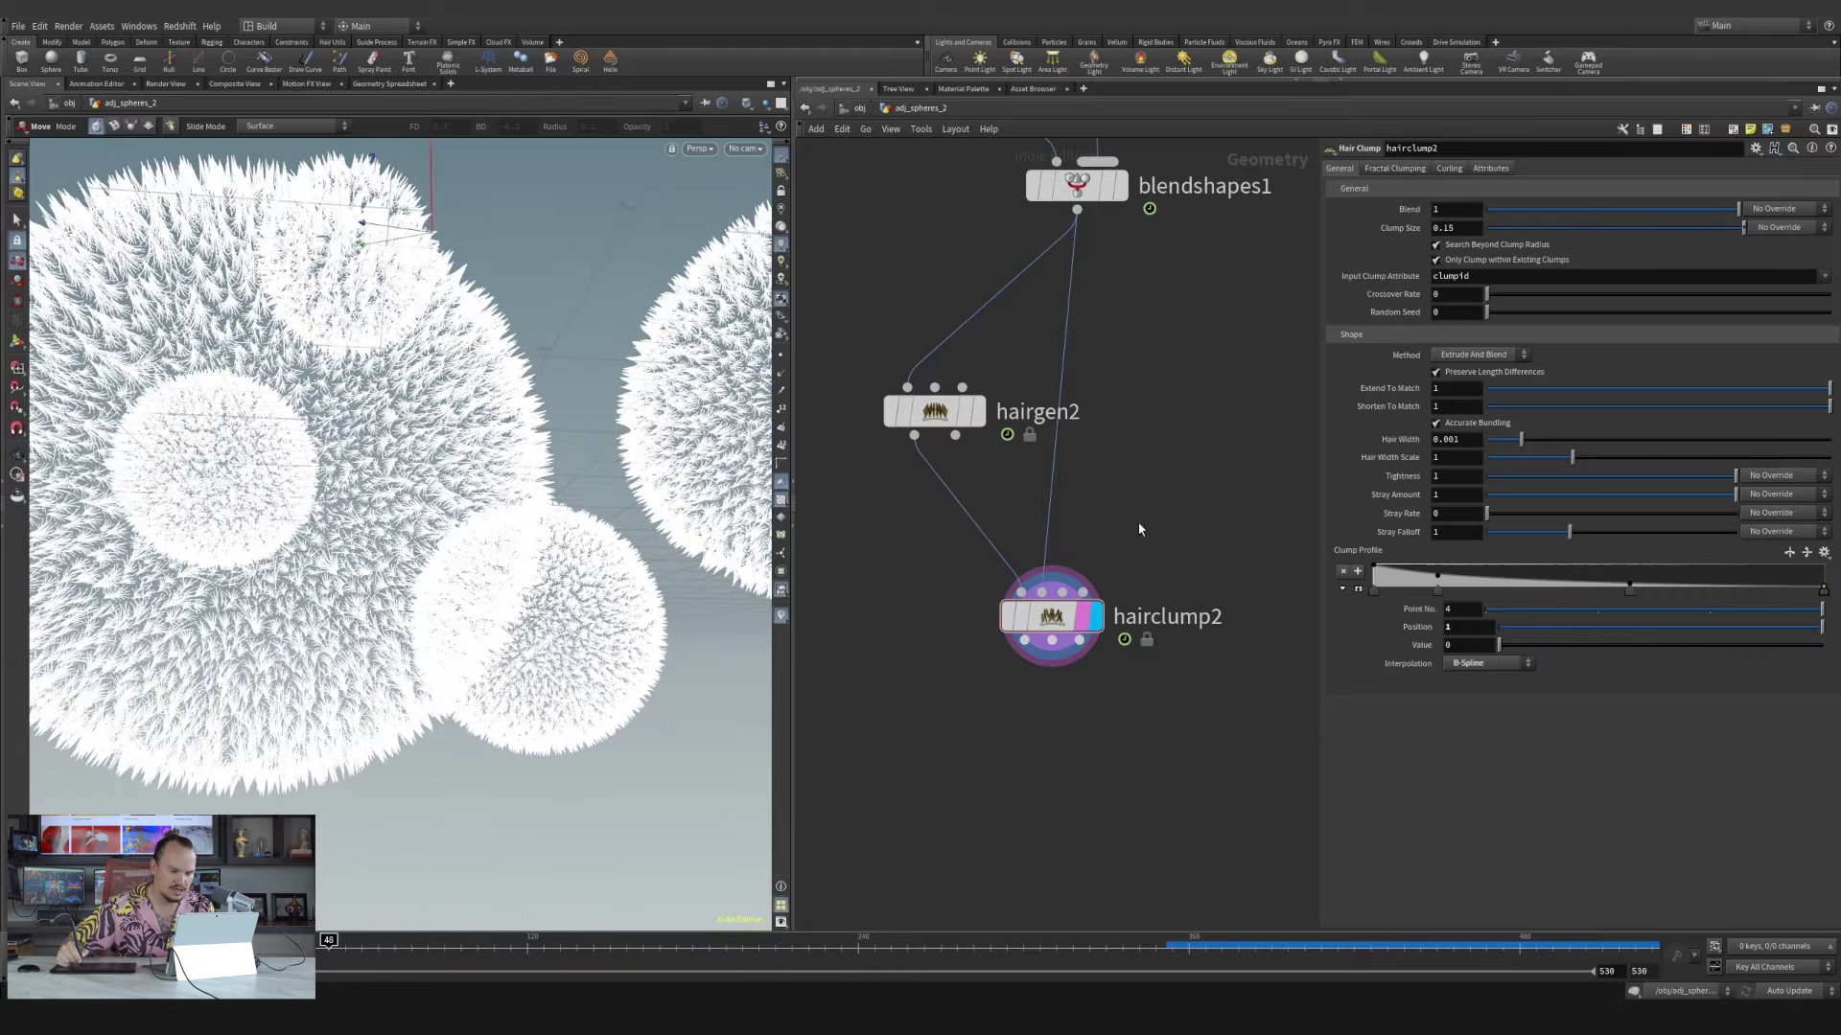
Set the Blend of hairclump2 to about 0.763 and its fractal clumping iterations to about 1.44
left_click(1052, 616)
left_click_drag(1590, 221, 1684, 240)
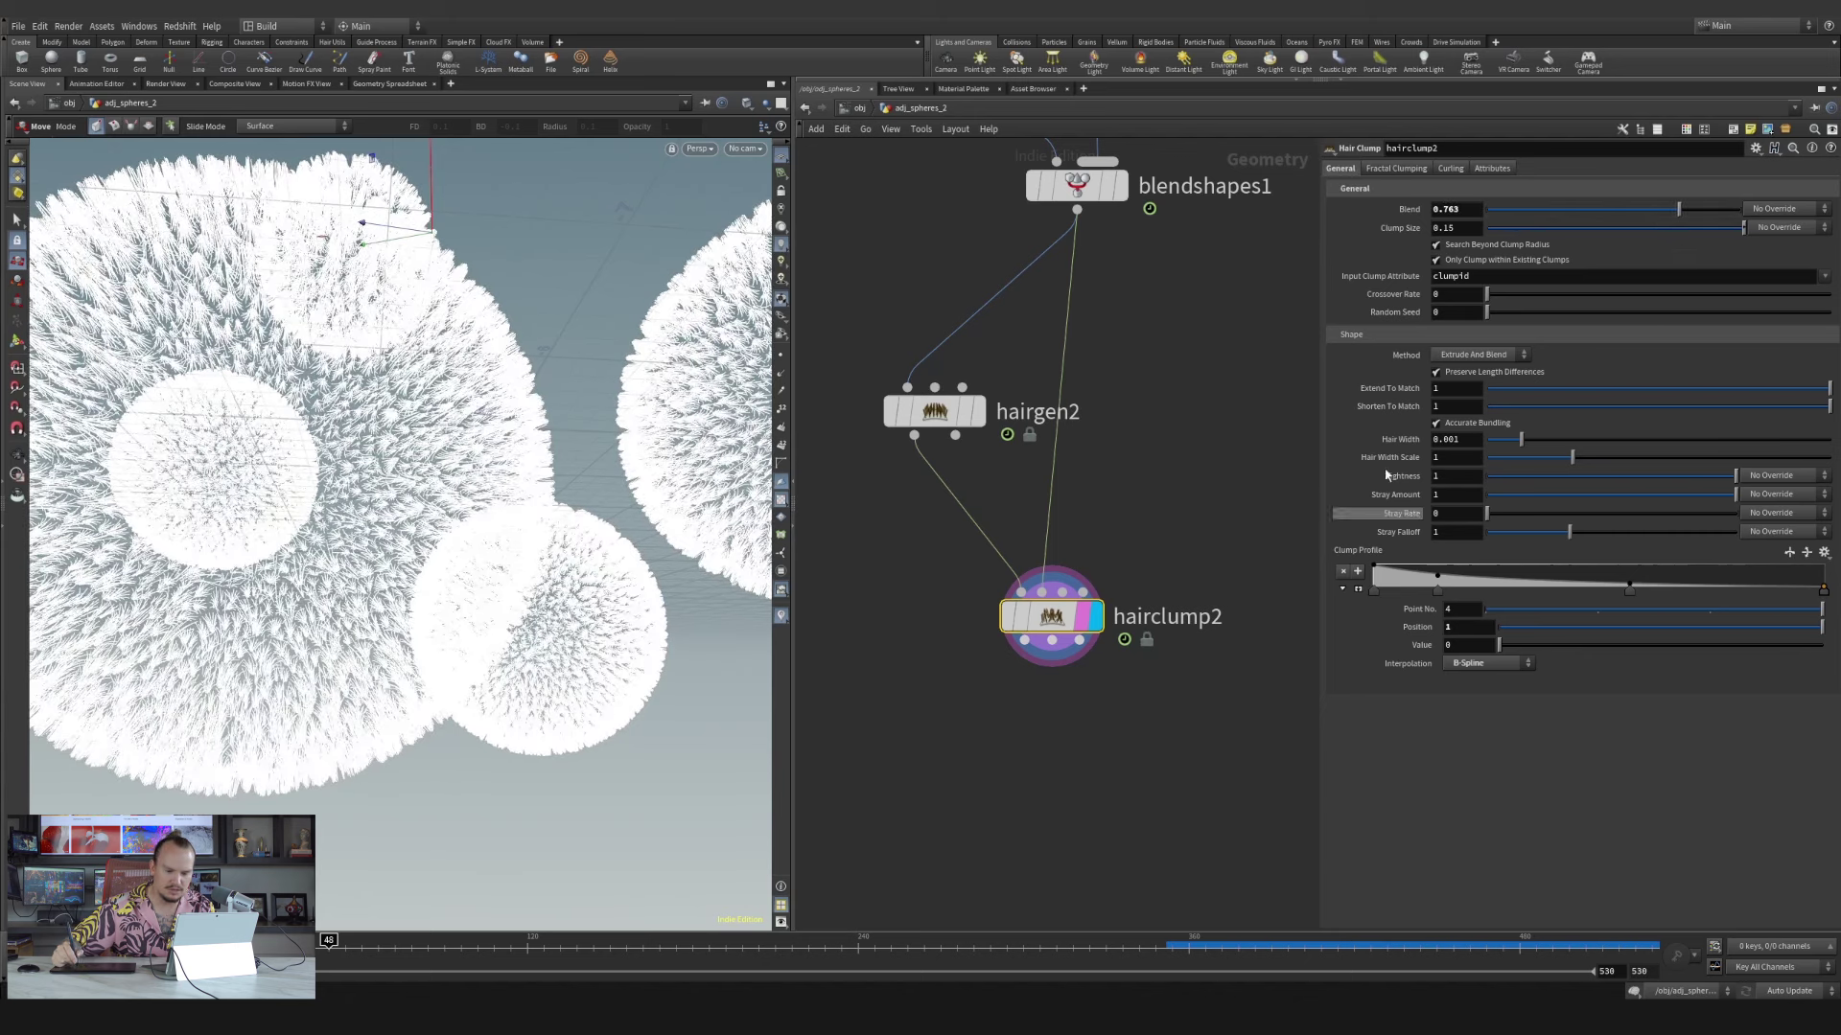
left_click(1396, 168)
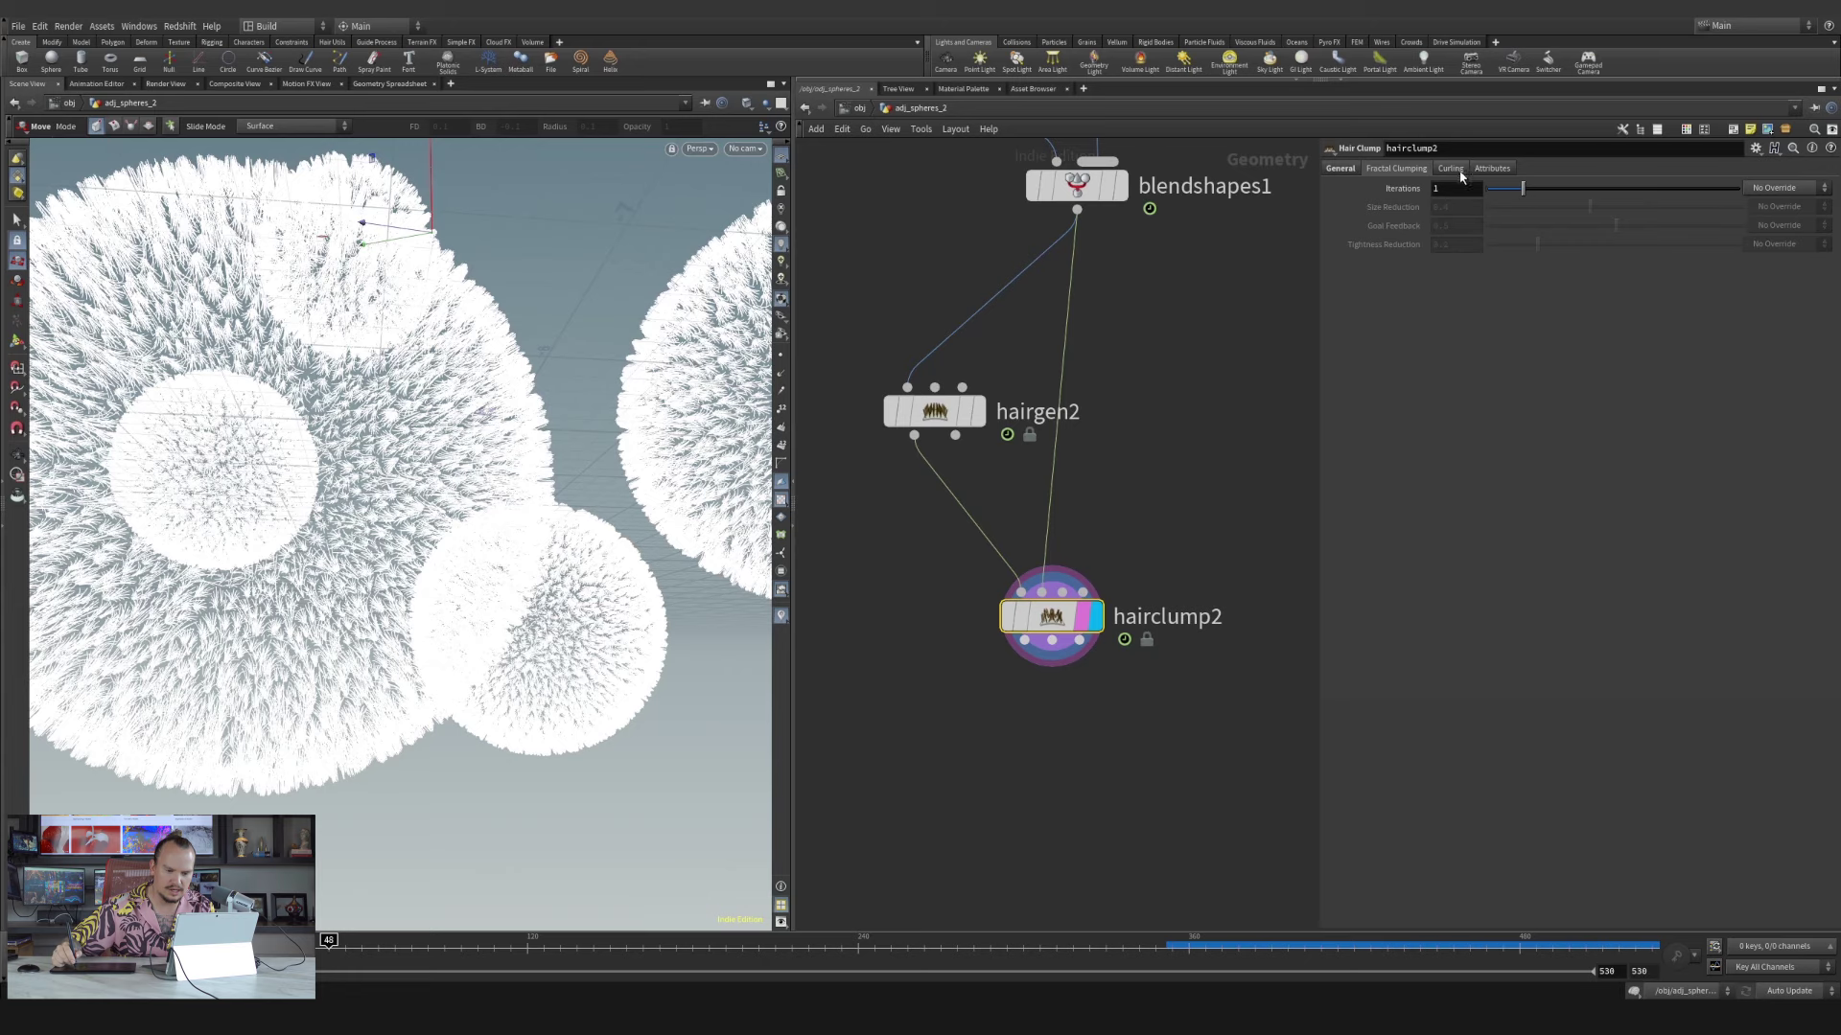
mouse_move(1536, 191)
left_mouse_down()
mouse_move(1572, 193)
mouse_move(1494, 206)
mouse_move(1554, 195)
left_mouse_up()
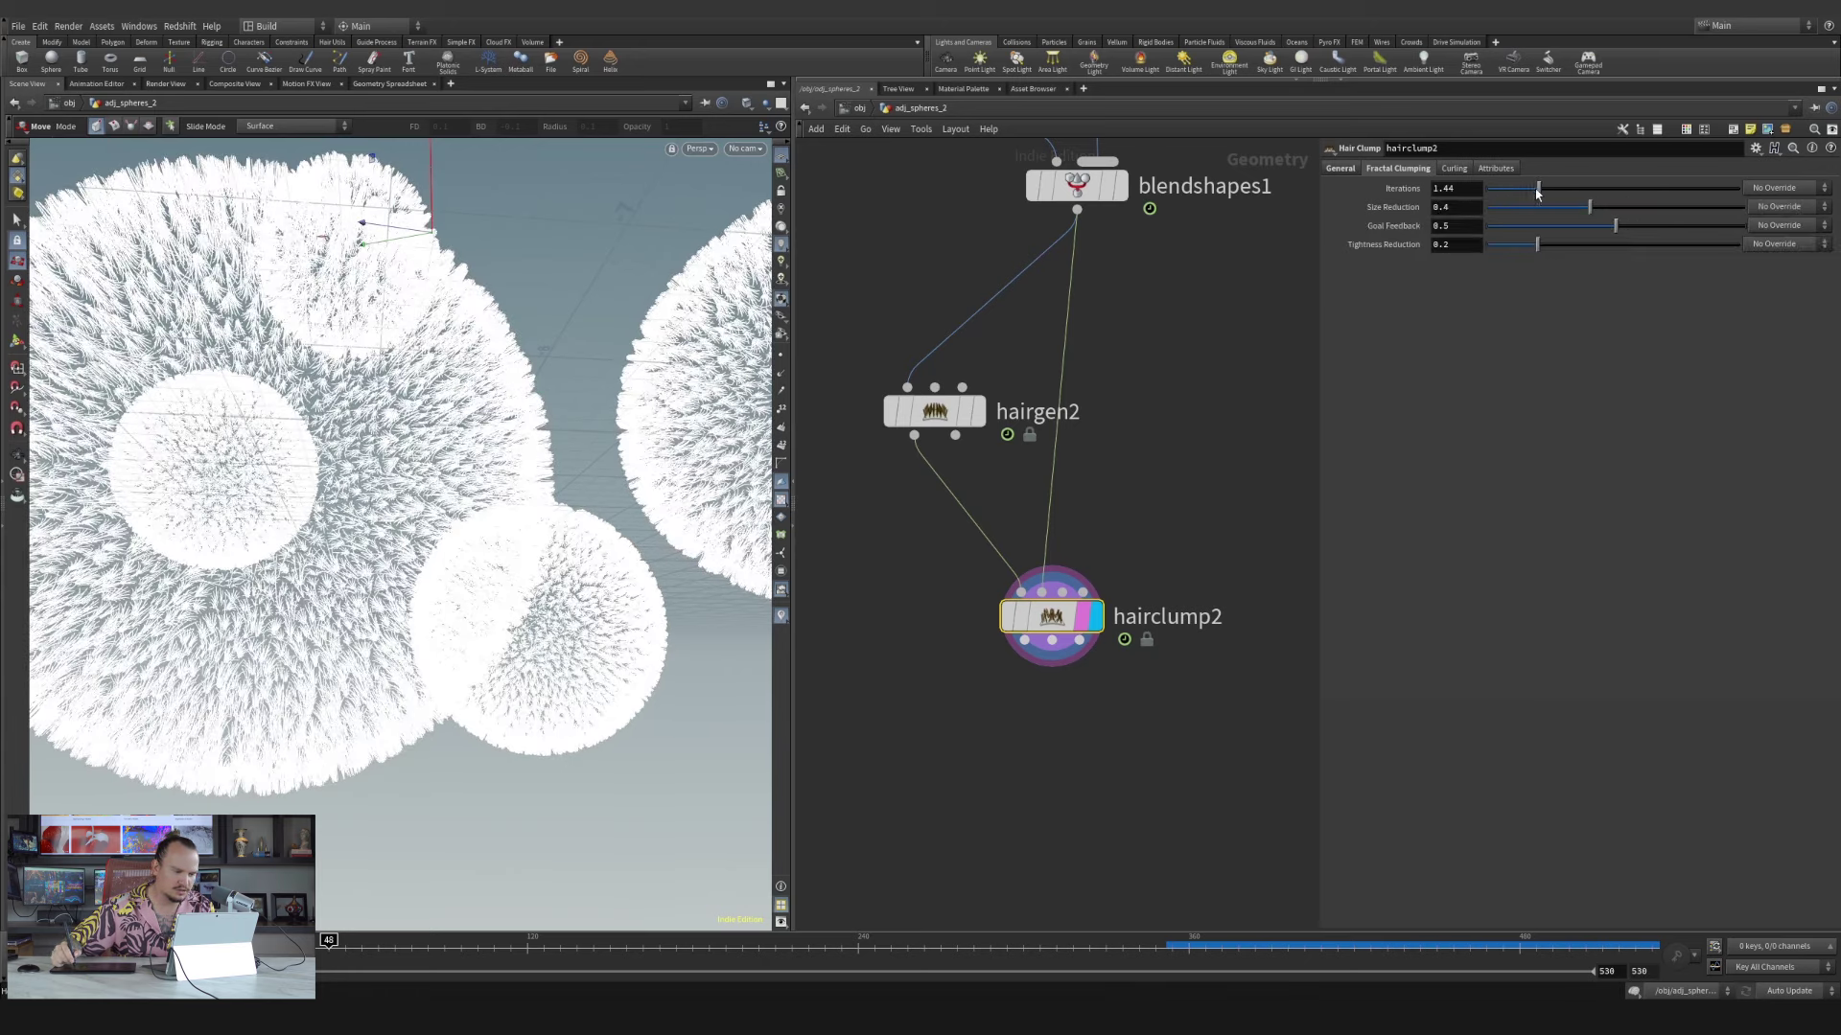
Set the curling amplitude of hairclump2 to about 0.0286
left_click(1466, 169)
left_click_drag(1512, 204, 1558, 203)
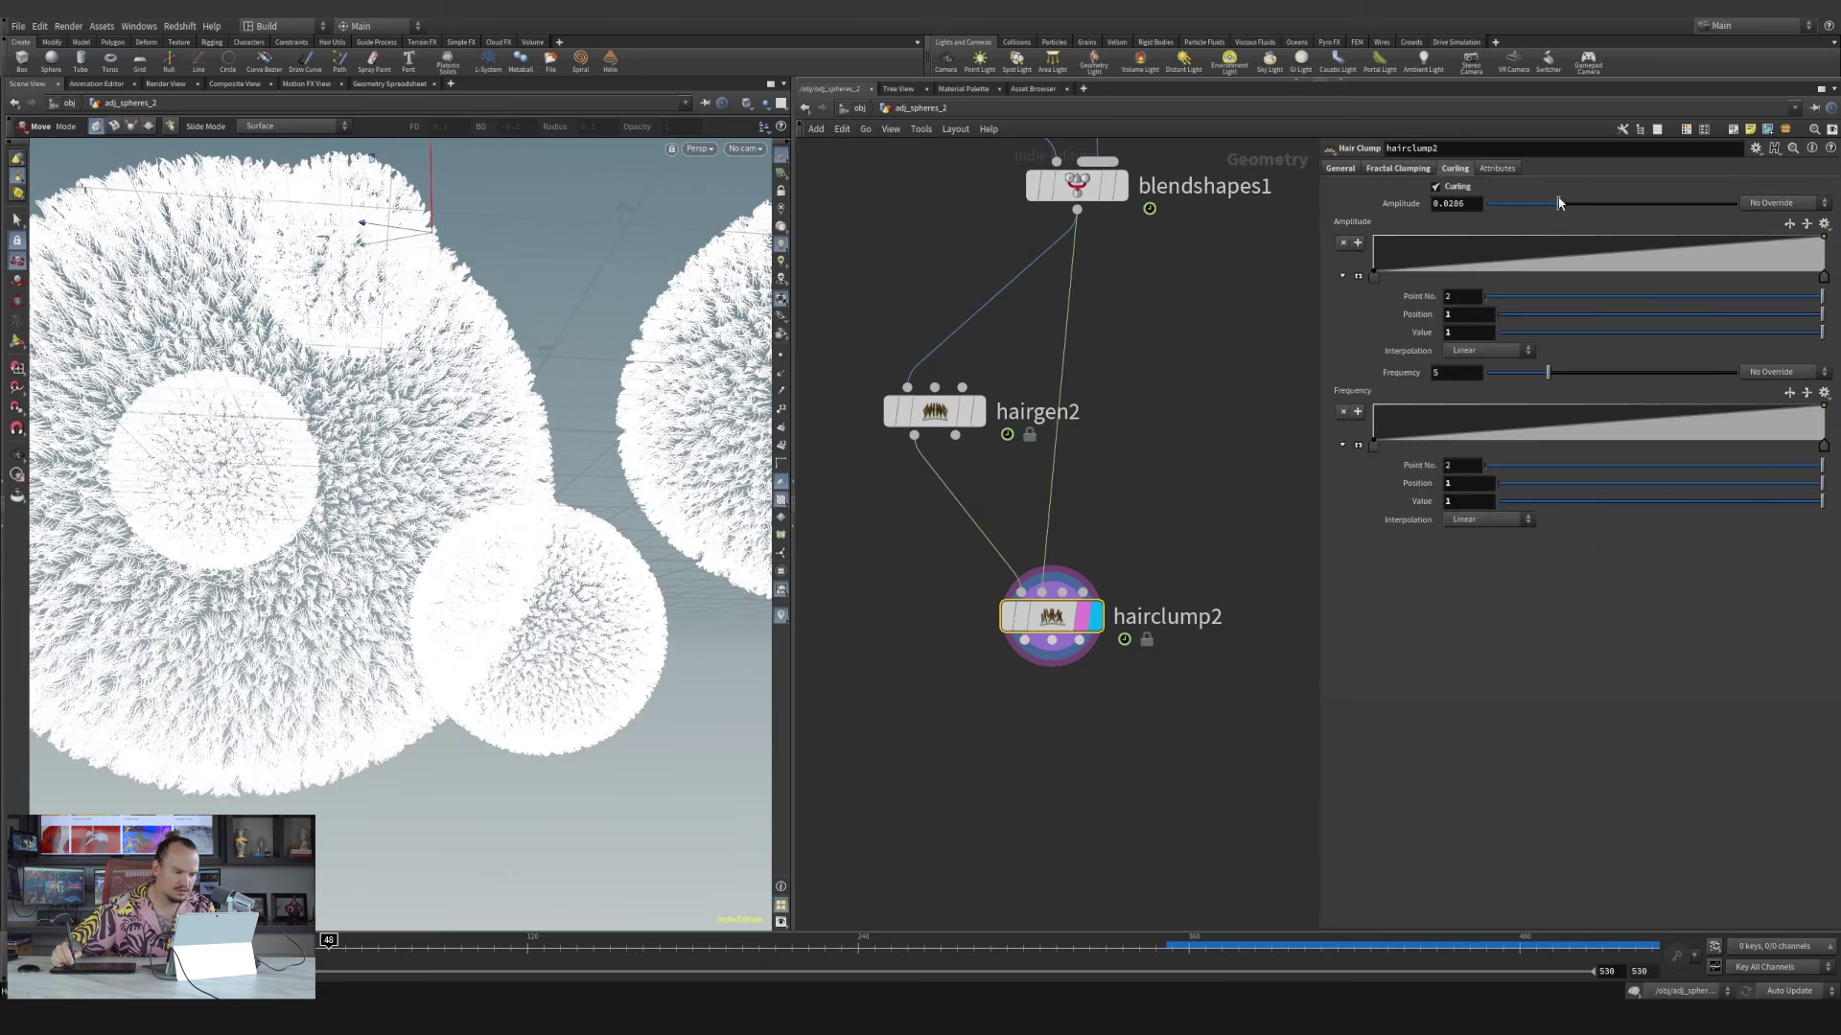
Try clump sizes of about 0.0577 and 2 on hairclump2
left_click(1346, 169)
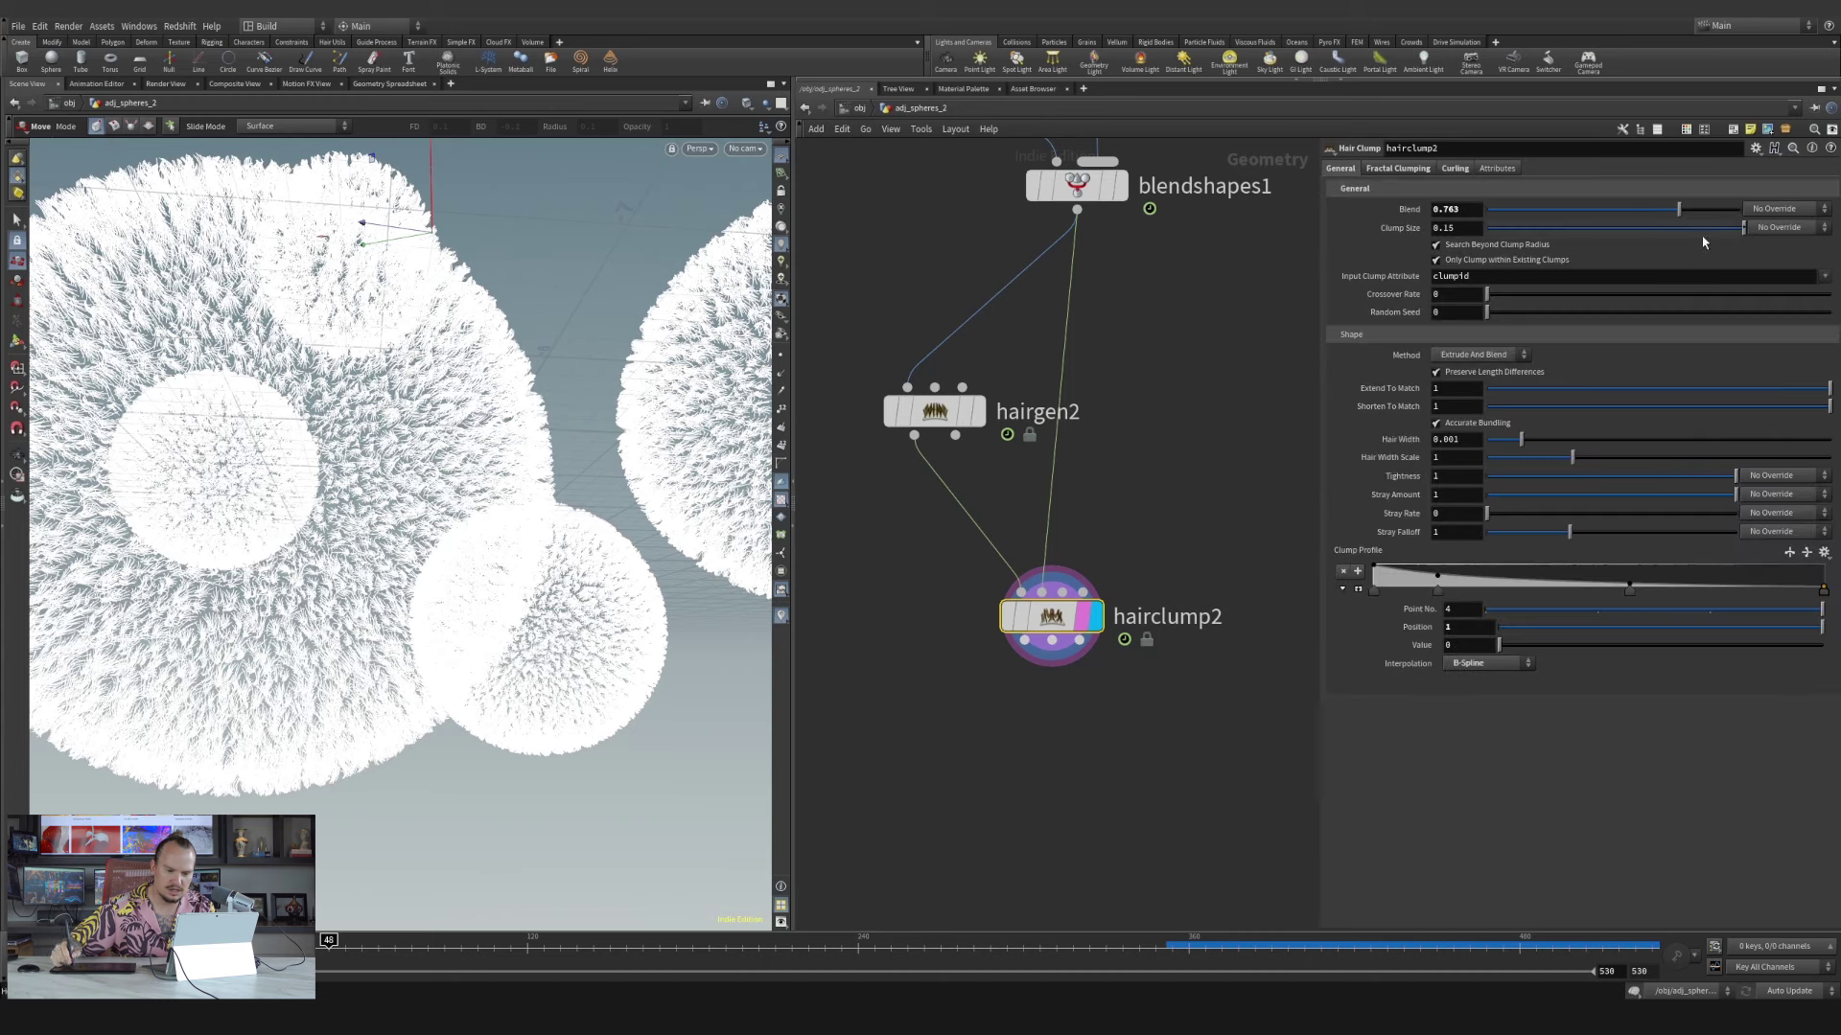
left_click_drag(1704, 240, 1635, 226)
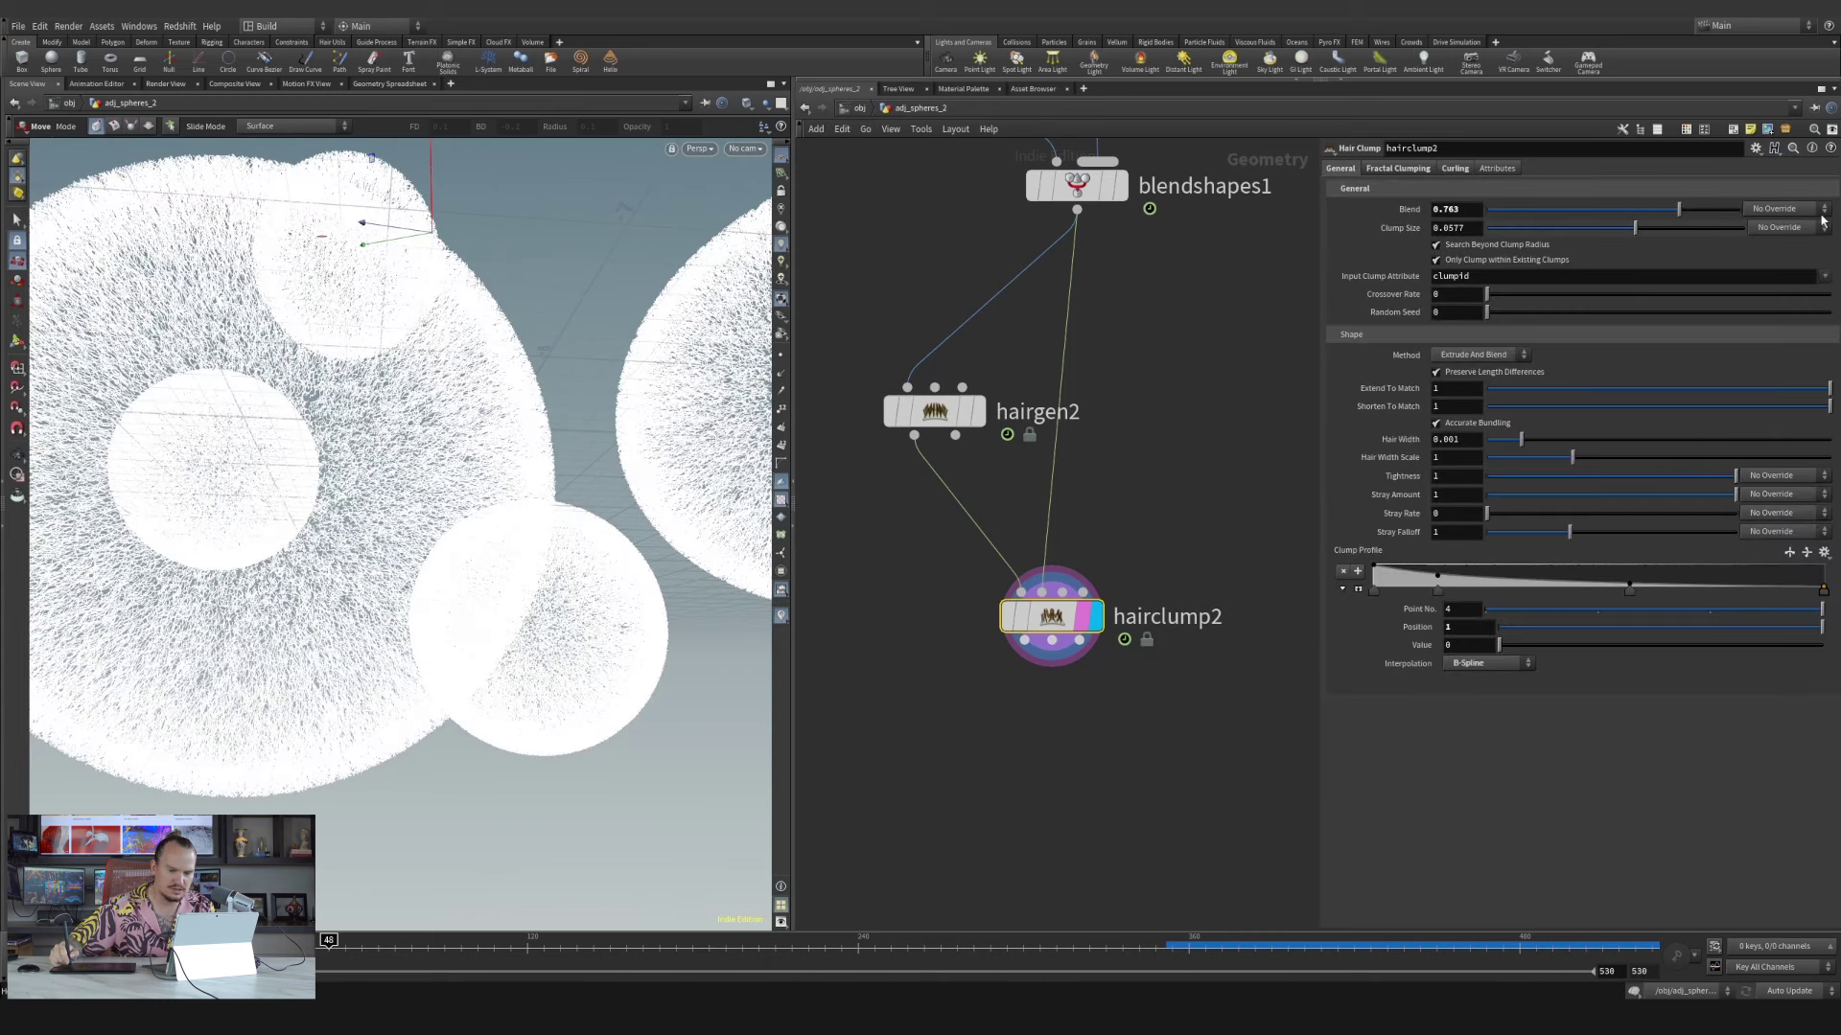
double_click(1455, 228)
type("0.1")
key("Return")
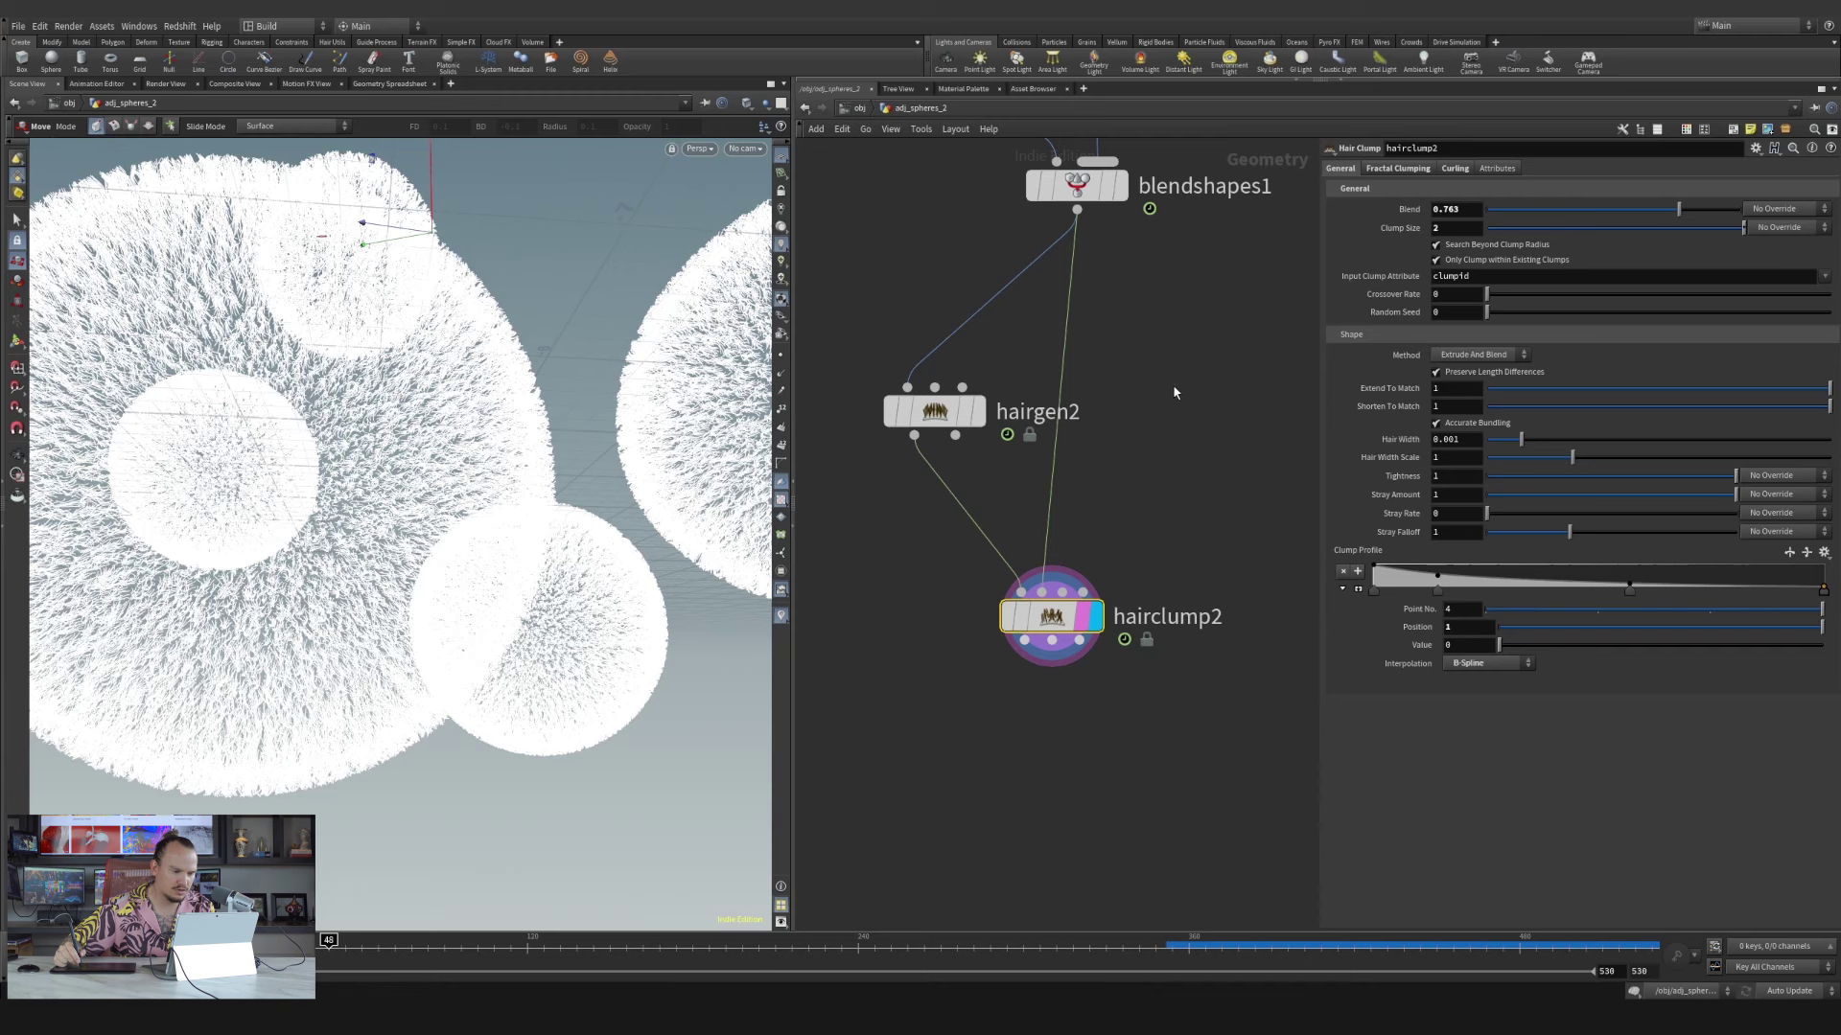
Check the fur across all spheres and set the Clump Size of hairclump2 to about 0.0815
right_click_drag(460, 451, 320, 687, "alt")
middle_click_drag(513, 515, 349, 620, "alt")
left_click_drag(349, 620, 448, 613, "alt")
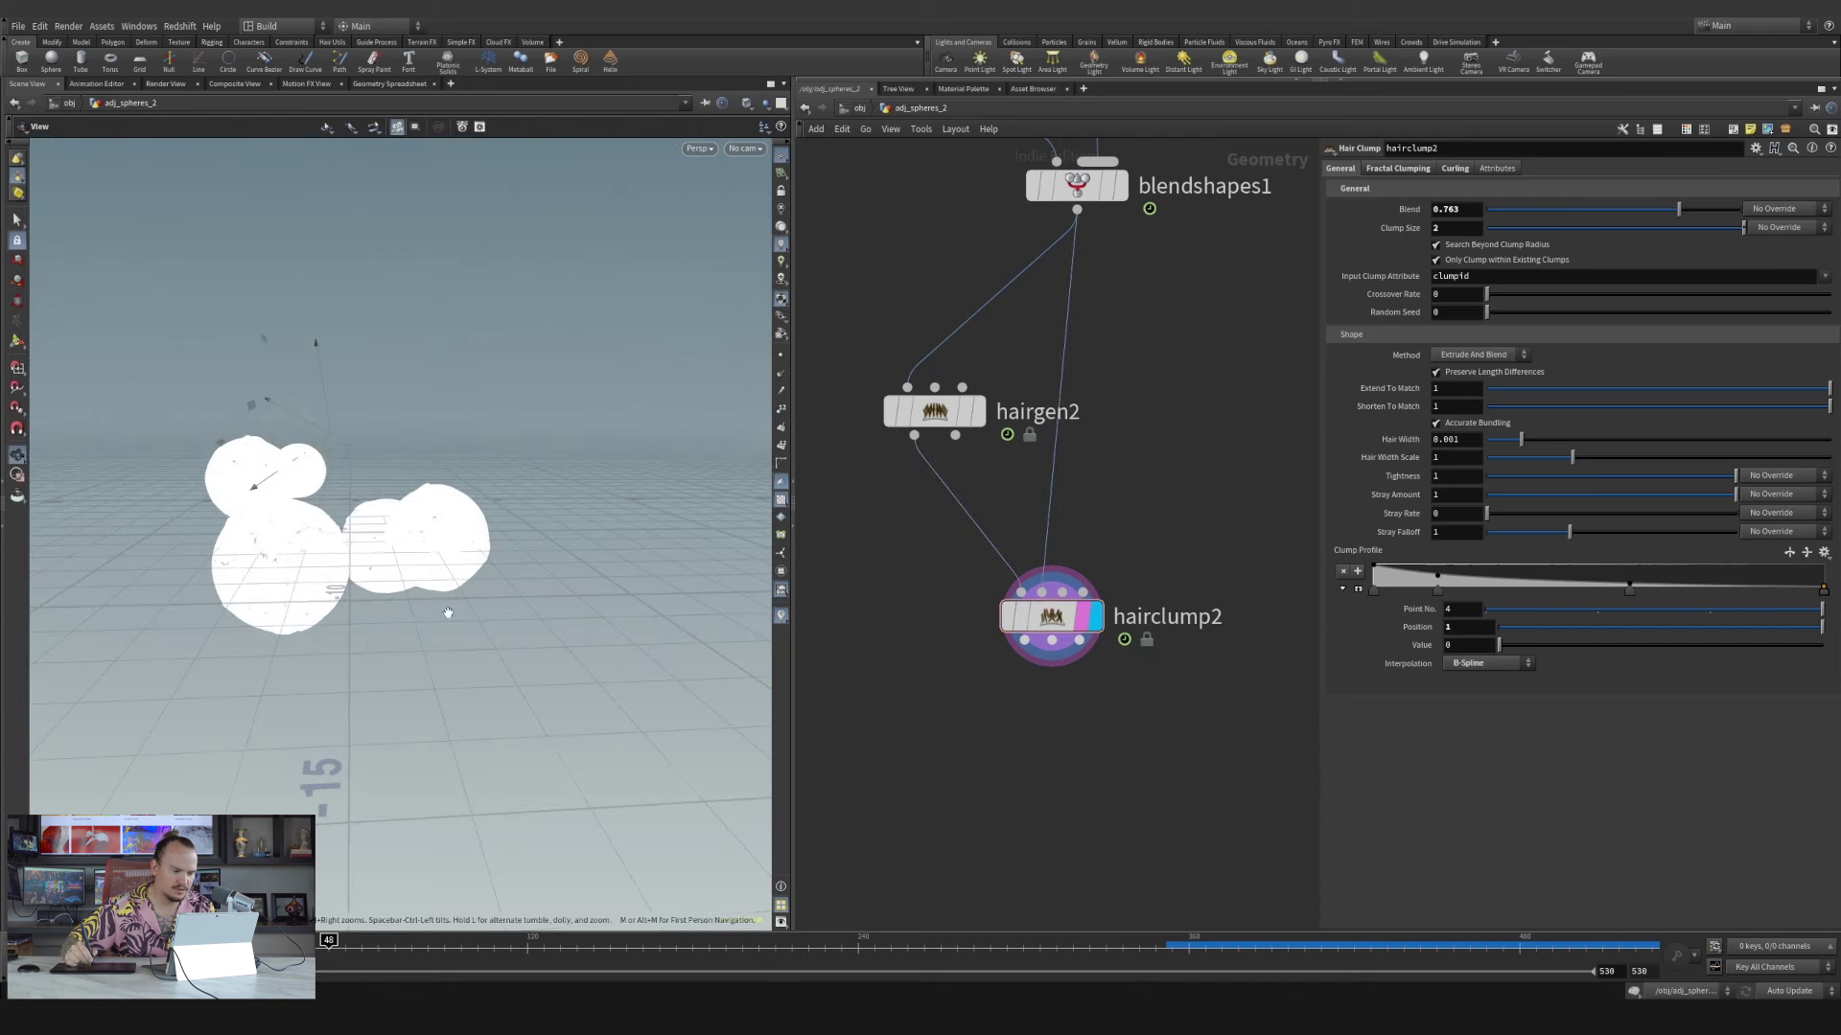
scroll(447, 613, "up", 3)
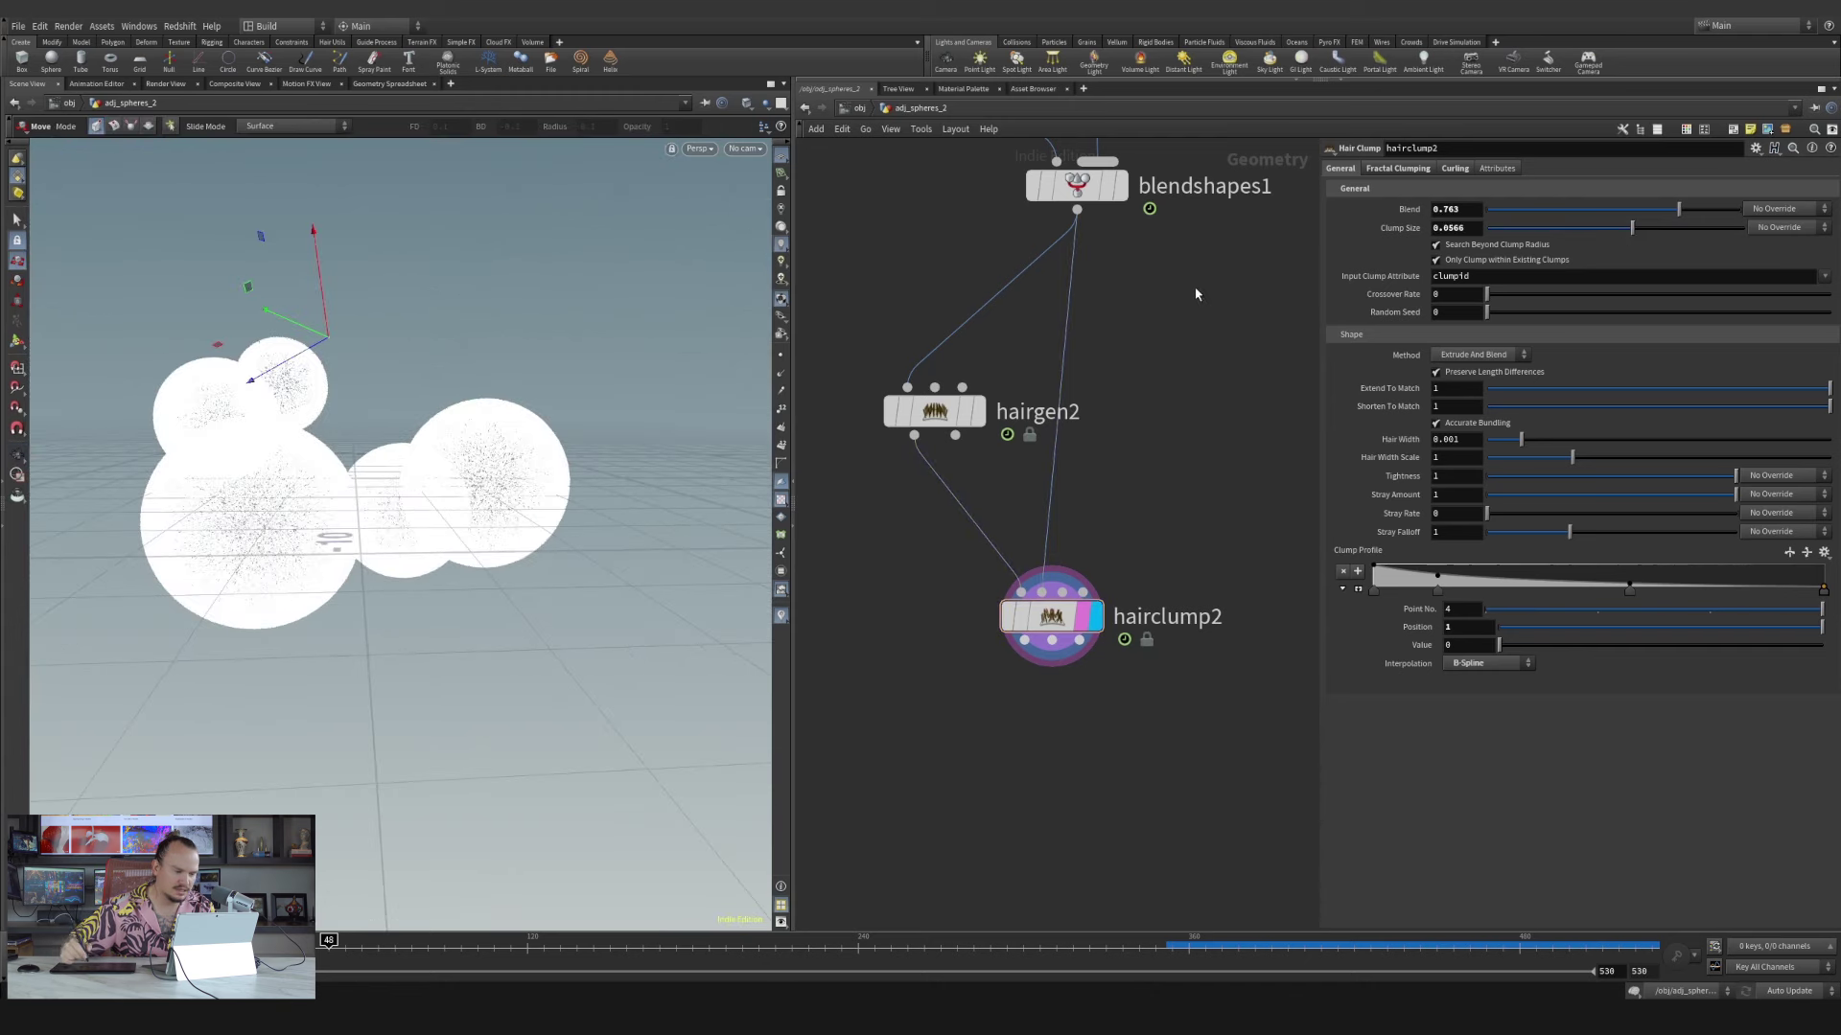
right_click_drag(374, 532, 543, 476, "alt")
left_click_drag(542, 476, 556, 522, "alt")
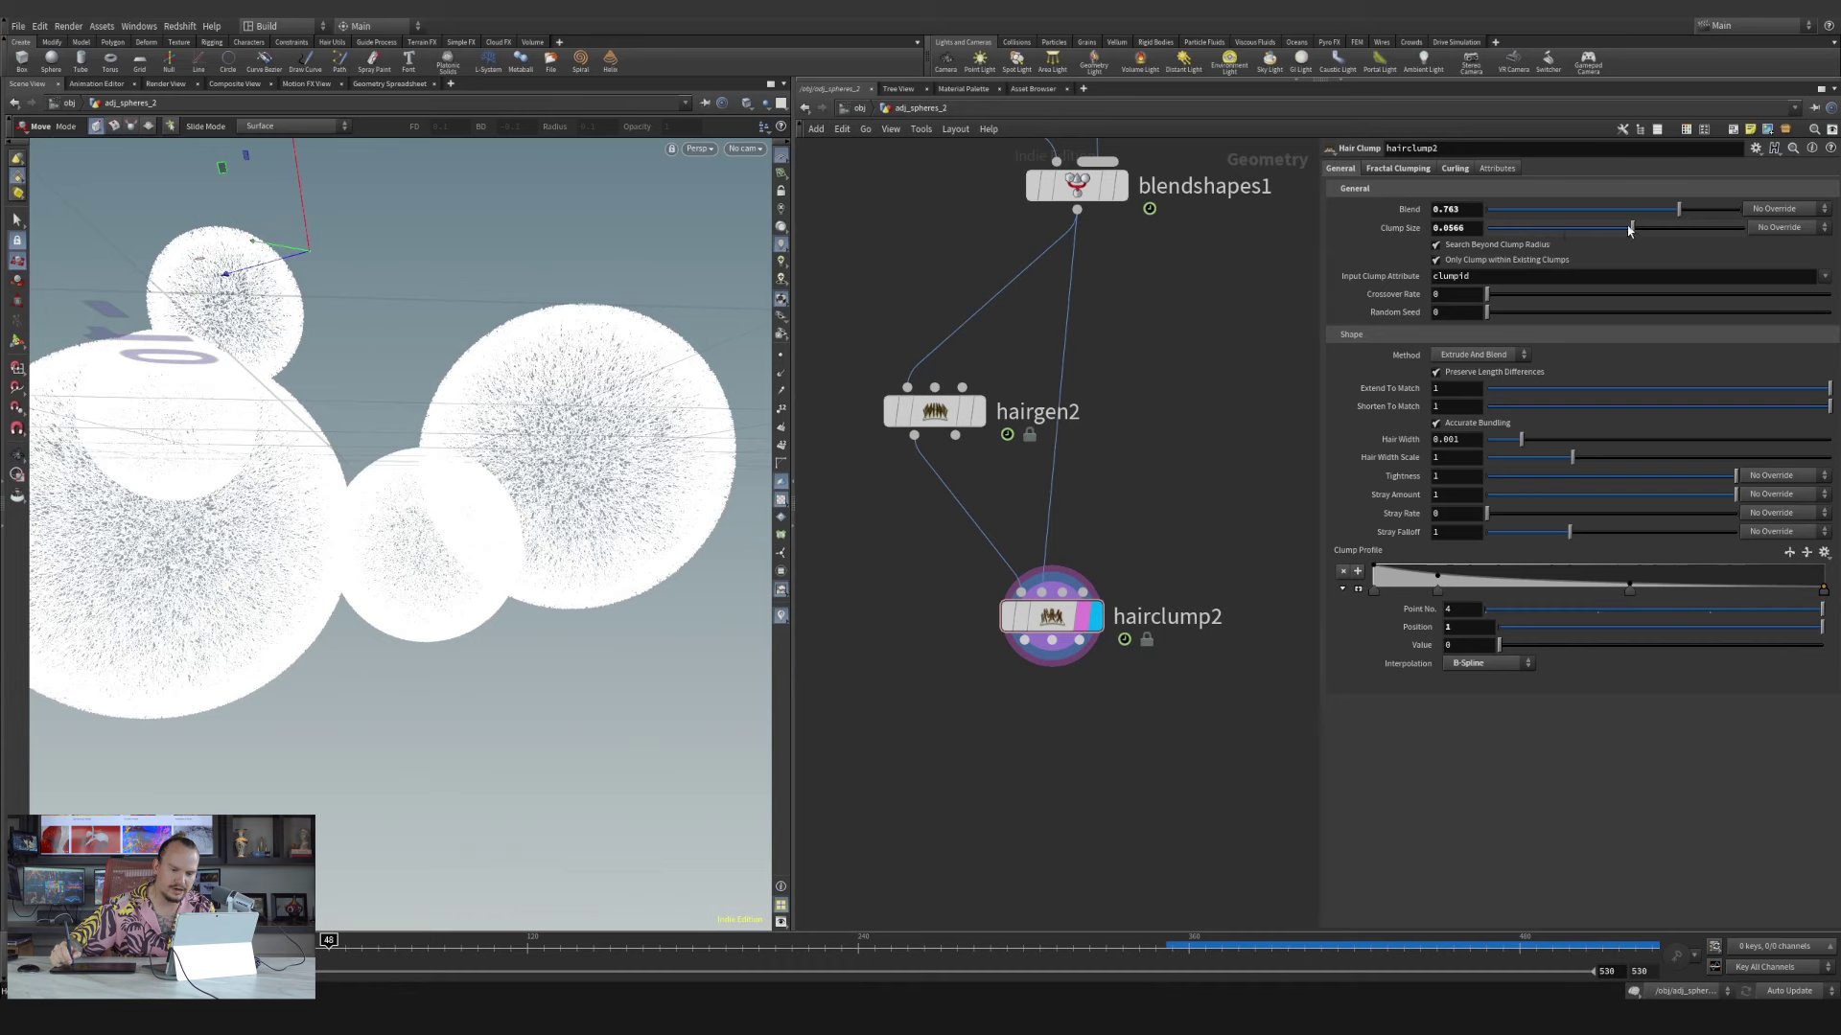
left_click(1688, 232)
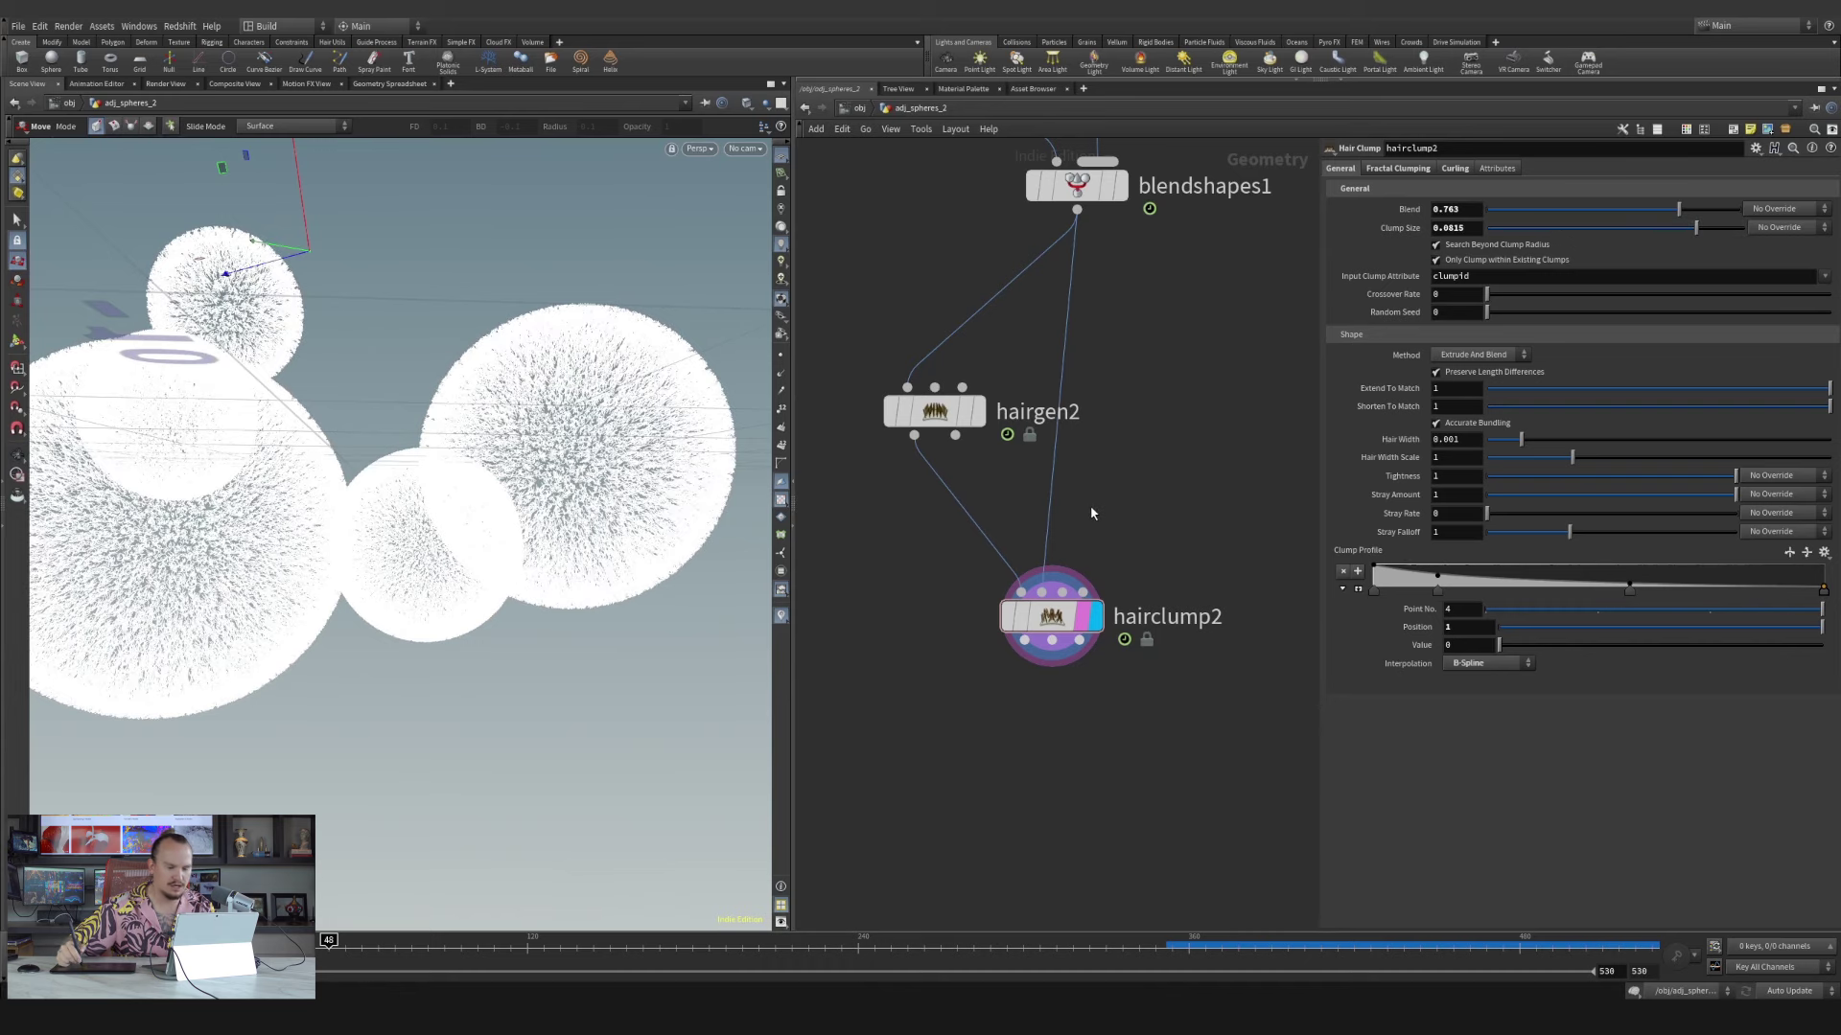
Nudge hairclump2 slightly aside and add a For-Each Primitive block below it
scroll(1091, 513, "down", 8)
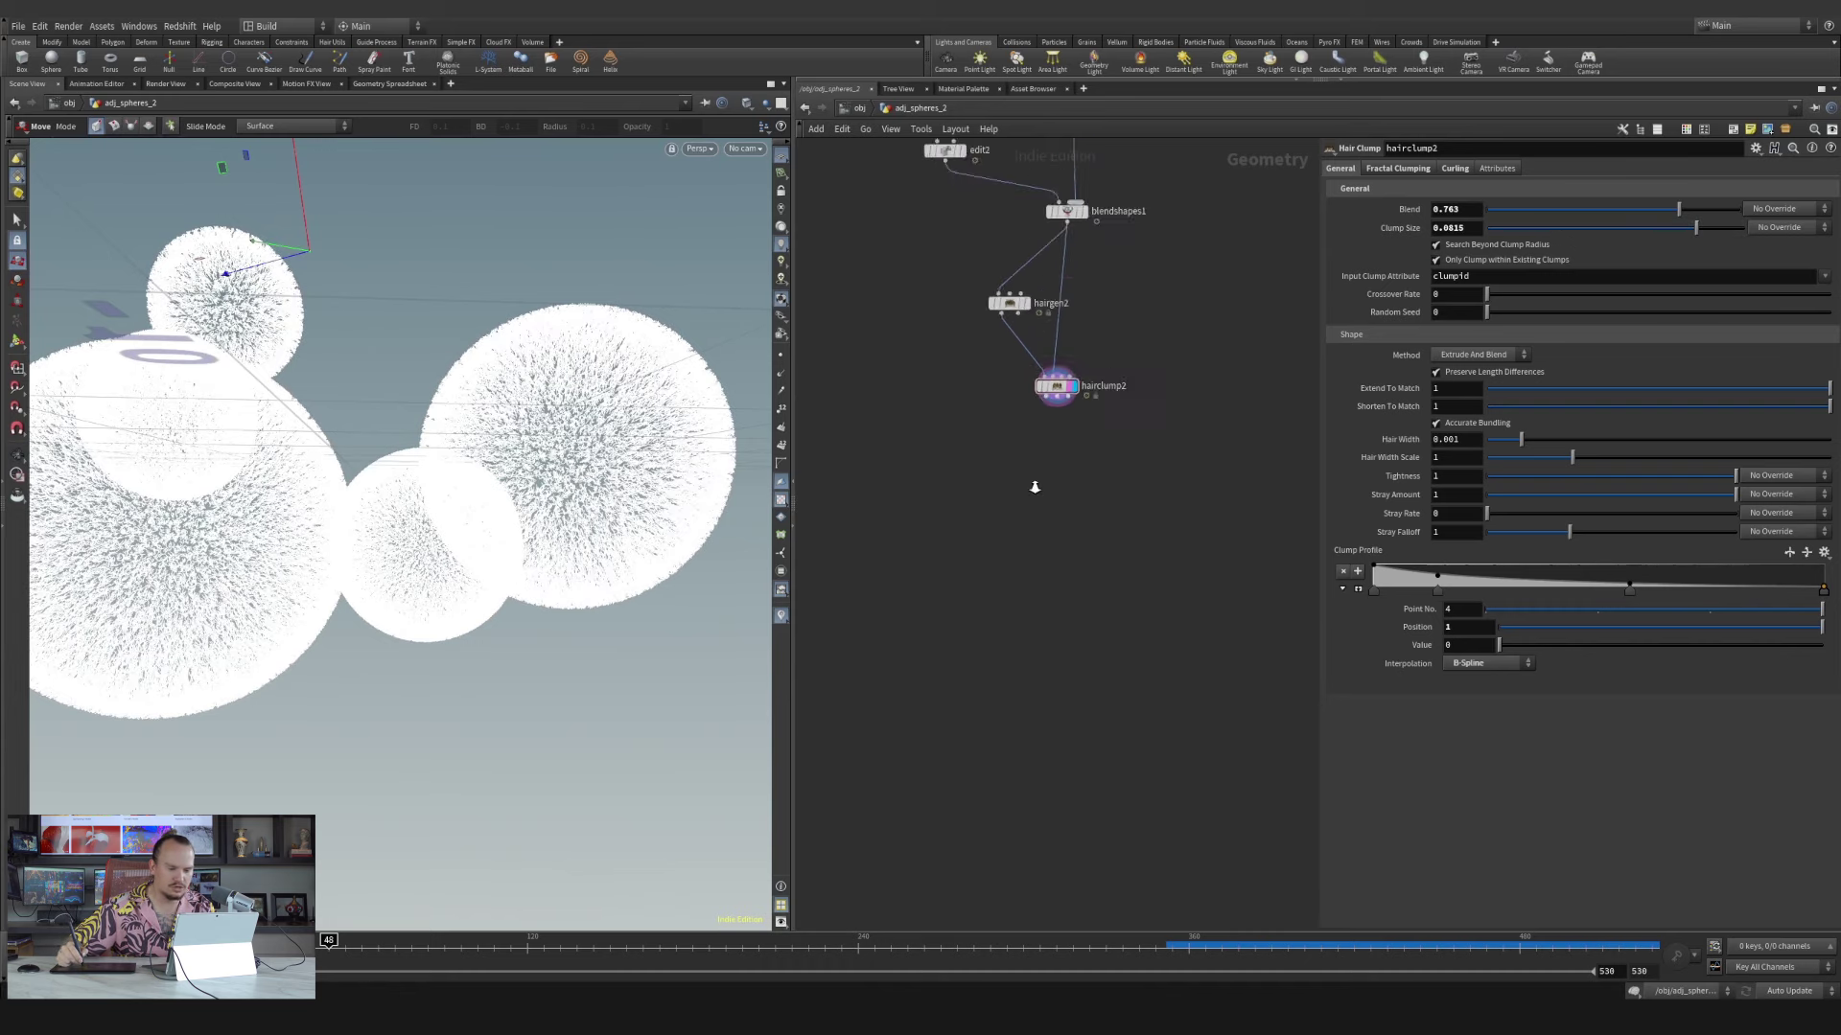
scroll(1035, 487, "up", 6)
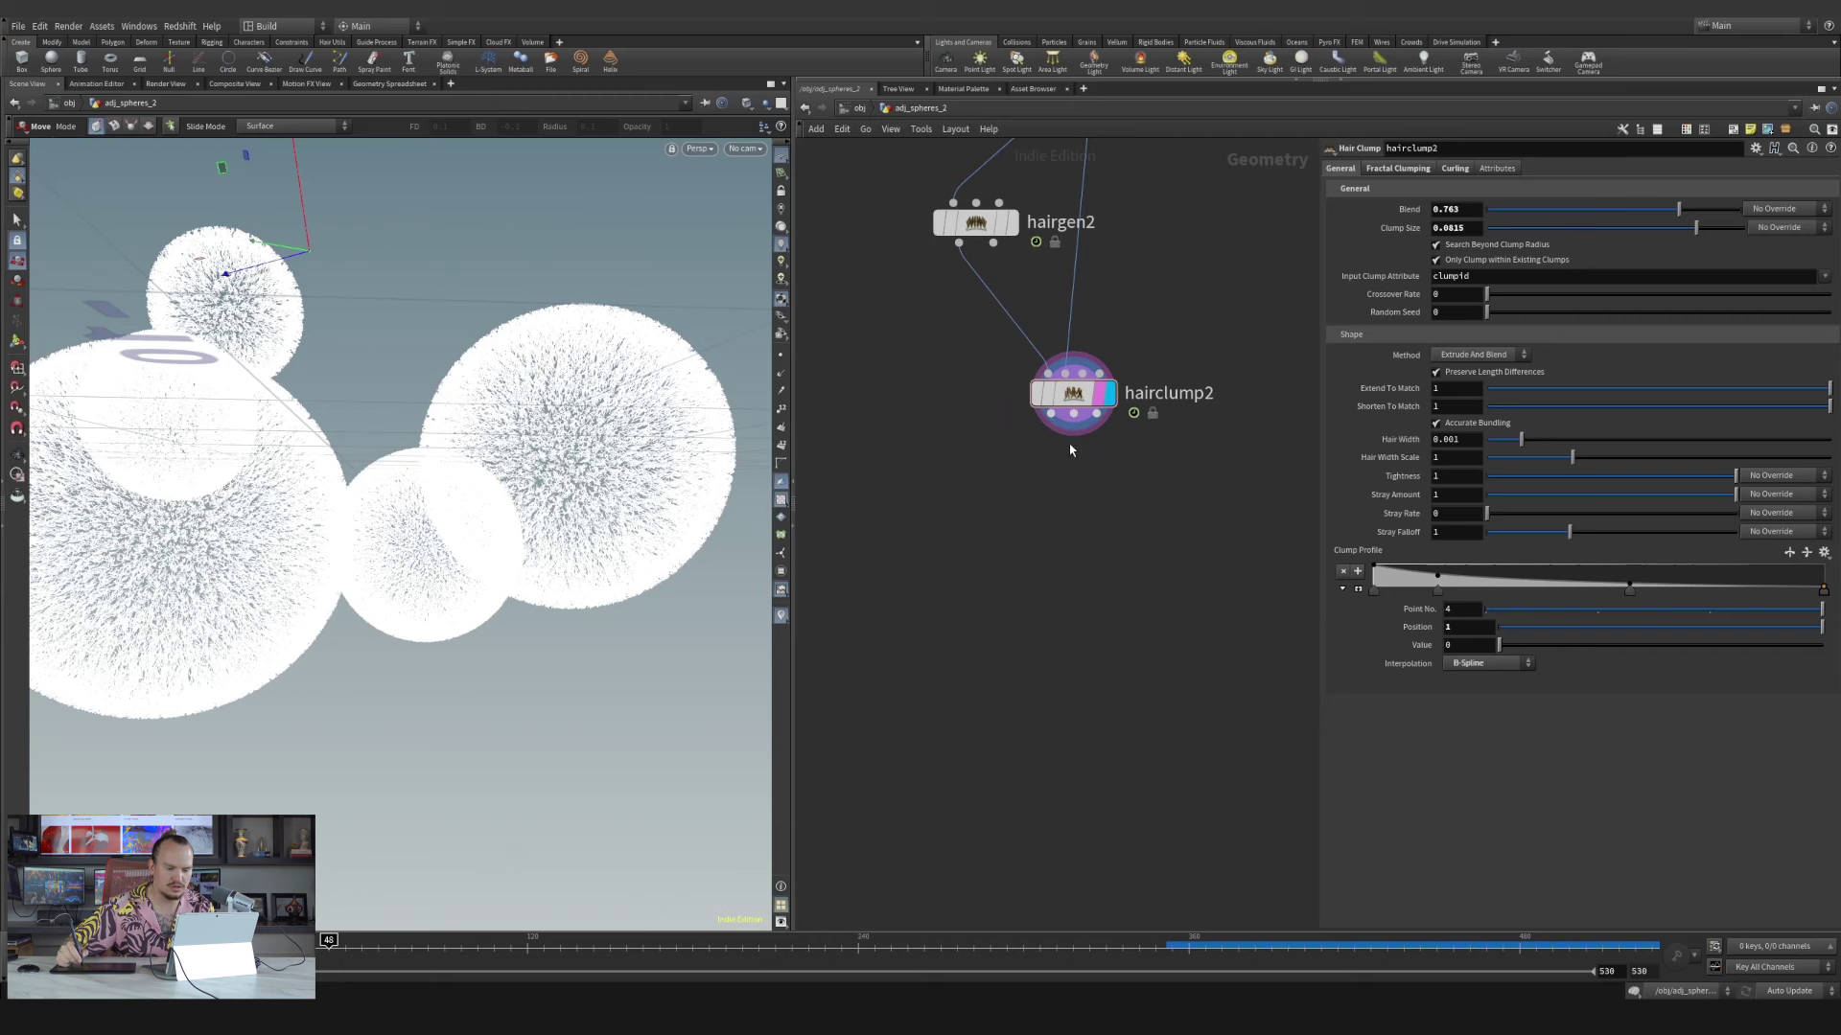
left_click_drag(1069, 406, 1100, 419)
middle_click_drag(1084, 542, 1060, 464)
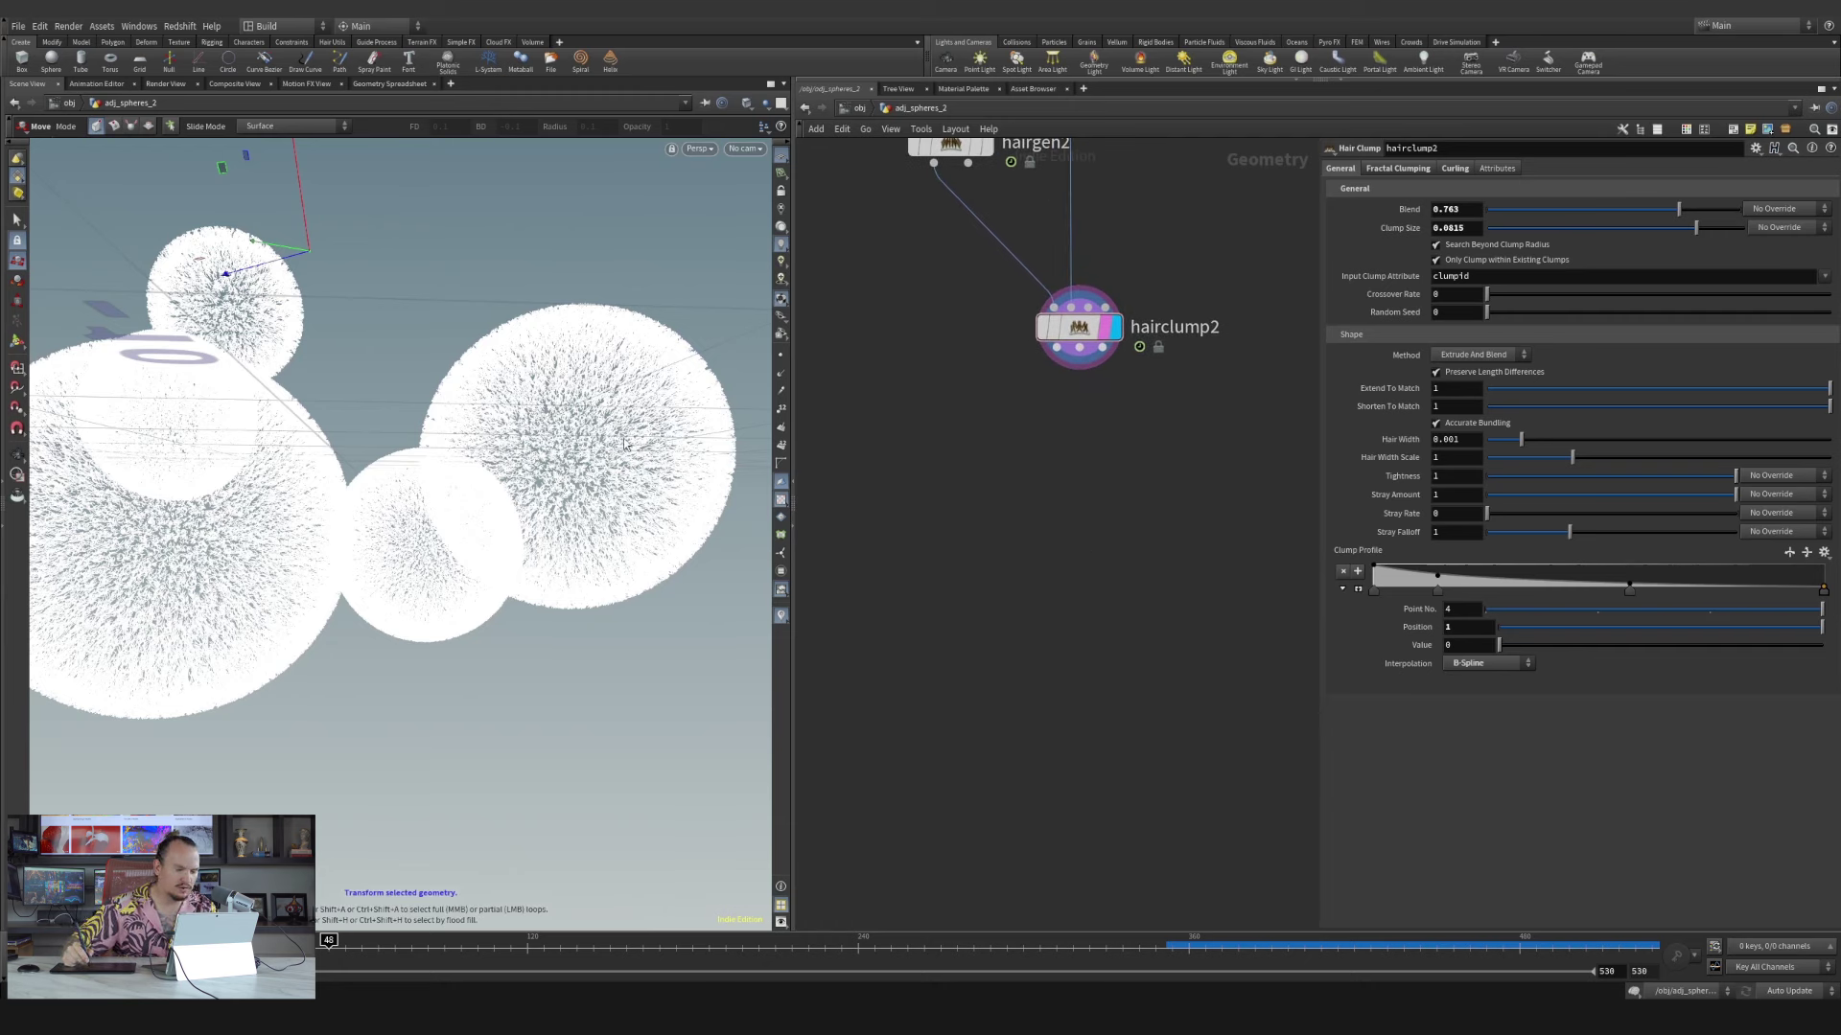
scroll(1061, 492, "down", 4)
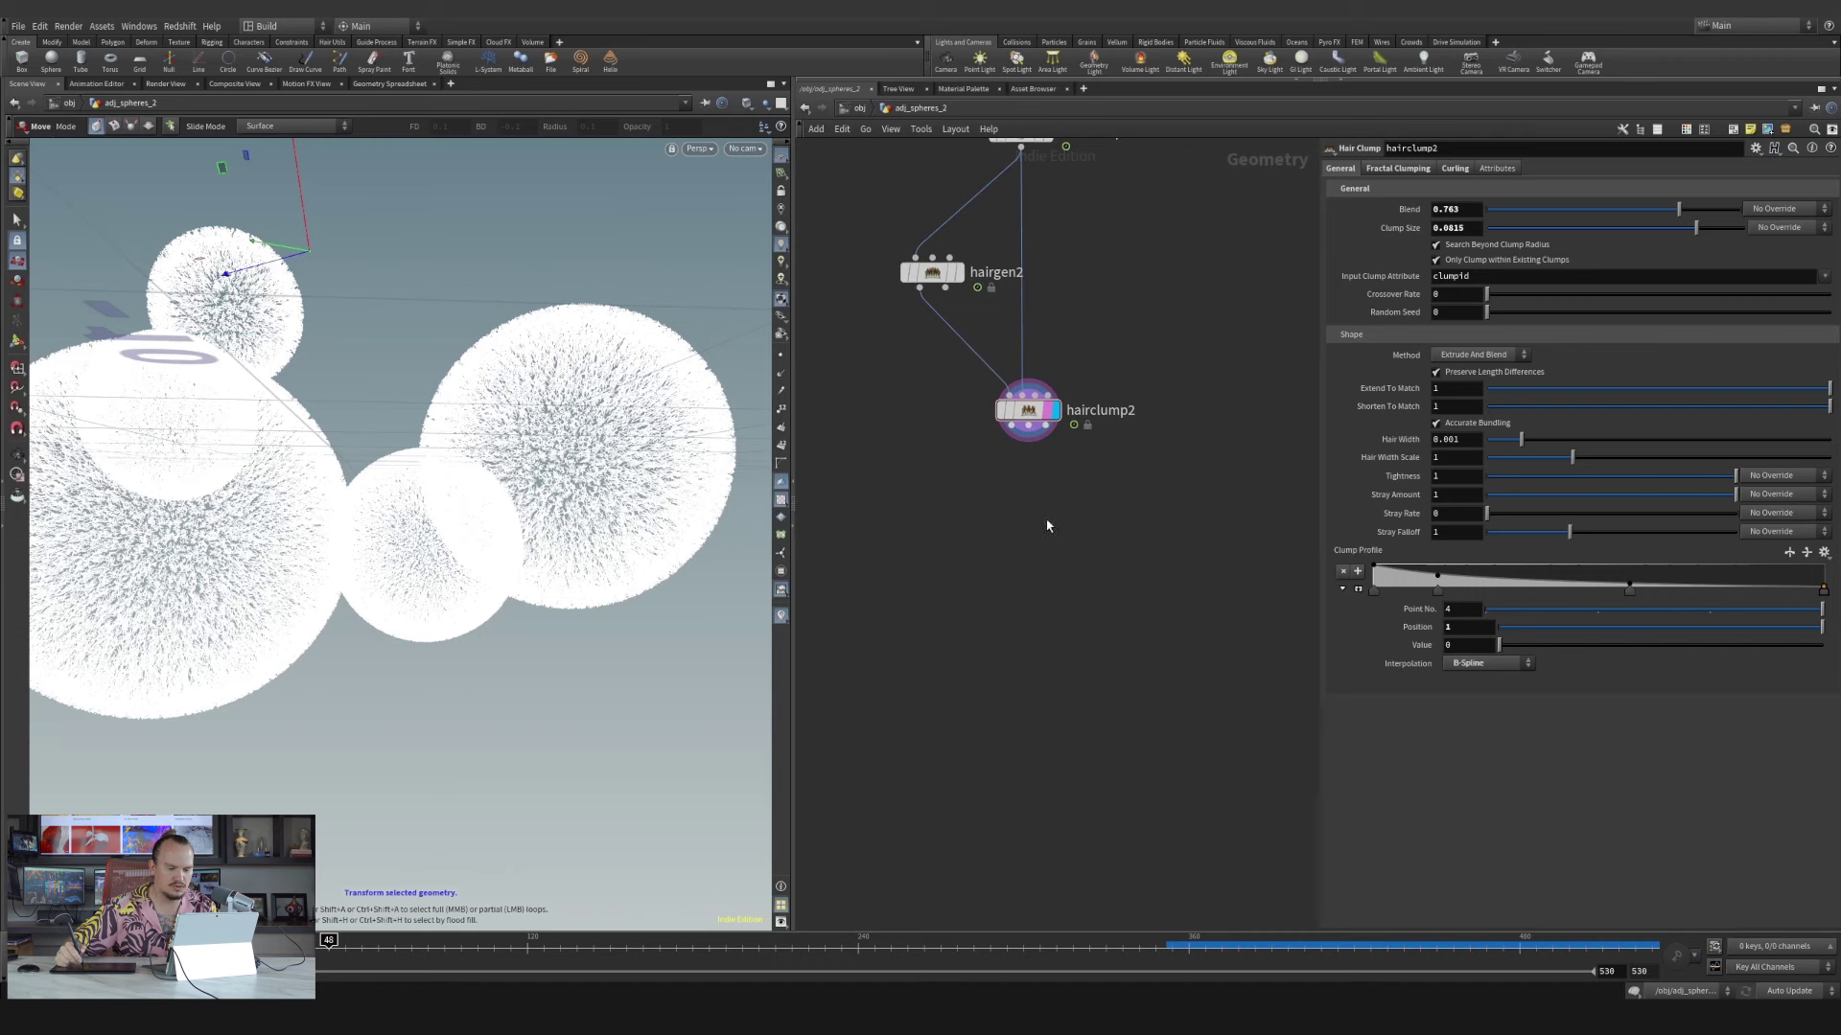
scroll(1013, 525, "up", 2)
key("Tab")
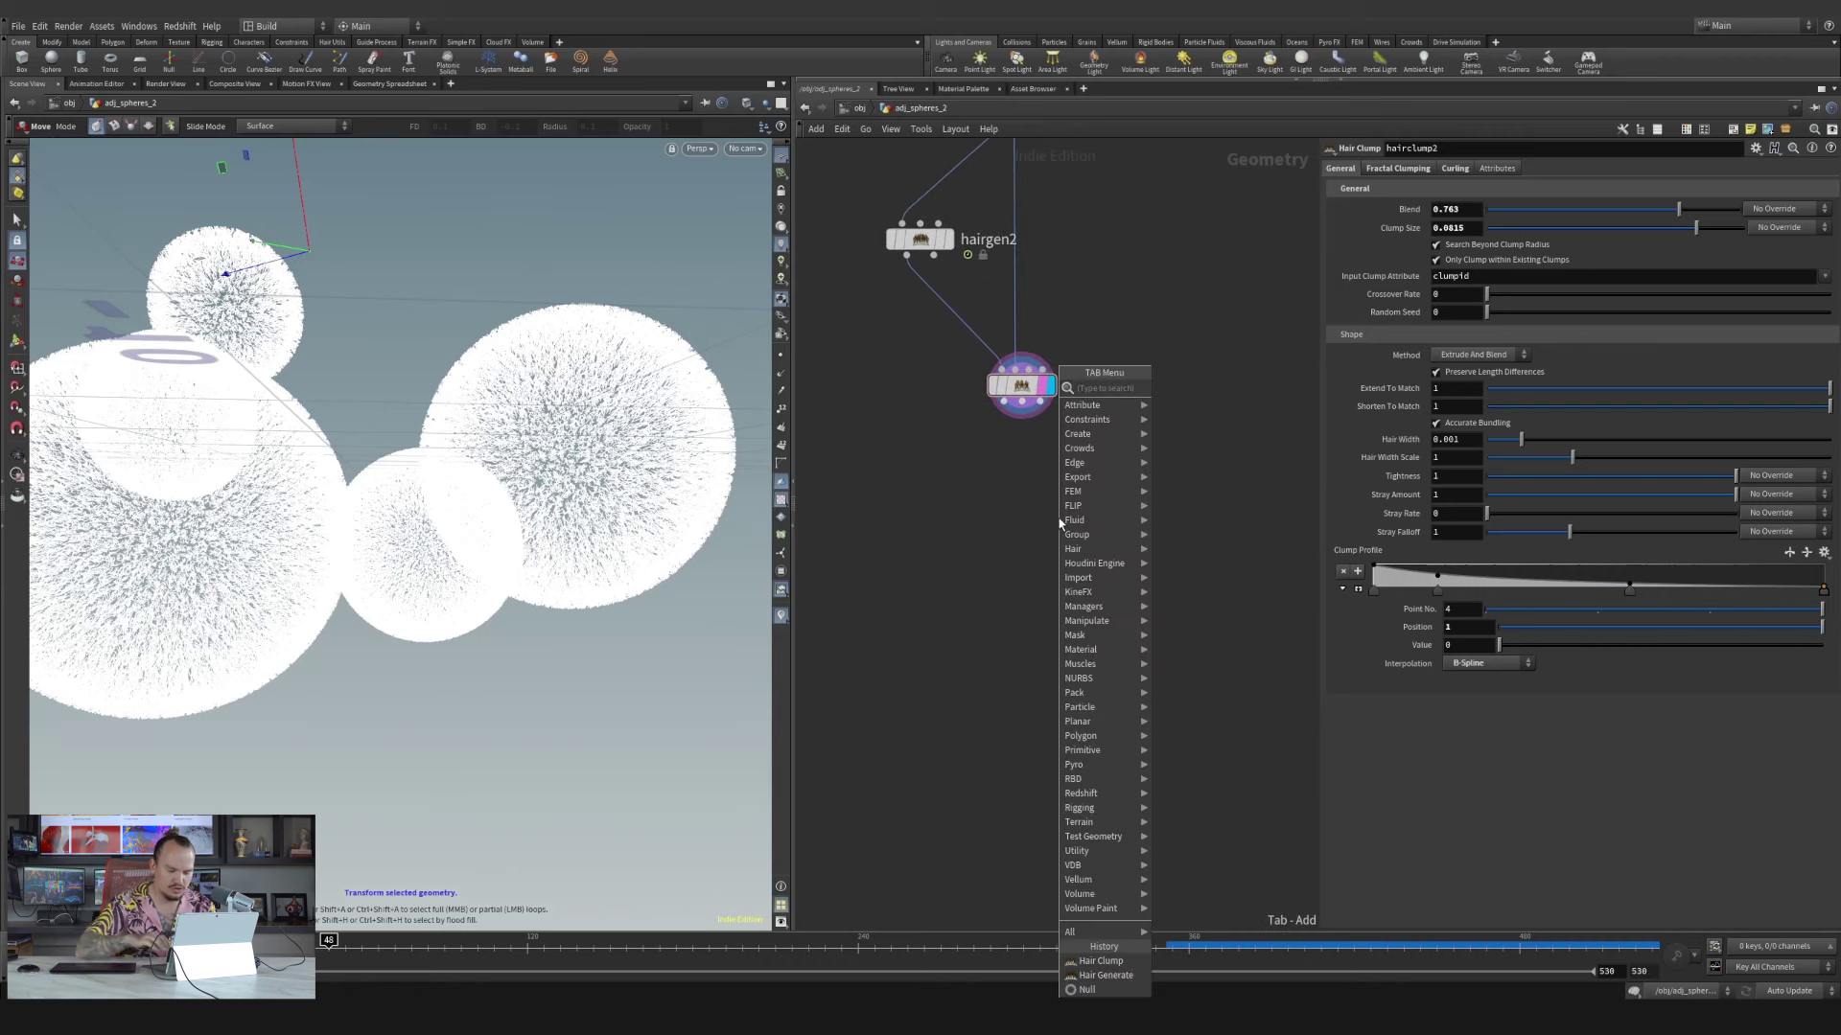
type("for ea")
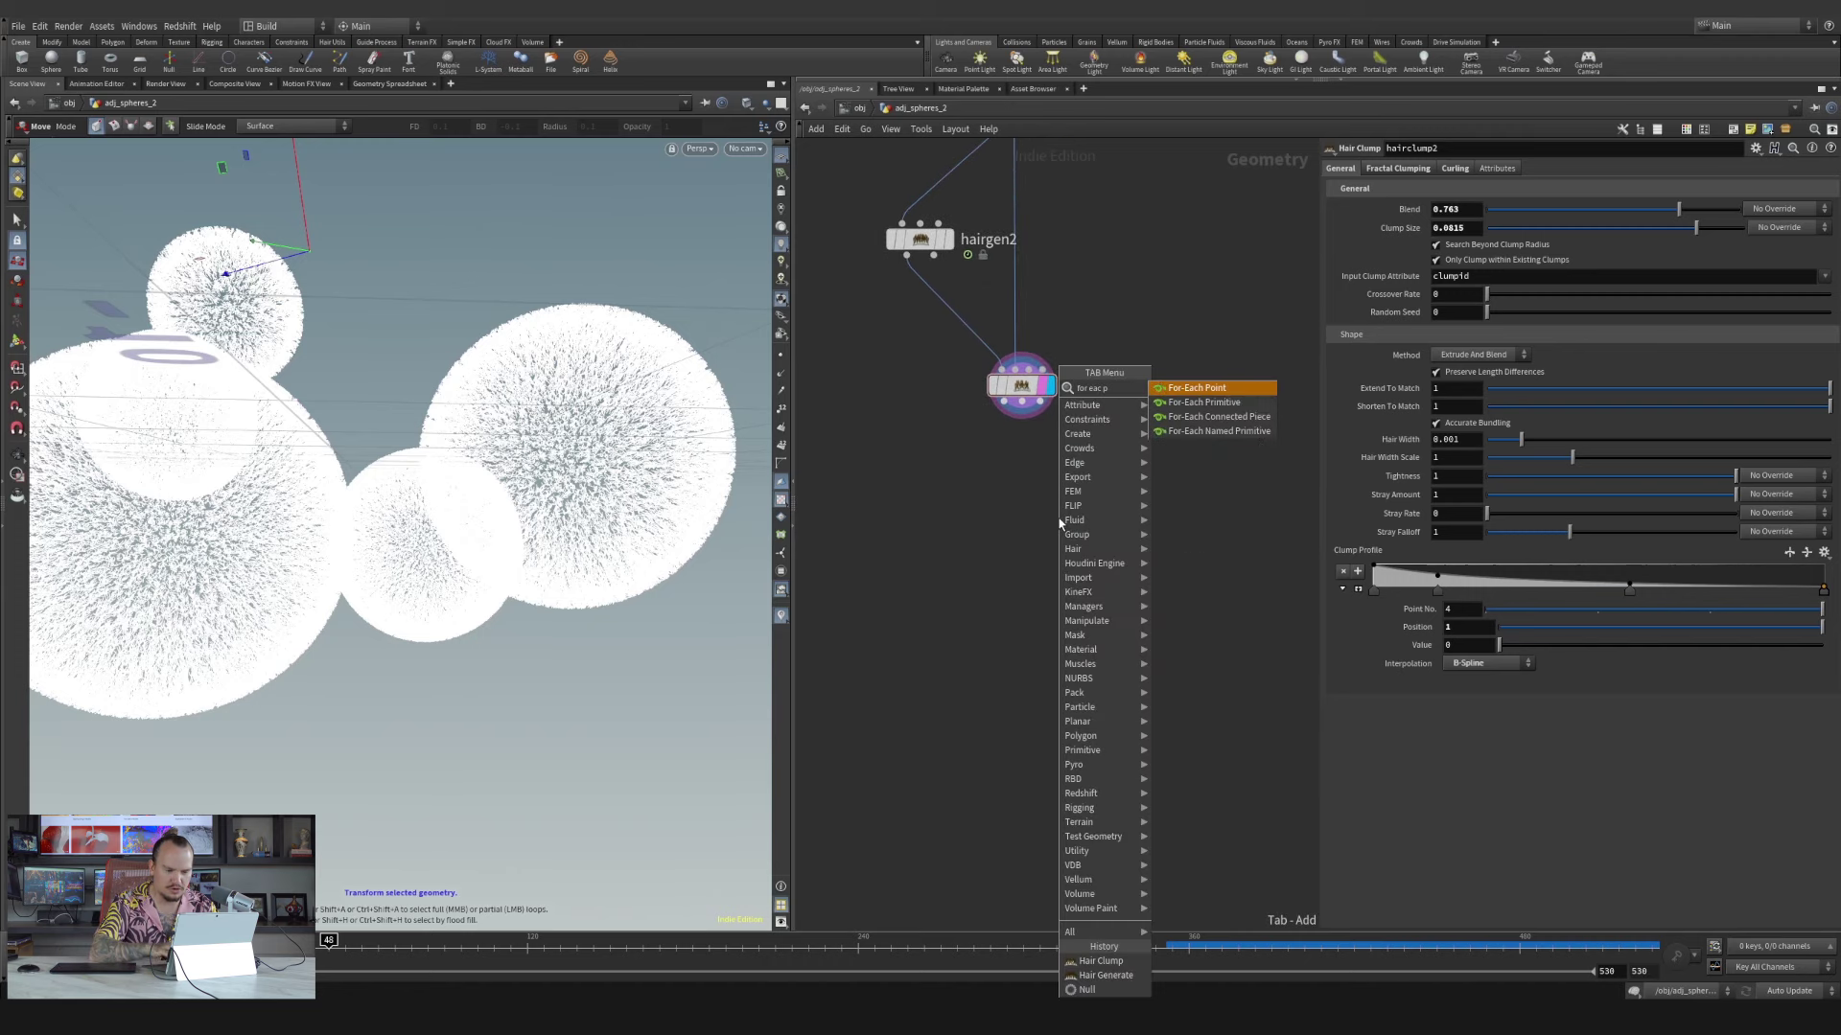
type("c p")
key("Return")
left_click(1060, 520)
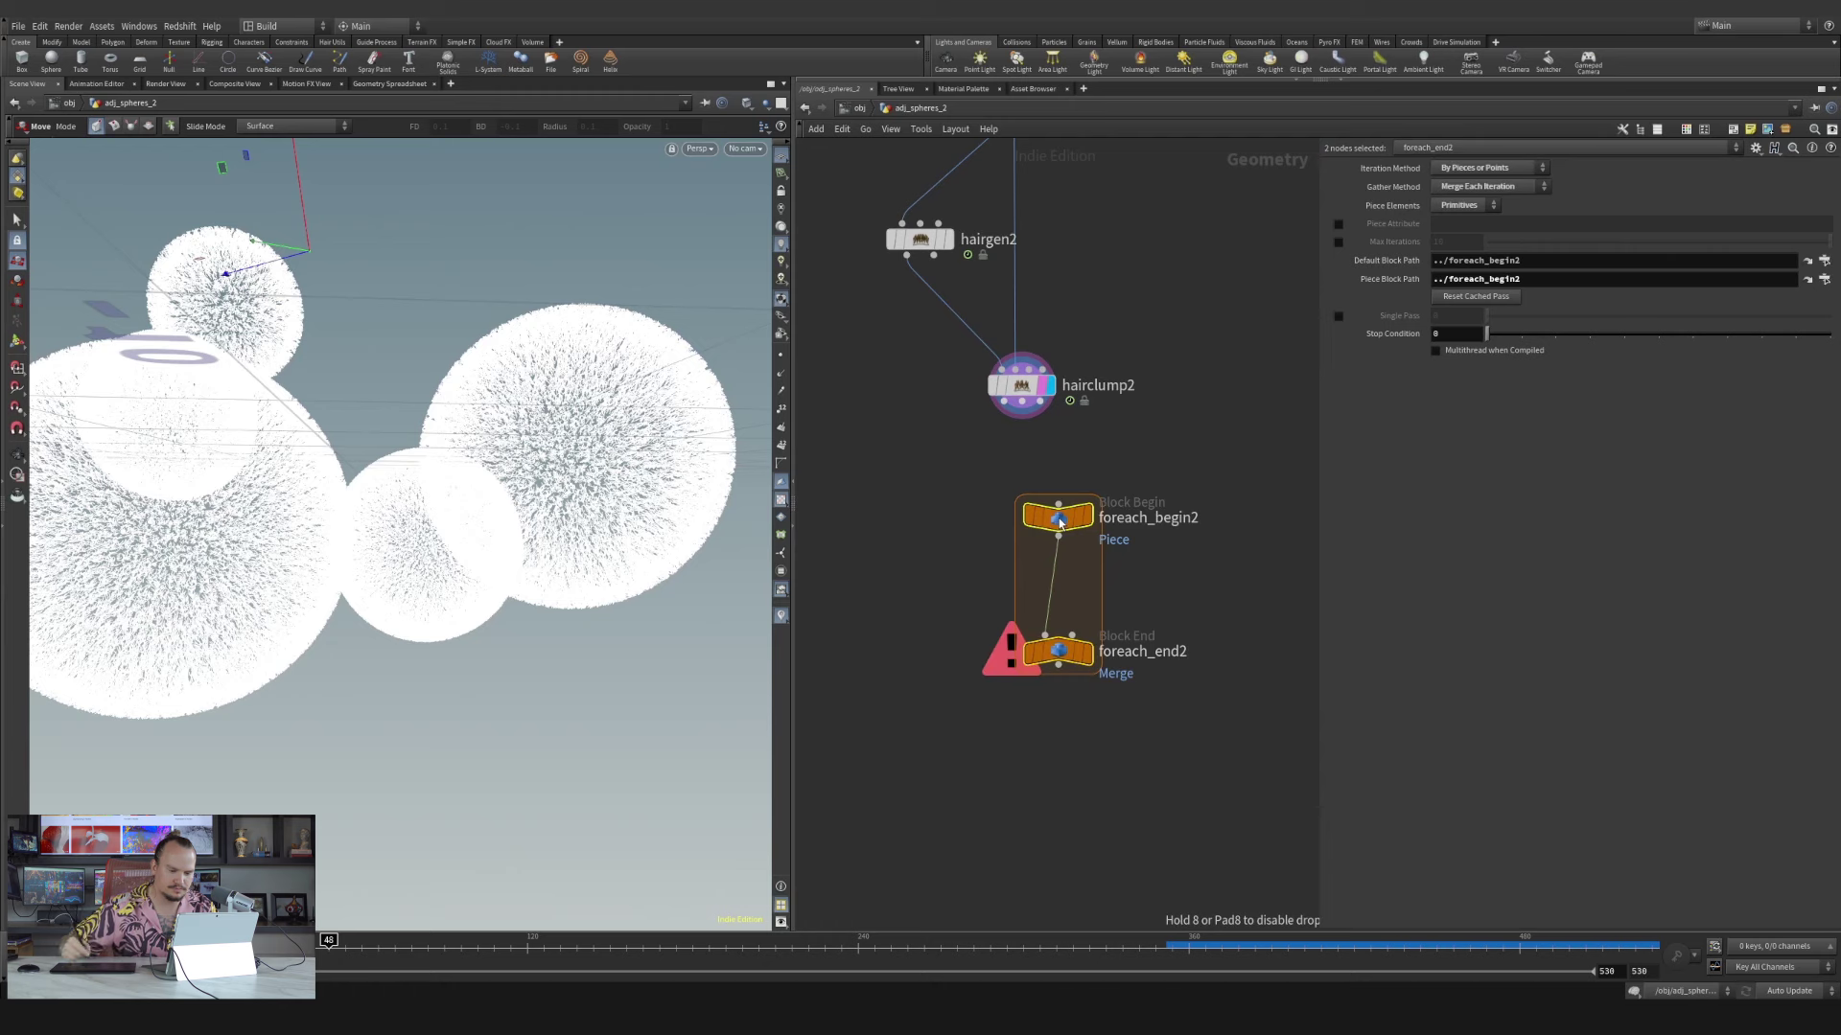
Position the for-each block beneath hairclump2 and connect hairclump2's first output to foreach_begin2
left_click(987, 460)
left_click_drag(1054, 518, 1055, 523)
left_click_drag(941, 493, 1115, 720)
left_click_drag(1049, 526, 994, 519)
left_click(1006, 442)
scroll(1012, 450, "up", 1)
left_click(1002, 391)
left_click(1003, 542)
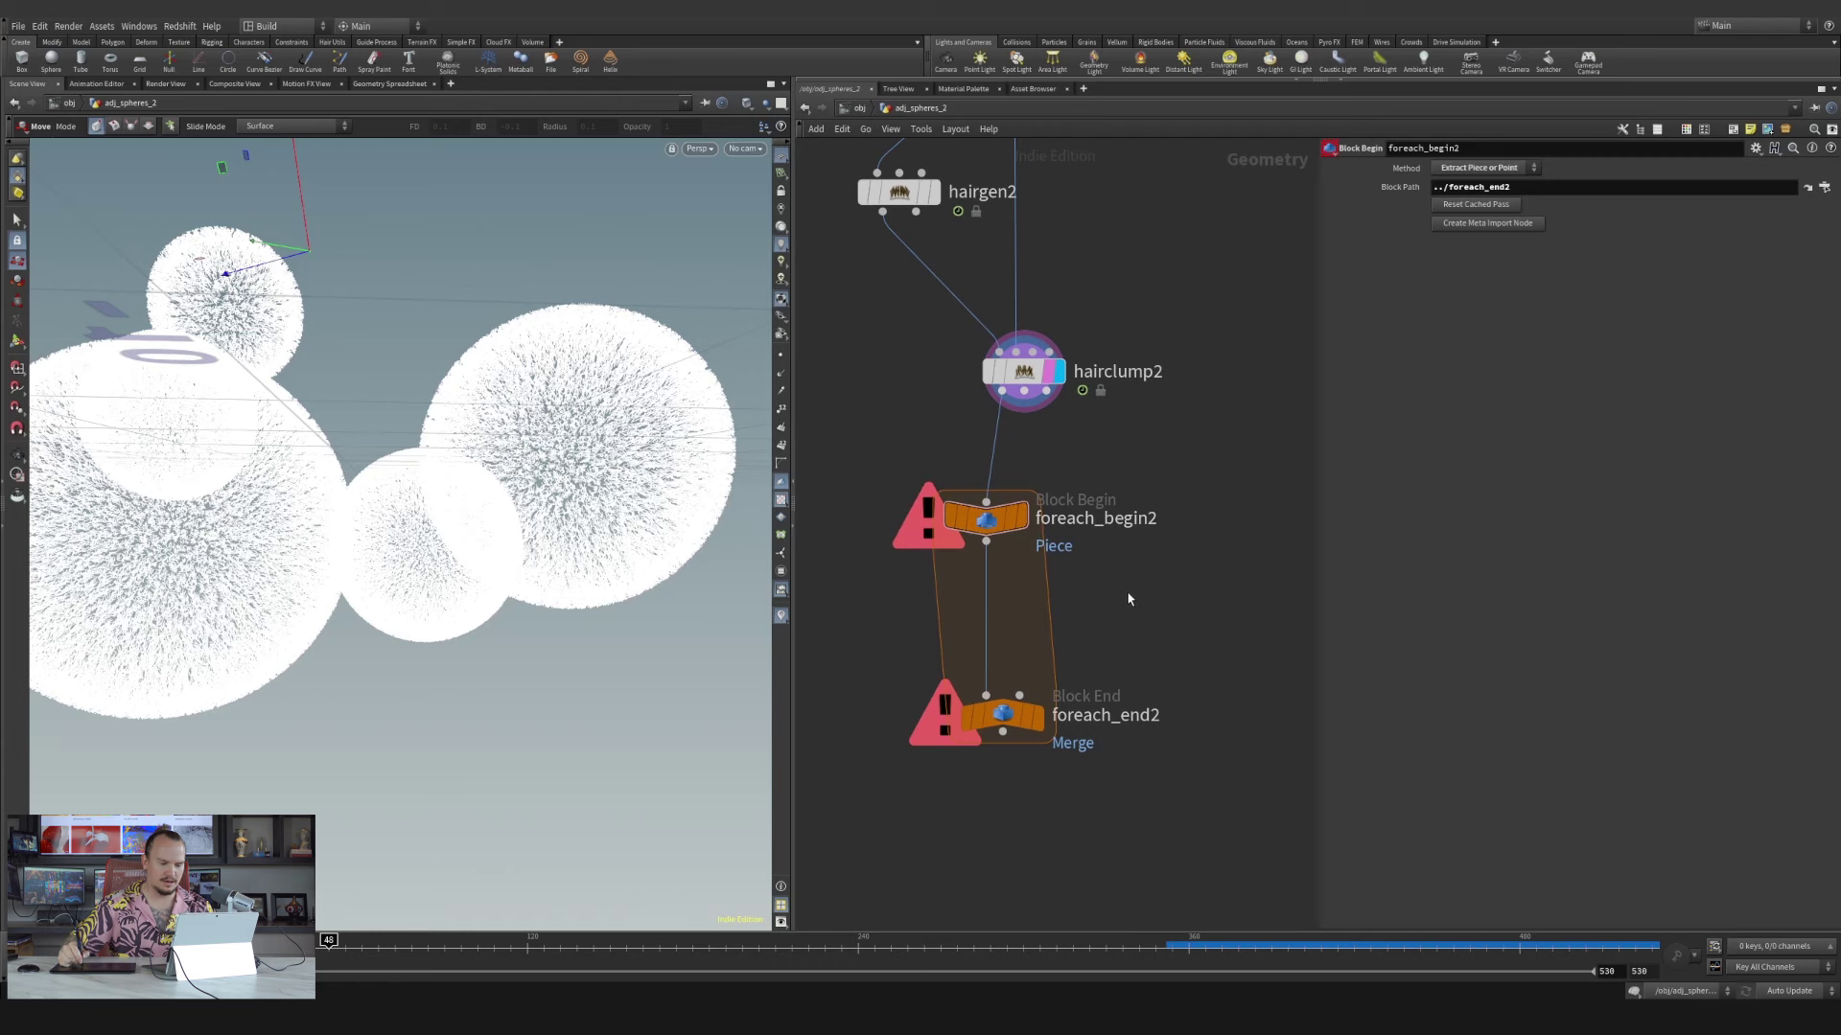
Insert a Group node between foreach_begin2 and foreach_end2, with group type Points and base group 0
key("Tab")
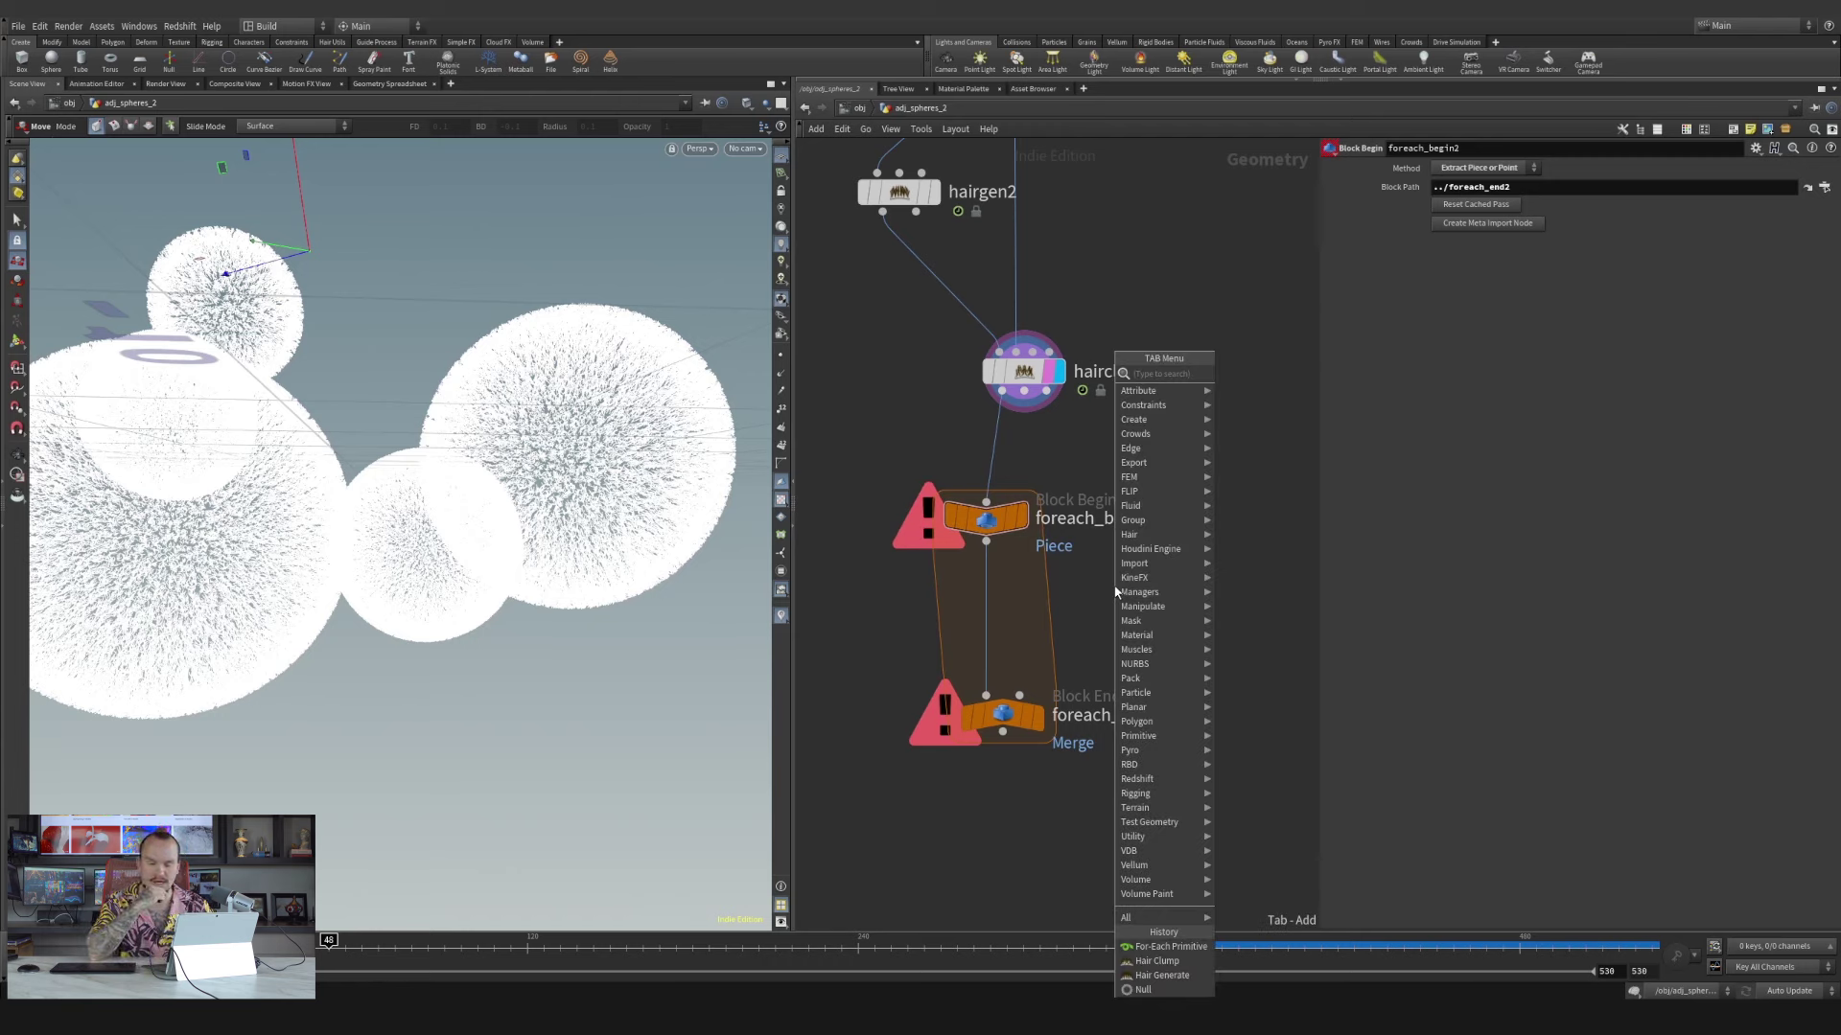
type("group")
key("Return")
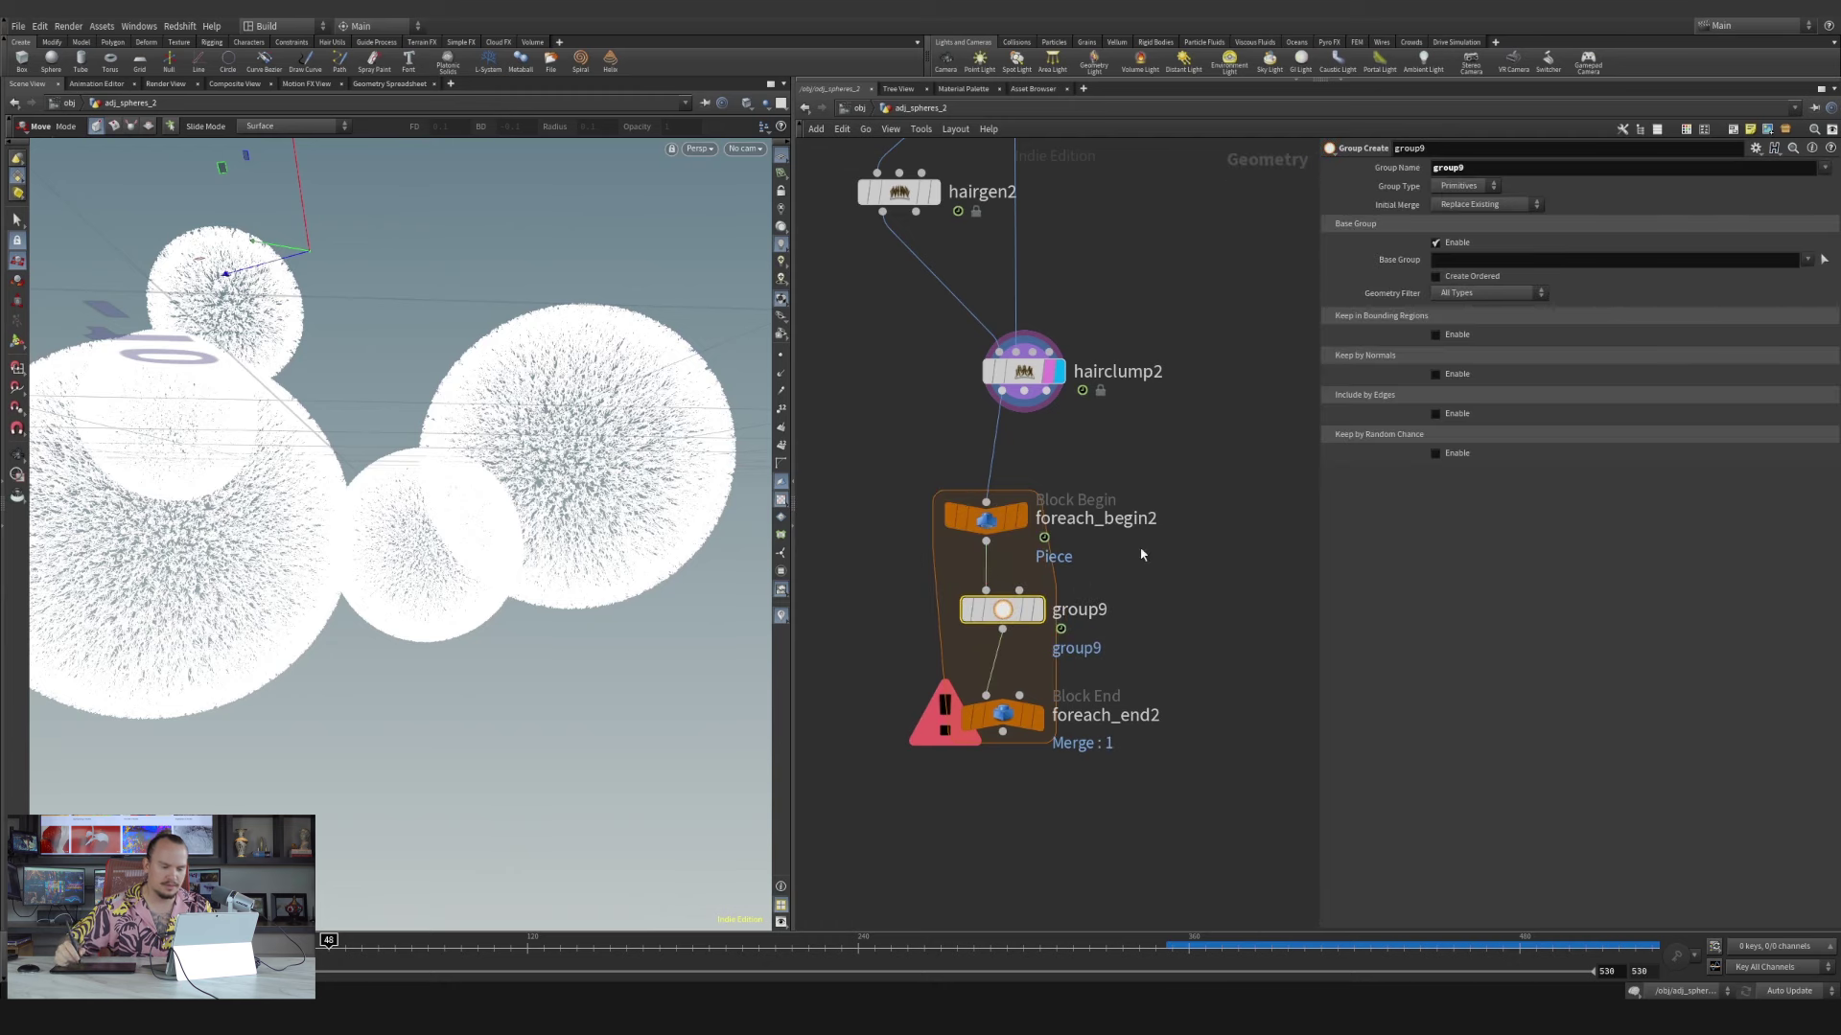
left_click(1465, 185)
left_click(1462, 203)
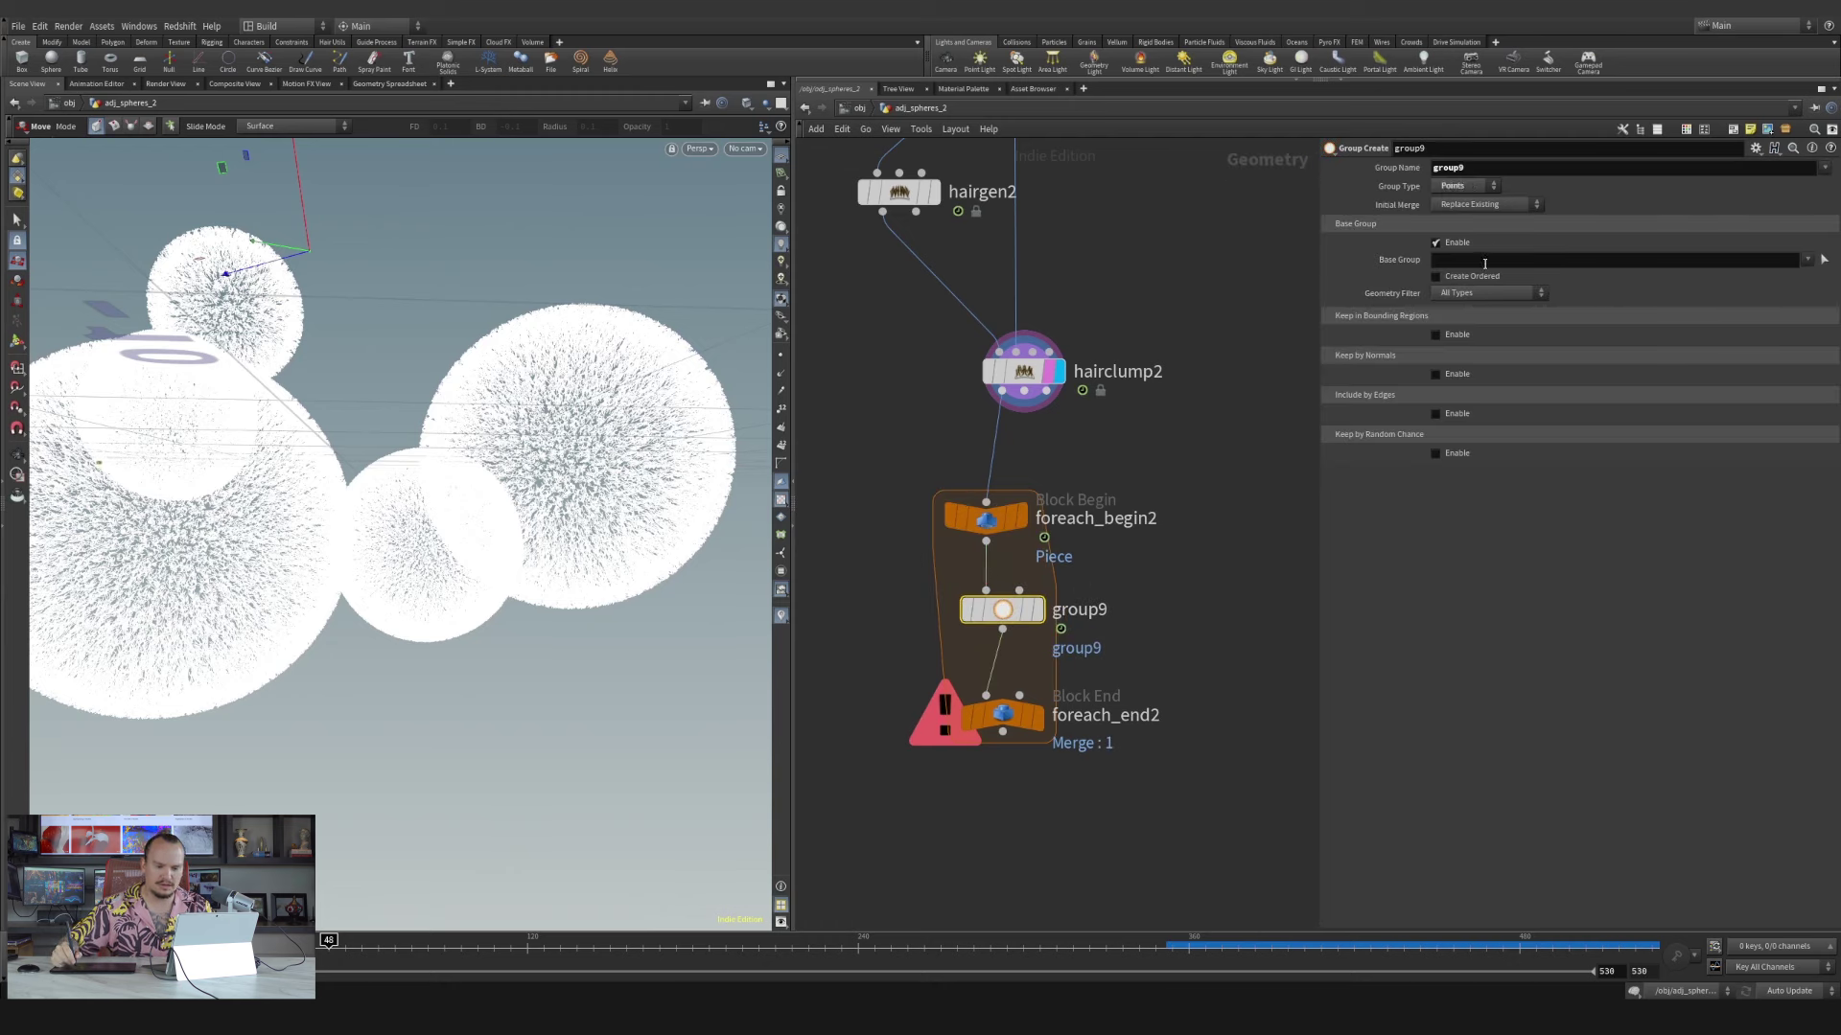
left_click(1482, 262)
type("0")
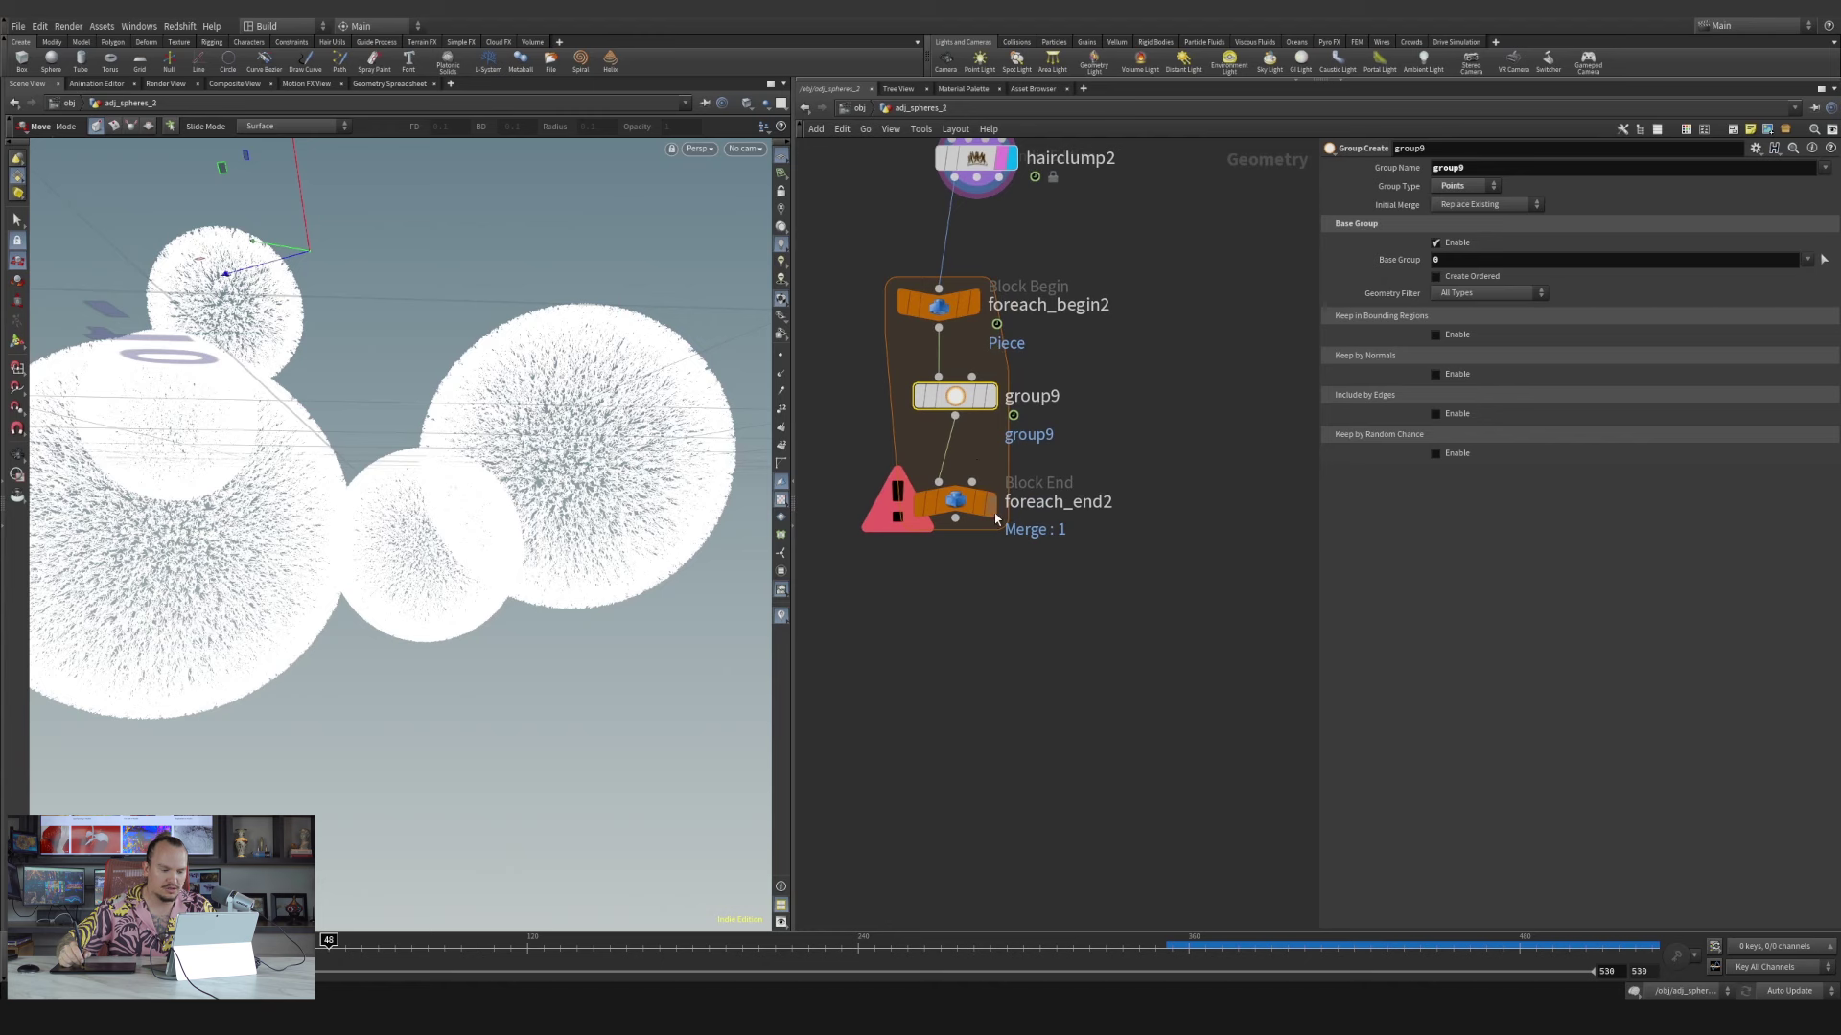
Display foreach_end2 and set the hair density of hairgen2 to 222
mouse_move(985, 516)
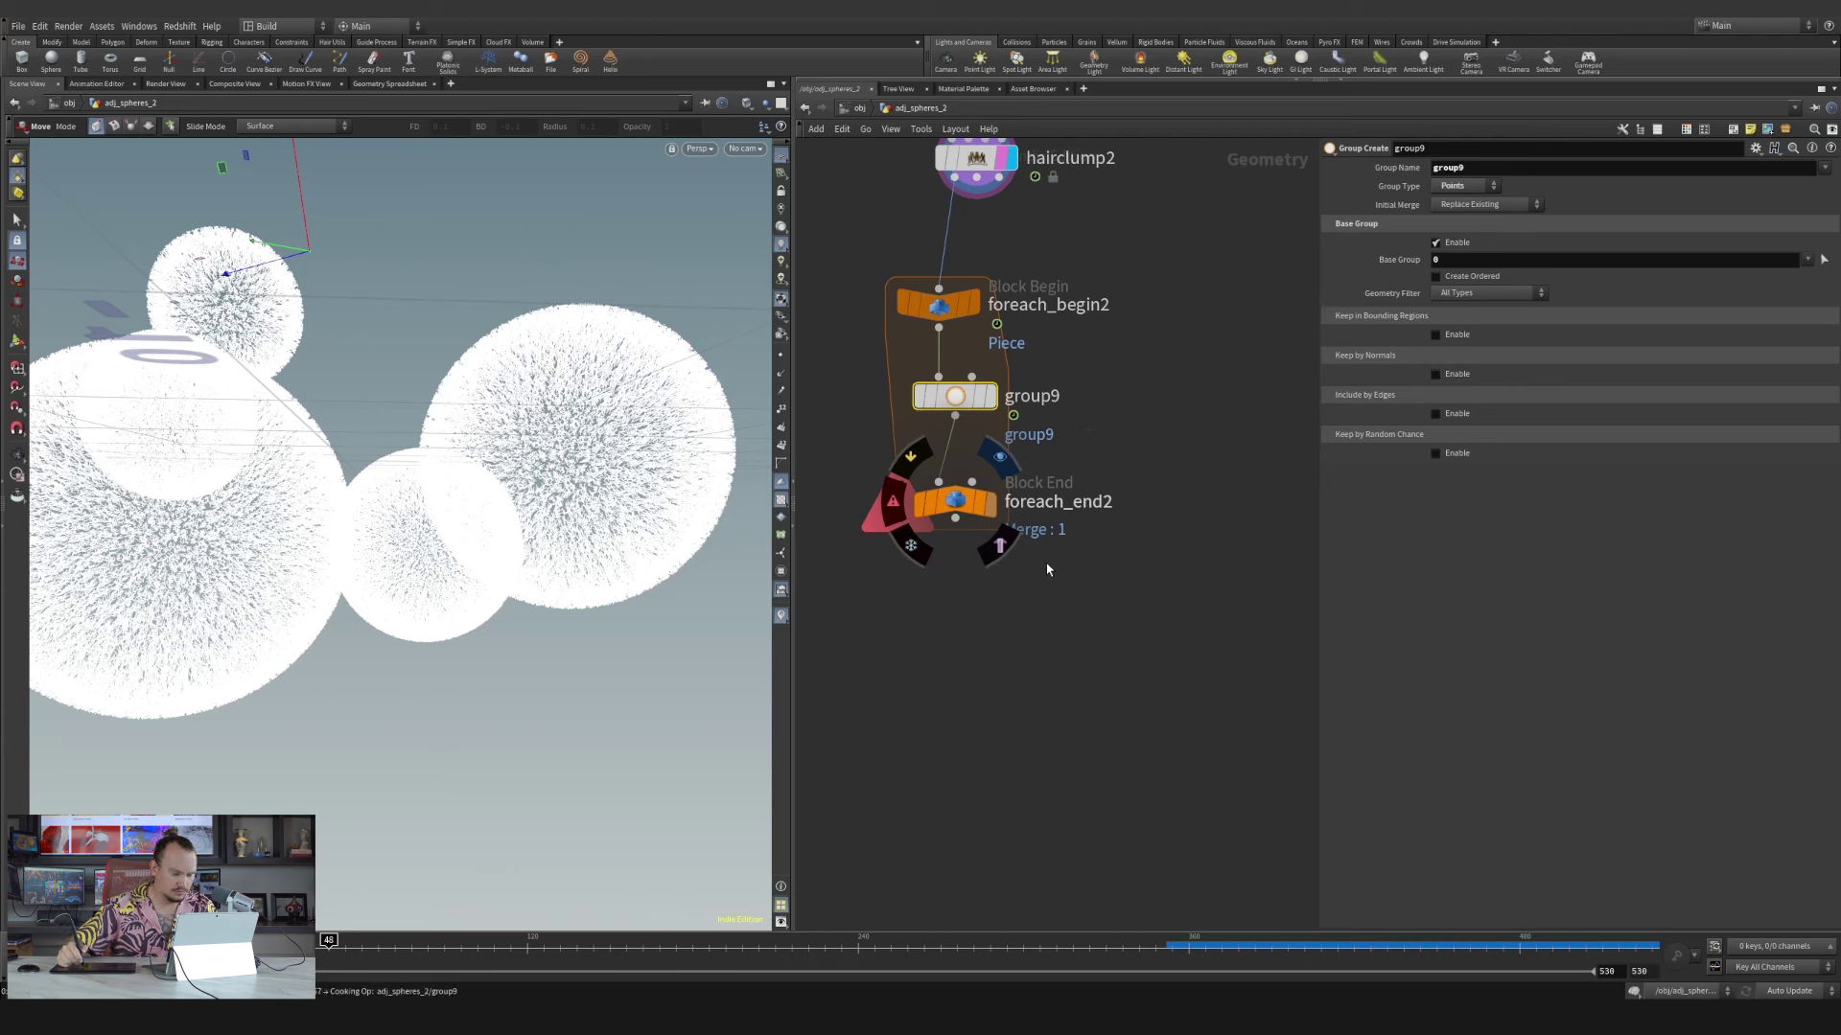
middle_click_drag(1141, 387, 1156, 740)
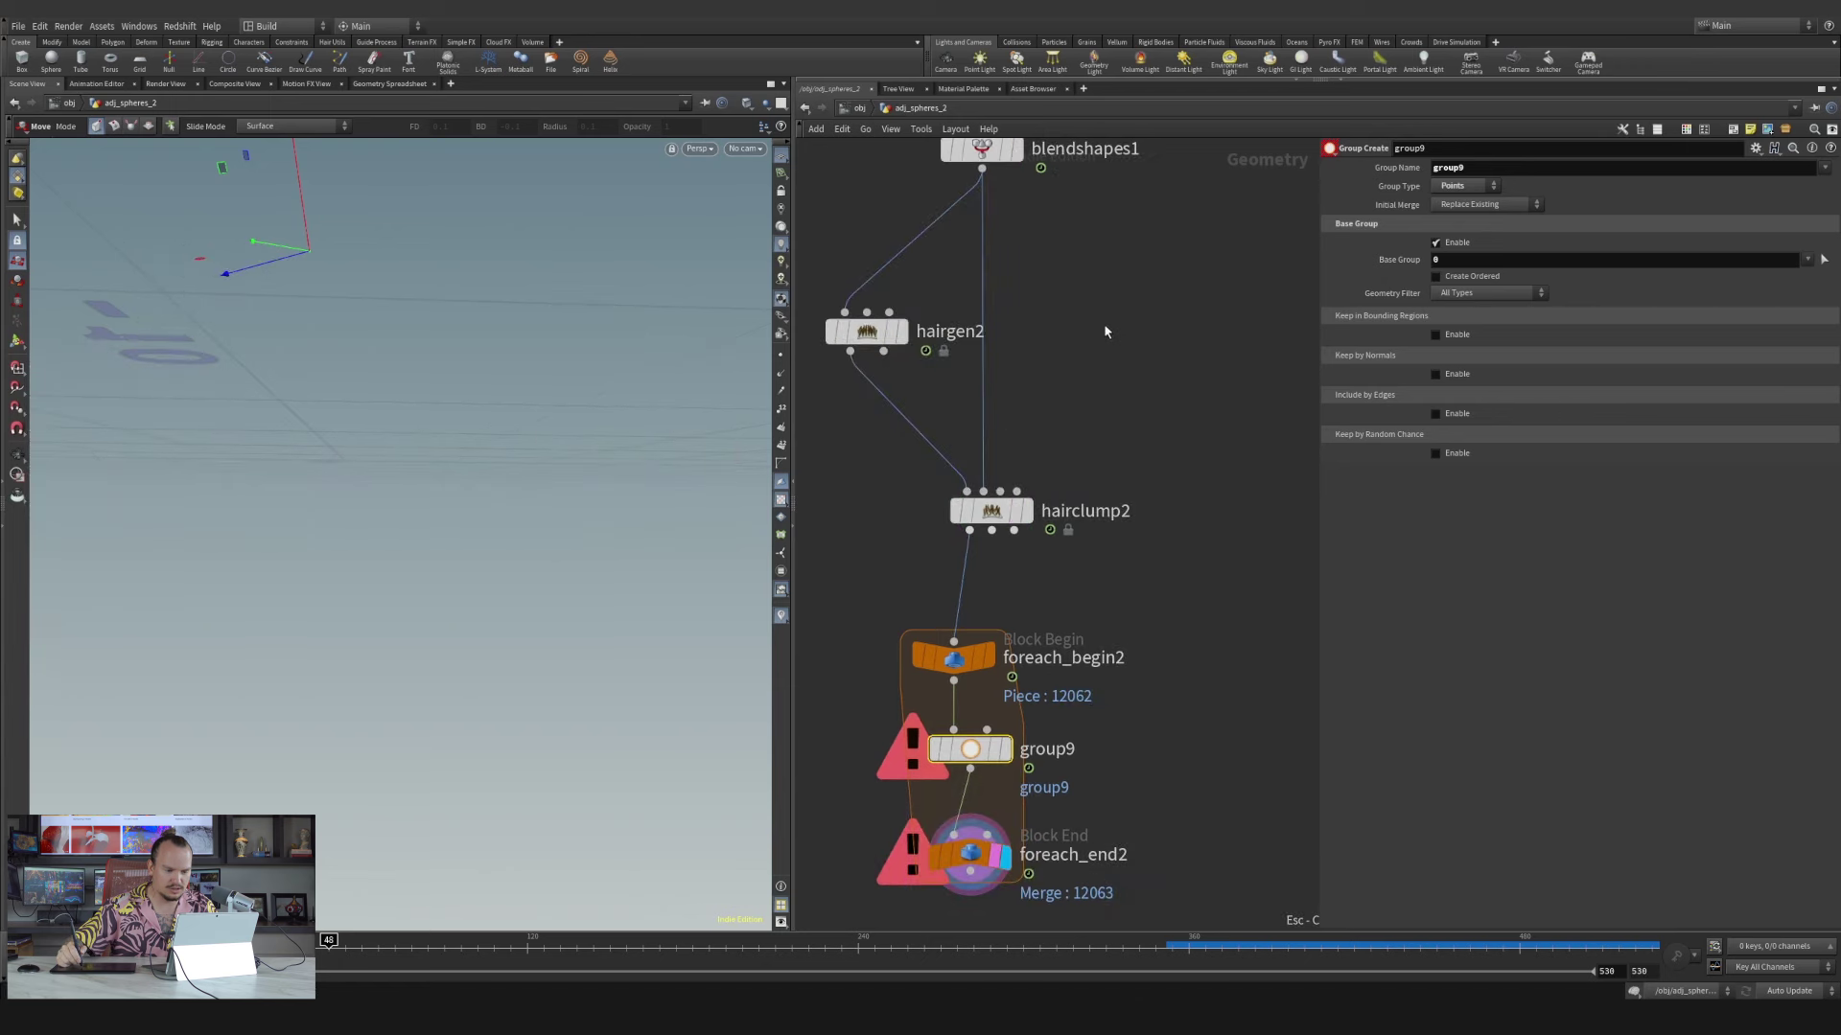
left_click(867, 331)
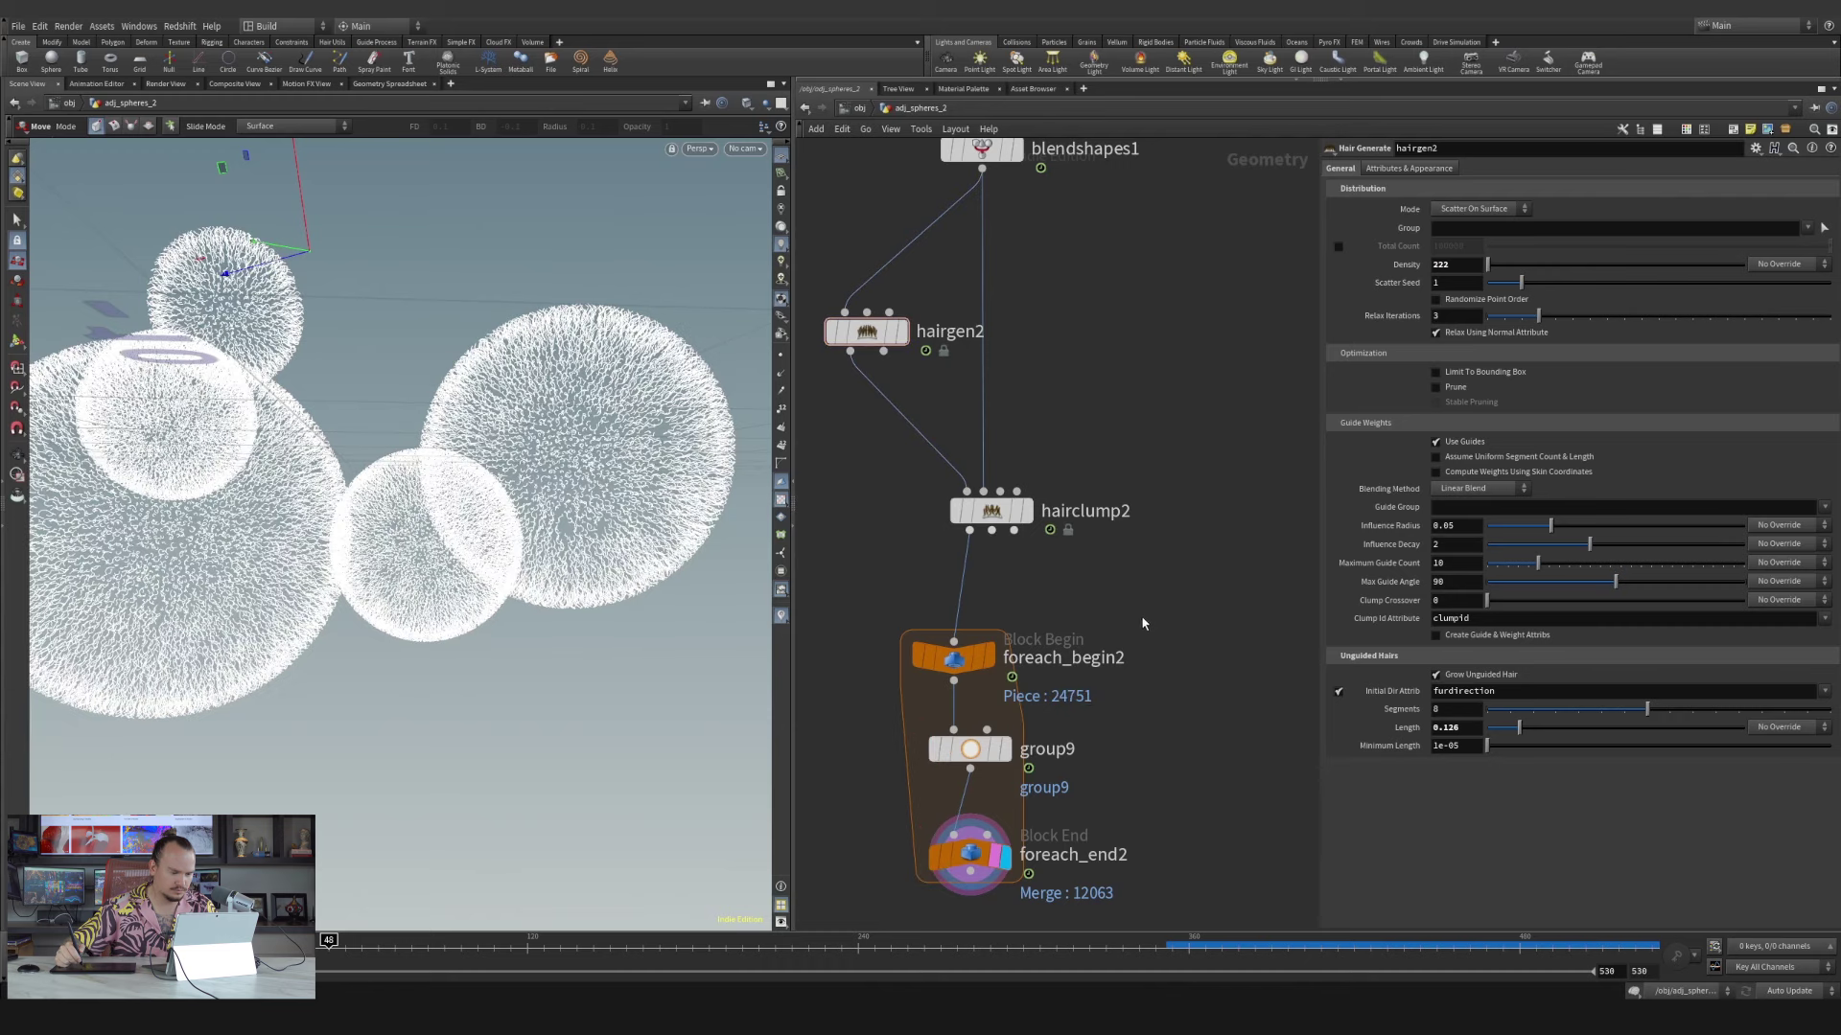
Set the group name of the Group node inside the for-each loop to stick
scroll(1148, 636, "down", 5)
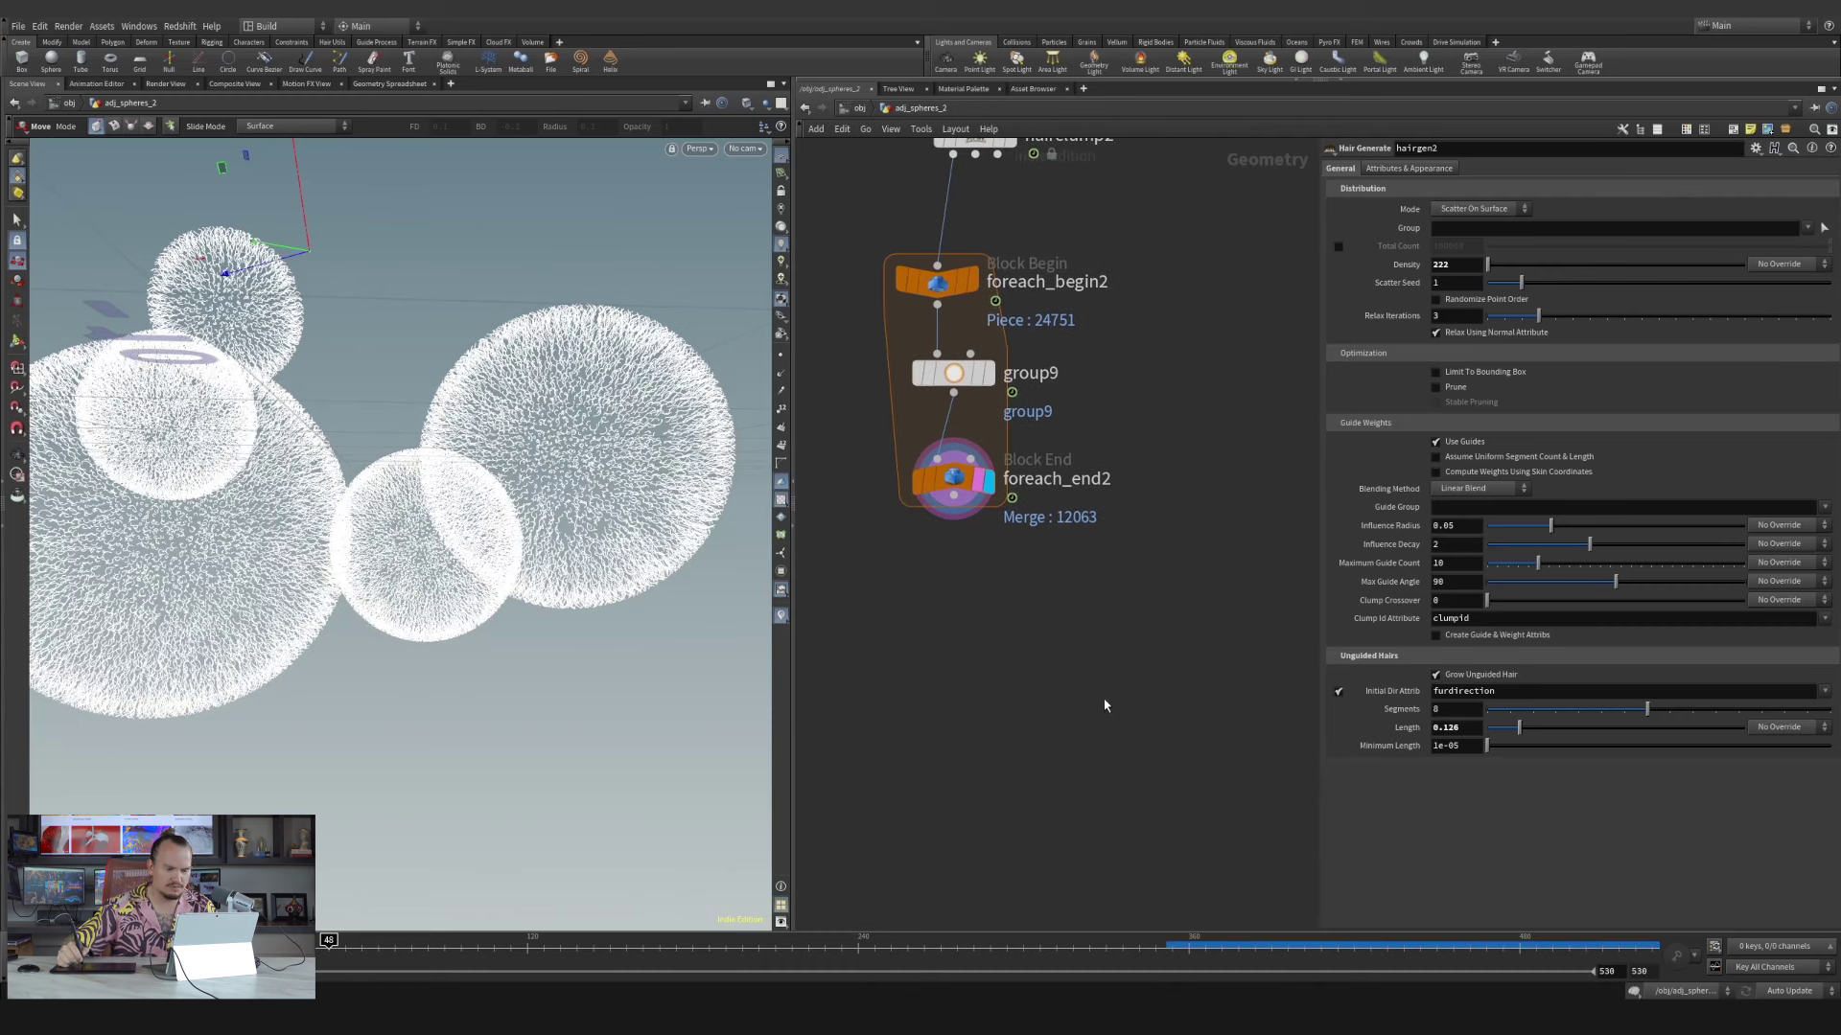
middle_click_drag(1059, 662, 1056, 624)
scroll(1015, 546, "down", 2)
scroll(997, 528, "up", 4)
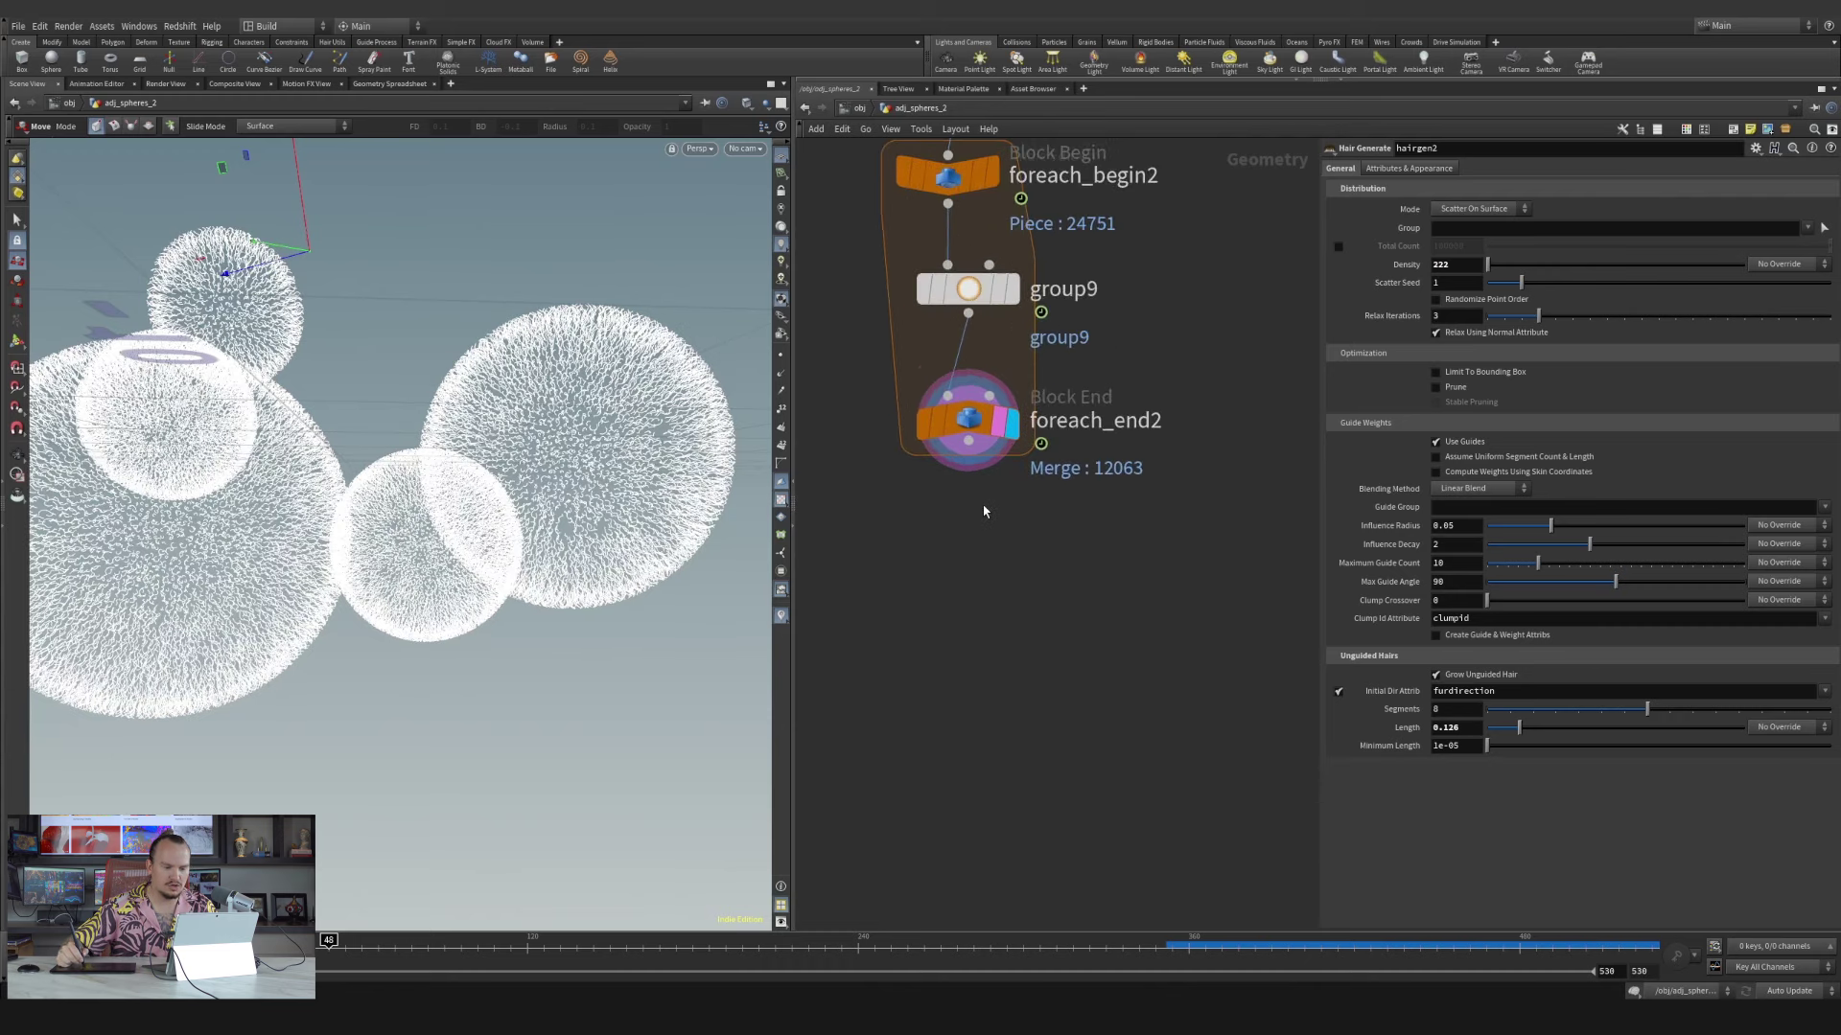
left_click(1054, 297)
left_click(1480, 163)
type("stick")
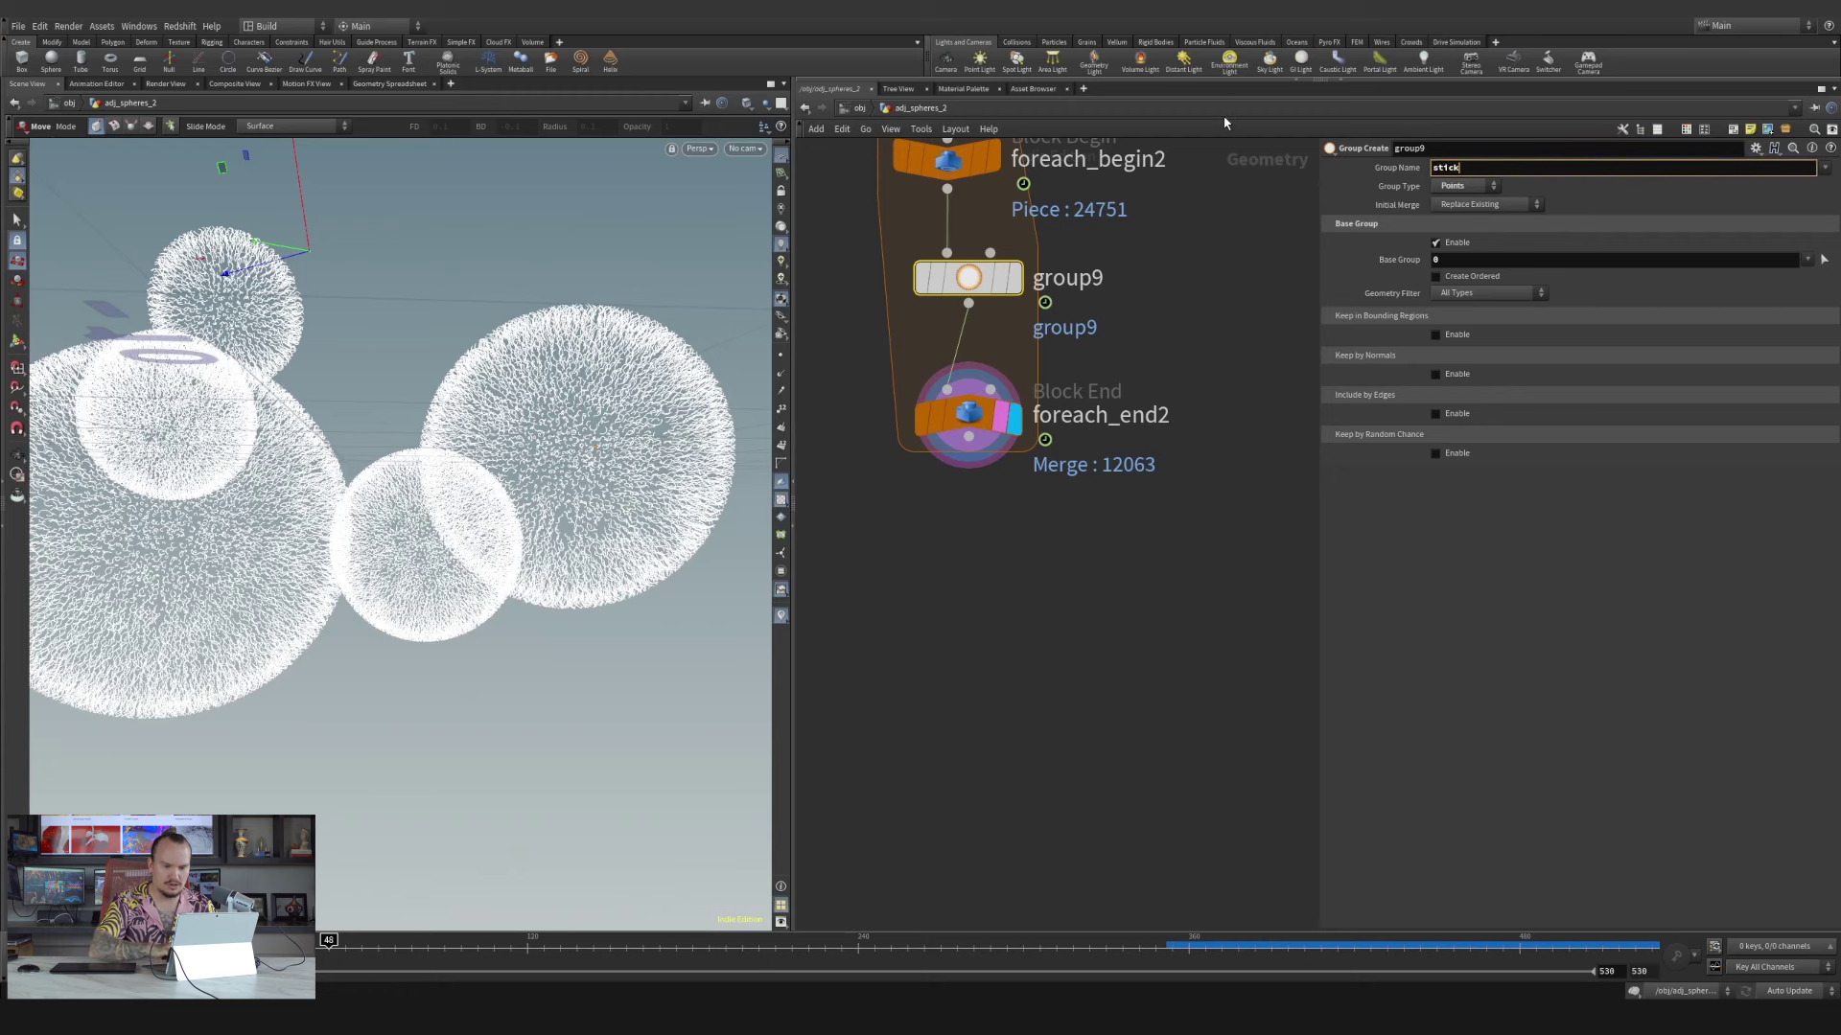
key("Return")
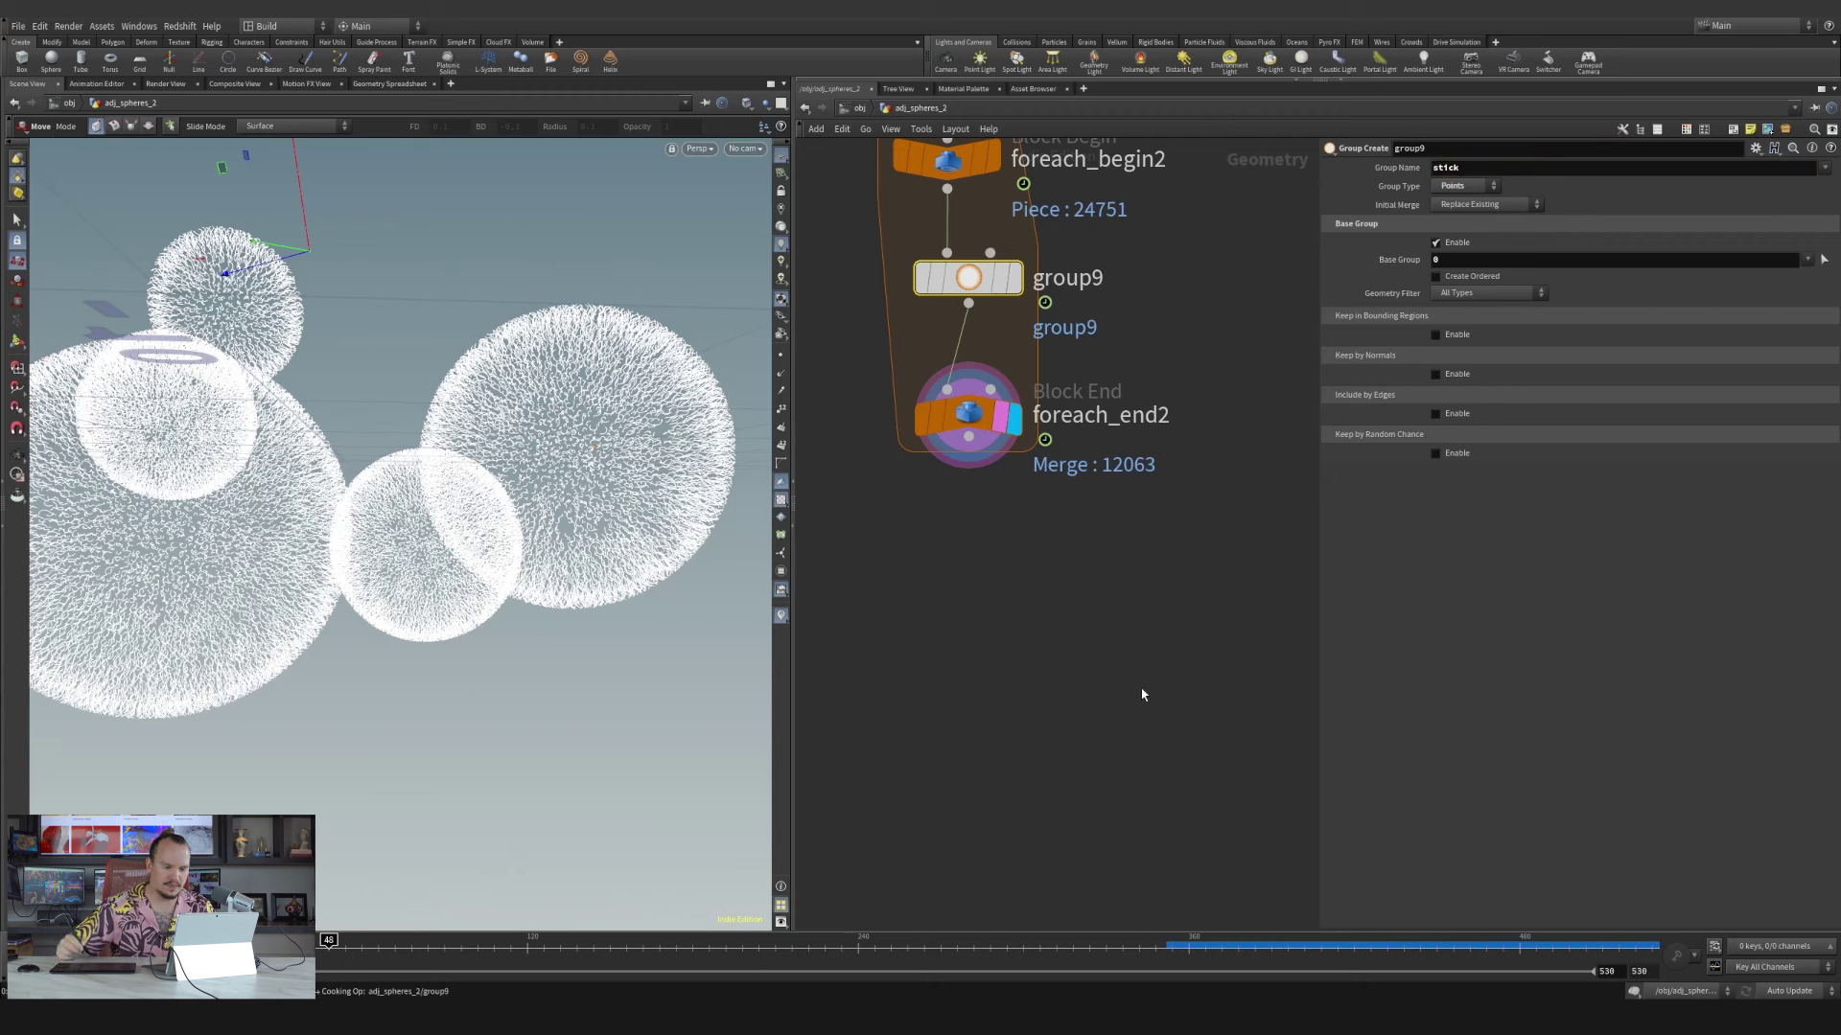
Add a Vellum Hair constraints node below foreach_end2 and connect the loop's output to its first input
key("Tab")
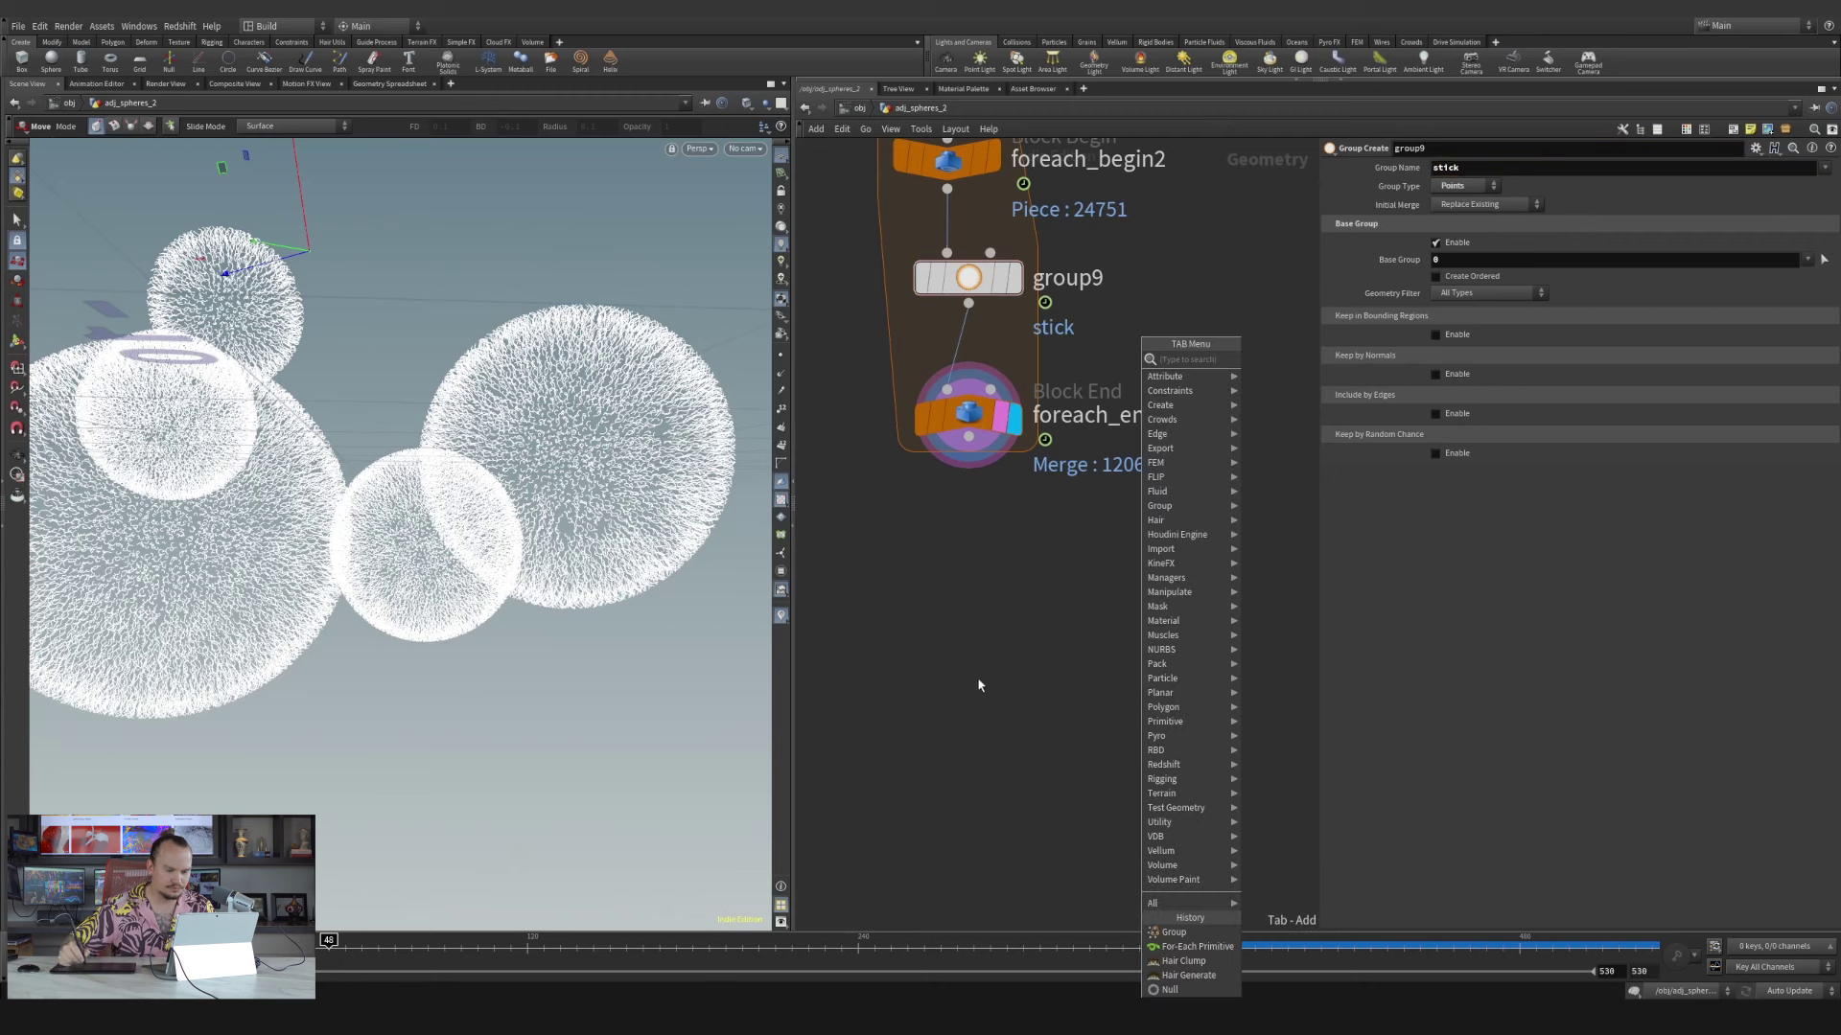
key("Escape")
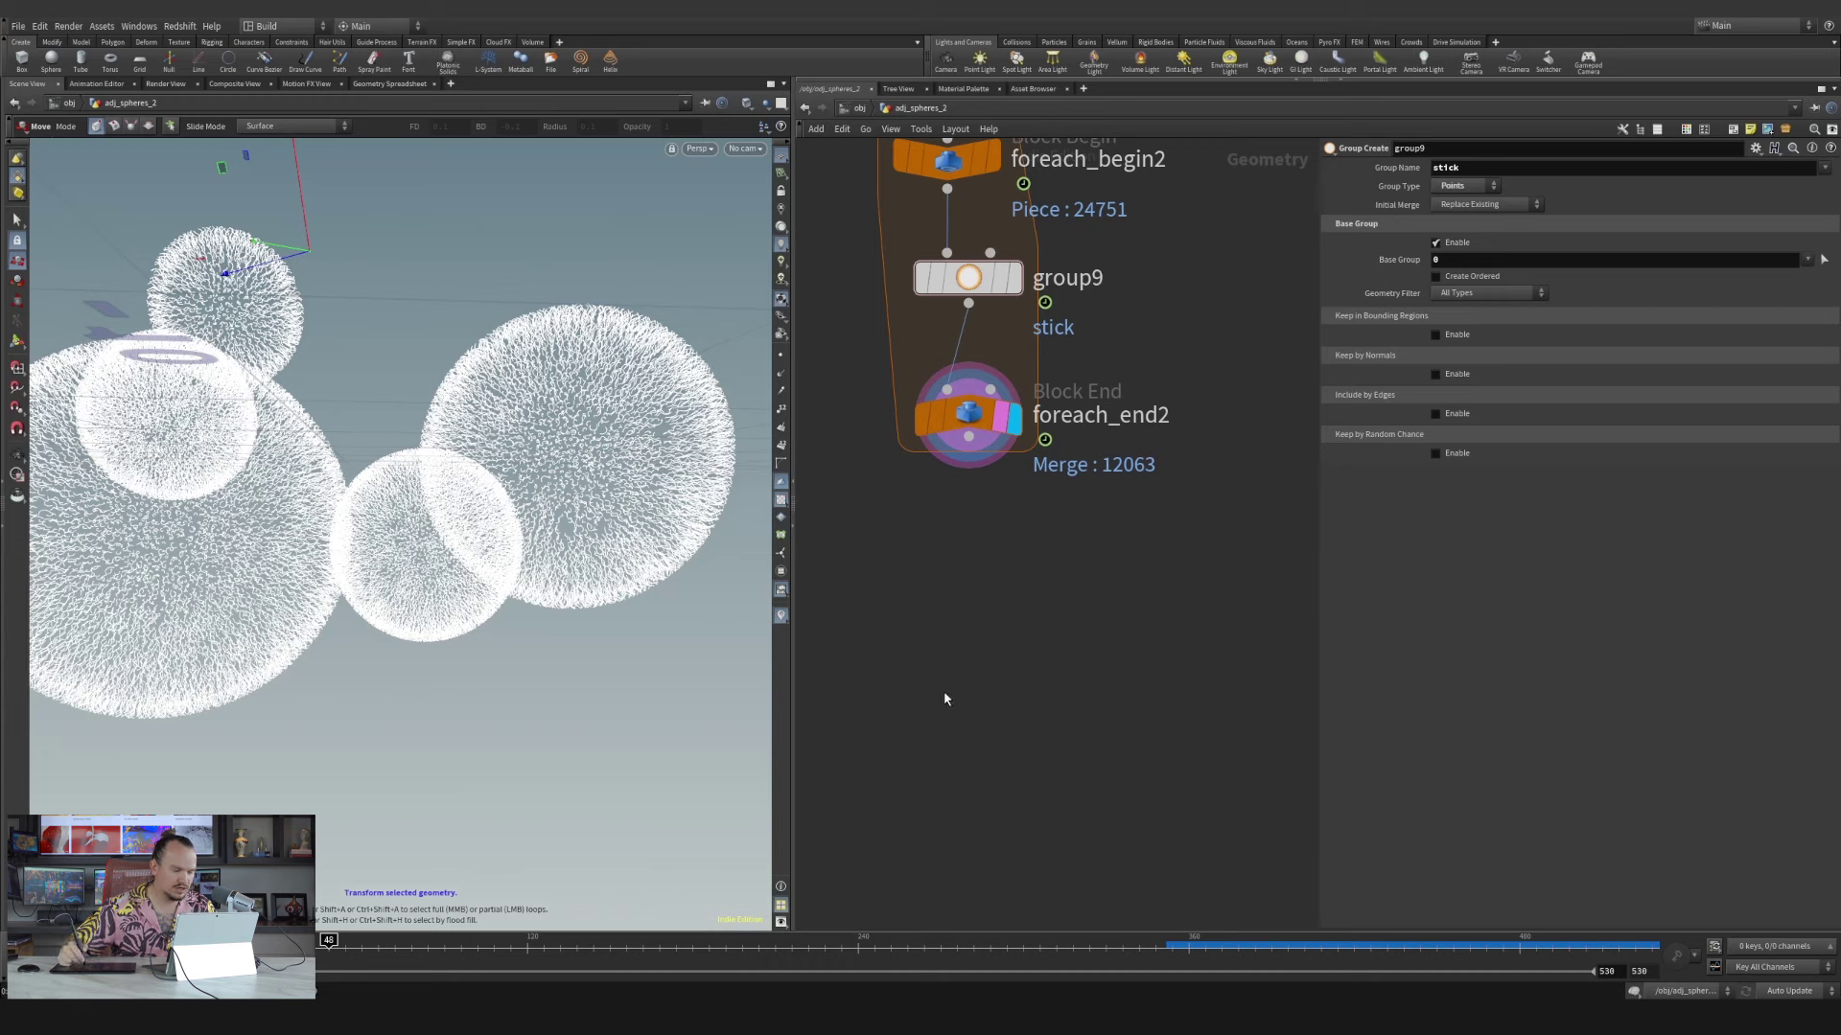
key("Tab")
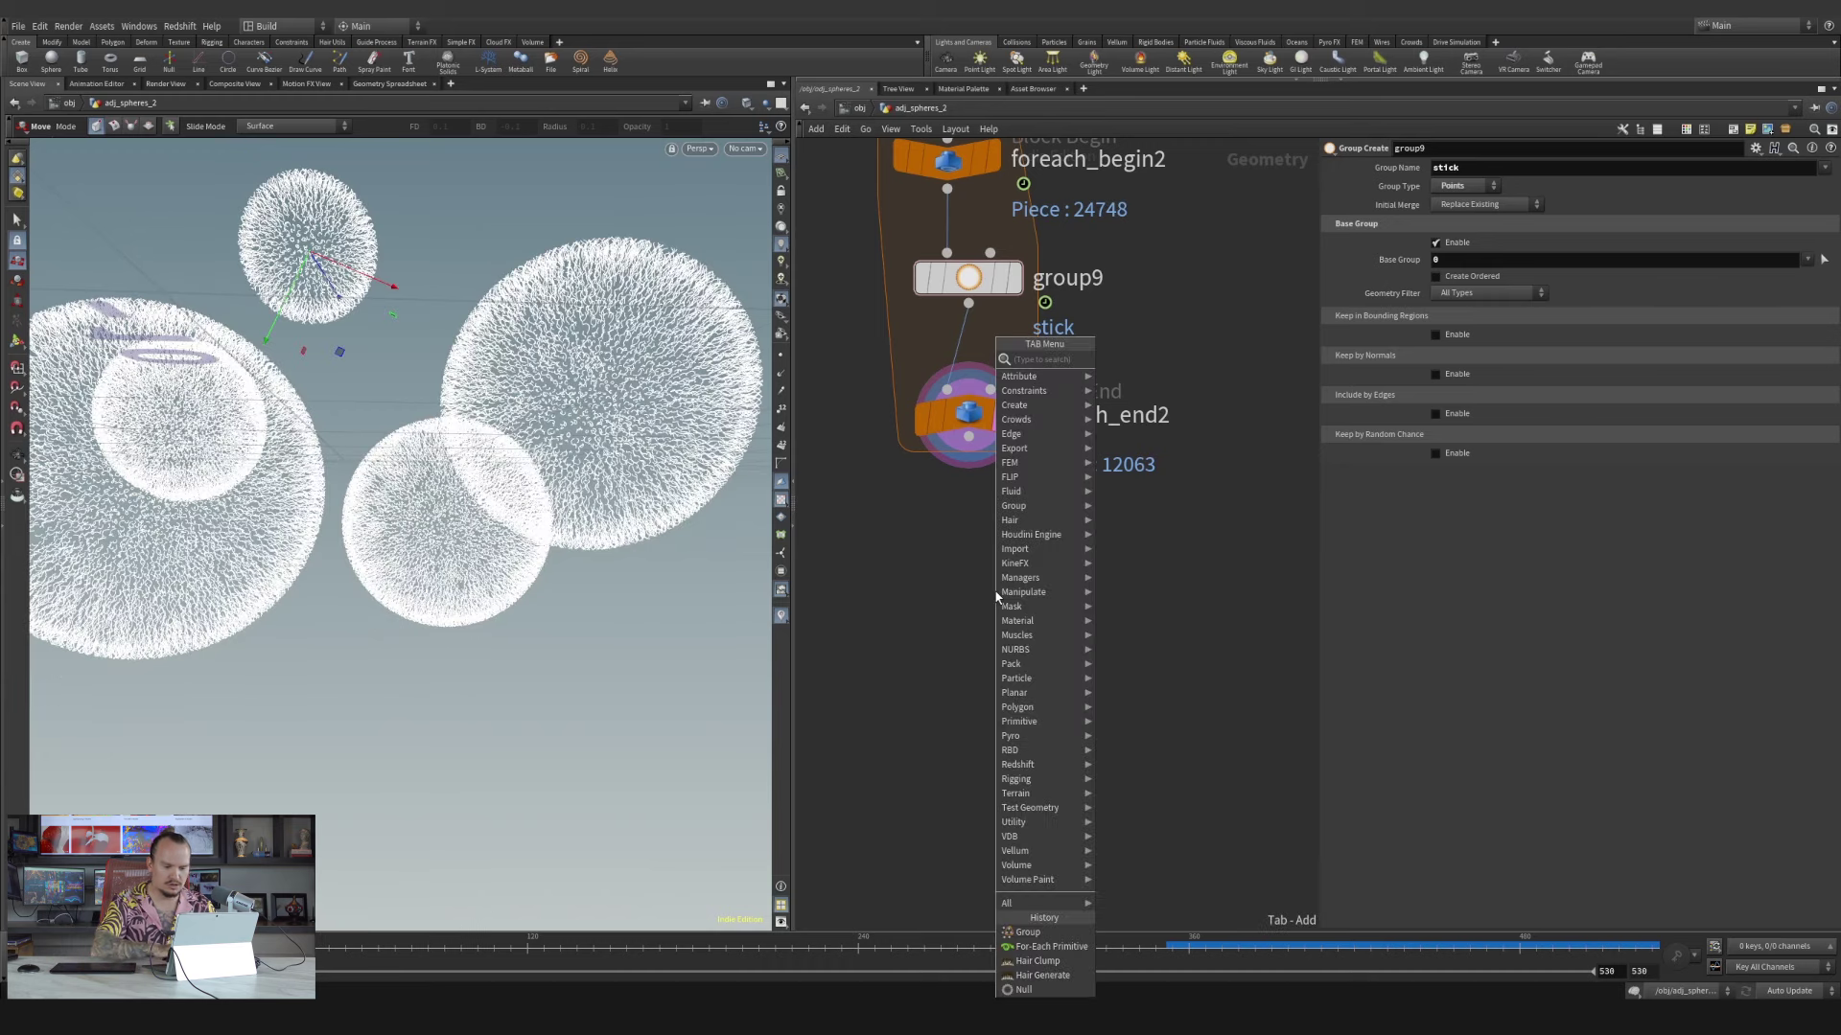
type("vel ha")
key("Return")
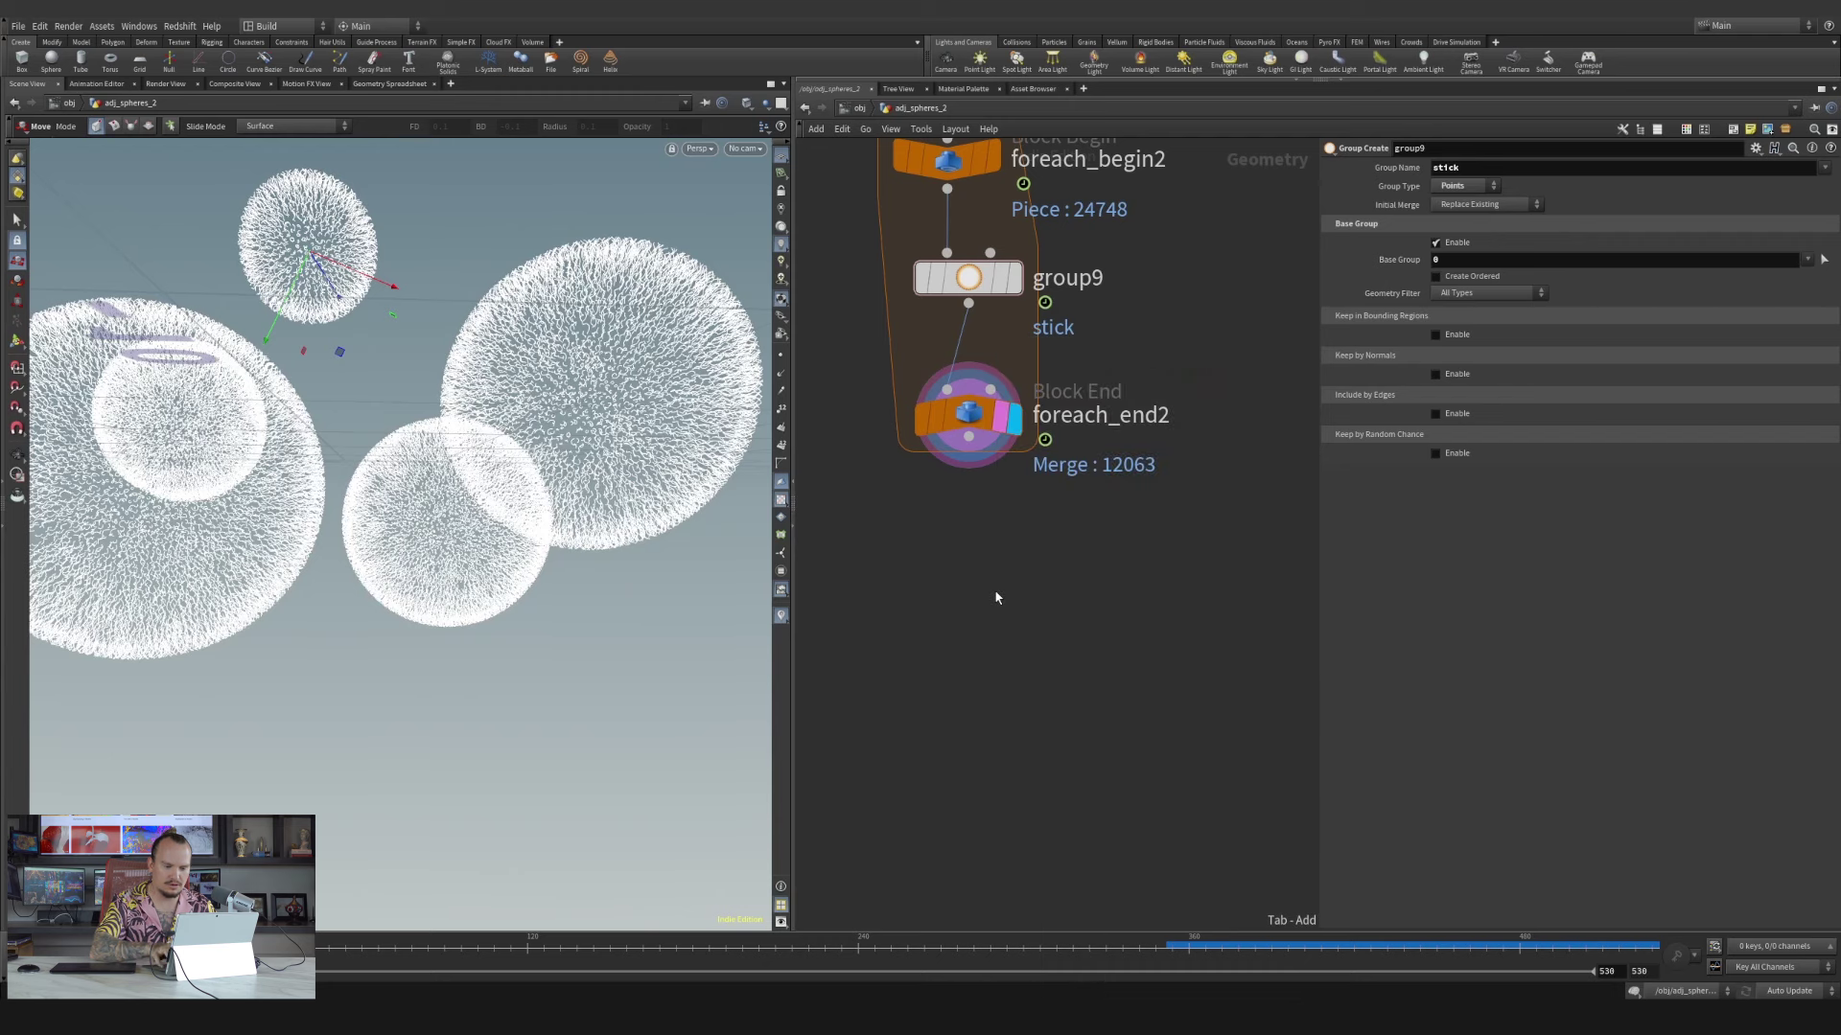
left_click(996, 594)
left_click(969, 439)
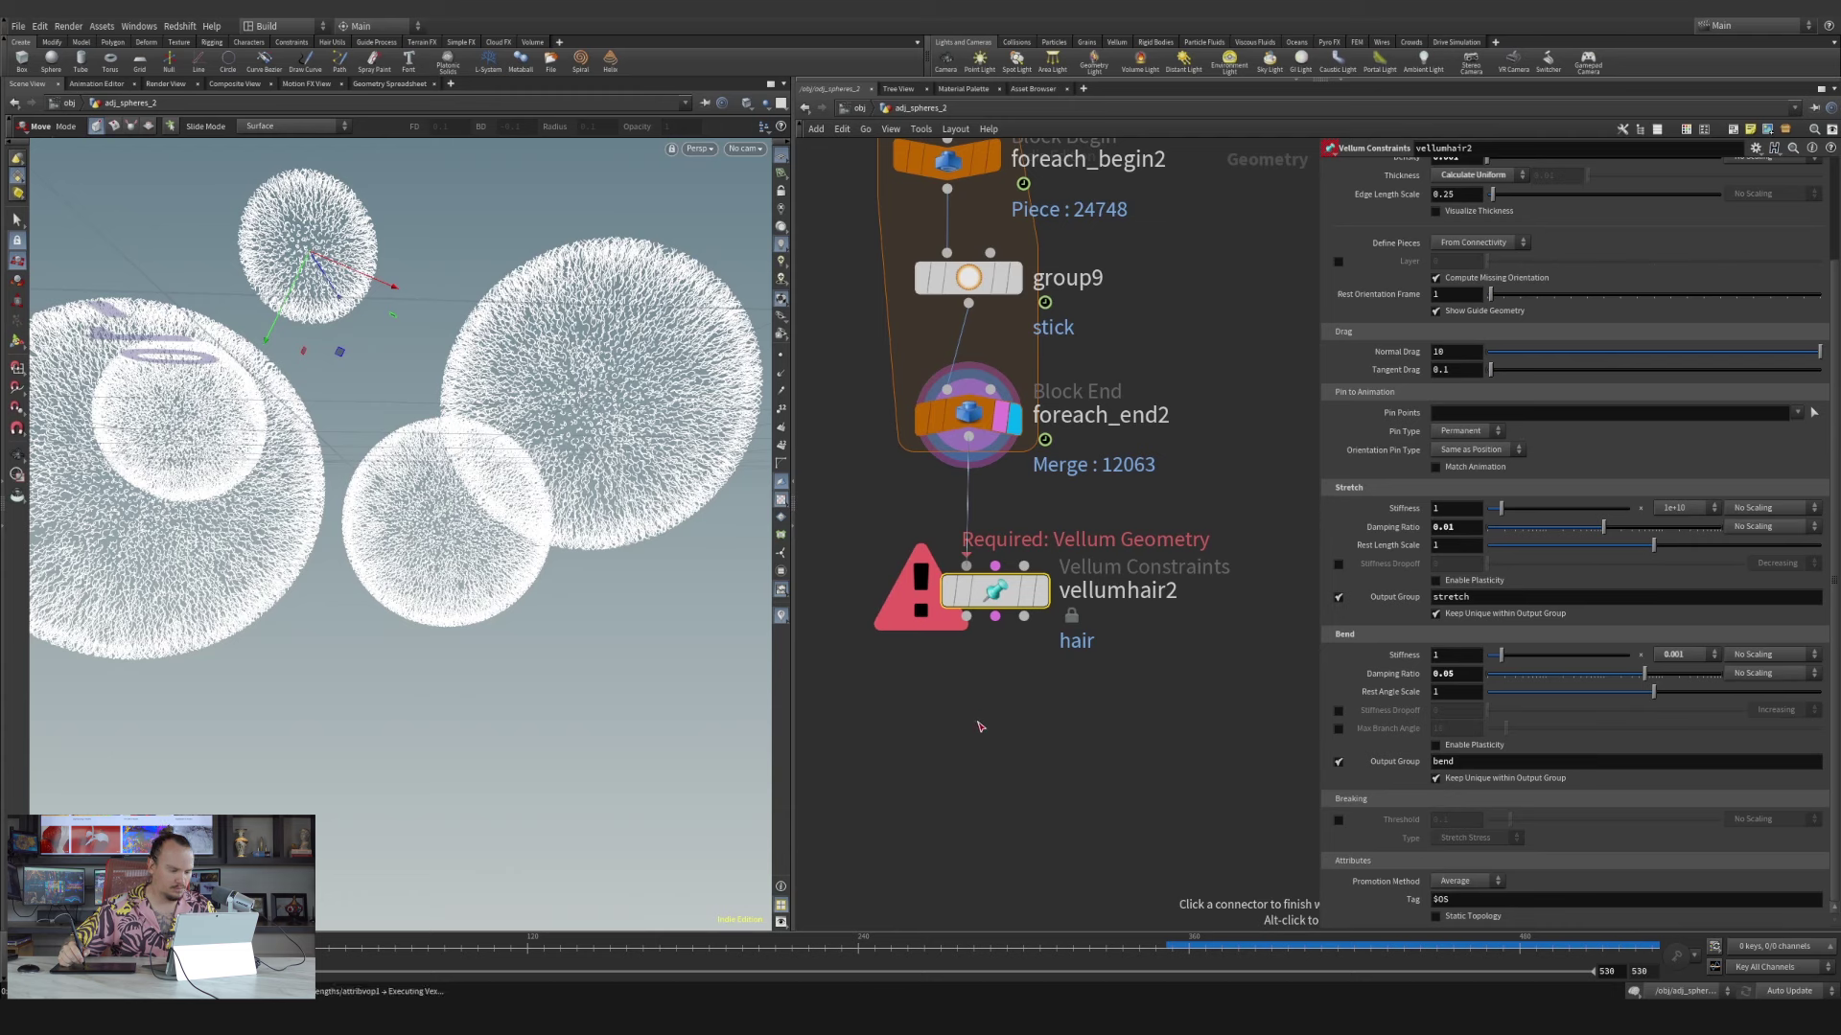
Add a Vellum Solver node below vellumhair2, connect all three of its inputs to vellumhair2's outputs, and display it
middle_click_drag(1053, 866, 1005, 680)
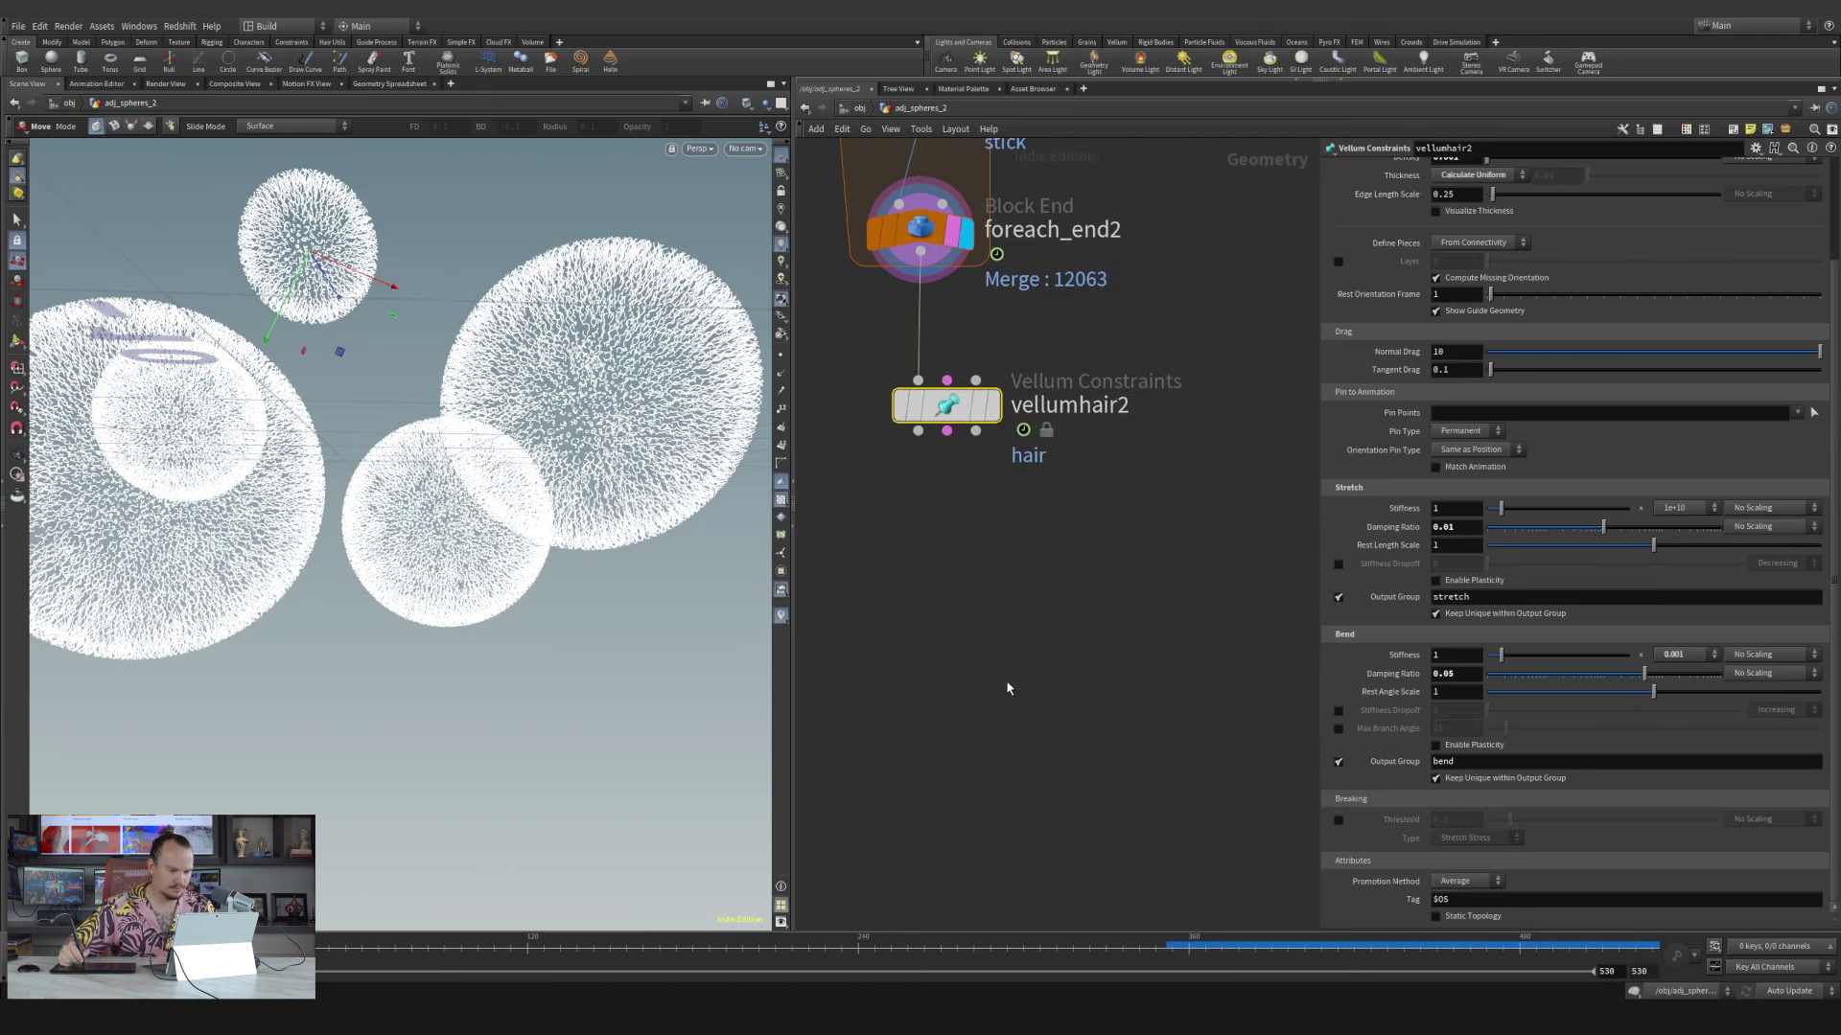
mouse_move(946, 589)
left_mouse_down()
mouse_move(986, 661)
mouse_move(972, 593)
left_mouse_up()
key("Tab")
type("vellum so")
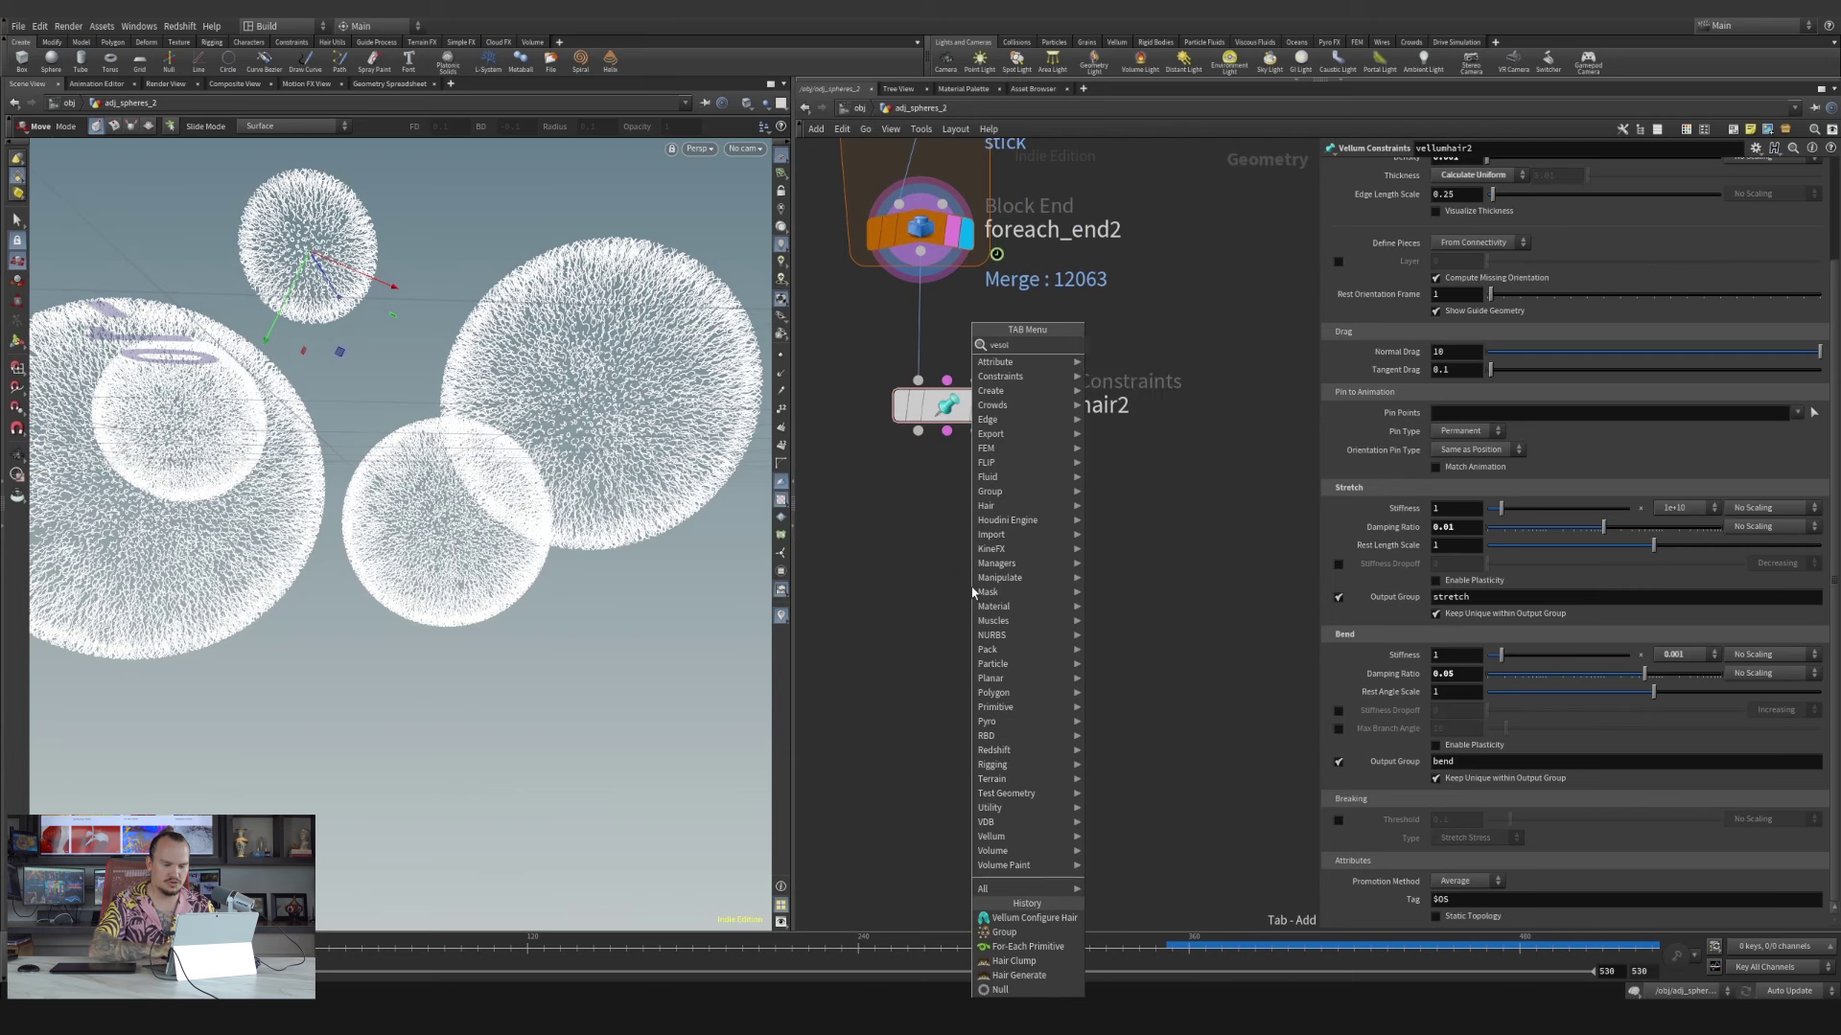
key("Return")
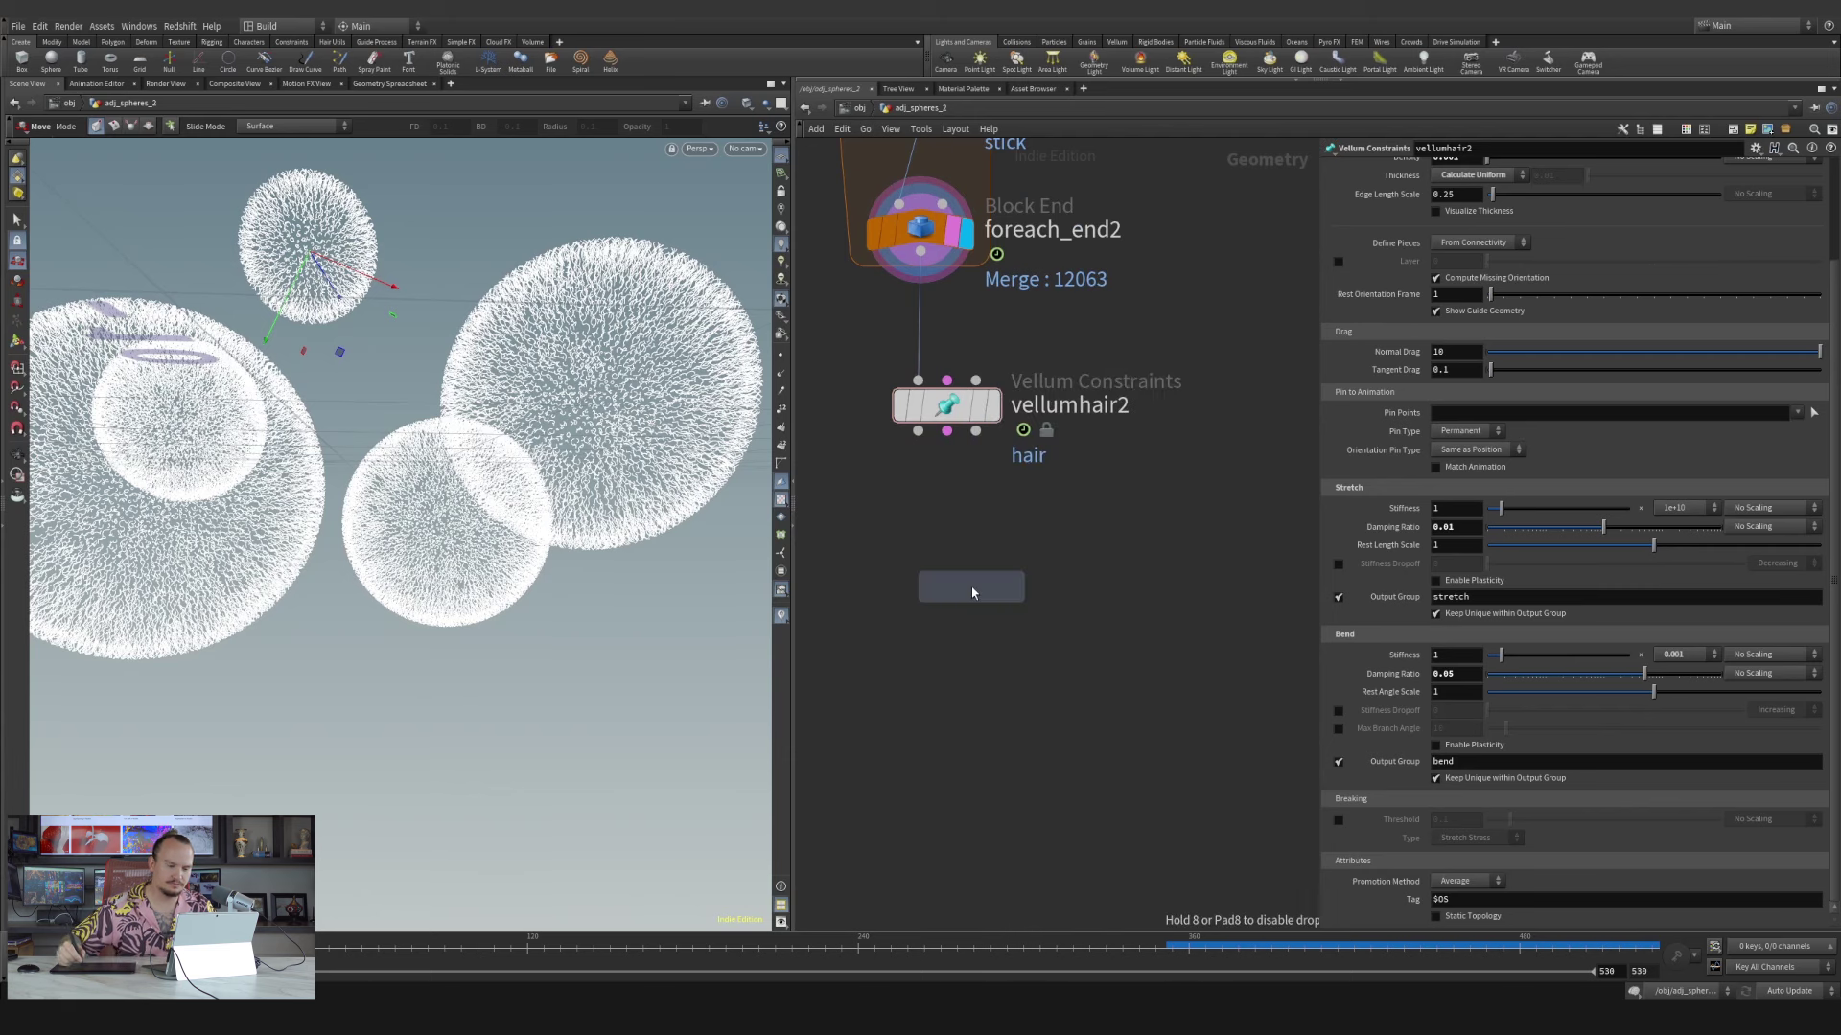
left_click(954, 437)
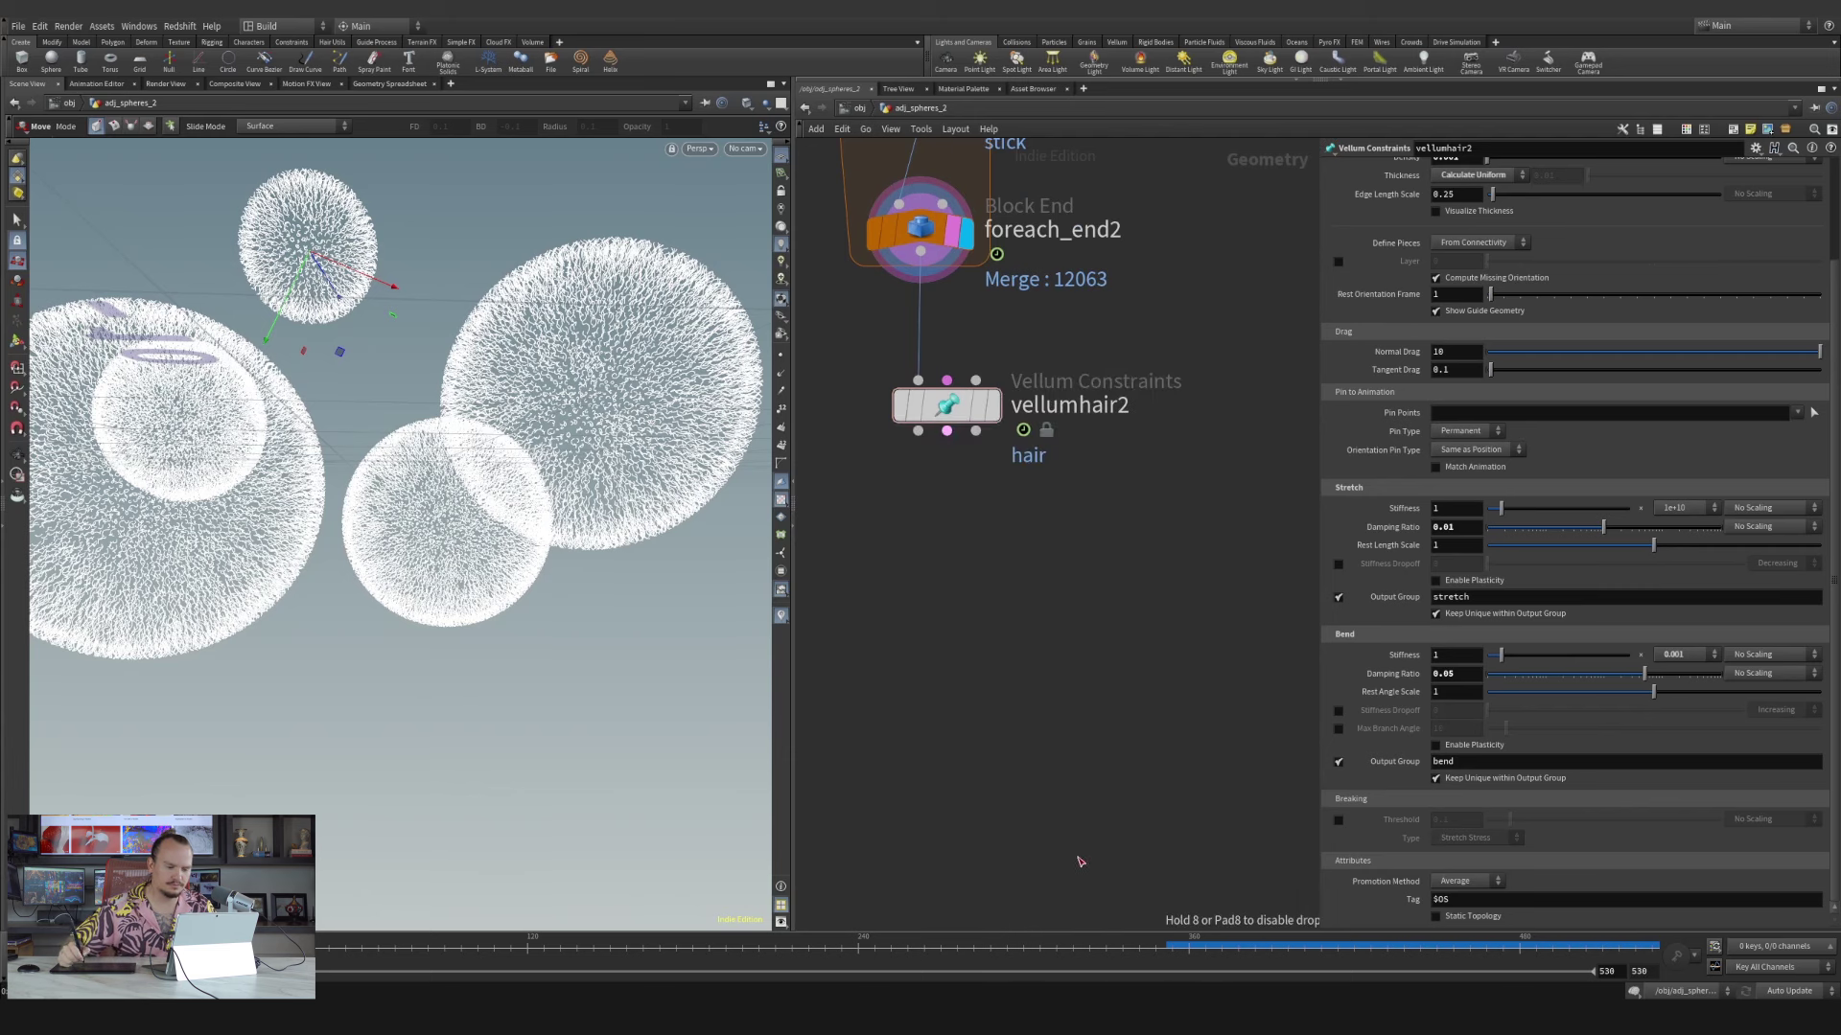
left_click(1014, 566)
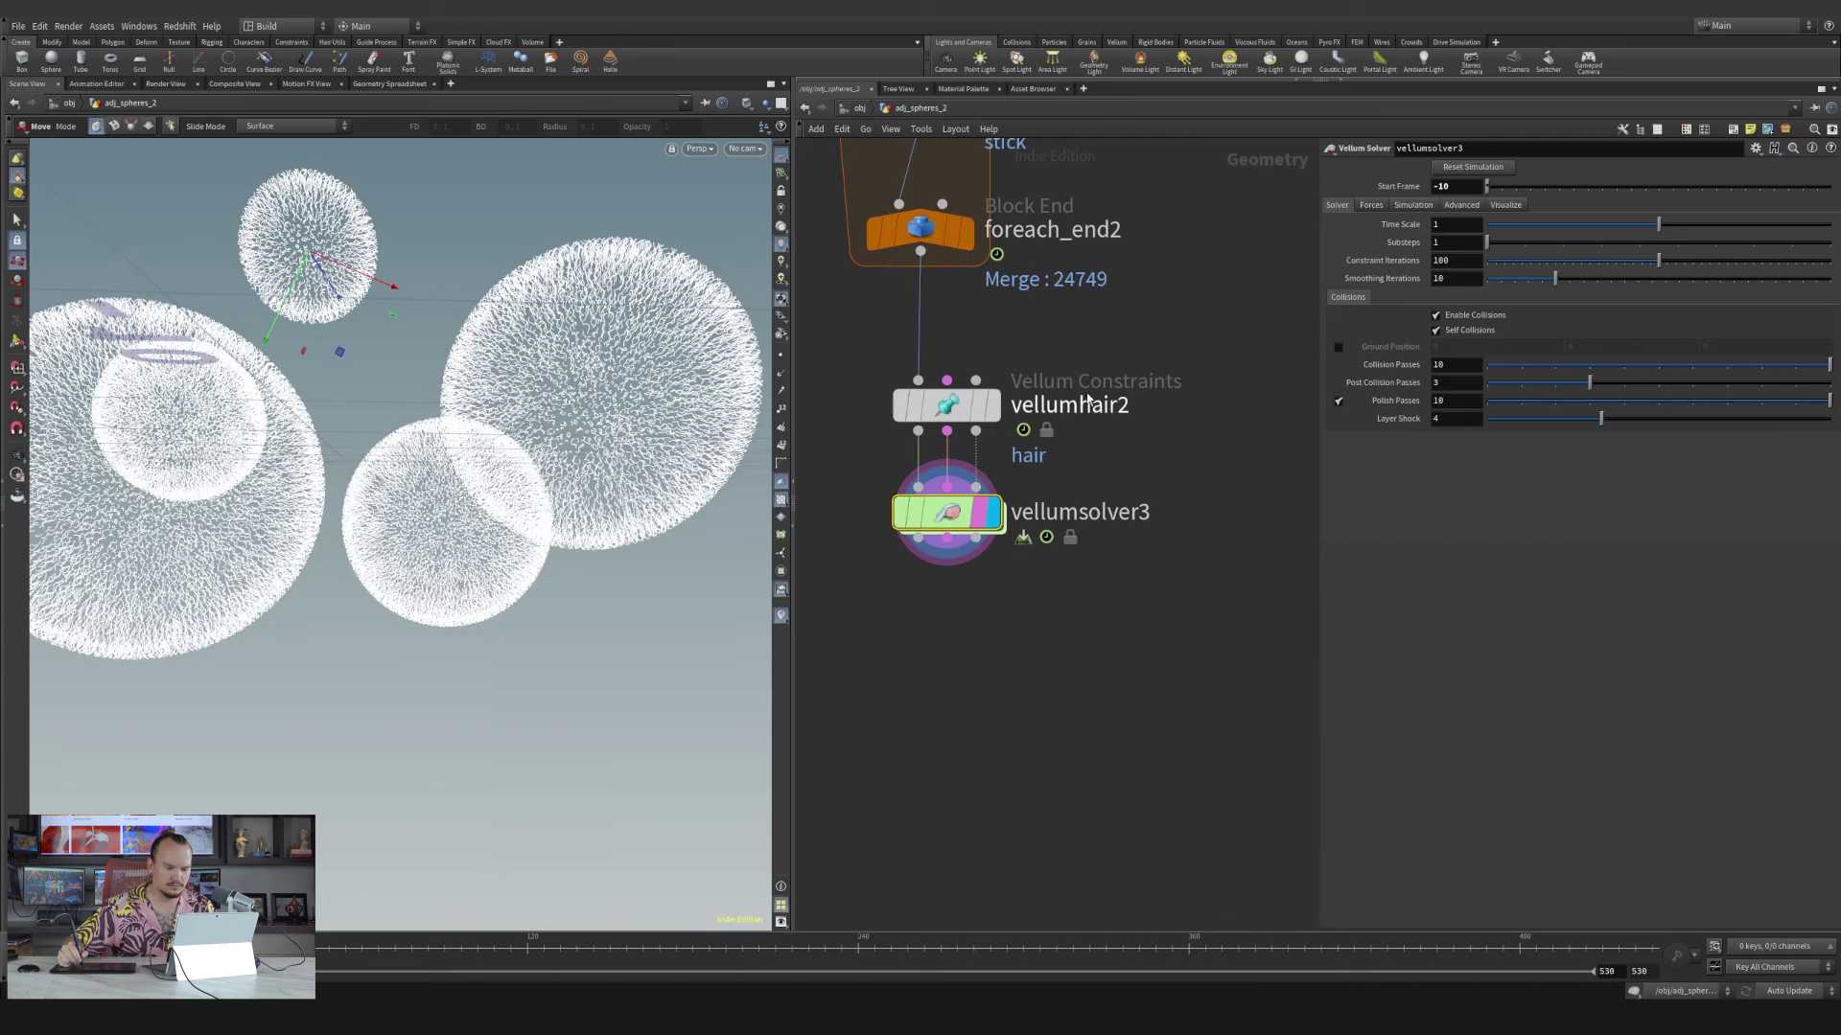
Set the pin points of vellumhair2 to the stick group and enable Match Animation
left_click(973, 404)
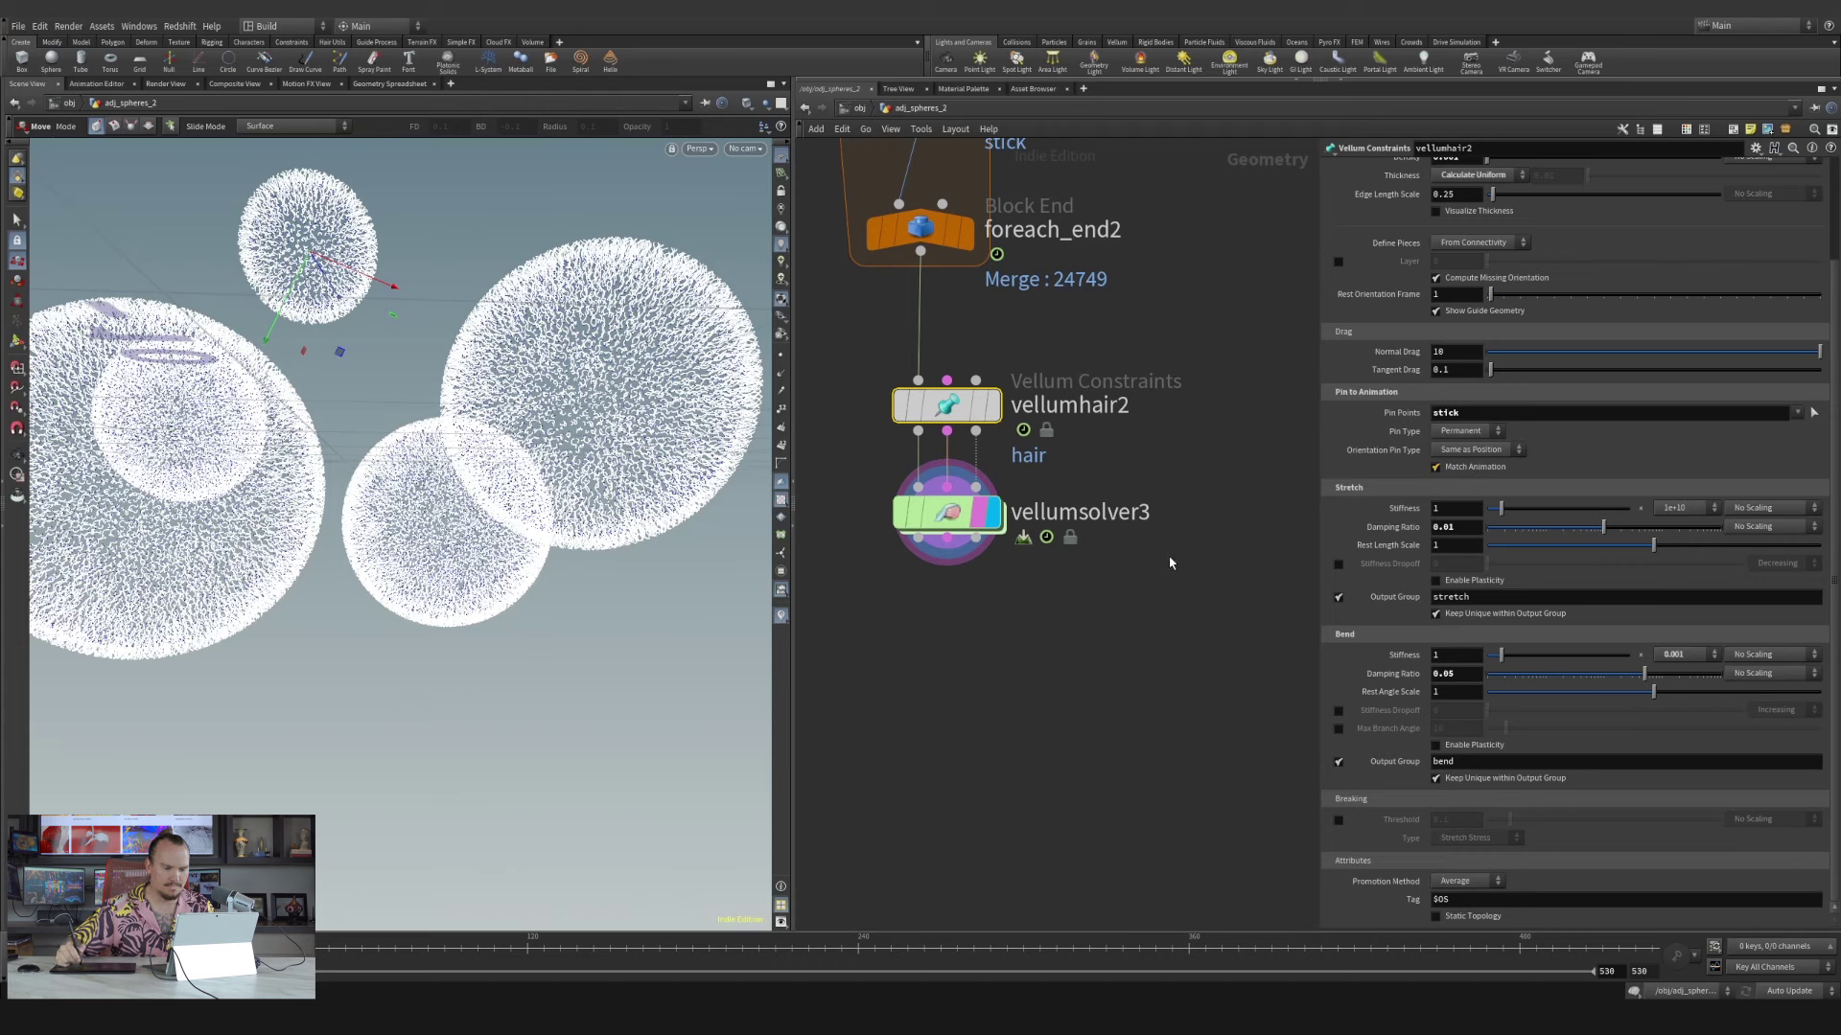
Connect the output of blendshapes1 to the third input of vellumhair2
middle_click_drag(1169, 563, 1134, 662)
scroll(1081, 592, "down", 3)
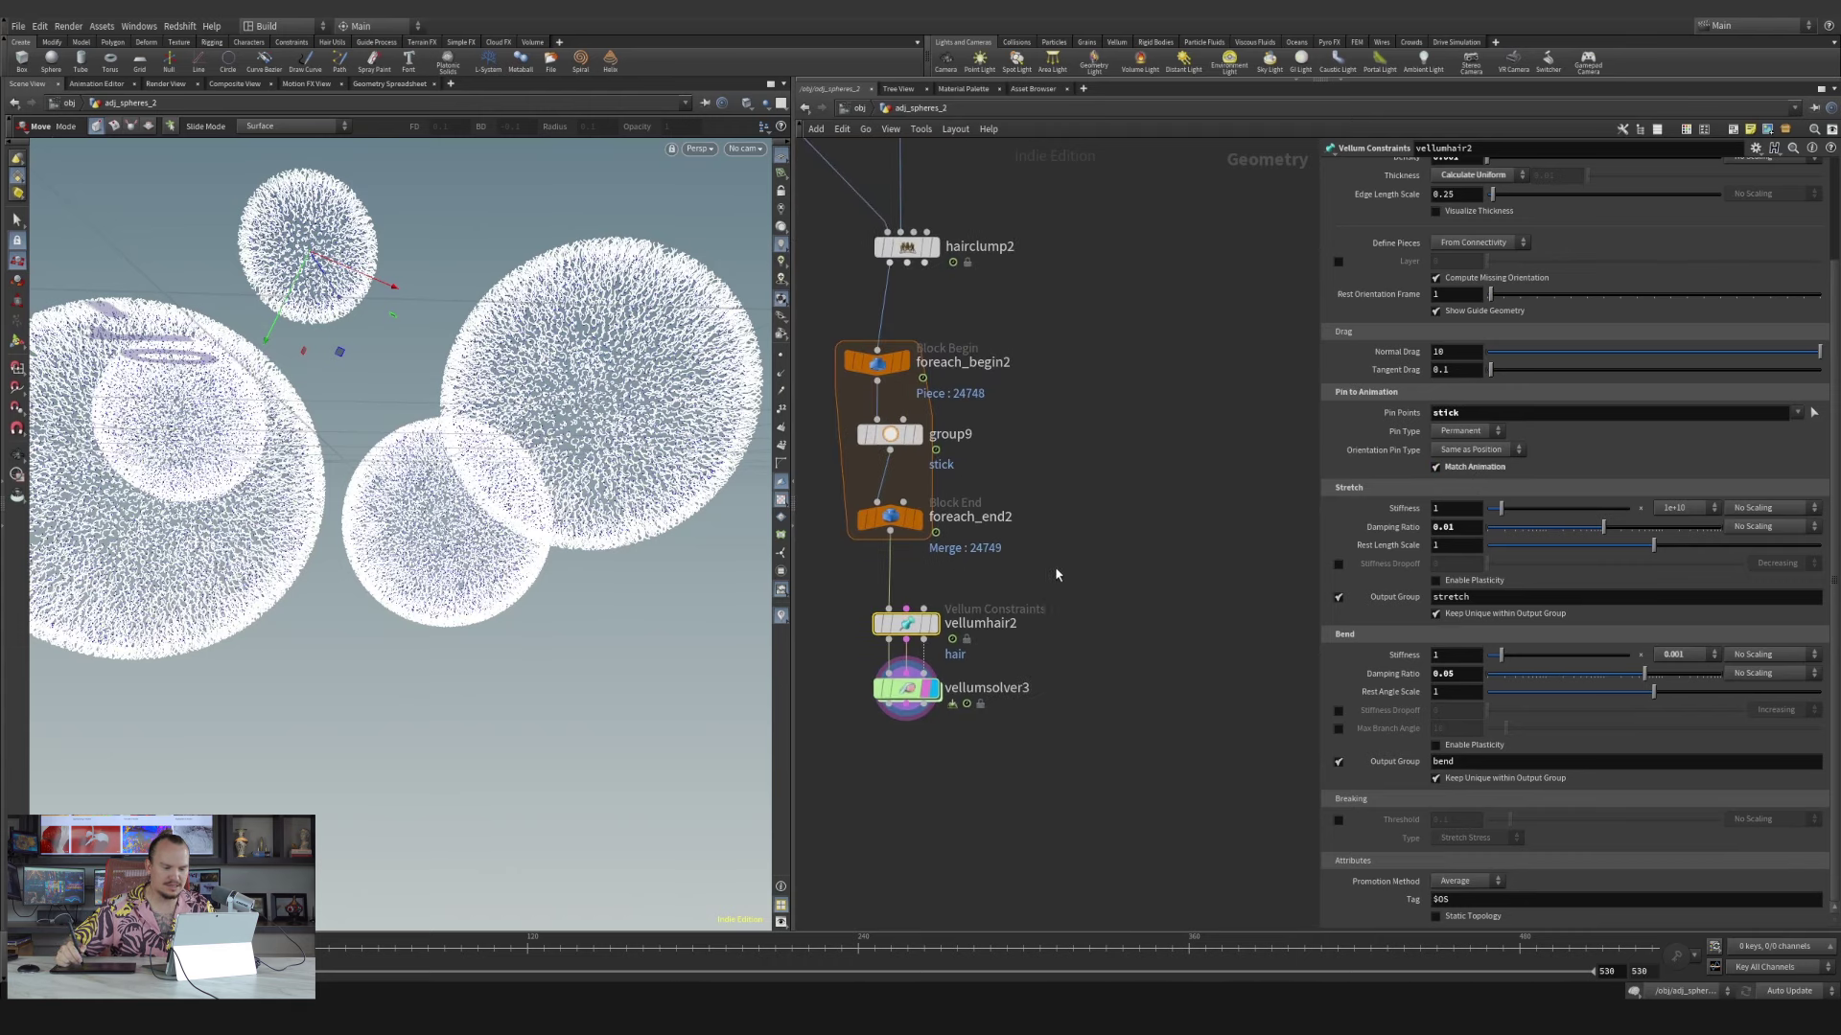
left_click(926, 608)
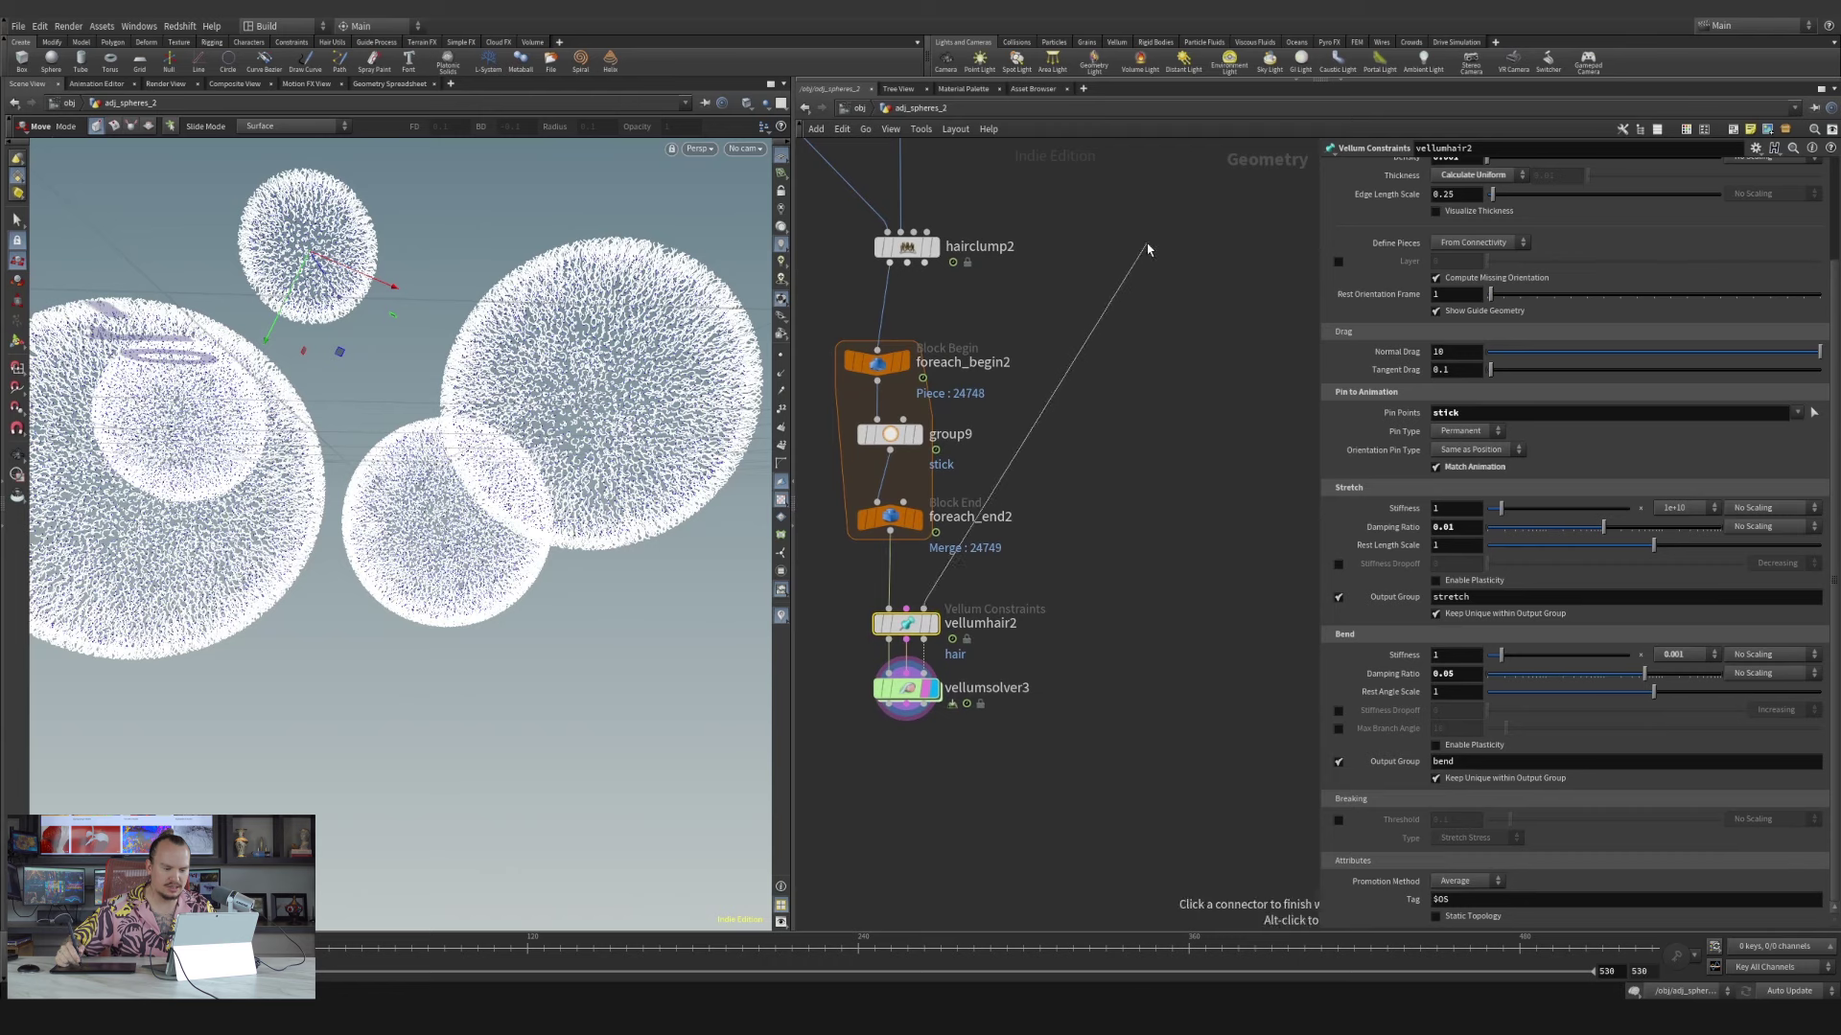
middle_click_drag(1139, 318, 1091, 889)
middle_click_drag(1055, 407, 1059, 448)
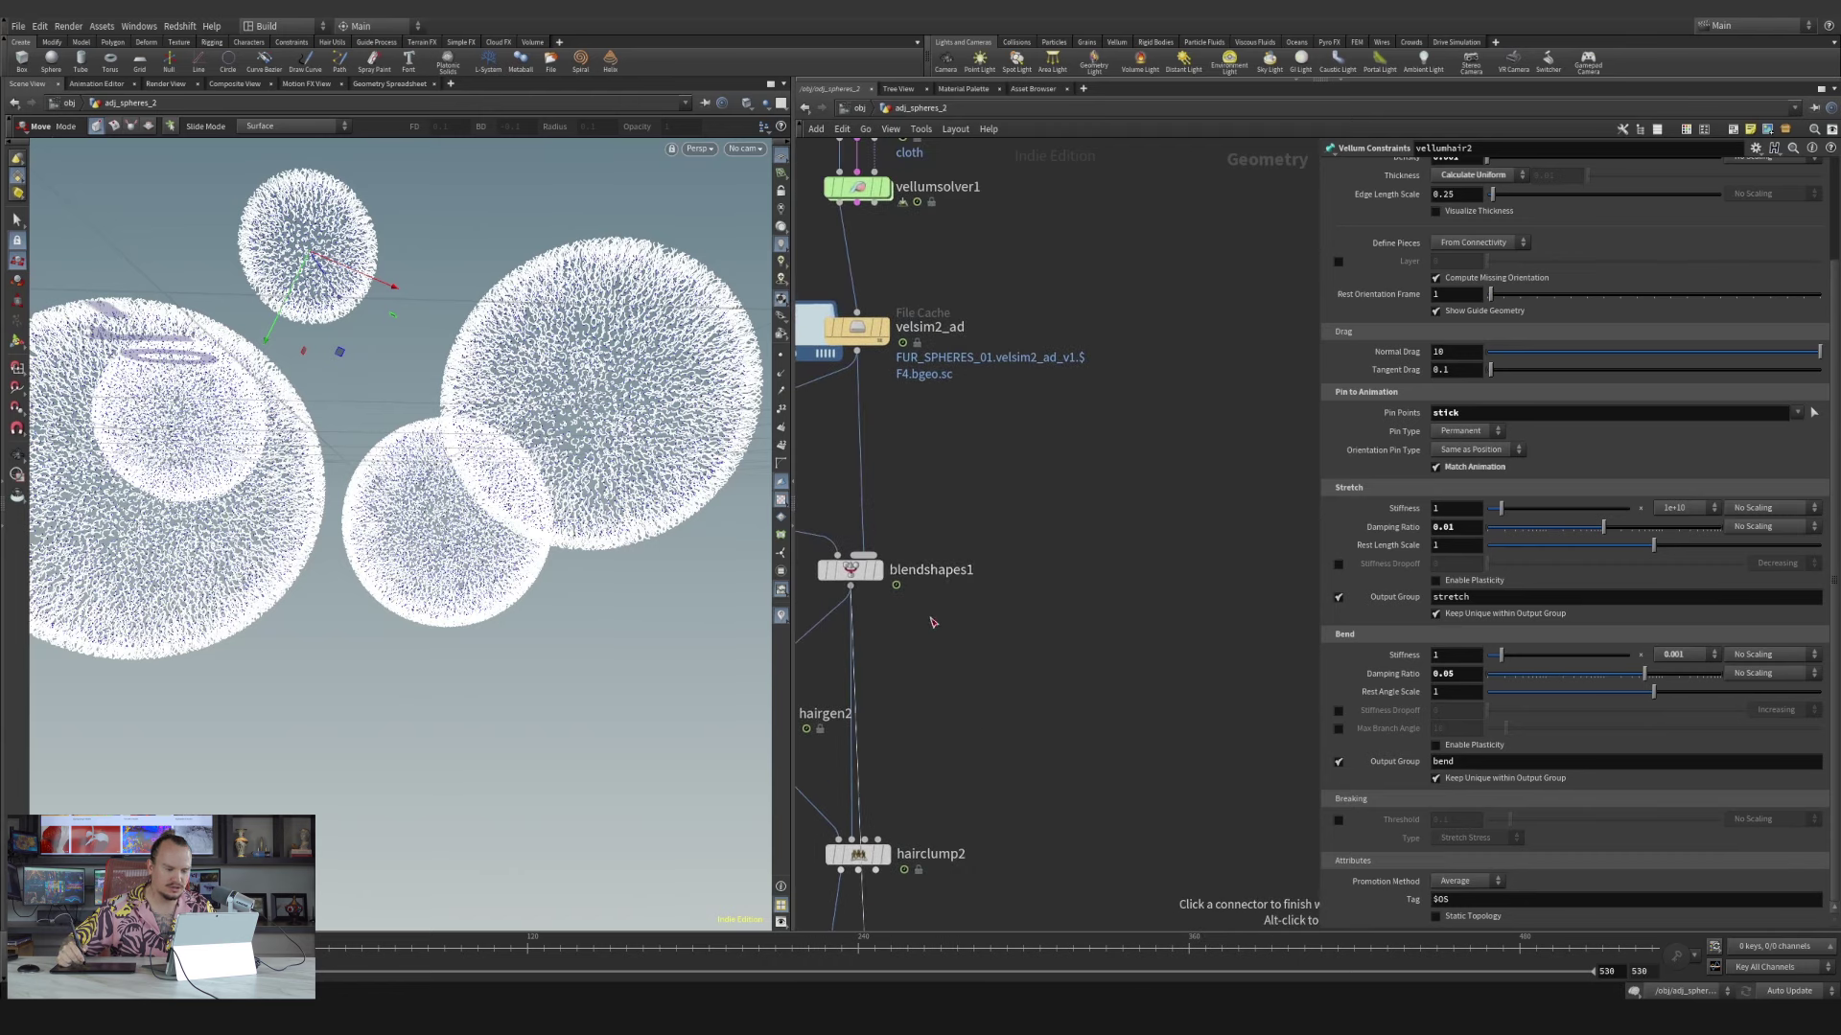
middle_click_drag(932, 622, 1143, 179)
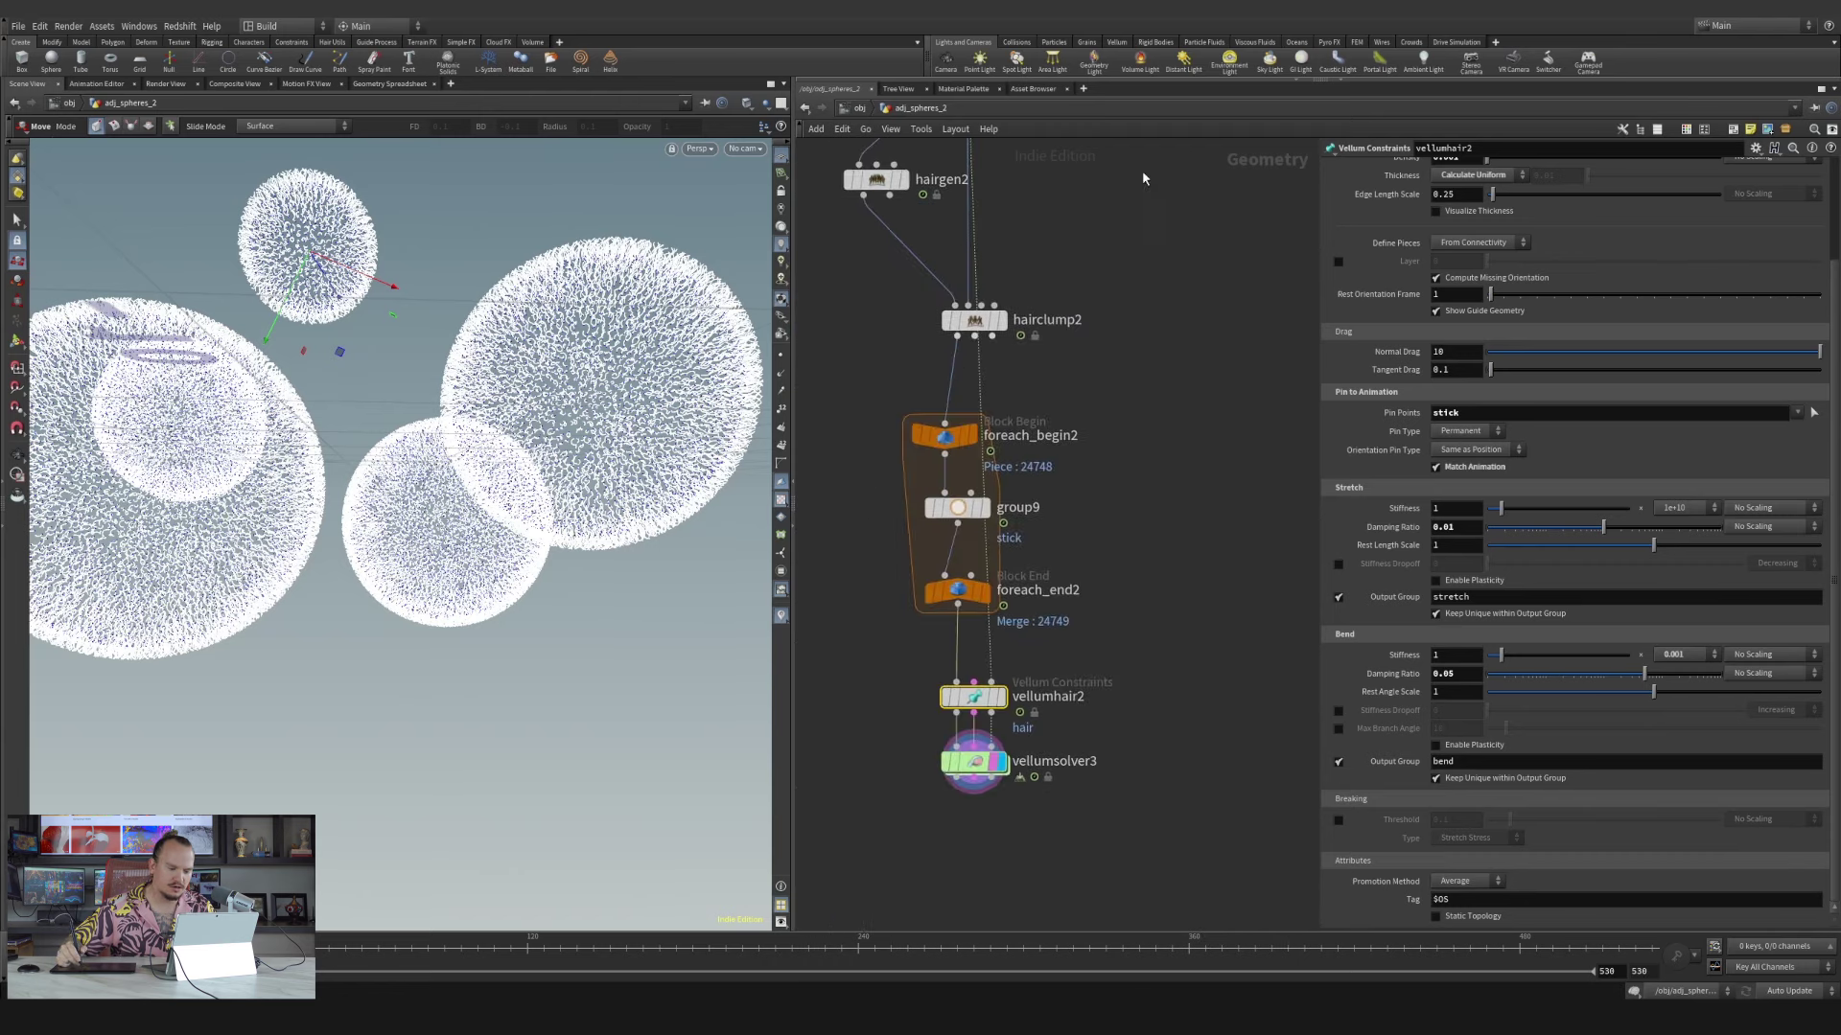
left_click(978, 394, "alt")
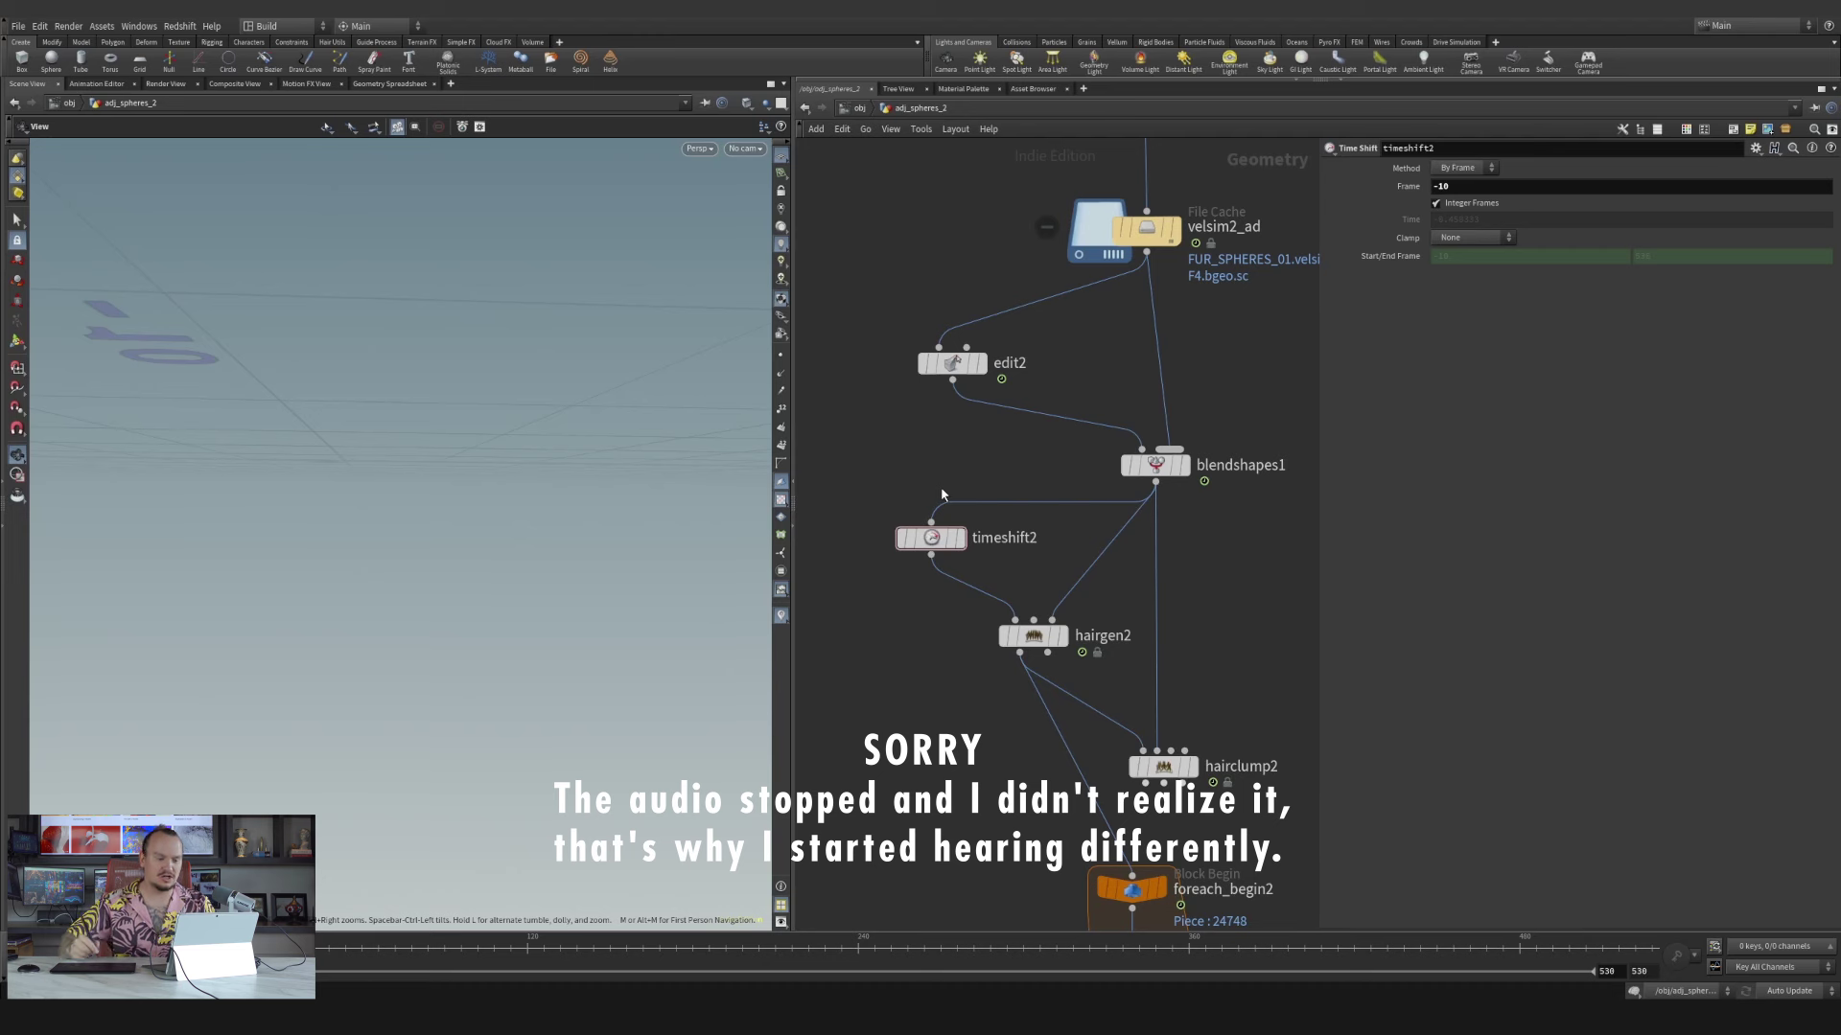
Spread out hairclump2, hairgen2 and timeshift2 in the network so their connections are easier to follow
middle_click_drag(1136, 588, 1079, 418)
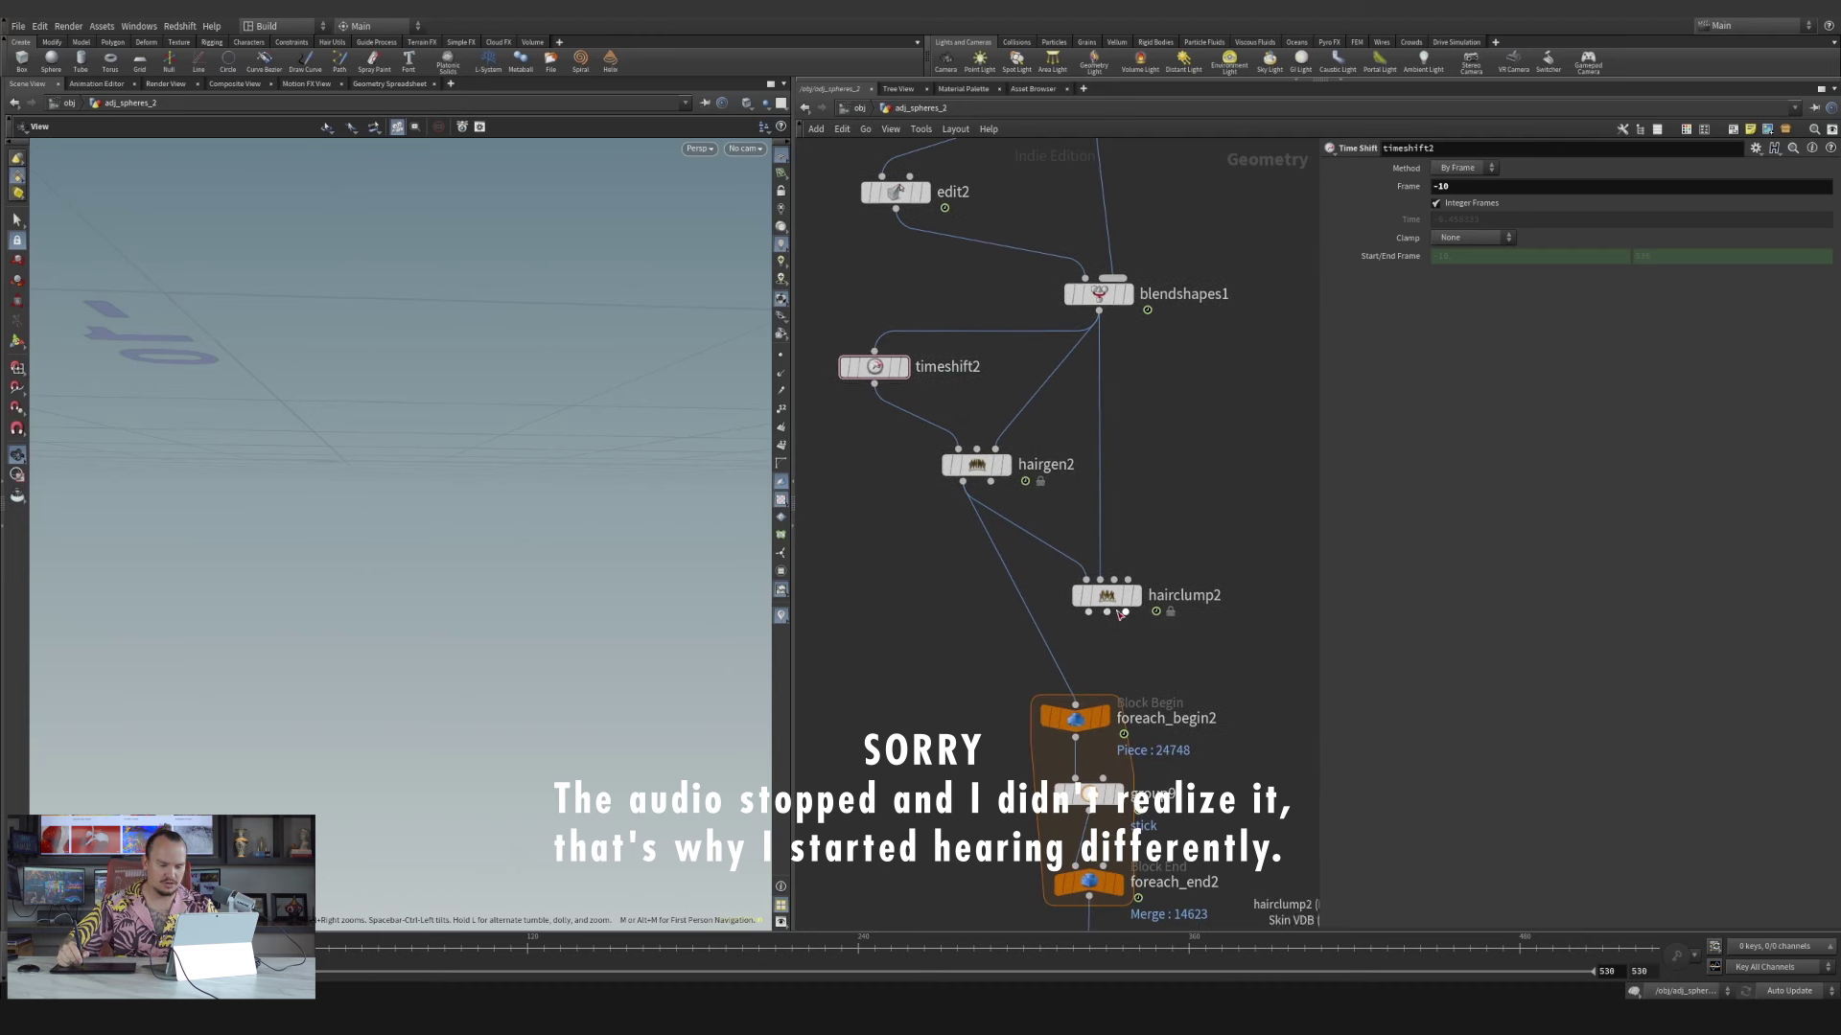
left_click_drag(1105, 604, 1216, 588)
left_click_drag(992, 477, 1008, 539)
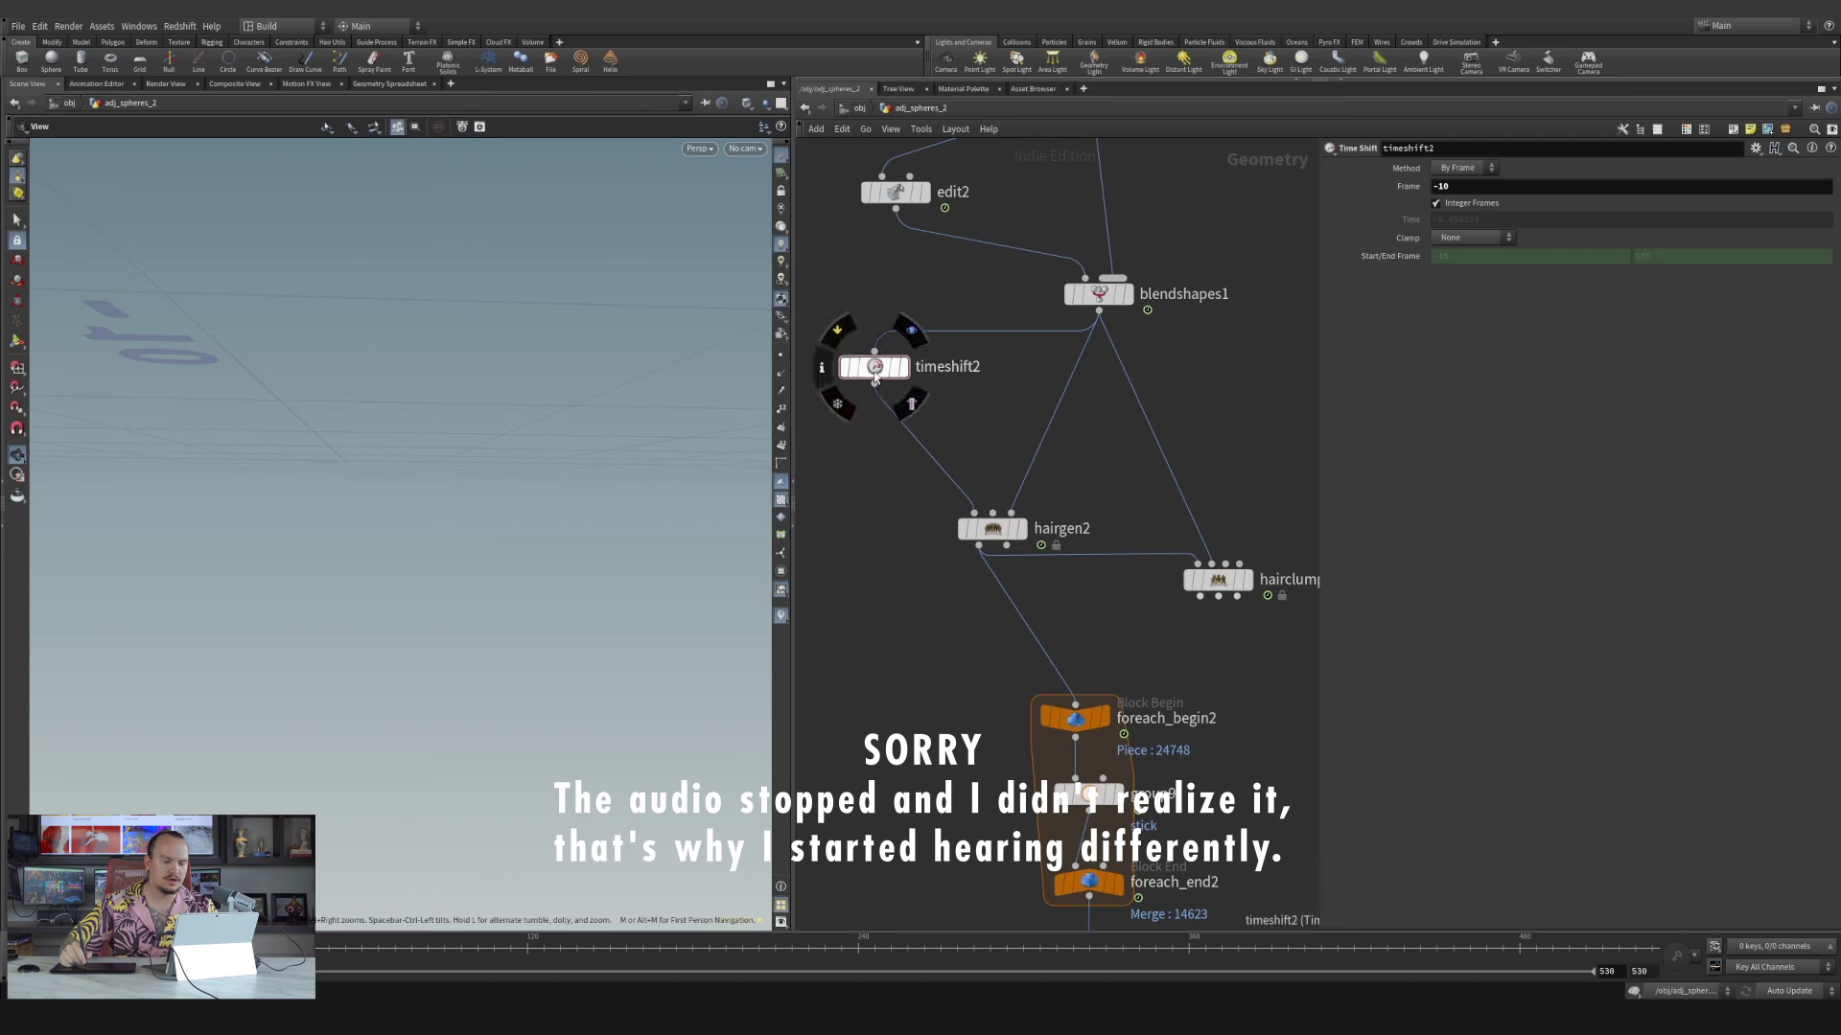
left_click_drag(874, 367, 930, 406)
Display timeshift2 and hairgen2 in turn and scrub the timeline to check the spheres and the generated hair
scroll(966, 333, "up", 2)
left_click(956, 418)
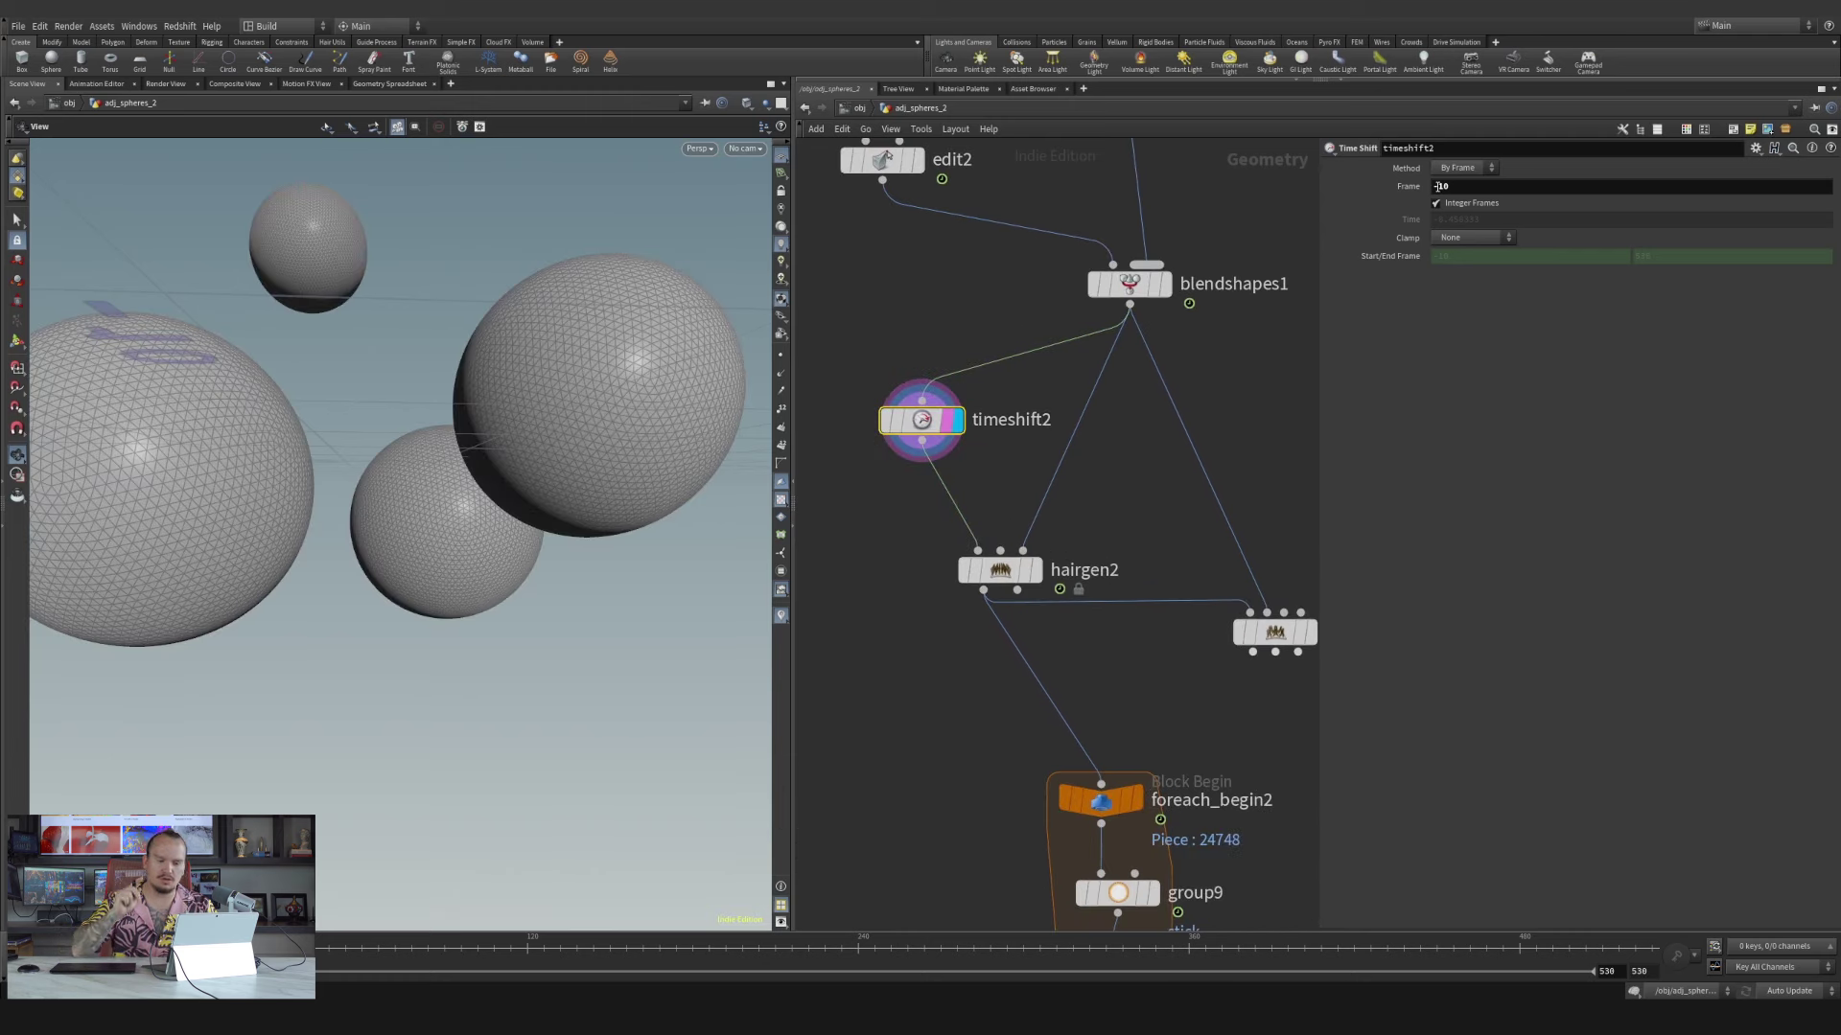
scroll(1166, 601, "up", 2)
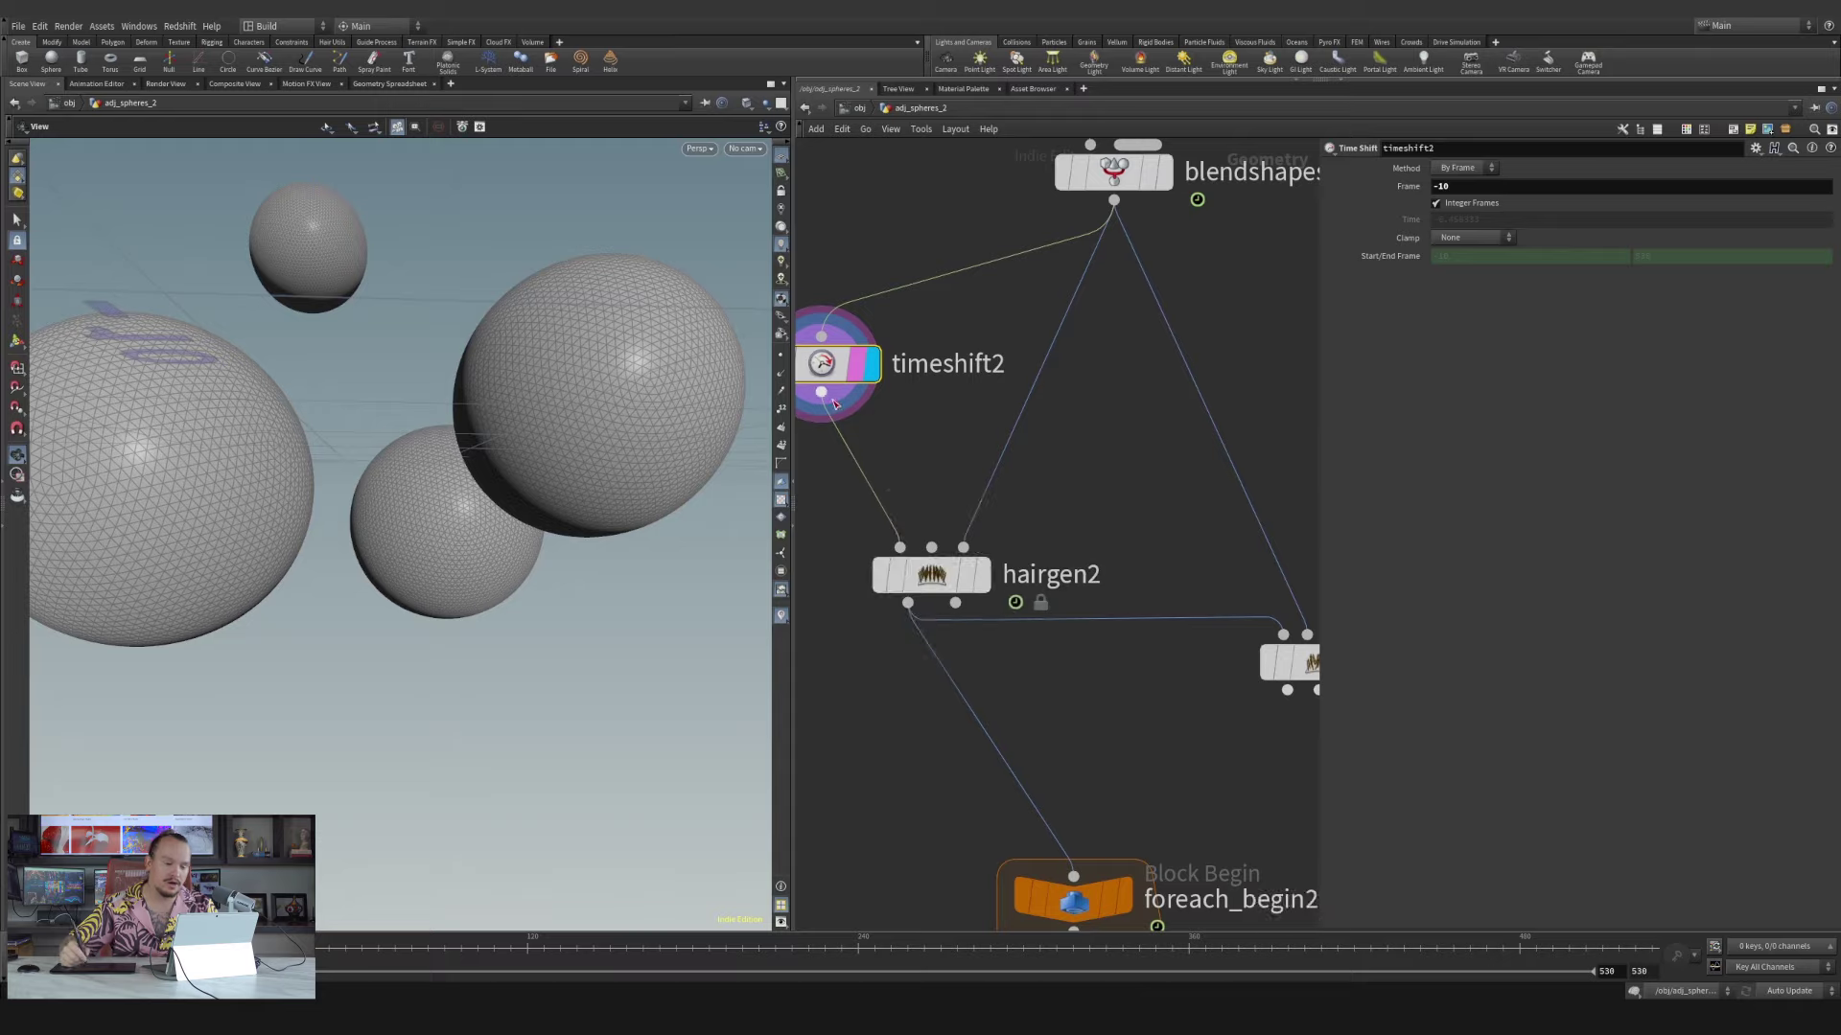
left_click(991, 516)
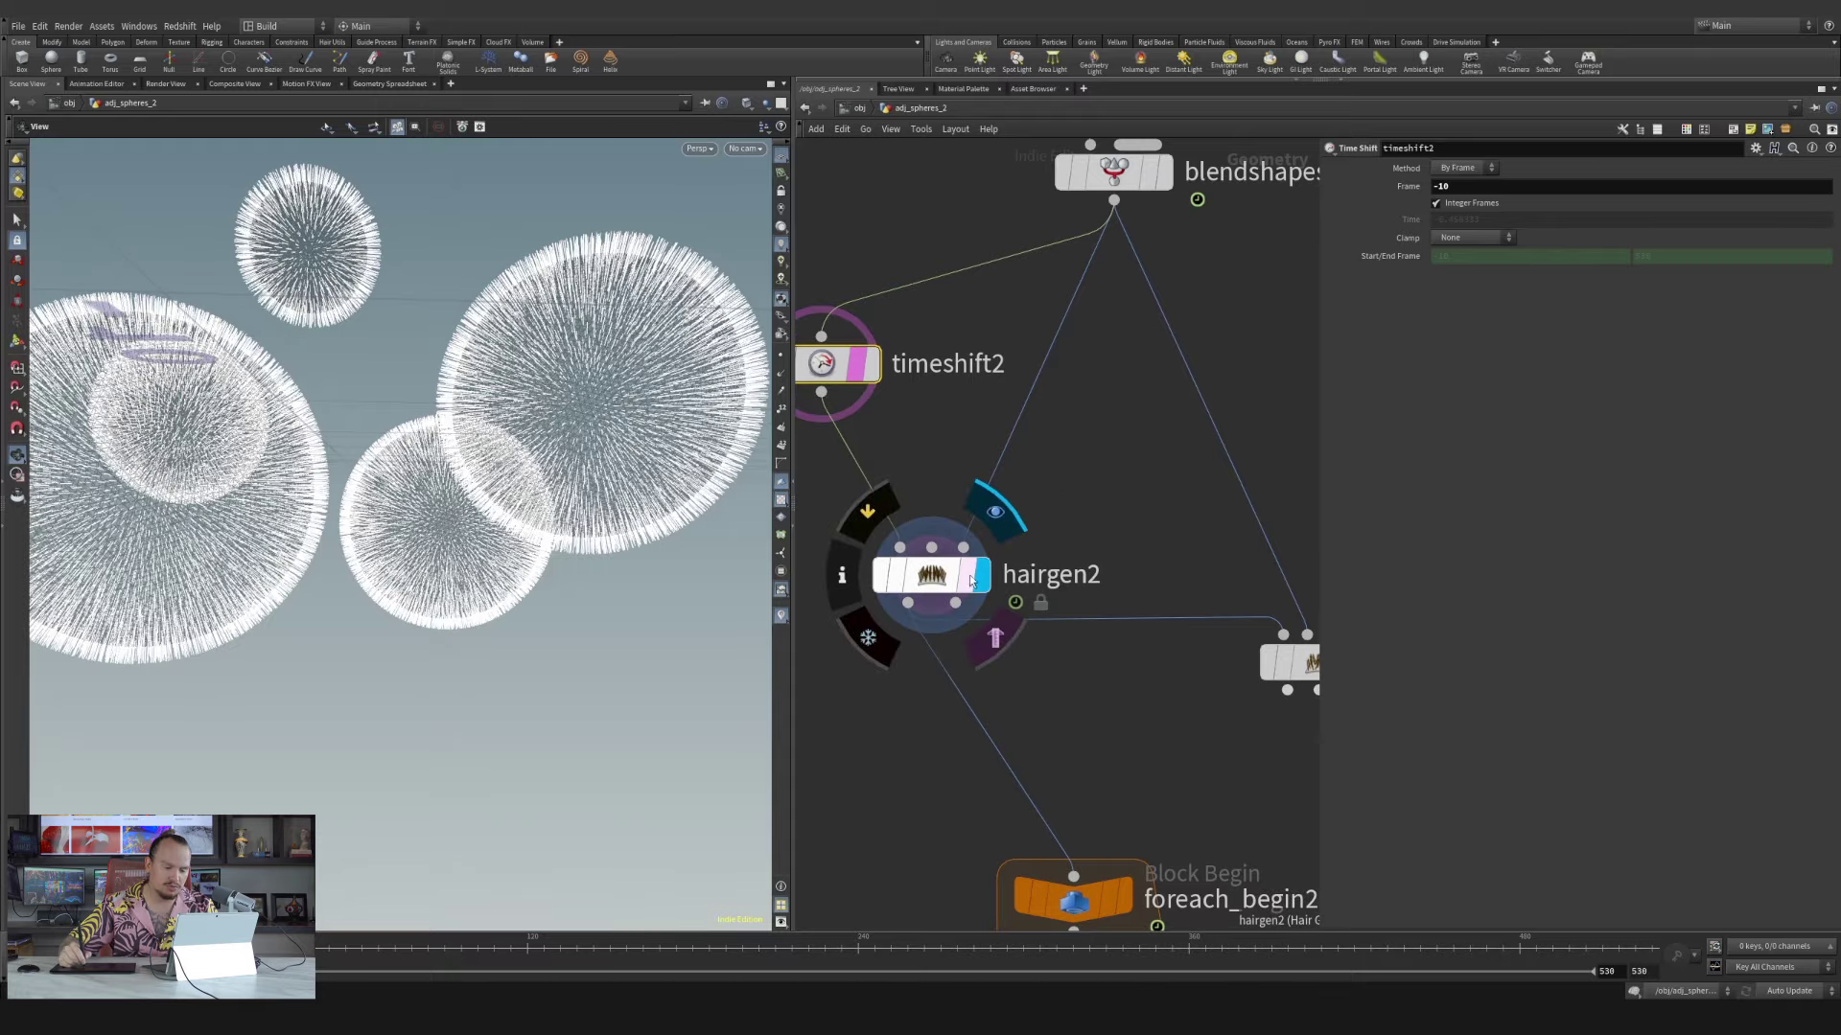
left_click_drag(239, 948, 155, 948)
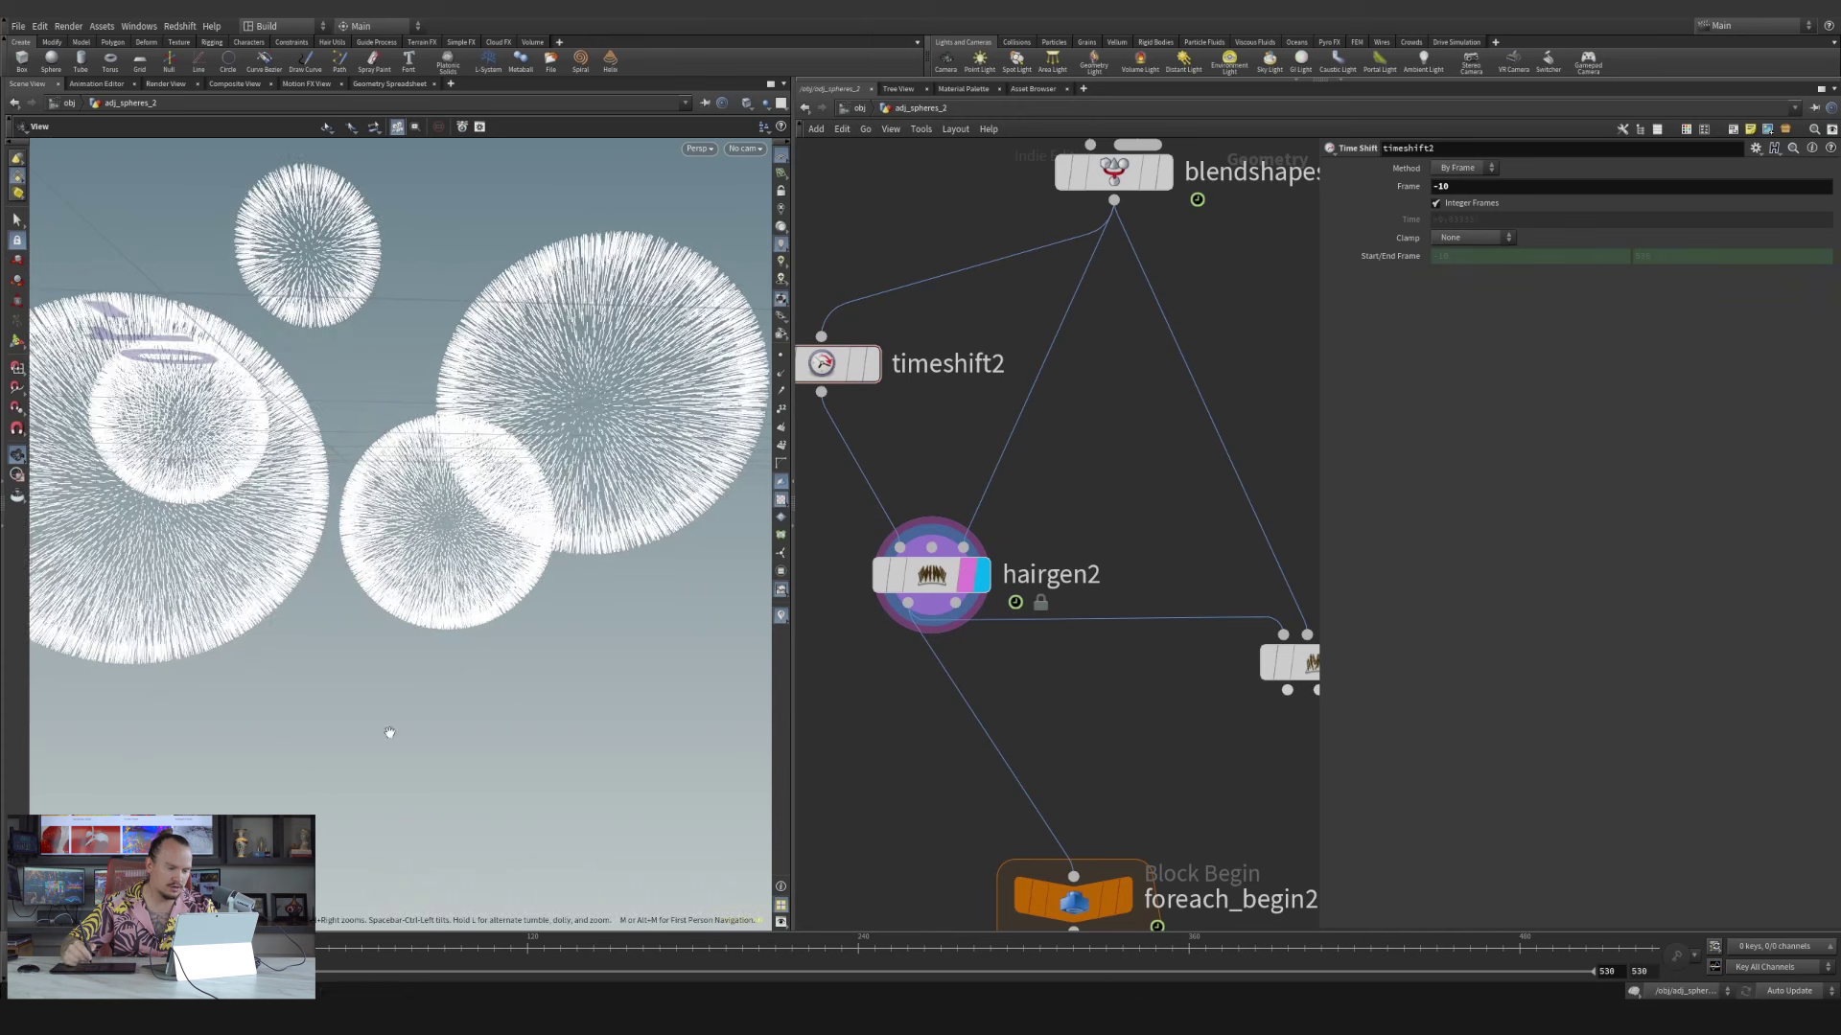
Insert hairclump2 between hairgen2 and foreach_begin2, and display it
right_click_drag(1106, 470, 1068, 378)
middle_click_drag(1068, 377, 1041, 320)
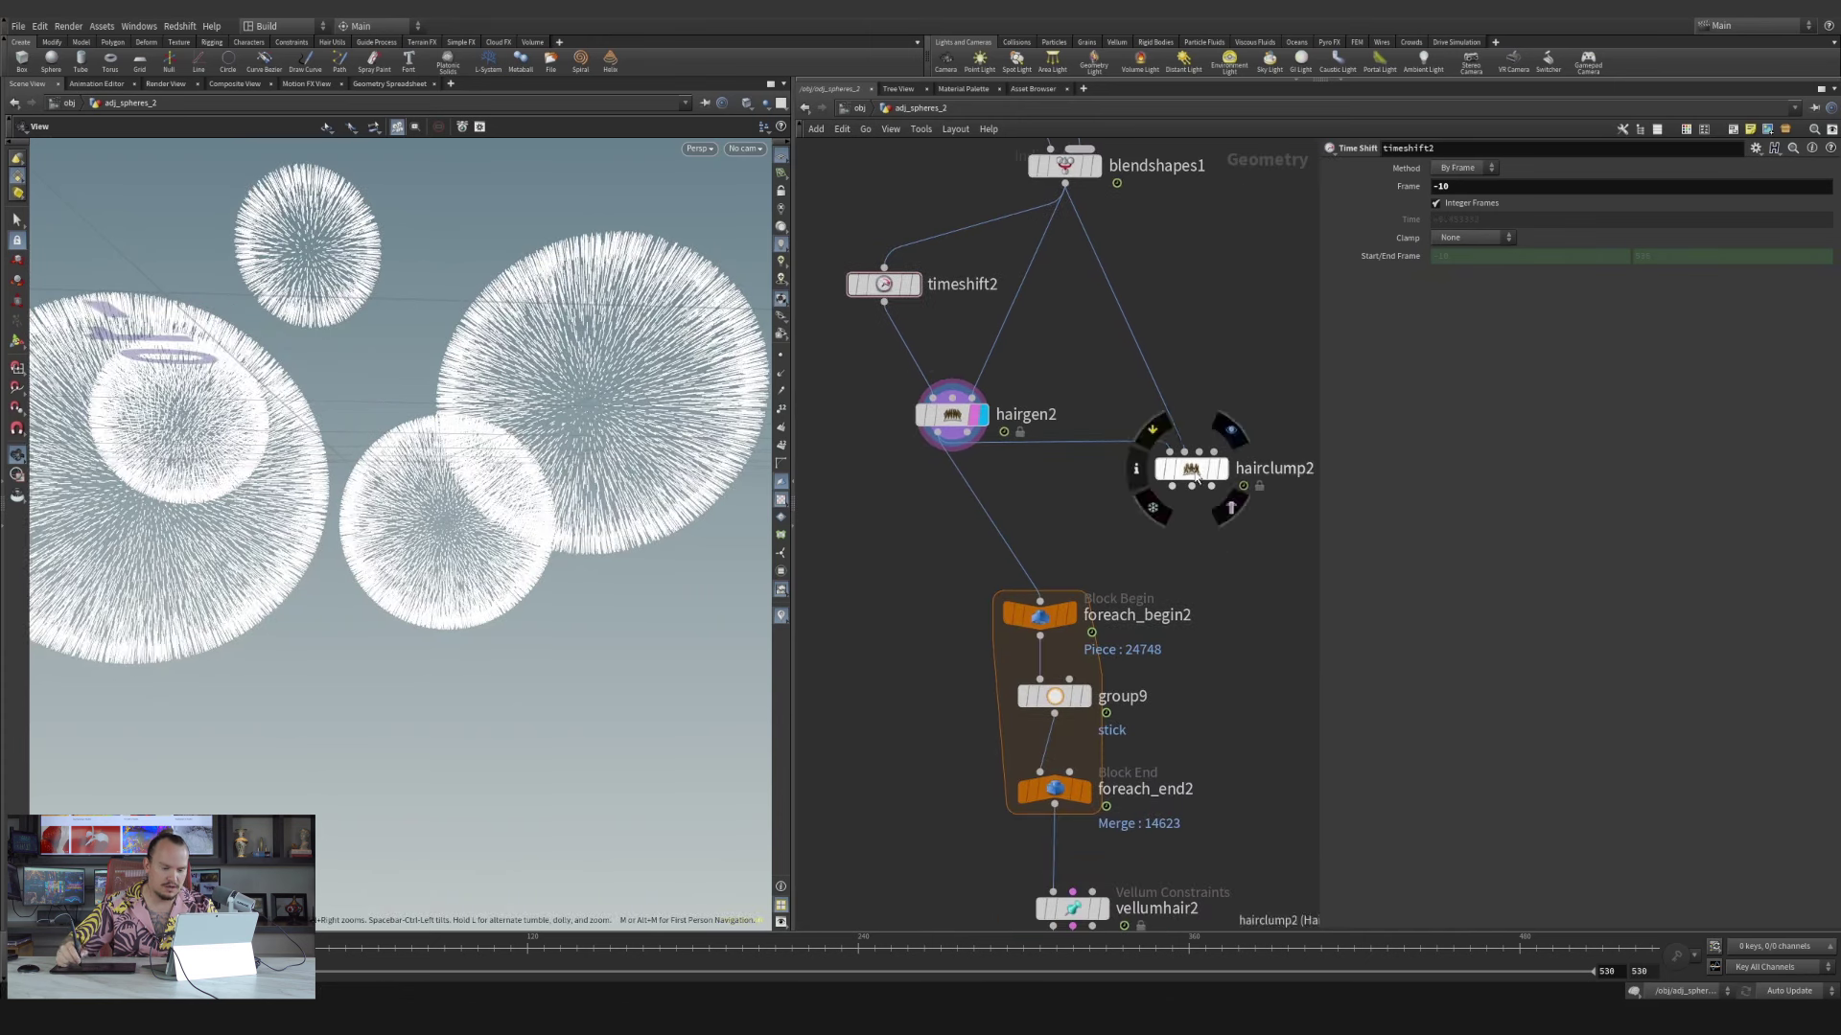
left_click_drag(1181, 470, 1070, 503)
right_click_drag(1124, 364, 1129, 391)
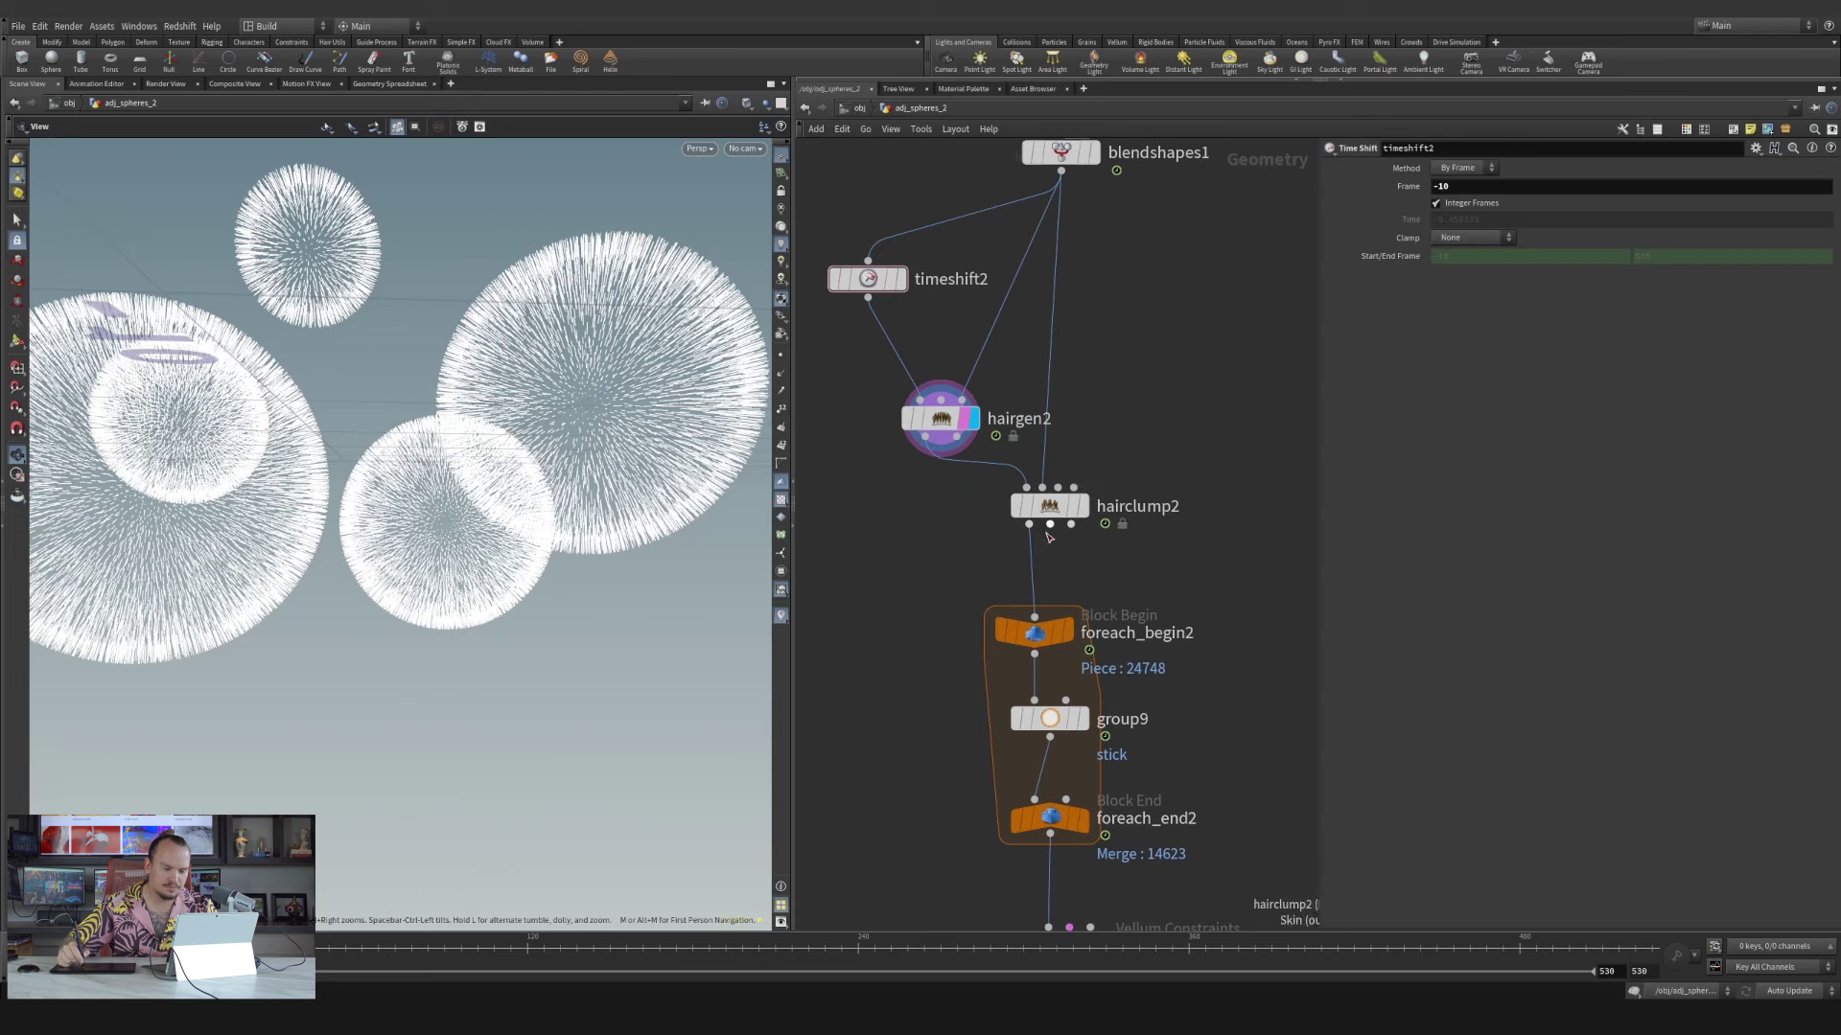
left_click_drag(1048, 533, 1071, 601)
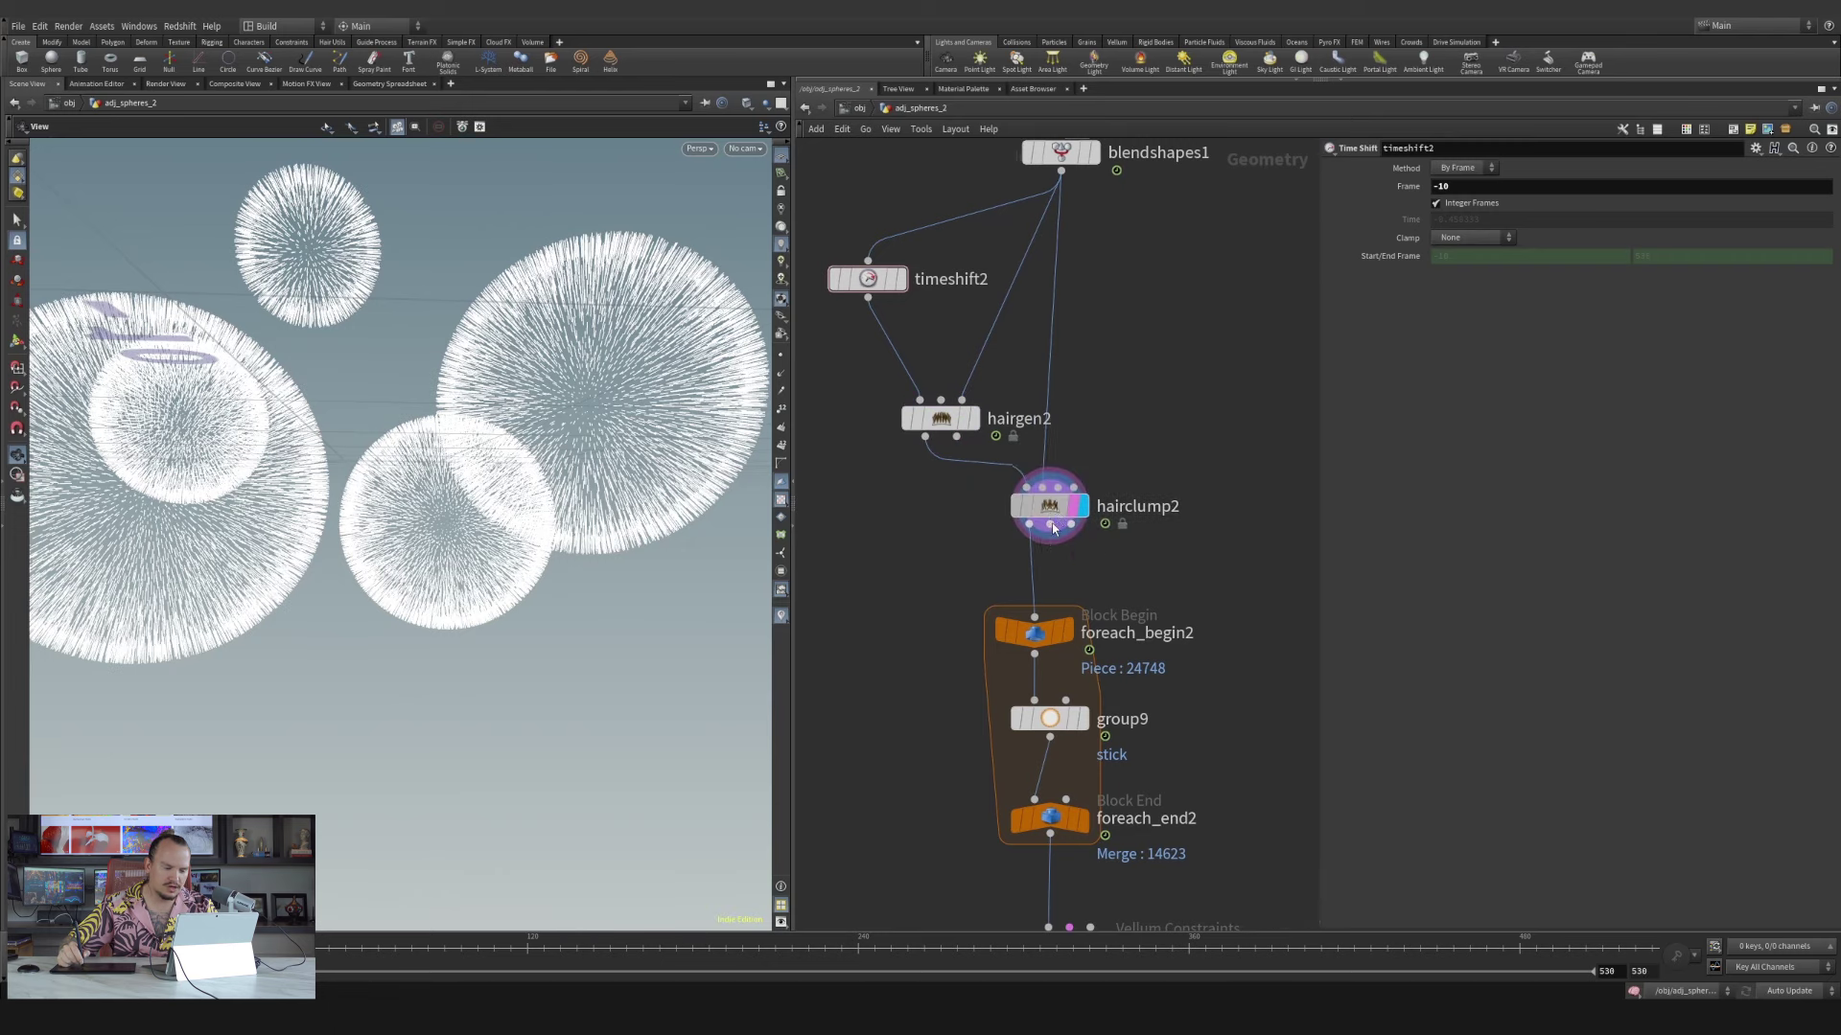
Move hairclump2 slightly lower in the network and turn off its Curling option
left_click_drag(1051, 506, 1055, 535)
left_click(1057, 557)
left_click(1435, 187)
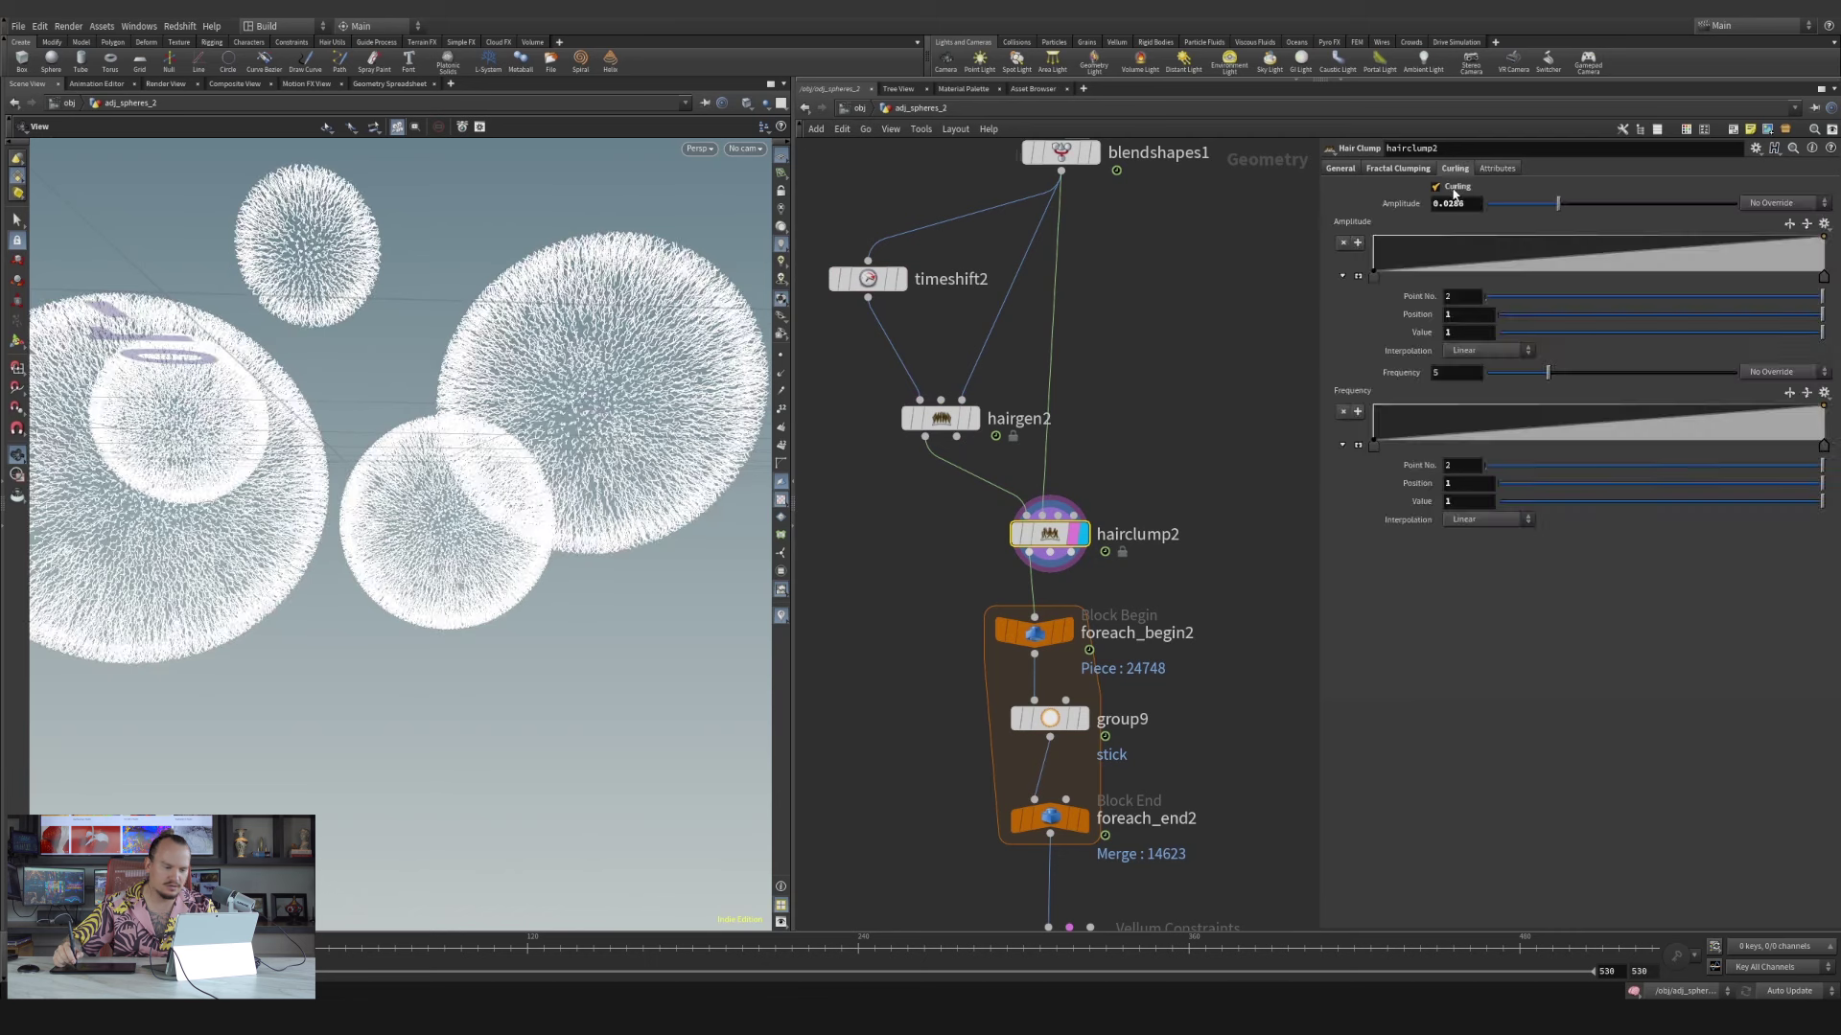
left_click(1435, 188)
Display vellumsolver3, review the simulated hair with vellumhair2's settings open, and interrupt the calculation
scroll(1145, 381, "down", 3)
middle_click_drag(1181, 465, 1172, 140)
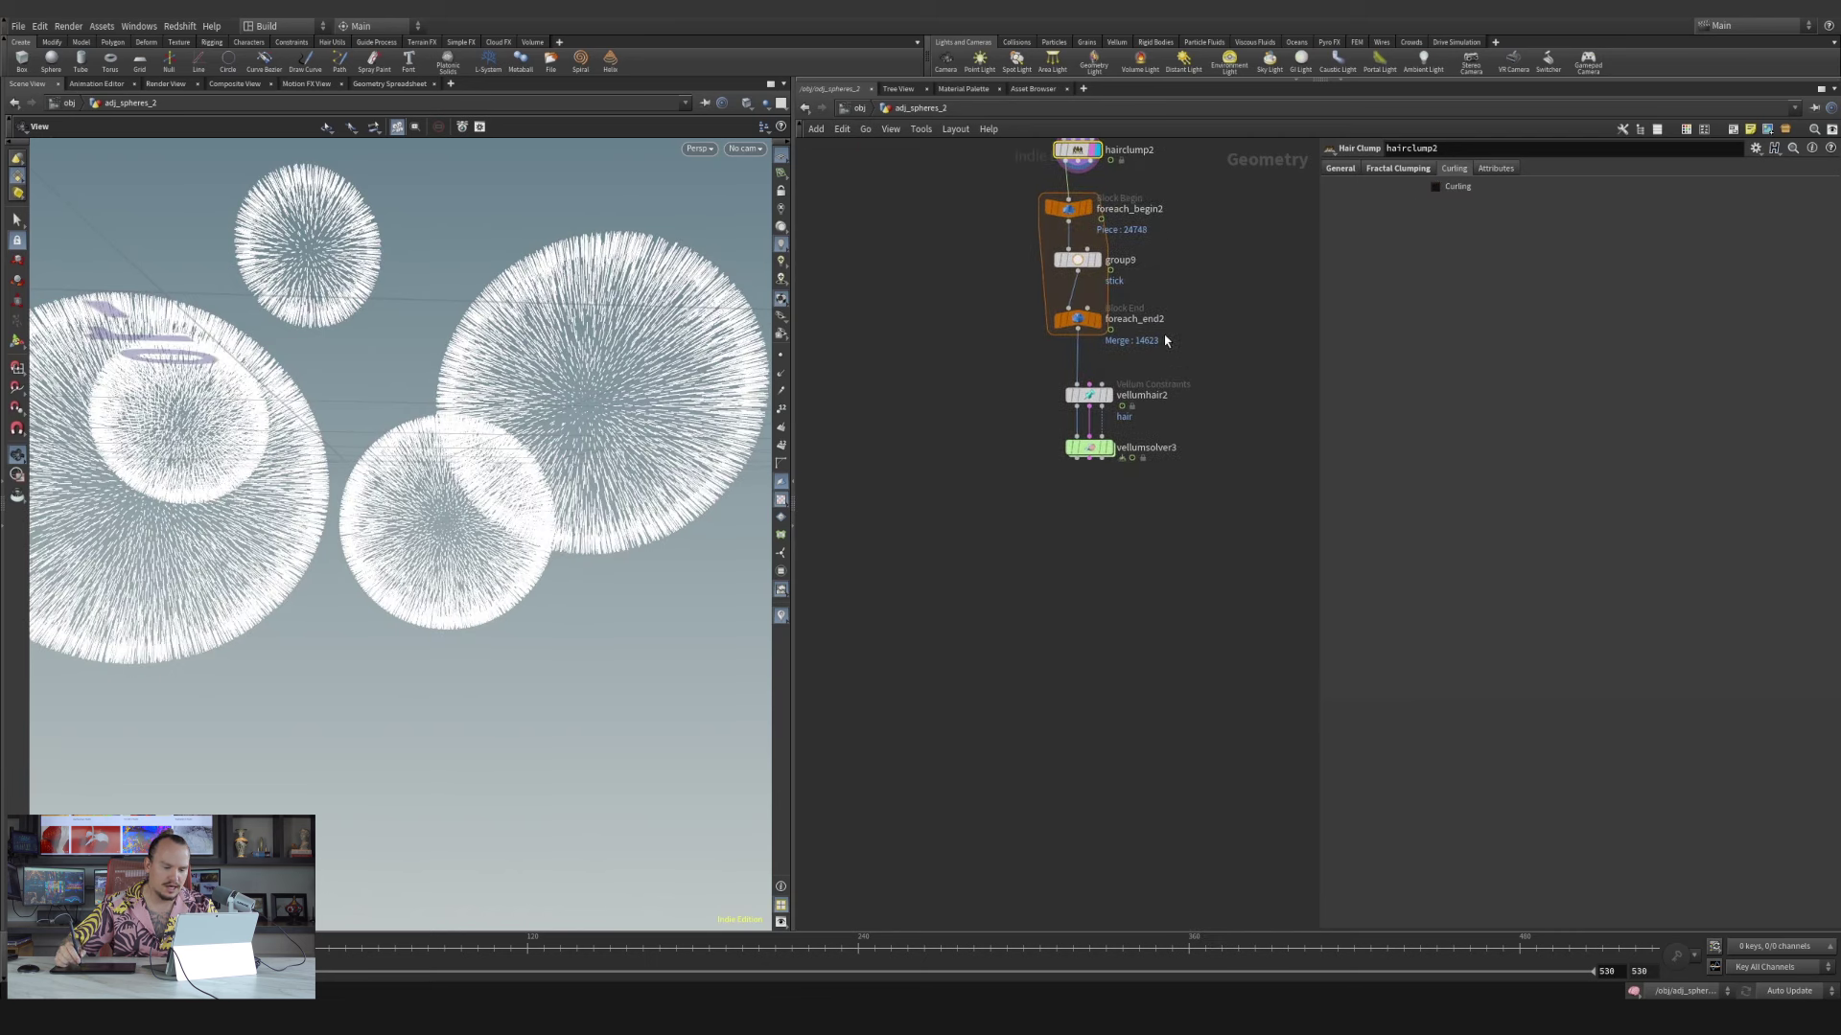
scroll(1163, 334, "up", 5)
middle_click_drag(1192, 374, 1211, 466)
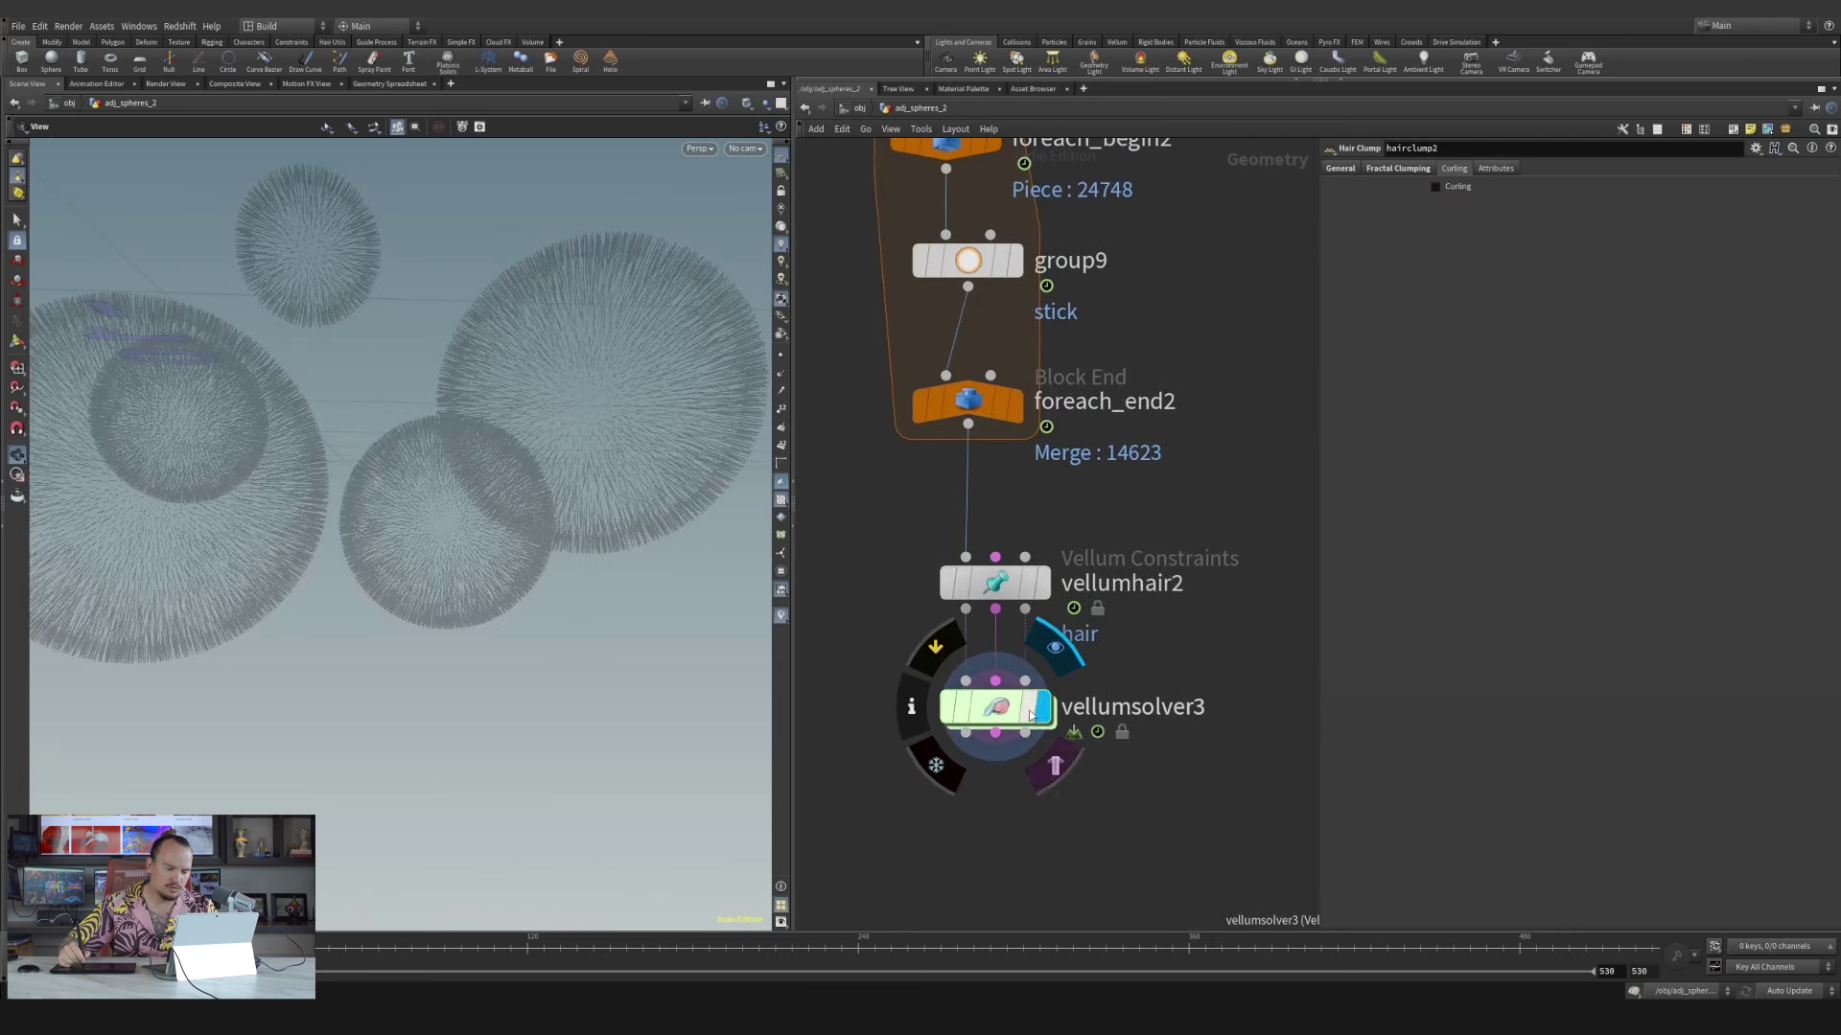
left_click(953, 582)
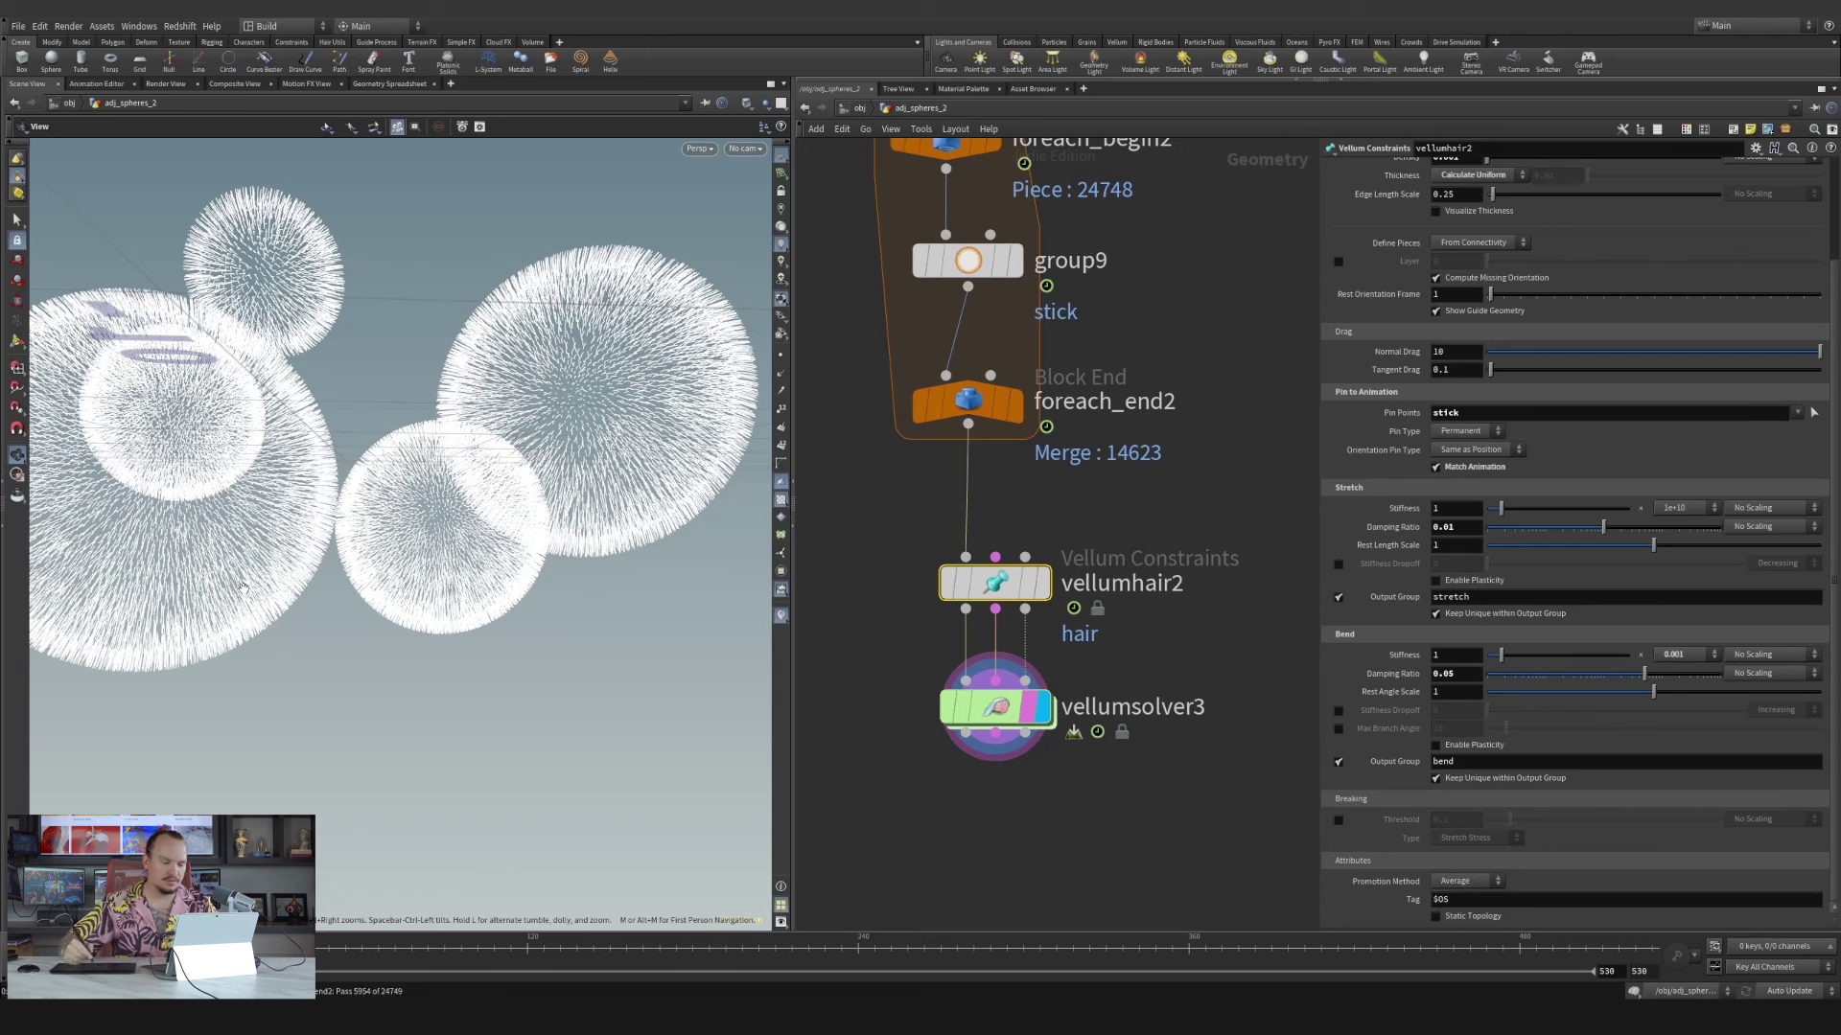
key("Escape")
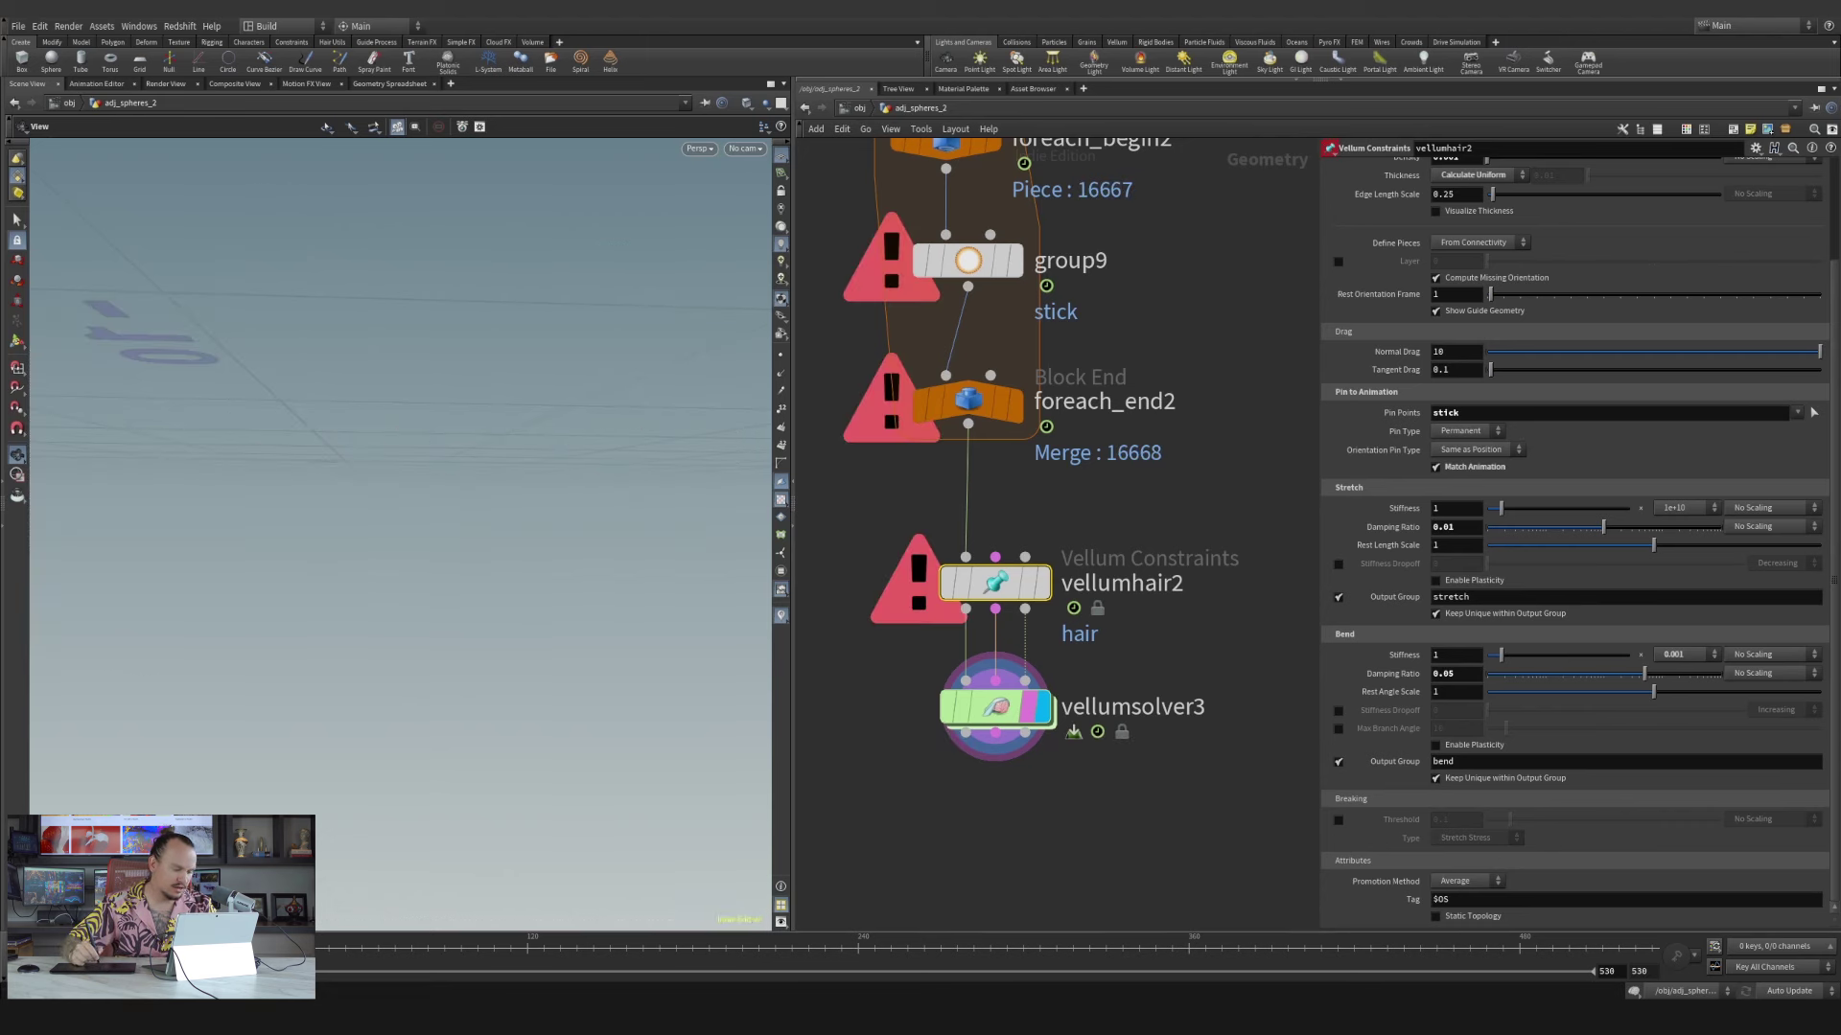
scroll(1212, 534, "down", 4)
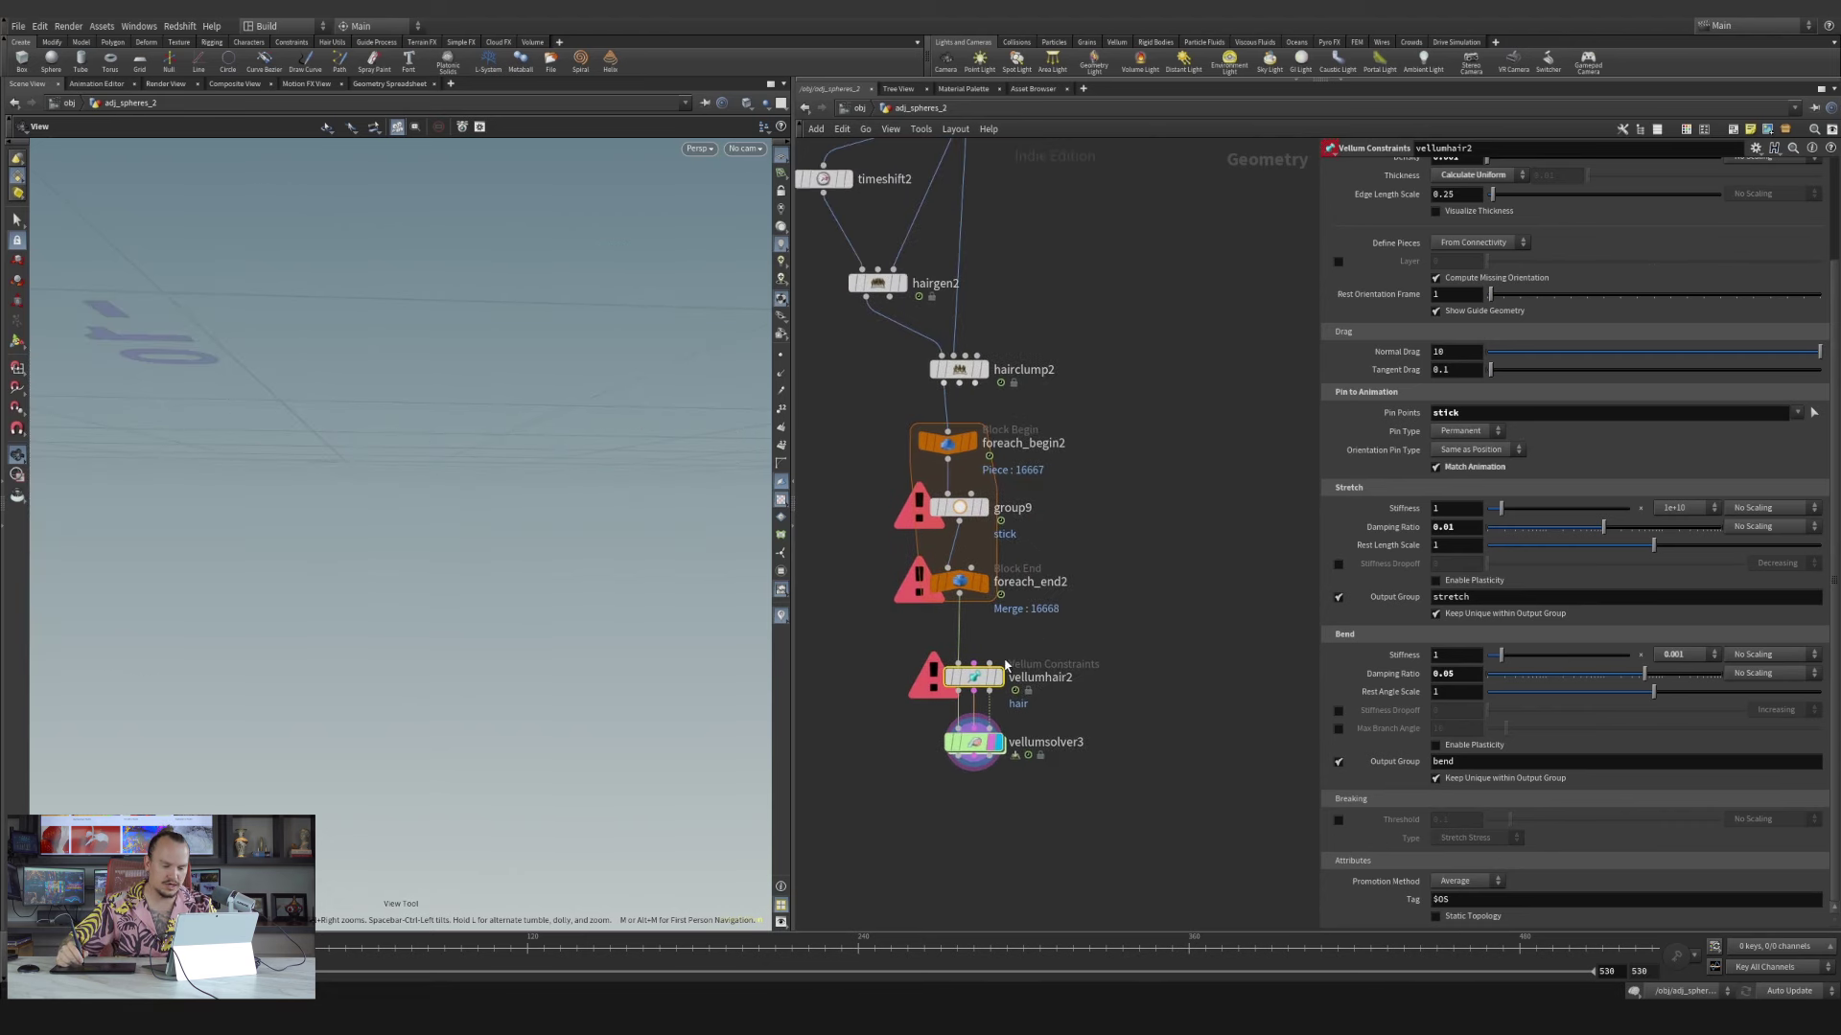
left_click(990, 663)
middle_click_drag(1216, 331, 1012, 928)
middle_click_drag(1054, 581, 1139, 714)
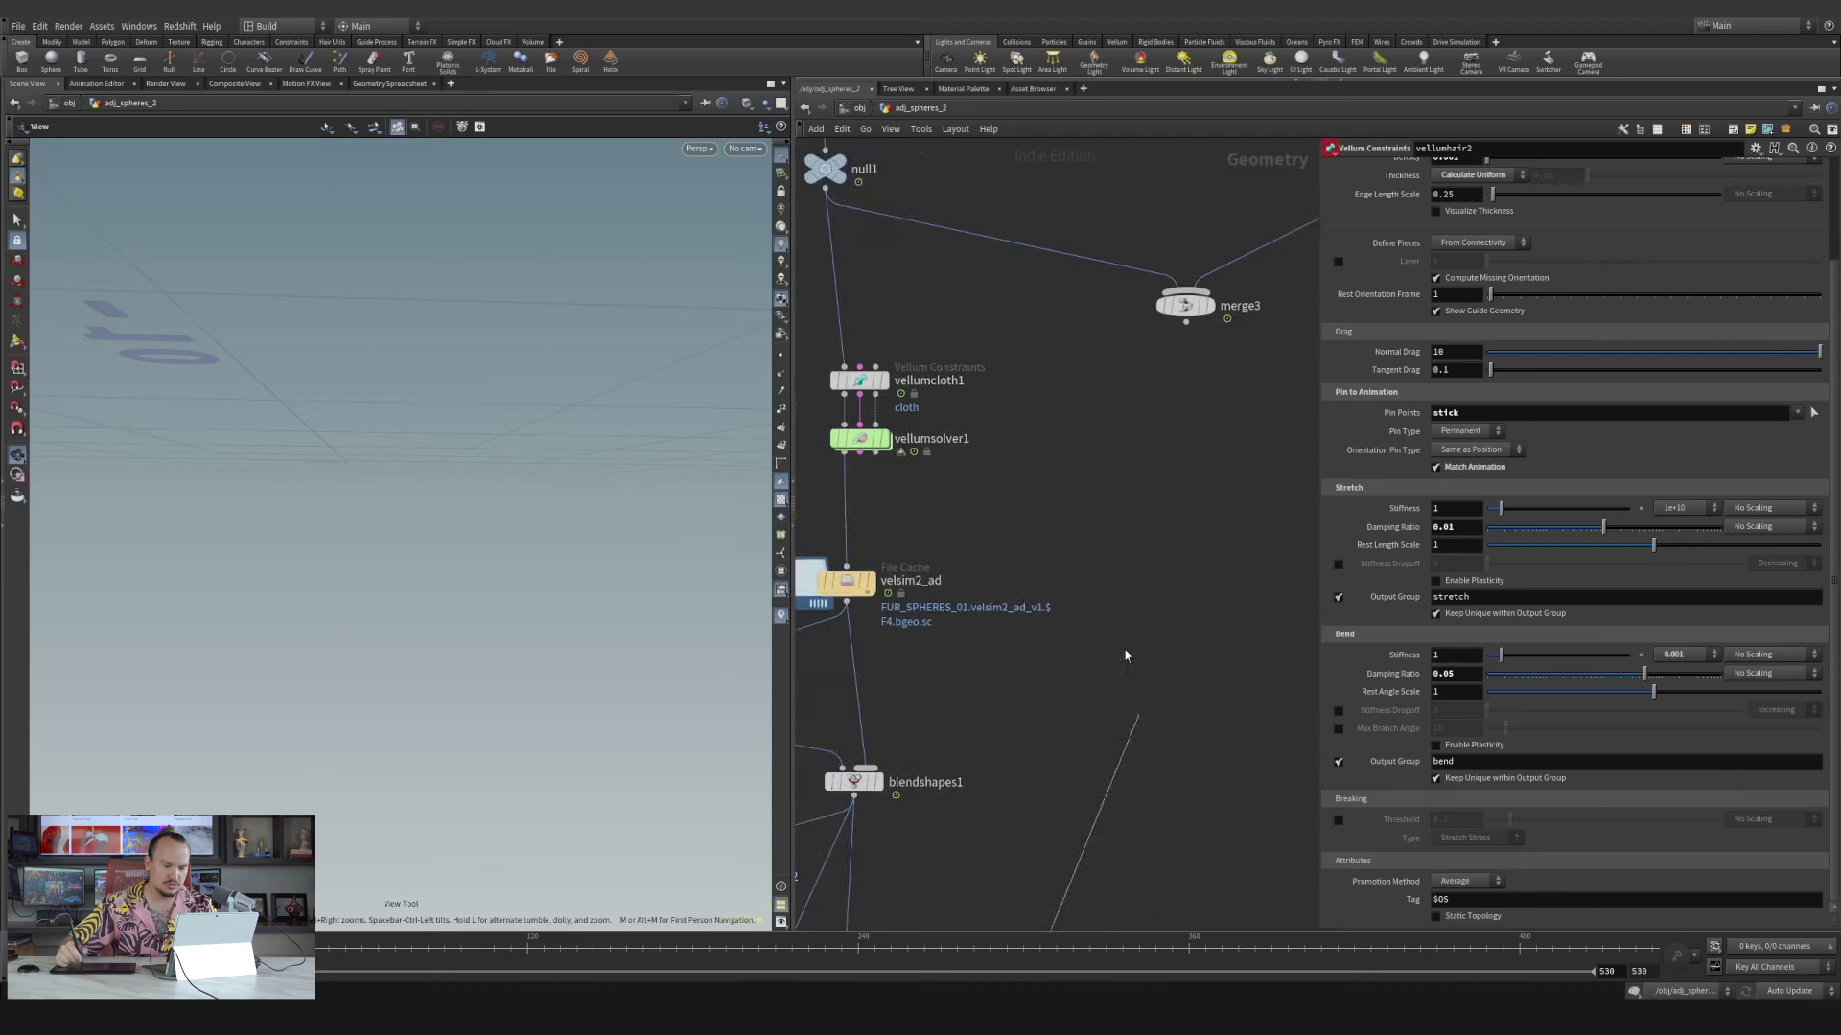
middle_click_drag(1204, 390, 867, 705)
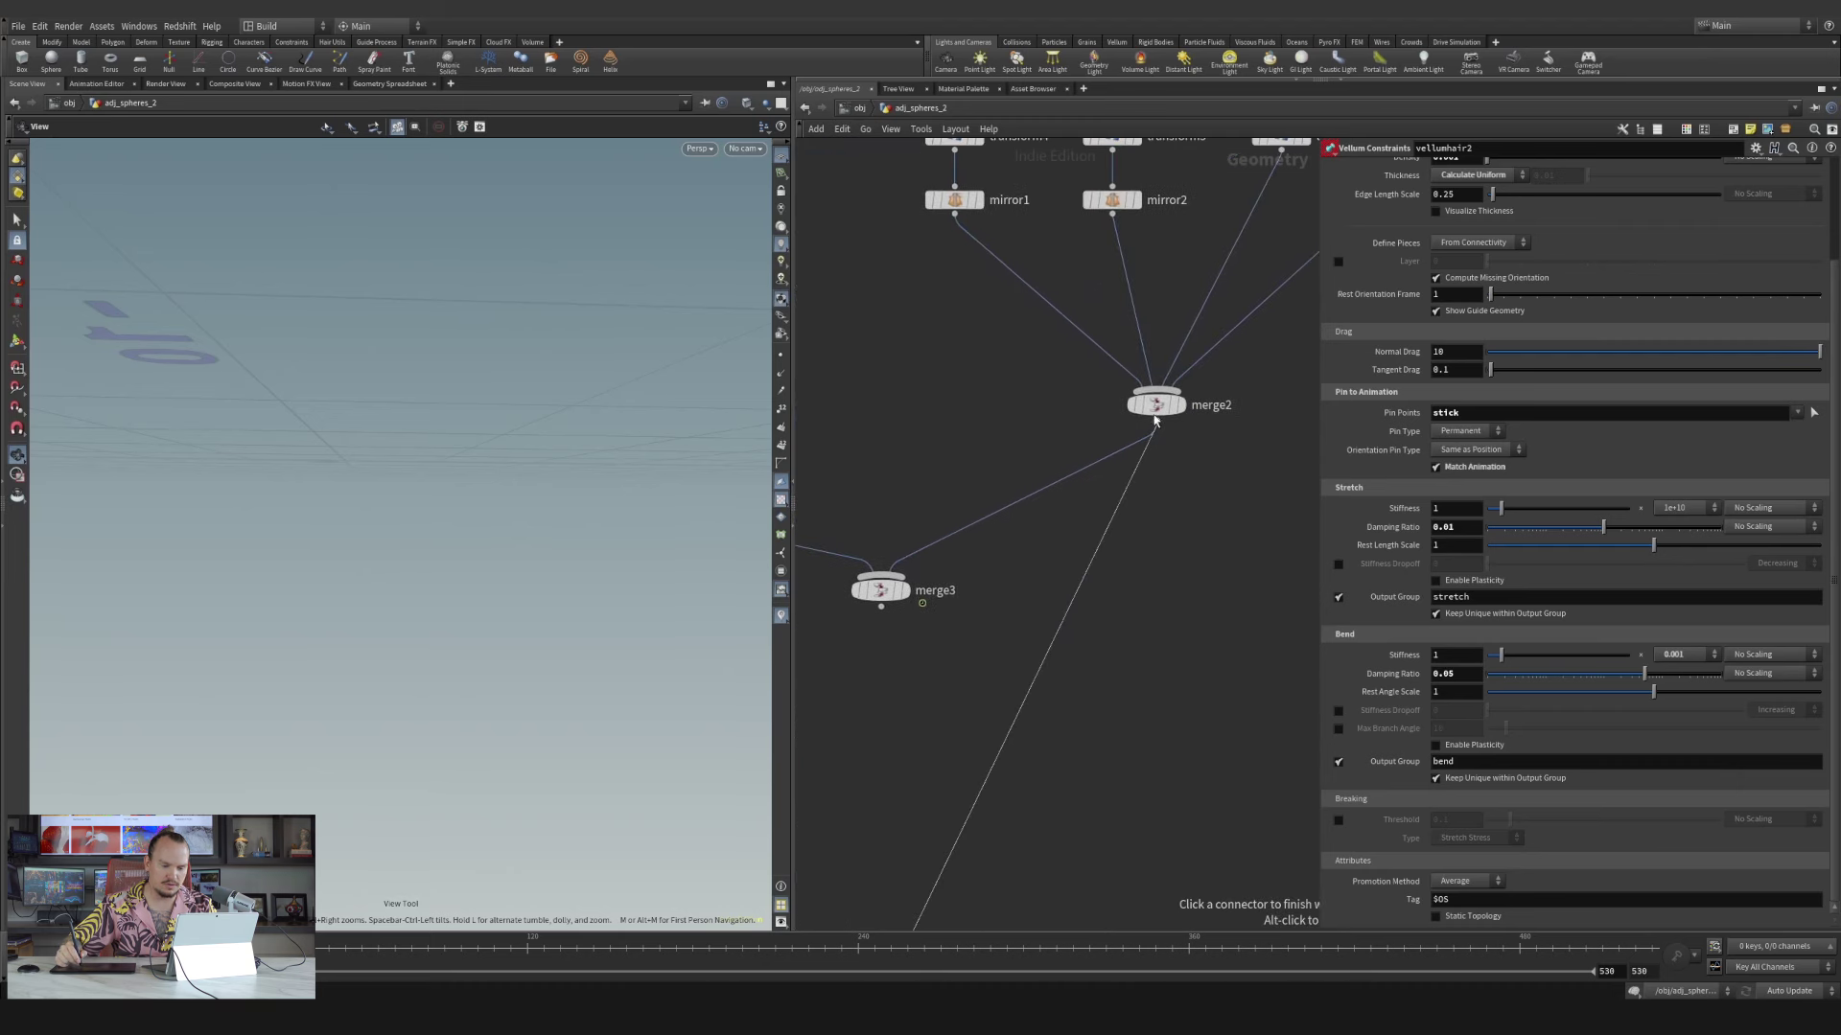
scroll(1138, 575, "down", 5)
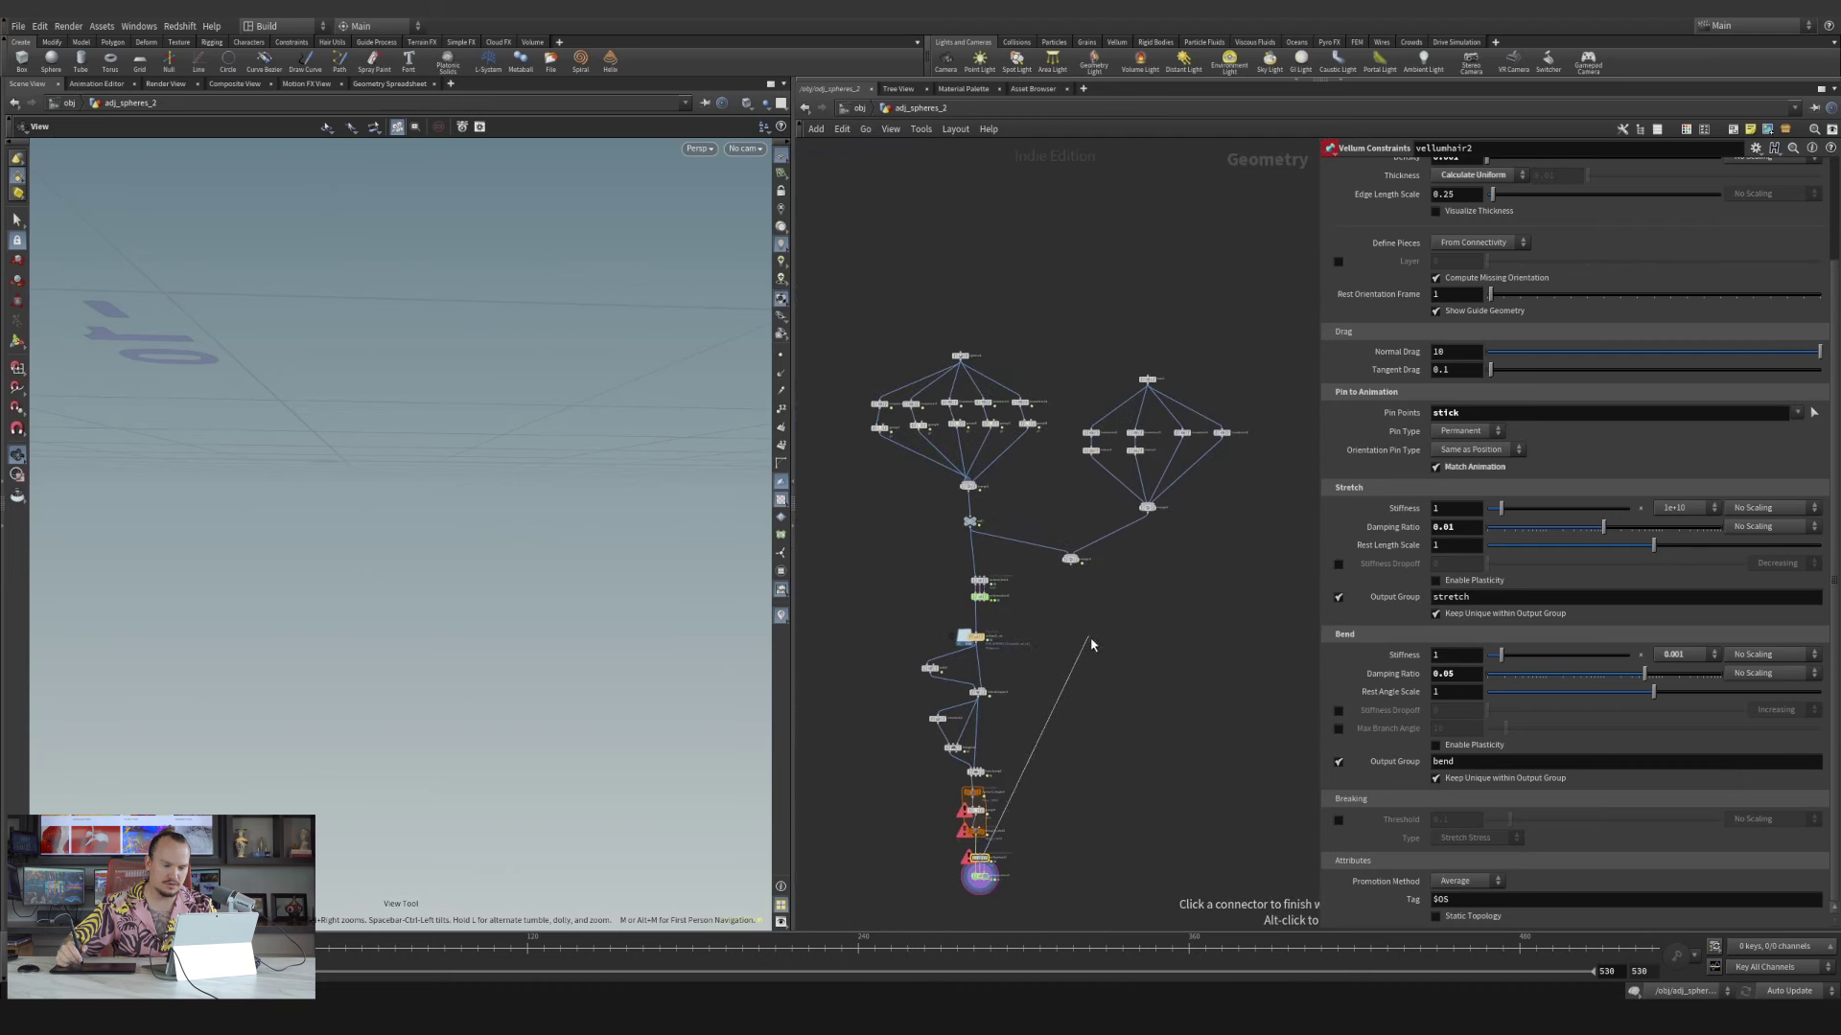
middle_click_drag(1089, 645, 1147, 483)
scroll(1147, 484, "up", 2)
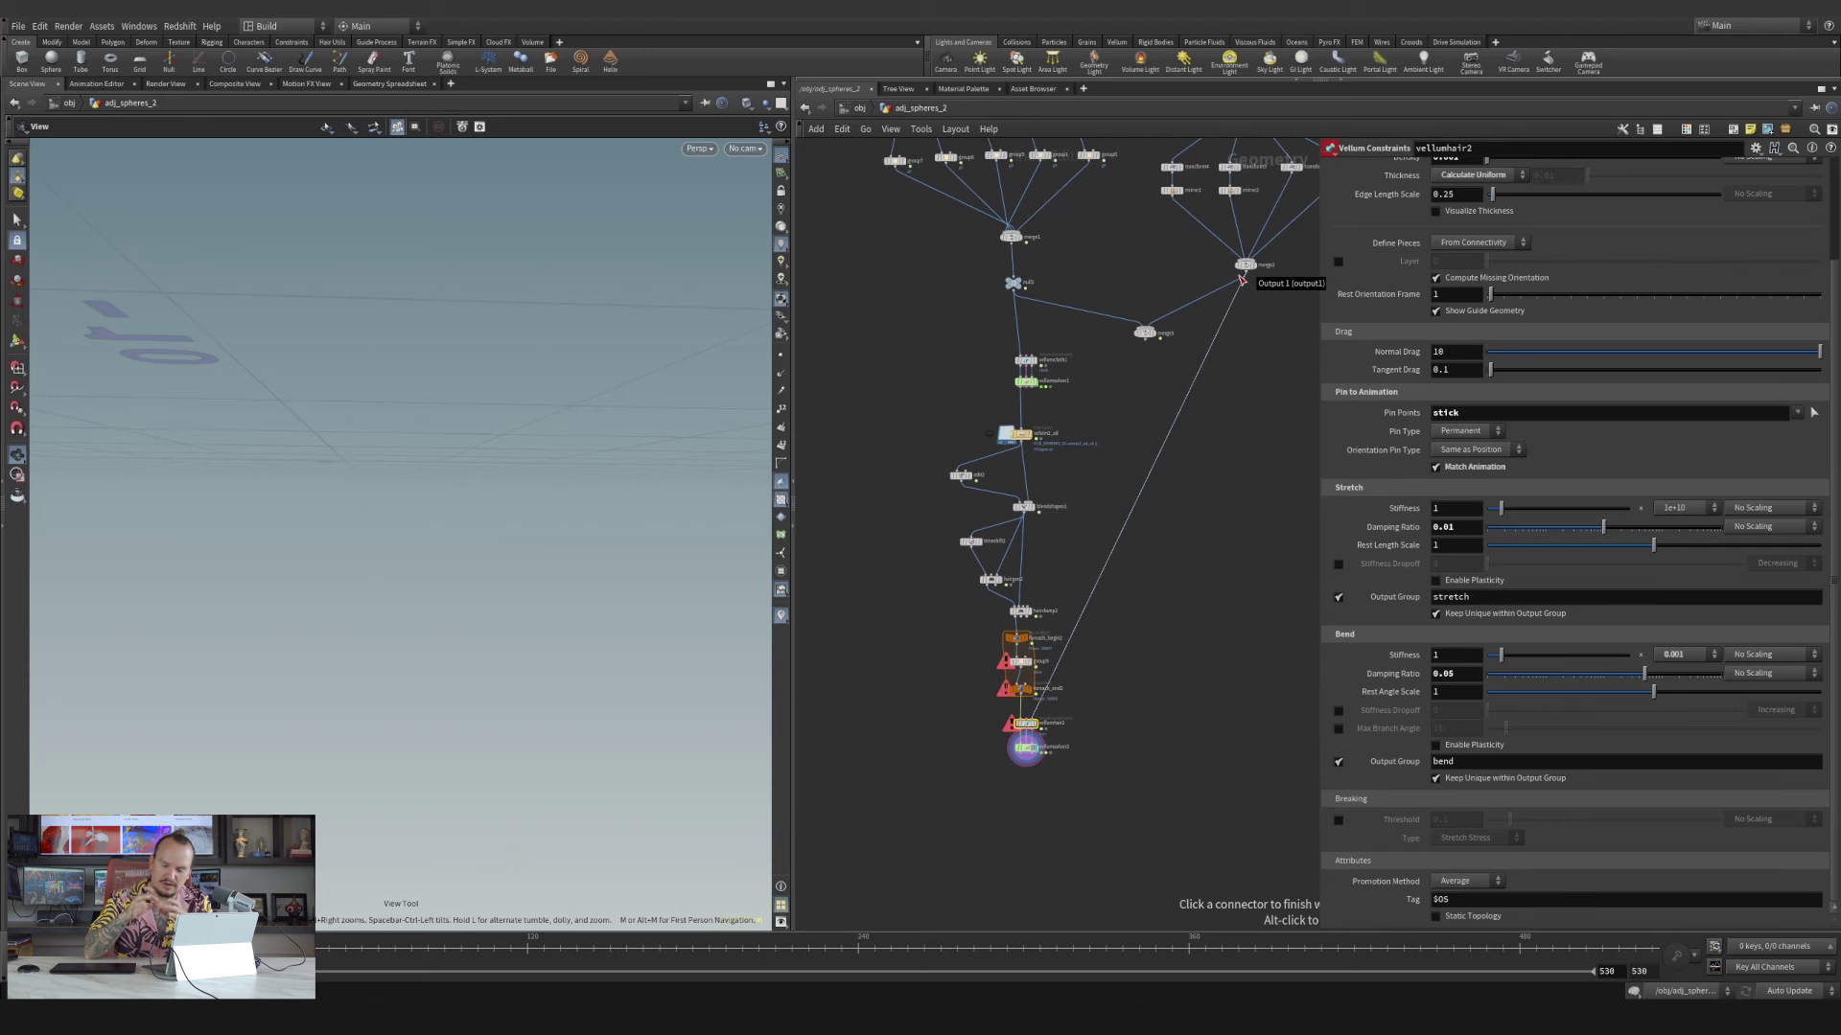
left_click(1196, 745)
Lower the bend stiffness multiplier of vellumhair2 to 0.000001
scroll(1083, 786, "up", 10)
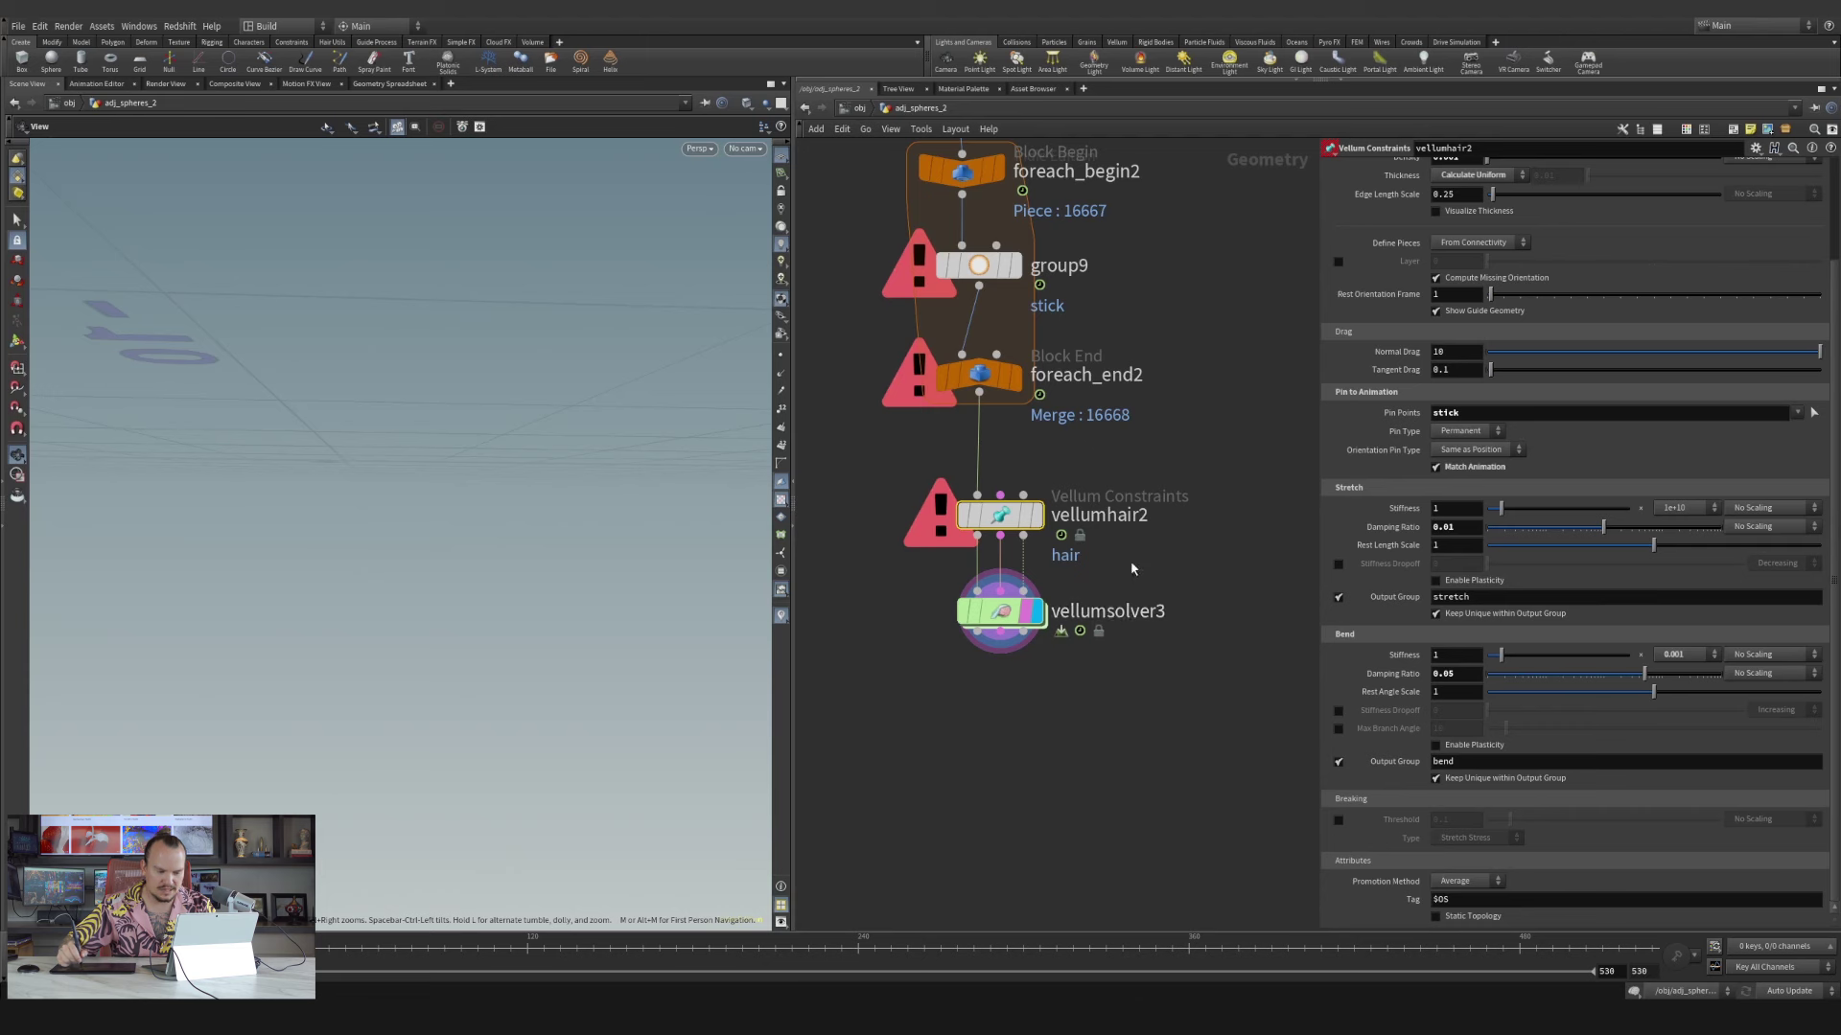
left_click(1676, 654)
left_click(1689, 901)
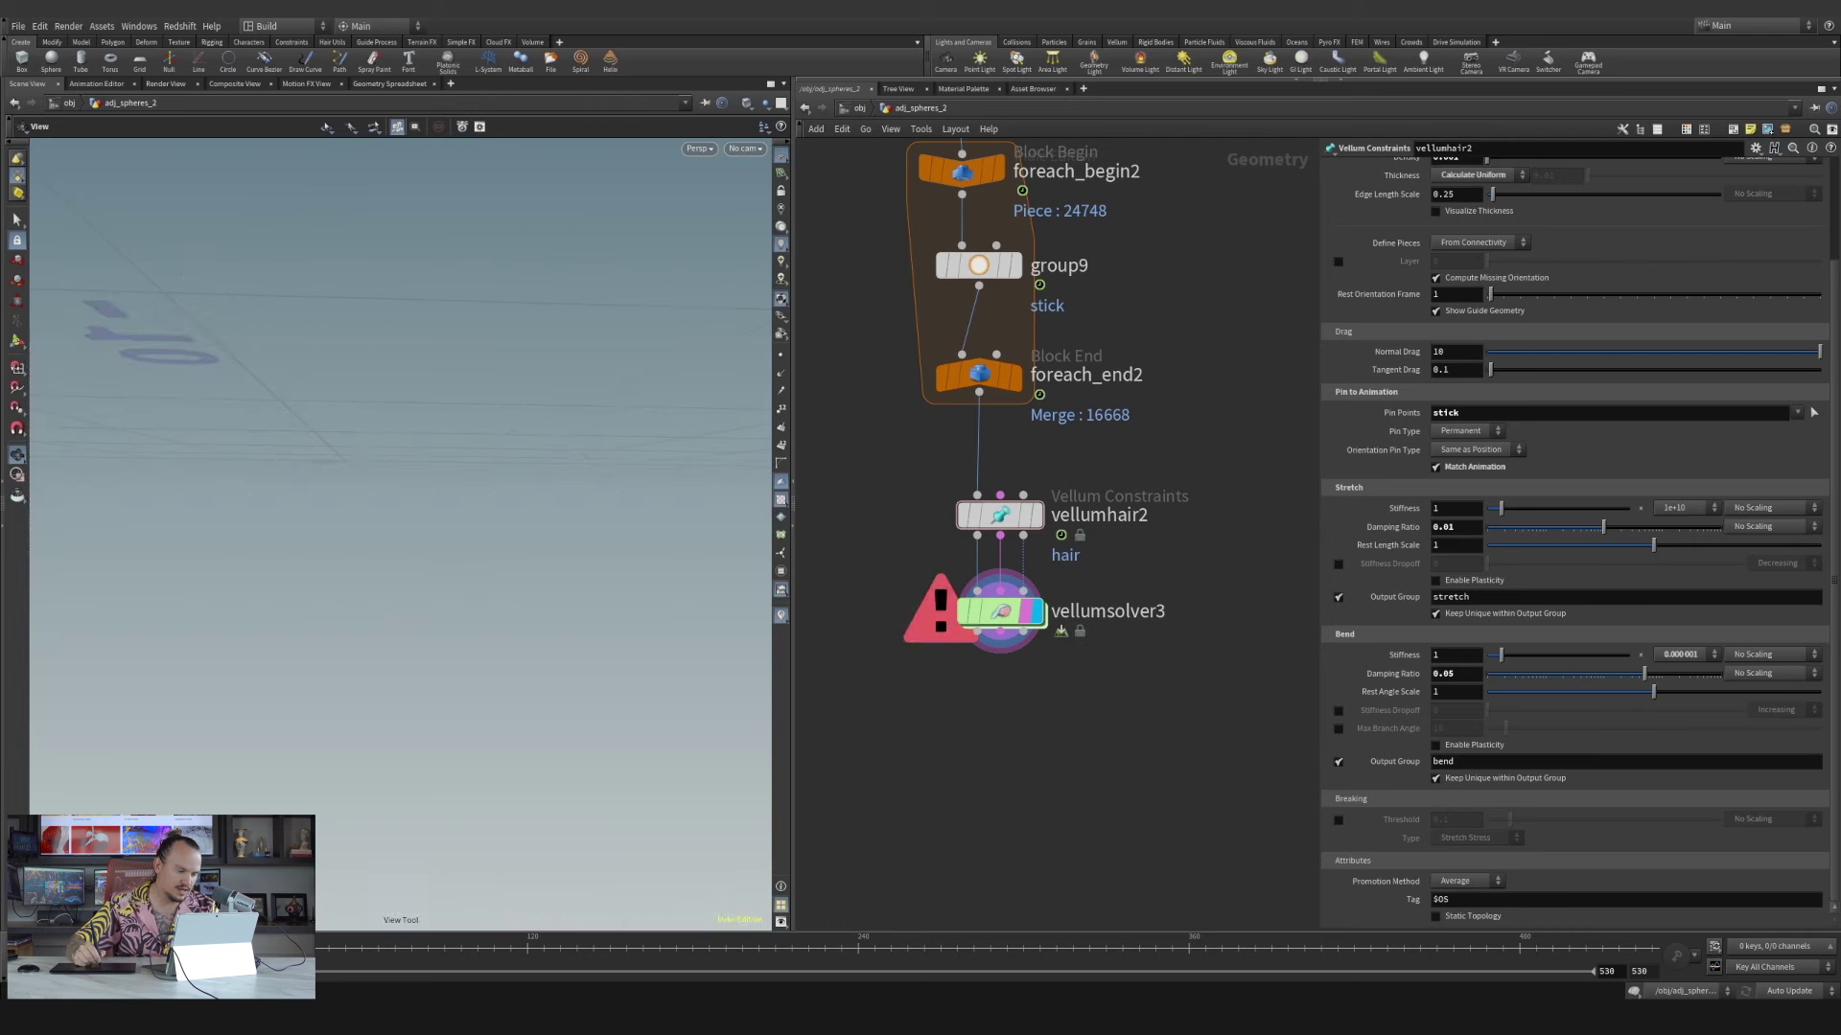
Connect the output of the velsim2_ad file cache to the third input of vellumhair2 as collision geometry
middle_click_drag(1195, 402, 1003, 659)
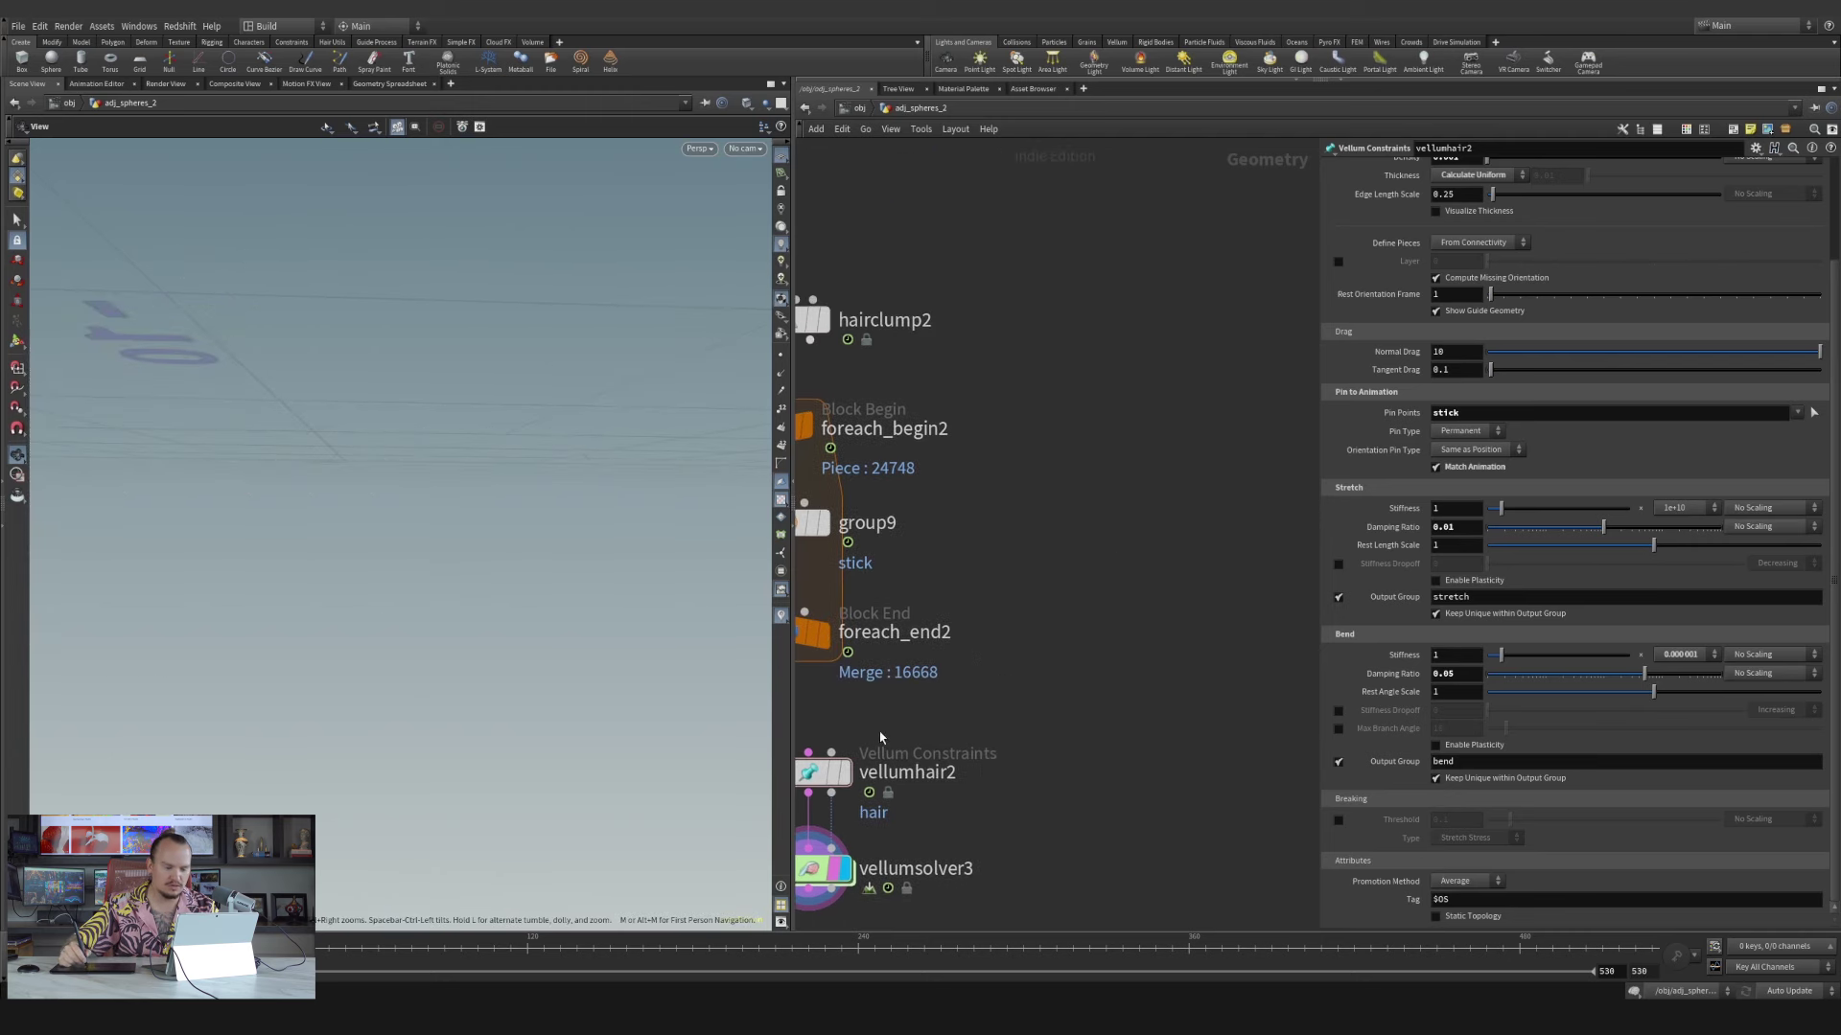
scroll(1019, 628, "down", 5)
middle_click_drag(1056, 444, 1189, 263)
scroll(978, 736, "up", 5)
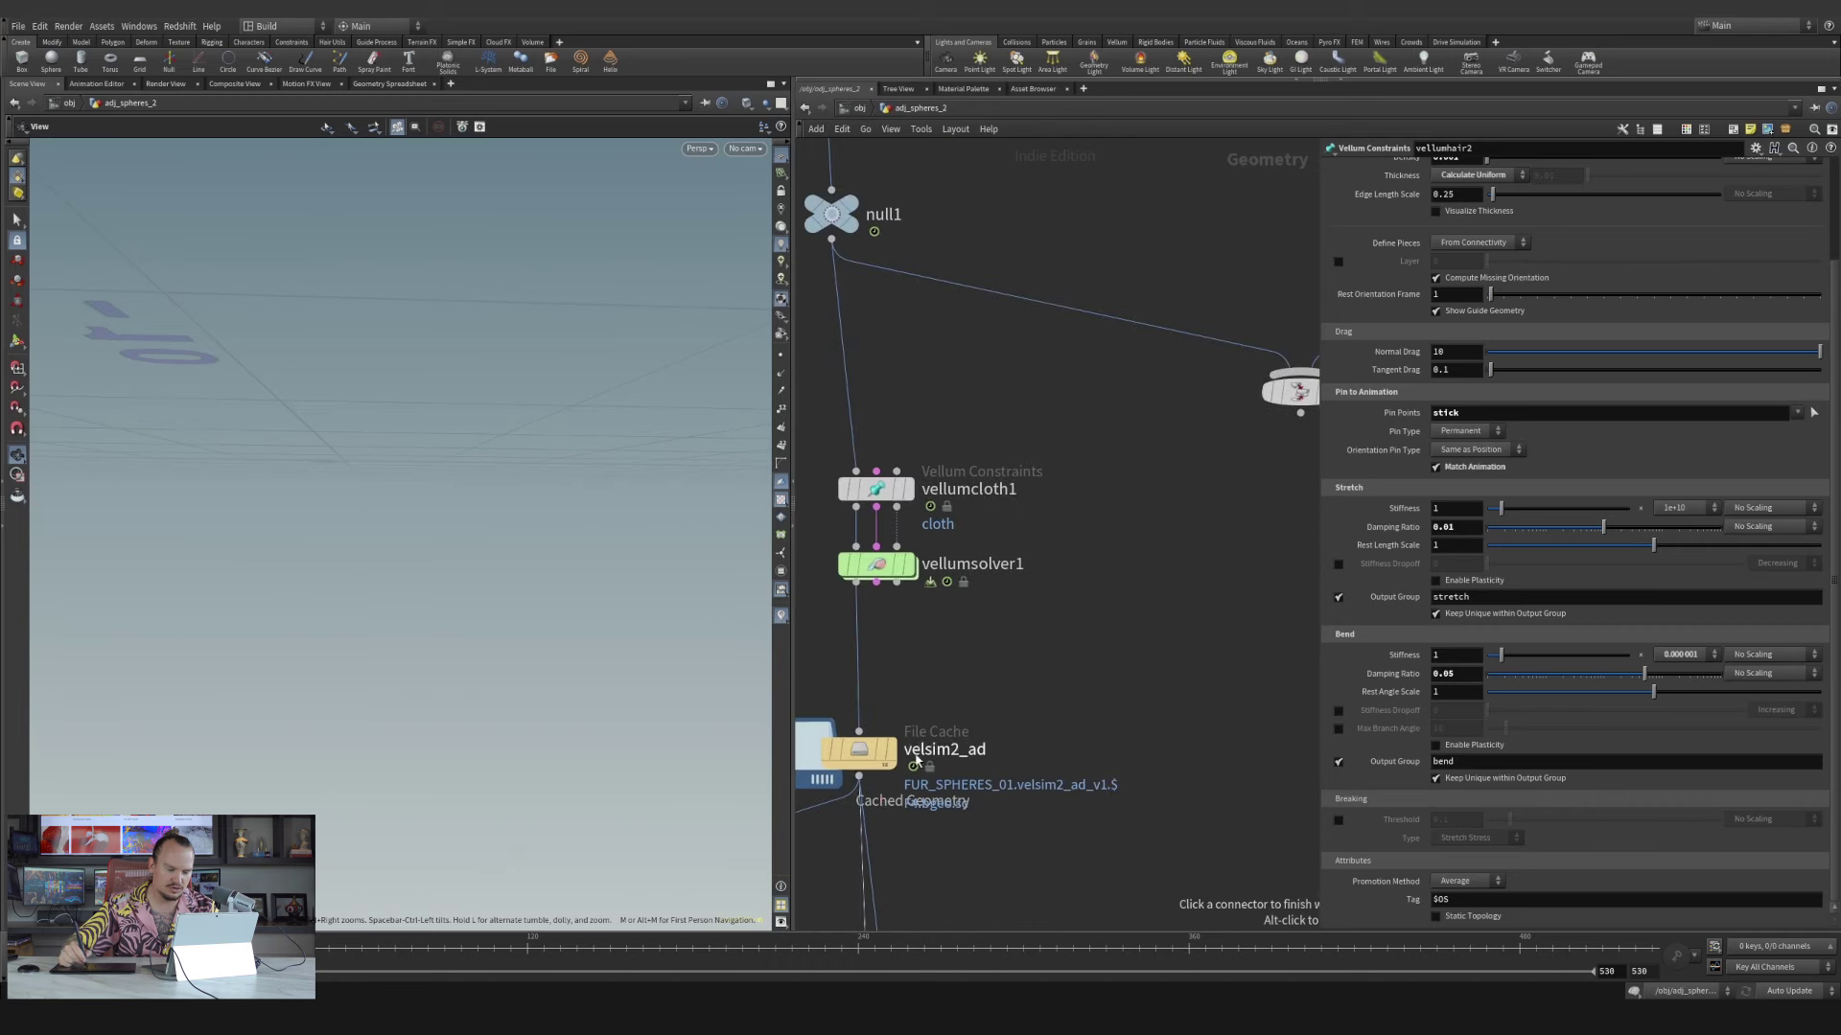
left_click(875, 804)
scroll(1051, 658, "down", 3)
middle_click_drag(1055, 792, 1148, 353)
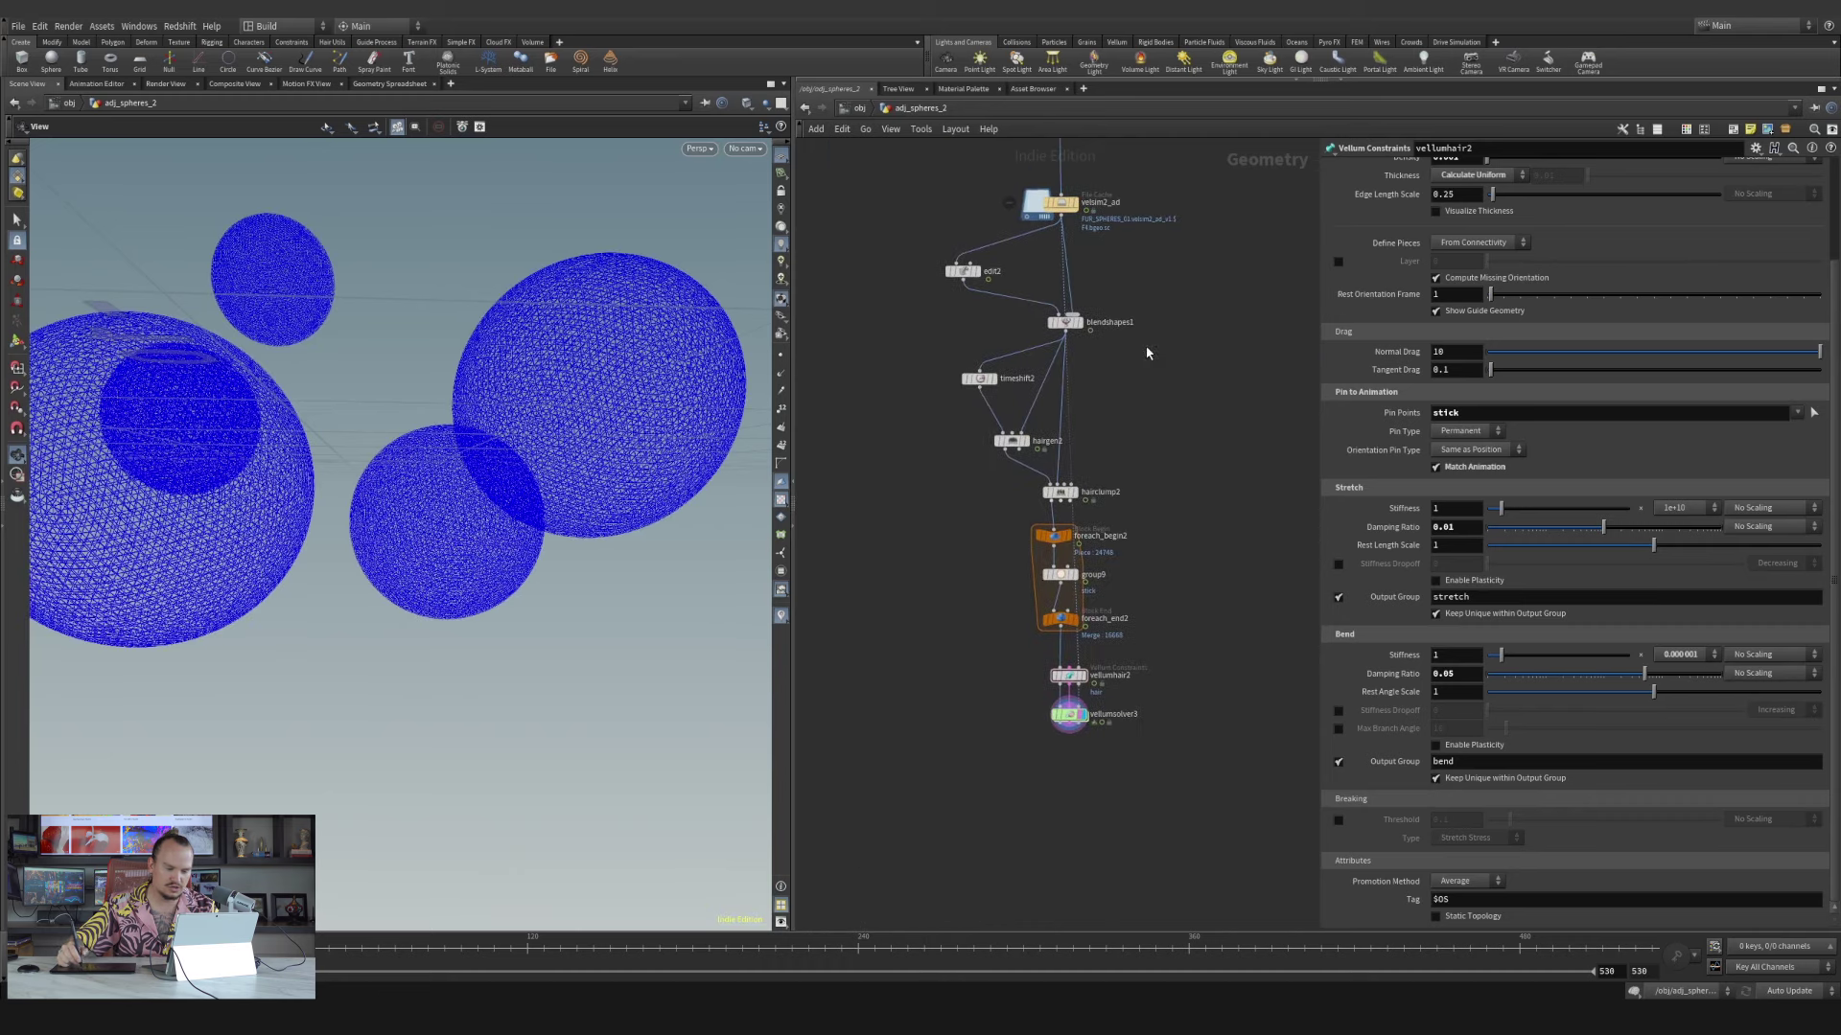
Move the reroute dot of the vellumhair2 collision wire well clear of hairclump2 and the for-each block
scroll(1139, 488, "up", 3)
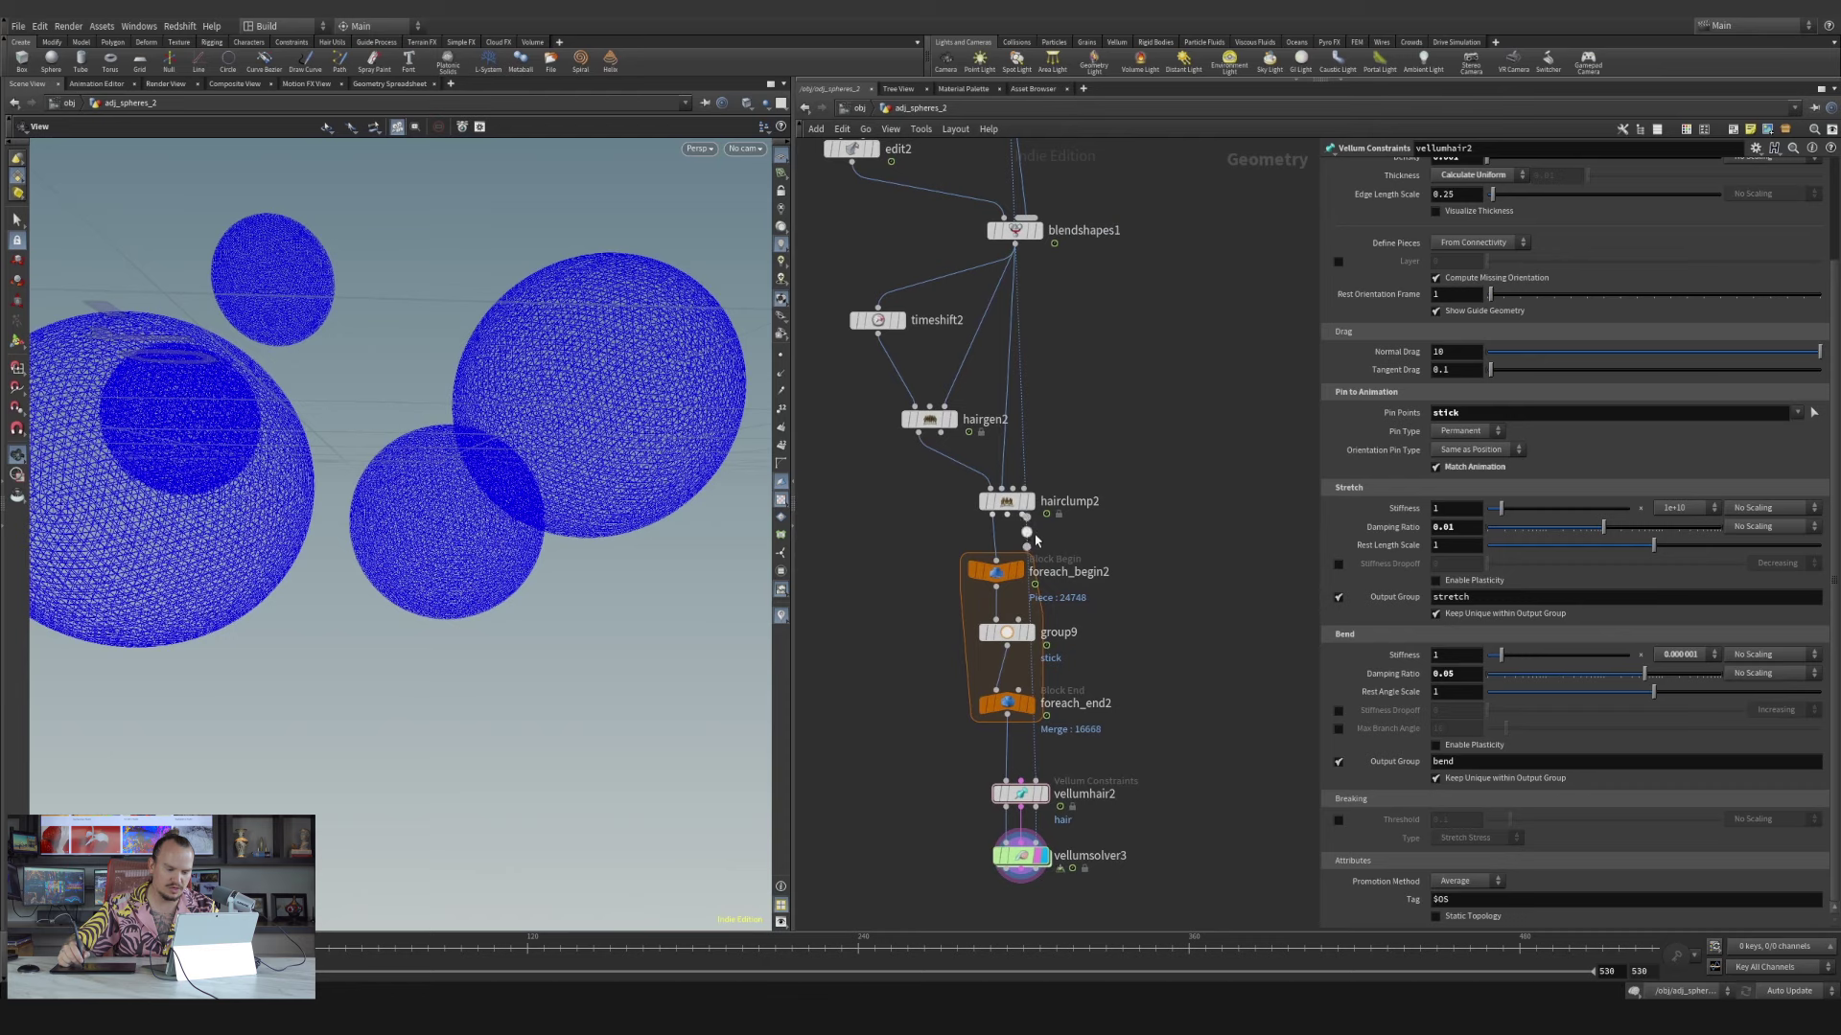
left_click_drag(1036, 535, 1185, 544)
middle_click_drag(1096, 901, 1100, 630)
scroll(1101, 627, "up", 3)
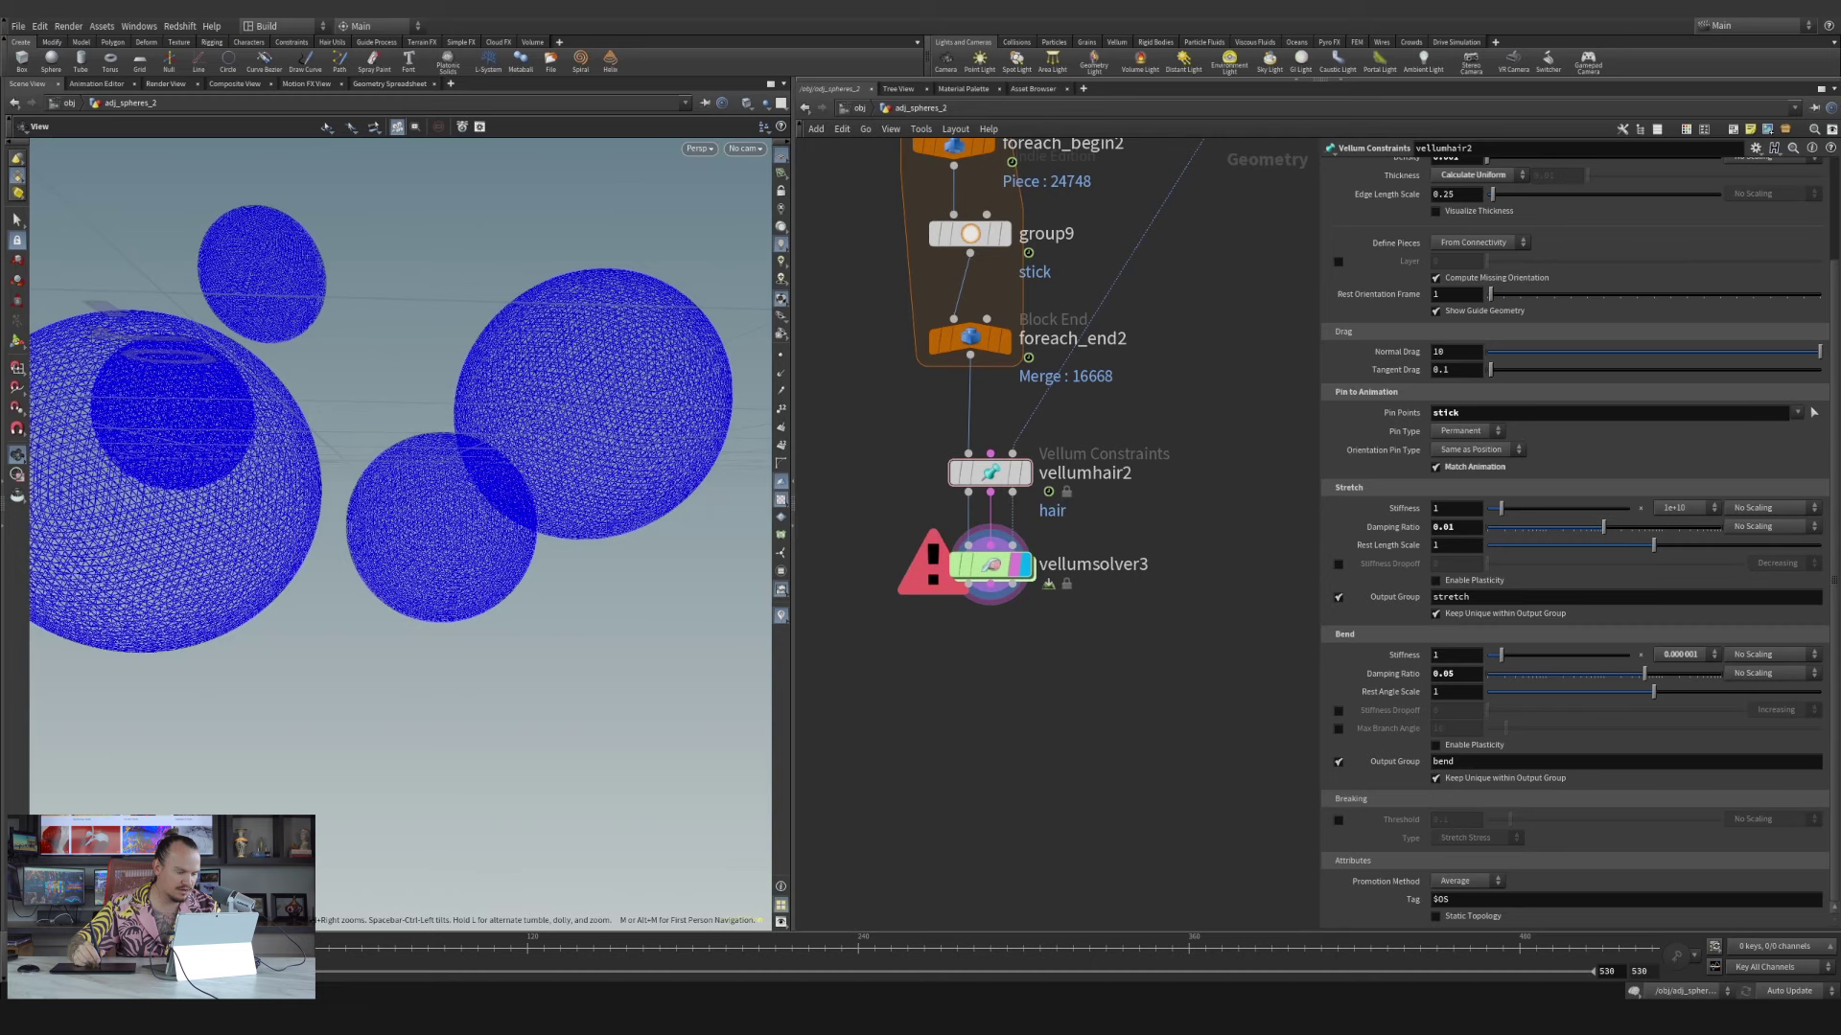
Set the hairgen2 segments to 8 and inspect the re-simulated hair on the spheres from another angle
middle_click_drag(1216, 484, 1199, 904)
middle_click_drag(1039, 381, 1090, 543)
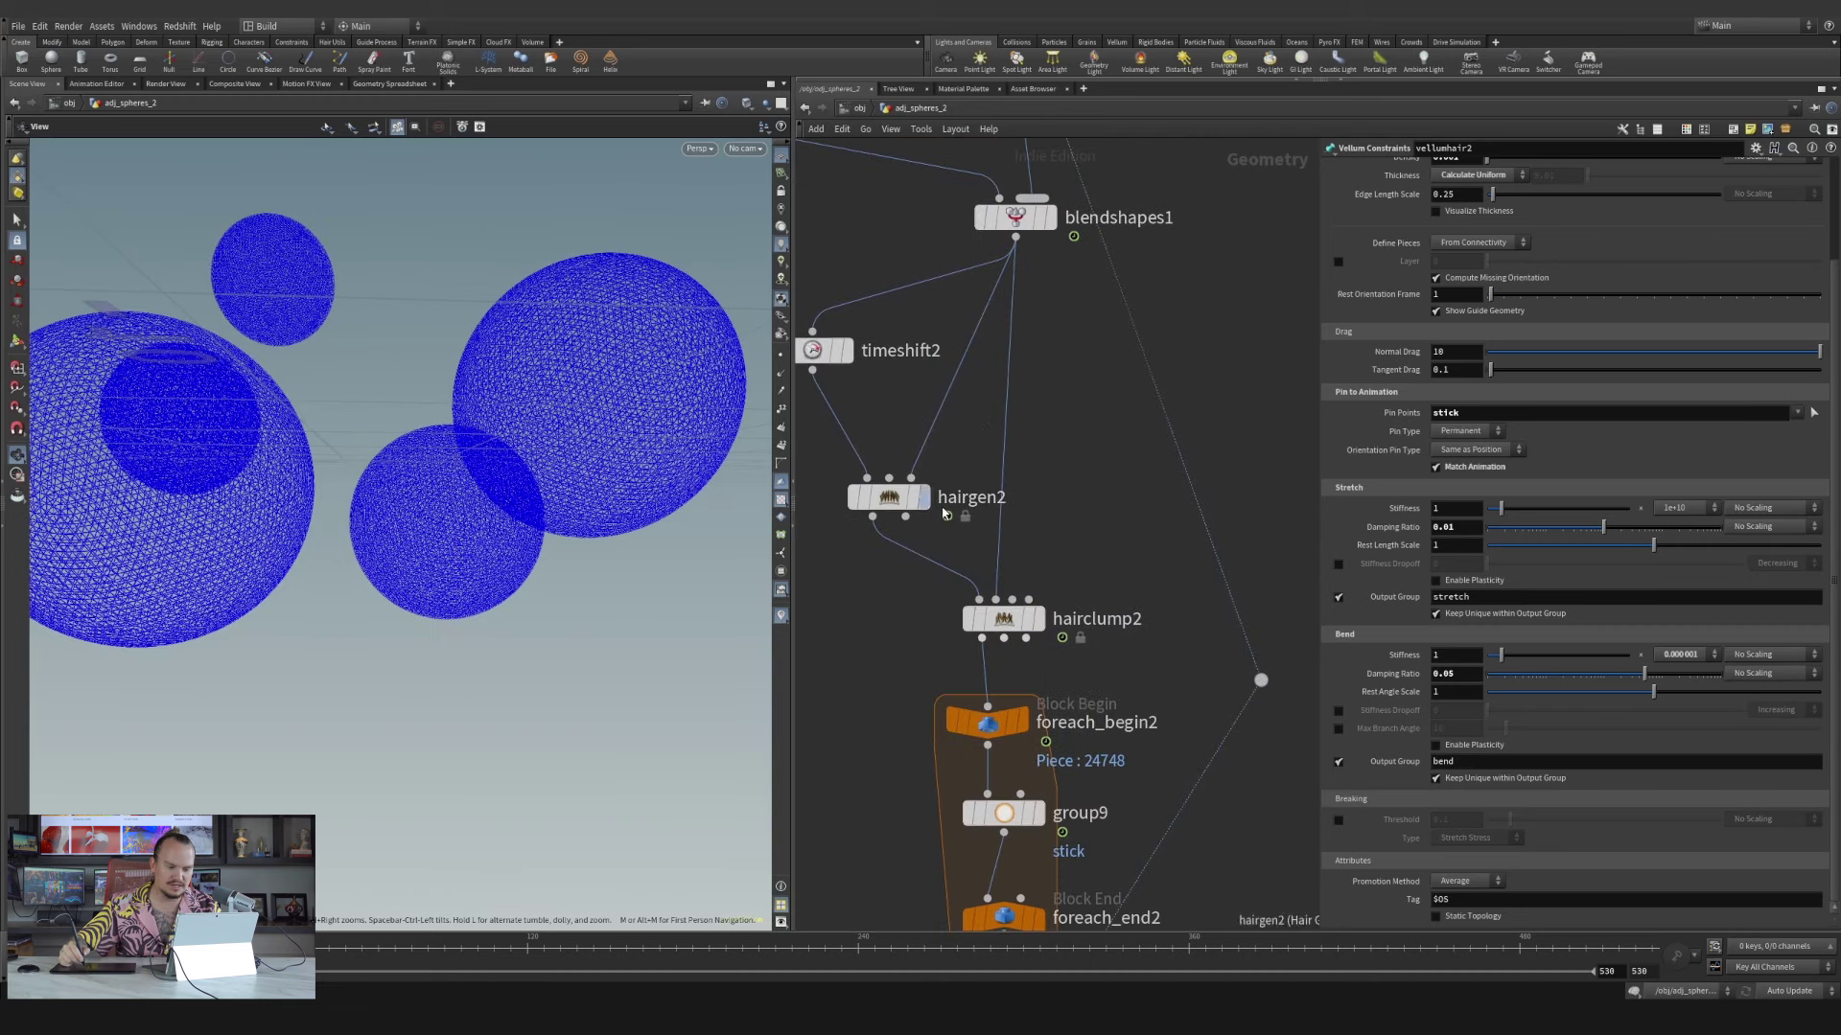
middle_click_drag(1085, 435, 1164, 414)
left_click(993, 477)
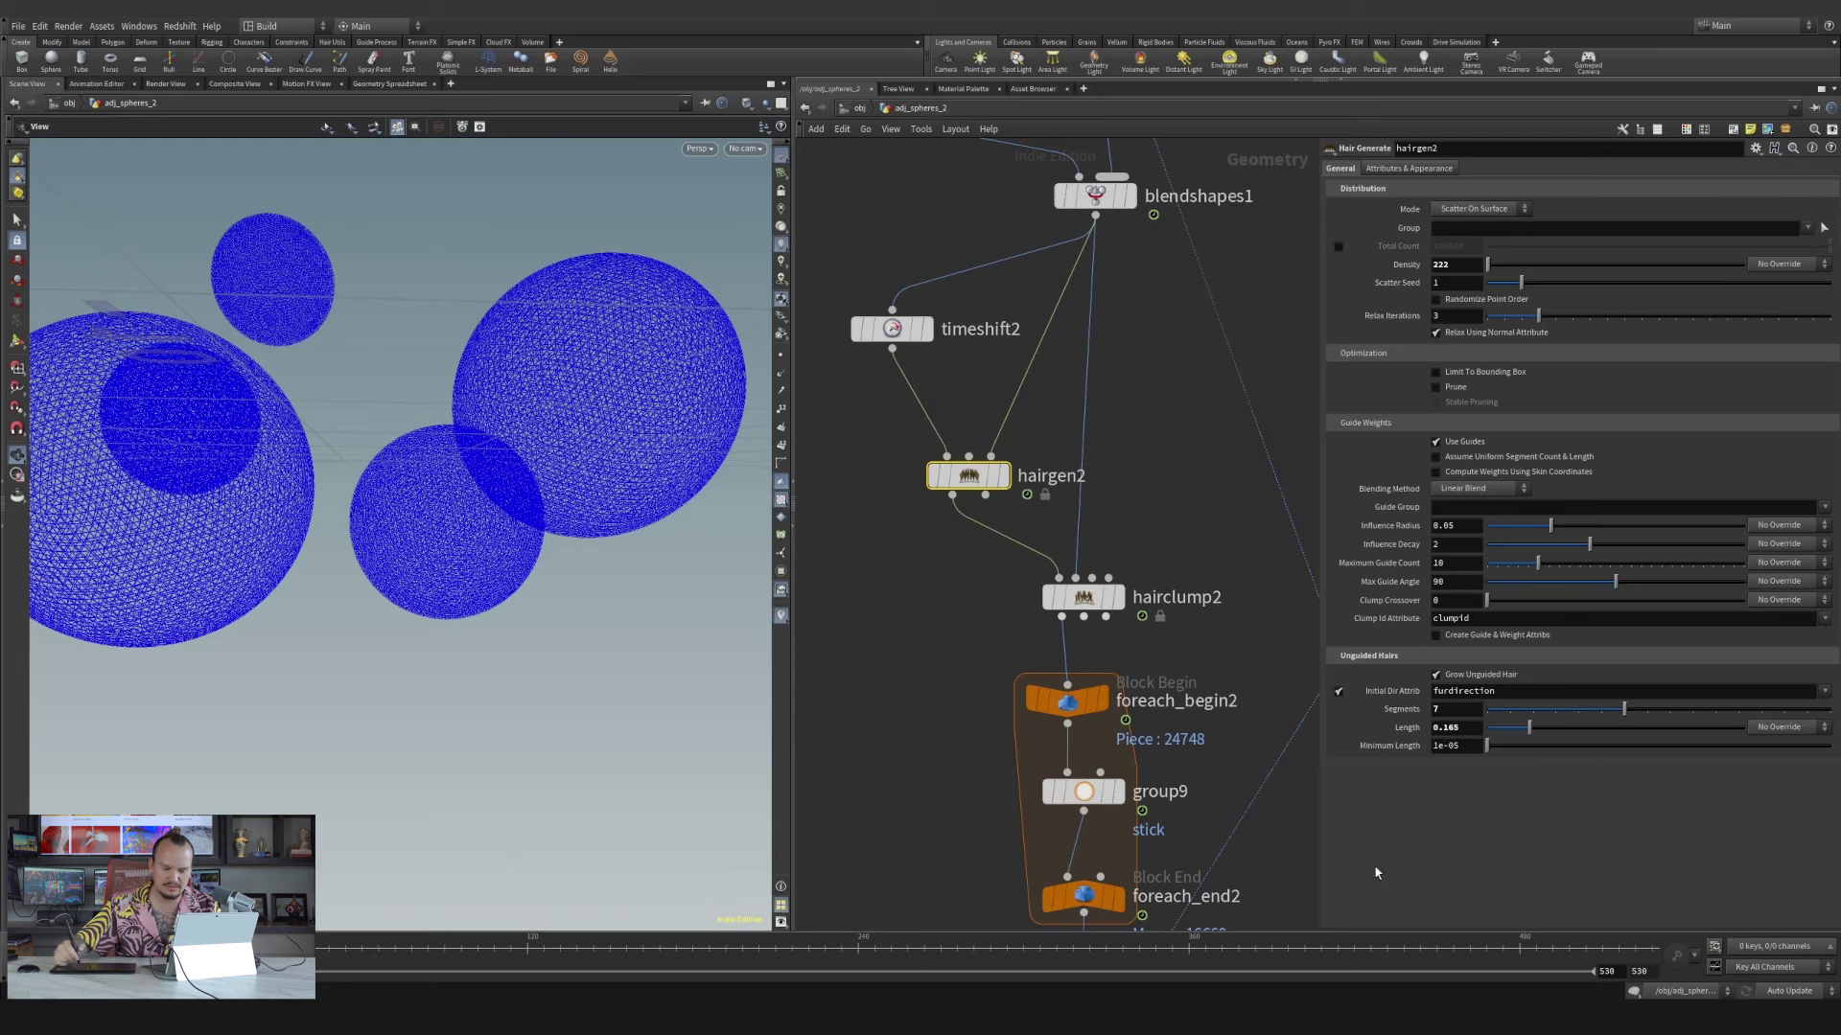
middle_click_drag(1226, 749, 1028, 168)
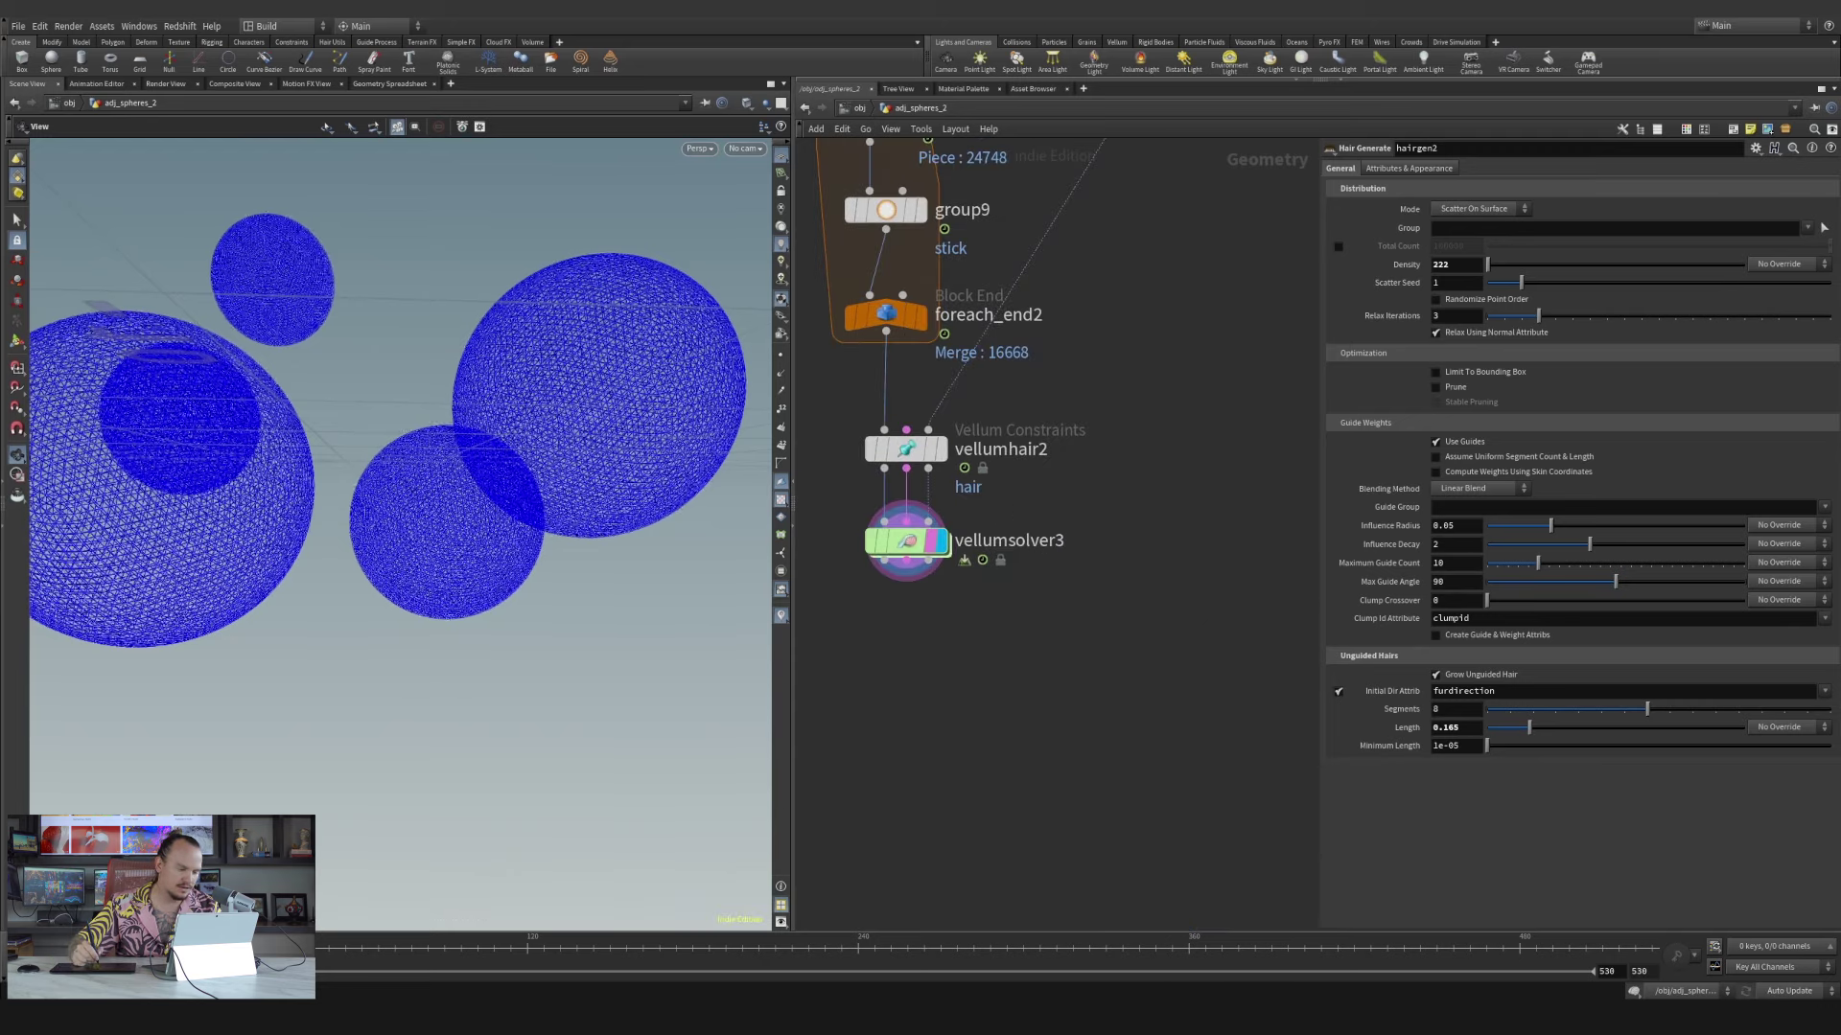
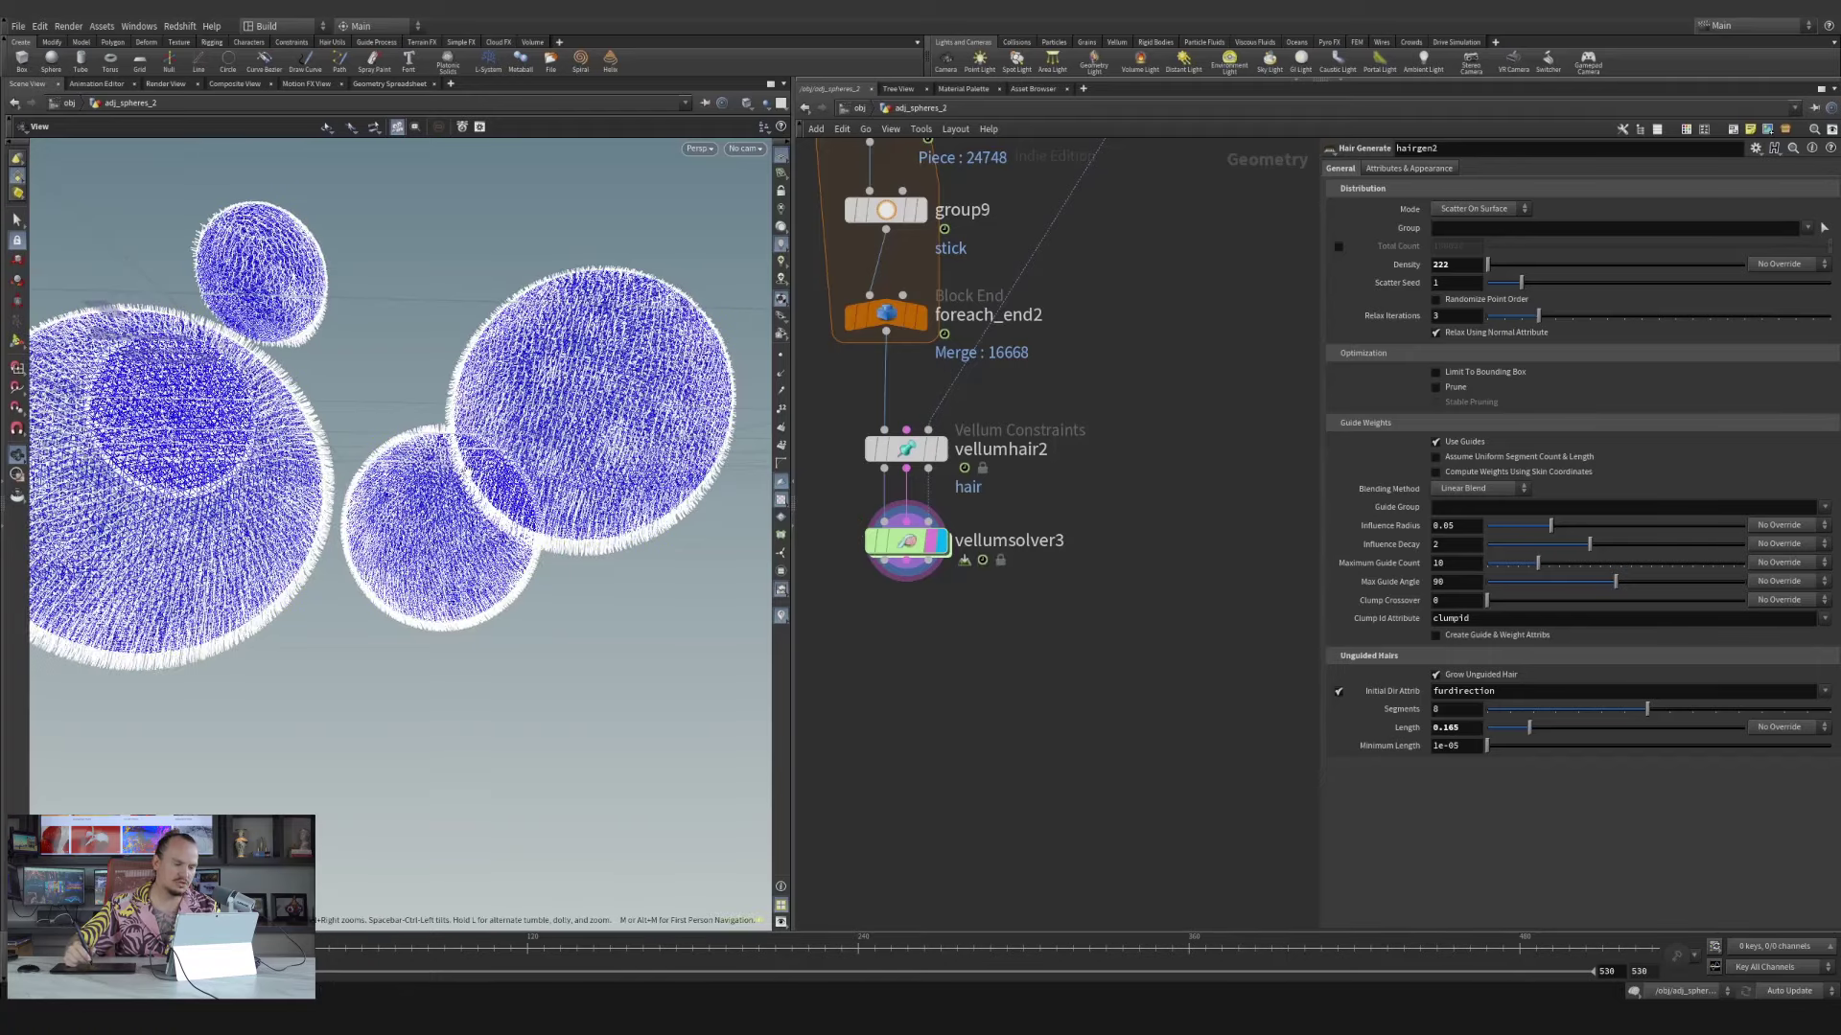
left_click_drag(432, 369, 433, 518)
right_click_drag(393, 546, 525, 544)
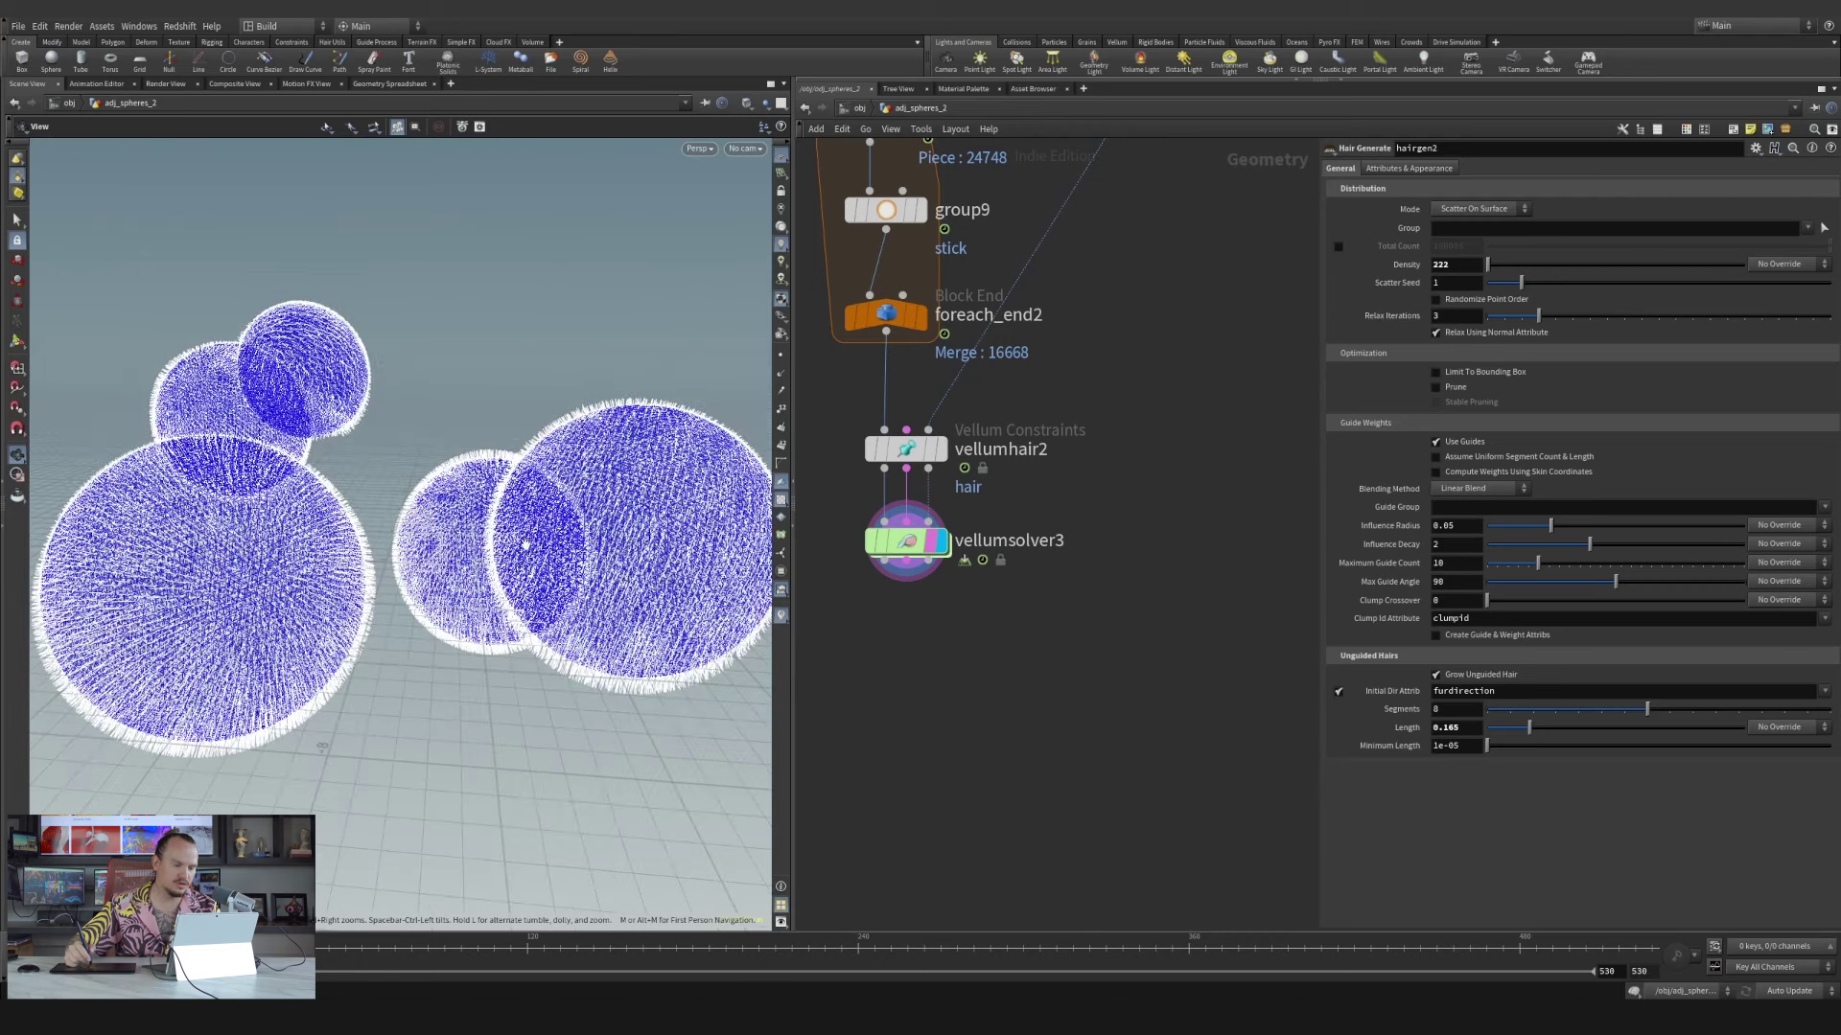
Delete the old hair chain from its source null down through vellumhair1, vellumsolver2 and the adj_sphere_hair_2 cache
middle_click_drag(1053, 682, 1100, 431)
right_click_drag(1046, 437, 1011, 622)
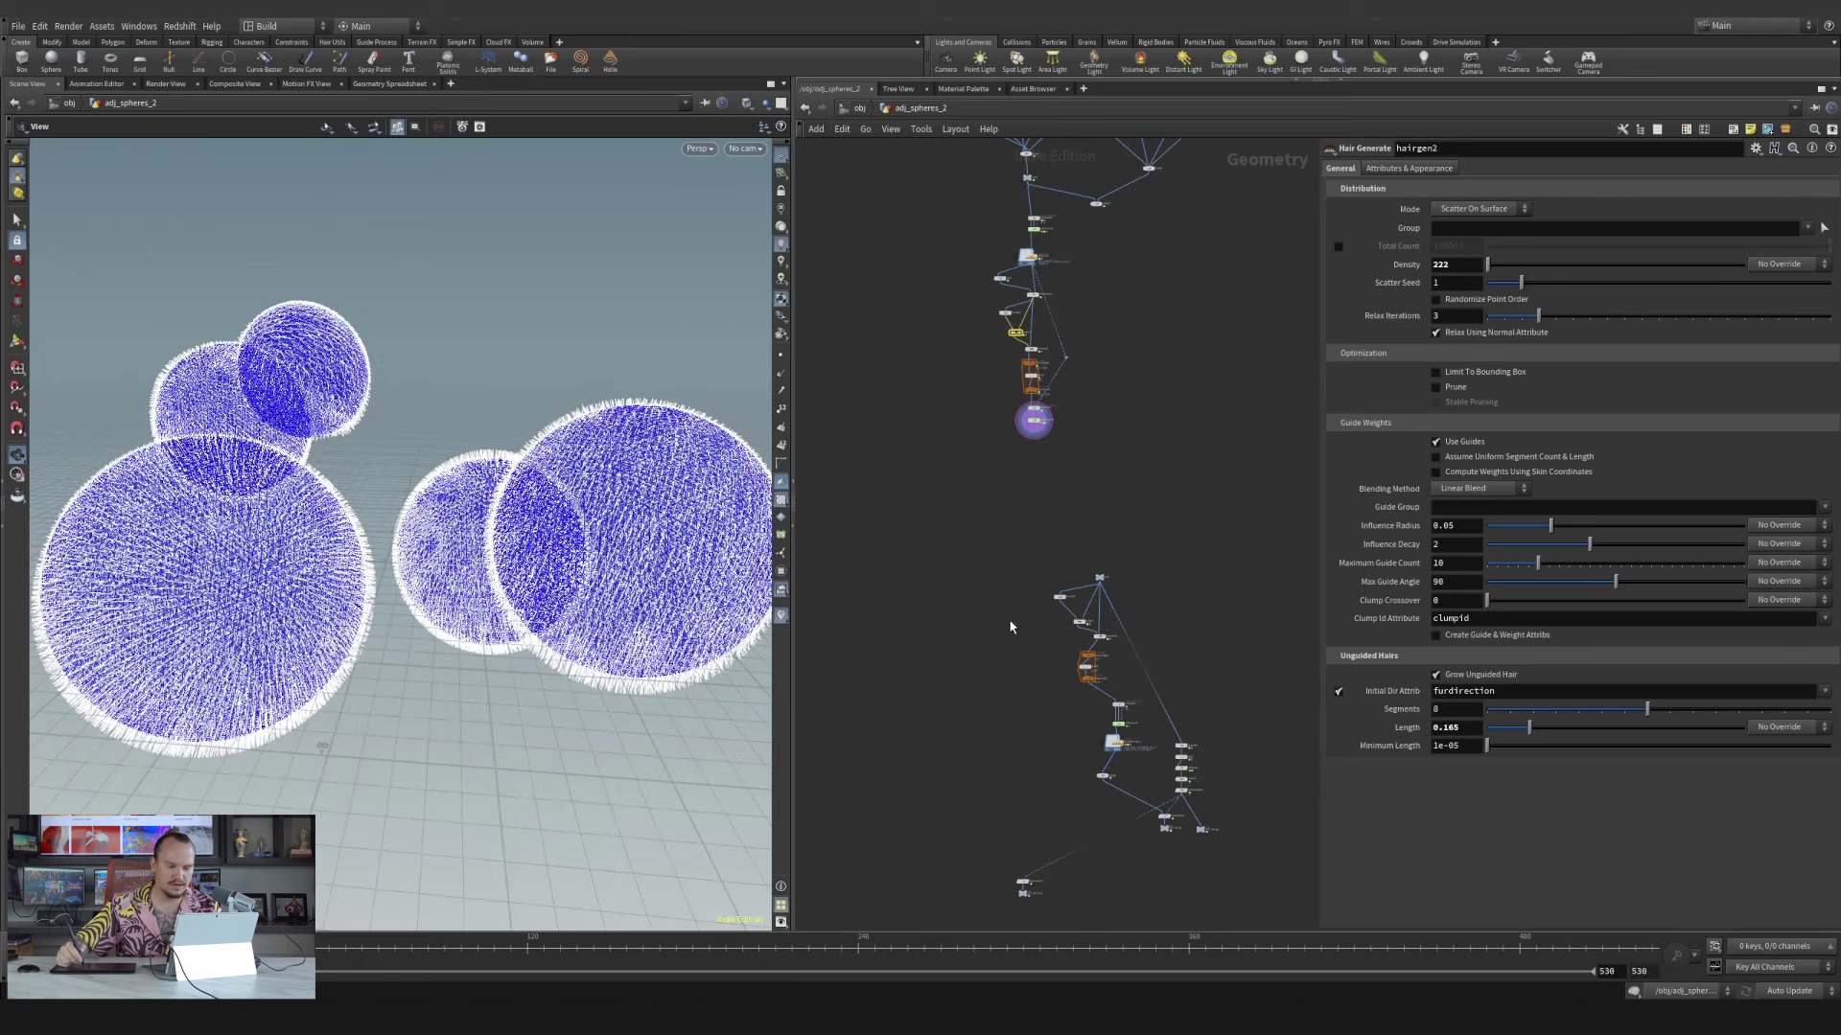
middle_click_drag(1026, 571, 1009, 479)
scroll(1010, 479, "up", 10)
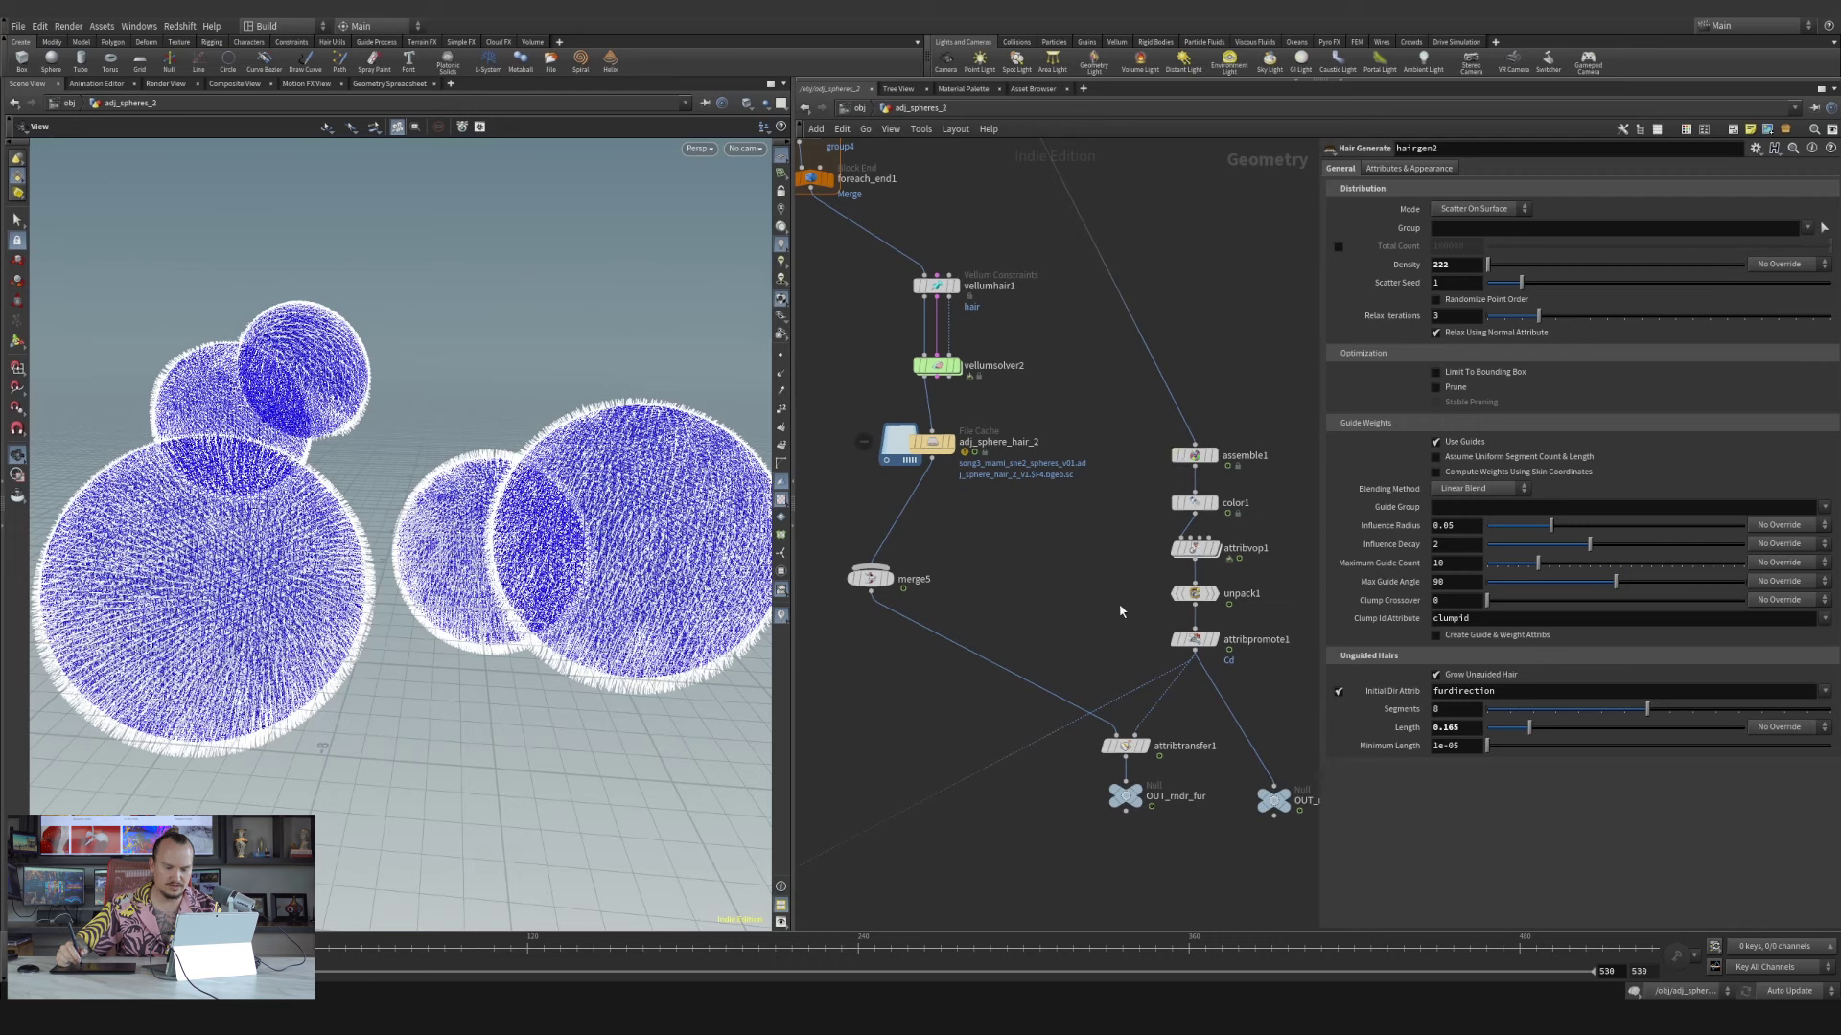
right_click_drag(1081, 618, 1039, 679)
middle_click_drag(991, 434, 1016, 520)
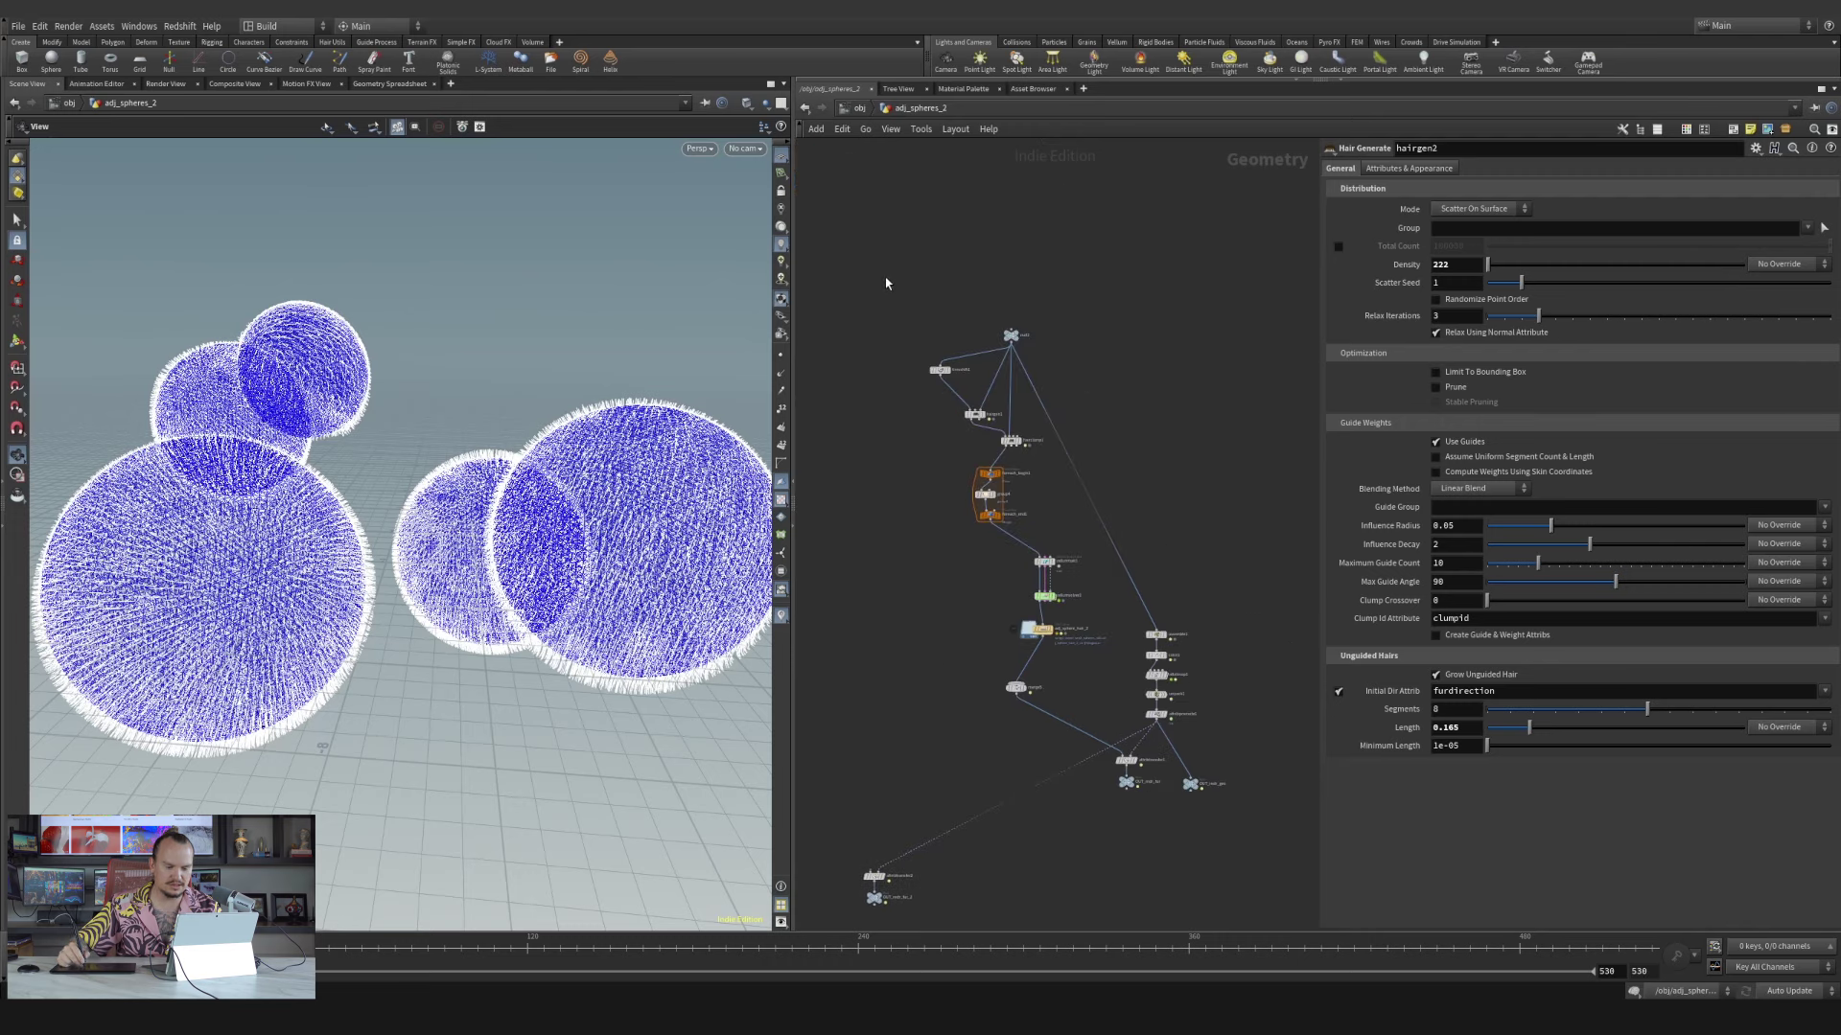
left_click_drag(886, 283, 1112, 646)
key("Delete")
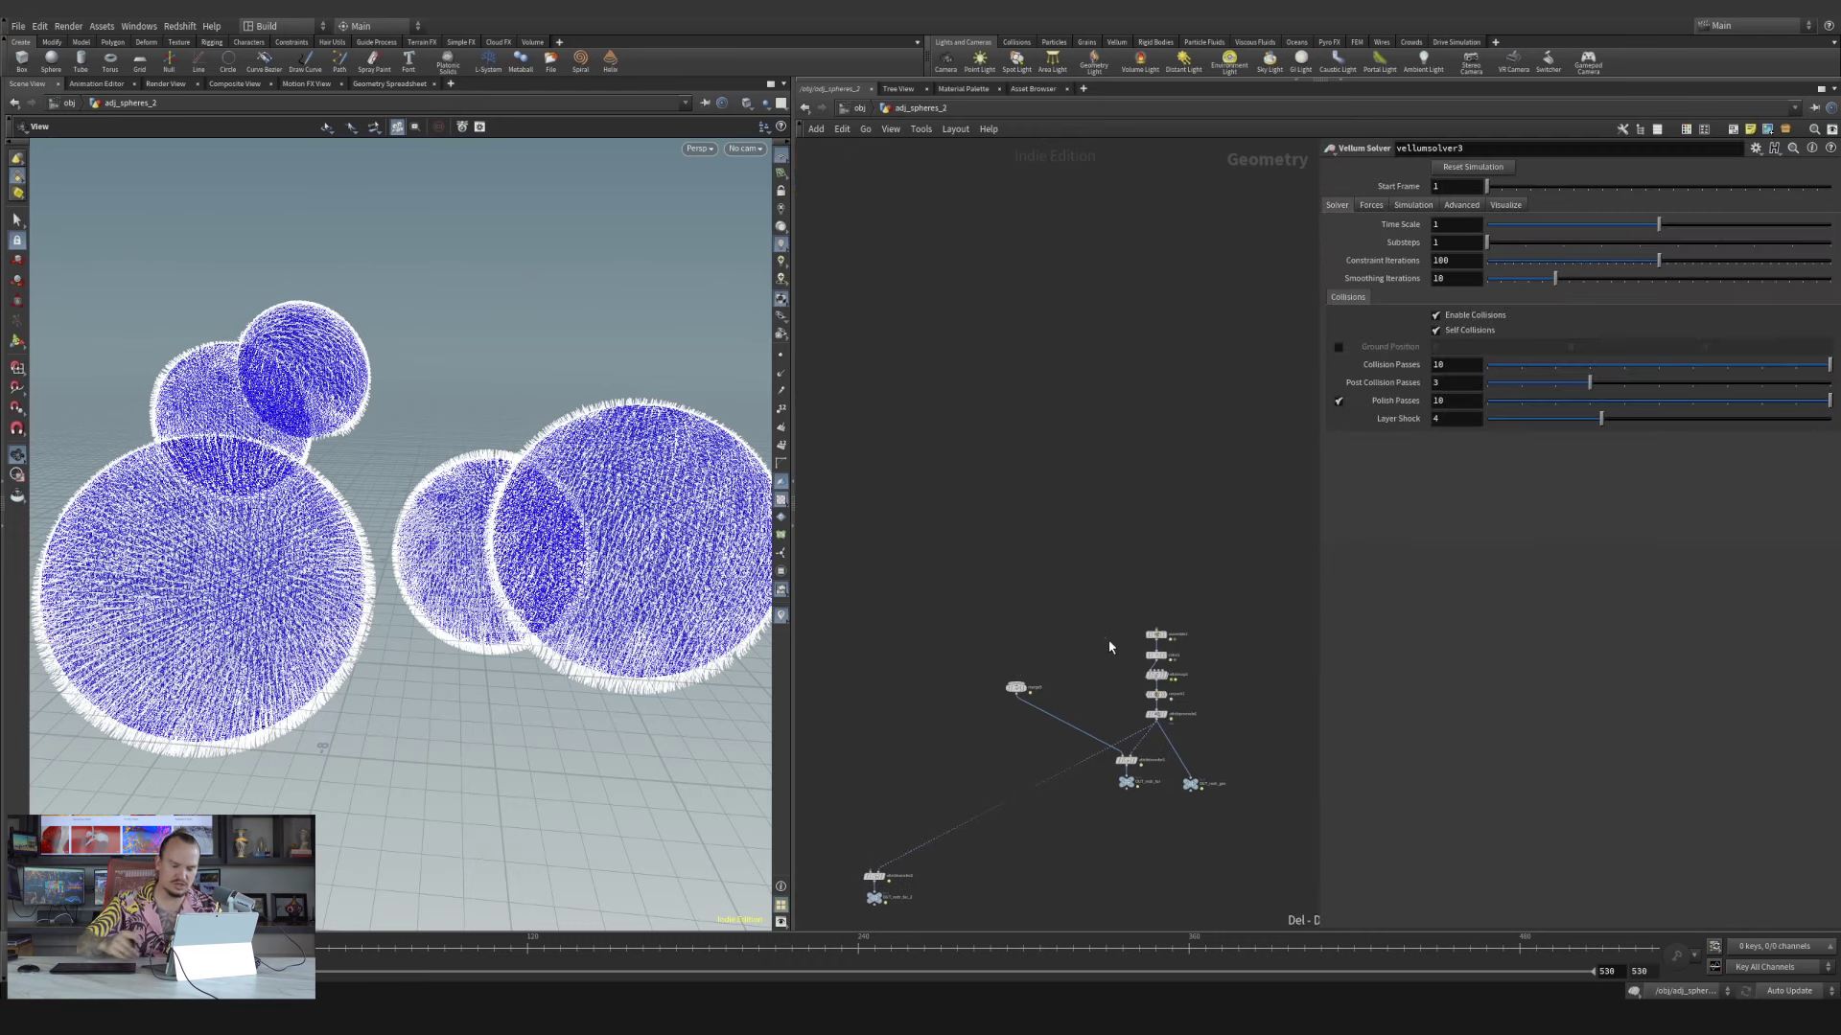
Move the remaining color and output nodes, from merge5 and assemble1 to OUT_rndr_geo, up near vellumsolver3
left_click_drag(842, 547, 1271, 892)
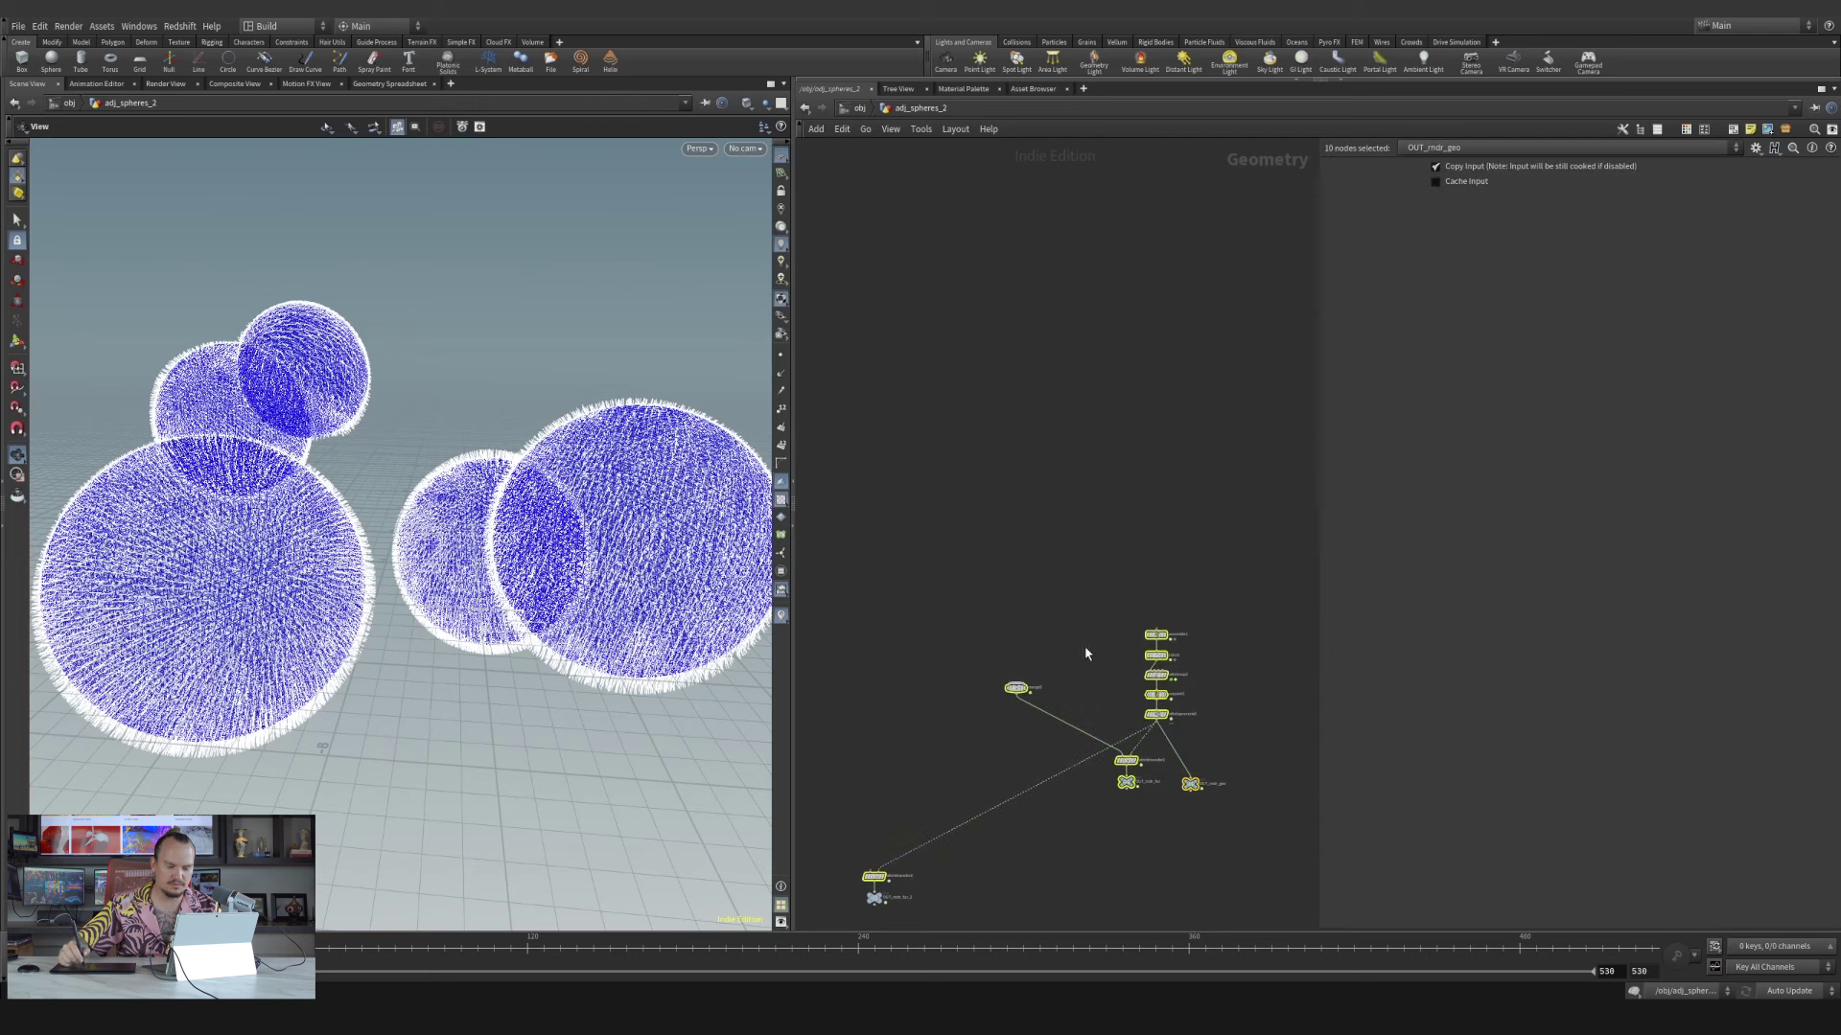
middle_click_drag(1033, 503, 1083, 645)
left_click_drag(1069, 834, 892, 306)
key("h")
middle_click_drag(994, 205, 952, 400)
Connect the input of assemble1 to the reroute dot carrying the velsim2_ad sphere cache
left_click(1109, 418)
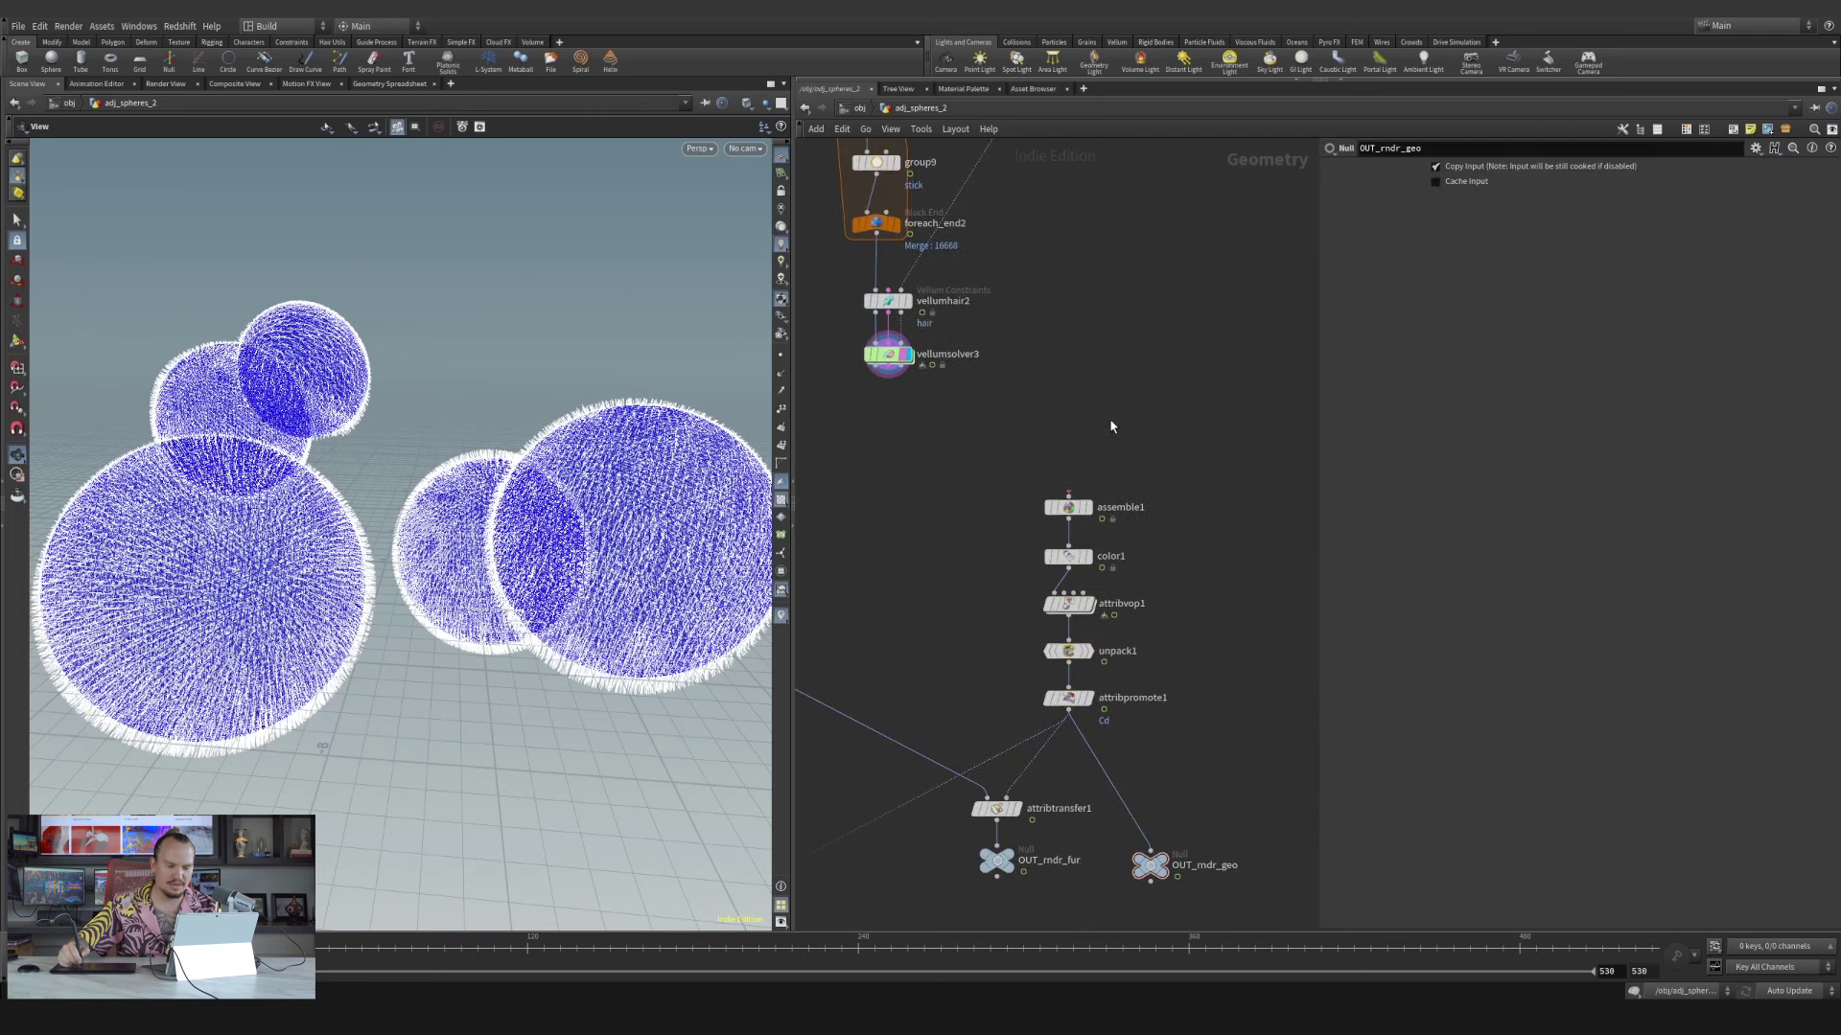
left_click(1068, 494)
middle_click_drag(1098, 361, 1064, 608)
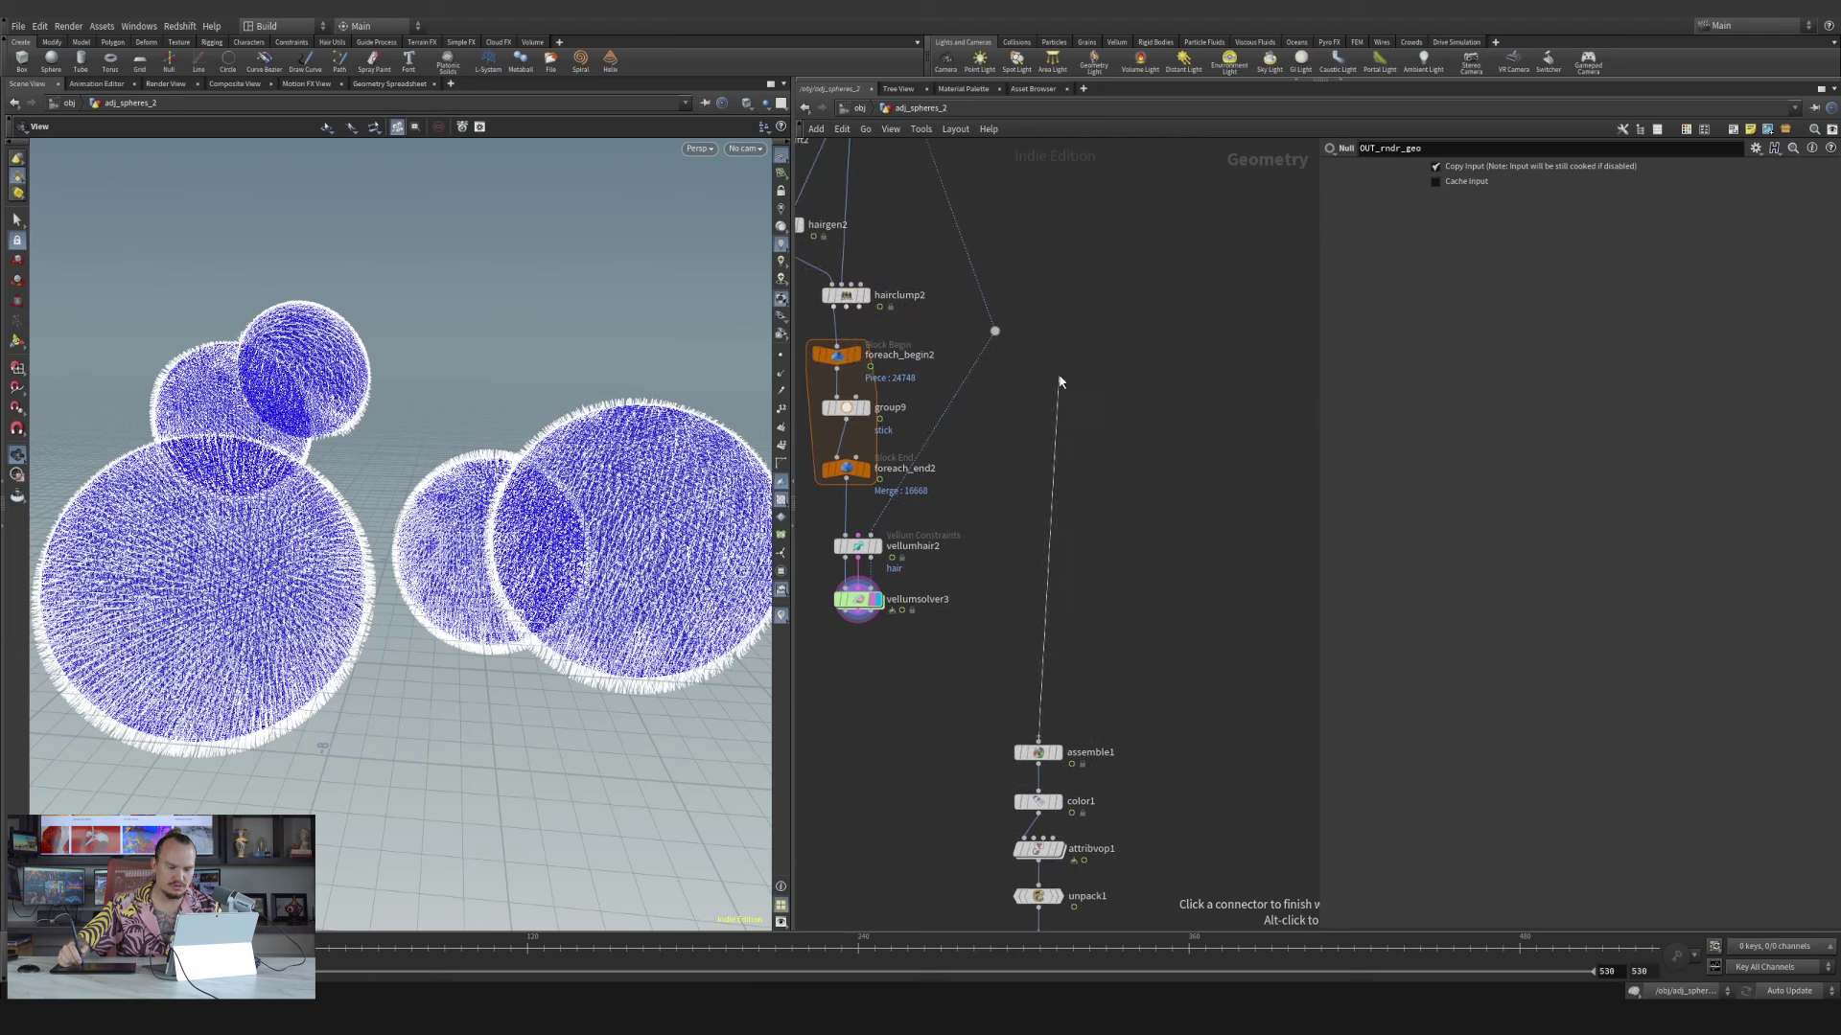
middle_click_drag(1059, 382, 1048, 397)
left_click(995, 365)
middle_click_drag(1054, 508, 1106, 155)
scroll(1103, 335, "up", 2)
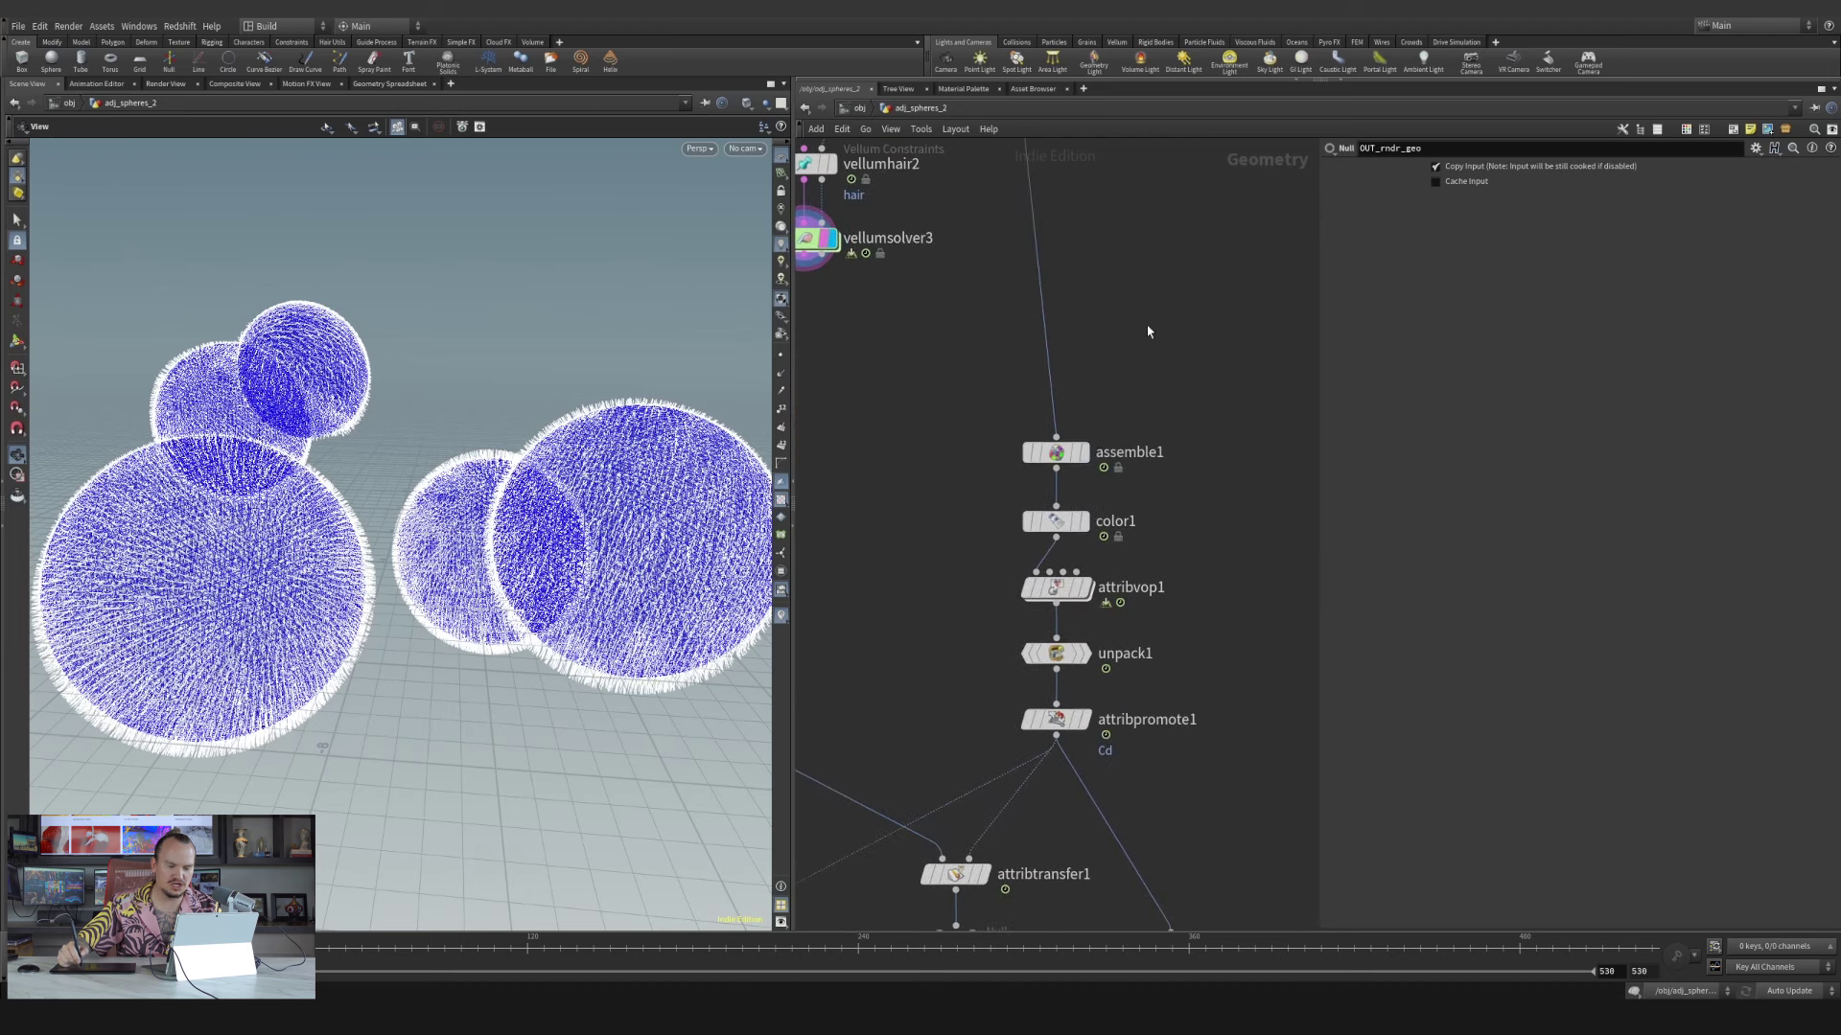
Display assemble1 and color1 in turn, moving each slightly up, and review color1's random per-primitive color settings
left_click(1082, 454)
left_click(1057, 453)
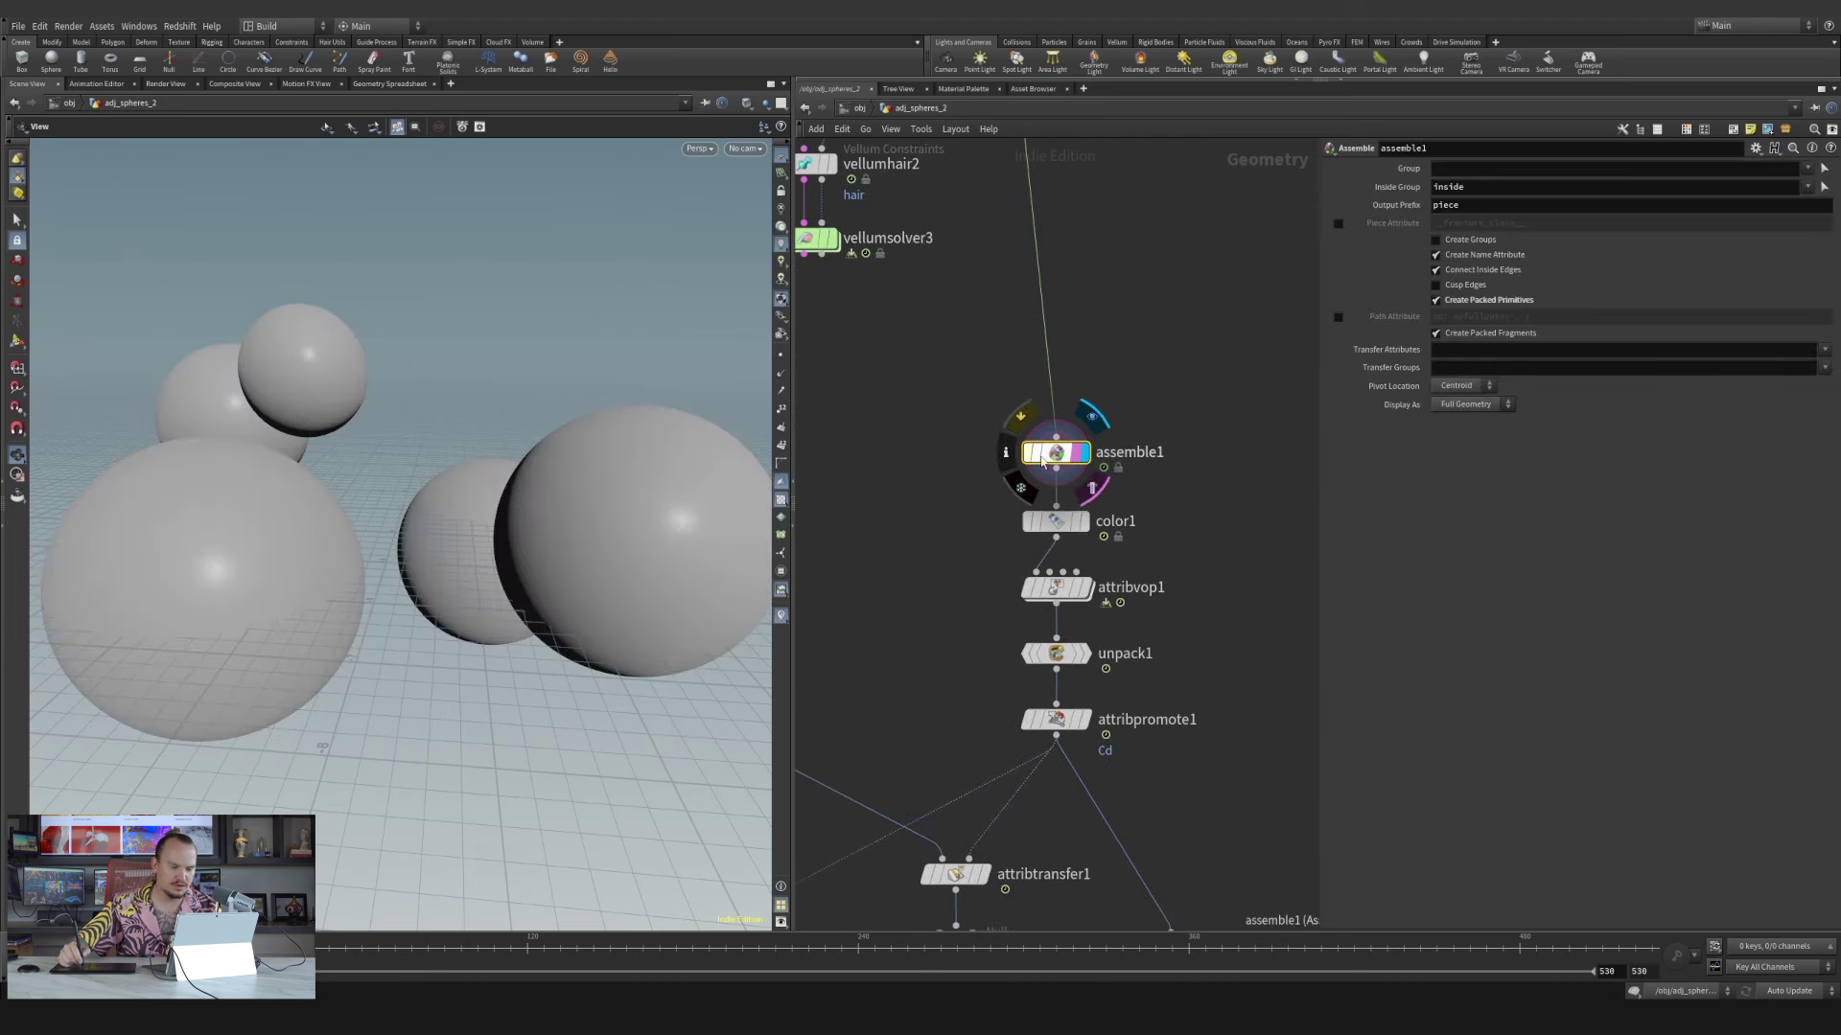
left_click_drag(1057, 452, 1057, 386)
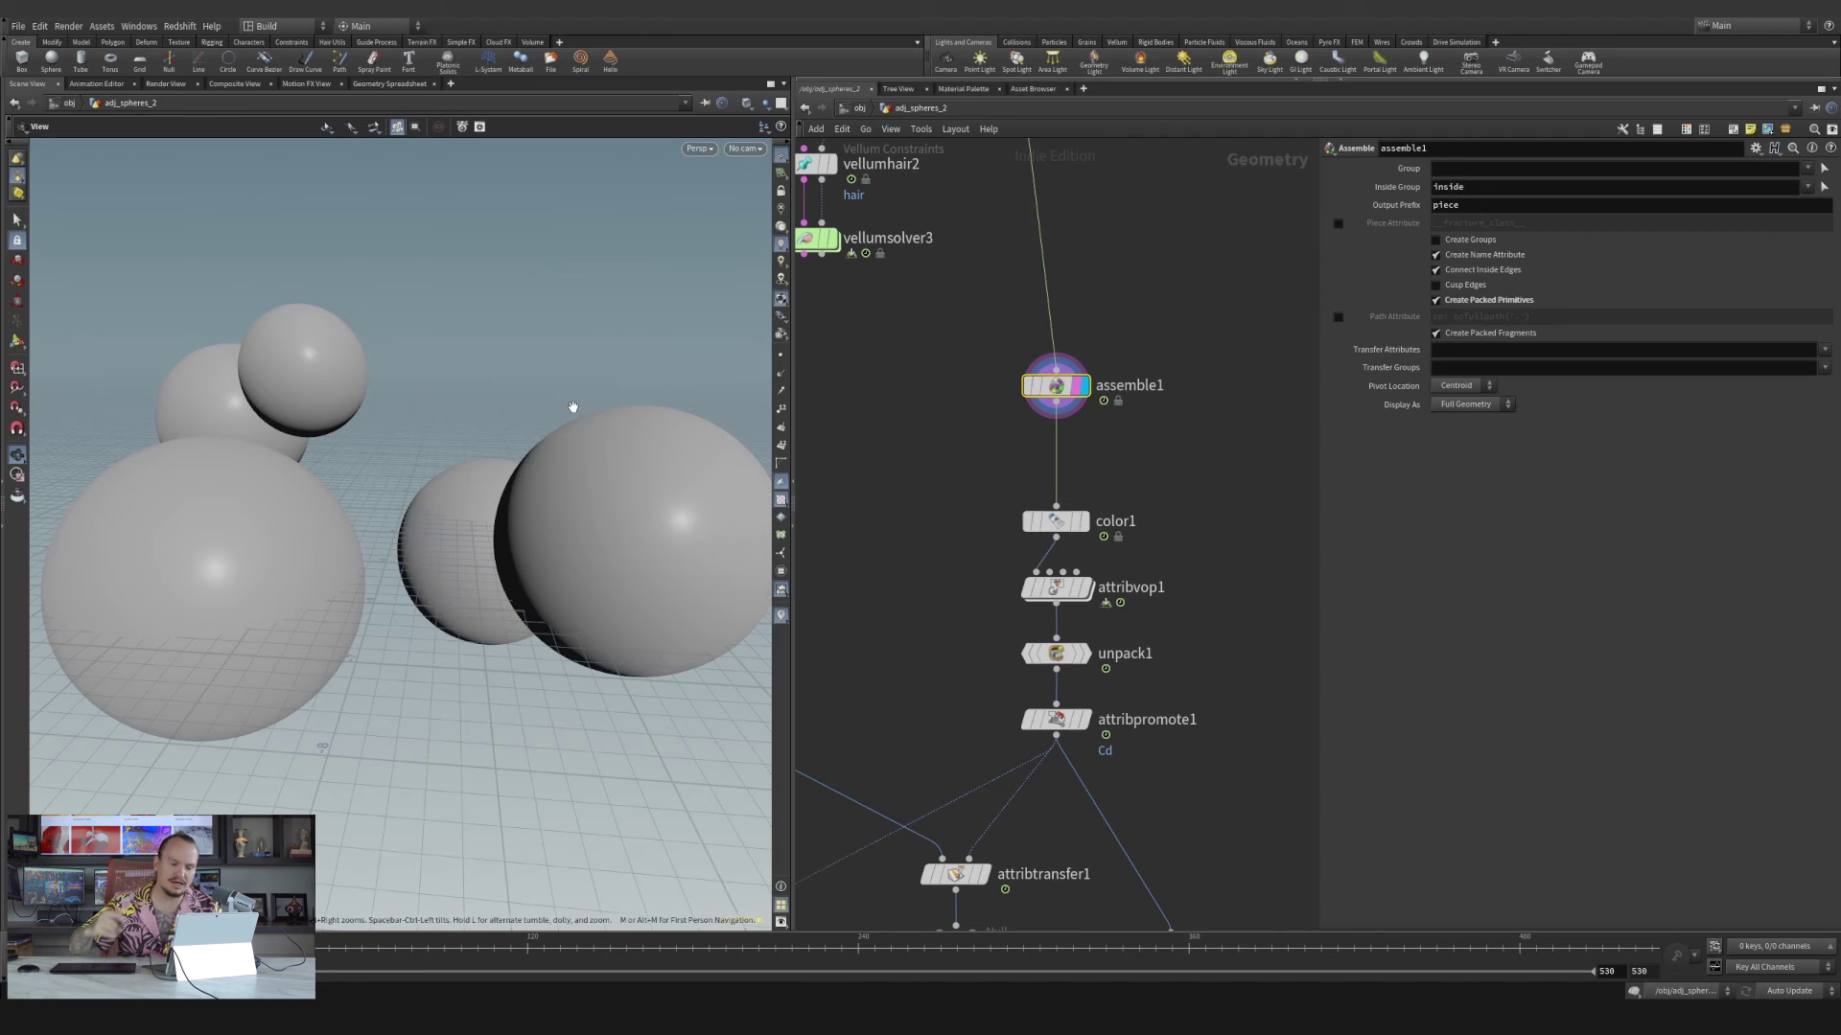
scroll(1140, 475, "up", 3)
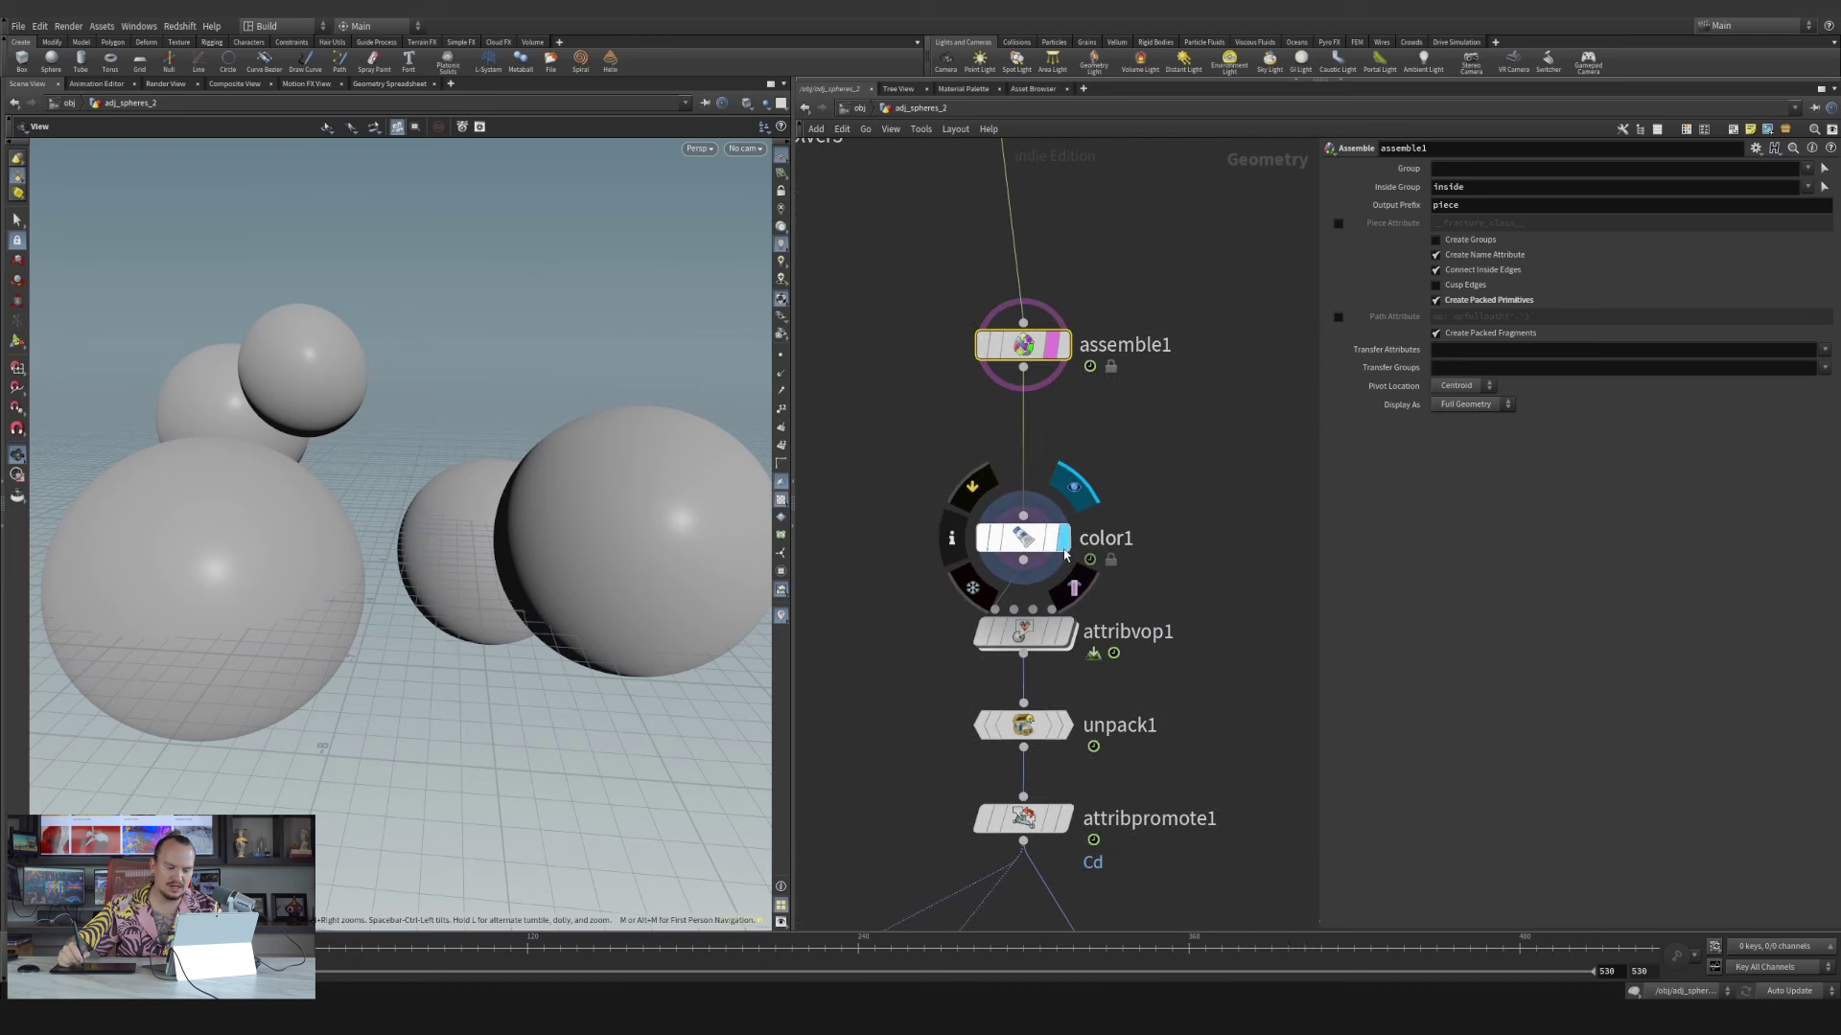
left_click(1064, 554)
left_click(1023, 538)
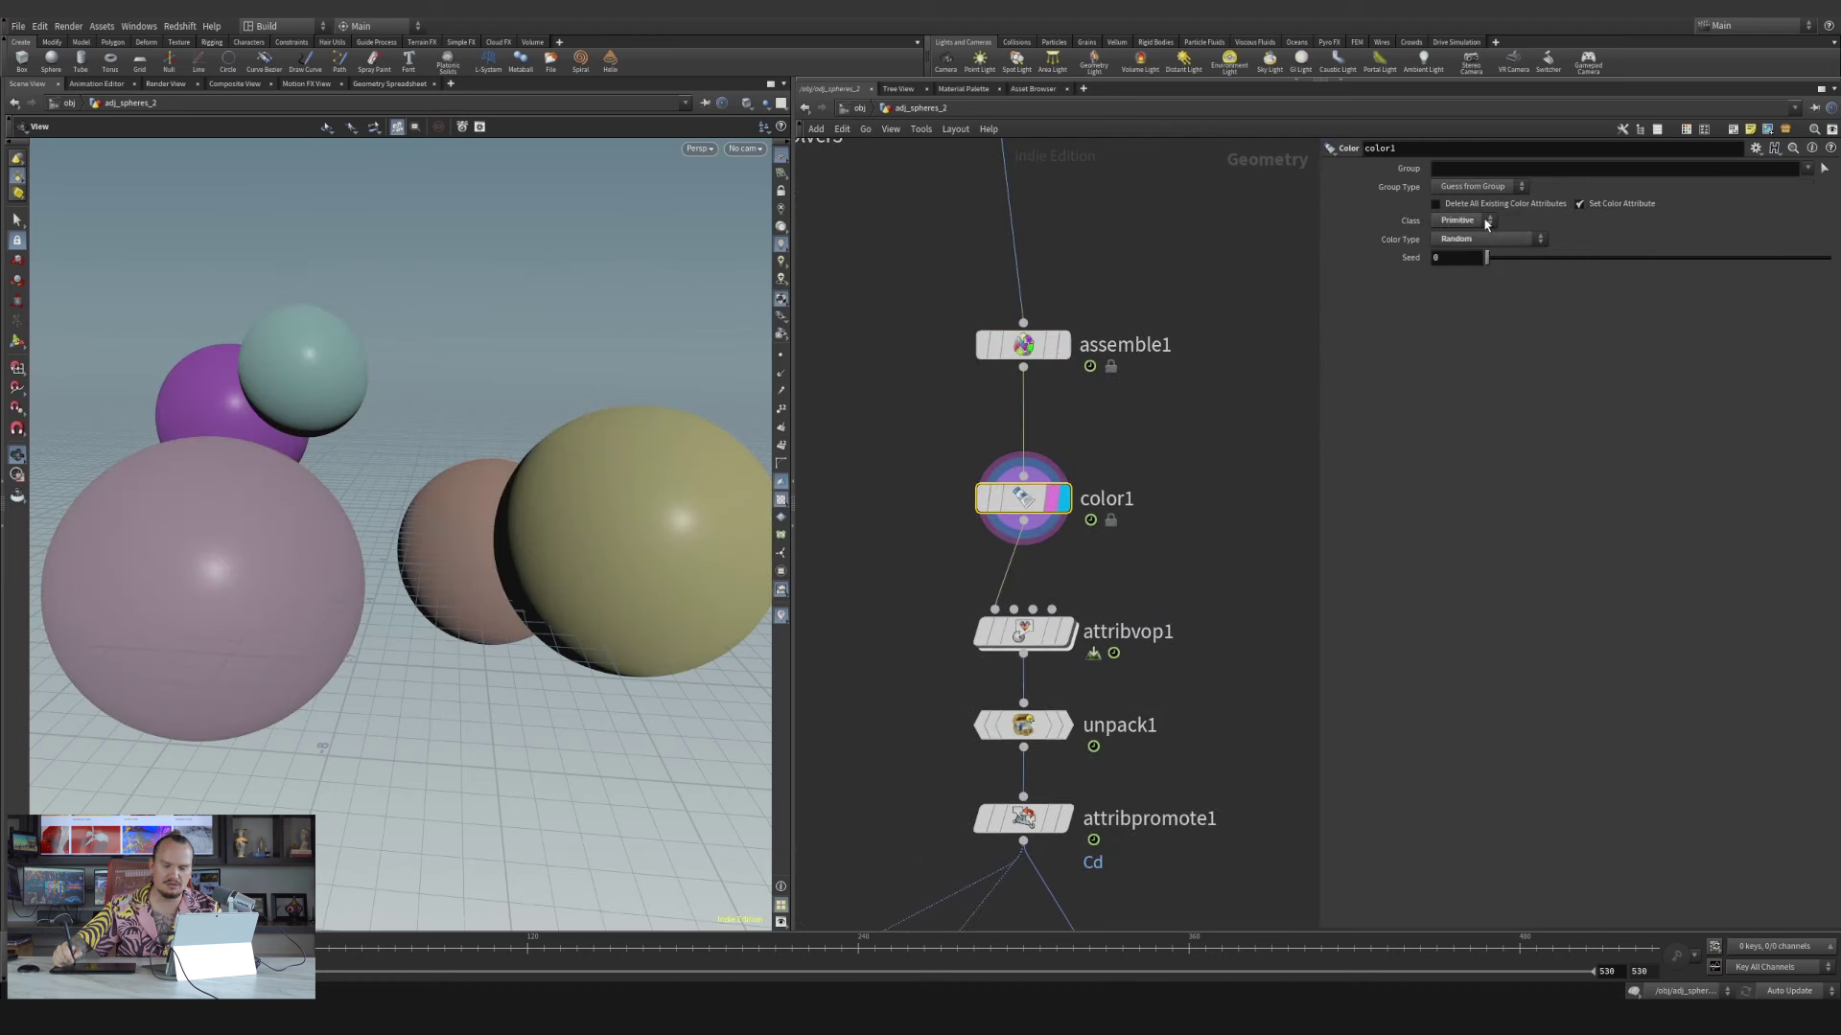
middle_click_drag(1150, 534, 1154, 484)
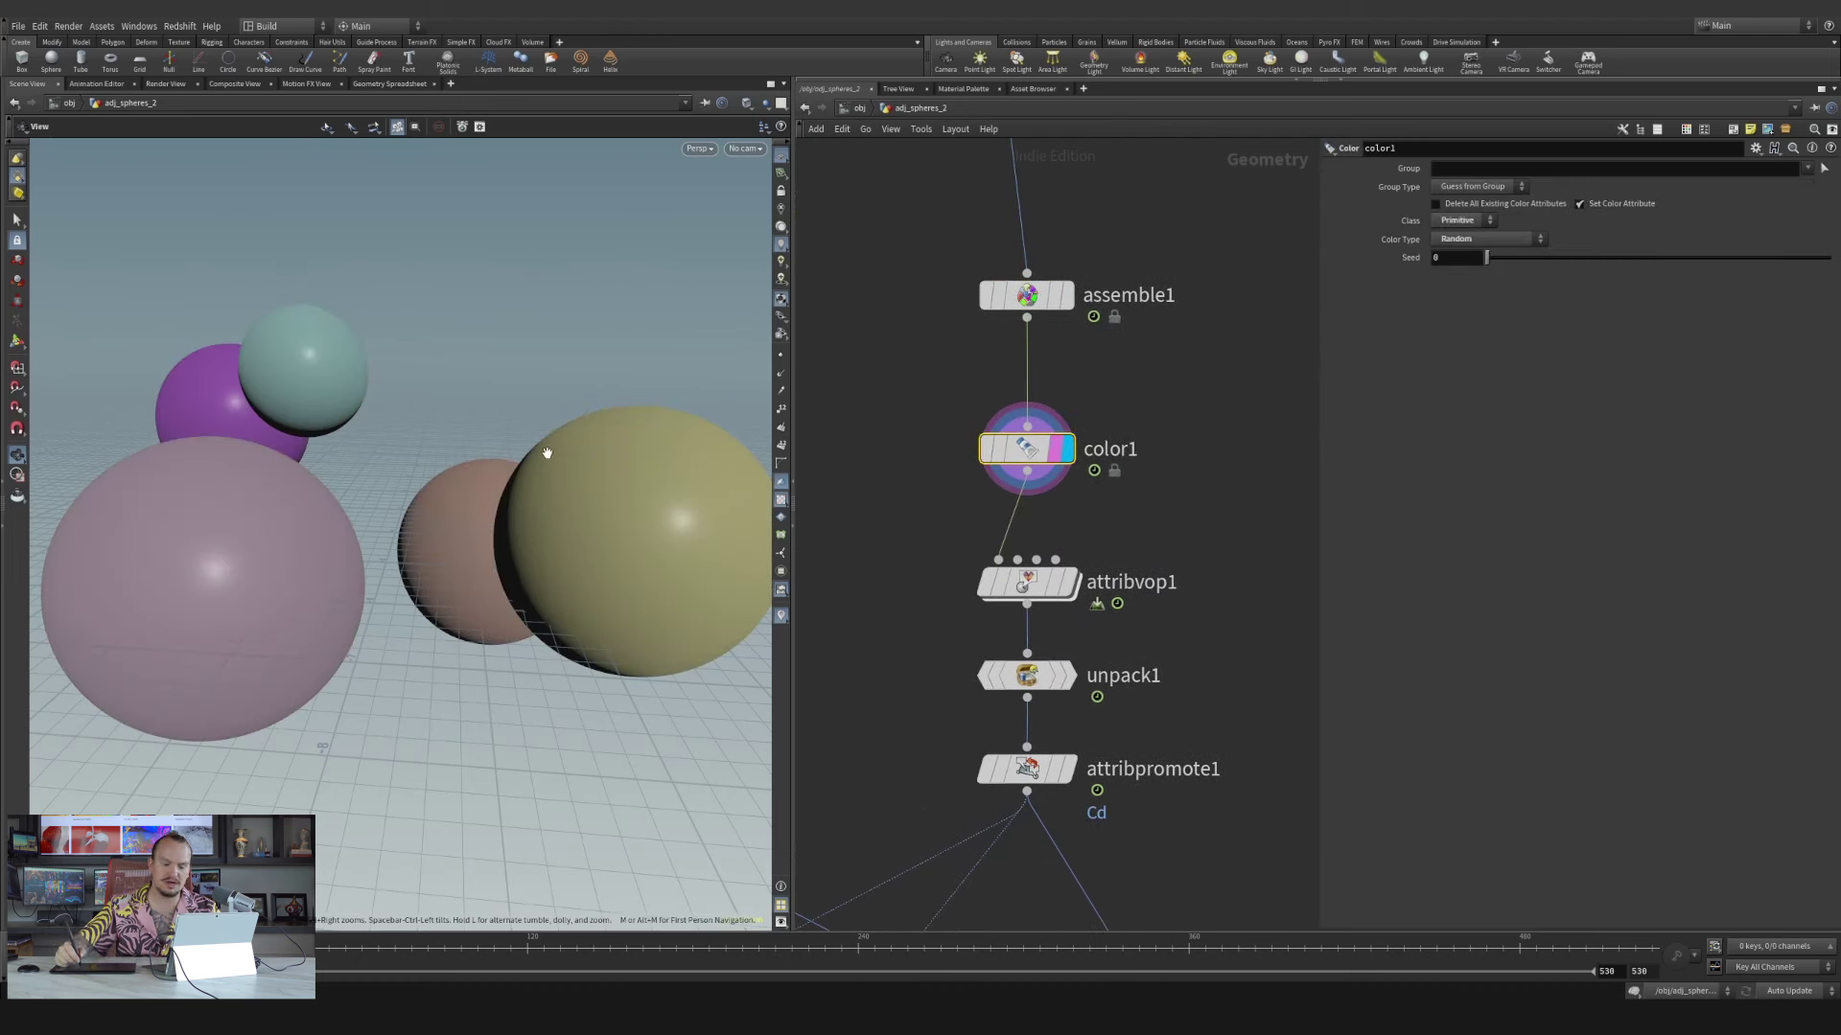
Check the network inside attribvop1, display its result, and shift the yellow ramp point and the red one to position 0.71246
double_click(1026, 581)
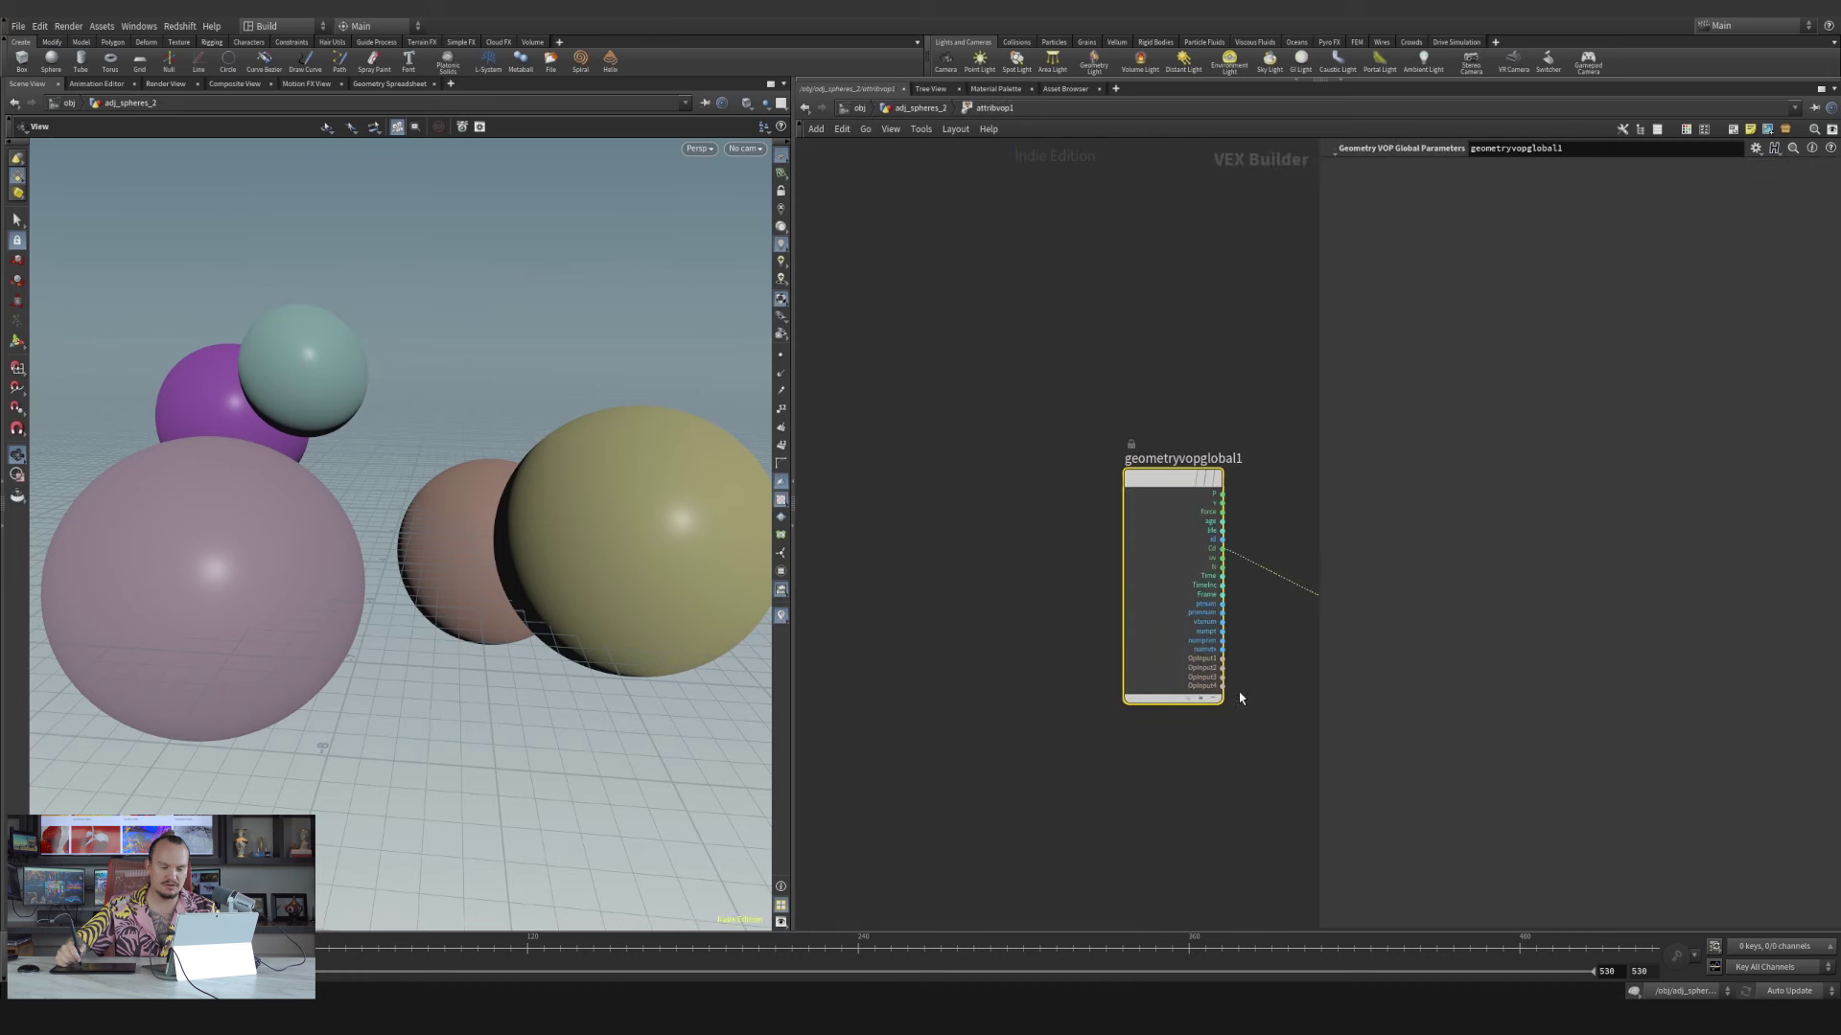
scroll(959, 537, "up", 2)
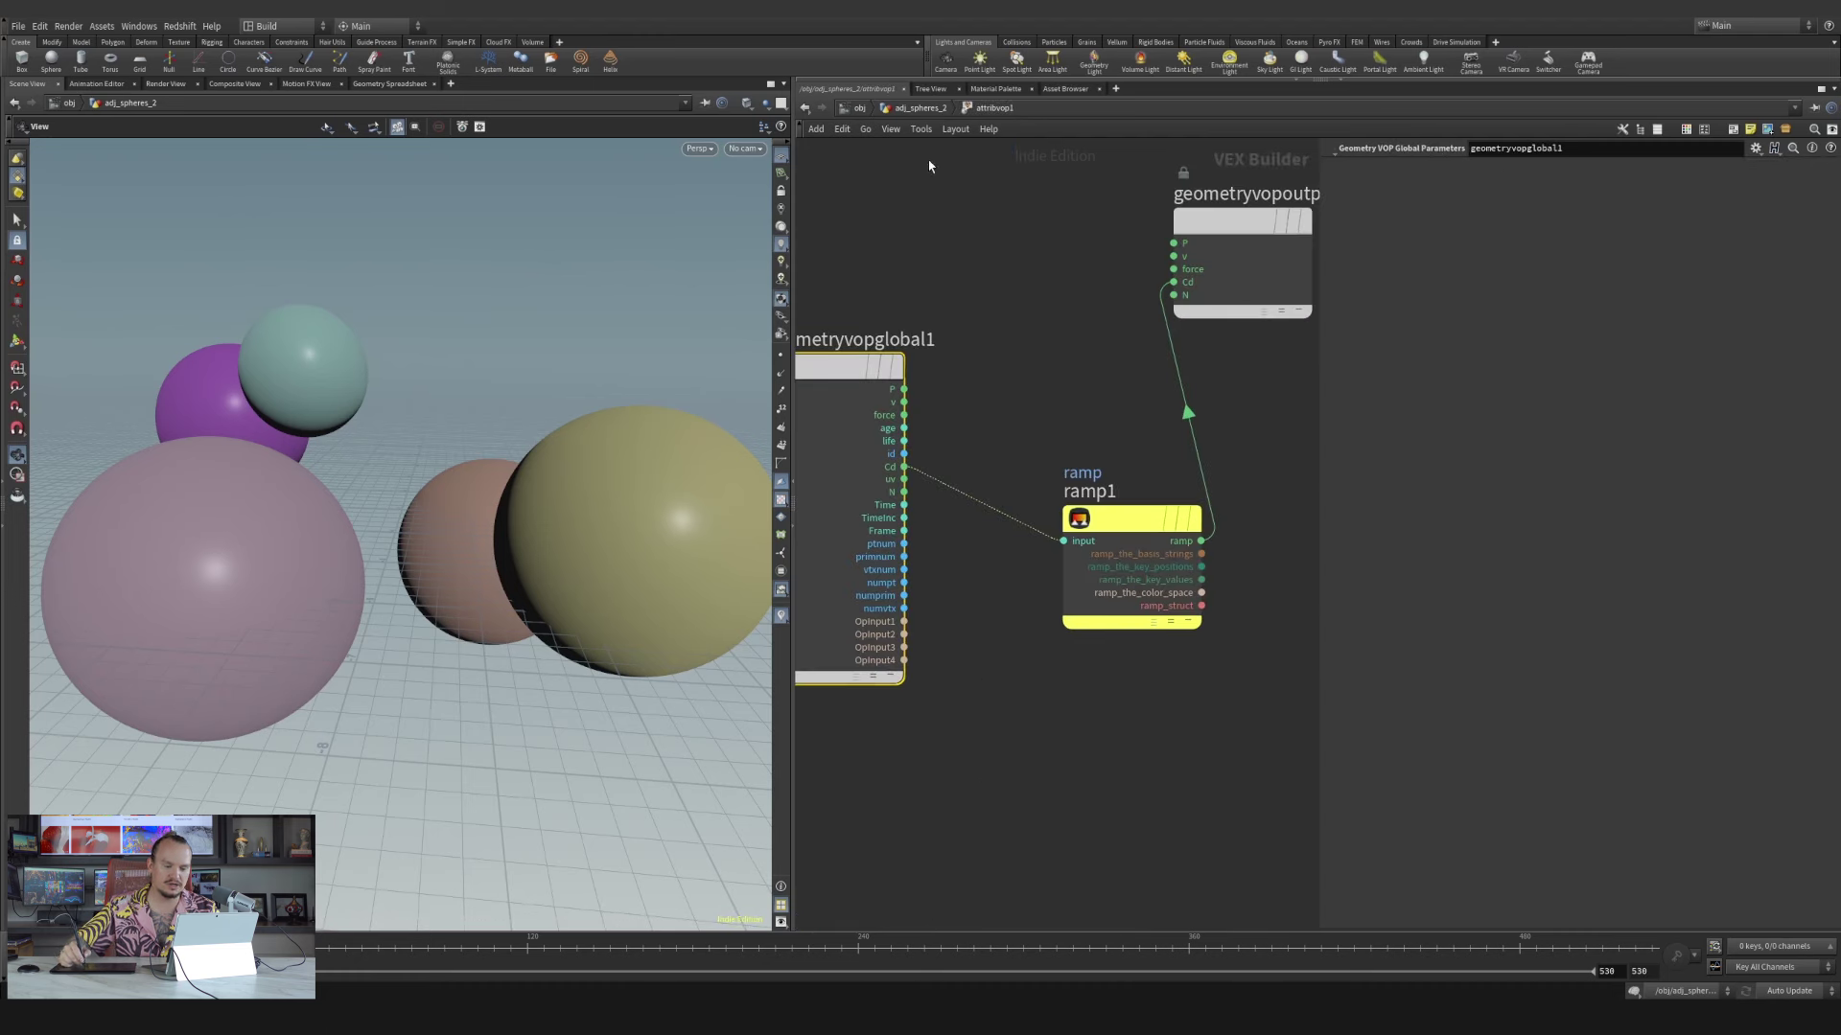
left_click(913, 109)
left_click(1062, 583)
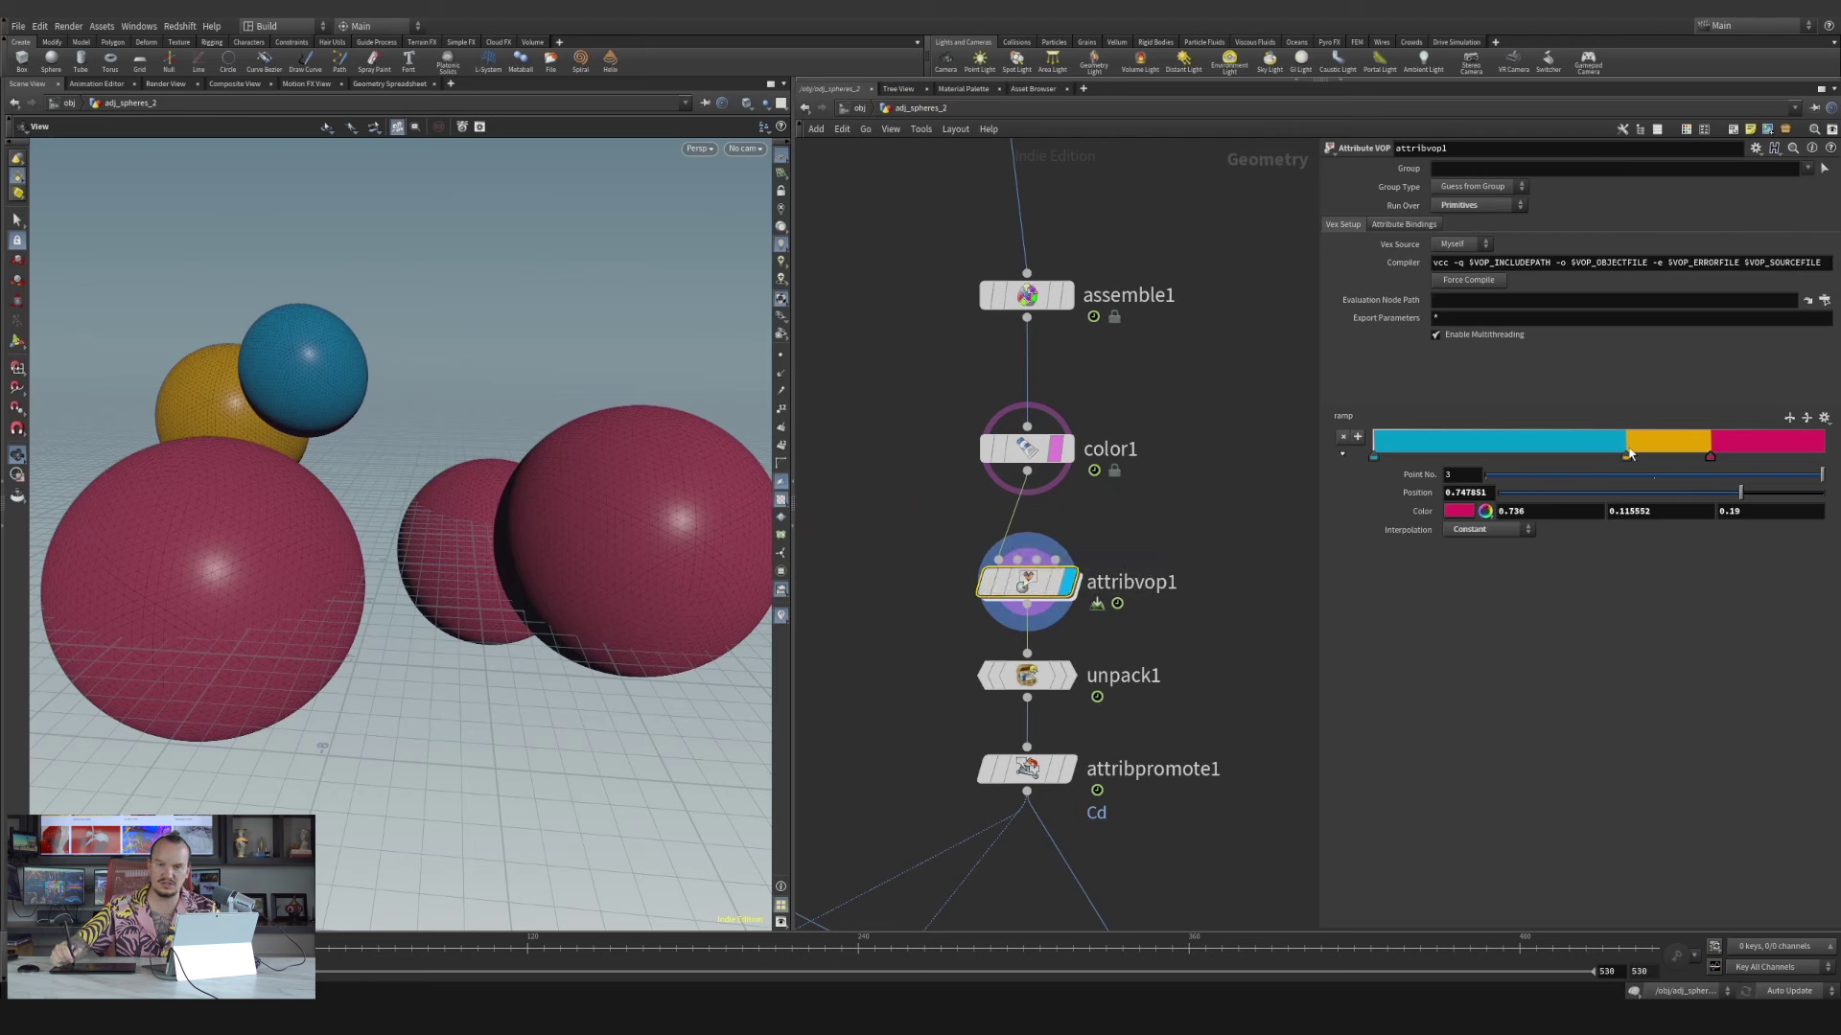
left_click_drag(1625, 462, 1693, 459)
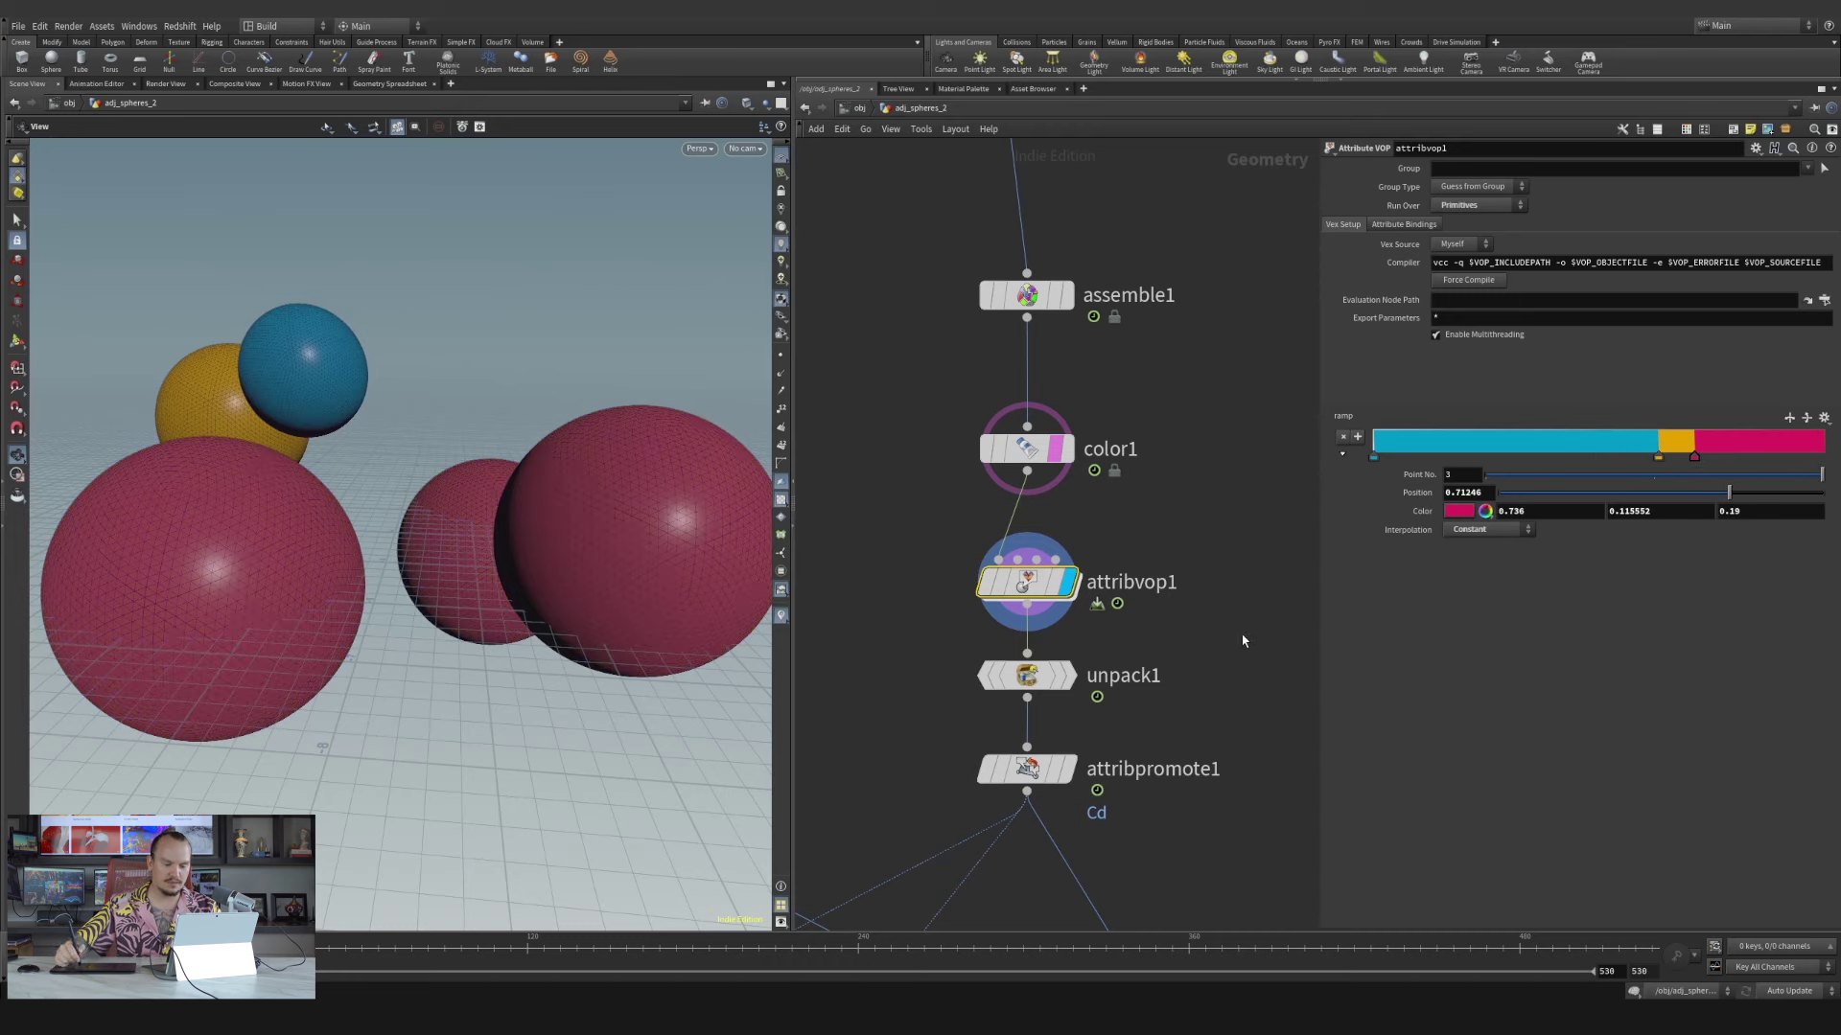
Review unpack1's transferred attributes, then display attribpromote1 and check its Cd promotion settings
middle_click_drag(1103, 721, 1118, 483)
left_click(1059, 439)
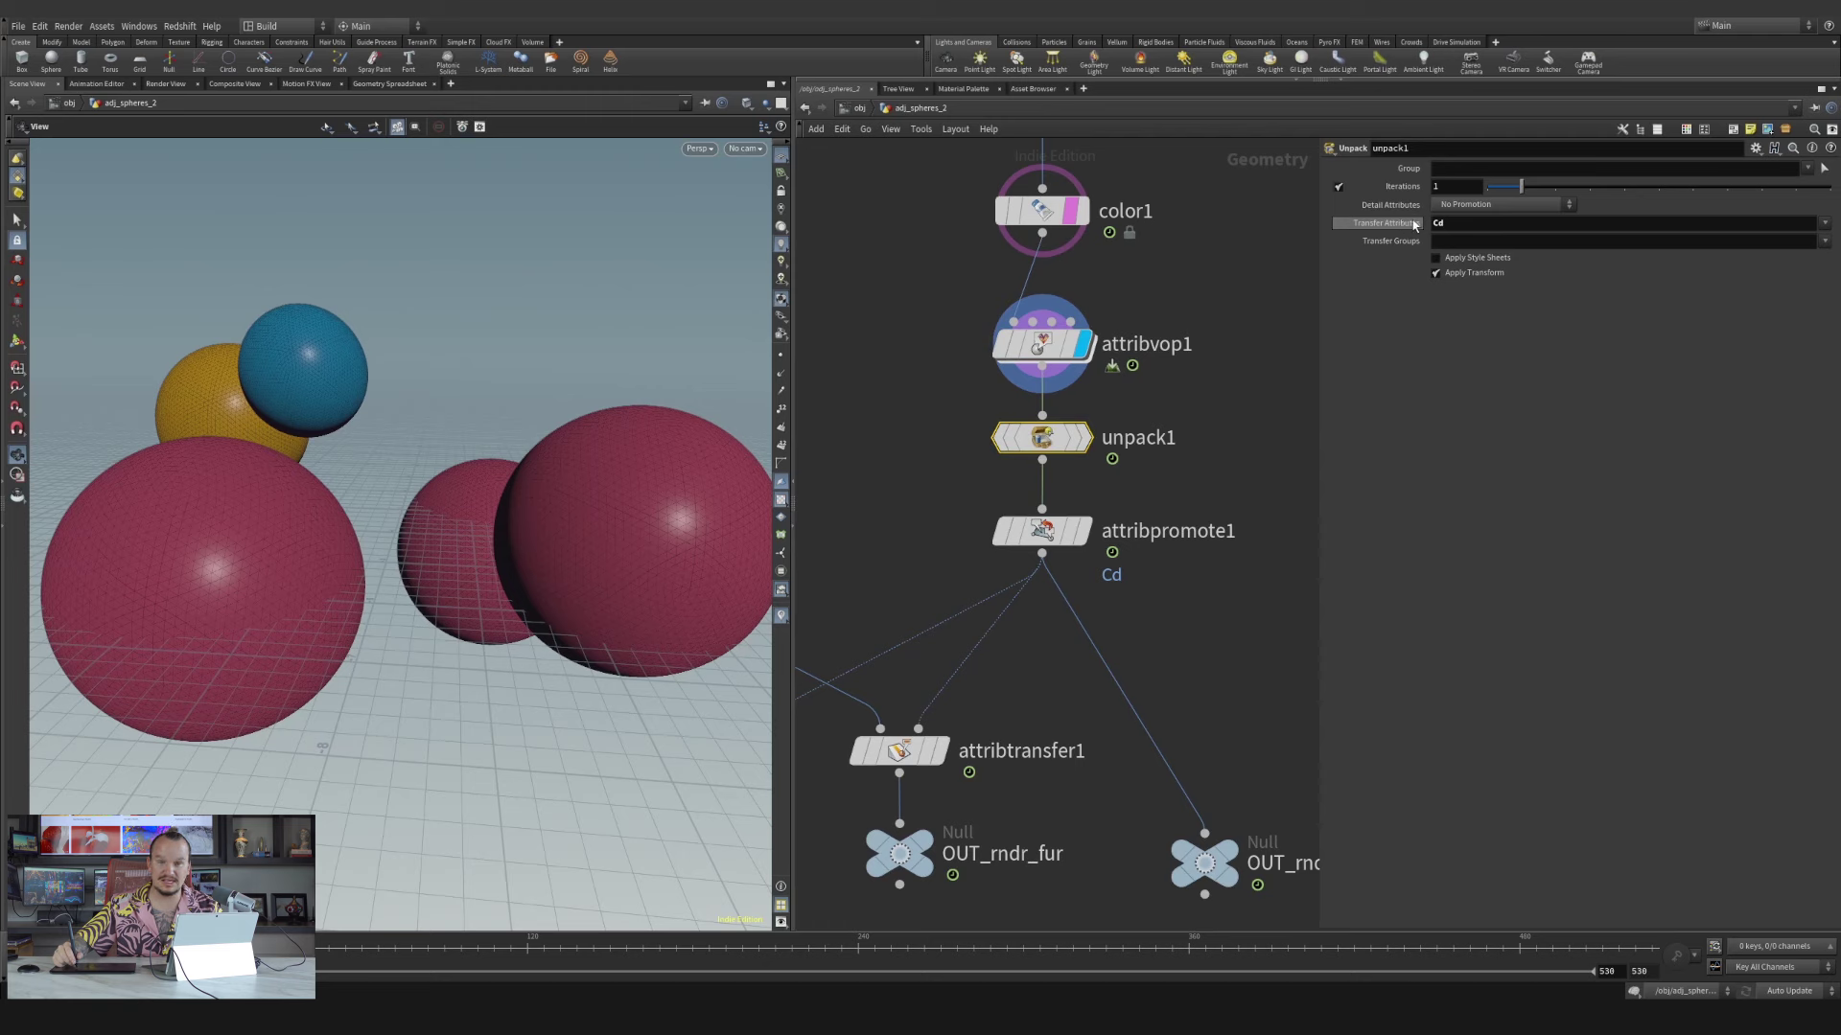
left_click(1083, 534)
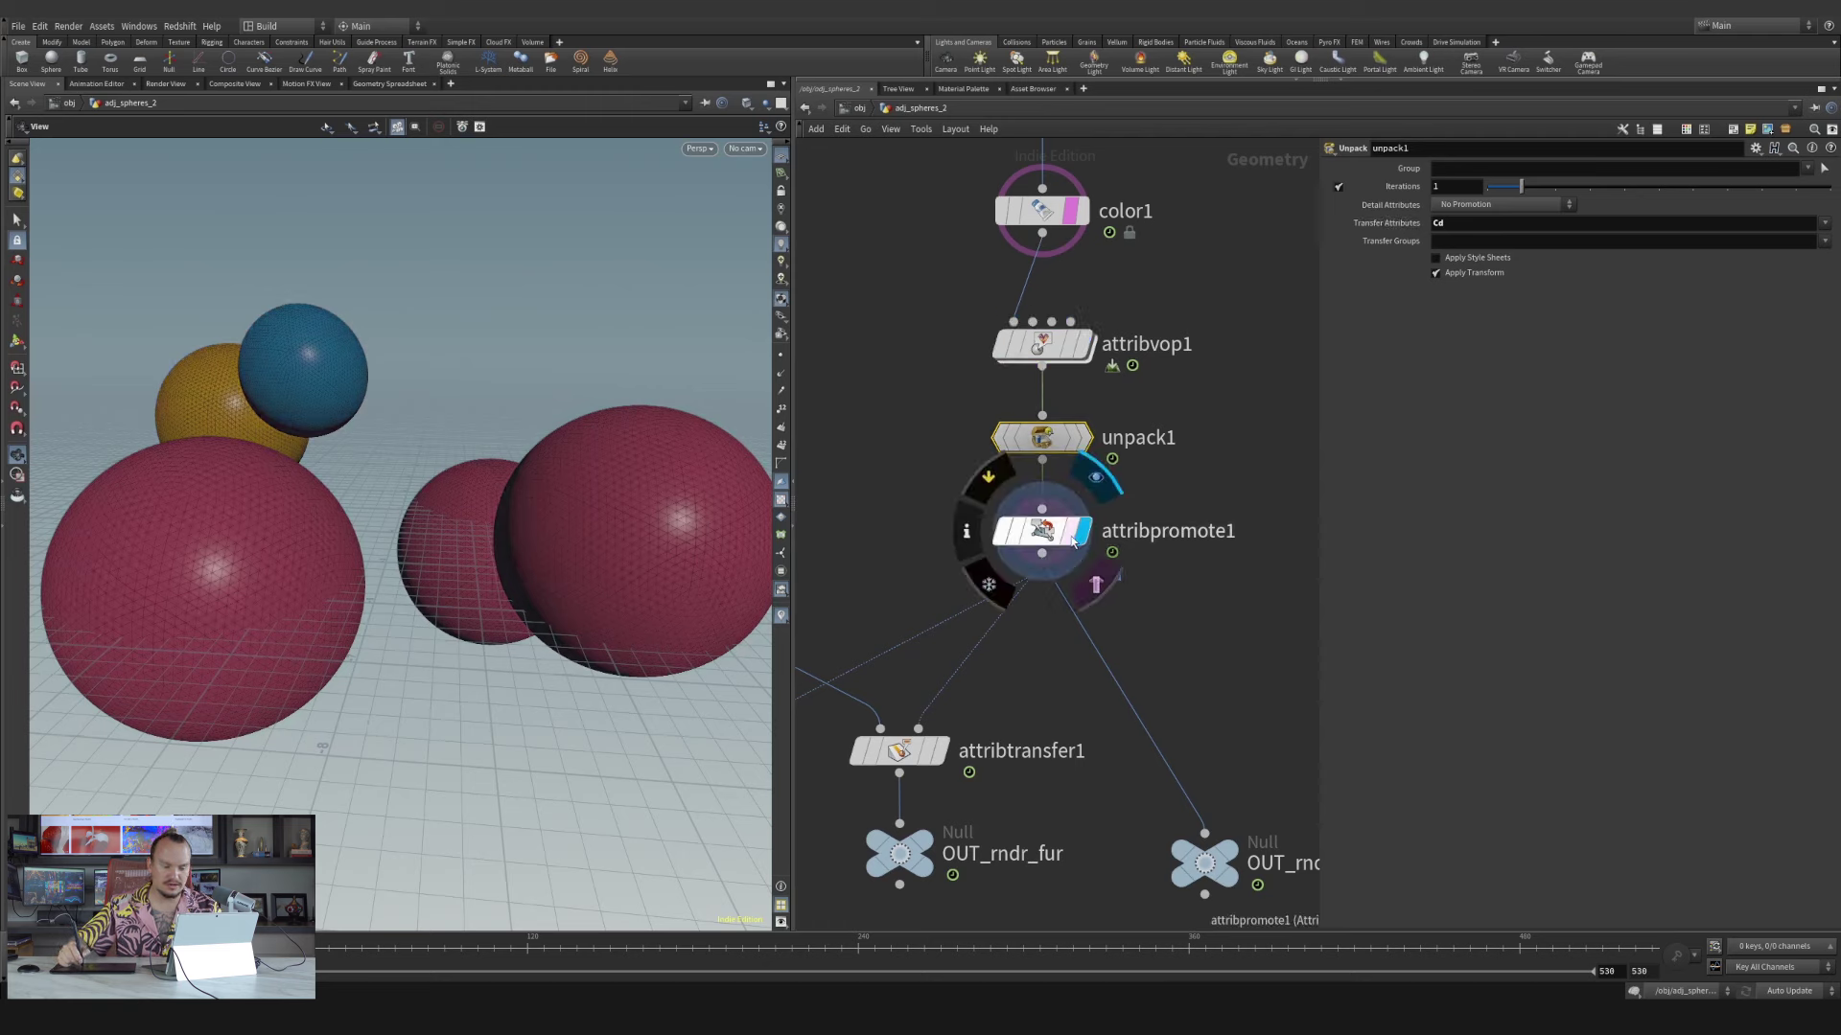
left_click(1068, 533)
left_click(1045, 532)
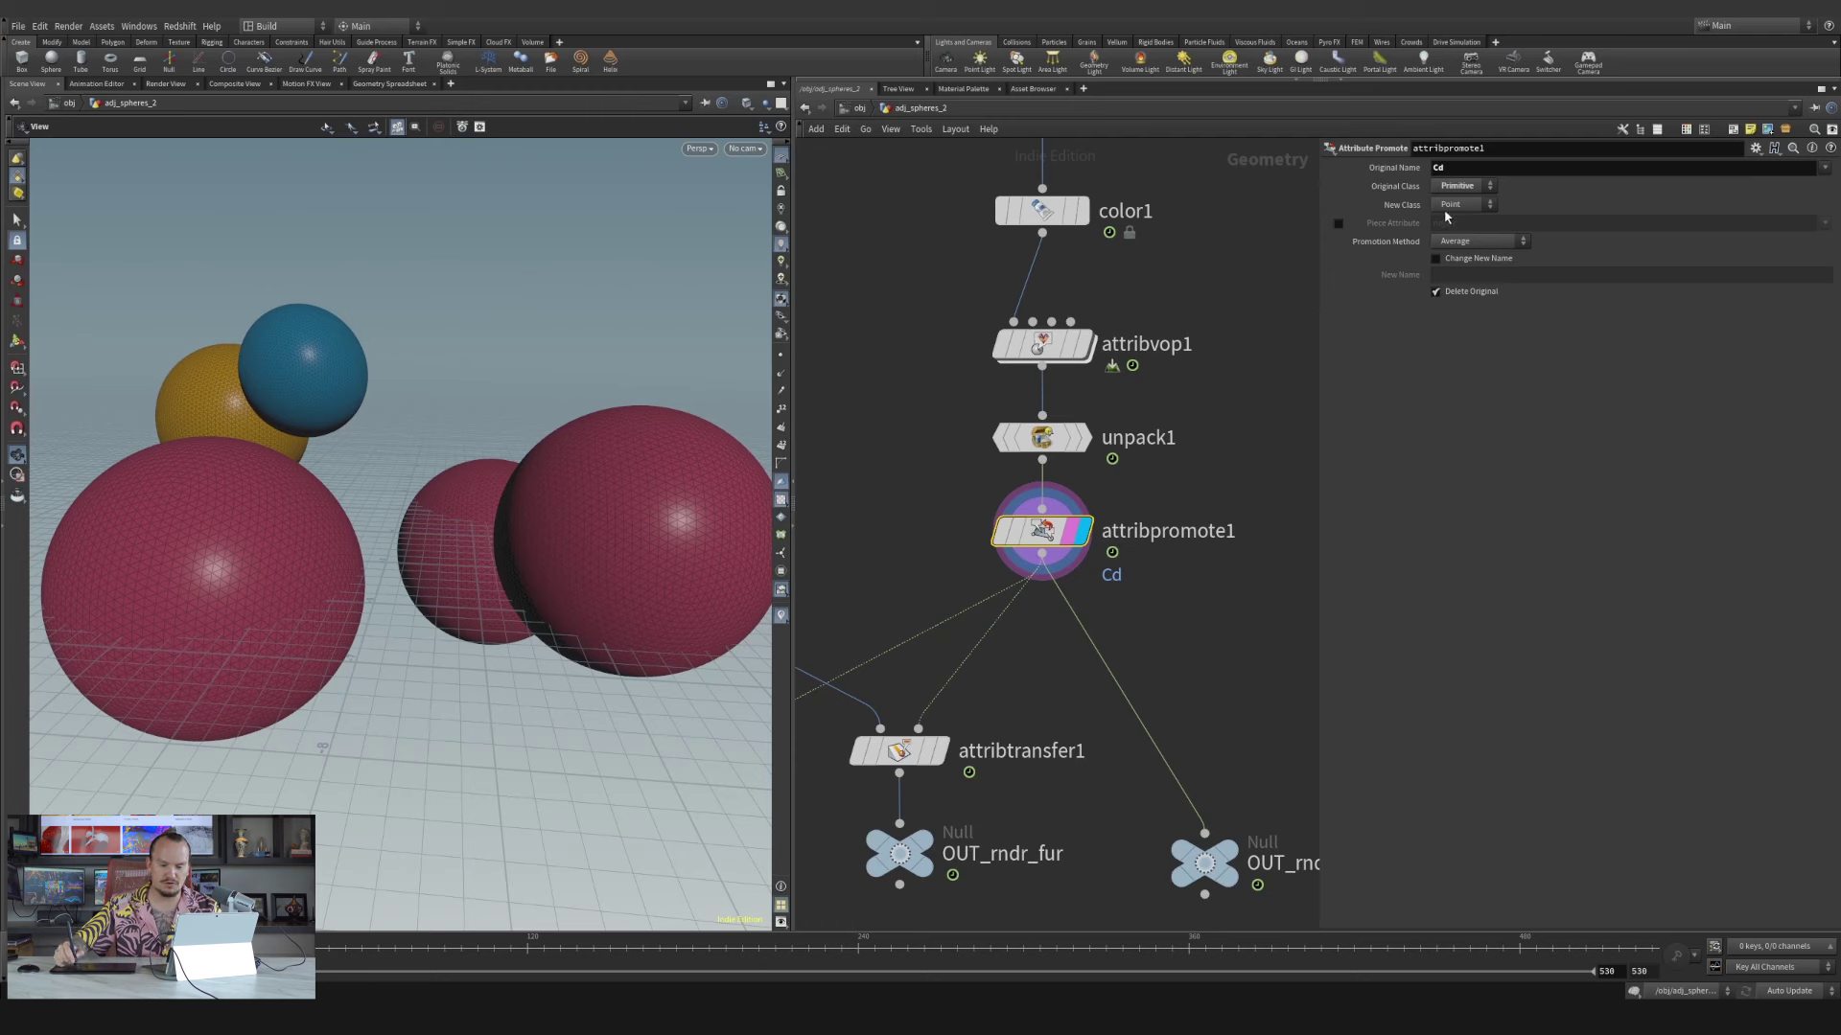
Connect vellumsolver3 to the first input of attribtransfer1 in place of merge5, and display the colored fur
scroll(1236, 461, "down", 5)
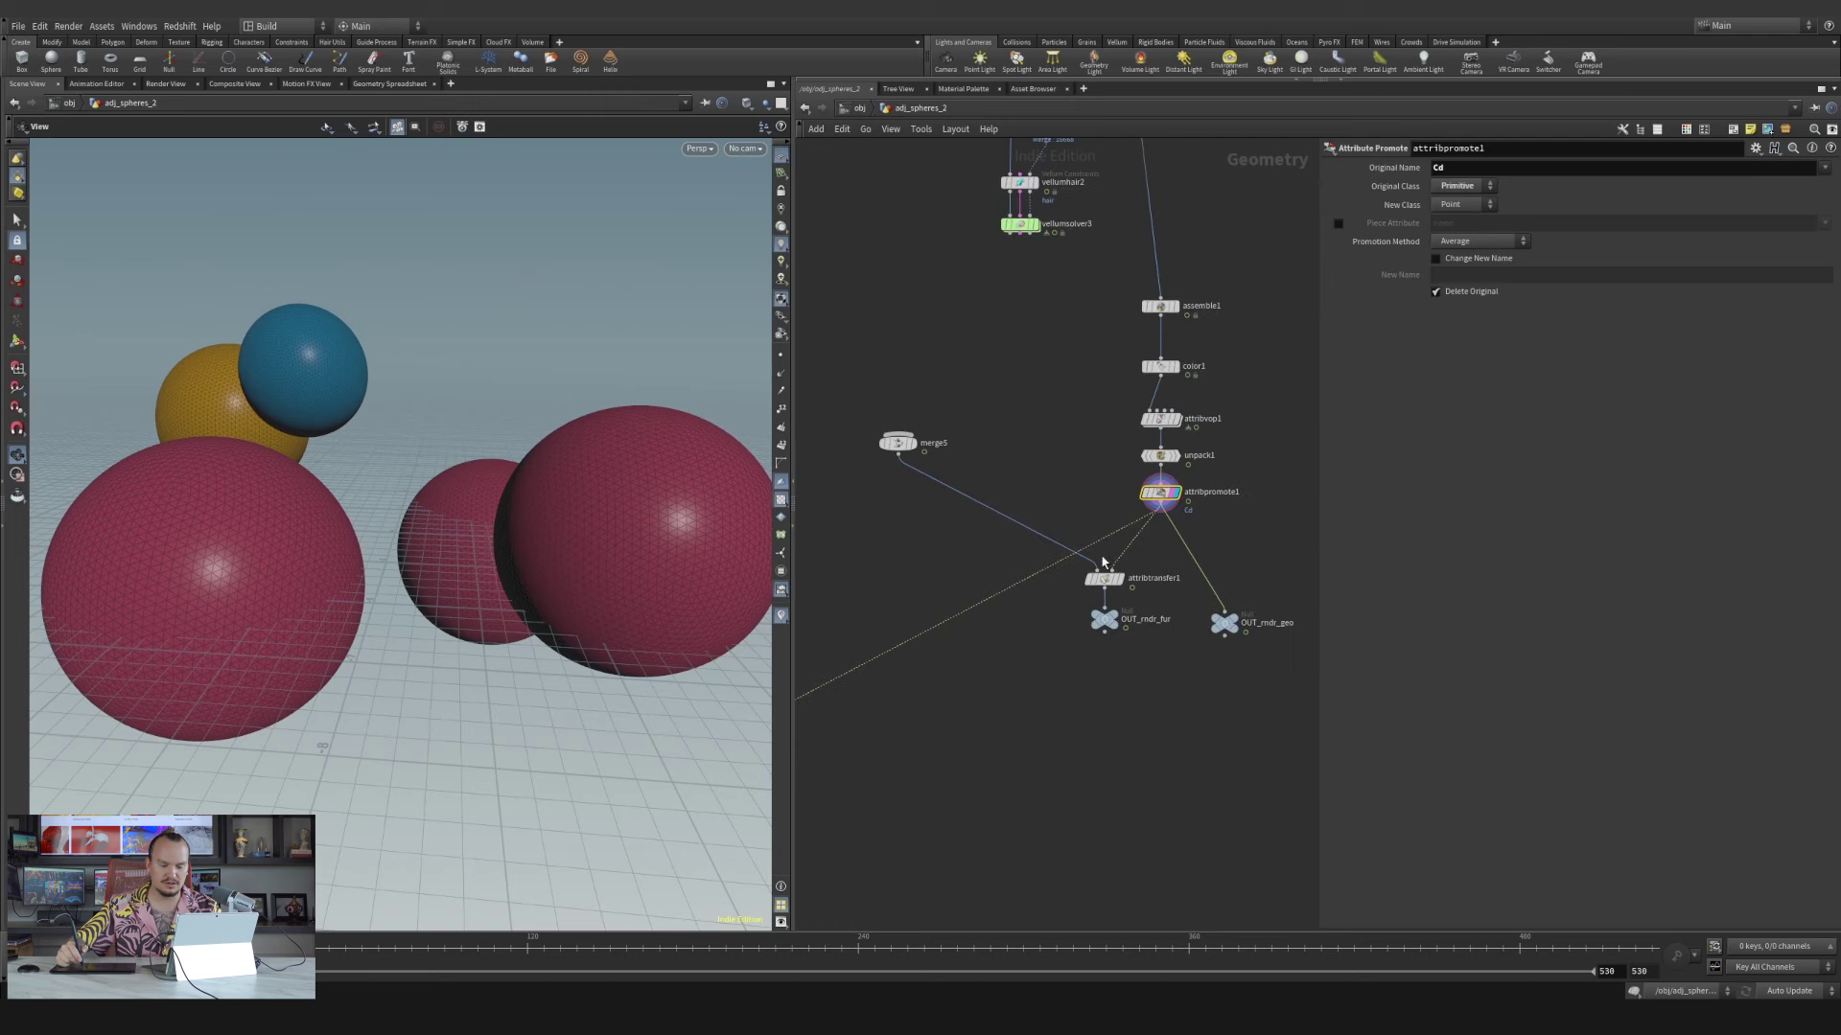
scroll(1029, 441, "up", 2)
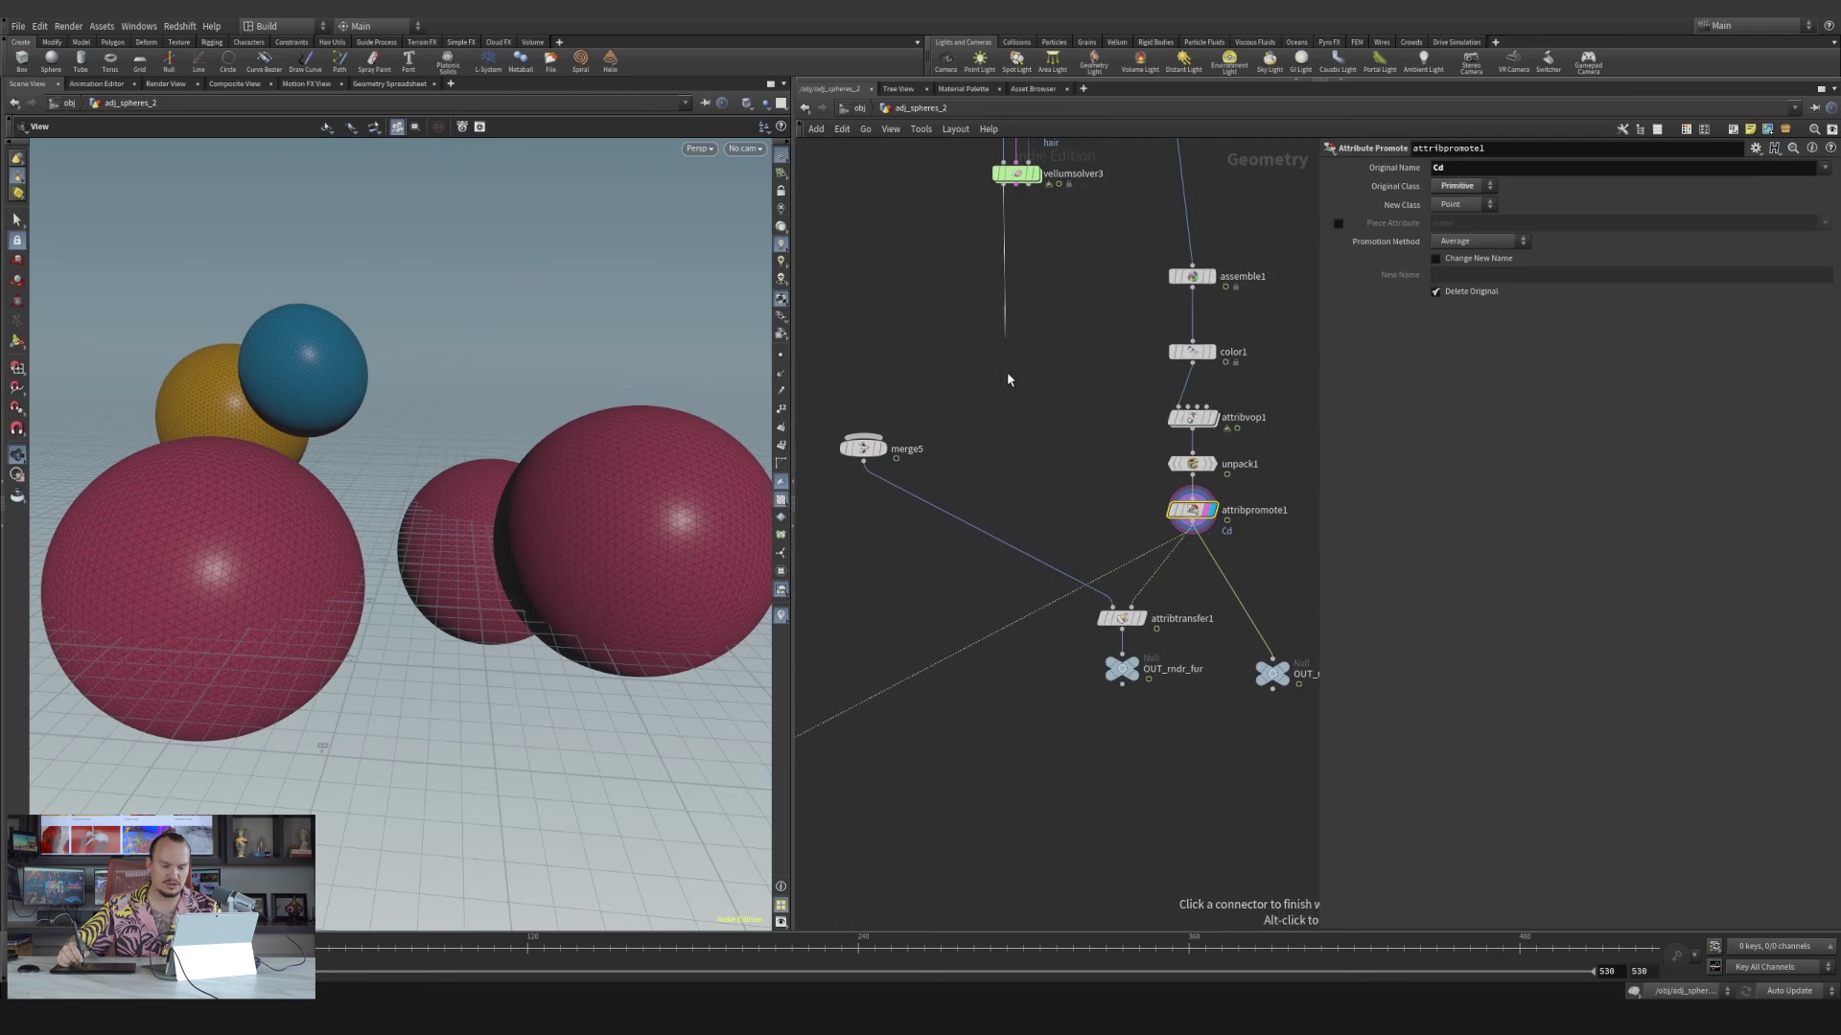
scroll(1141, 634, "up", 2)
mouse_move(1096, 621)
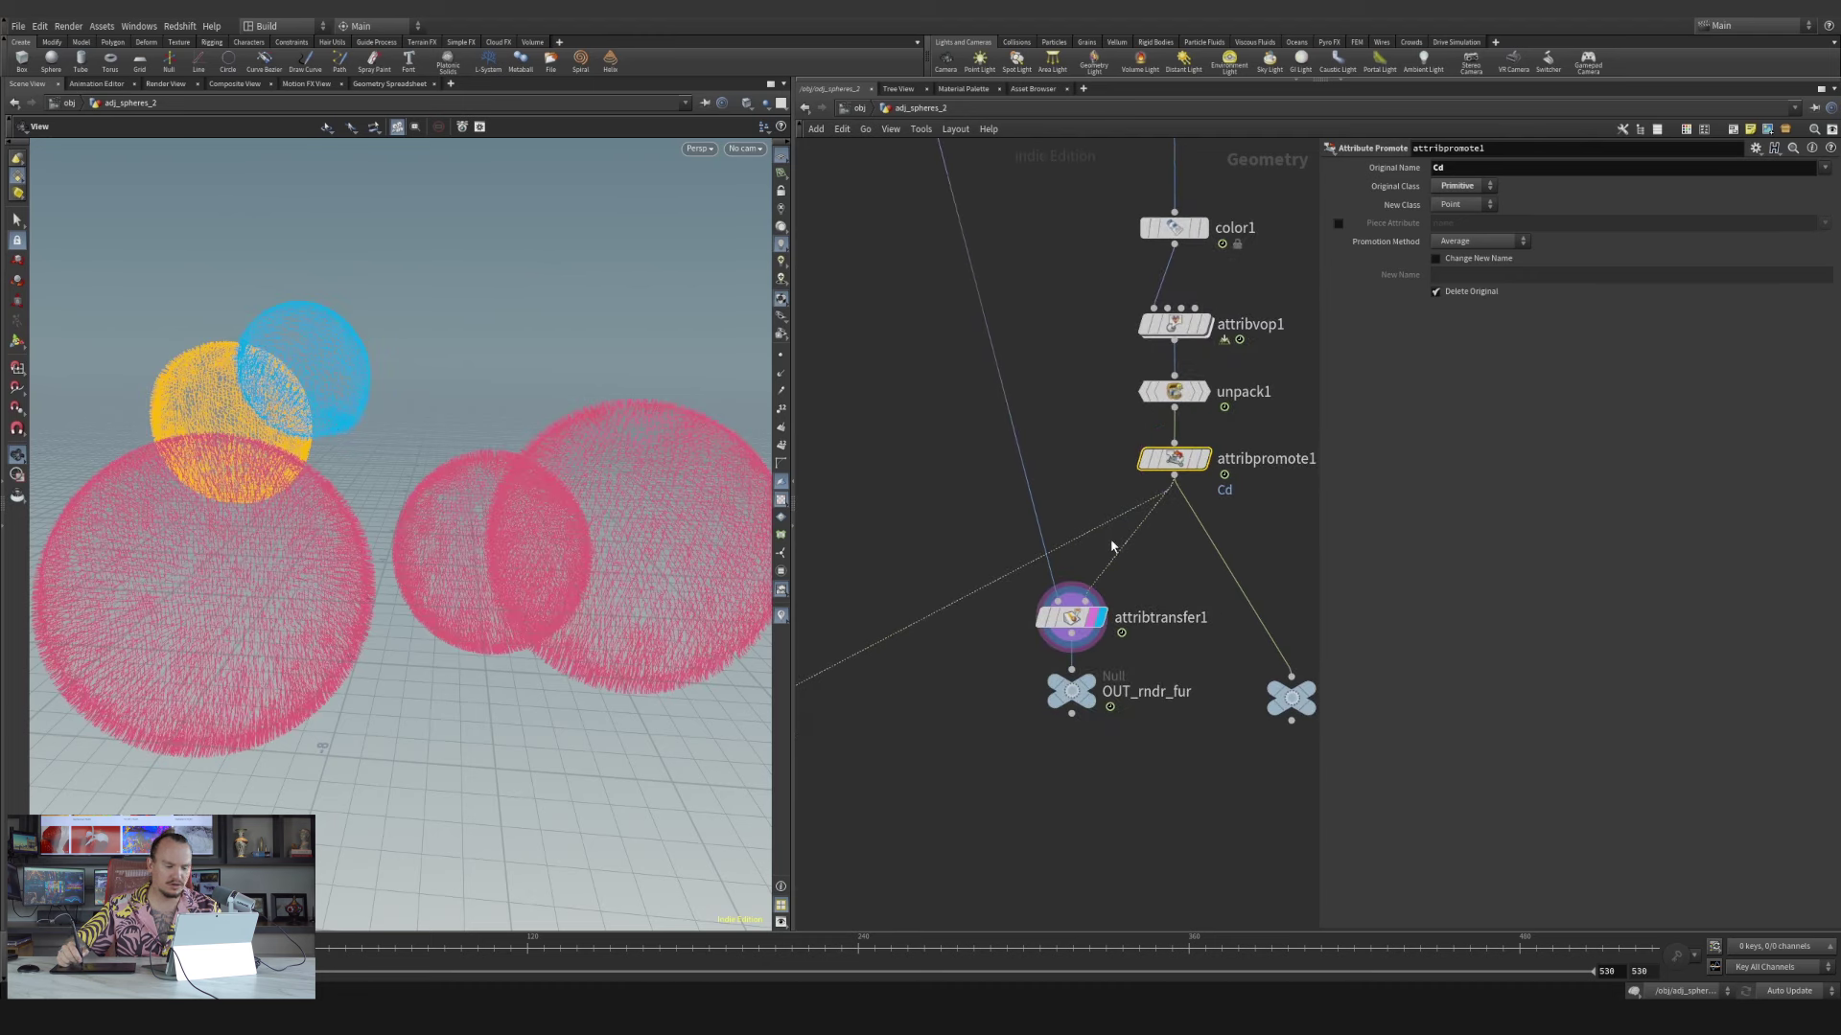
left_click(928, 493)
middle_click_drag(1155, 218, 1033, 460)
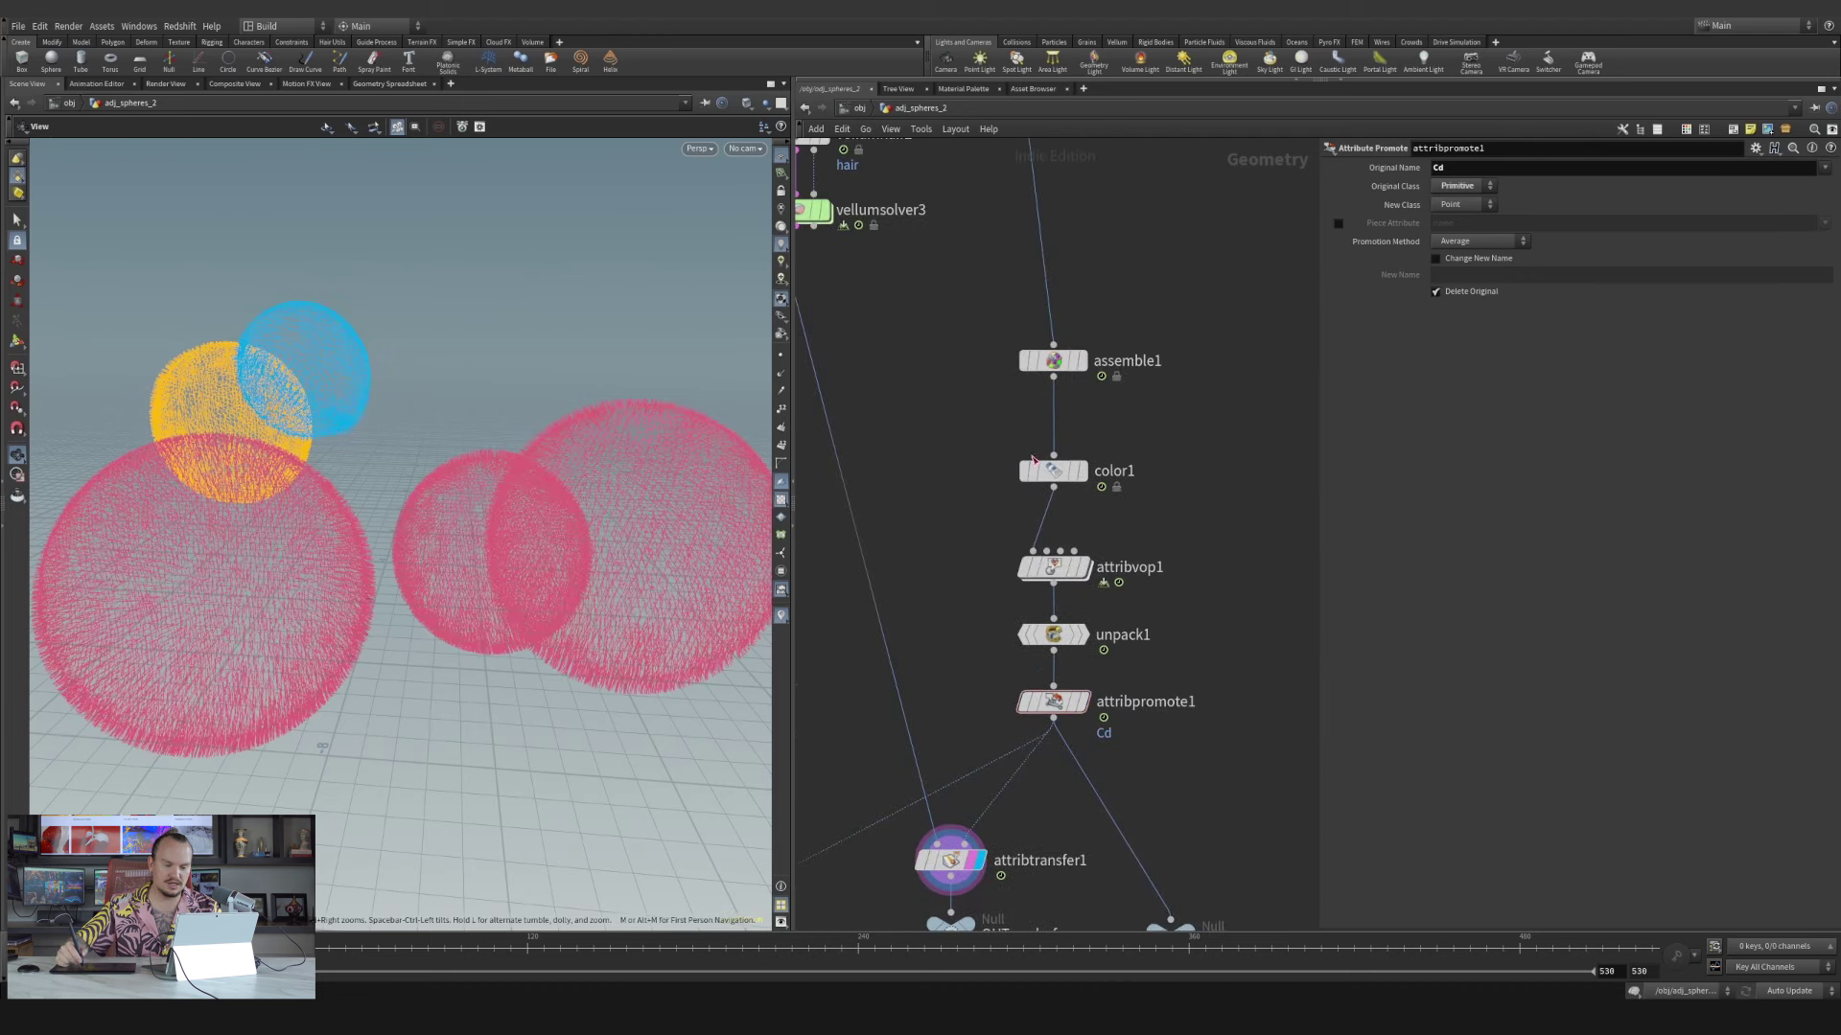
middle_click_drag(1184, 619, 1222, 198)
scroll(1124, 503, "up", 2)
Display OUT_rndr_fur and move it slightly lower, then display OUT_rndr_geo to compare the colored sphere geometry
left_click(976, 518)
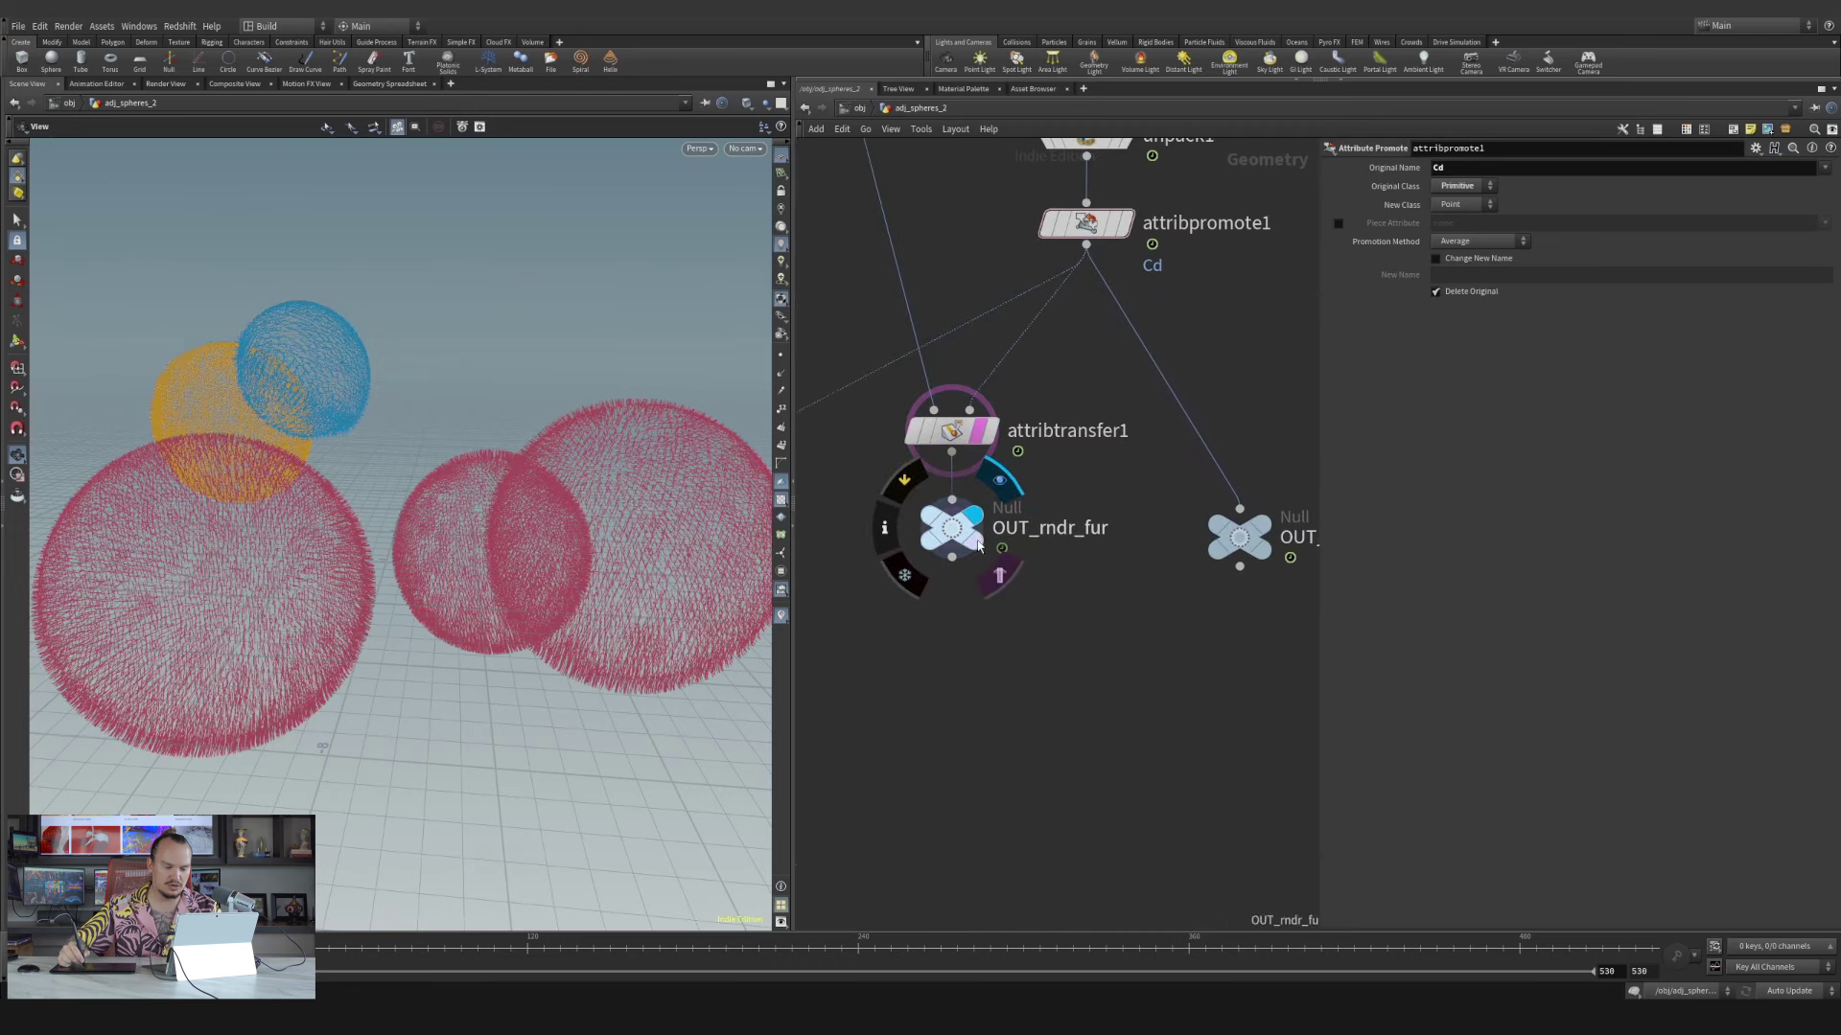
left_click(976, 543)
left_click_drag(952, 532, 908, 610)
middle_click_drag(1043, 655, 904, 691)
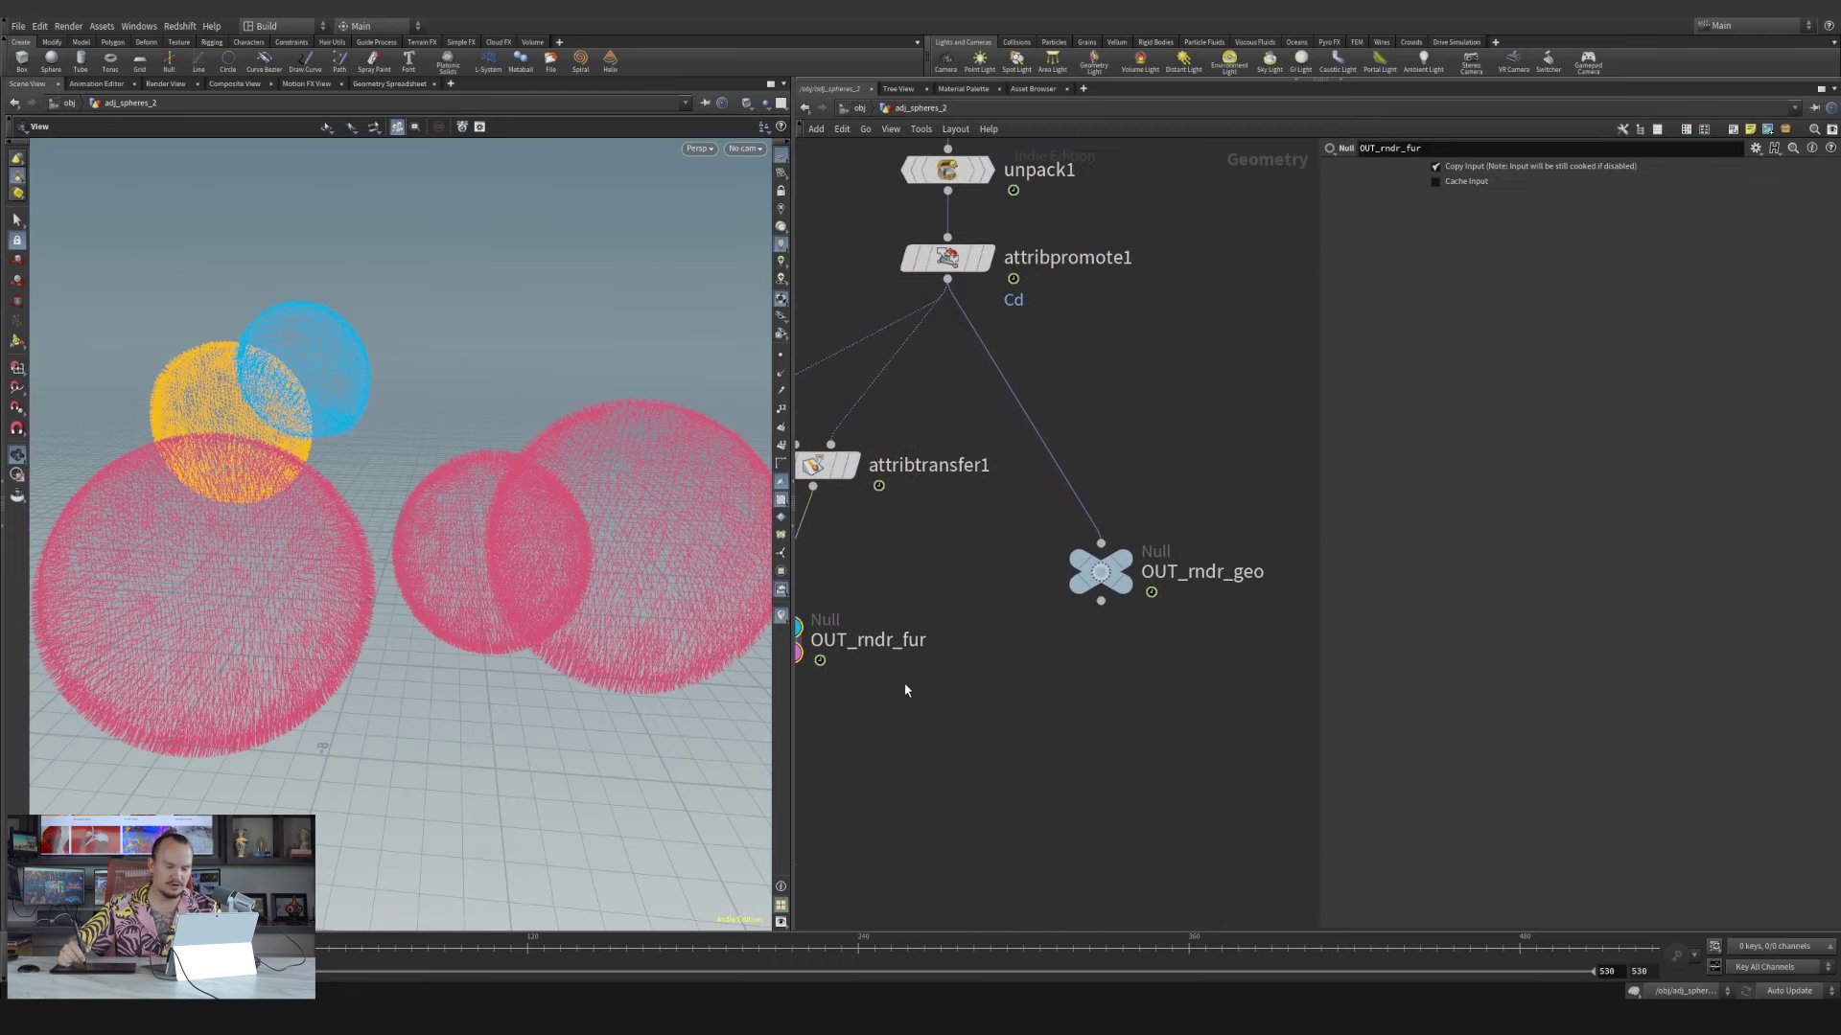
mouse_move(1112, 576)
left_click(1147, 525)
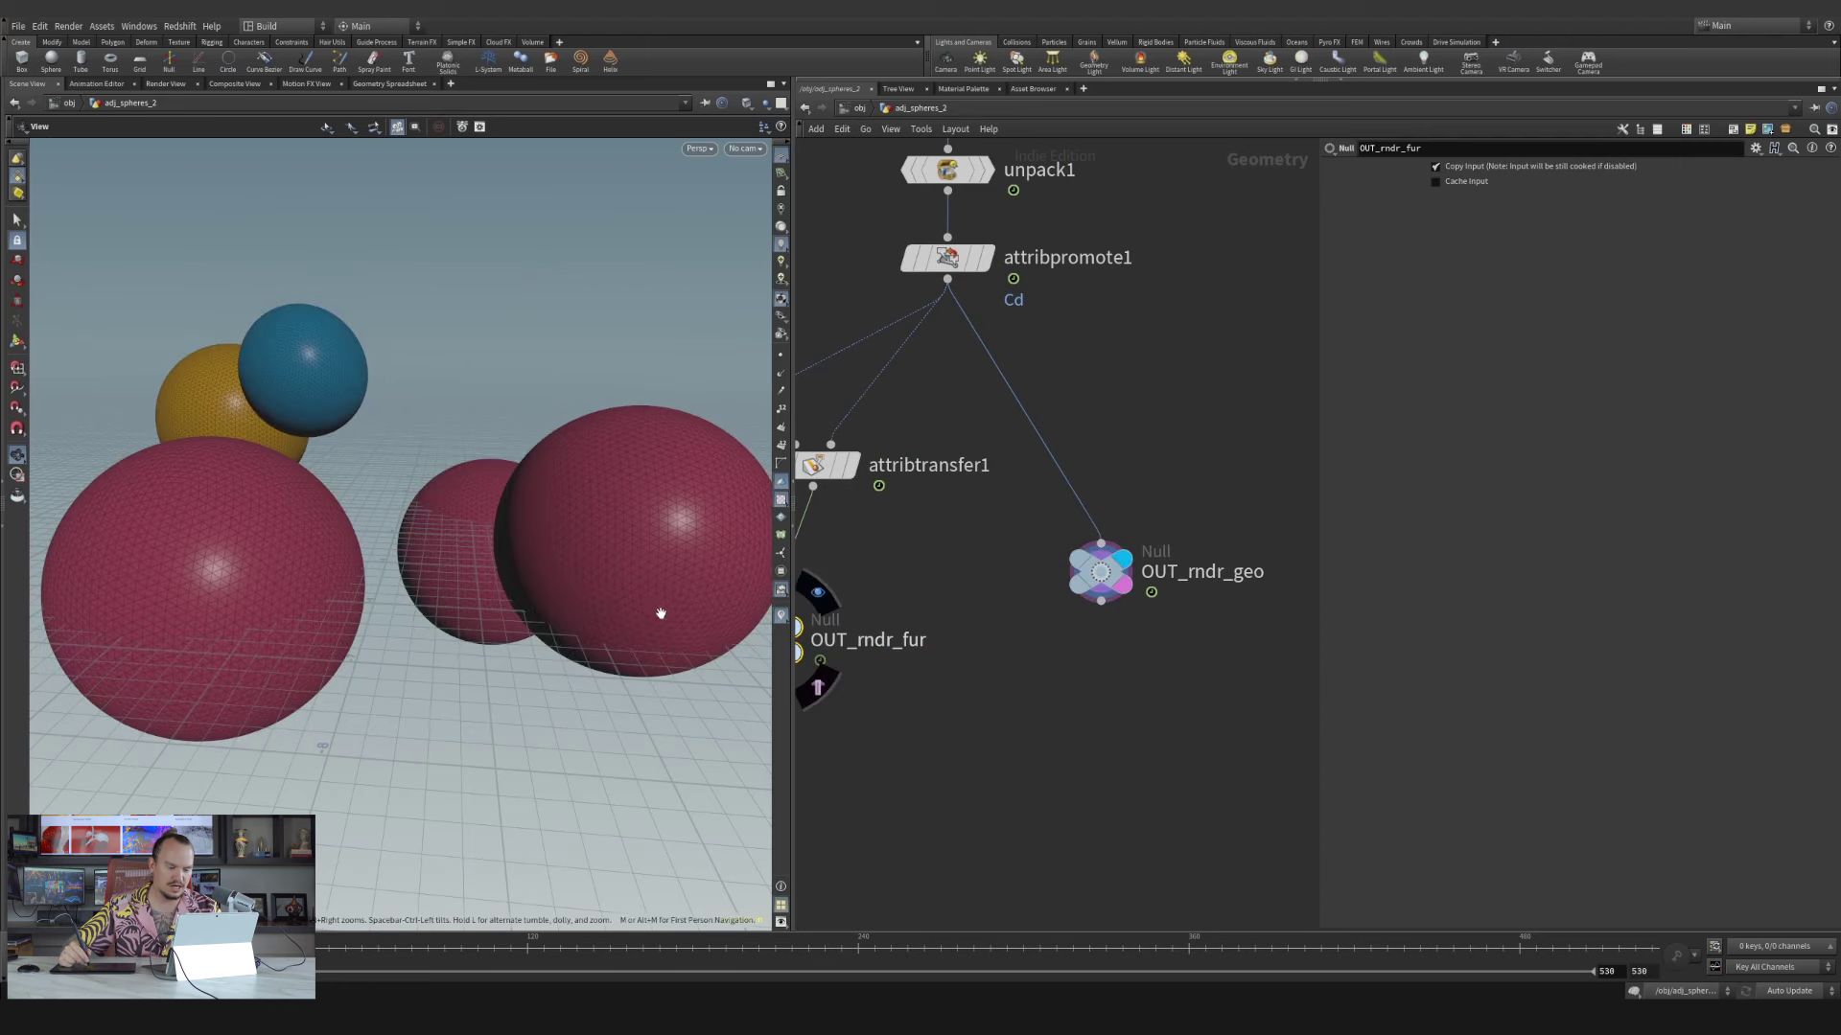
Delete the leftover OUT_rndr_fur_2 null with the node feeding it, and the disconnected node beside attribtransfer1
right_click_drag(1257, 399, 1061, 570)
middle_click_drag(1061, 569, 968, 403)
left_click_drag(954, 391, 1081, 683)
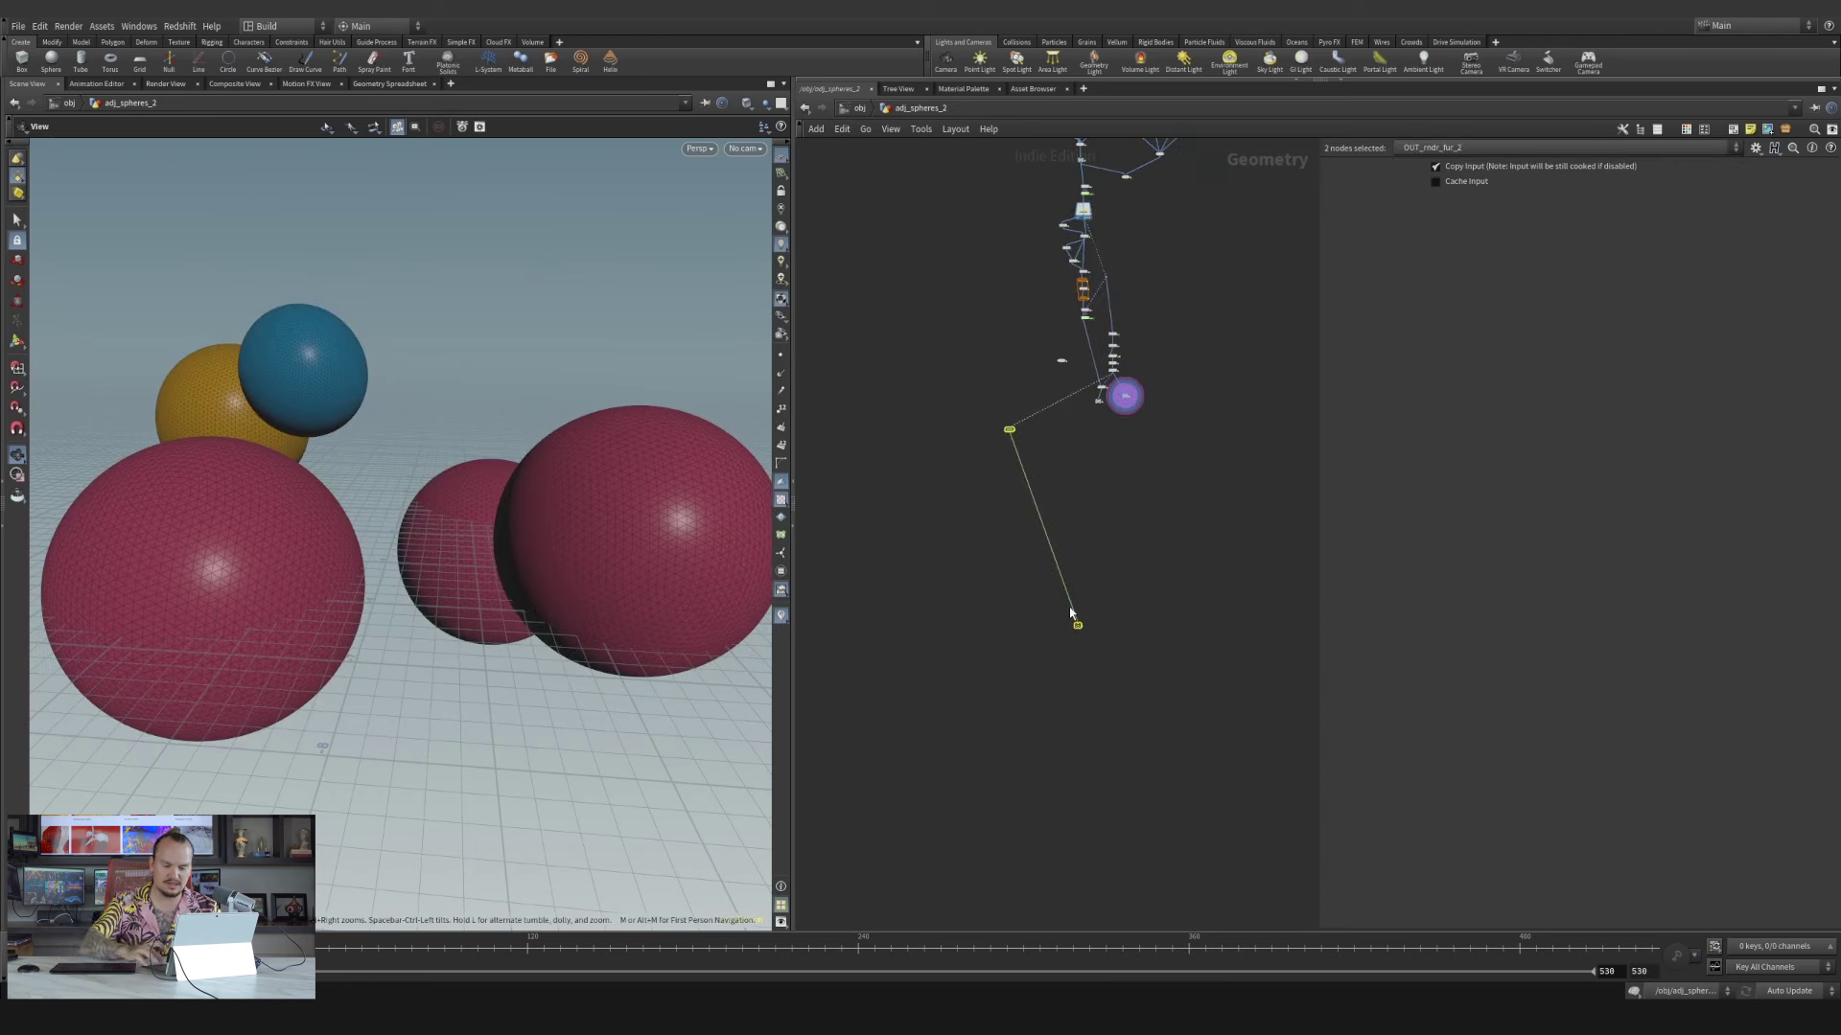
key("Delete")
scroll(1197, 362, "up", 2)
scroll(1158, 279, "up", 4)
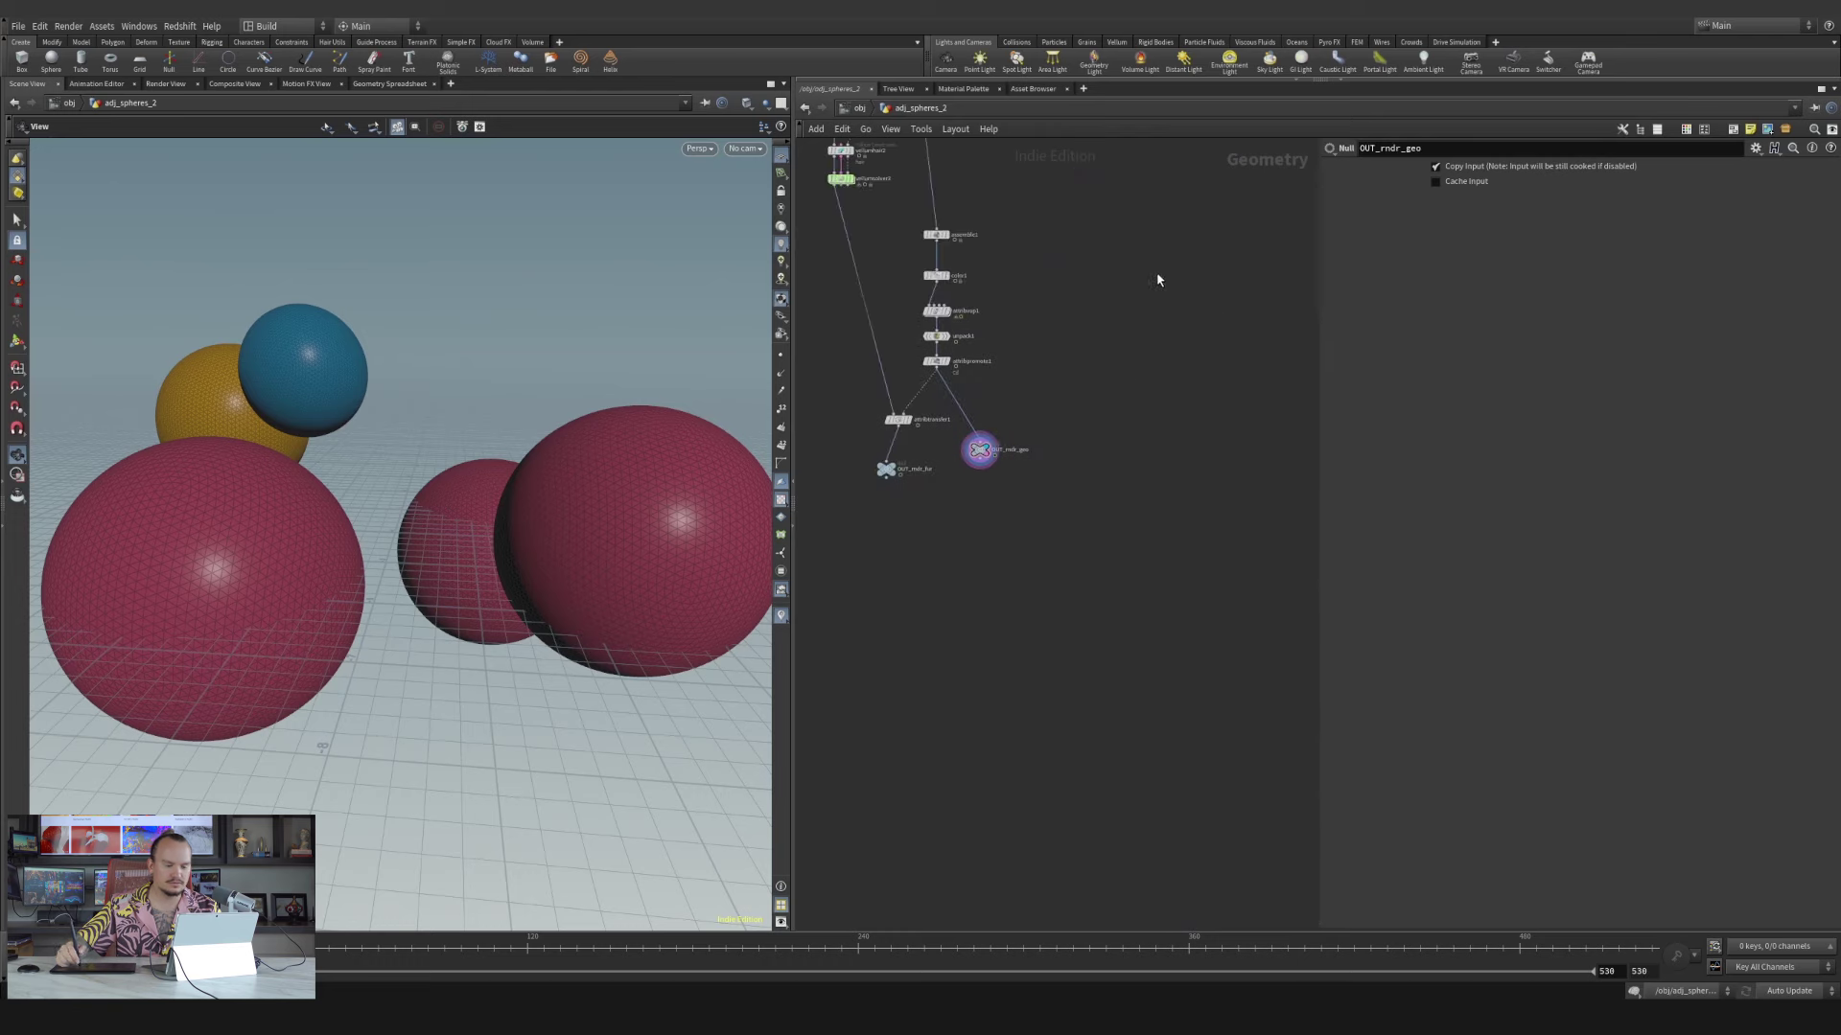
left_click(947, 413)
key("Delete")
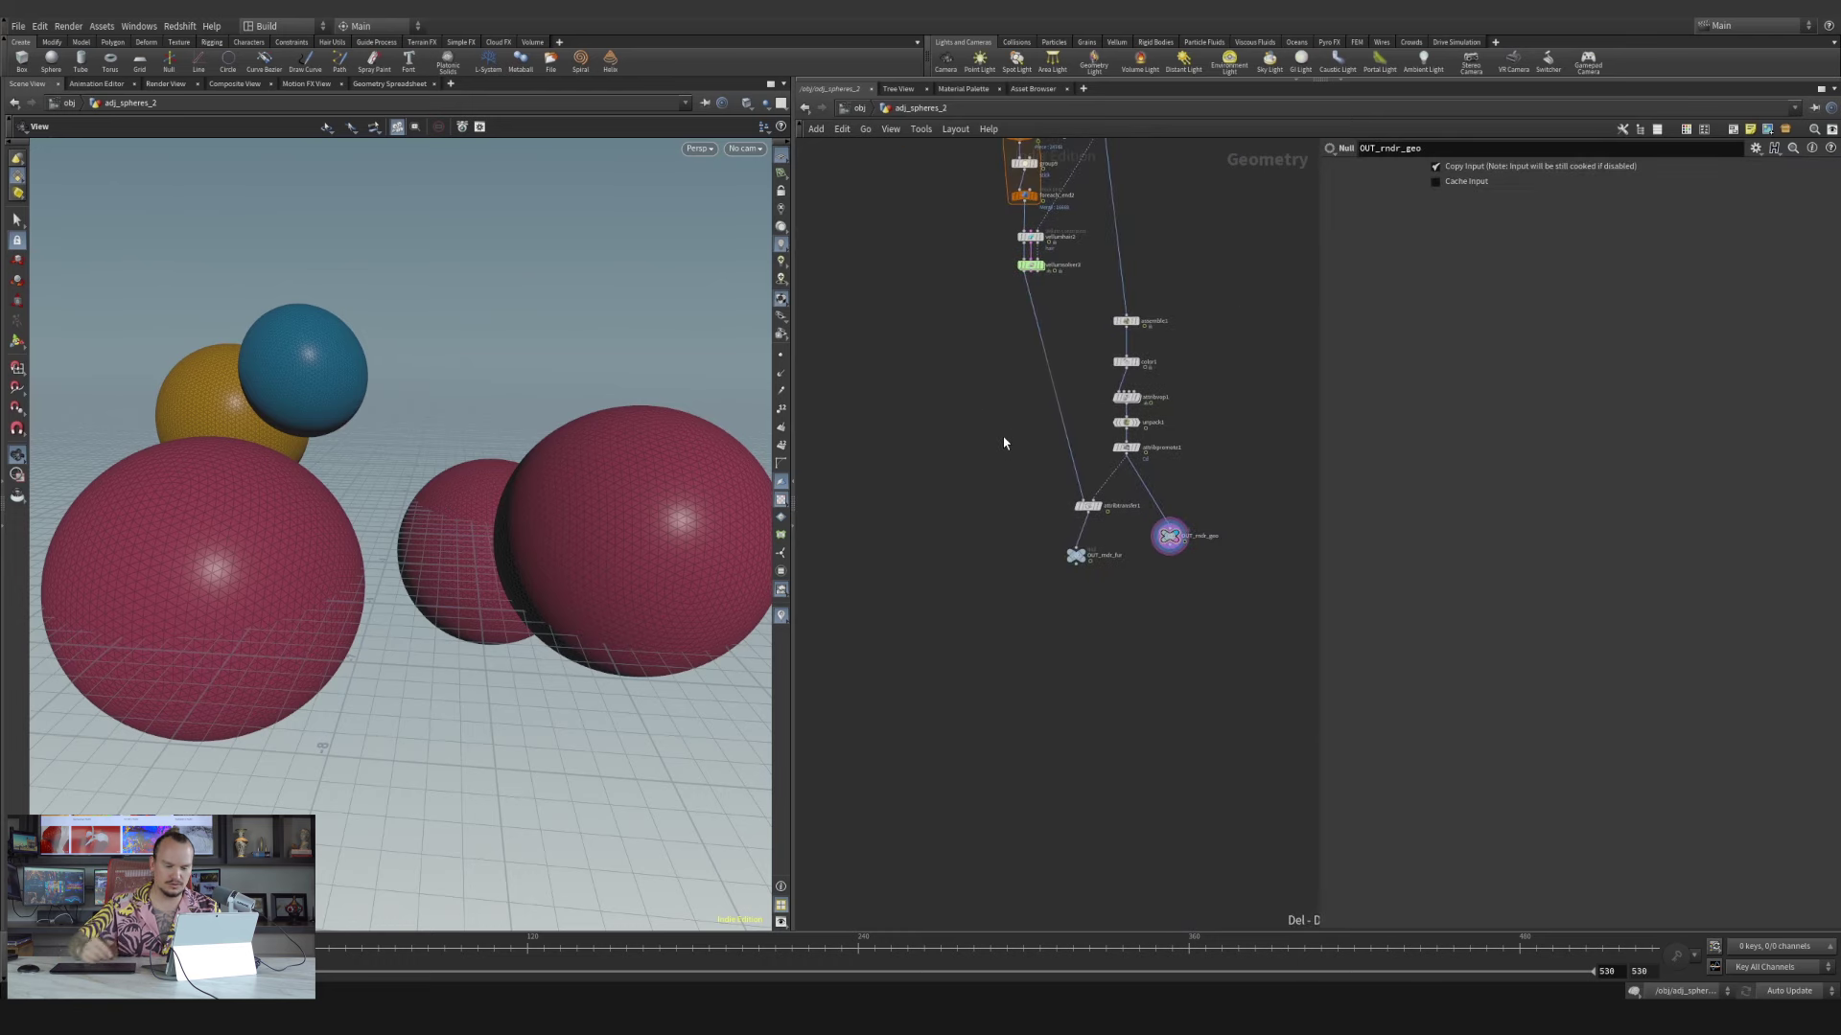
Align OUT_rndr_fur beneath attribtransfer1, display it to check the fur, and display OUT_rndr_geo again
scroll(1108, 575, "up", 5)
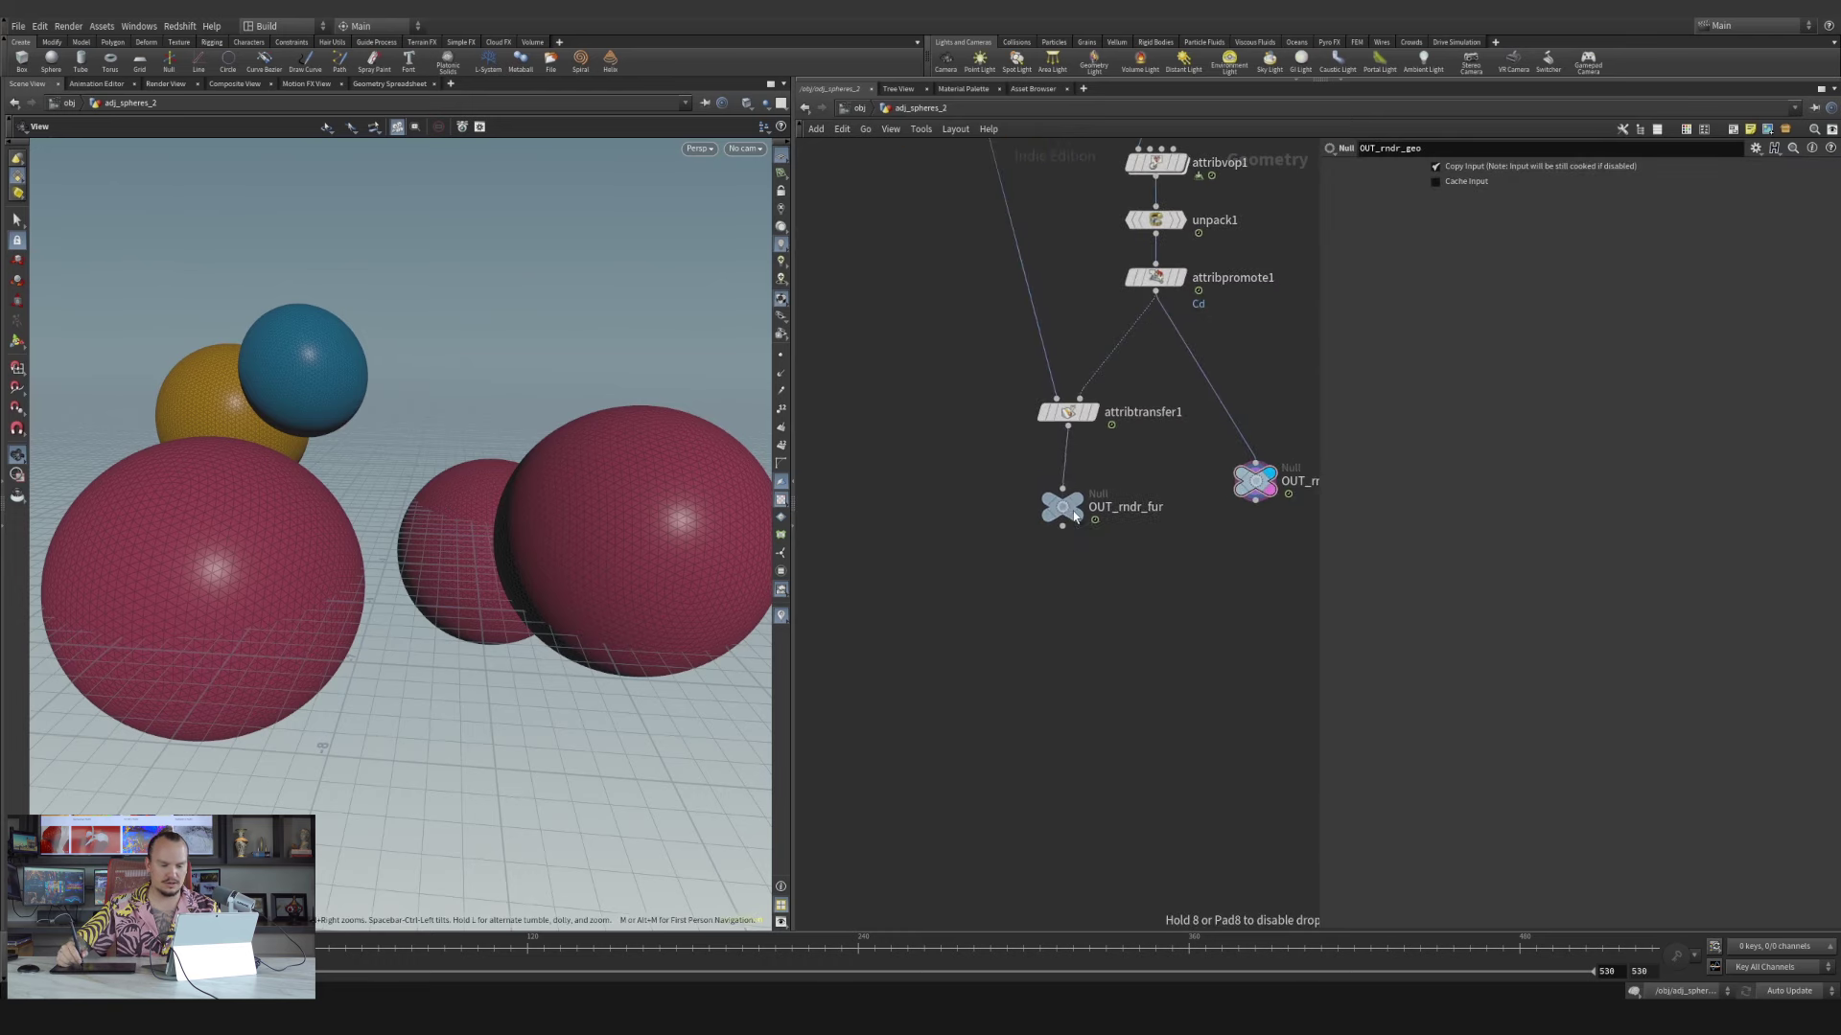
scroll(1138, 458, "up", 1)
left_click(1064, 486)
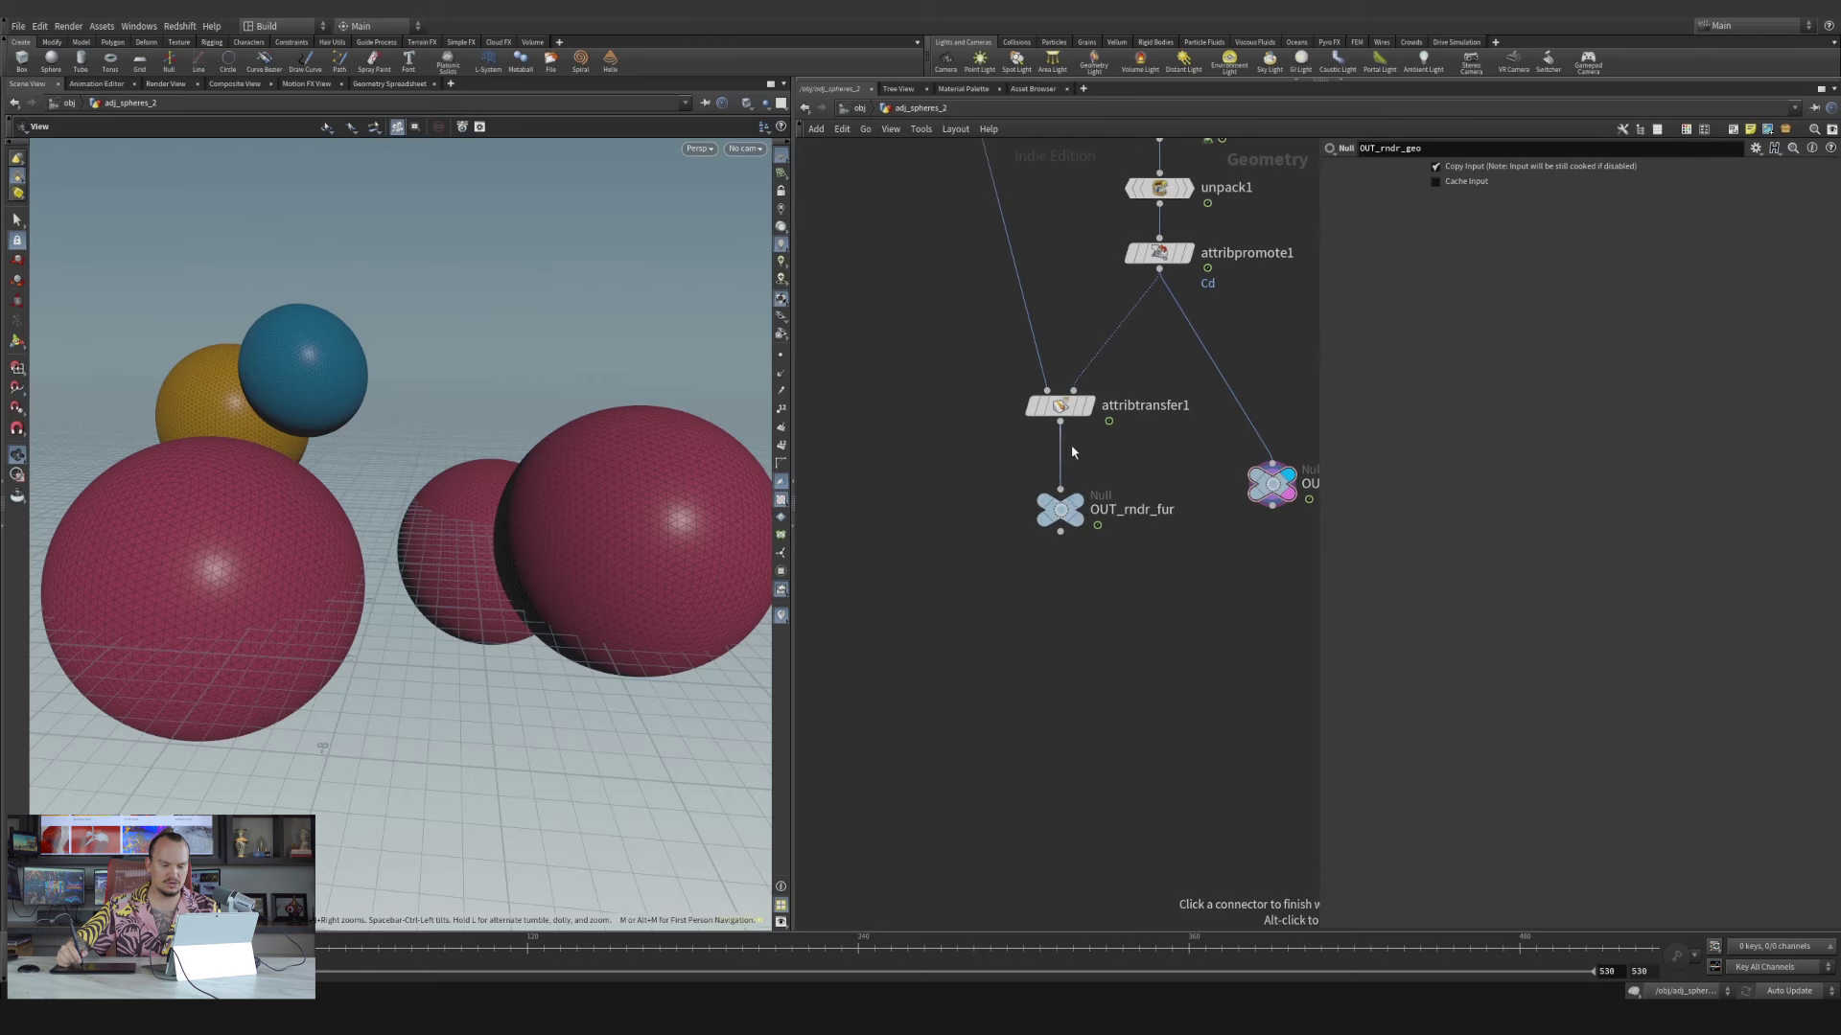
left_click(1084, 501)
middle_click_drag(1302, 475, 1194, 511)
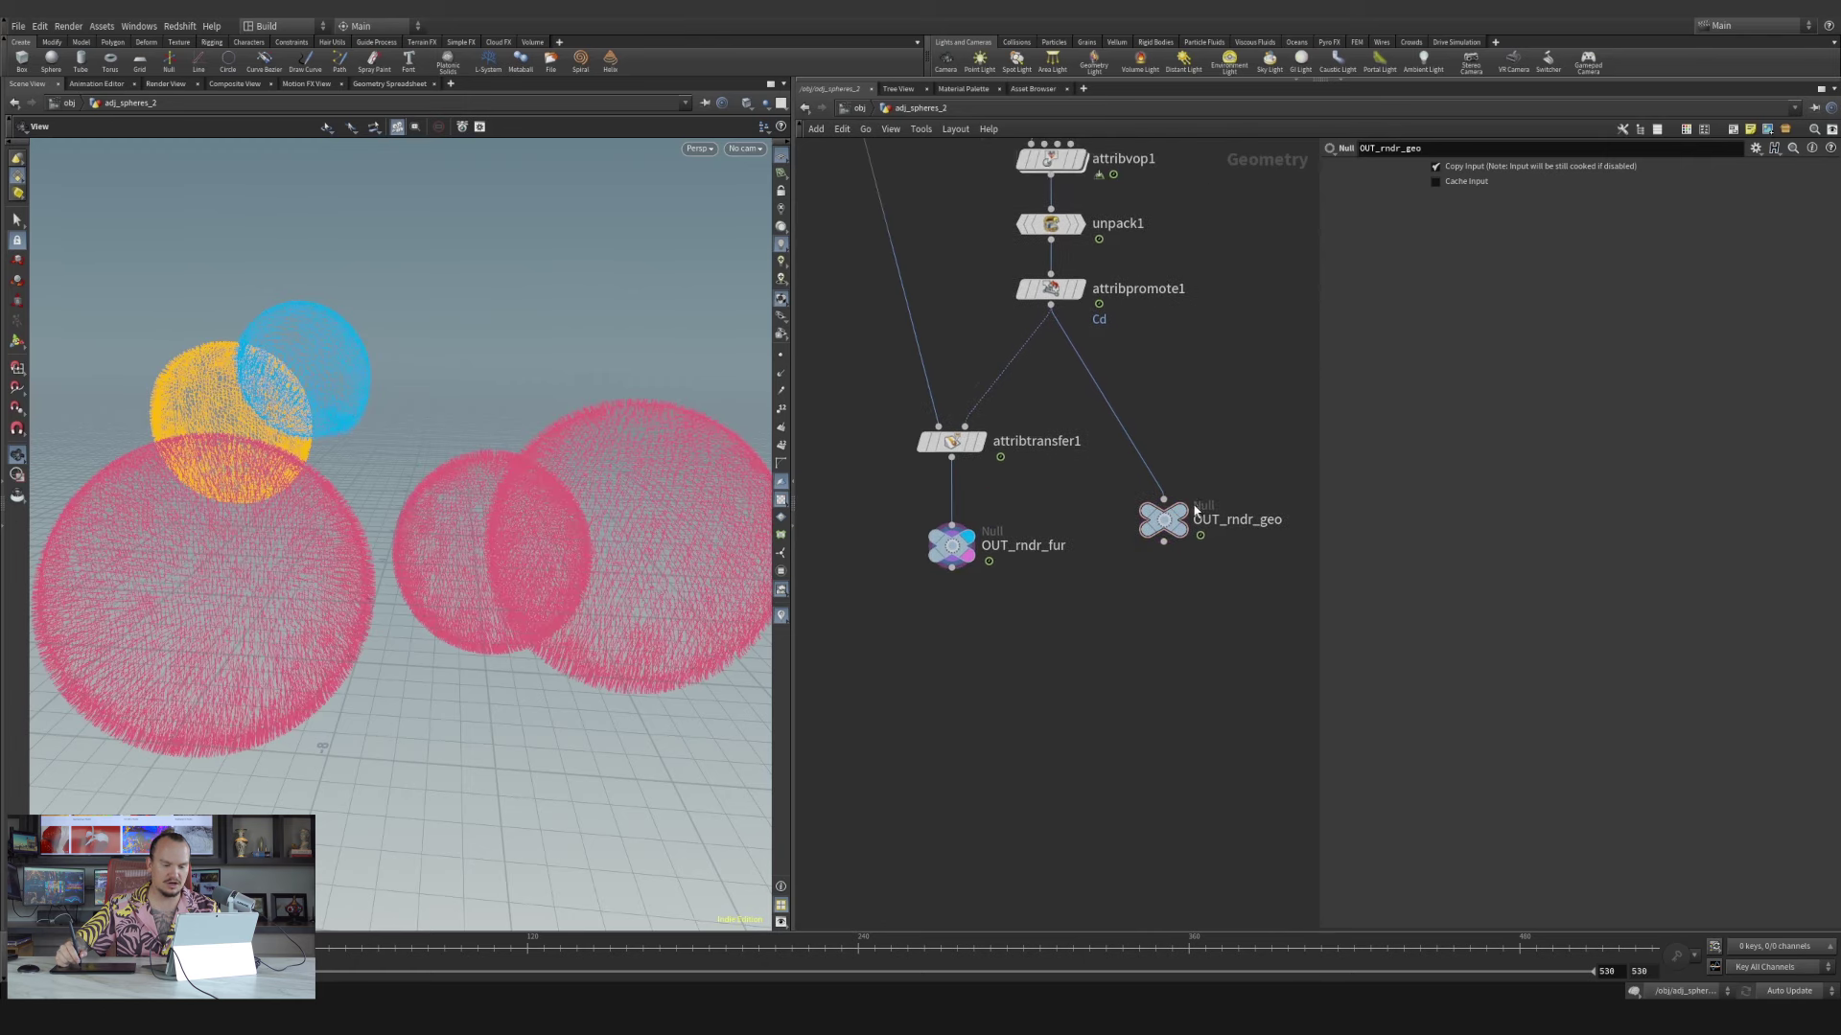
left_click(1189, 513)
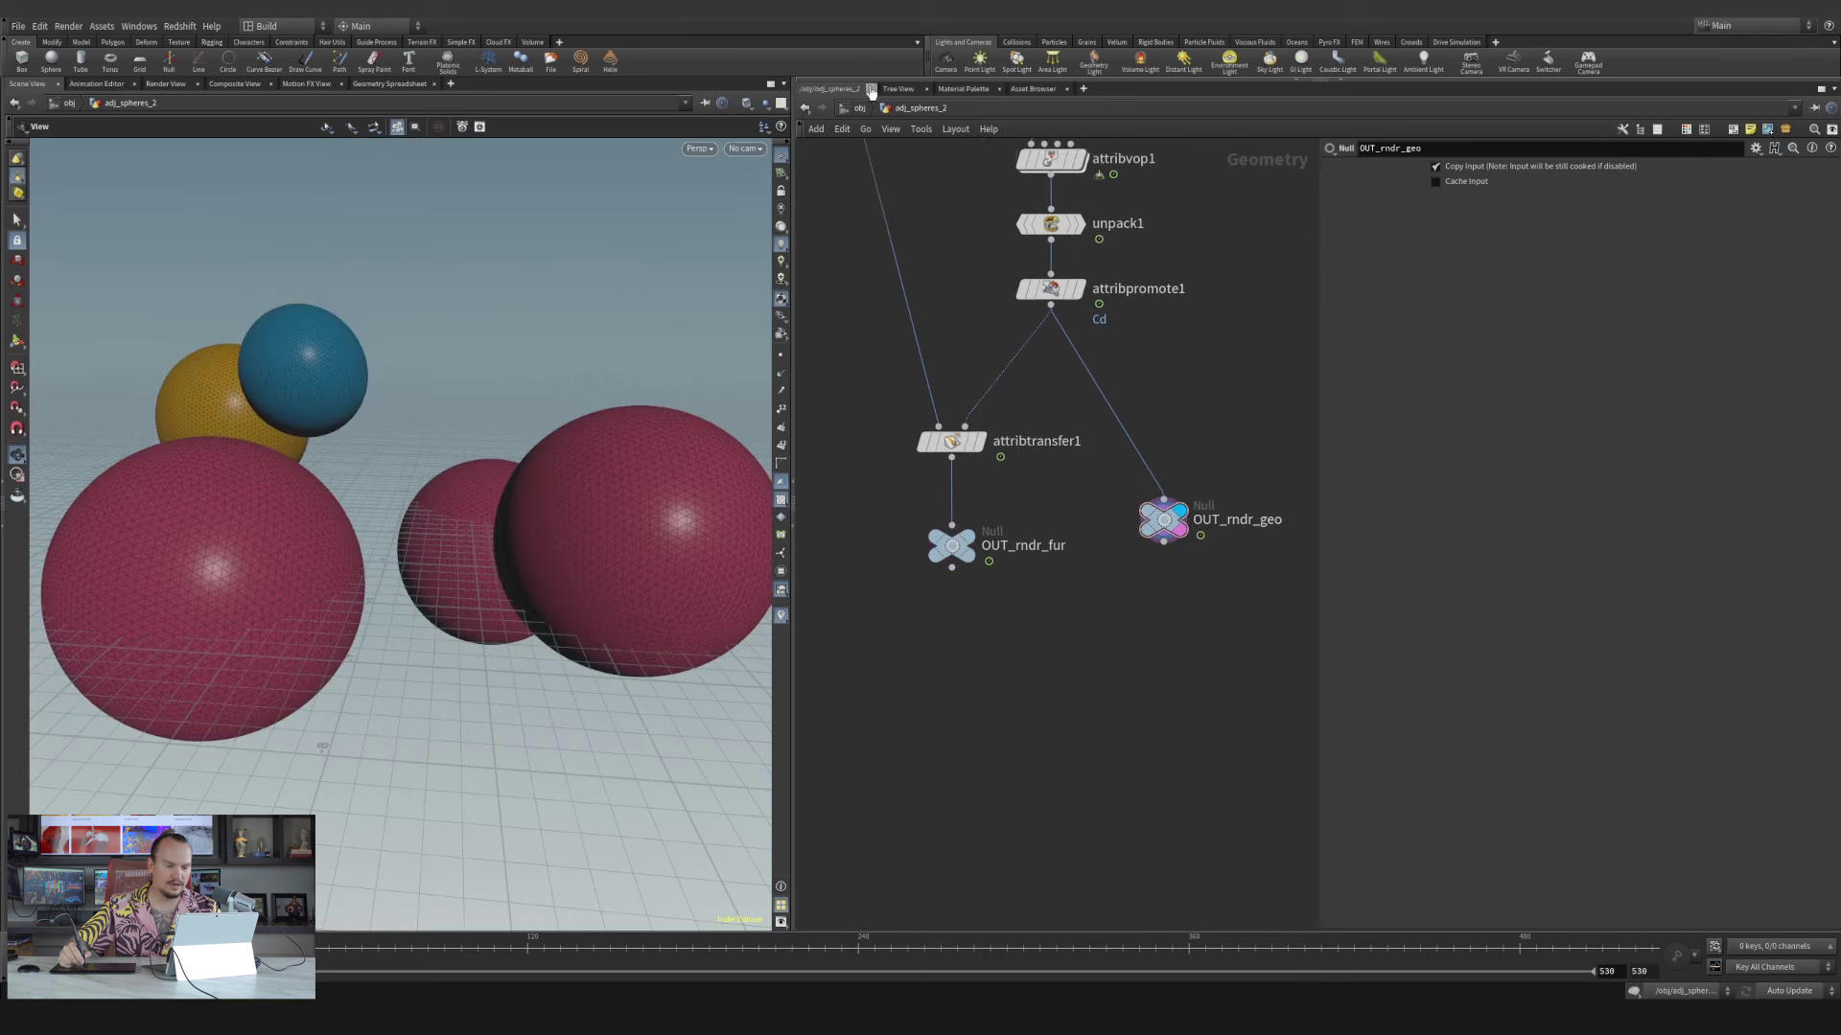
Return to the object level and display both the rndr_geo and rndr_fur objects
left_click(856, 111)
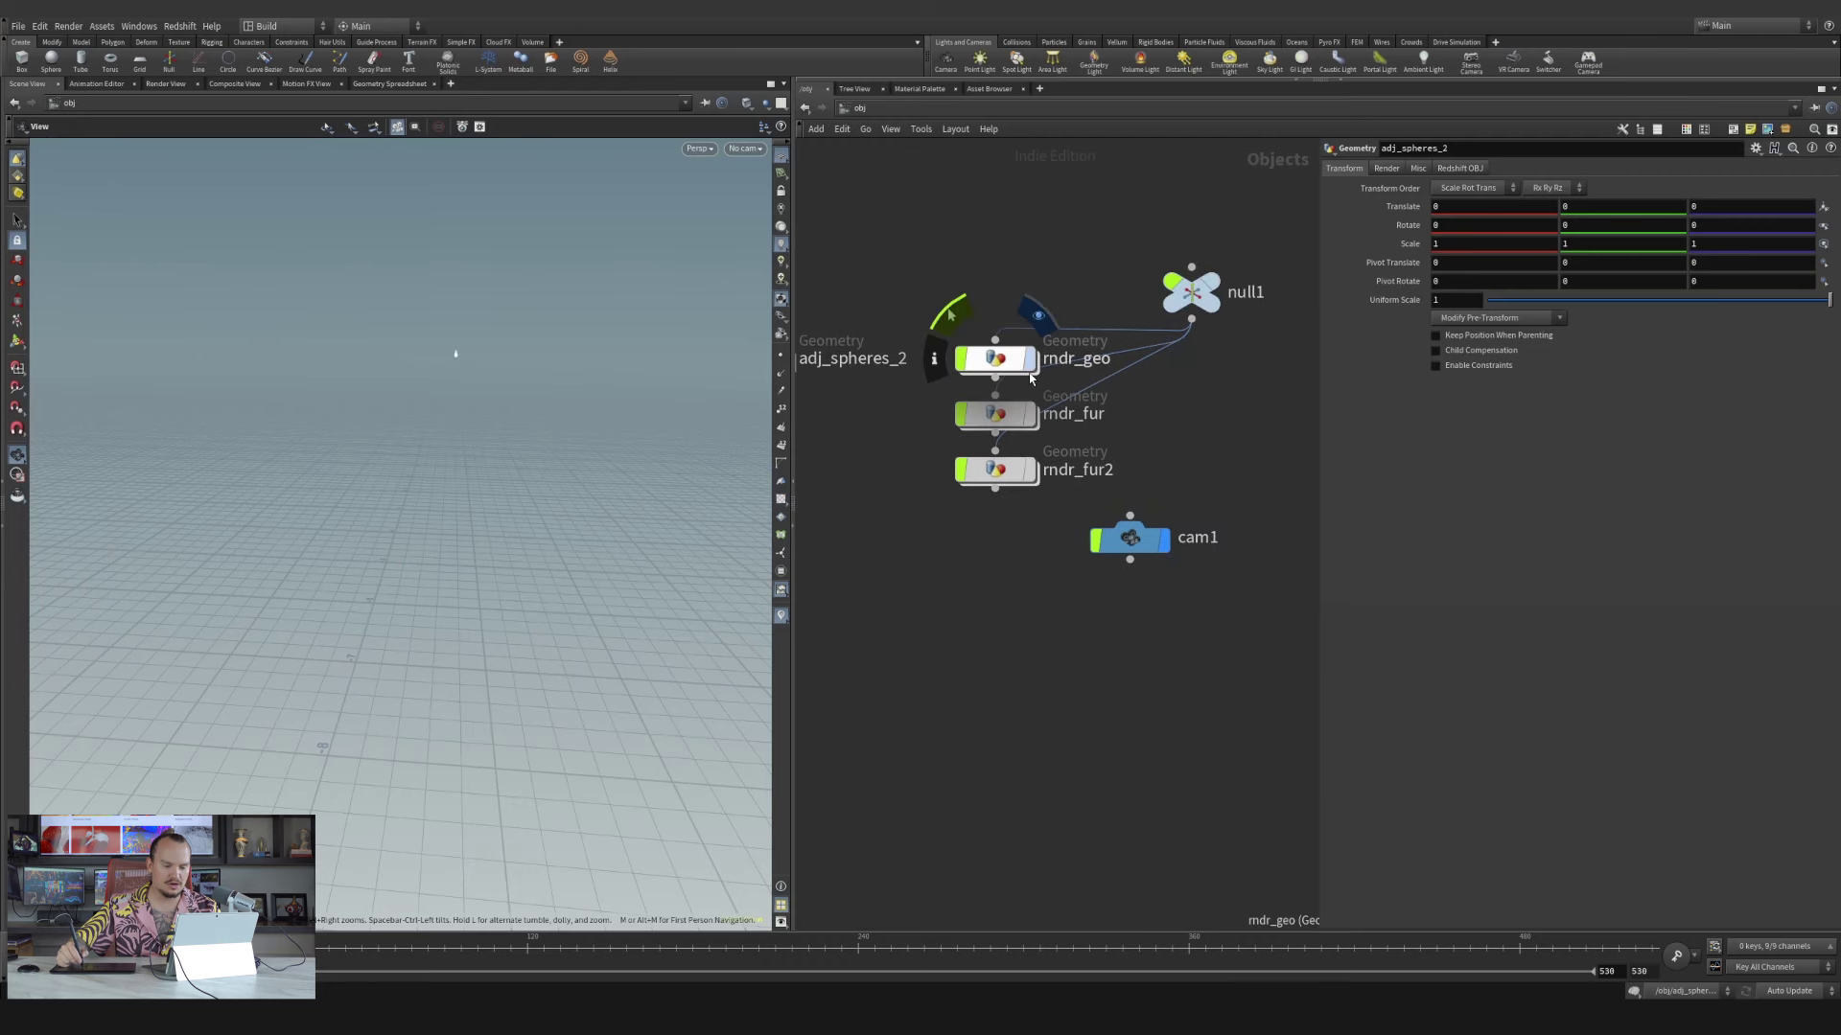
left_click(1030, 376)
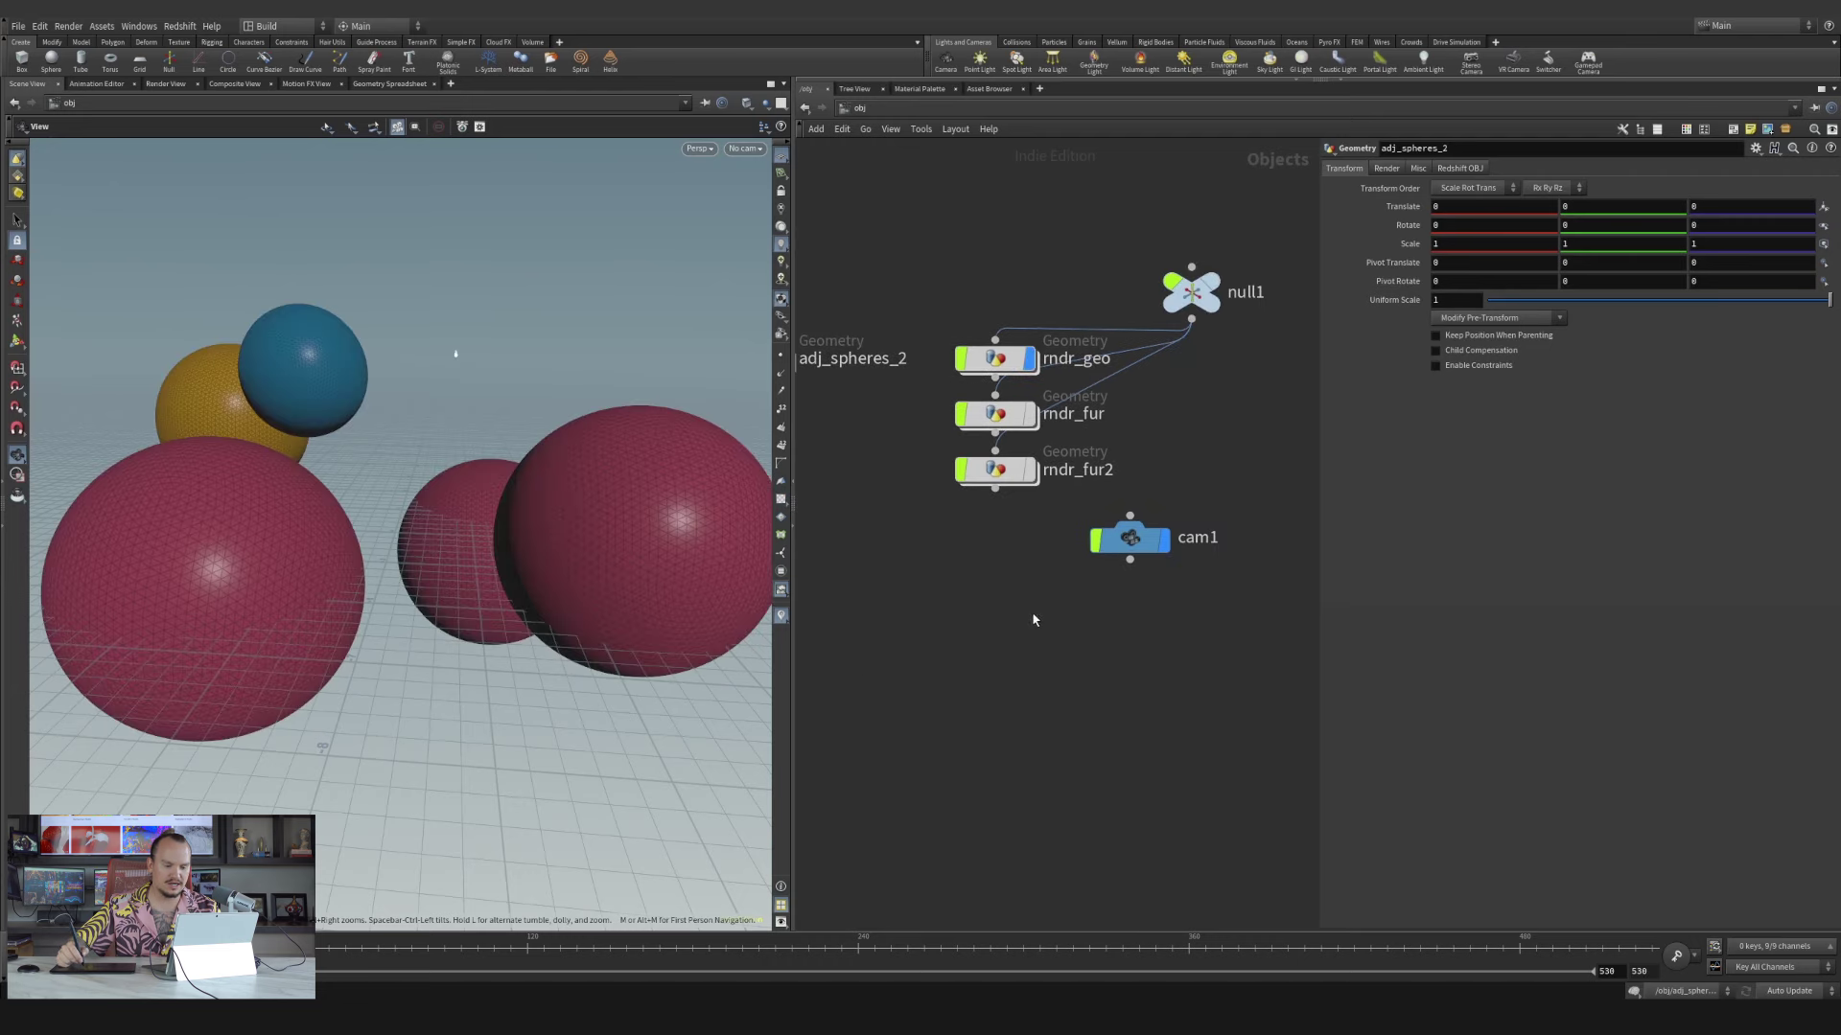
left_click(1030, 414)
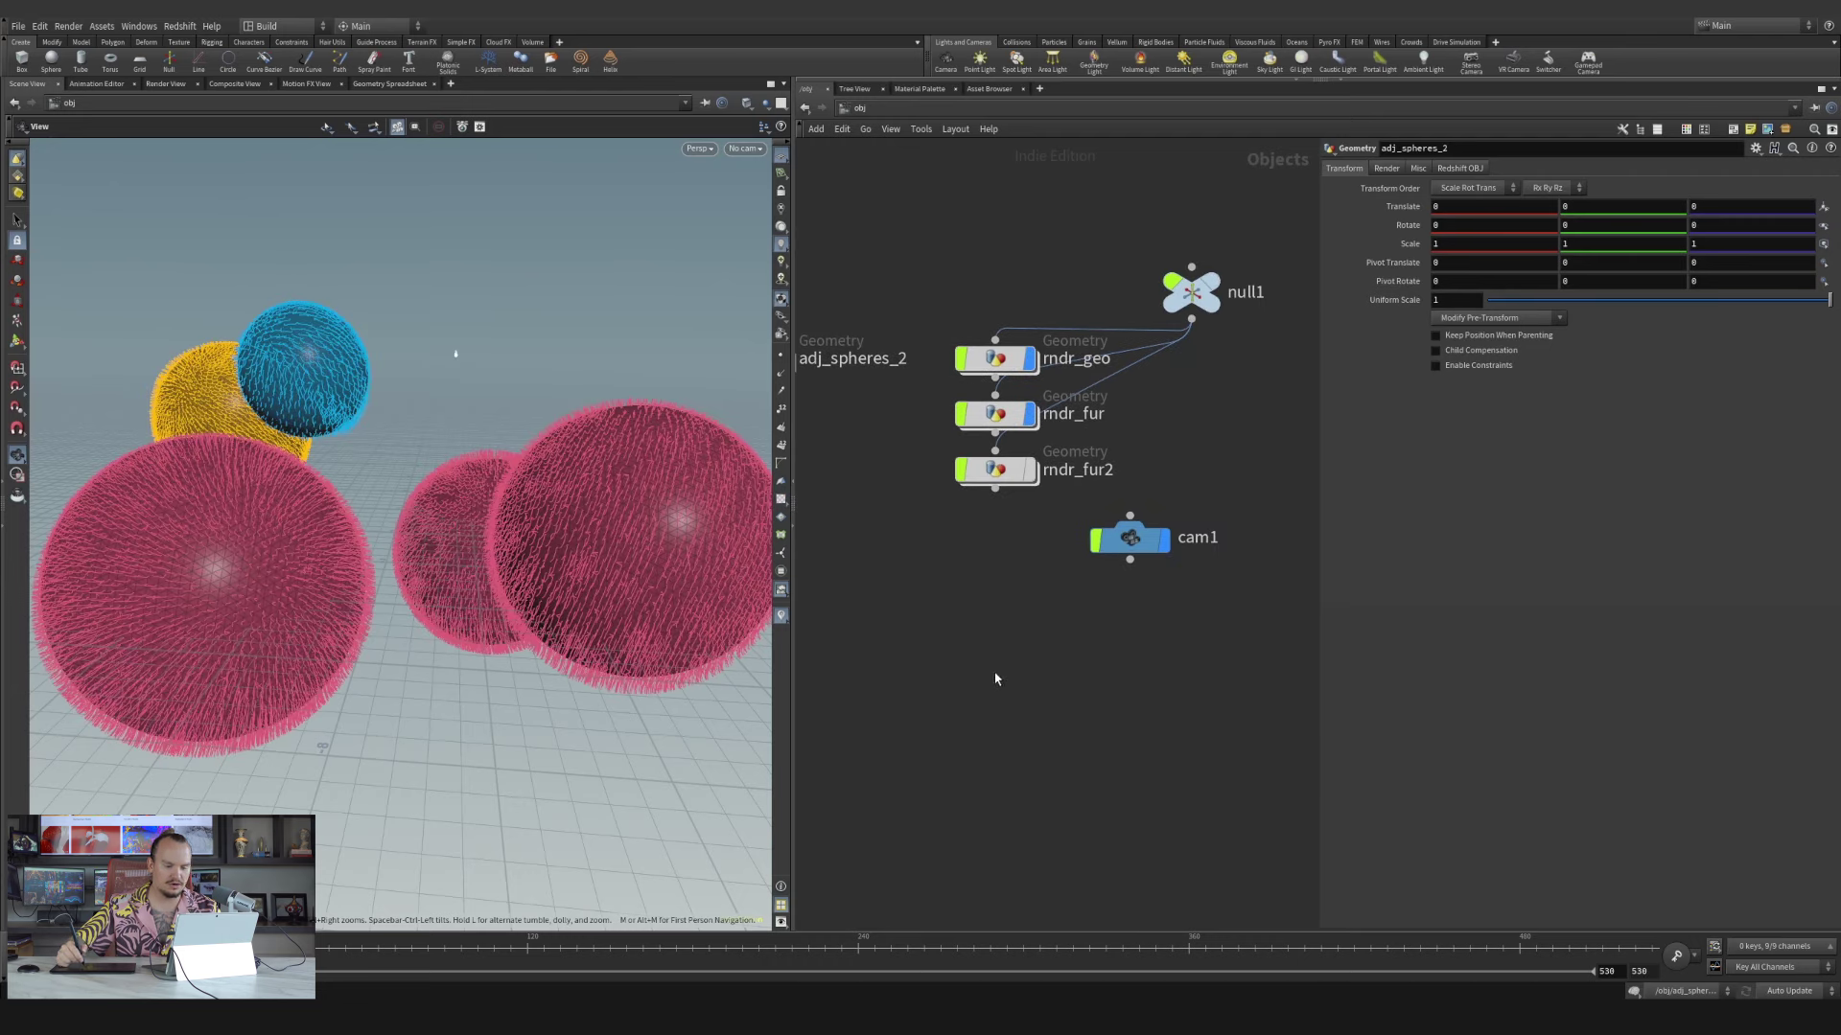
Move cam1 slightly away from the render objects and delete the rndr_fur2 object
middle_click_drag(995, 678, 962, 625)
left_click_drag(1102, 487, 1201, 462)
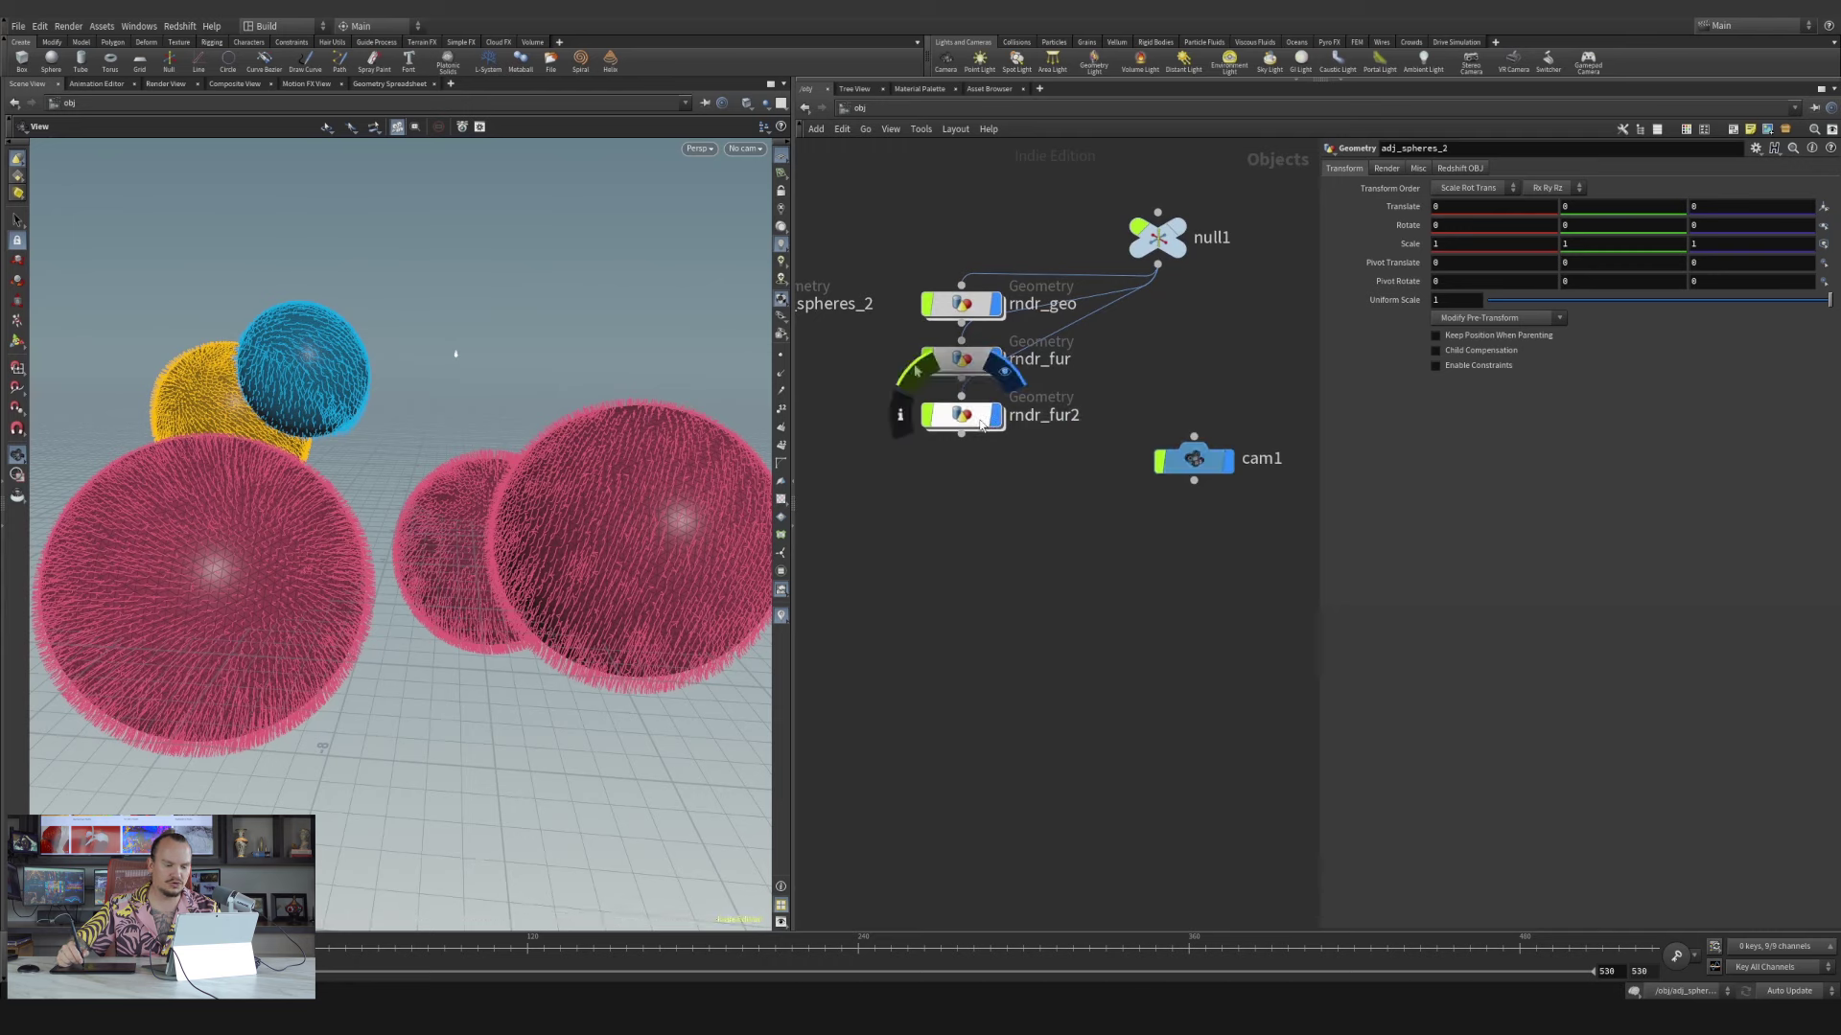
left_click_drag(981, 425, 981, 518)
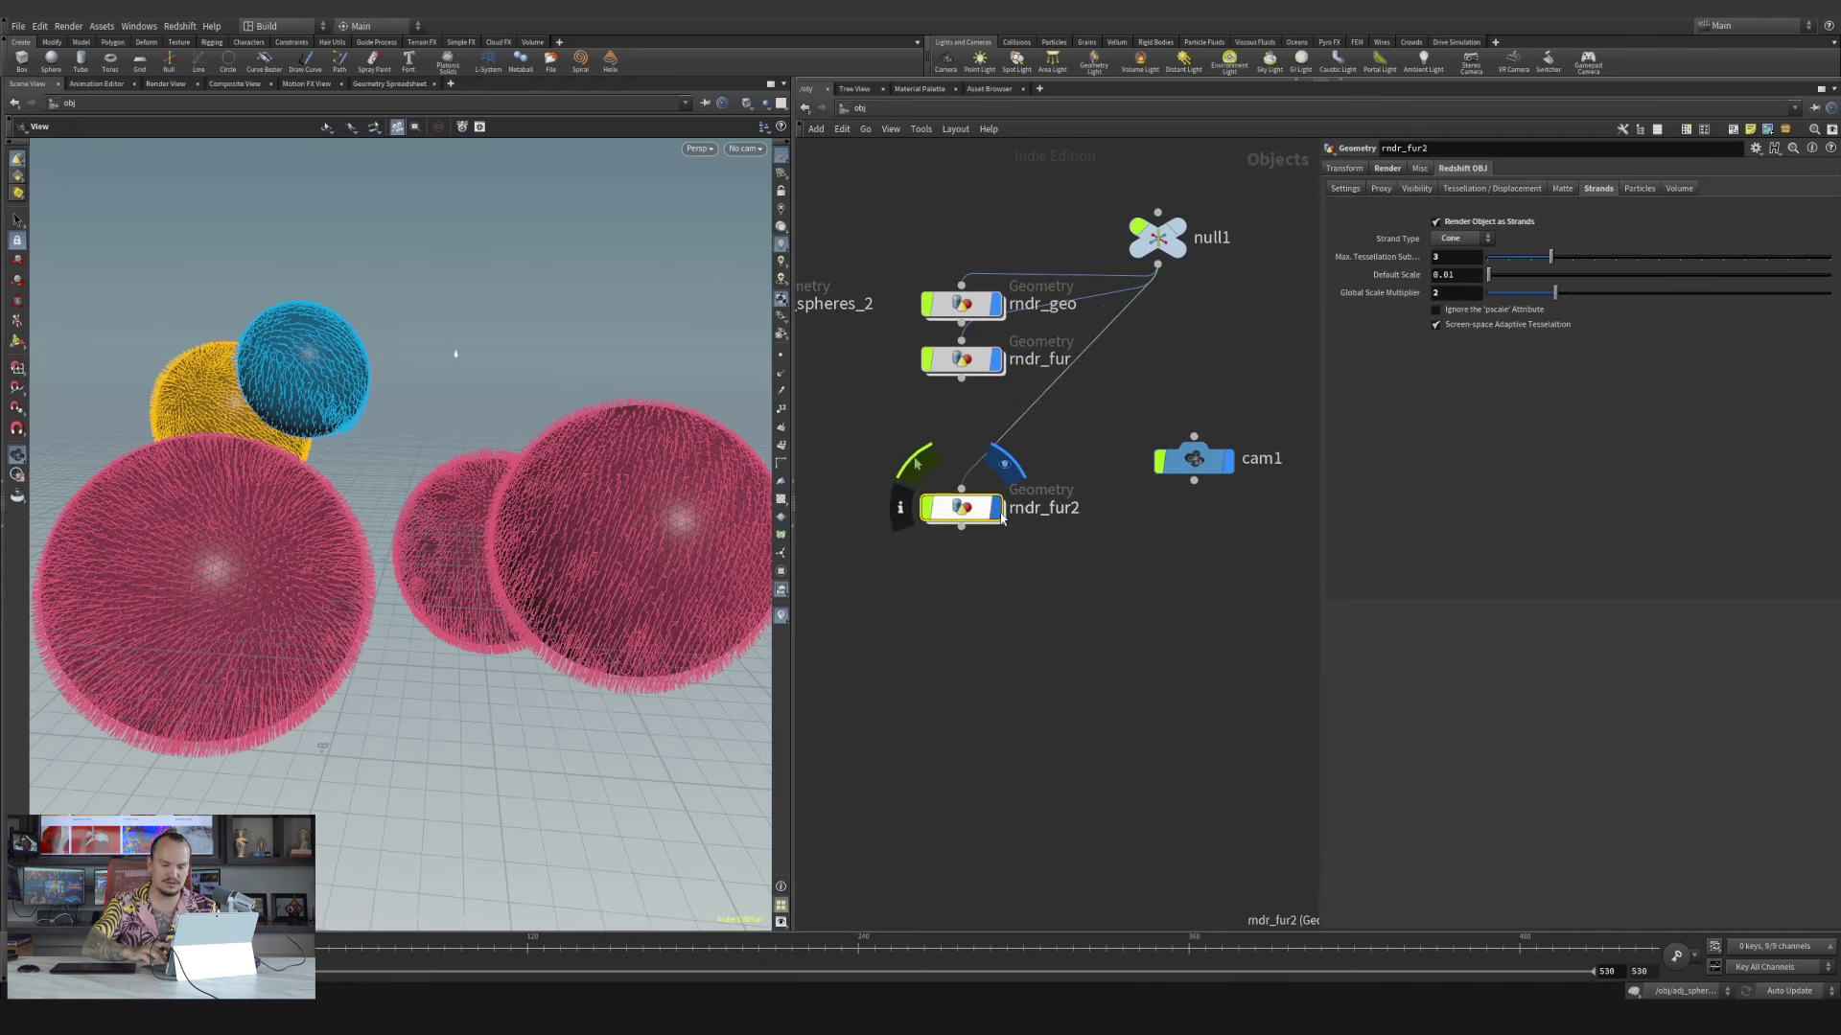
key("Delete")
Inside adj_spheres_2, duplicate timeshift2 and hairgen2 with their input connections and display the duplicated hair generator
left_click(843, 393)
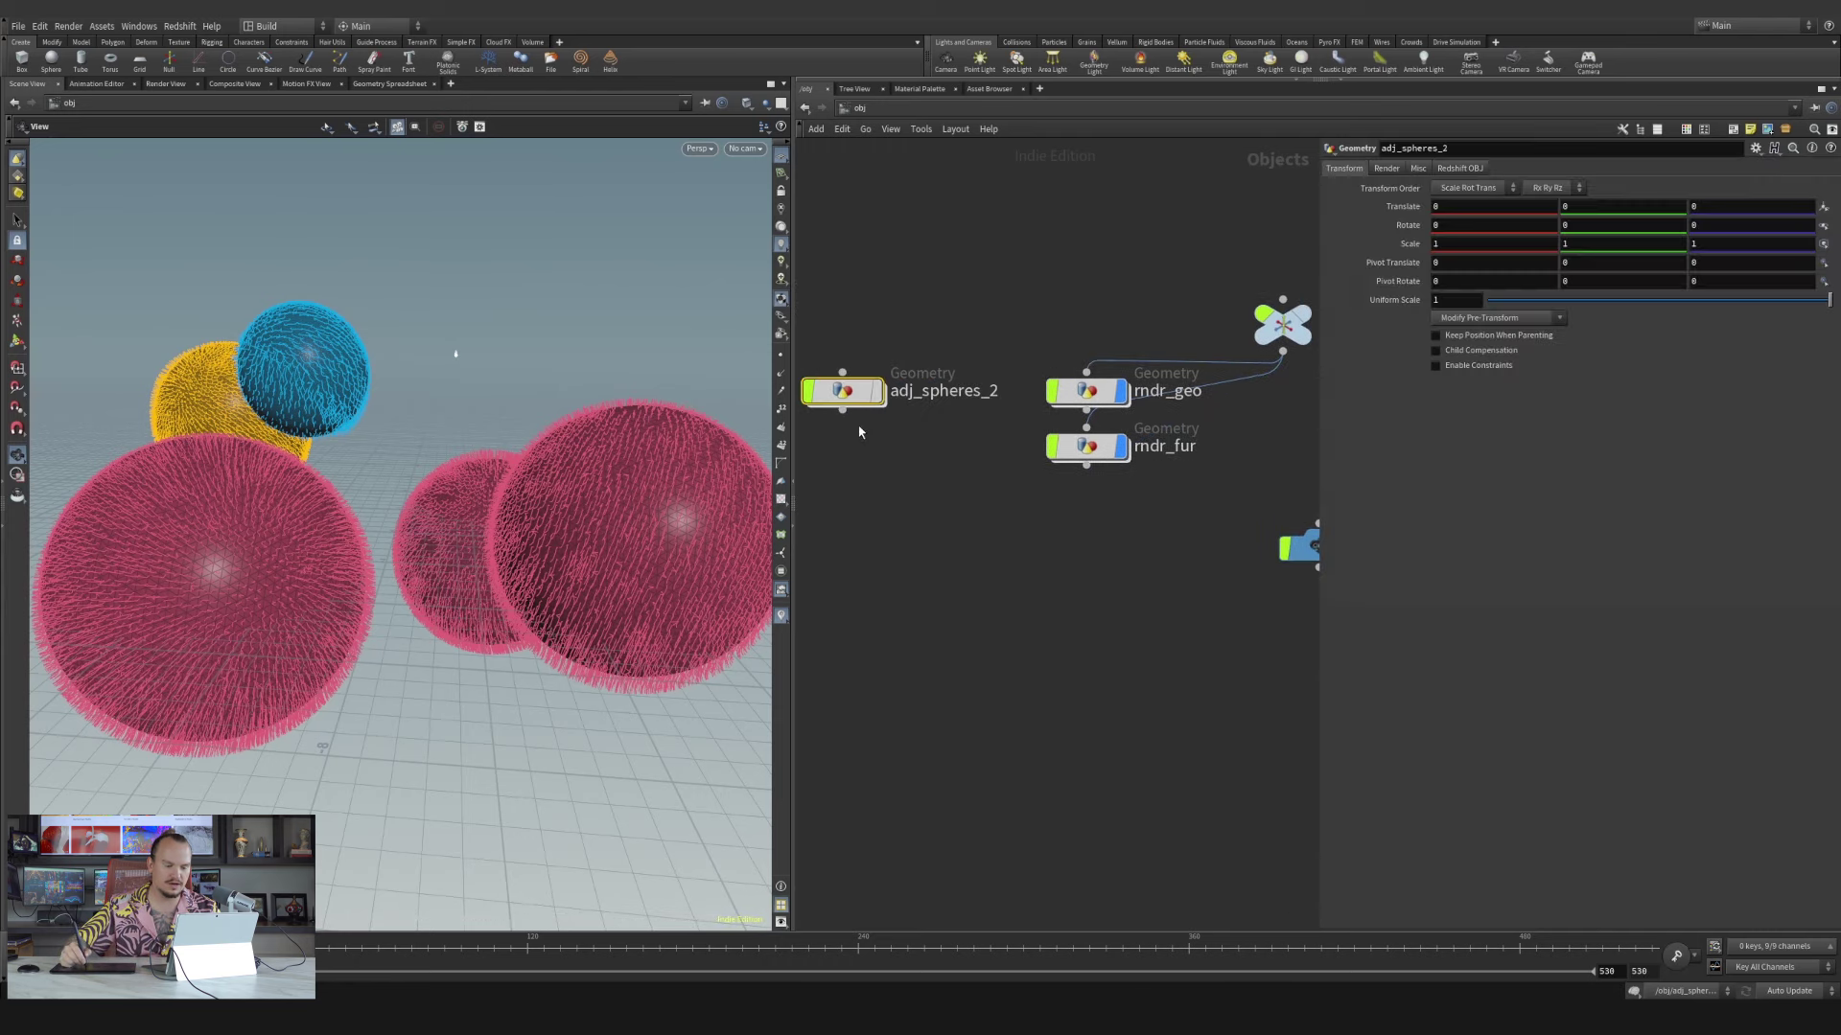
double_click(851, 399)
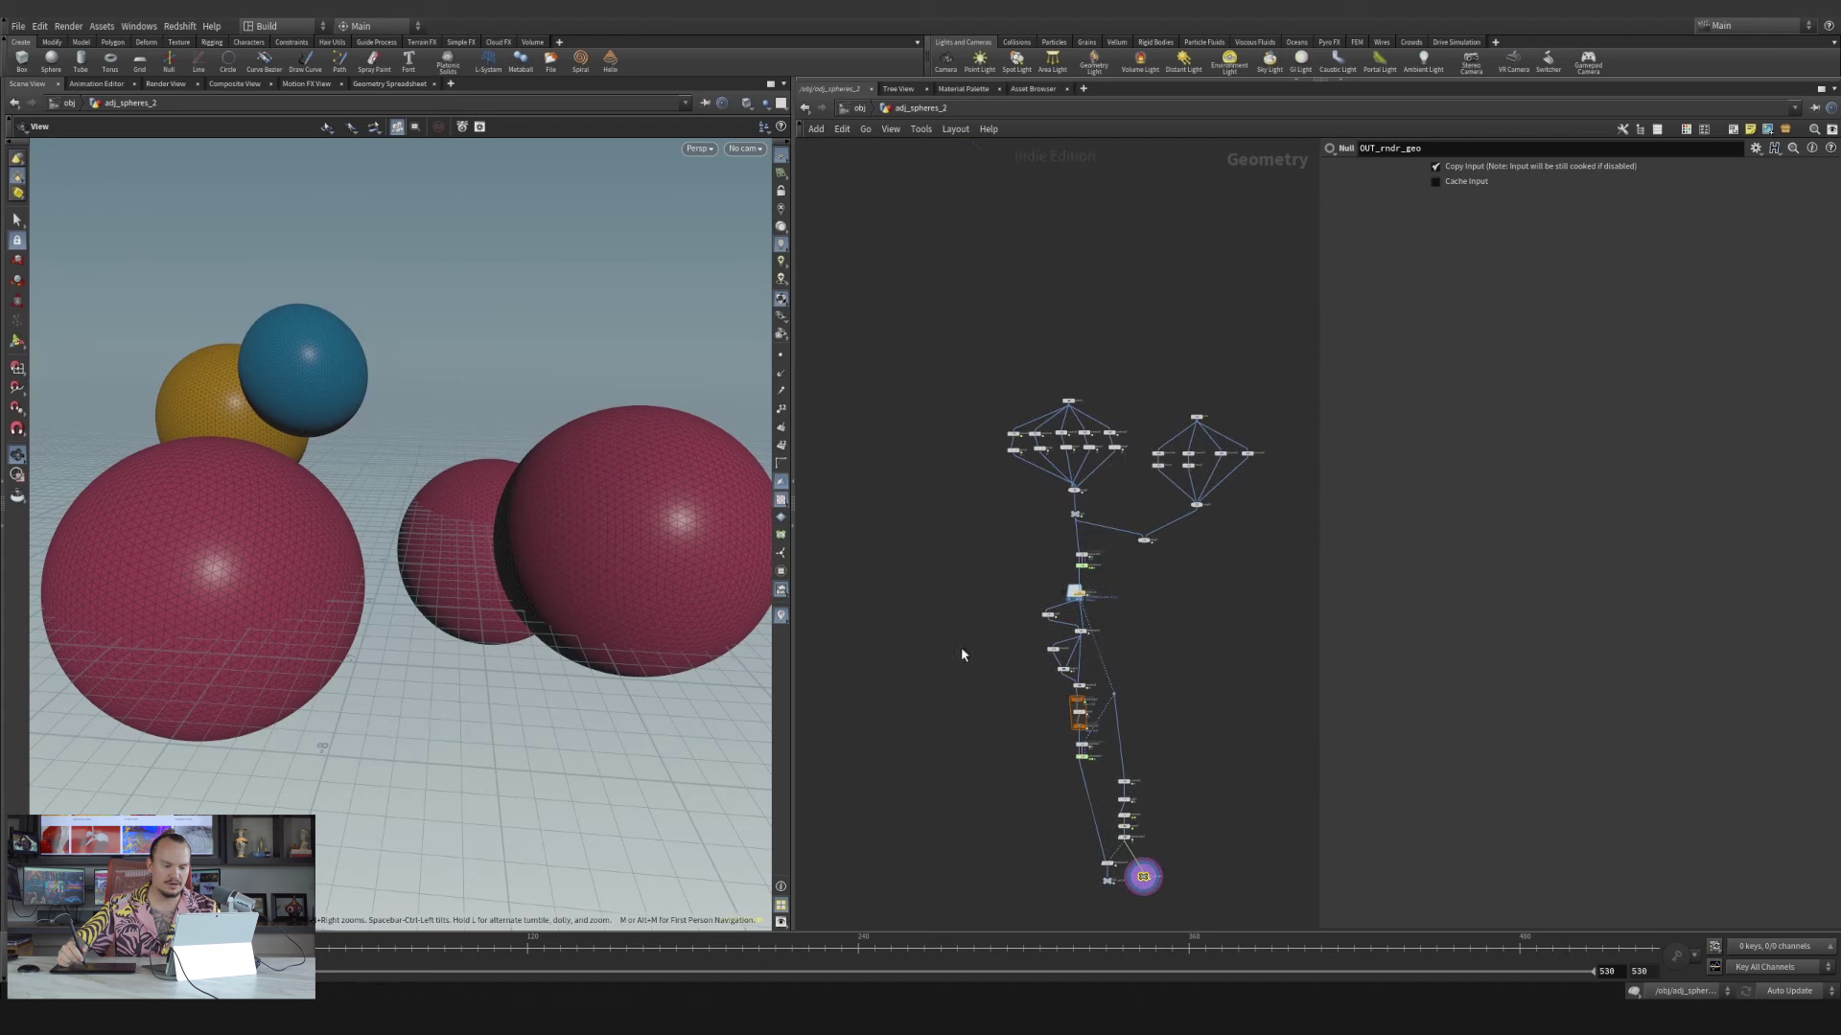
scroll(1028, 690, "up", 10)
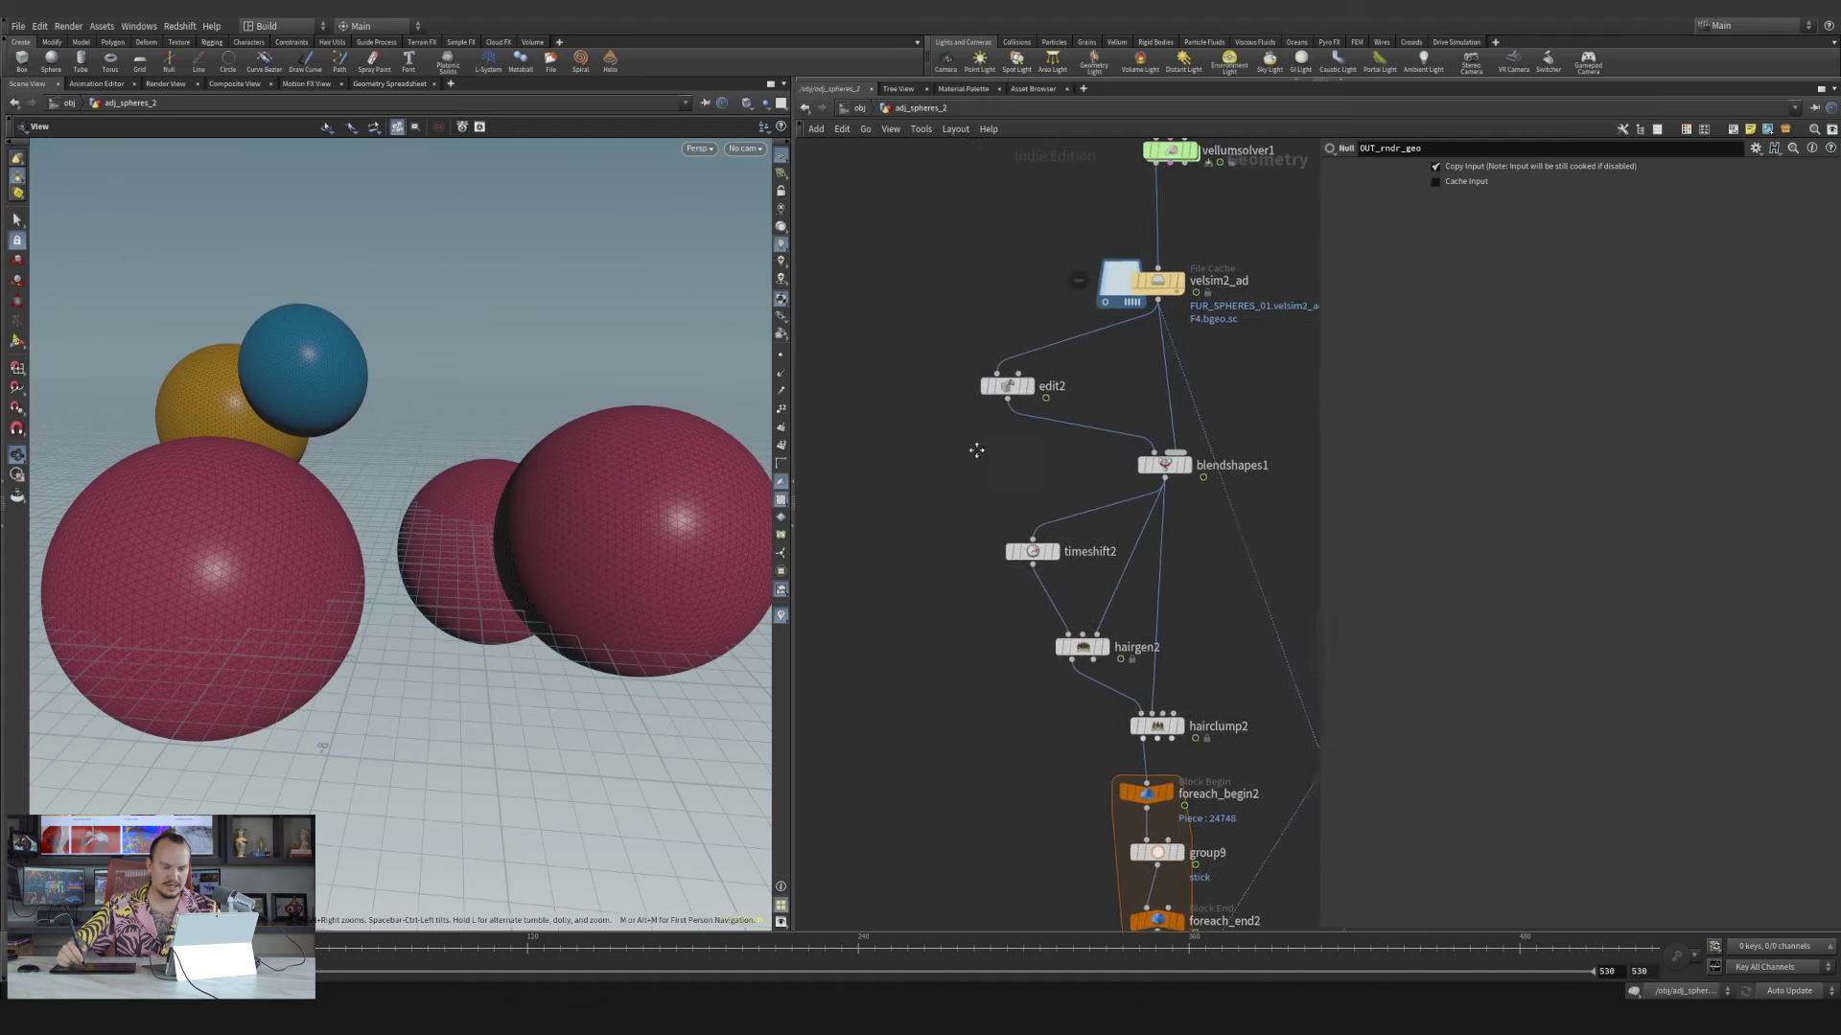
scroll(1026, 690, "up", 3)
left_click_drag(910, 426, 873, 617)
scroll(975, 679, "up", 3)
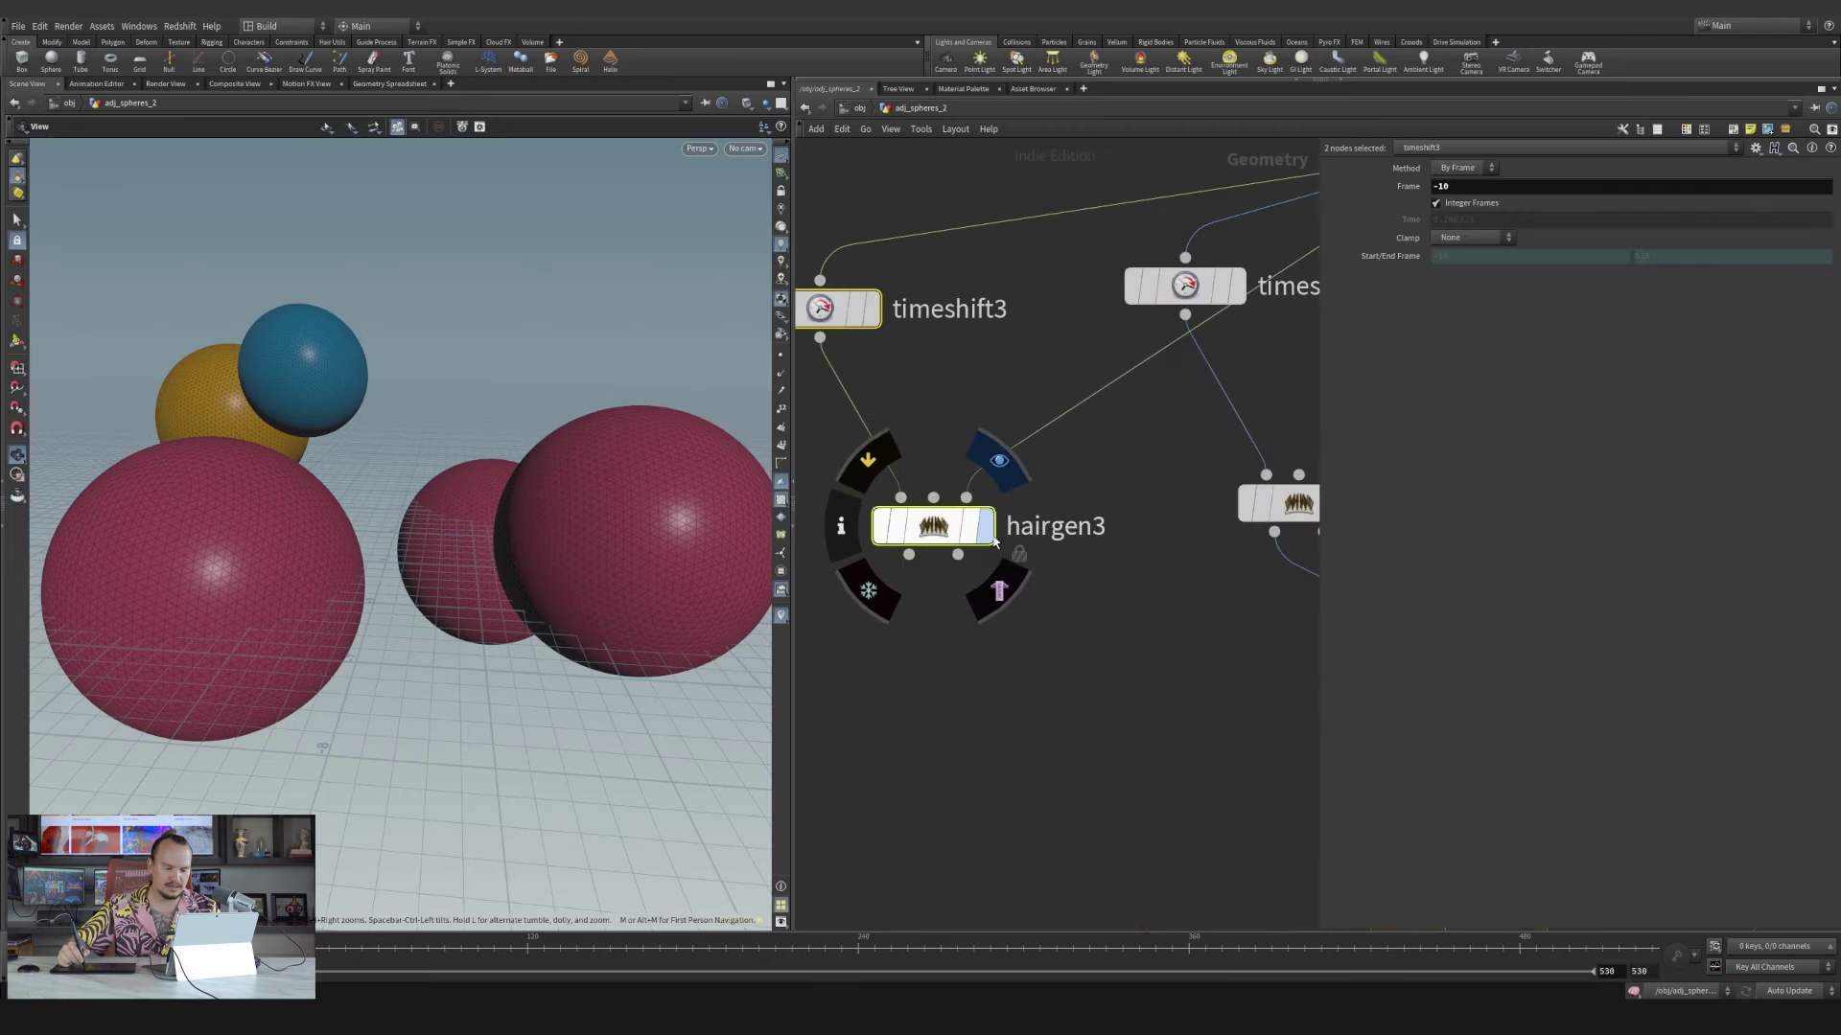
left_click(987, 527)
left_click(980, 527)
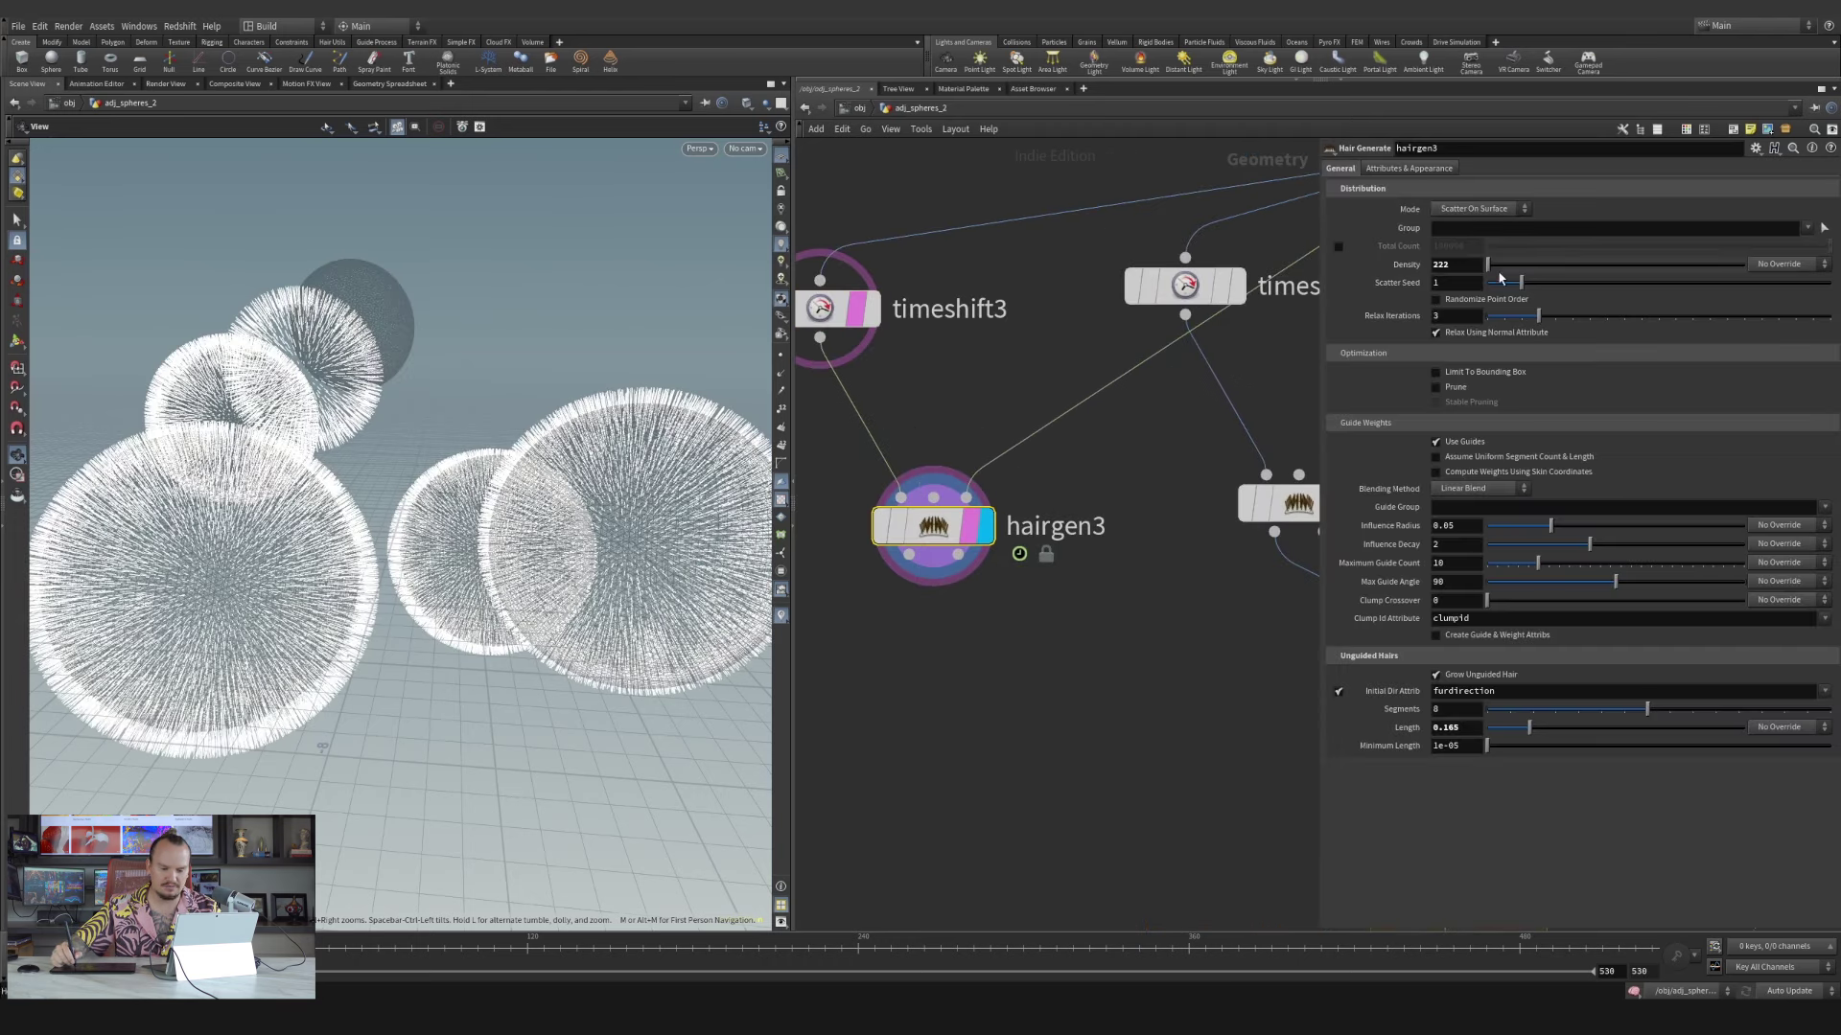
Set the duplicated hair generator's density to 3081 and unguided hair length to 0.07, and scrub to frame 85
left_click(1498, 730)
left_click_drag(1500, 735, 1505, 732)
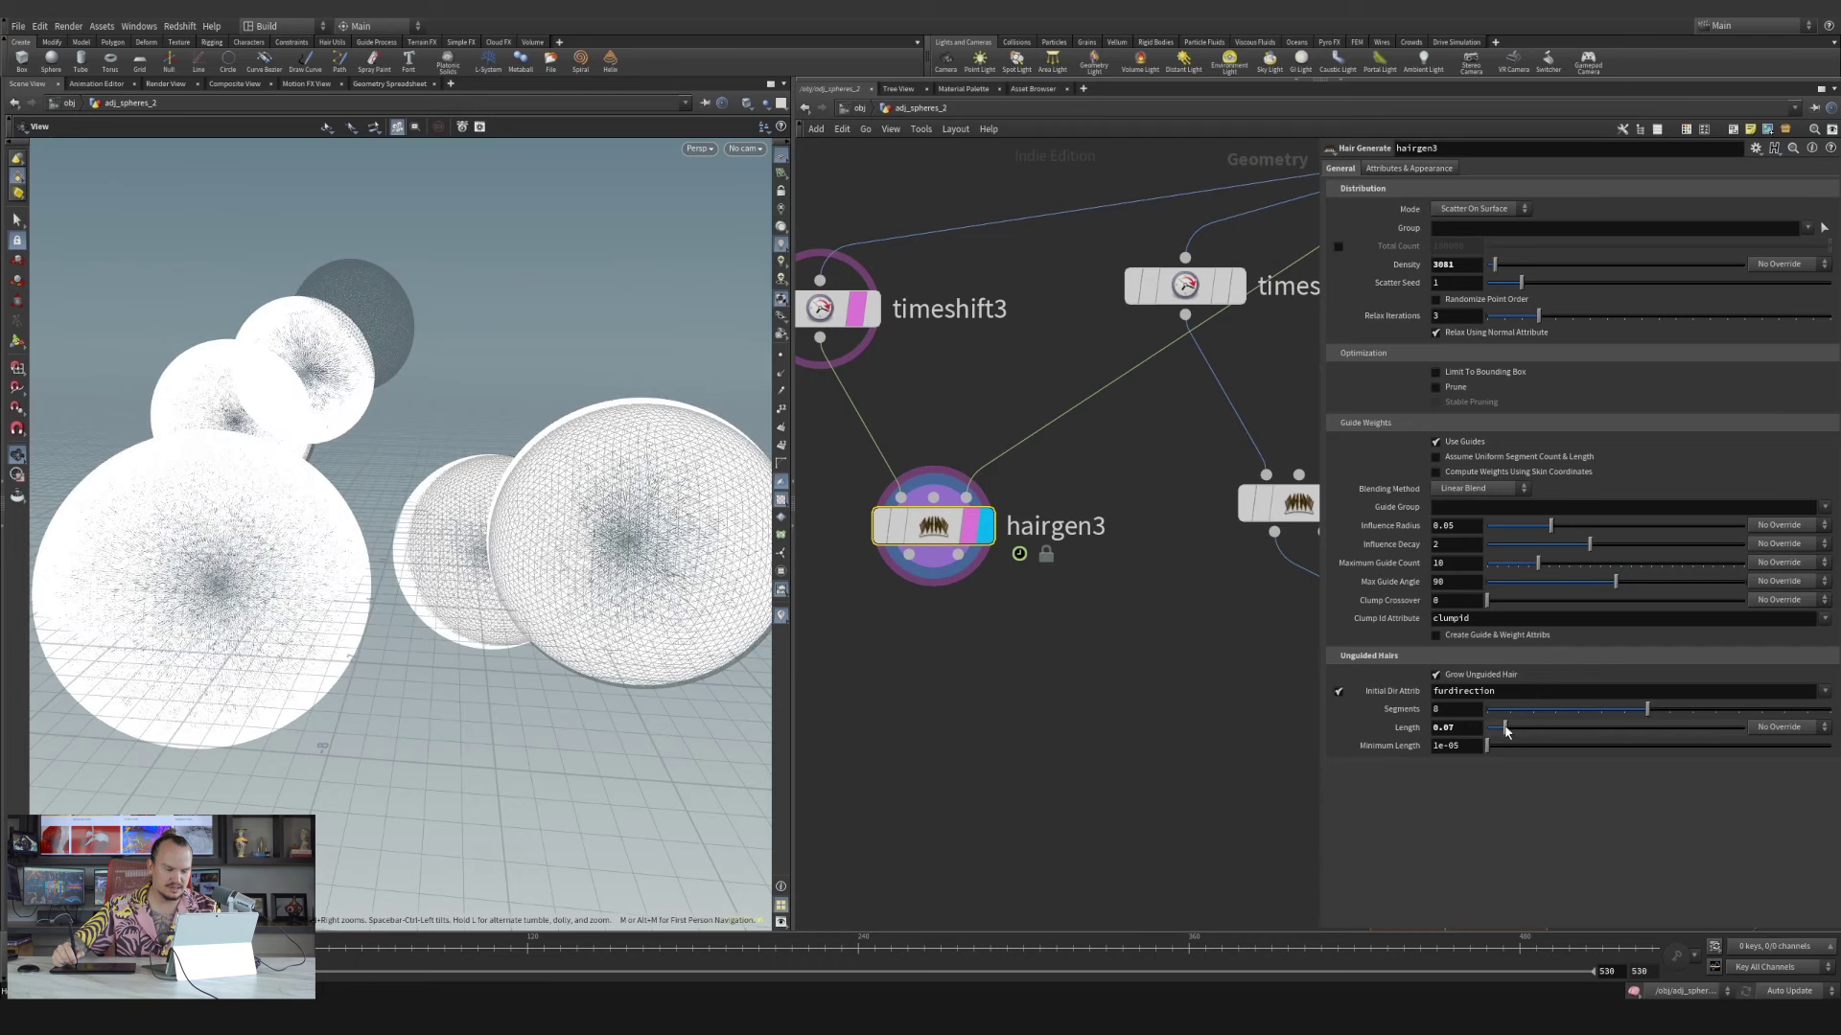
scroll(1030, 640, "down", 2)
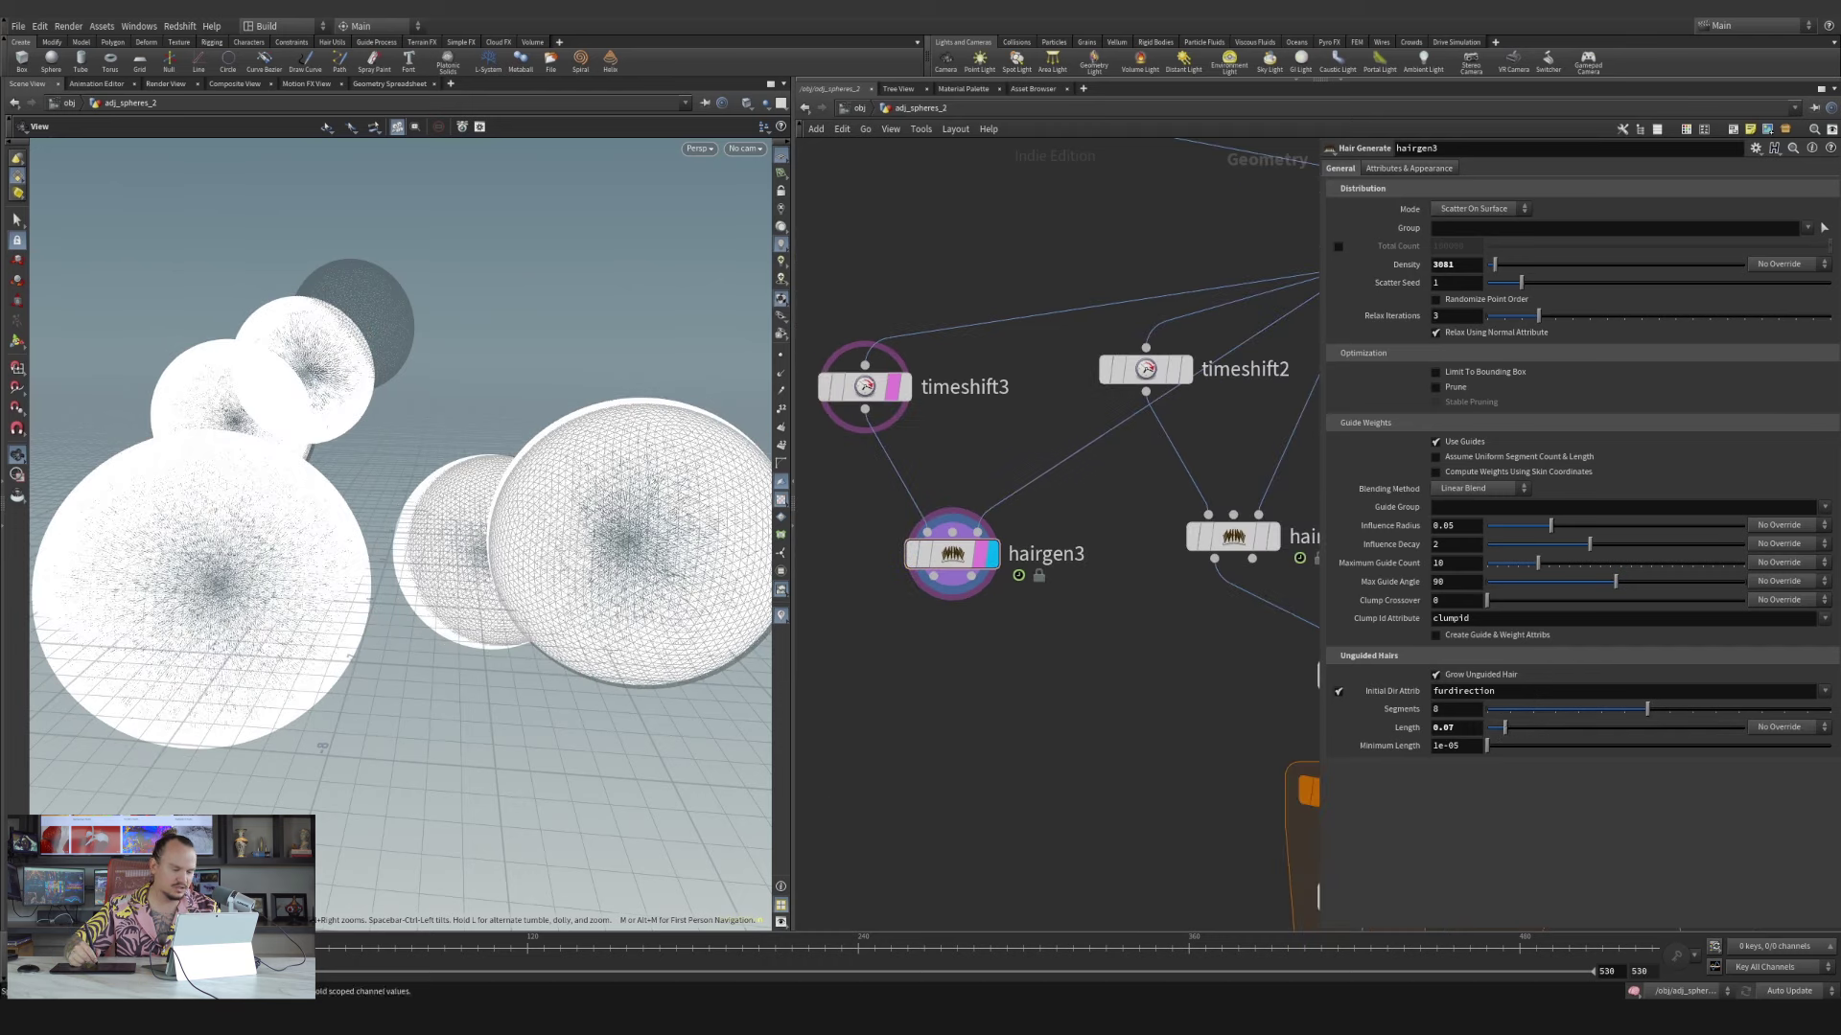
mouse_move(317, 954)
left_mouse_down()
mouse_move(570, 958)
mouse_move(373, 949)
left_mouse_up()
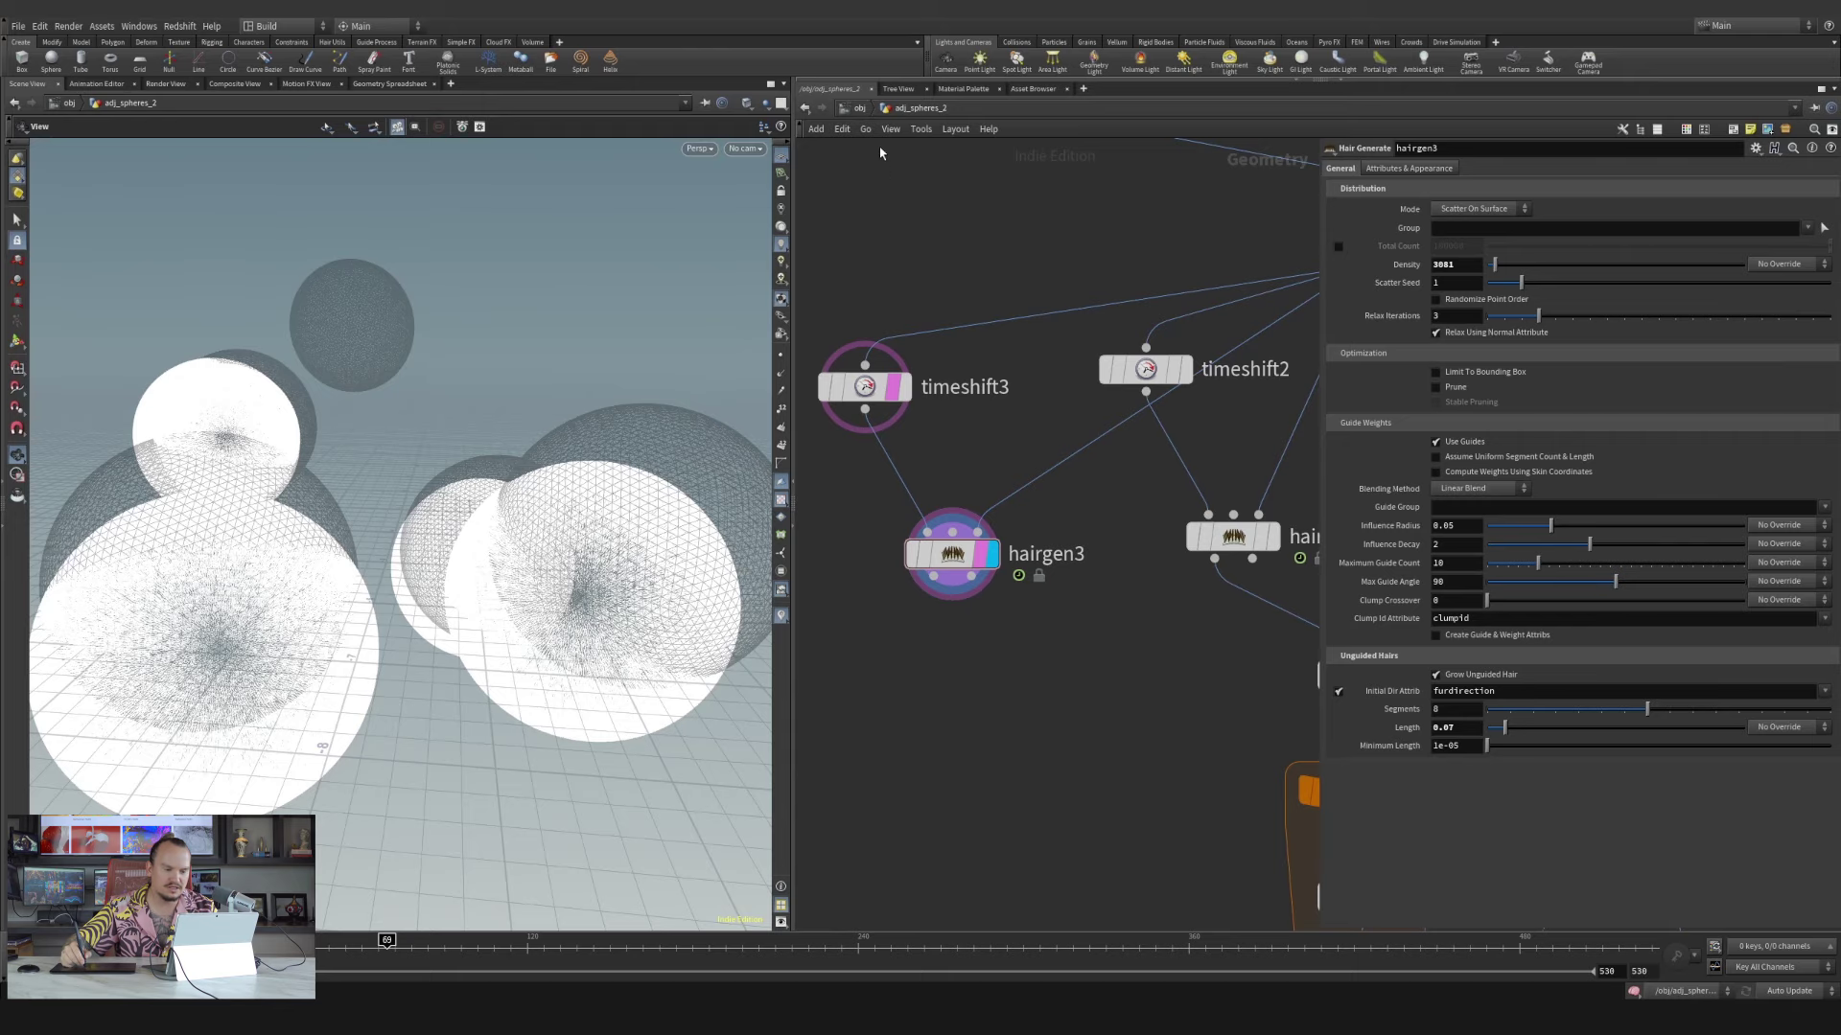
Return to the object level, inspect the furry spheres, and select rndr_fur to check its Redshift strand settings
left_click(859, 109)
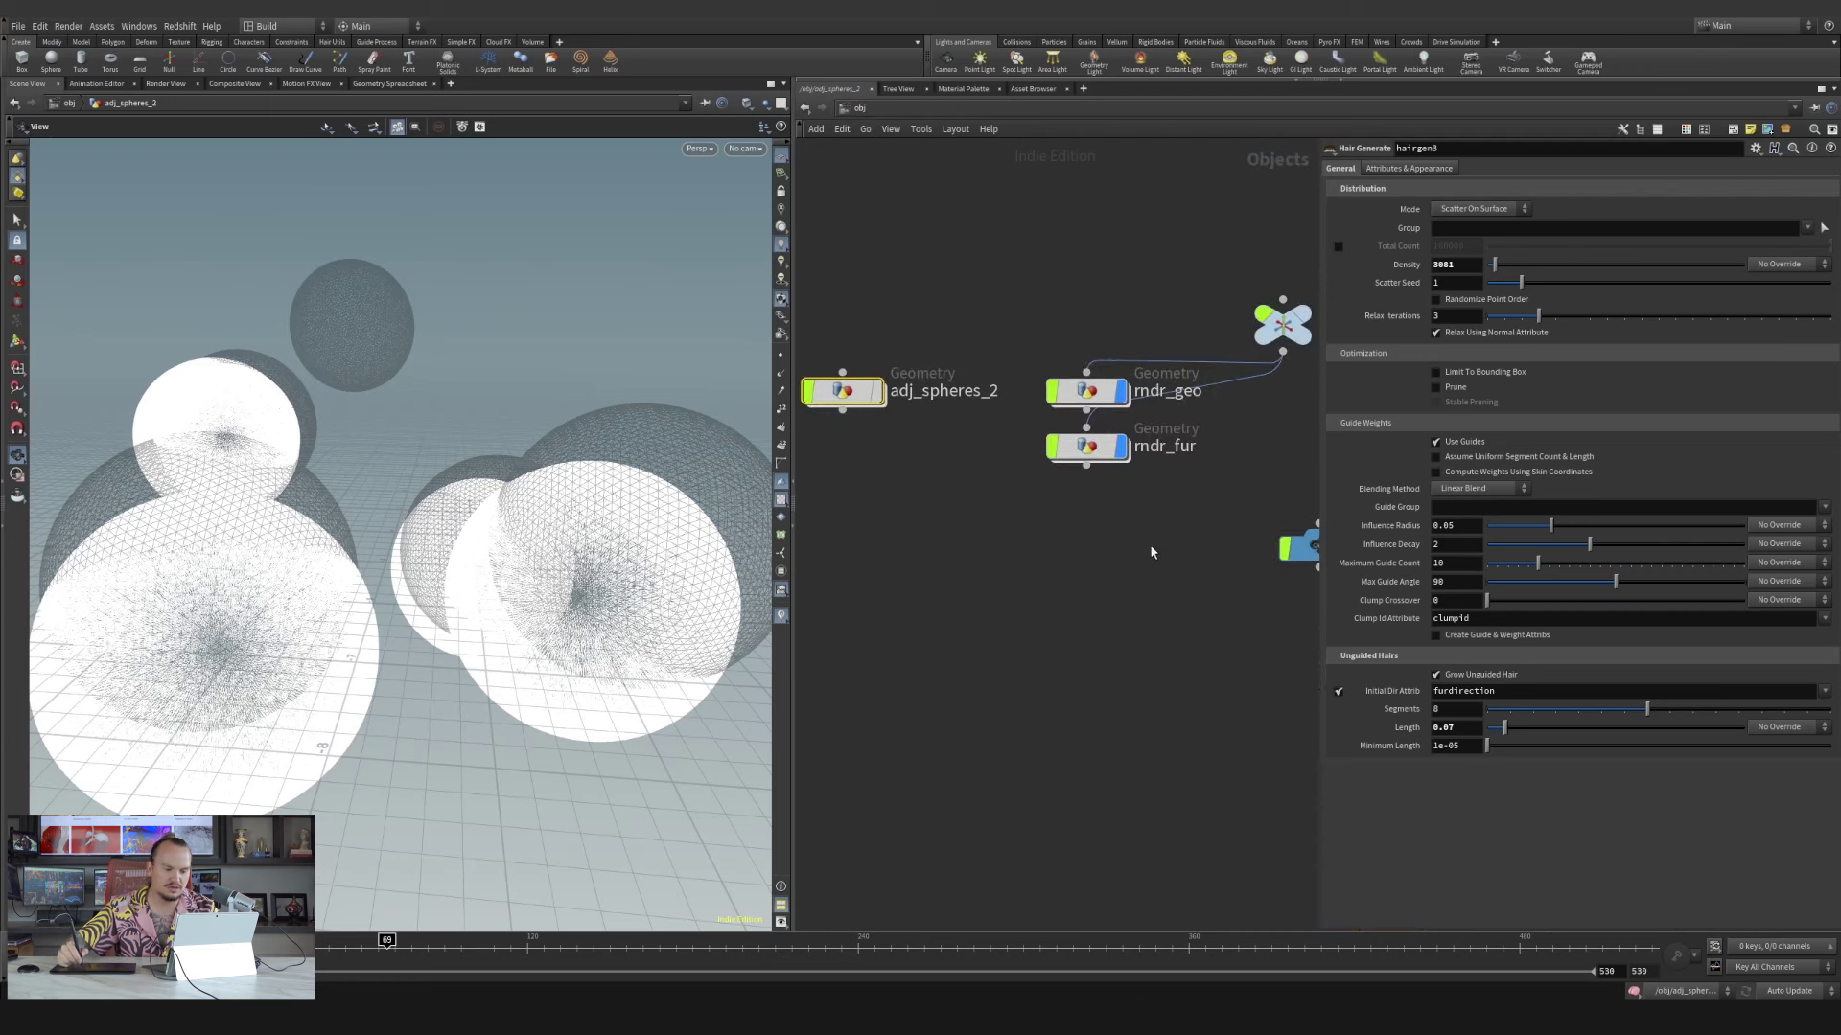
left_click(1088, 625)
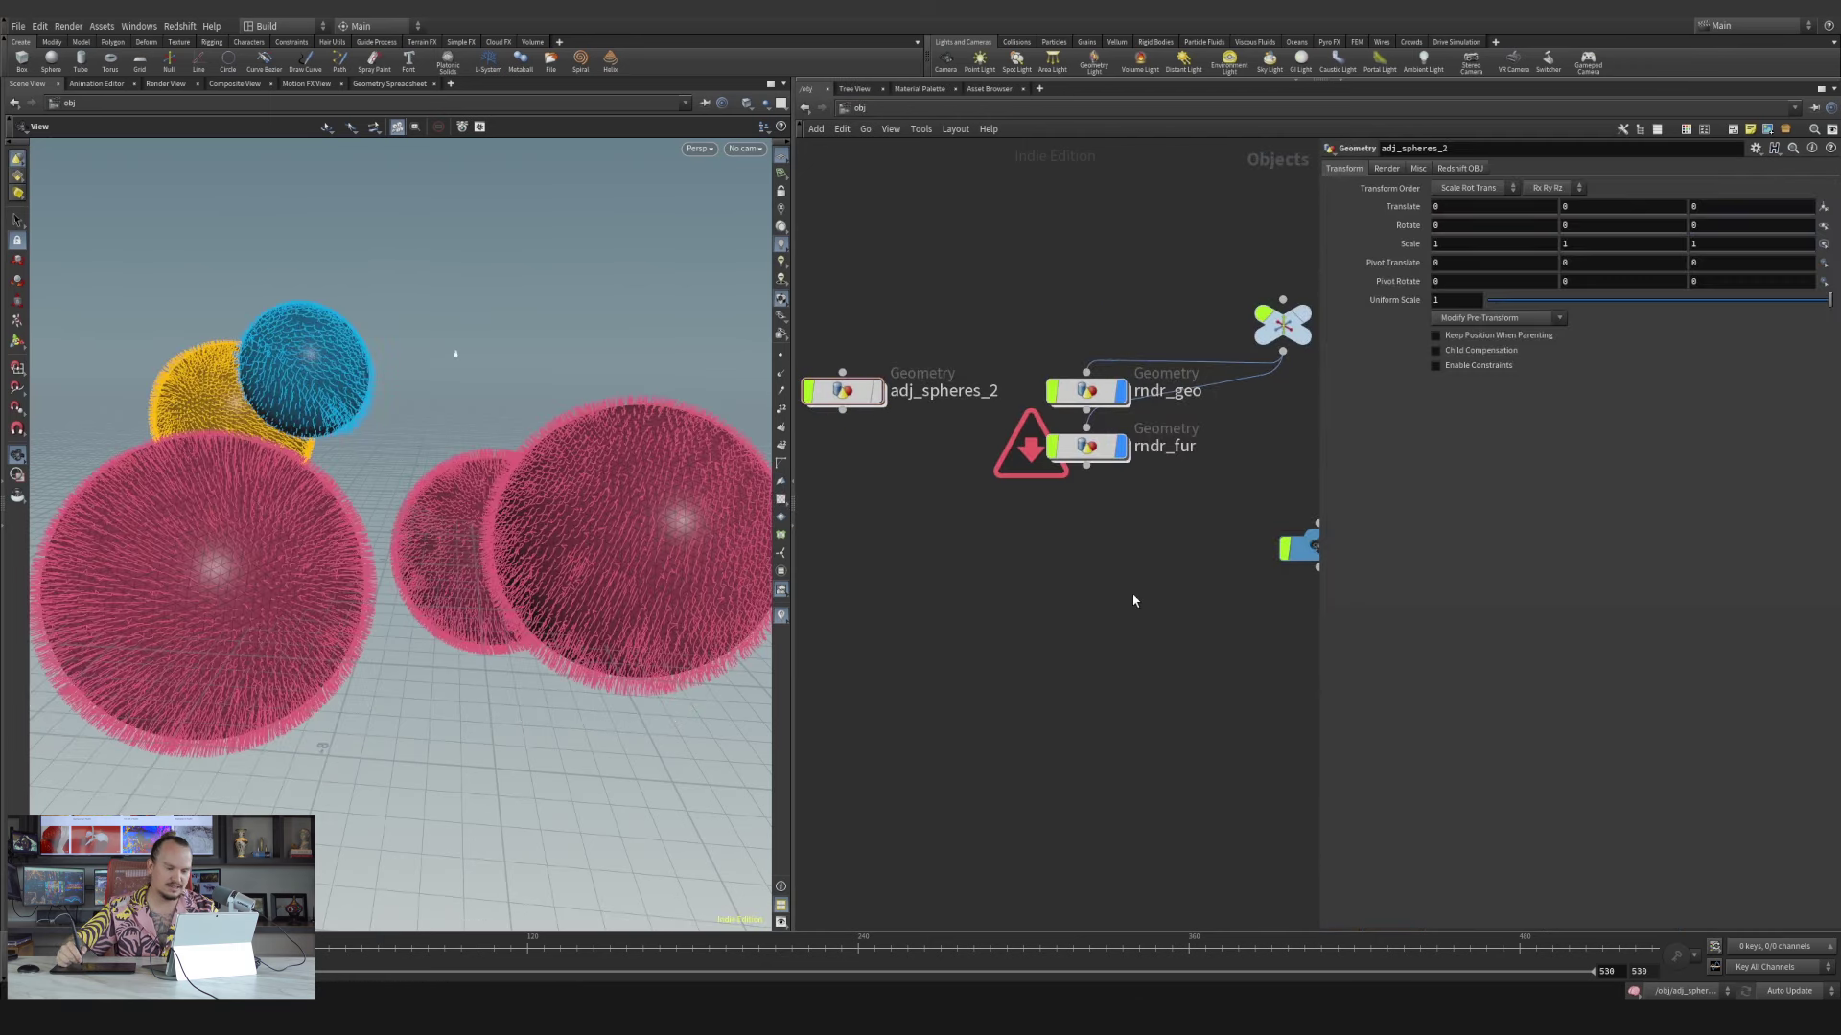
right_click_drag(464, 458, 428, 555)
left_click_drag(427, 555, 447, 531)
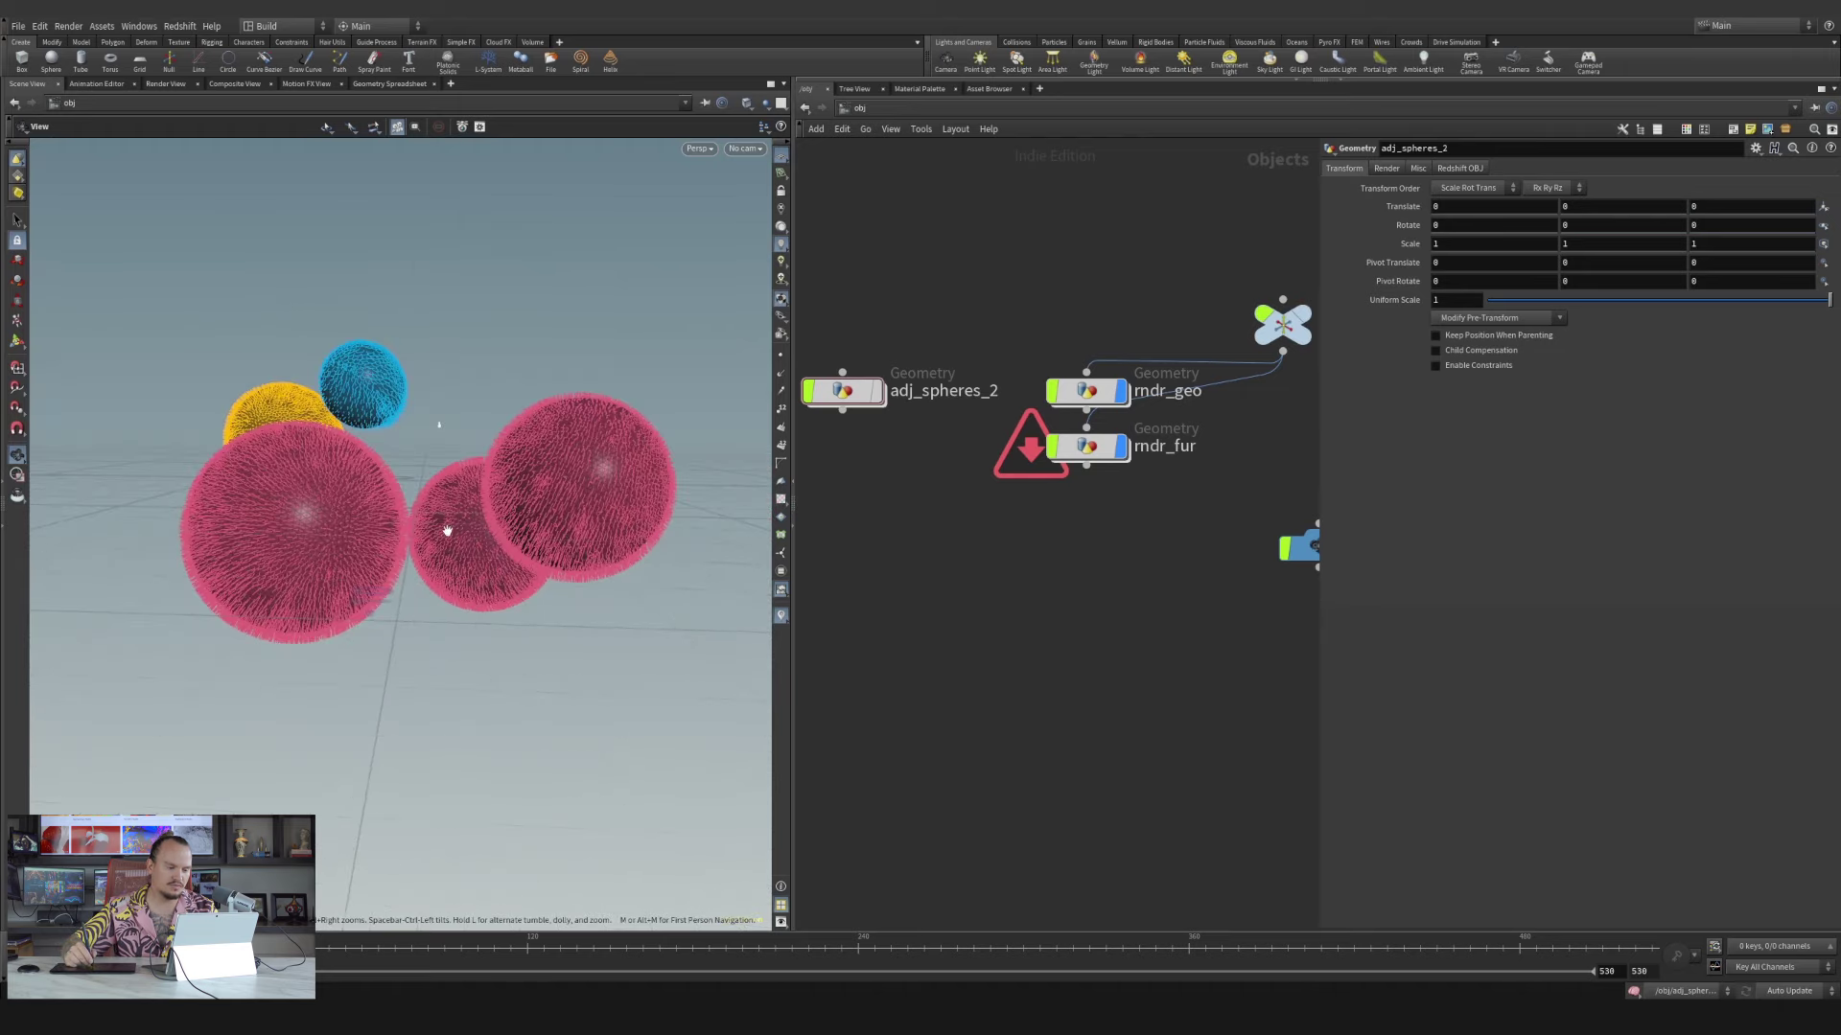
scroll(513, 487, "up", 3)
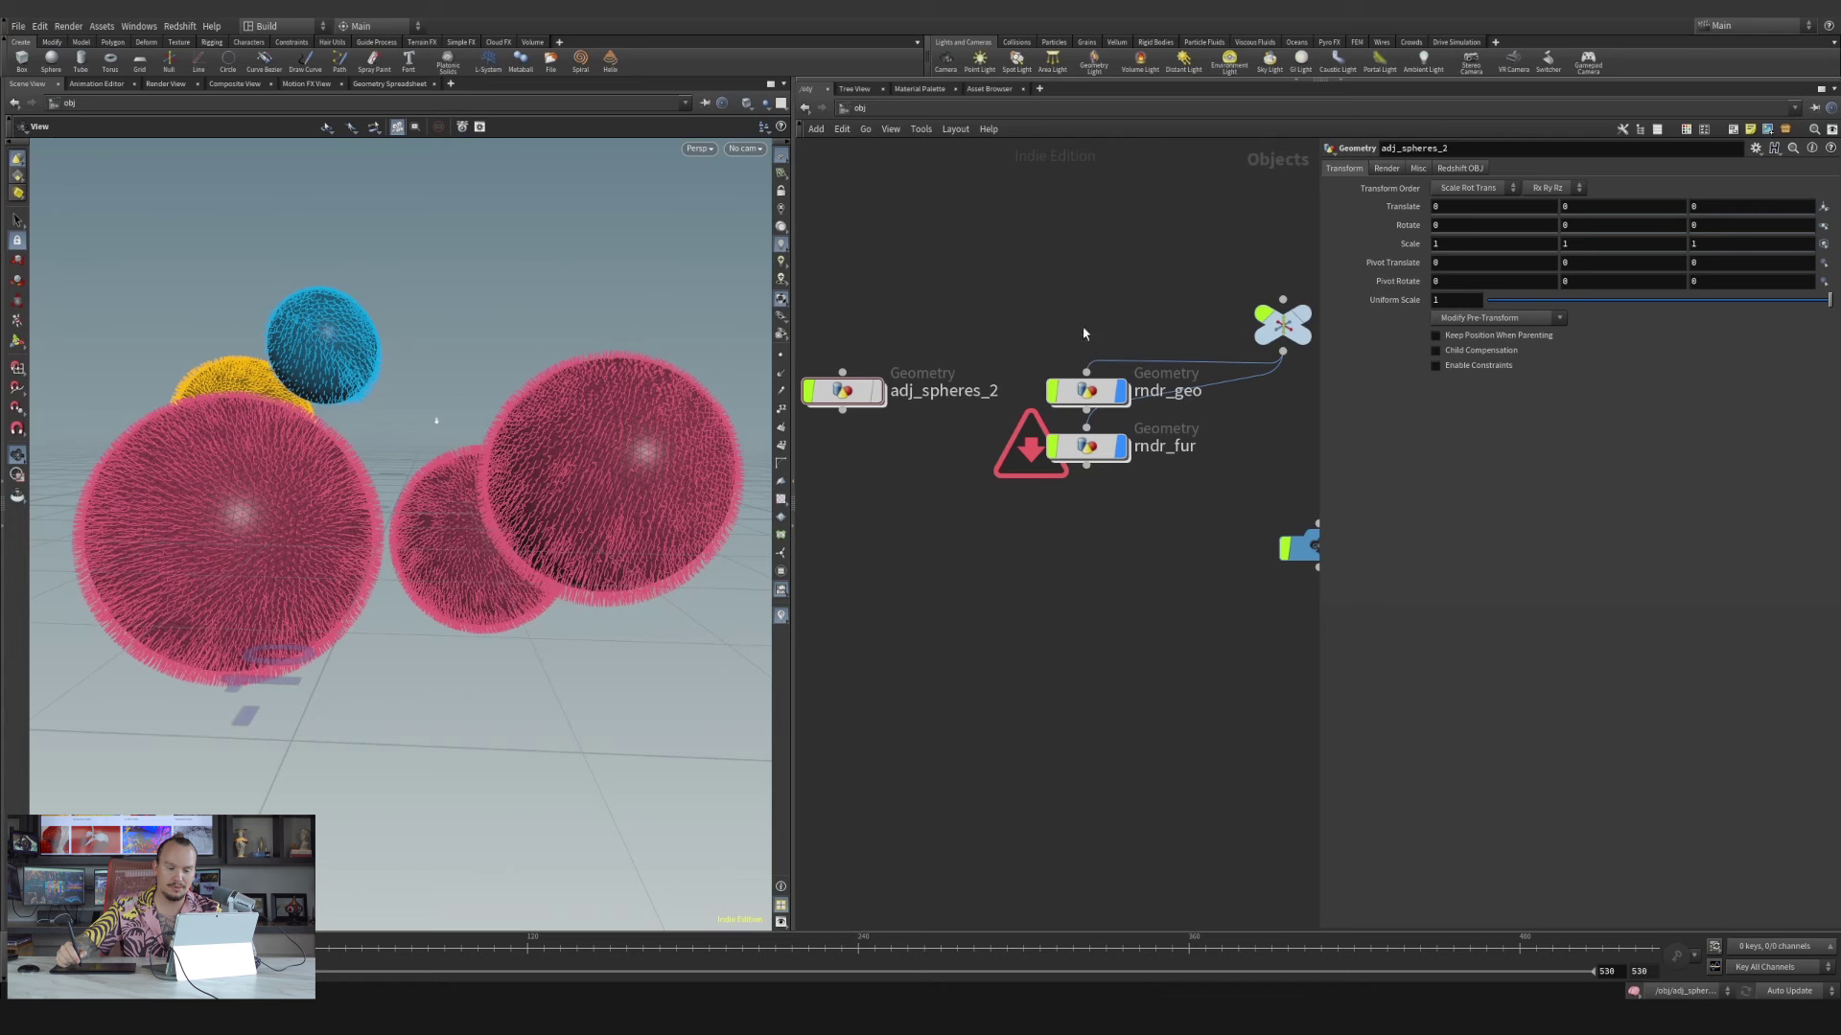
left_click(1091, 447)
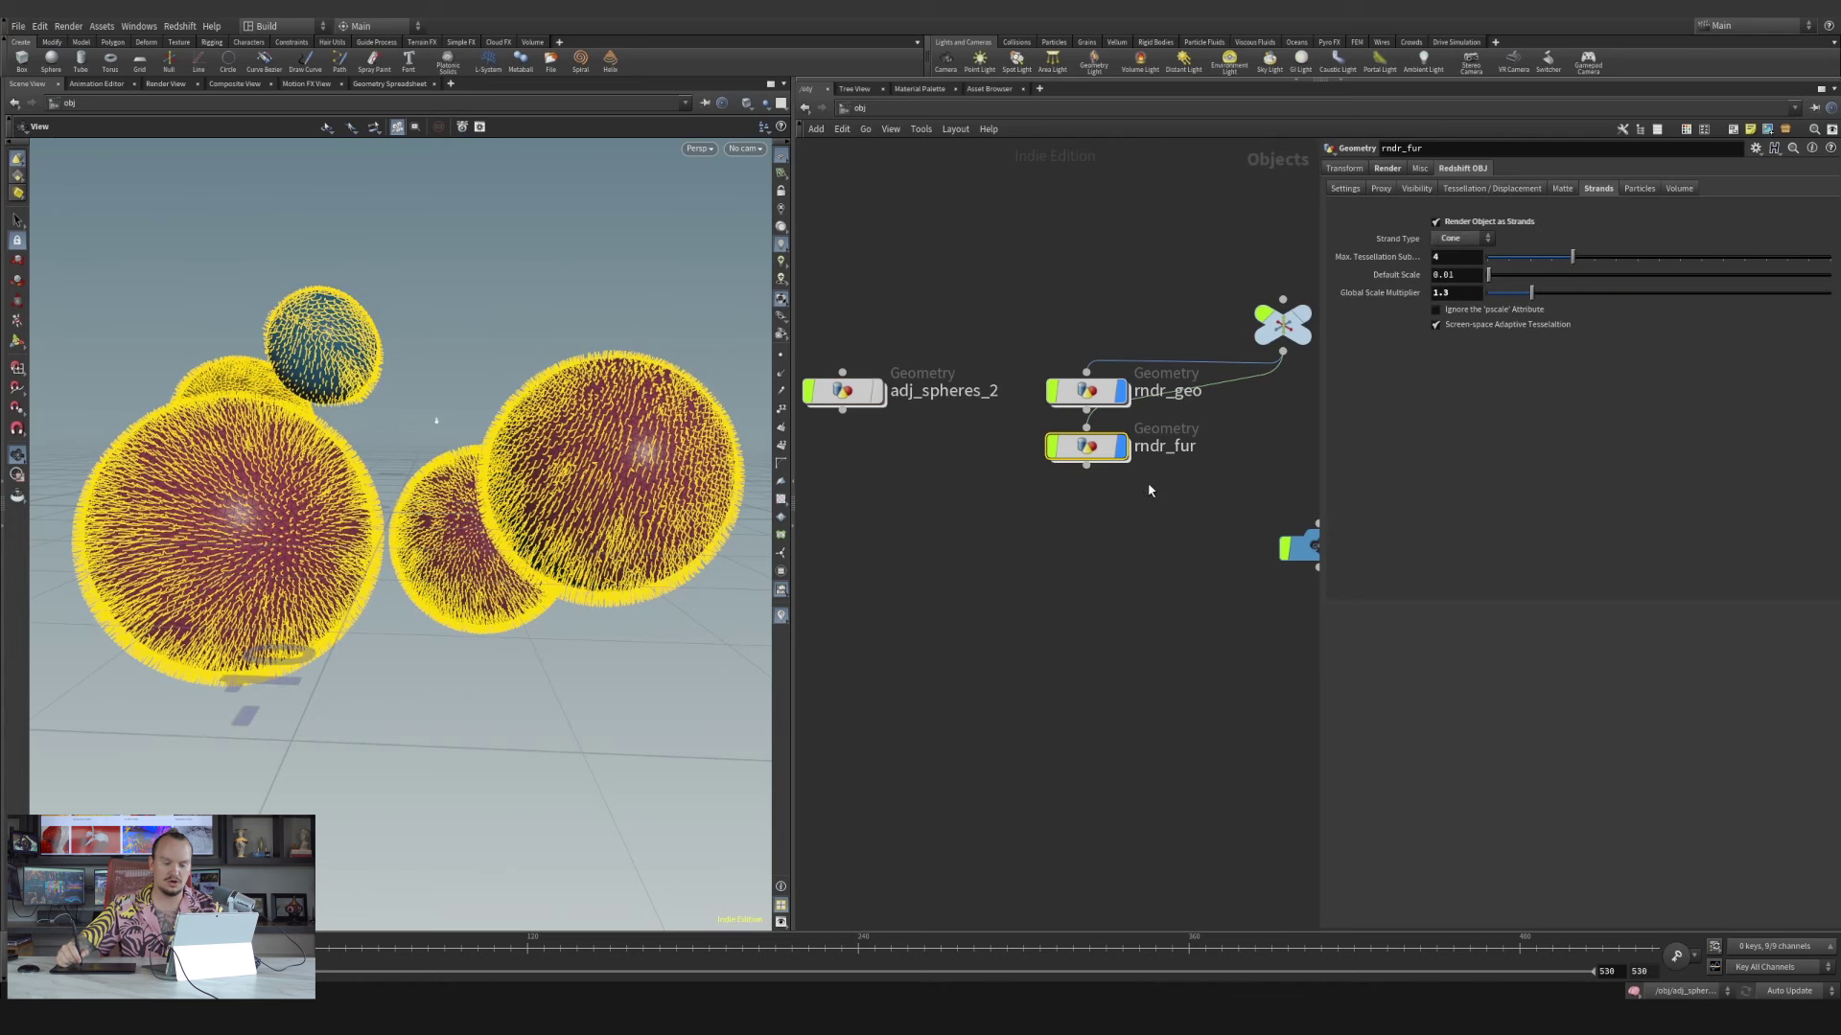